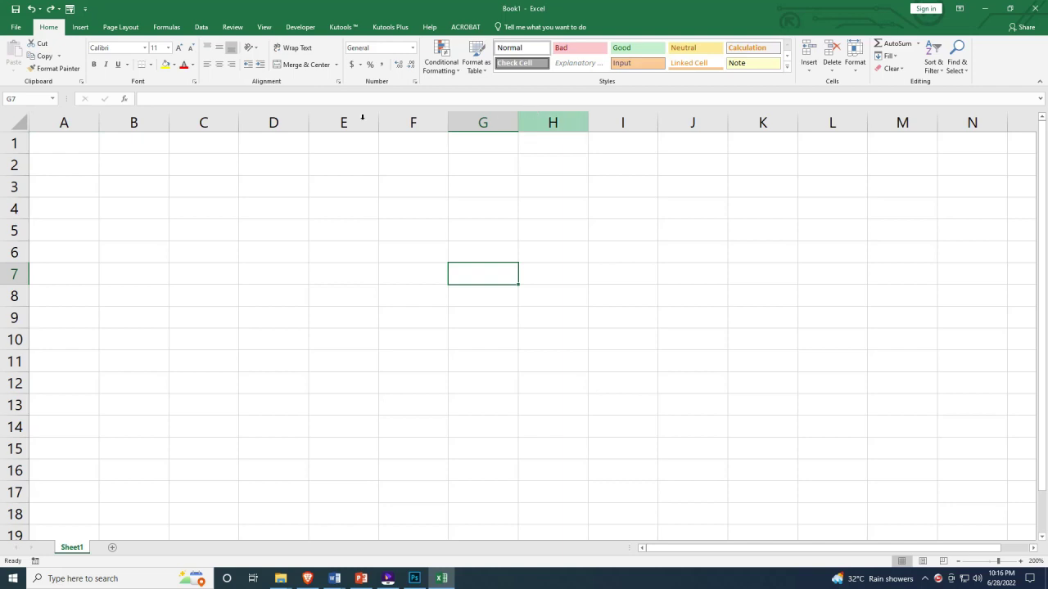
pyautogui.click(69, 121)
pyautogui.click(238, 148)
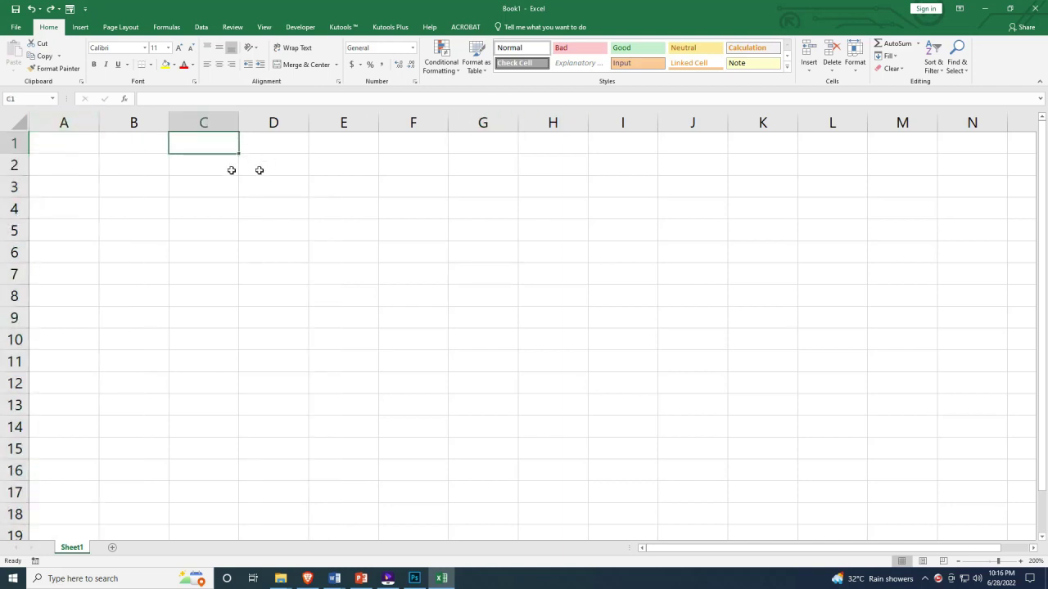
pyautogui.click(69, 122)
pyautogui.moveTo(374, 119); pyautogui.dragTo(484, 121)
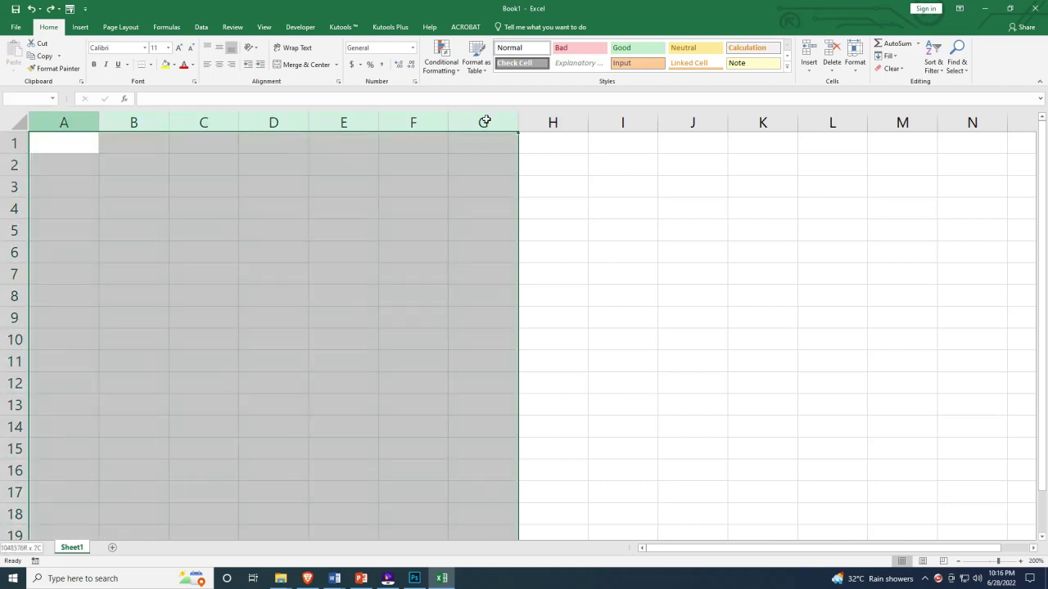
pyautogui.moveTo(65, 122); pyautogui.dragTo(479, 110)
pyautogui.click(203, 187)
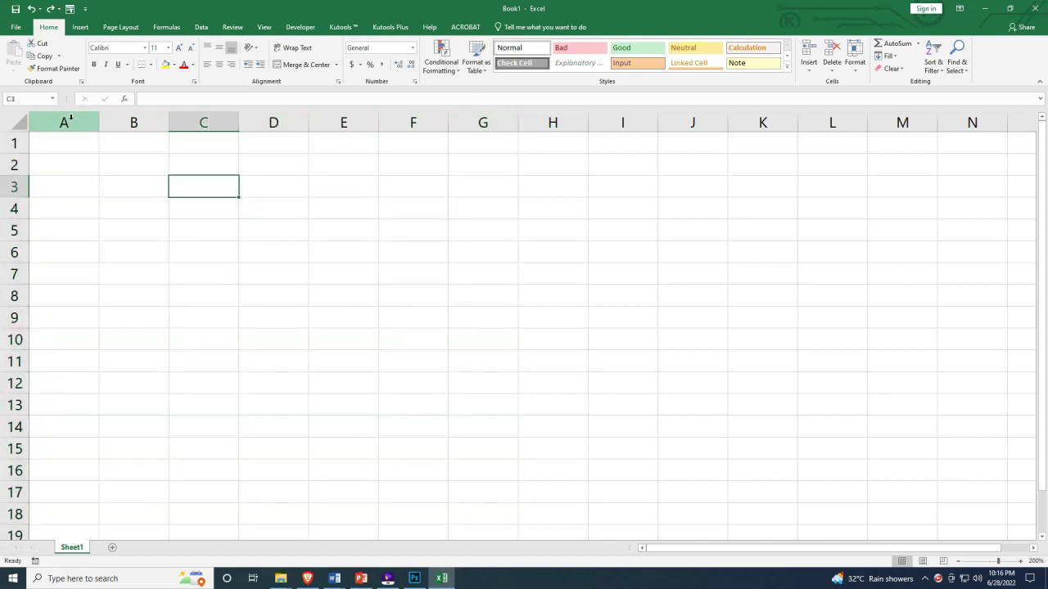
# Set the width of column A to 8
pyautogui.click(69, 122)
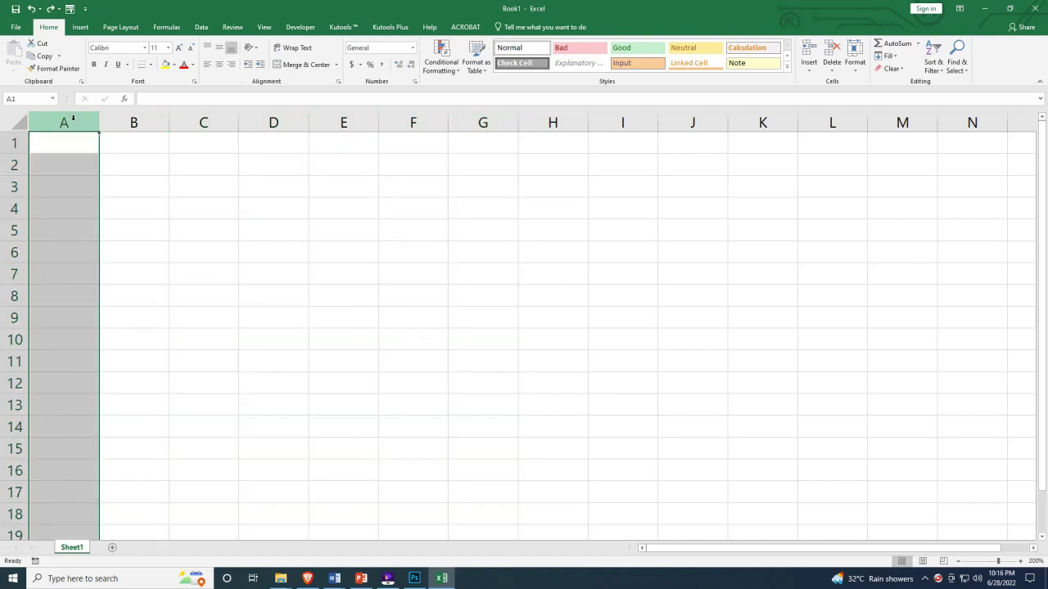
pyautogui.rightClick(73, 119)
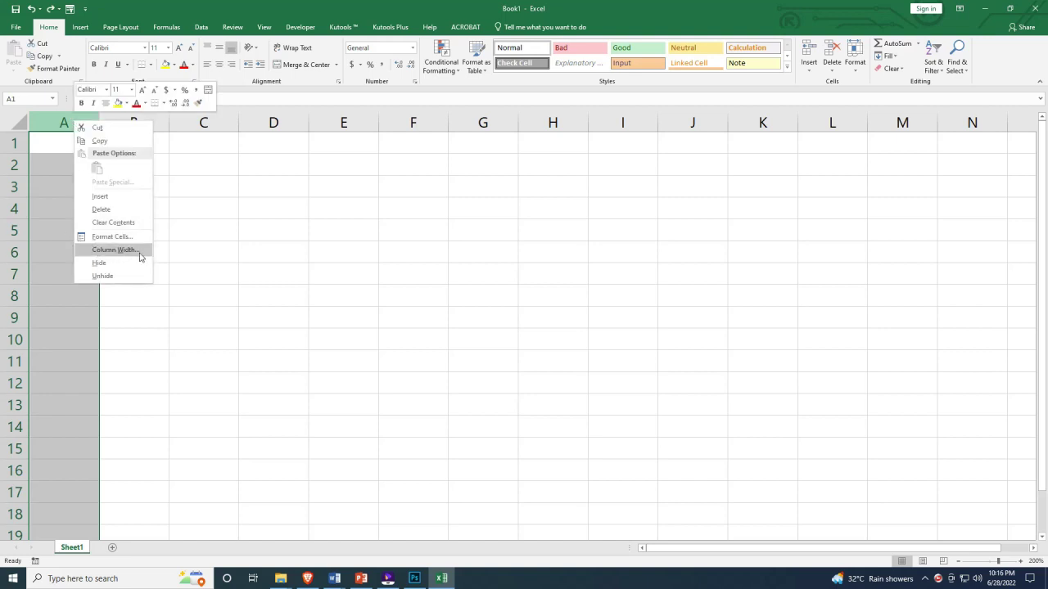
pyautogui.click(90, 117)
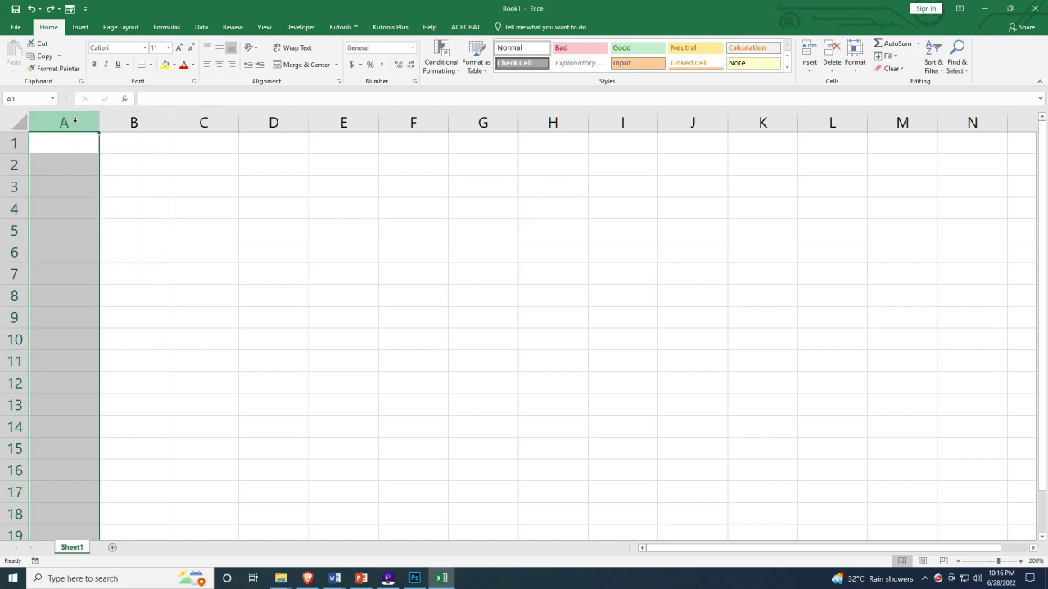
pyautogui.rightClick(74, 121)
pyautogui.click(115, 253)
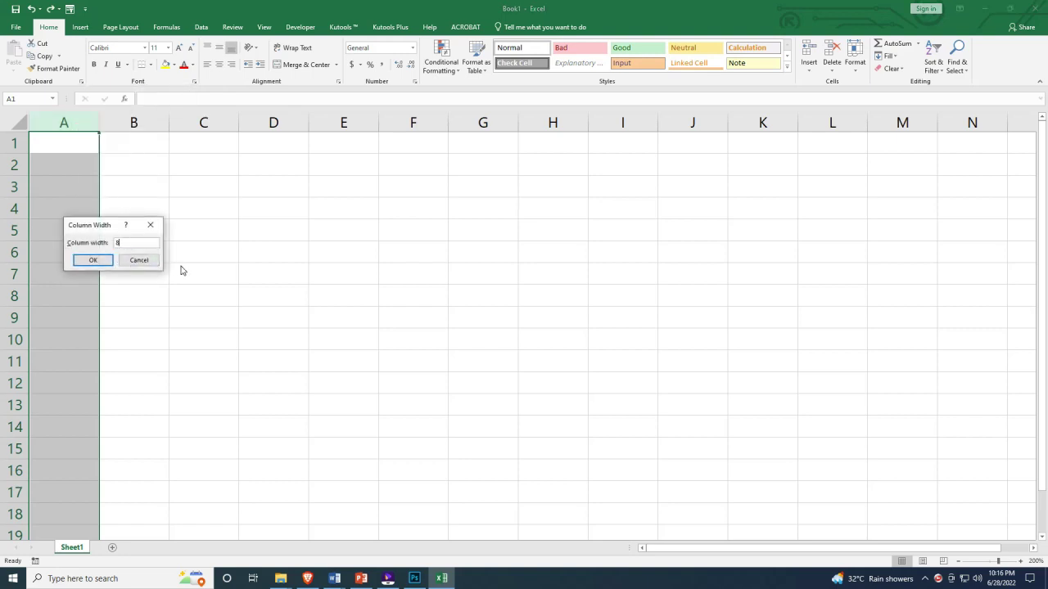
pyautogui.click(106, 260)
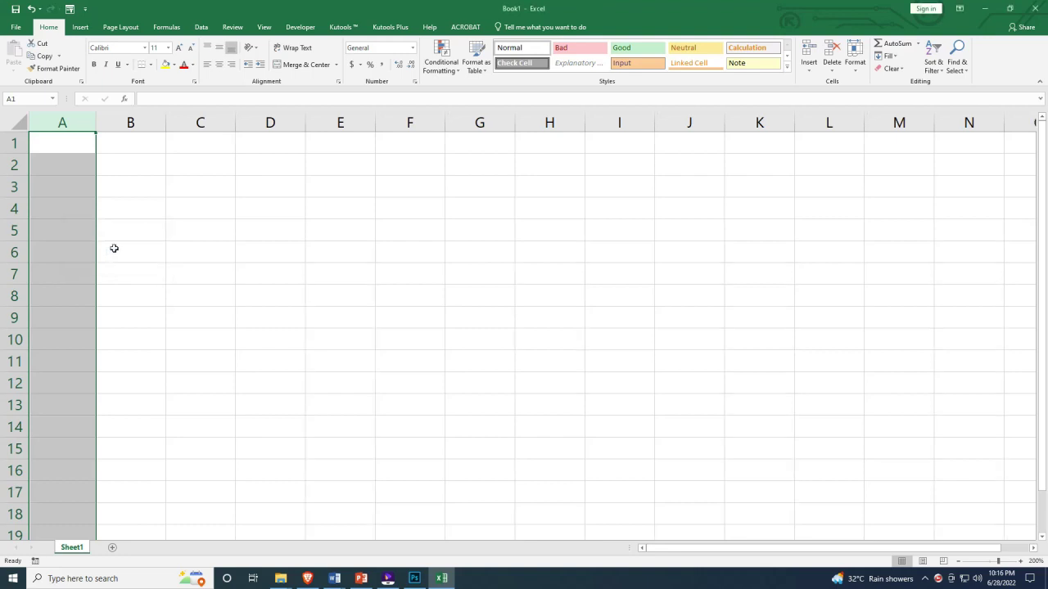
# Widen column B to nearly twice the width of column A
pyautogui.click(131, 121)
pyautogui.rightClick(132, 121)
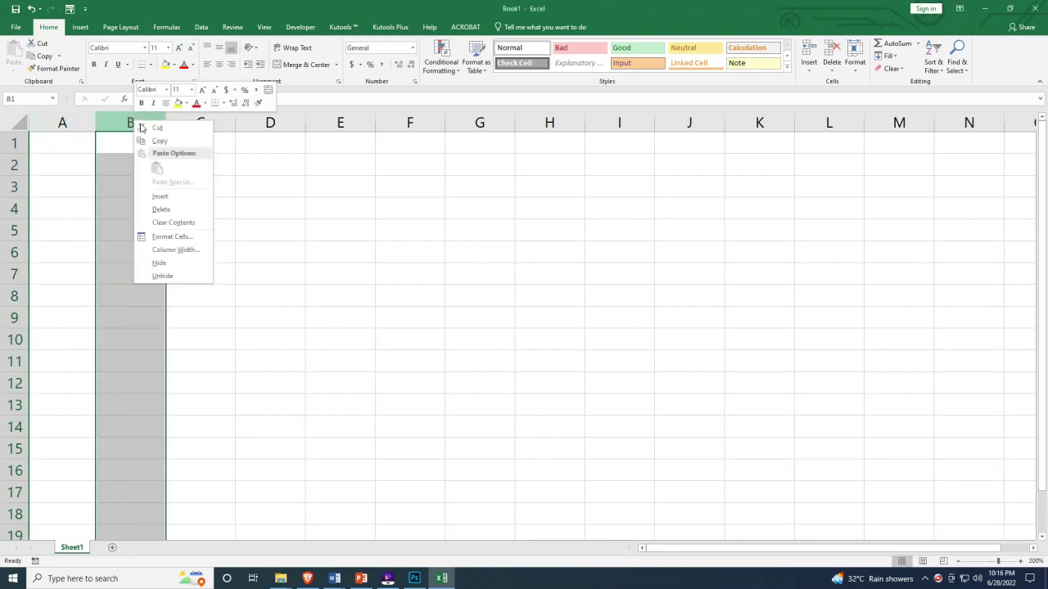
pyautogui.click(176, 250)
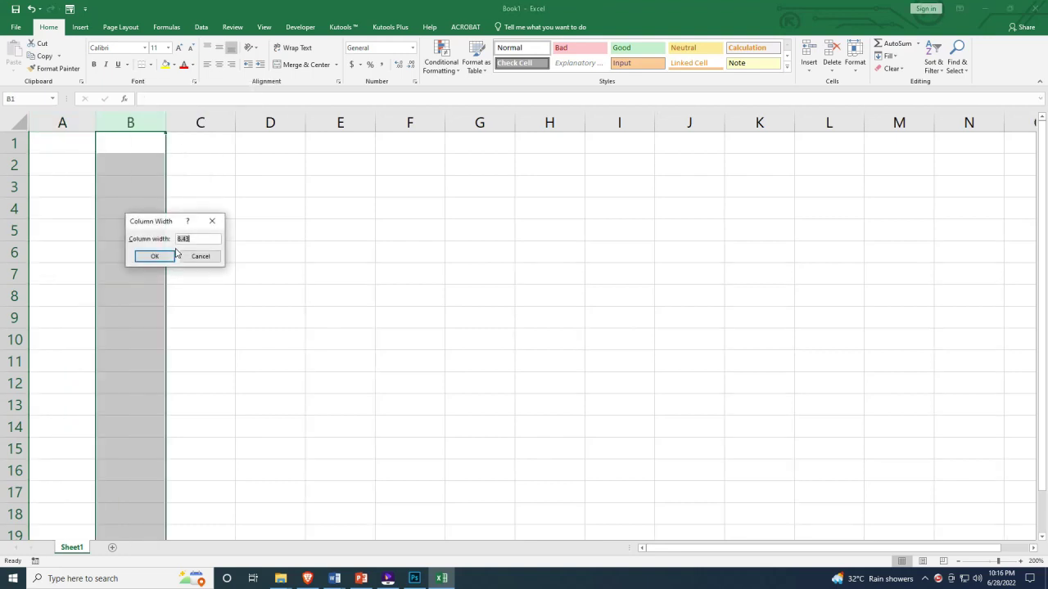
pyautogui.press('Return')
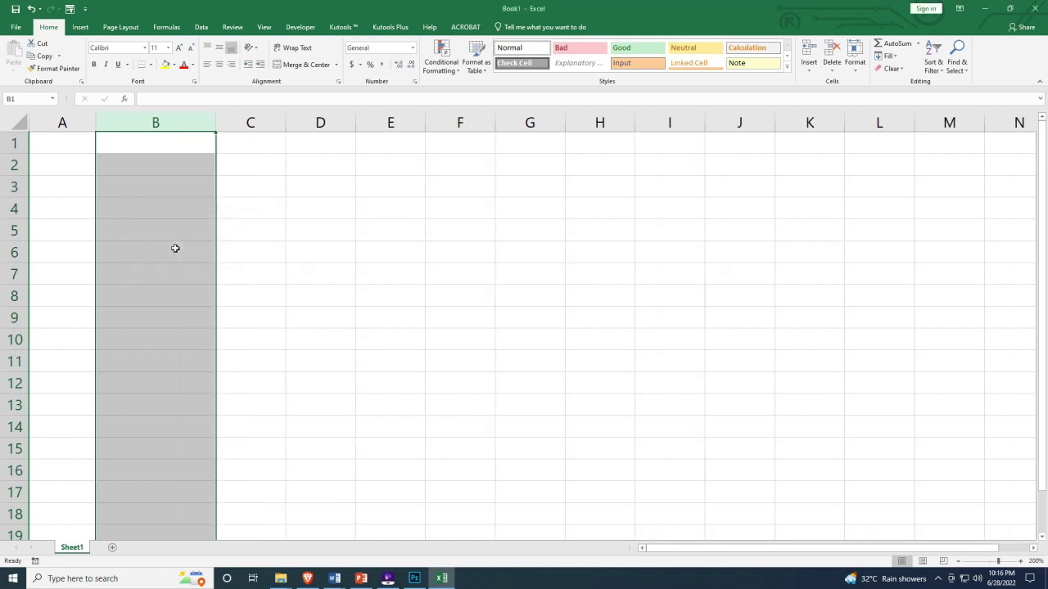
# Set the width of columns C and D together to 12
pyautogui.moveTo(248, 122); pyautogui.dragTo(313, 119)
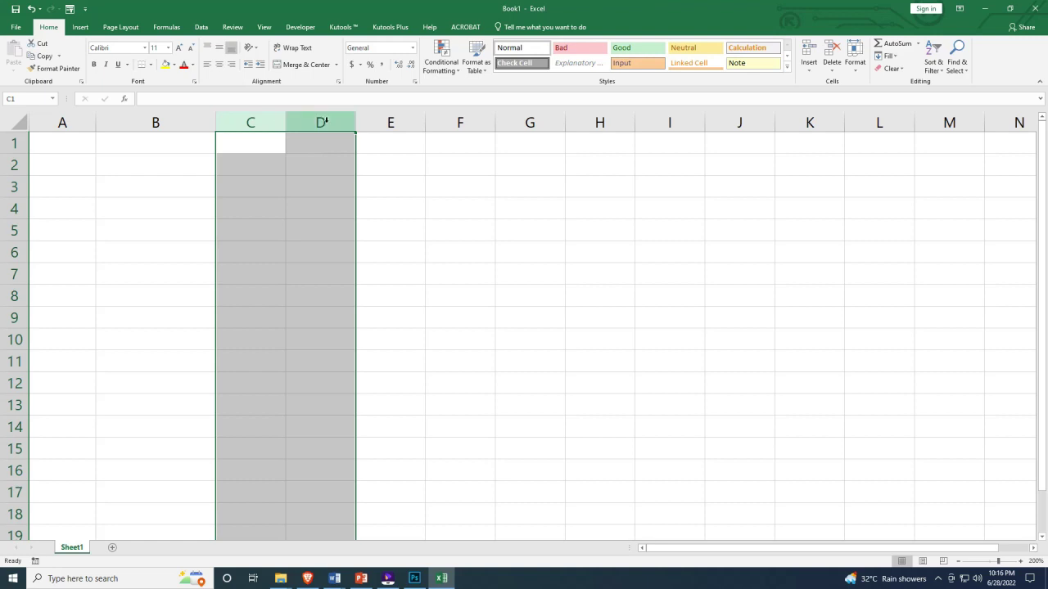
pyautogui.moveTo(270, 122); pyautogui.dragTo(322, 122)
pyautogui.rightClick(322, 122)
pyautogui.click(369, 252)
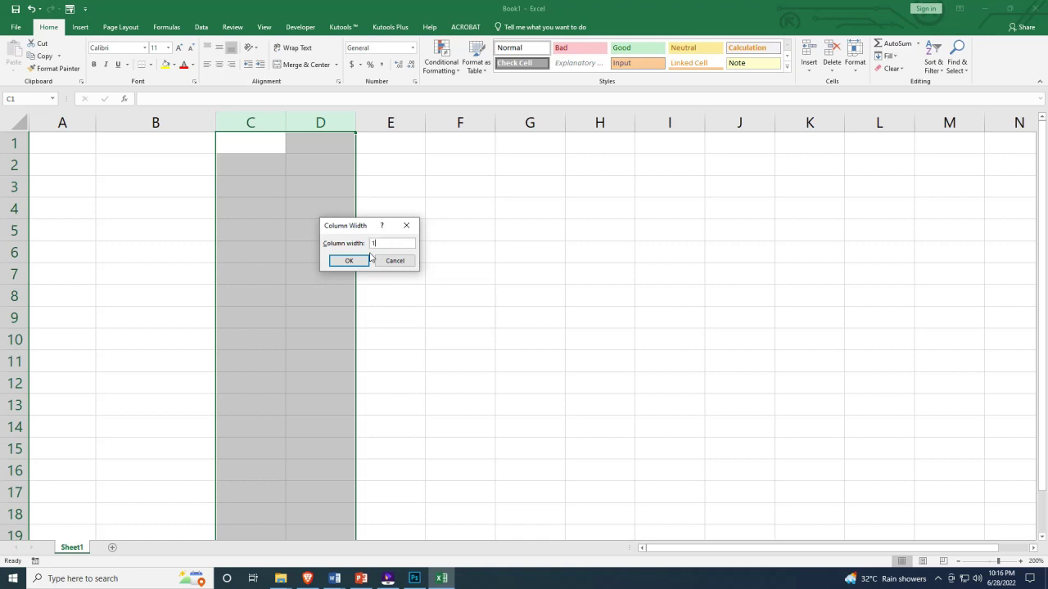
pyautogui.write('12')
pyautogui.press('Return')
# Narrow column E to a width of 6
pyautogui.click(448, 122)
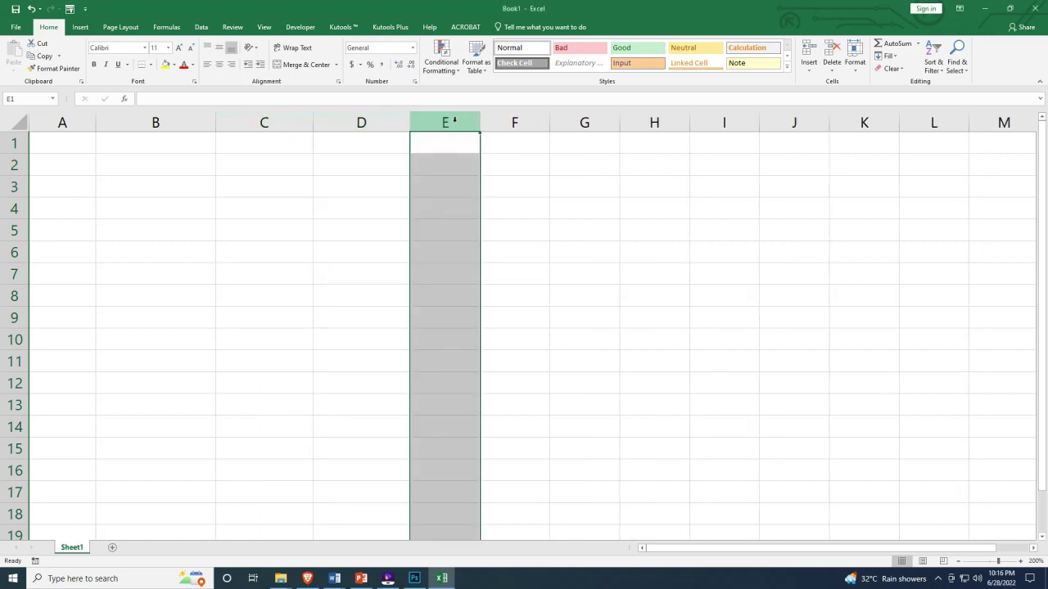
pyautogui.rightClick(455, 123)
pyautogui.click(496, 251)
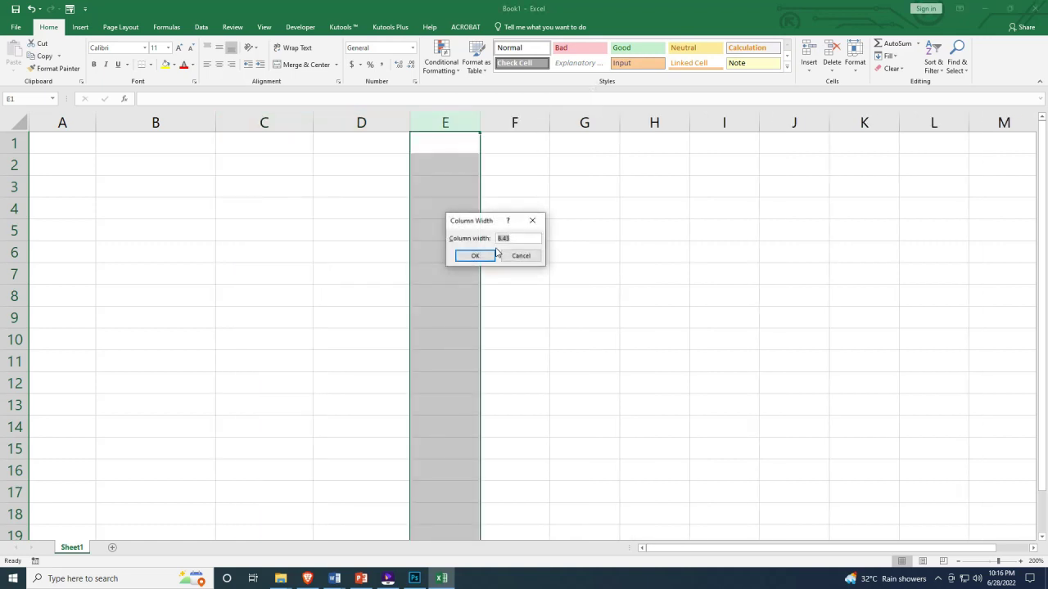
pyautogui.write('6')
pyautogui.press('Return')
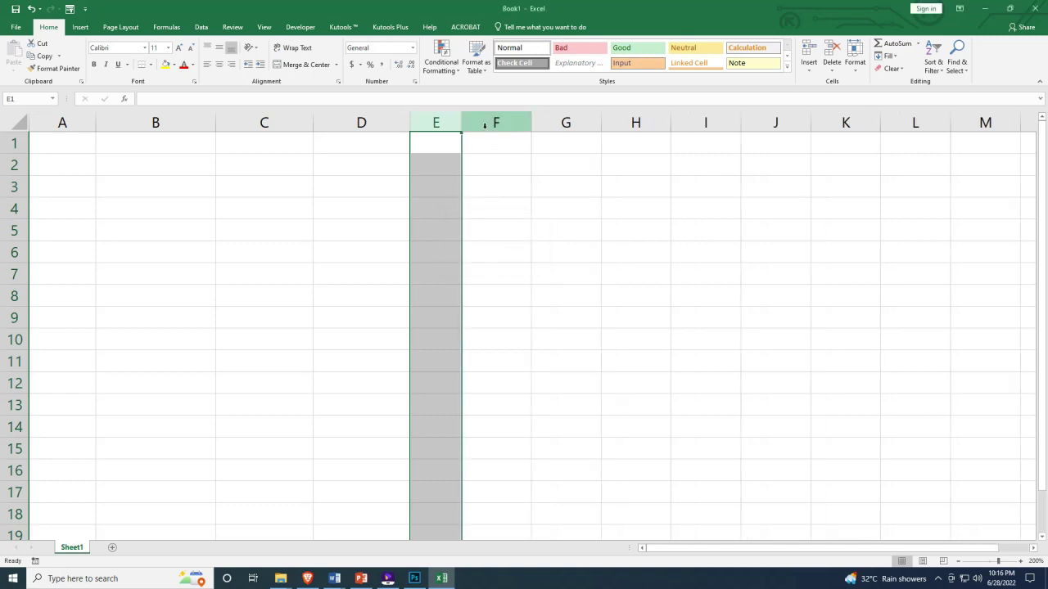
# Set the width of column F to 29
pyautogui.click(486, 122)
pyautogui.rightClick(493, 123)
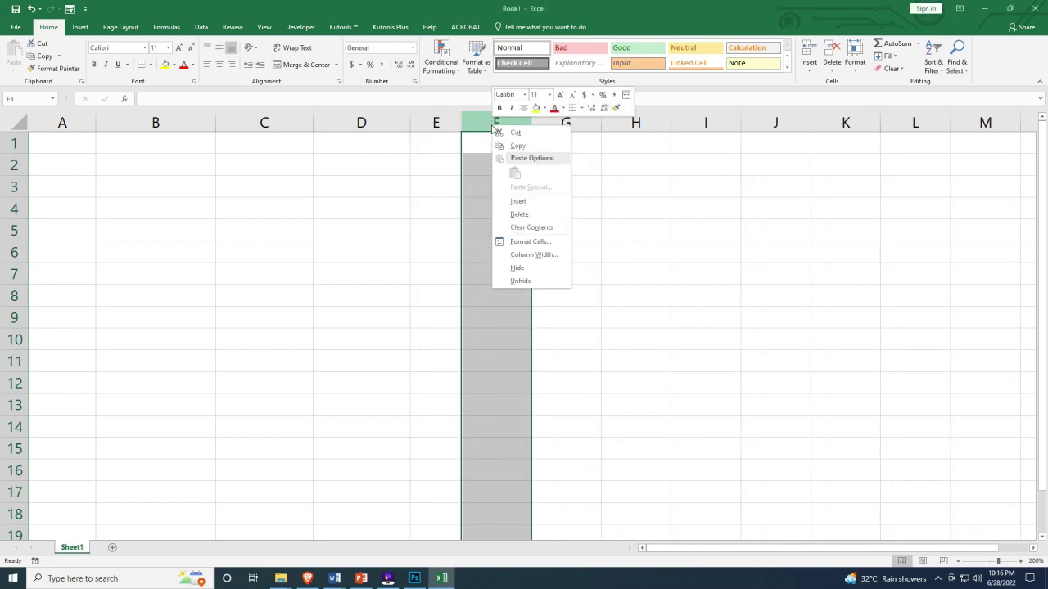
pyautogui.click(514, 254)
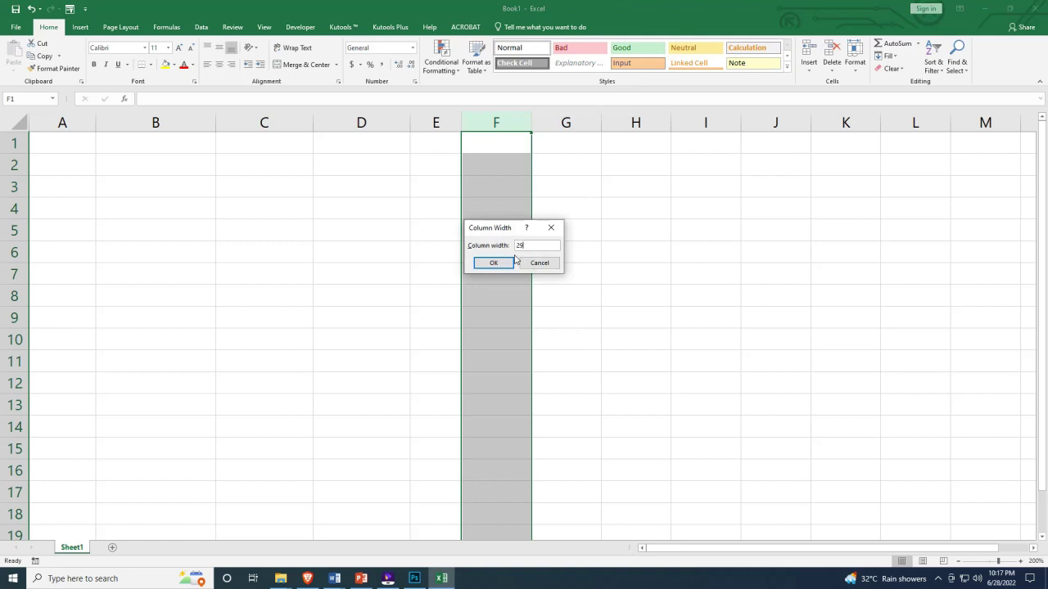
pyautogui.write('29')
pyautogui.press('Return')
# Set the width of column G to 24
pyautogui.click(719, 123)
pyautogui.rightClick(718, 124)
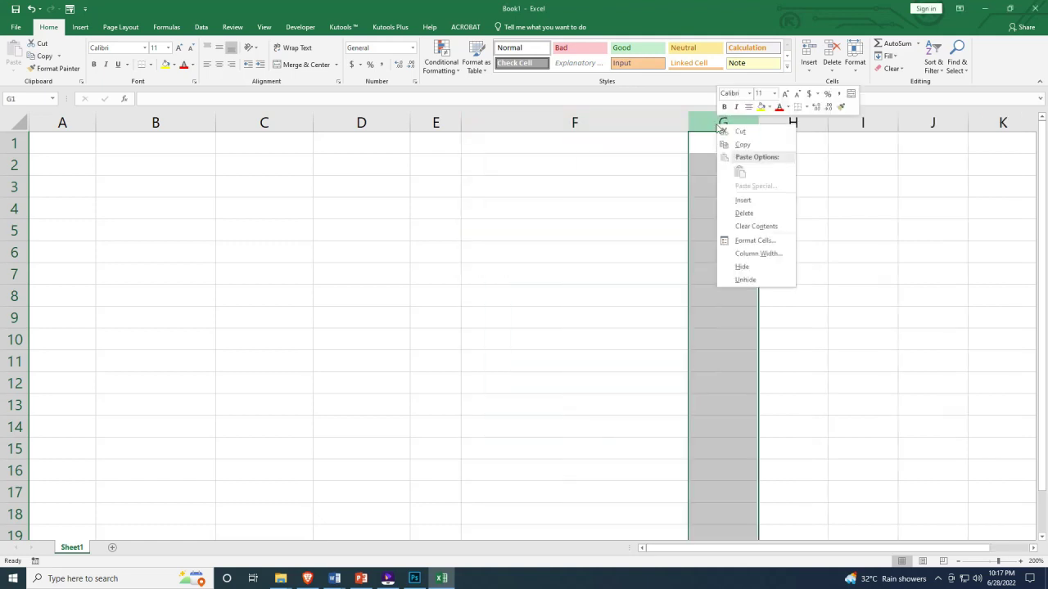
pyautogui.click(773, 254)
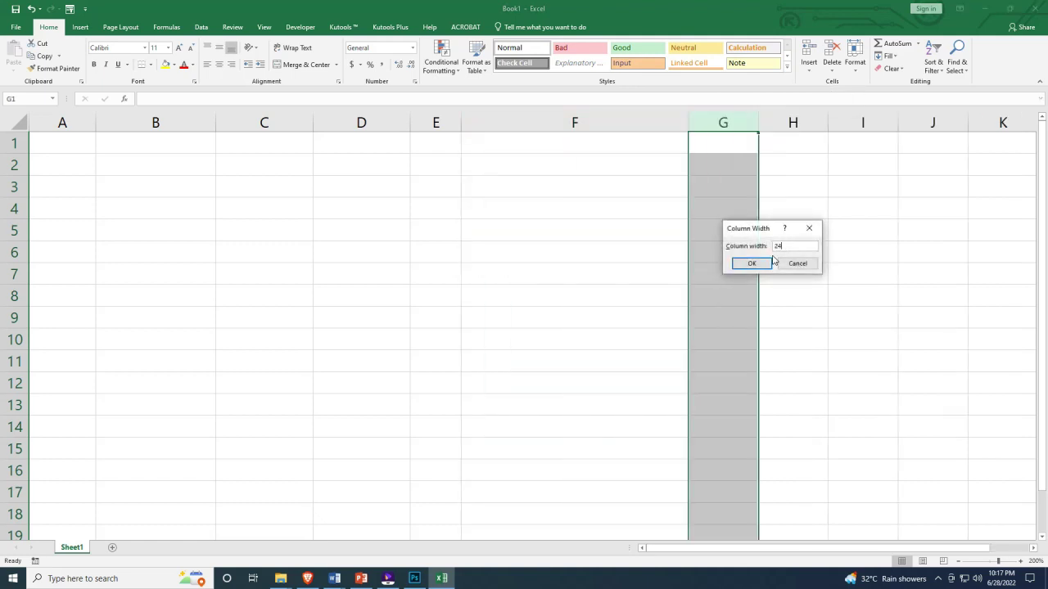
pyautogui.press('Return')
pyautogui.click(455, 231)
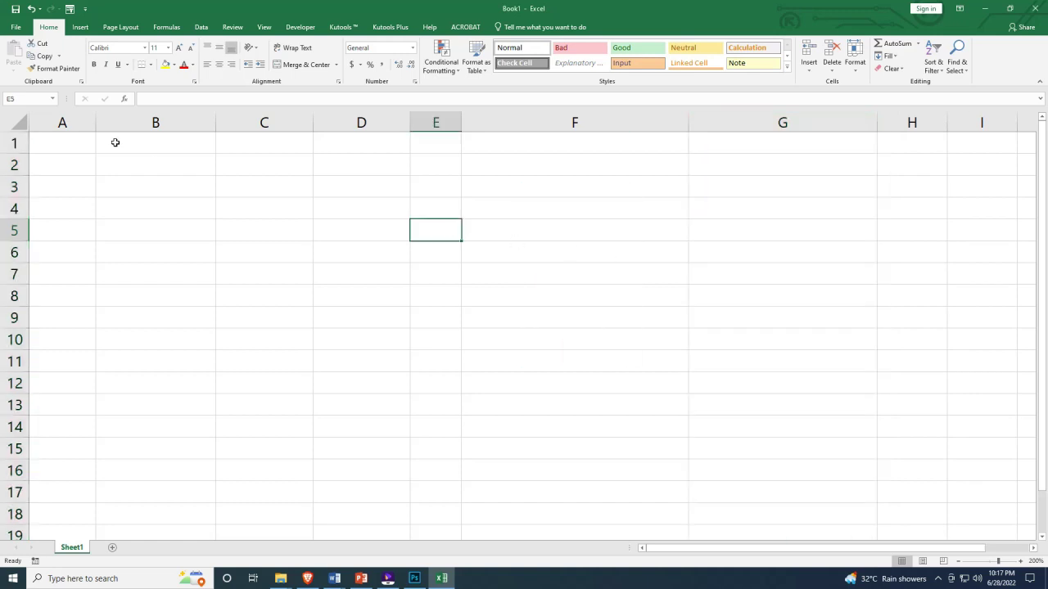
# Increase the height of row 1 to double the standard row height
pyautogui.click(15, 143)
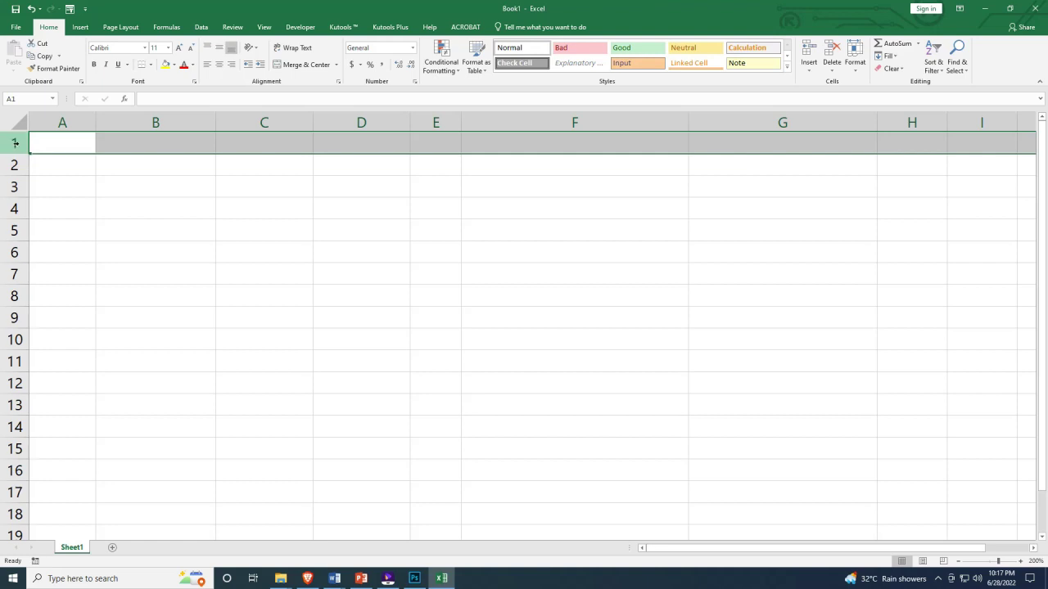
pyautogui.rightClick(15, 142)
pyautogui.click(56, 273)
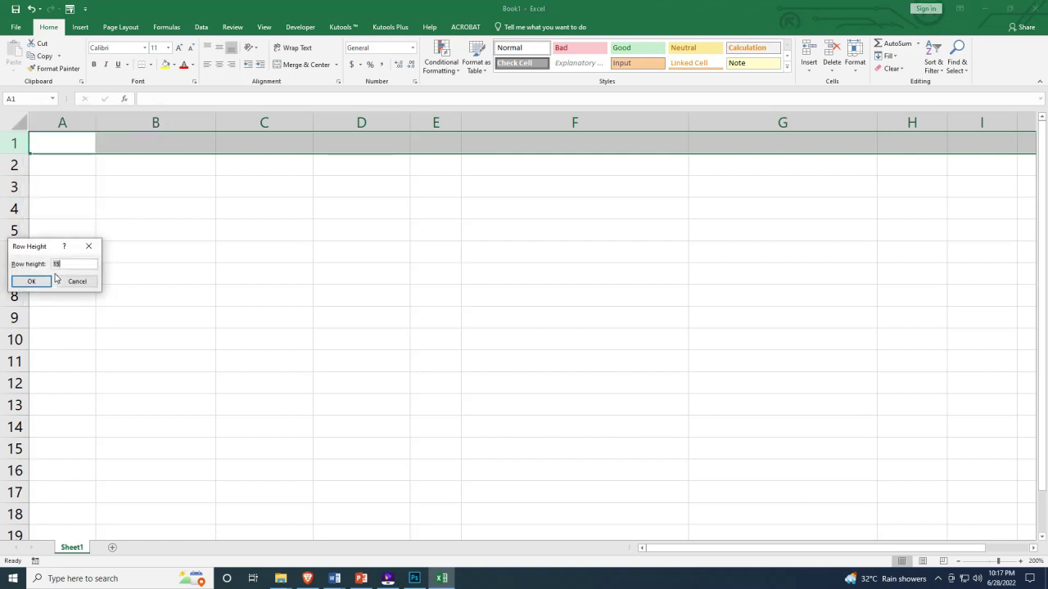
pyautogui.moveTo(43, 247); pyautogui.dragTo(358, 234)
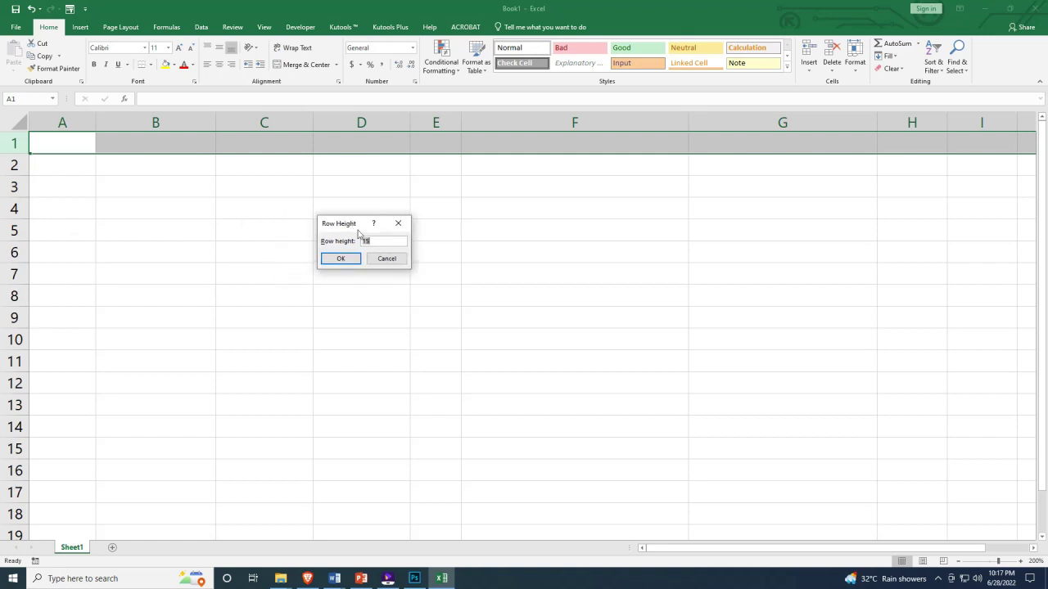
pyautogui.press('Return')
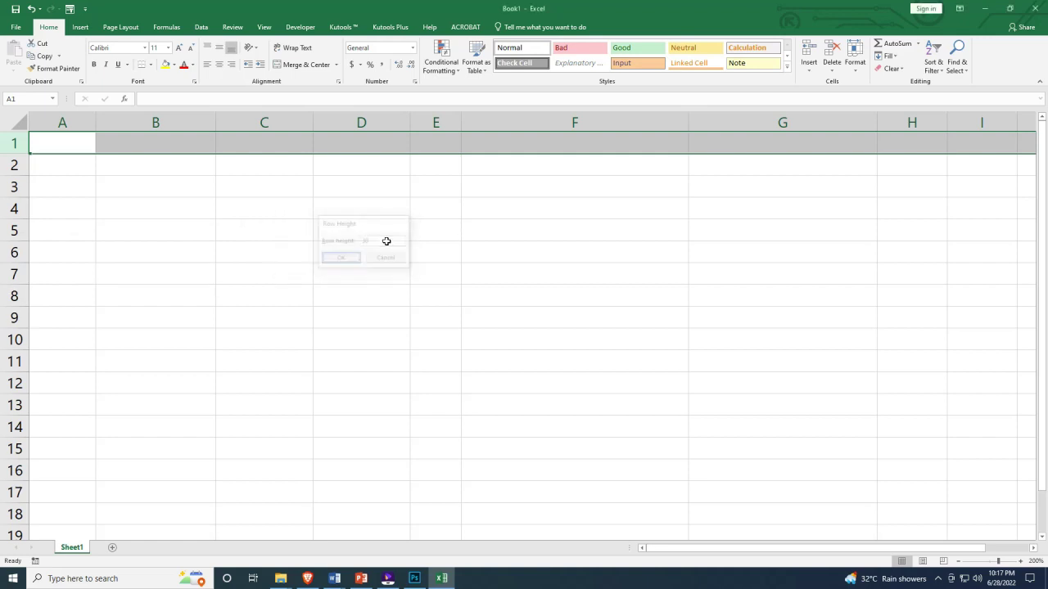
# Reduce row 3 to a thin spacer row, less than half the standard row height
pyautogui.click(16, 208)
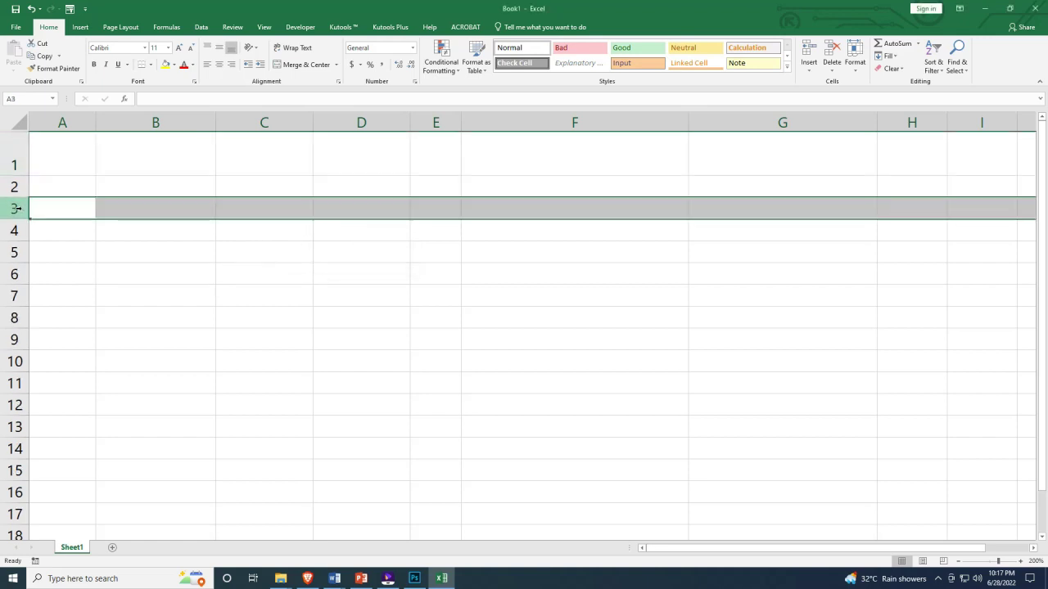
pyautogui.rightClick(14, 208)
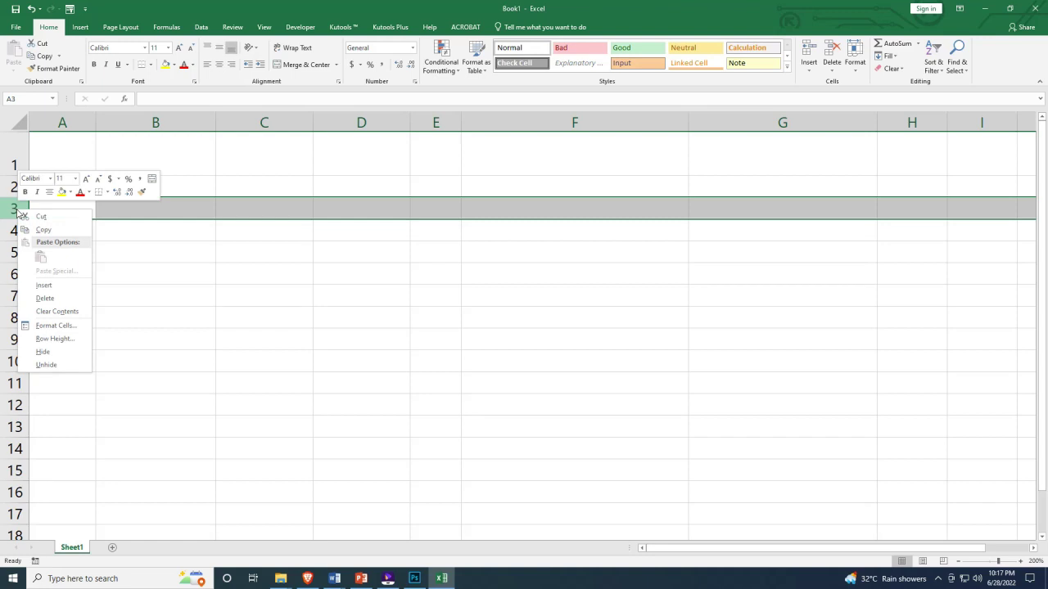
pyautogui.click(53, 338)
pyautogui.write('3')
pyautogui.press('Return')
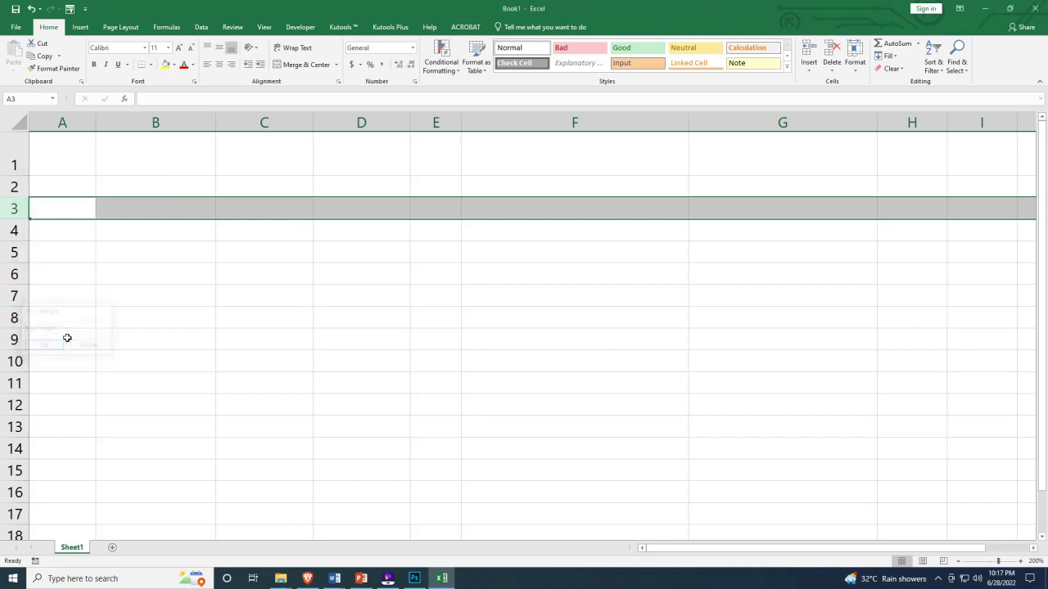
pyautogui.click(169, 275)
pyautogui.click(18, 202)
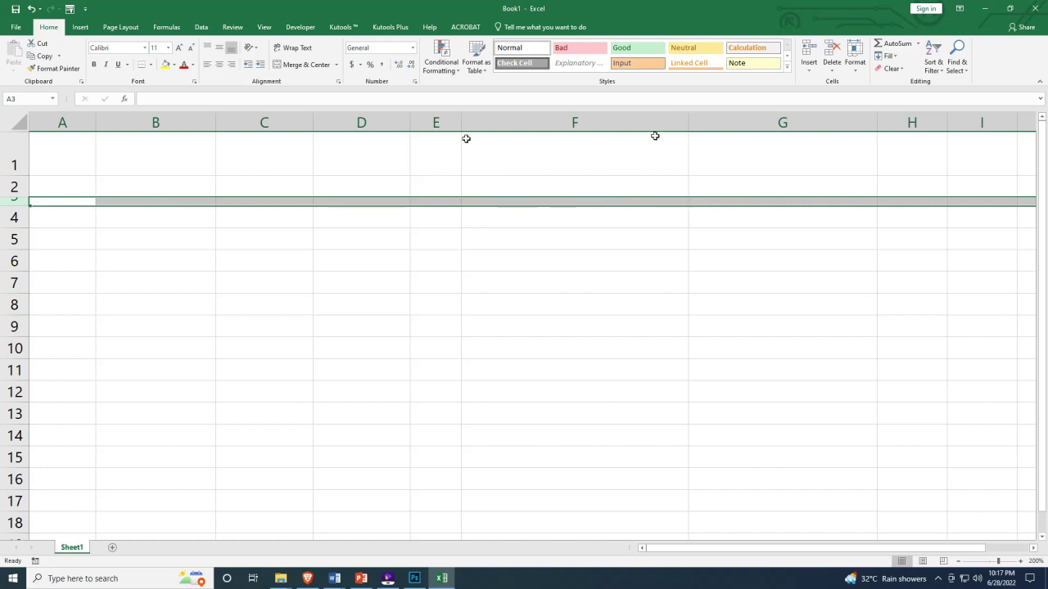
pyautogui.click(129, 257)
# Increase the height of row 11 to match the doubled height of row 1
pyautogui.click(8, 375)
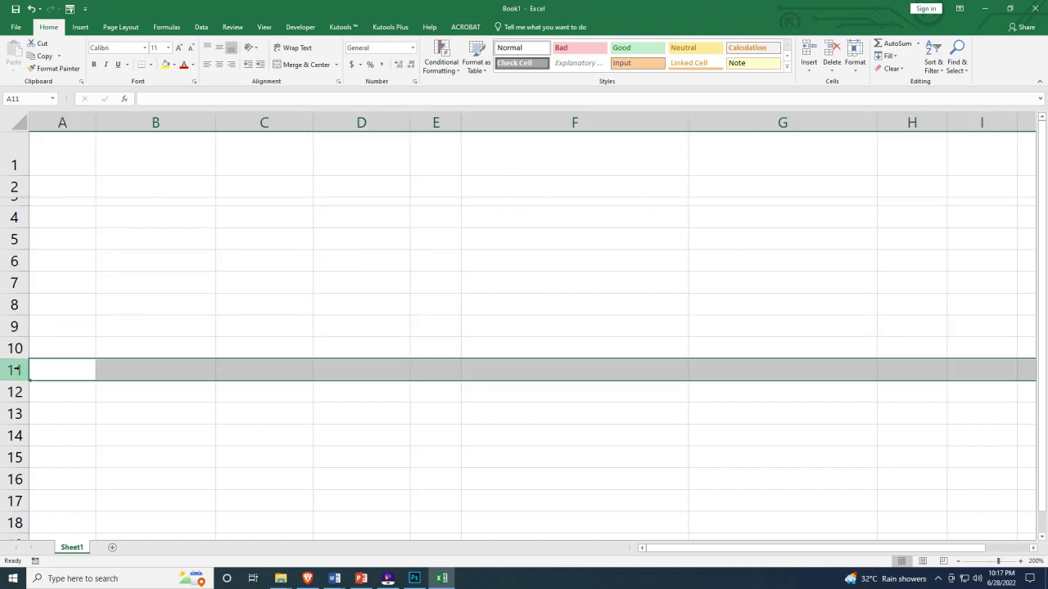
pyautogui.rightClick(18, 371)
pyautogui.click(81, 502)
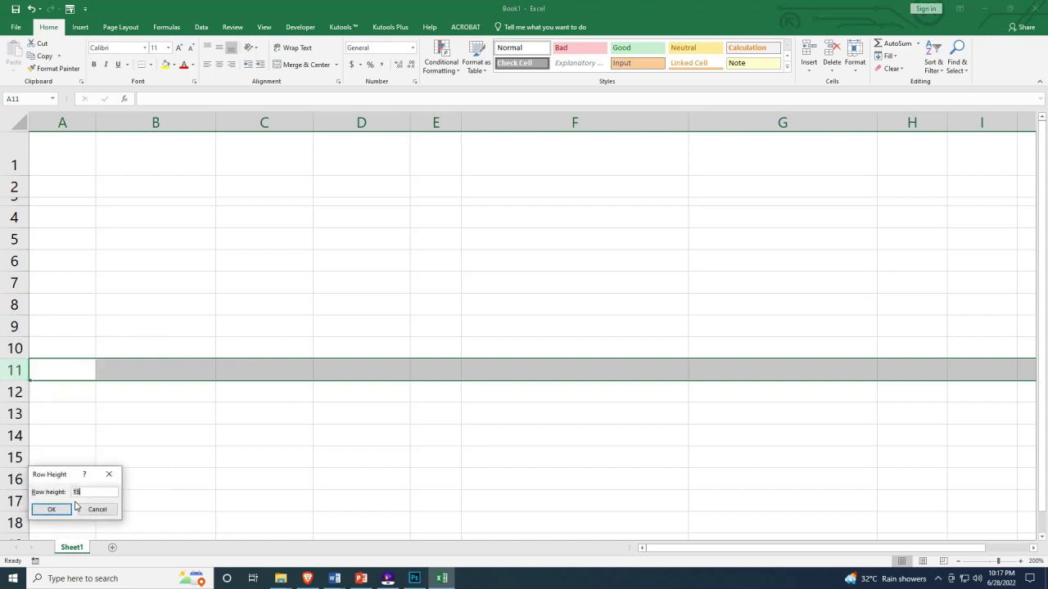
pyautogui.press('Return')
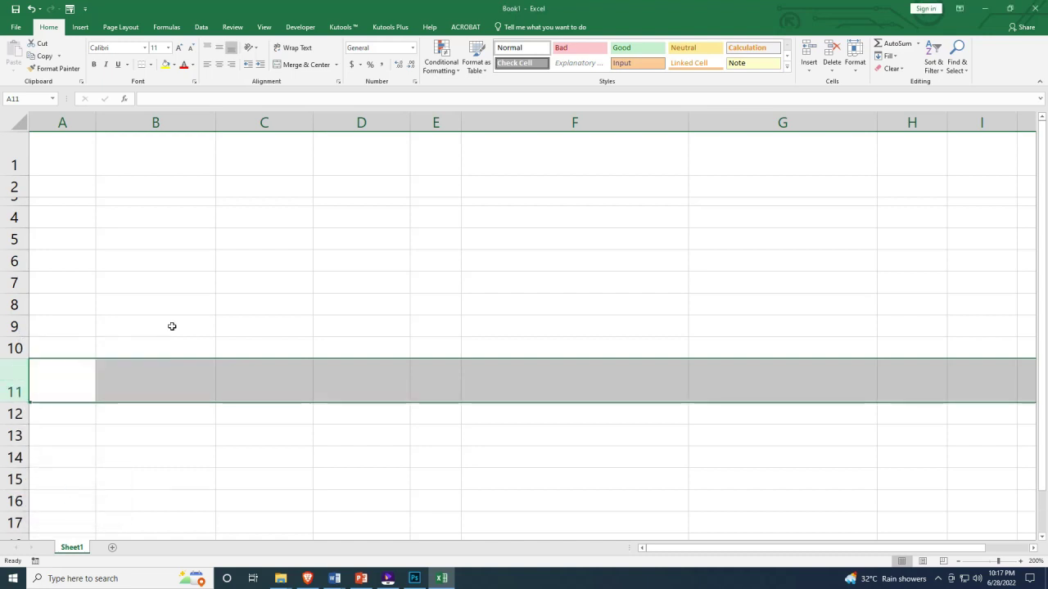
pyautogui.click(174, 304)
pyautogui.moveTo(70, 154); pyautogui.dragTo(725, 136)
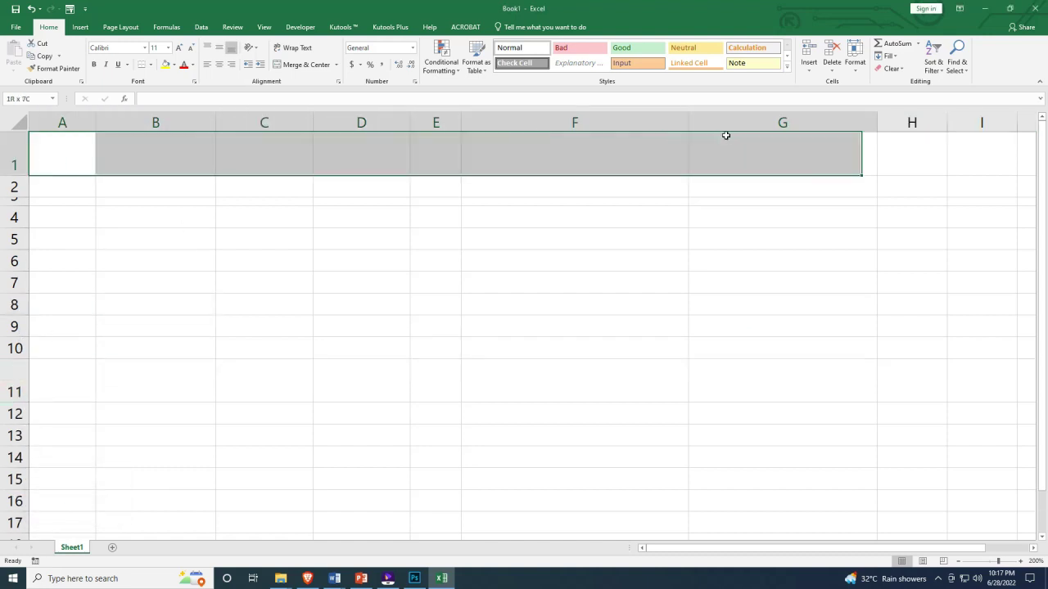
pyautogui.click(222, 185)
pyautogui.moveTo(76, 150); pyautogui.dragTo(678, 163)
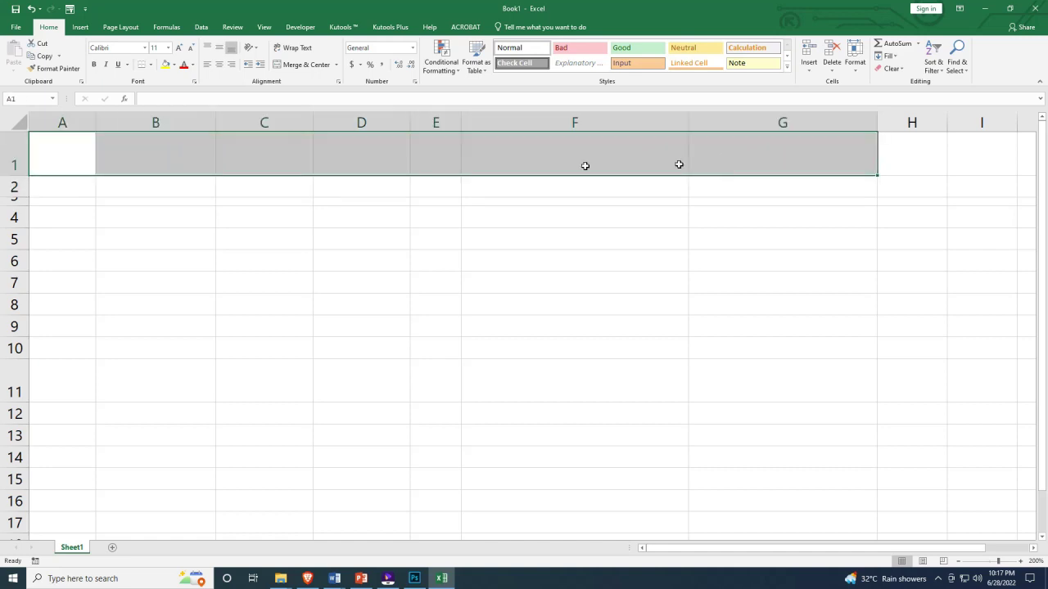
pyautogui.click(65, 160)
pyautogui.moveTo(66, 160); pyautogui.dragTo(609, 158)
pyautogui.click(134, 180)
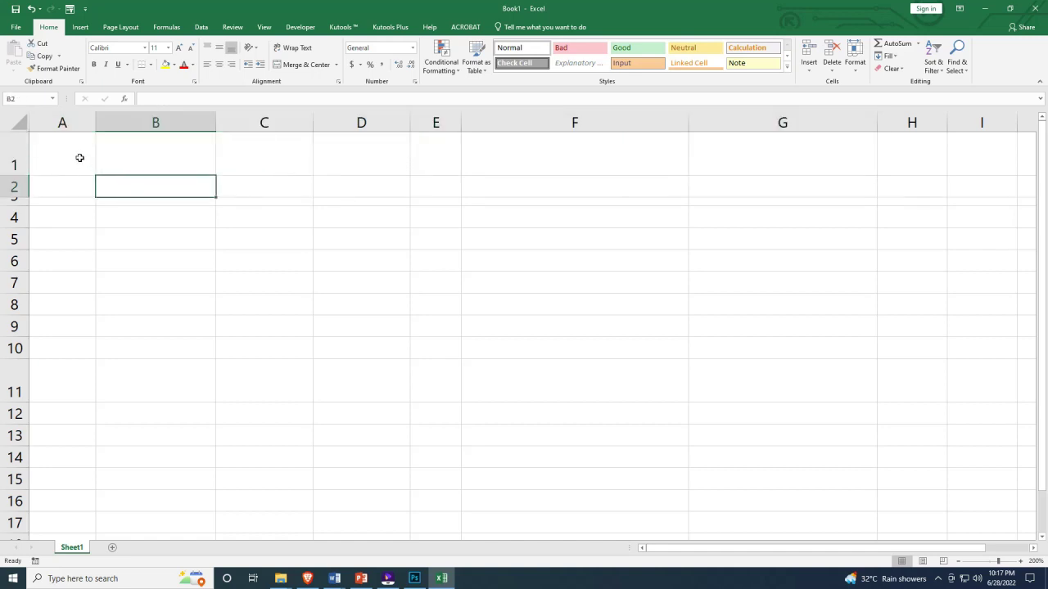
# Merge and center cells A1 to G1 into a single cell across row 1
pyautogui.click(71, 151)
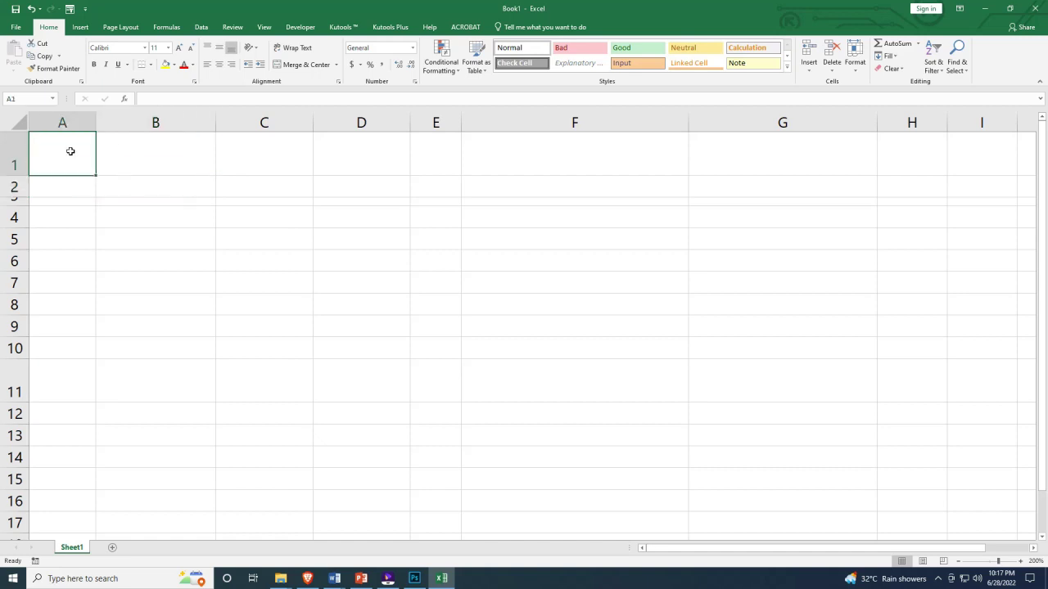
pyautogui.moveTo(51, 159); pyautogui.dragTo(761, 158)
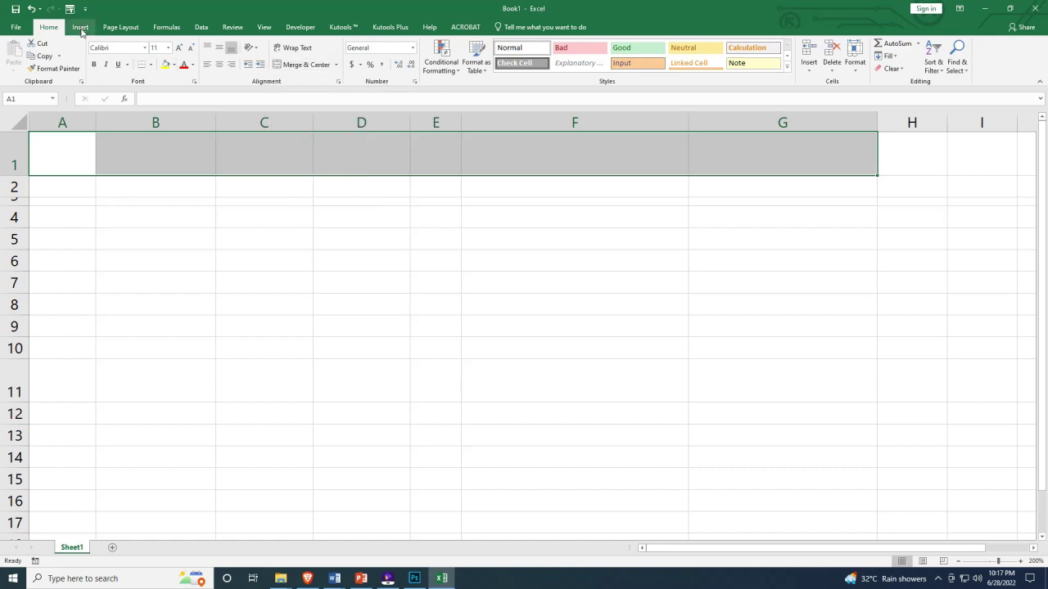
pyautogui.click(303, 65)
pyautogui.click(369, 202)
pyautogui.click(367, 166)
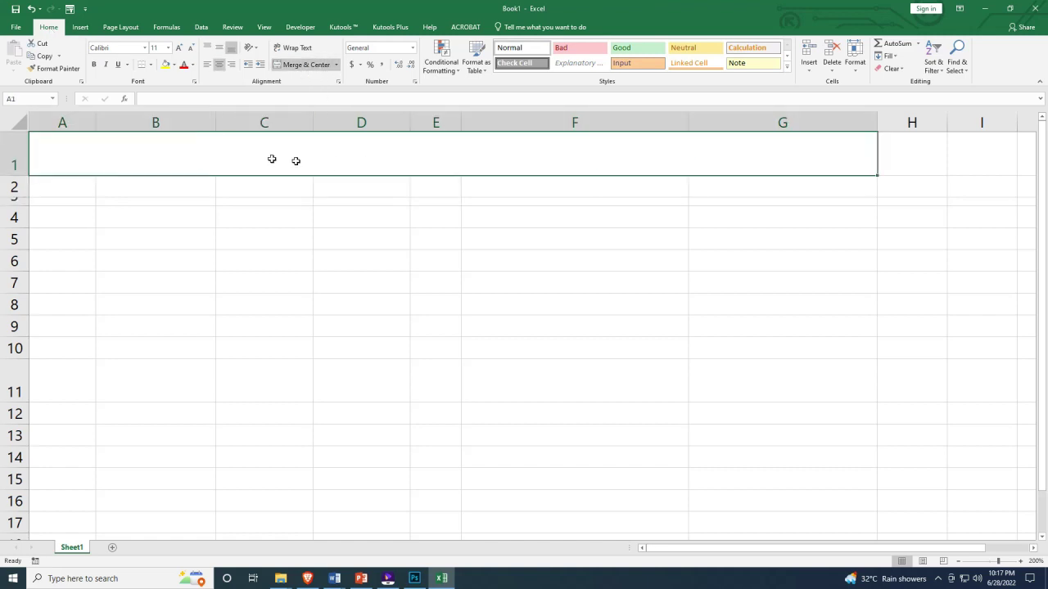
# Merge and center cells A2 to G2 into a single cell across row 2
pyautogui.moveTo(66, 189); pyautogui.dragTo(804, 182)
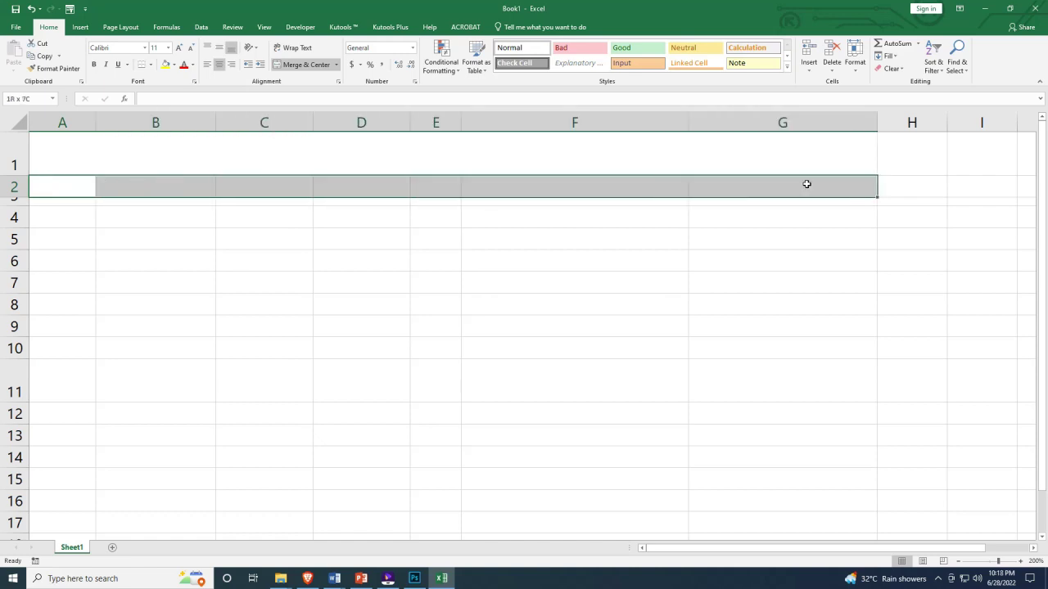
pyautogui.click(303, 65)
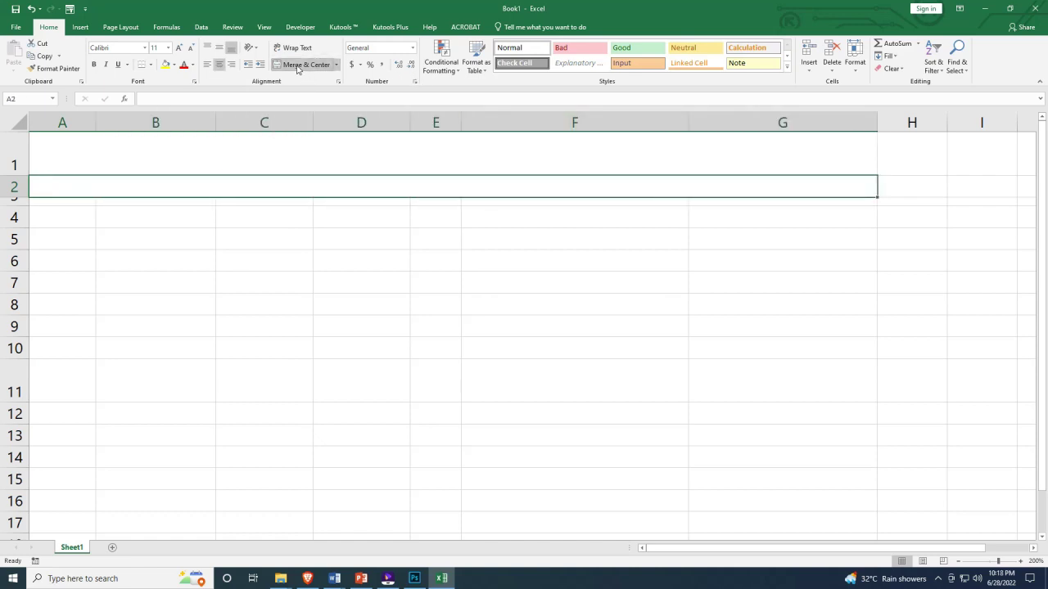
pyautogui.click(334, 222)
pyautogui.click(332, 158)
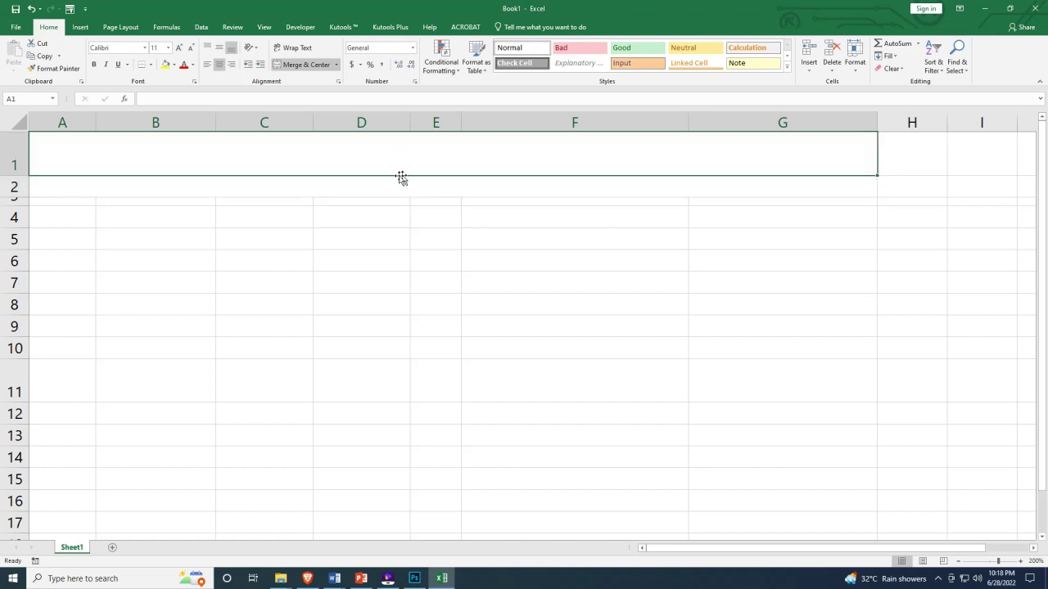
# Try entering sample text in the merged row 1 cell and clear it again
pyautogui.click(336, 65)
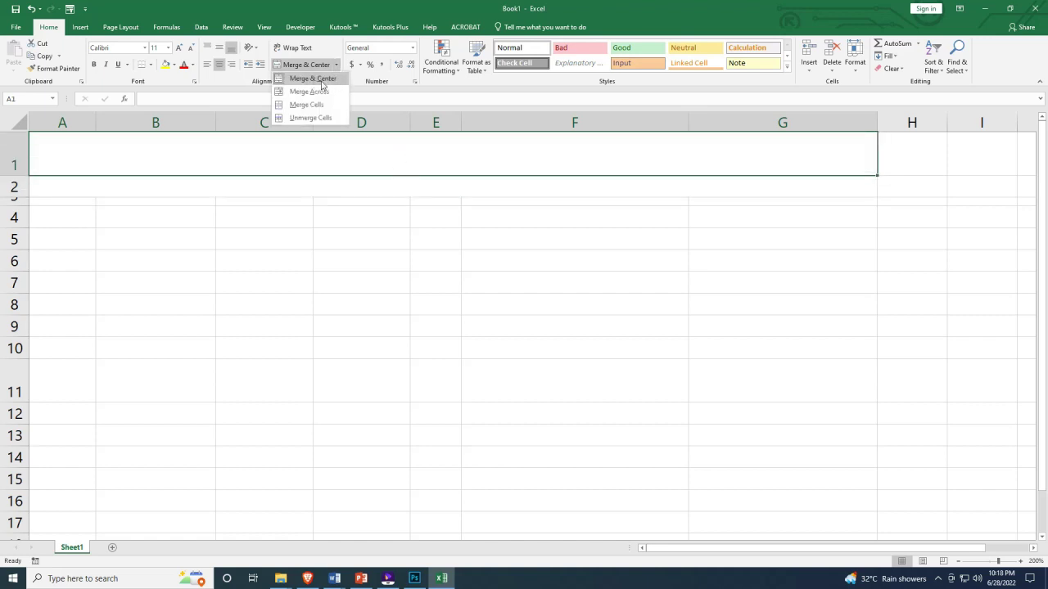
pyautogui.click(347, 11)
pyautogui.doubleClick(353, 159)
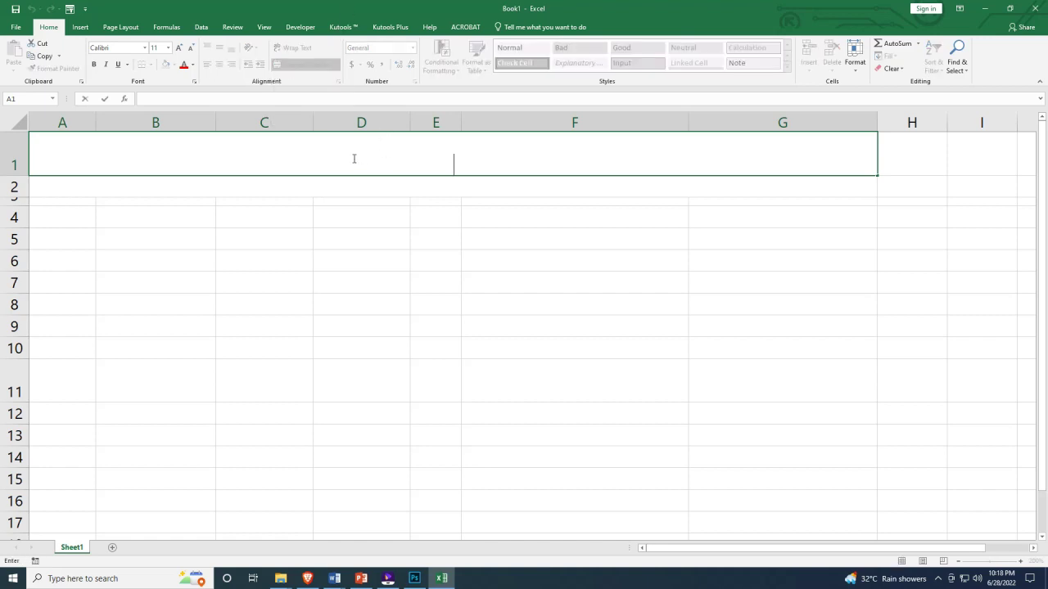
pyautogui.write('rfdffd')
pyautogui.doubleClick(437, 167)
pyautogui.press('BackSpace')
pyautogui.press('Return')
pyautogui.click(437, 167)
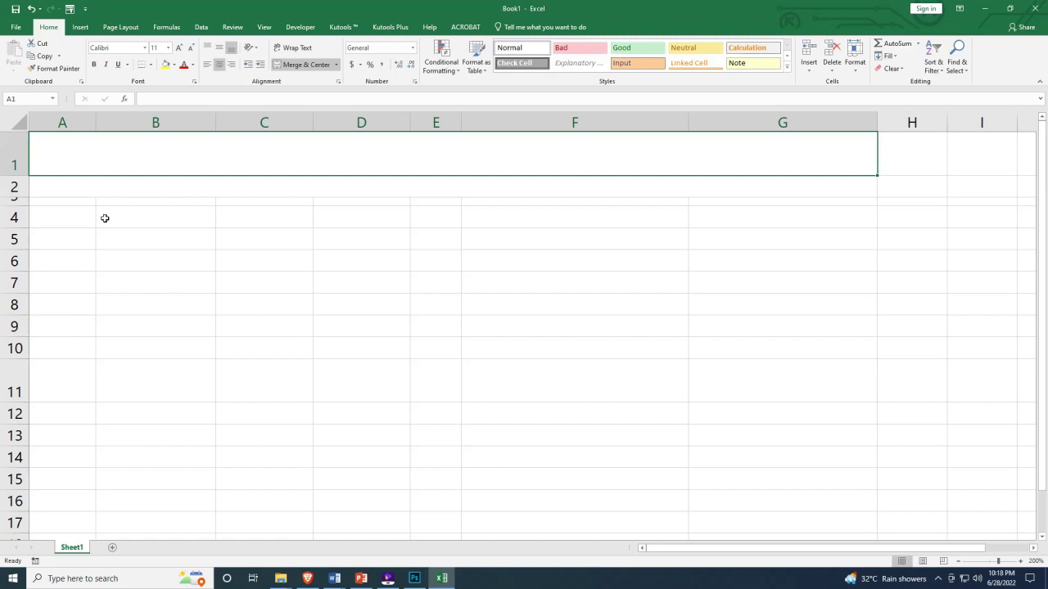
# Merge and center cells A4 and B4
pyautogui.click(43, 223)
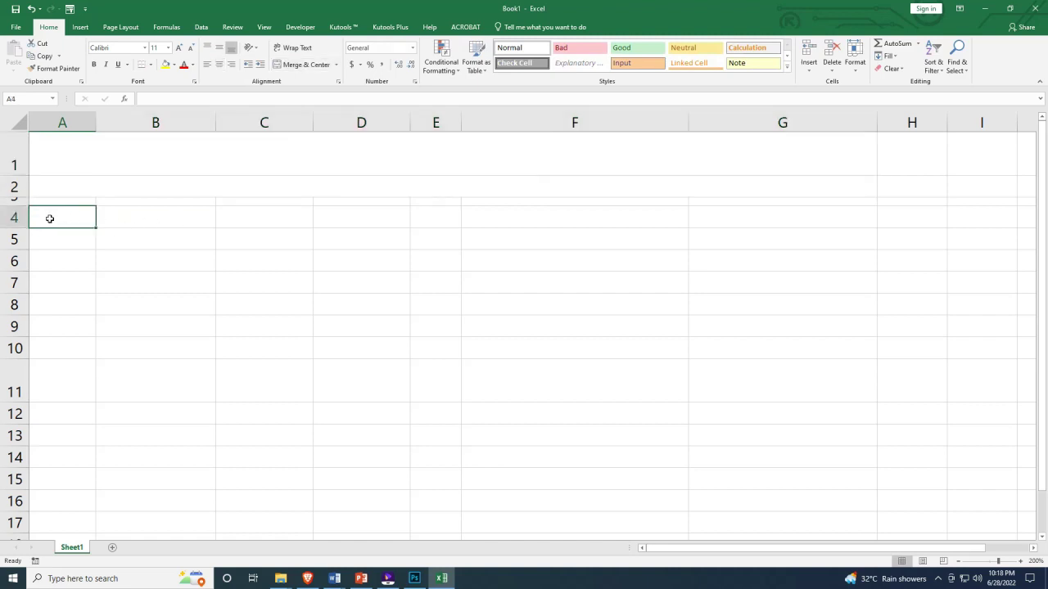
pyautogui.moveTo(50, 219); pyautogui.dragTo(164, 218)
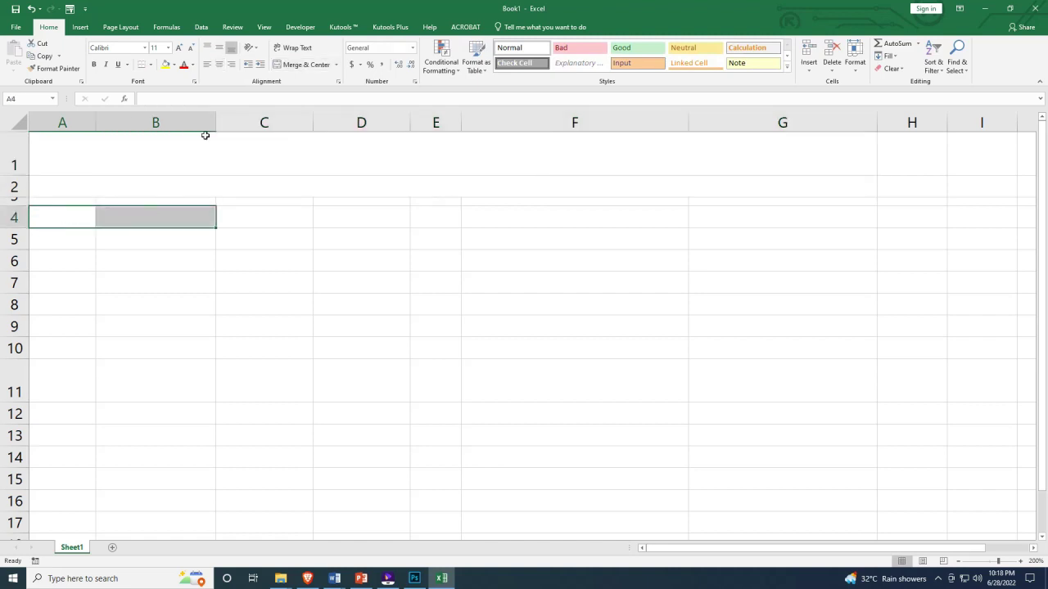
pyautogui.click(296, 65)
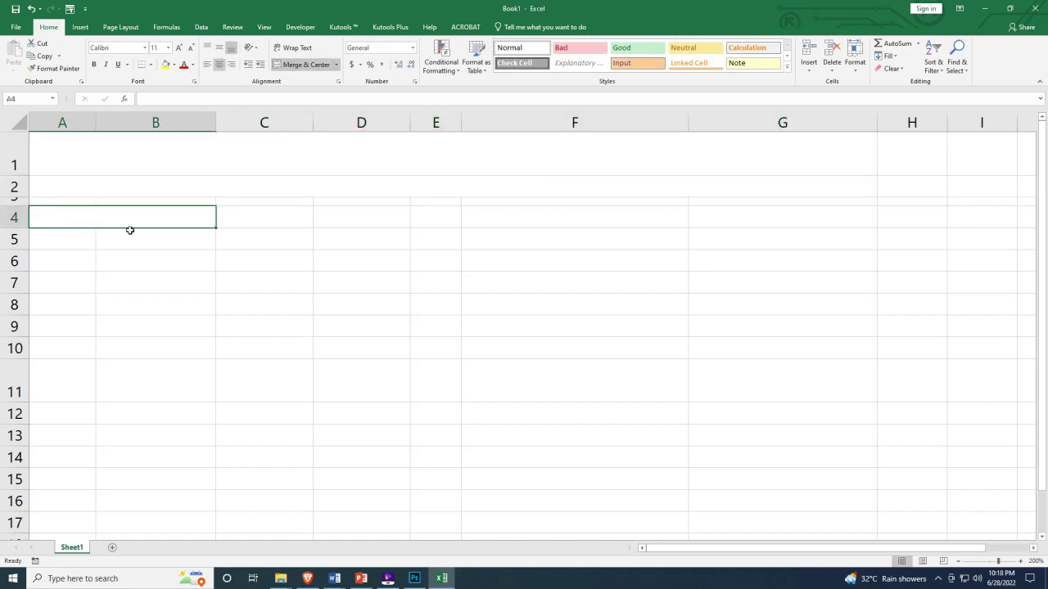
pyautogui.click(65, 241)
pyautogui.click(66, 263)
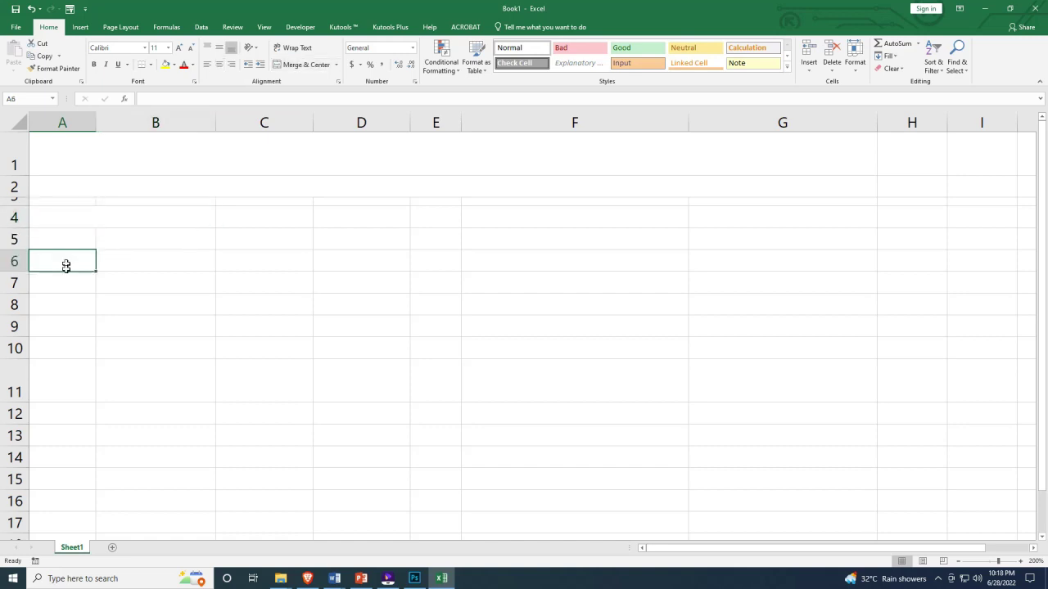
pyautogui.click(63, 283)
pyautogui.click(61, 311)
pyautogui.click(61, 321)
pyautogui.click(60, 309)
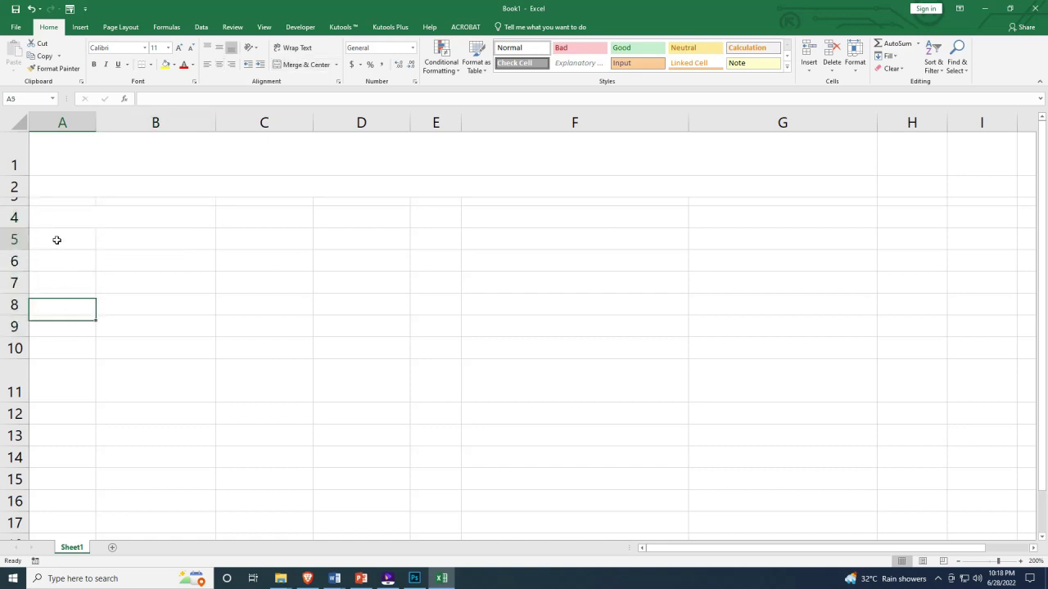
pyautogui.click(56, 238)
pyautogui.click(55, 266)
pyautogui.click(54, 304)
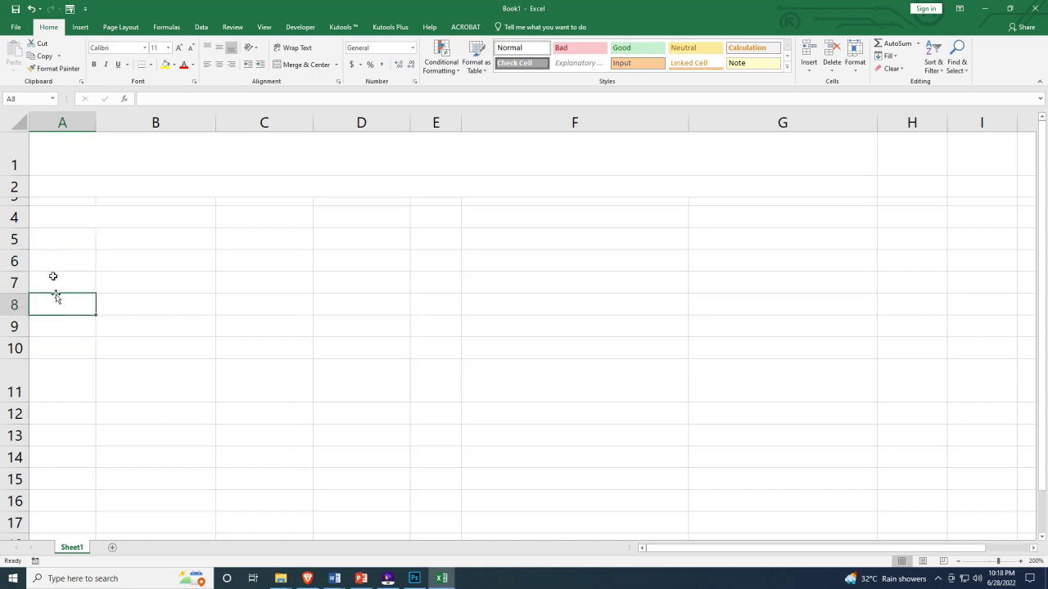
pyautogui.click(52, 237)
pyautogui.click(45, 334)
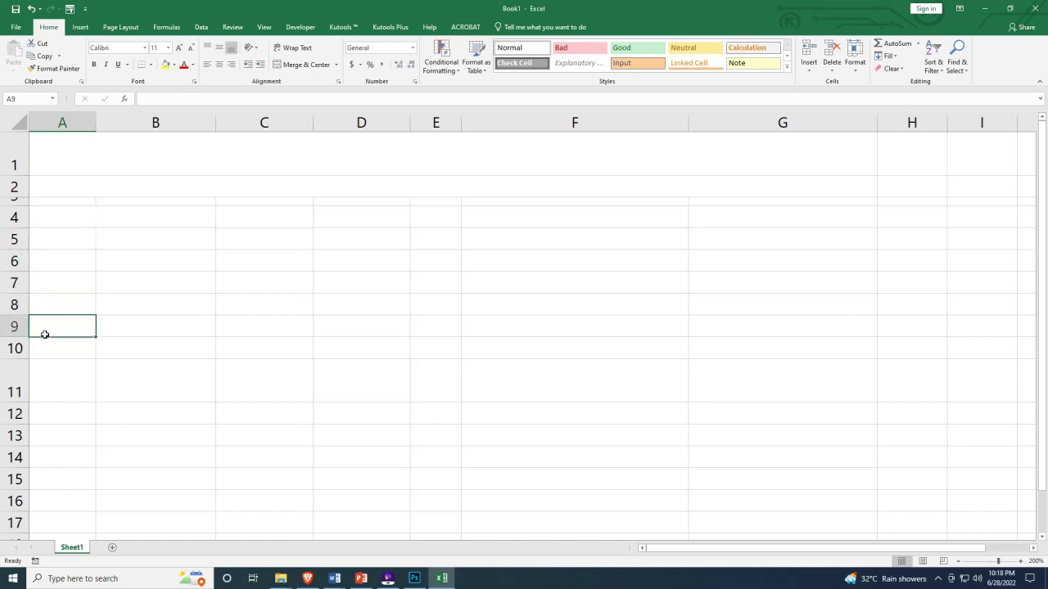
pyautogui.click(54, 223)
pyautogui.moveTo(69, 240); pyautogui.dragTo(152, 238)
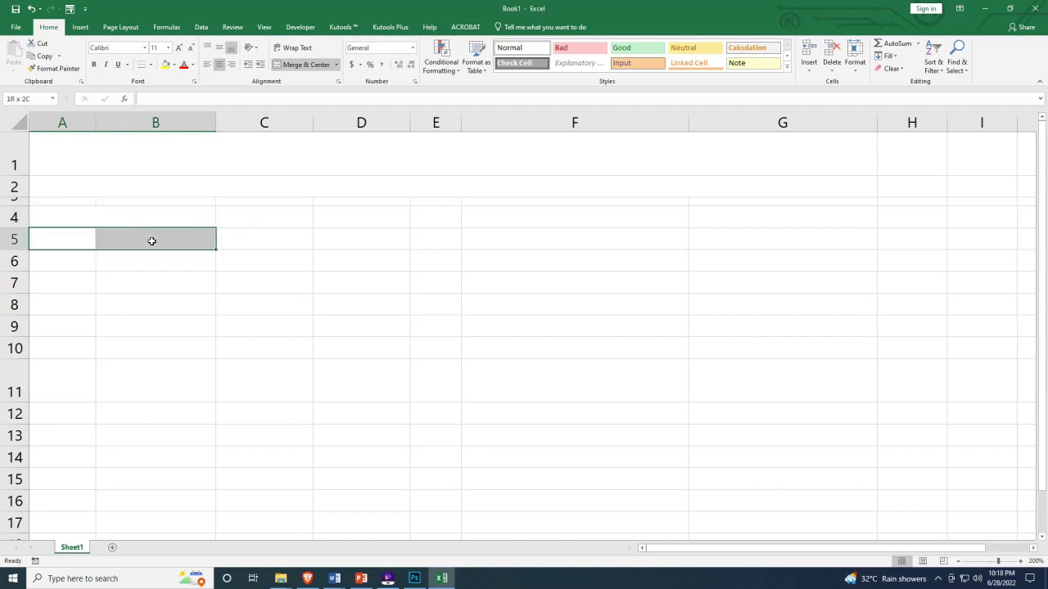
pyautogui.moveTo(73, 259); pyautogui.dragTo(152, 261)
pyautogui.moveTo(73, 282); pyautogui.dragTo(151, 285)
pyautogui.moveTo(87, 300); pyautogui.dragTo(141, 305)
pyautogui.moveTo(64, 244); pyautogui.dragTo(136, 243)
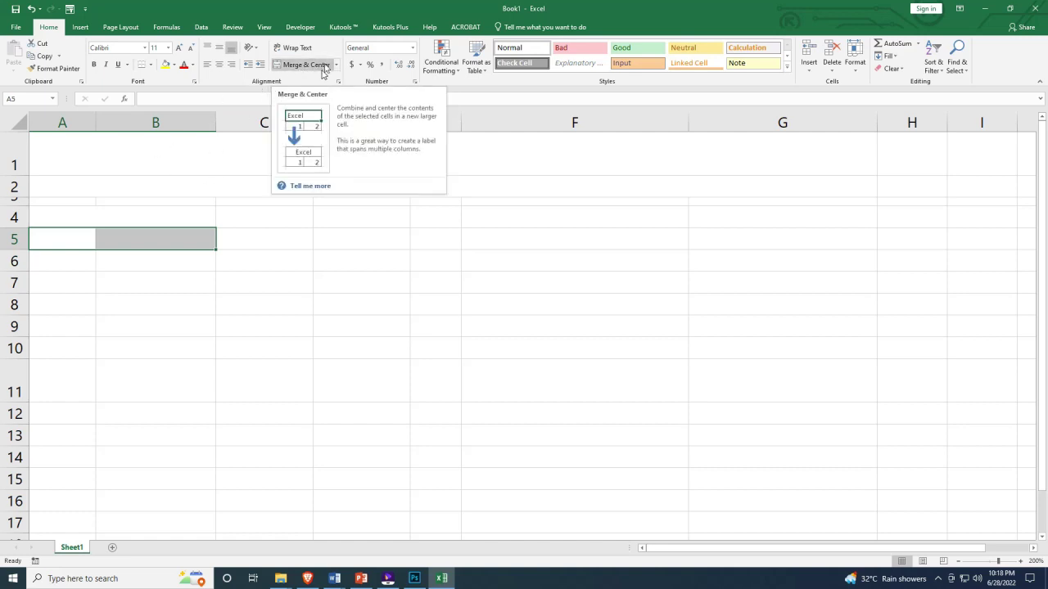
pyautogui.click(137, 238)
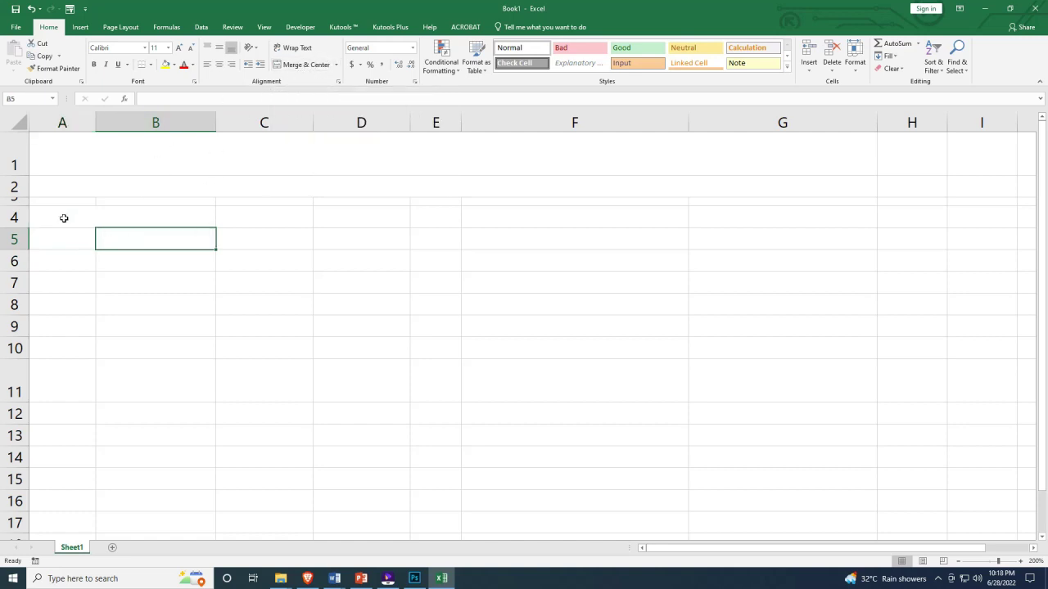
pyautogui.click(64, 218)
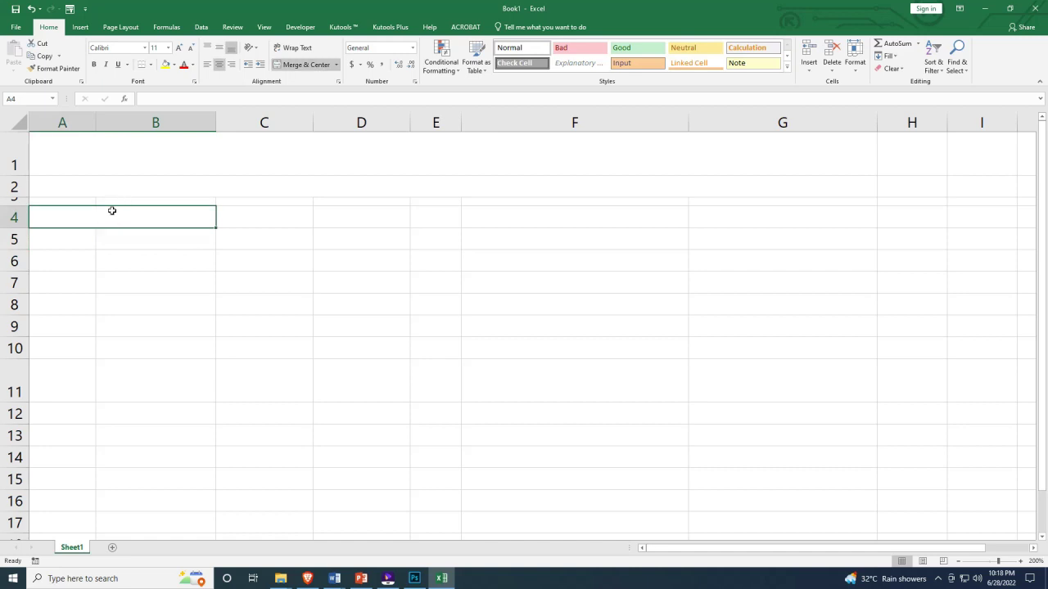
pyautogui.moveTo(75, 243); pyautogui.dragTo(122, 239)
pyautogui.moveTo(61, 261); pyautogui.dragTo(129, 260)
# Copy the merged A4:B4 format with a locked Format Painter to columns A and B in rows 5 to 9
pyautogui.click(71, 227)
pyautogui.click(52, 70)
pyautogui.click(52, 70)
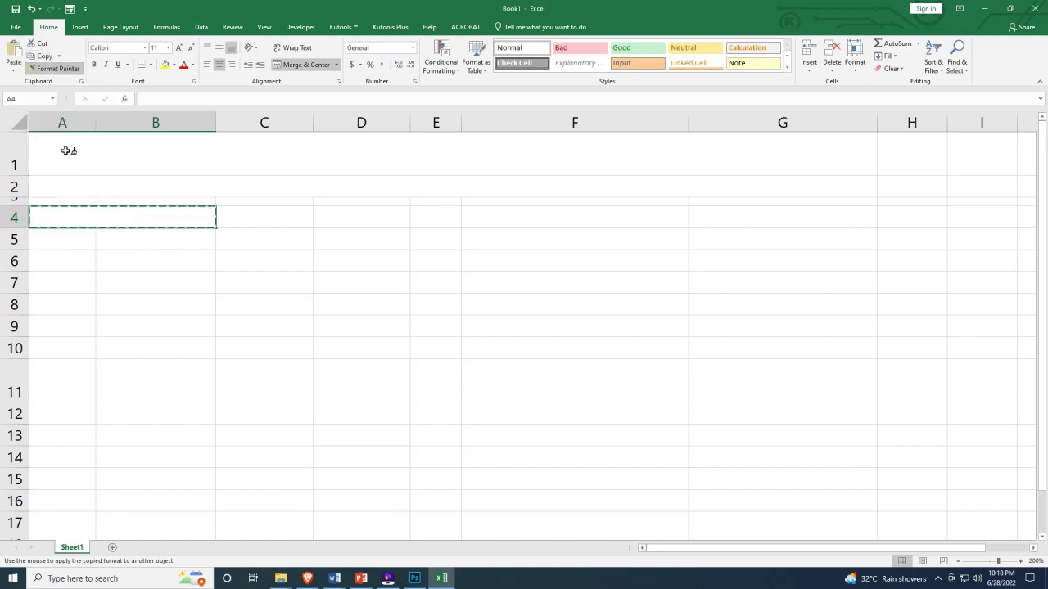
pyautogui.click(70, 242)
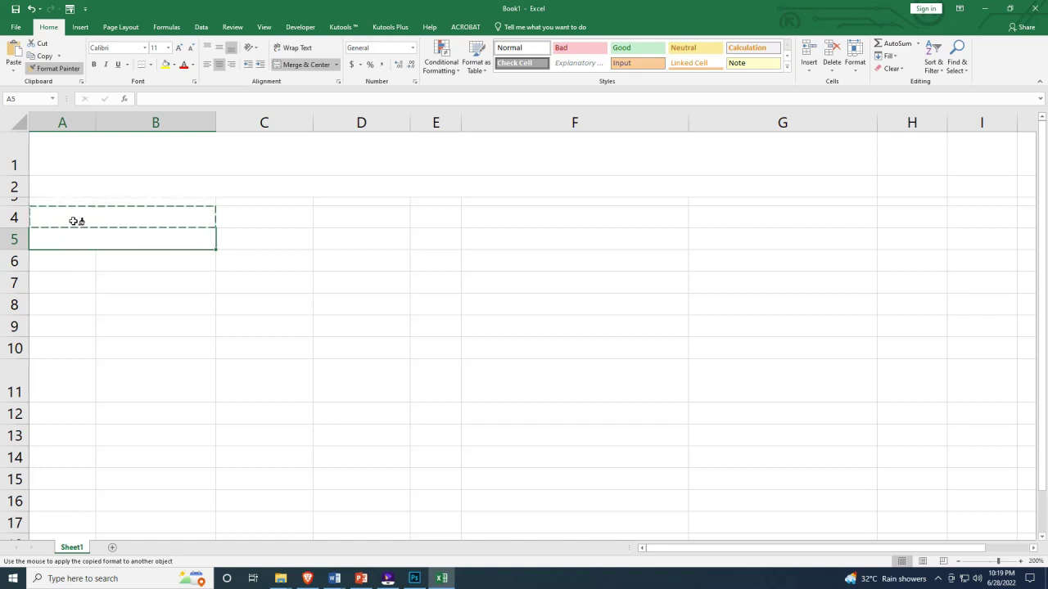
pyautogui.click(65, 264)
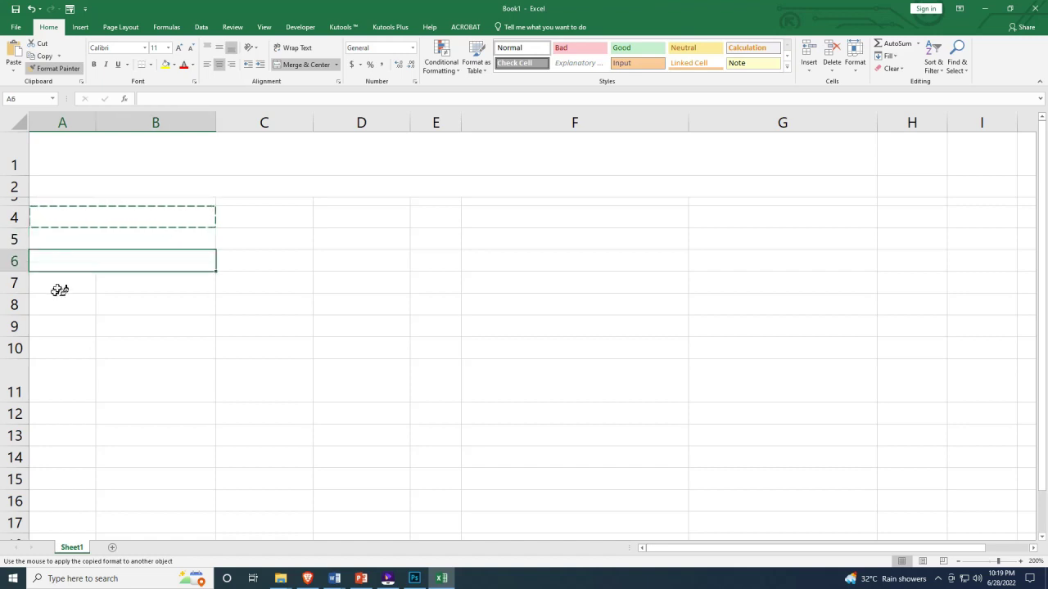
pyautogui.click(59, 287)
pyautogui.click(62, 305)
pyautogui.click(61, 325)
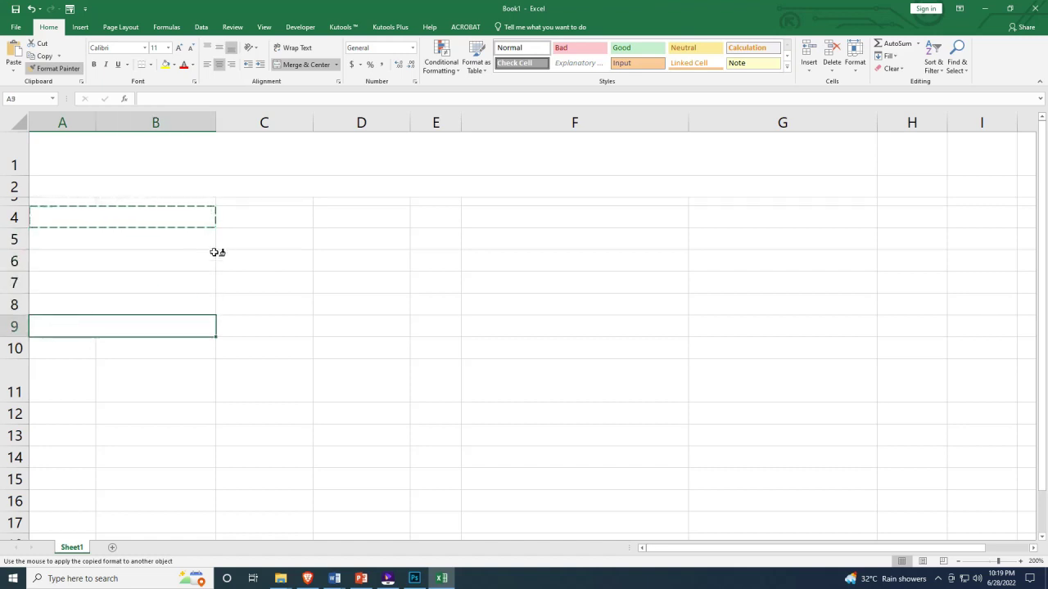
pyautogui.press('Escape')
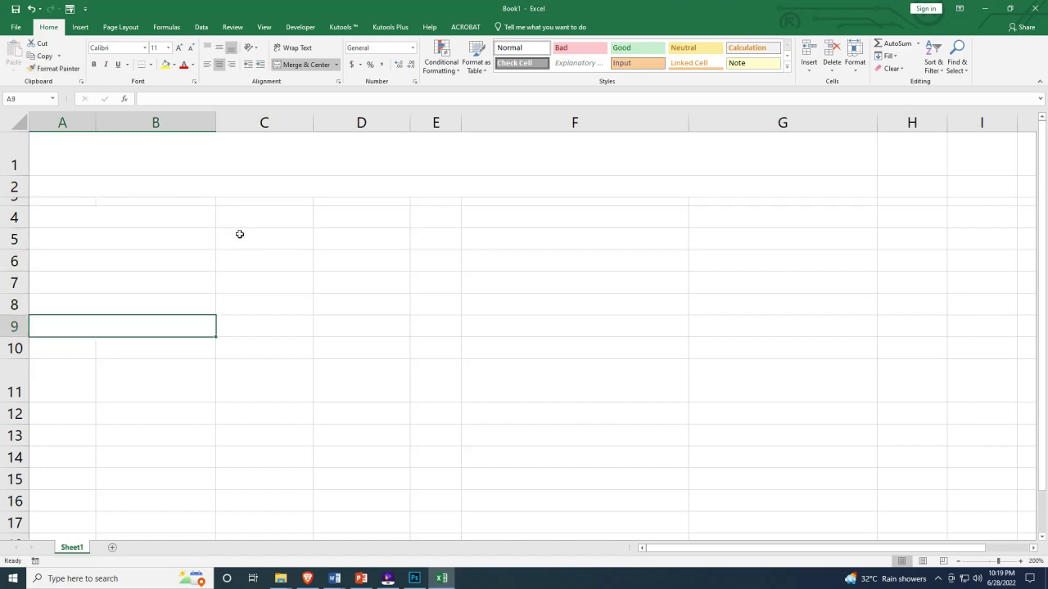
pyautogui.click(153, 218)
pyautogui.click(107, 239)
pyautogui.click(98, 264)
pyautogui.click(93, 286)
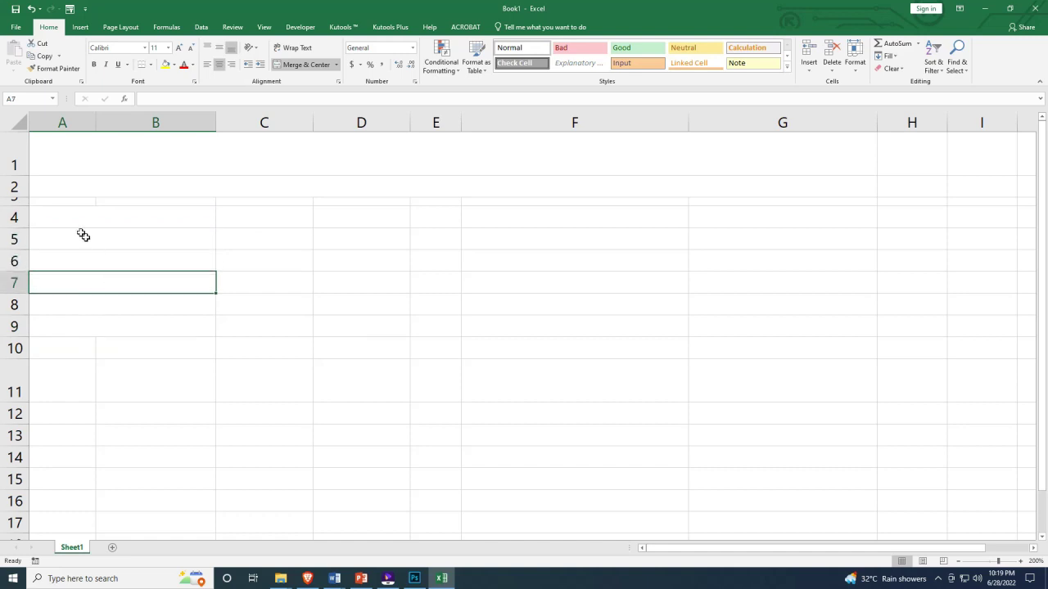
pyautogui.click(101, 219)
# Merge and center cells C4 and D4
pyautogui.moveTo(242, 219); pyautogui.dragTo(358, 218)
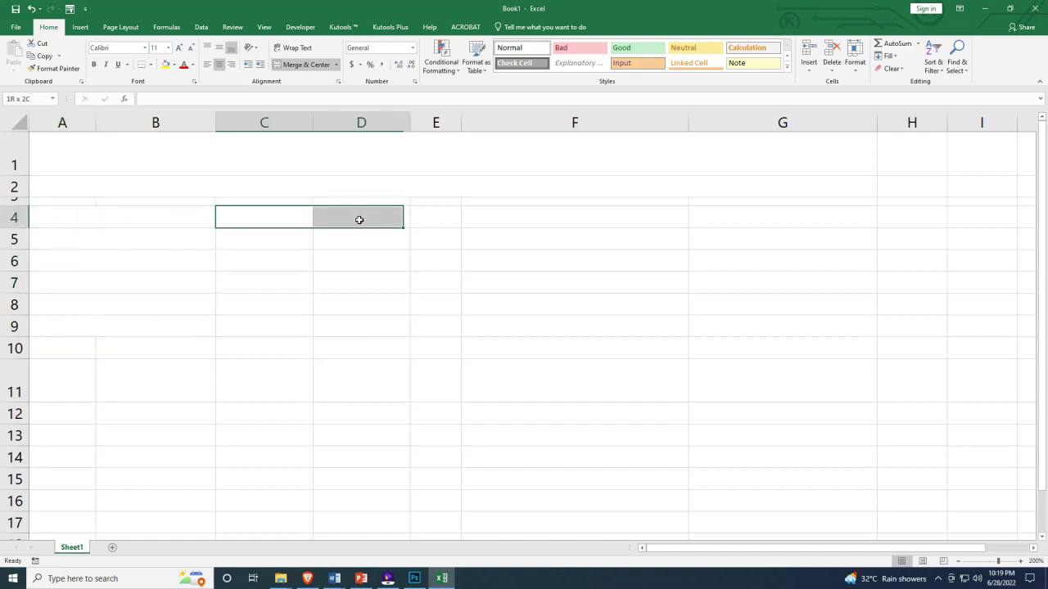
pyautogui.click(286, 217)
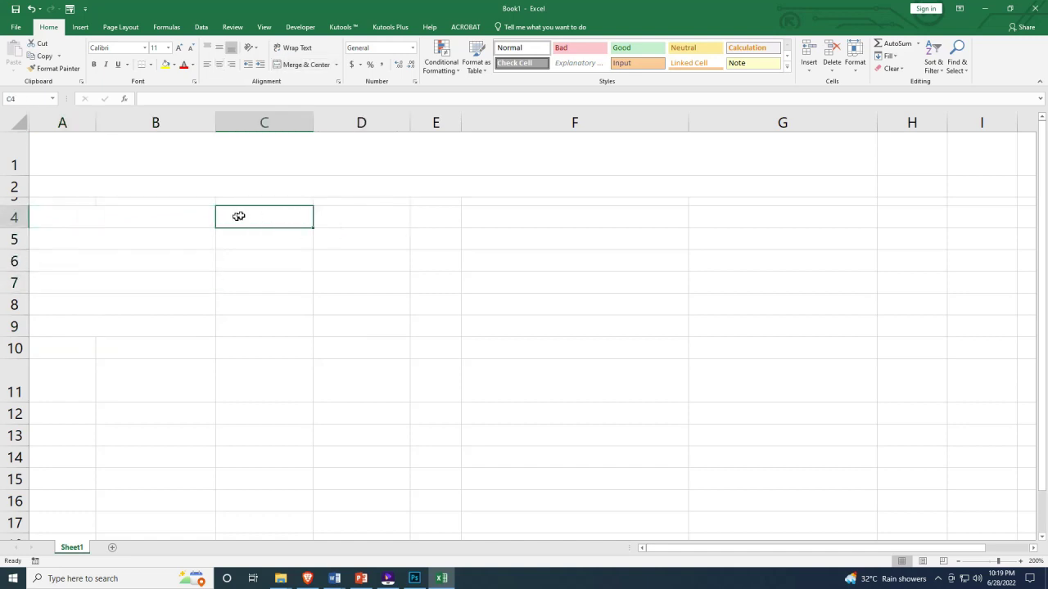
pyautogui.moveTo(265, 217); pyautogui.dragTo(374, 217)
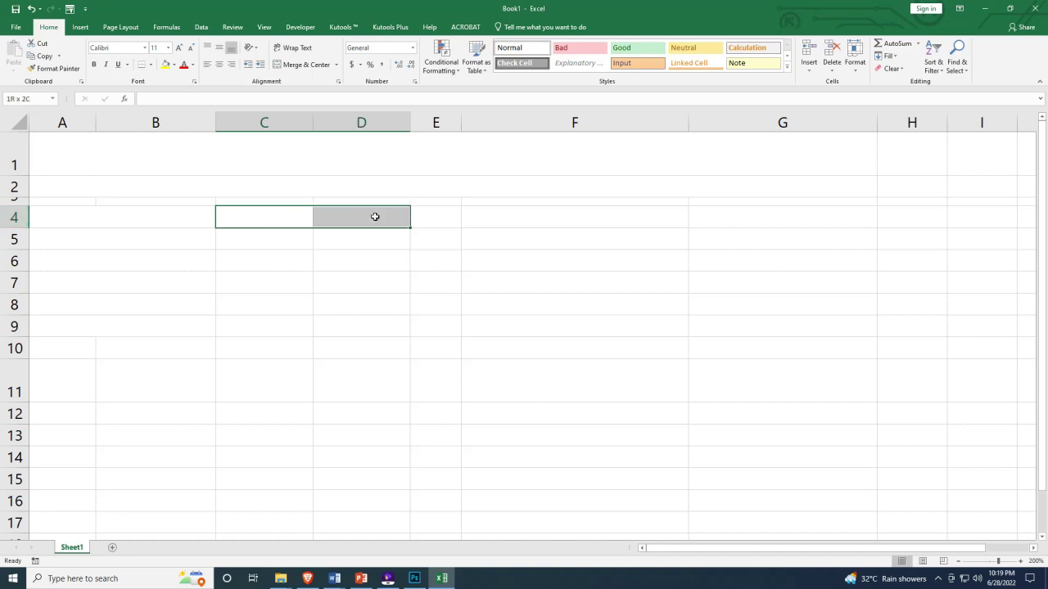
pyautogui.click(304, 64)
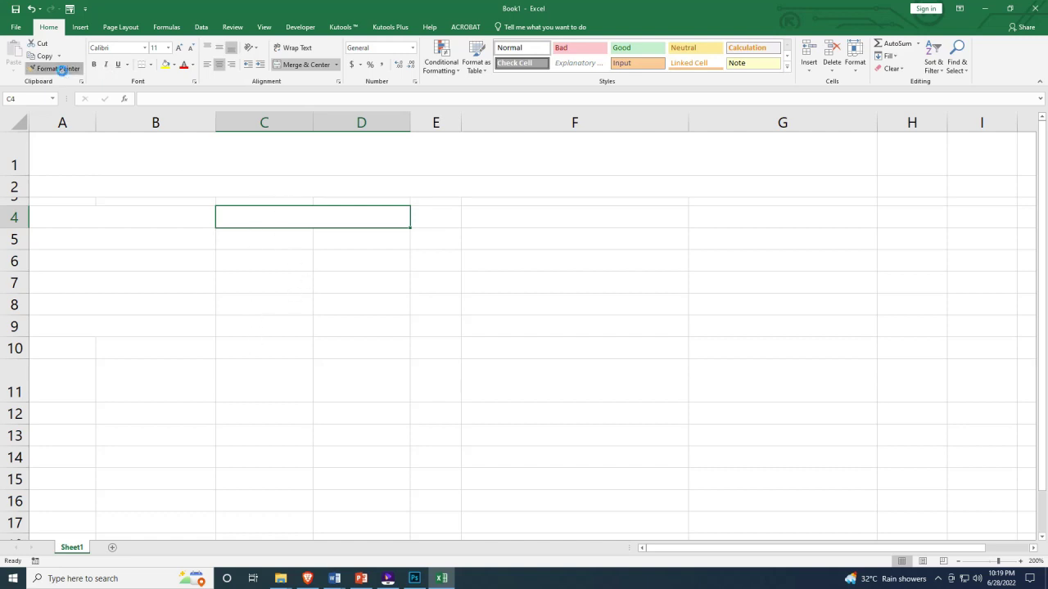
# Copy the merged C4:D4 format with Format Painter to columns C and D in rows 5 to 9
pyautogui.click(54, 68)
pyautogui.click(246, 237)
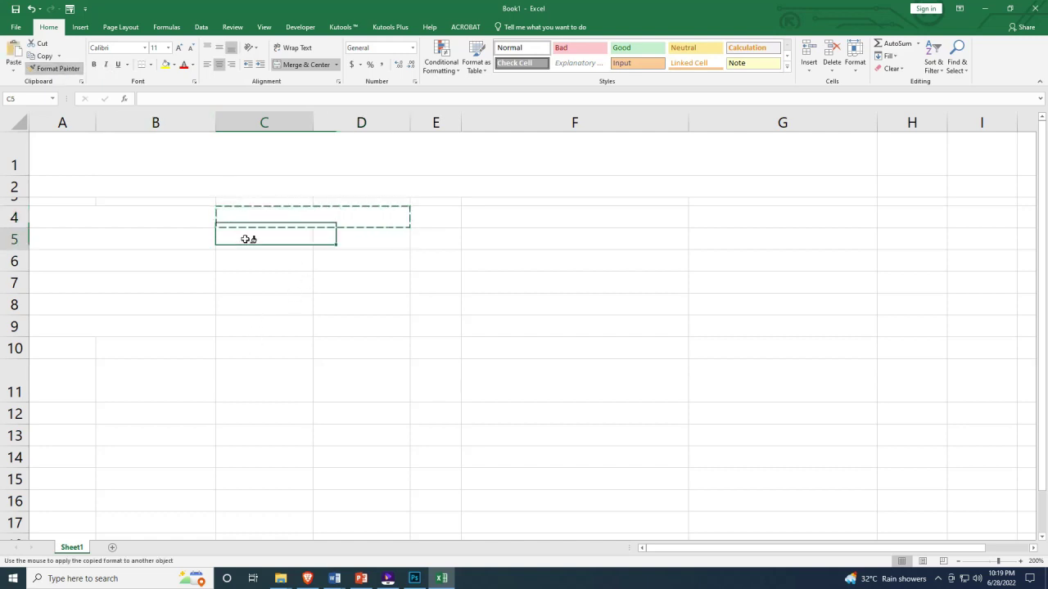
pyautogui.click(256, 260)
pyautogui.click(262, 286)
pyautogui.click(263, 305)
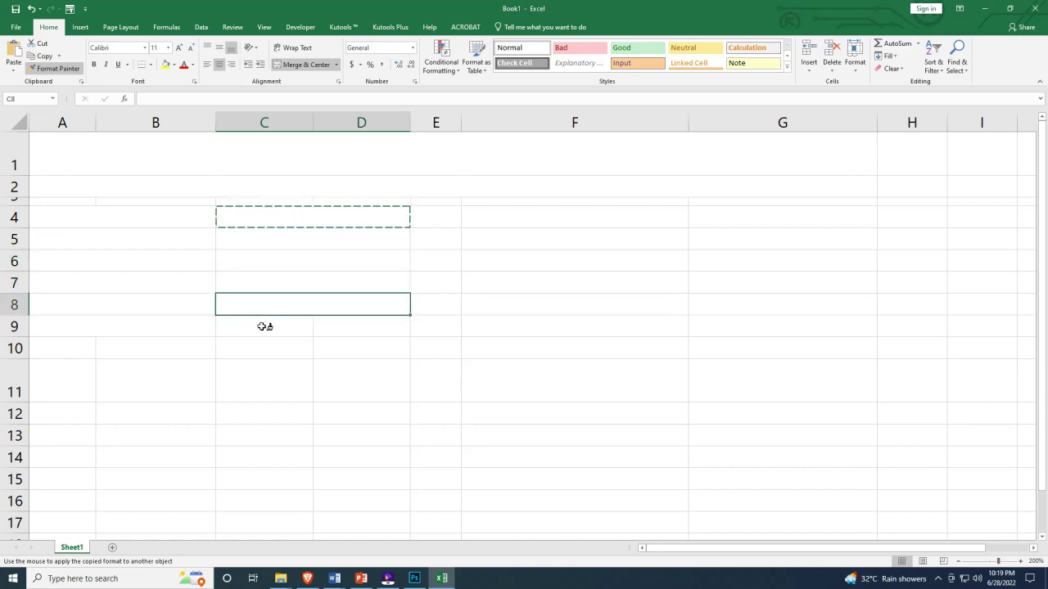
pyautogui.click(260, 326)
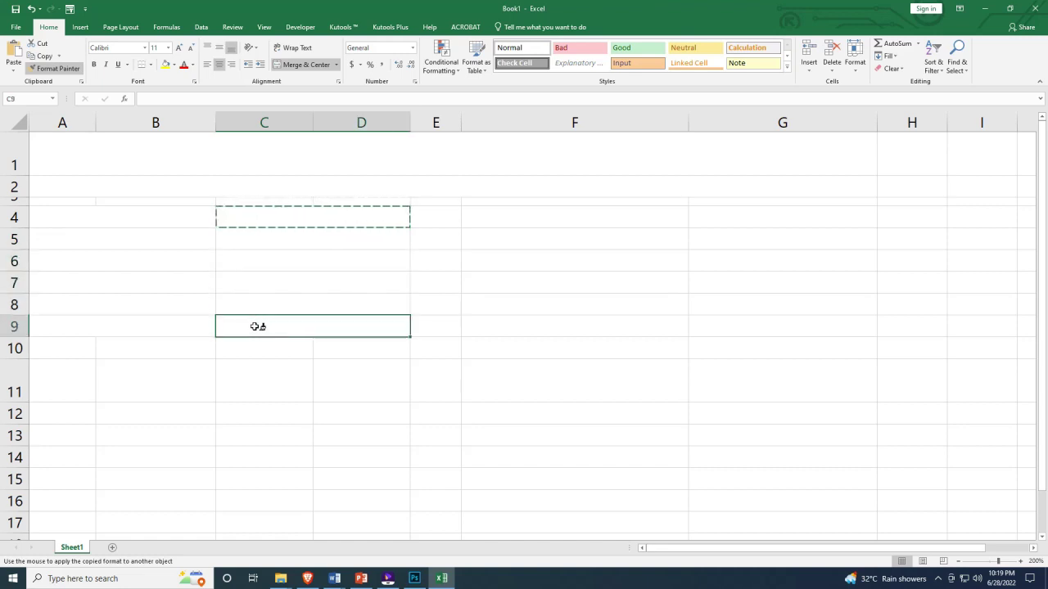
pyautogui.click(347, 211)
pyautogui.scroll(-1, 205, 231)
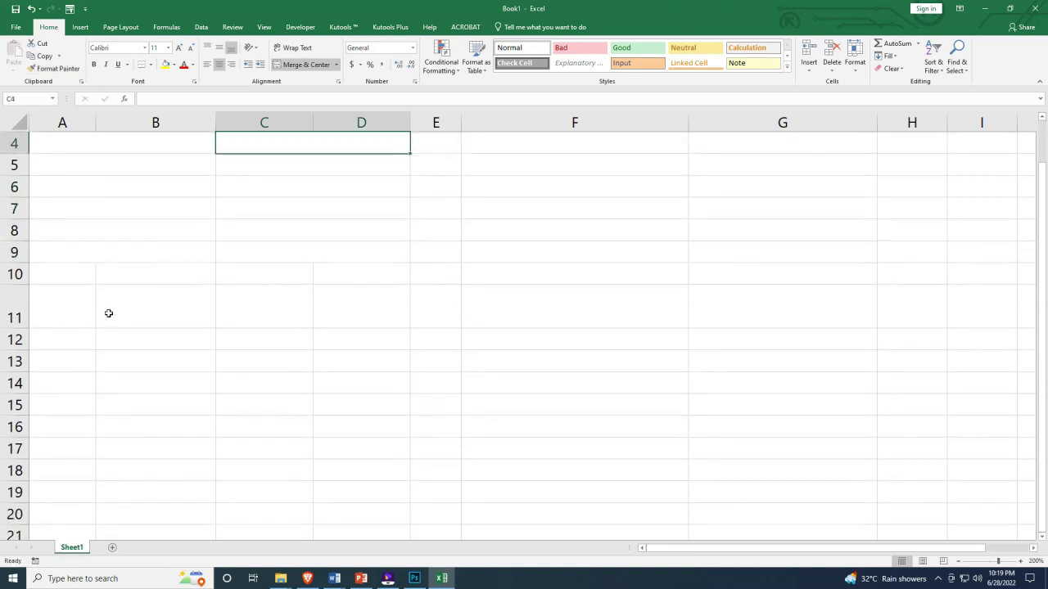
pyautogui.click(89, 312)
pyautogui.click(309, 316)
pyautogui.click(344, 313)
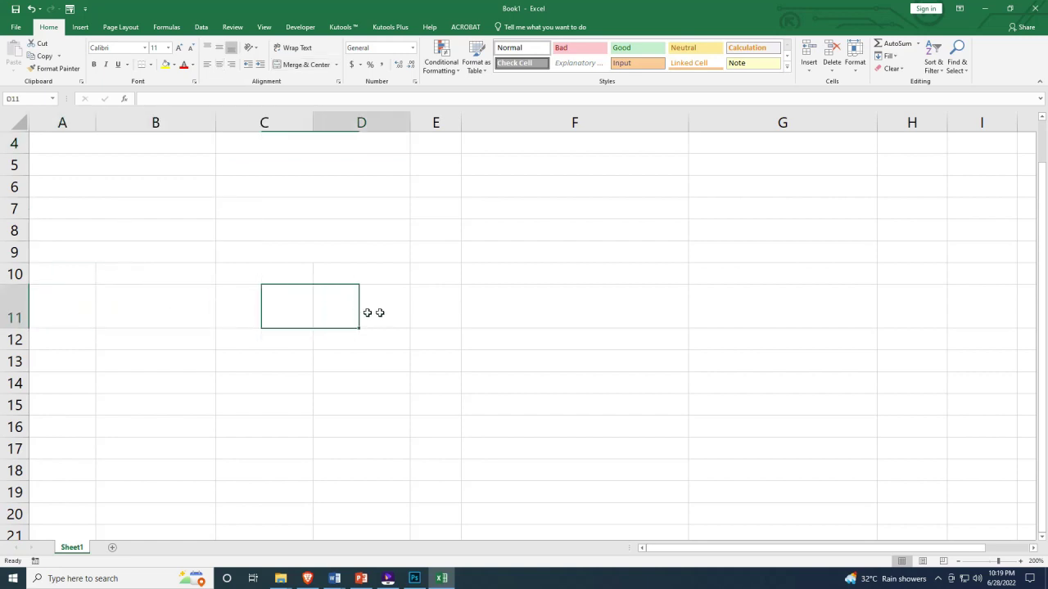
# Examine columns E and F from row 11 down to row 47 as the range to merge
pyautogui.click(446, 308)
pyautogui.scroll(1, 440, 245)
pyautogui.scroll(-1, 439, 258)
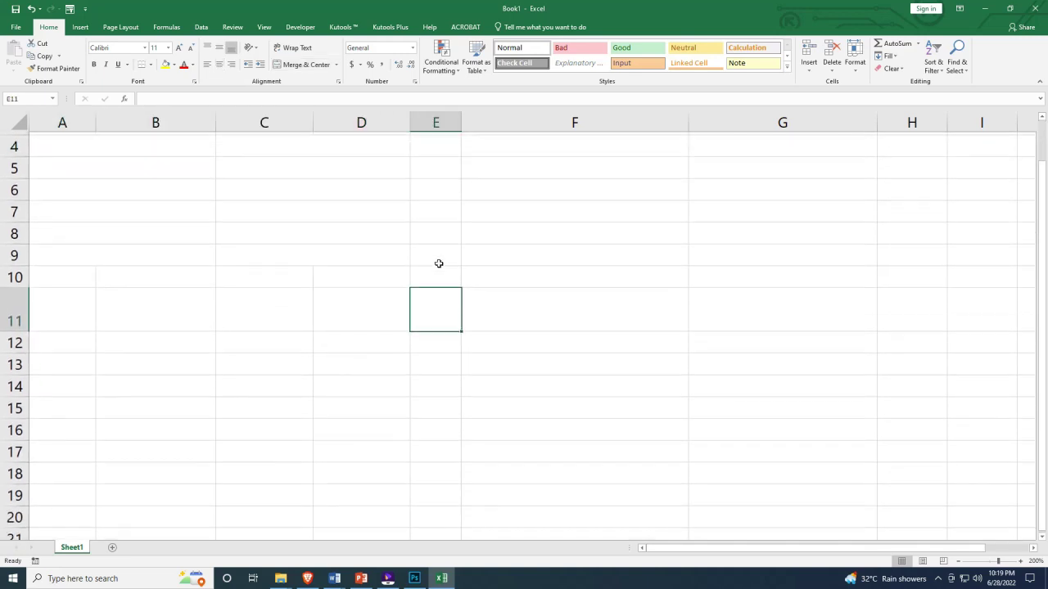
pyautogui.moveTo(442, 303); pyautogui.dragTo(530, 307)
pyautogui.scroll(1, 482, 246)
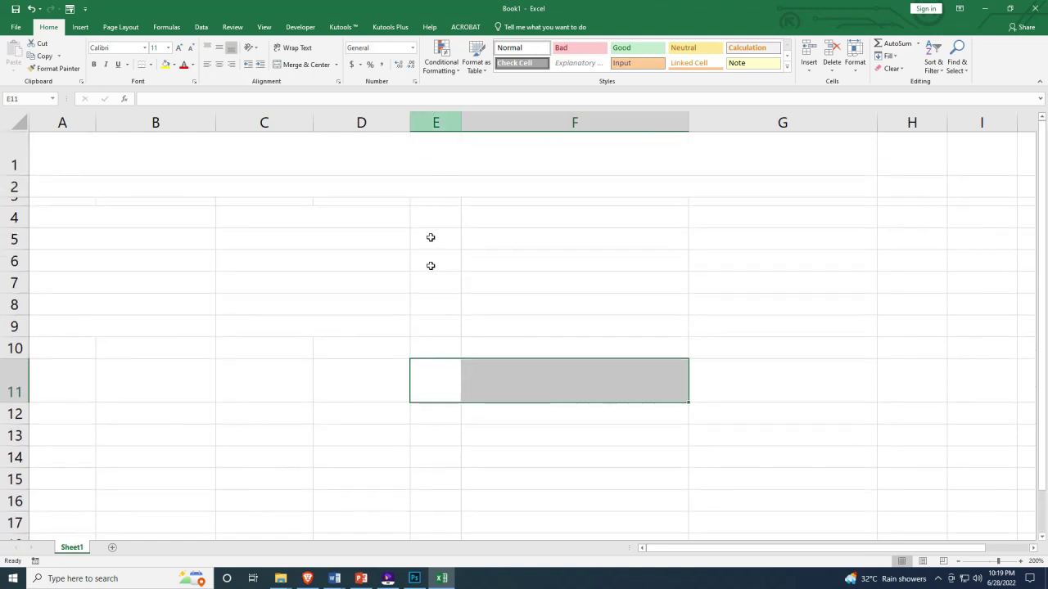
pyautogui.scroll(-1, 486, 346)
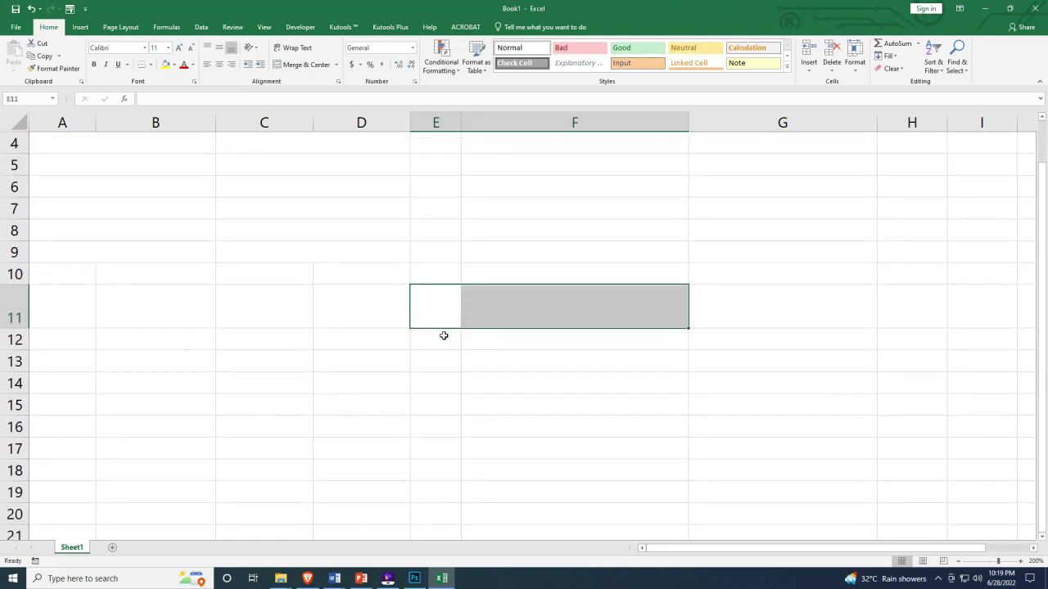
pyautogui.click(442, 337)
pyautogui.moveTo(519, 341); pyautogui.dragTo(535, 360)
pyautogui.scroll(-8, 516, 349)
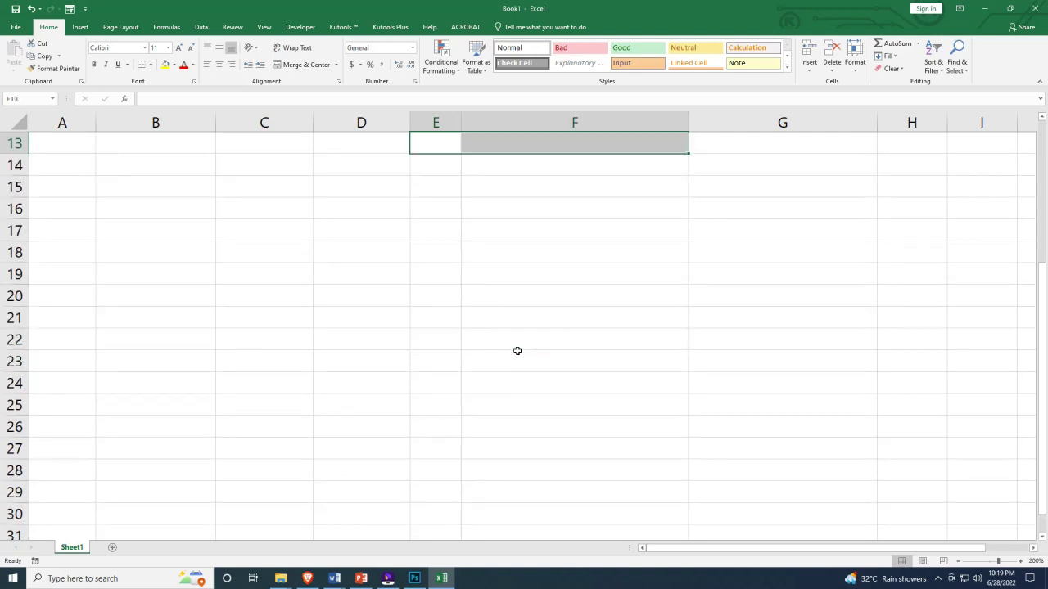
pyautogui.scroll(-2, 103, 420)
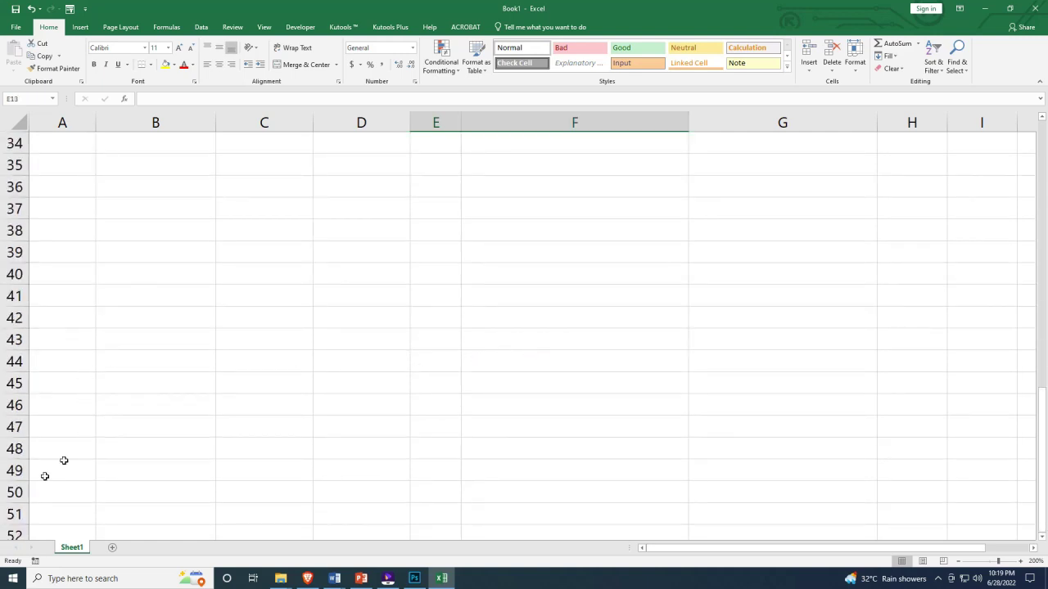
pyautogui.click(16, 427)
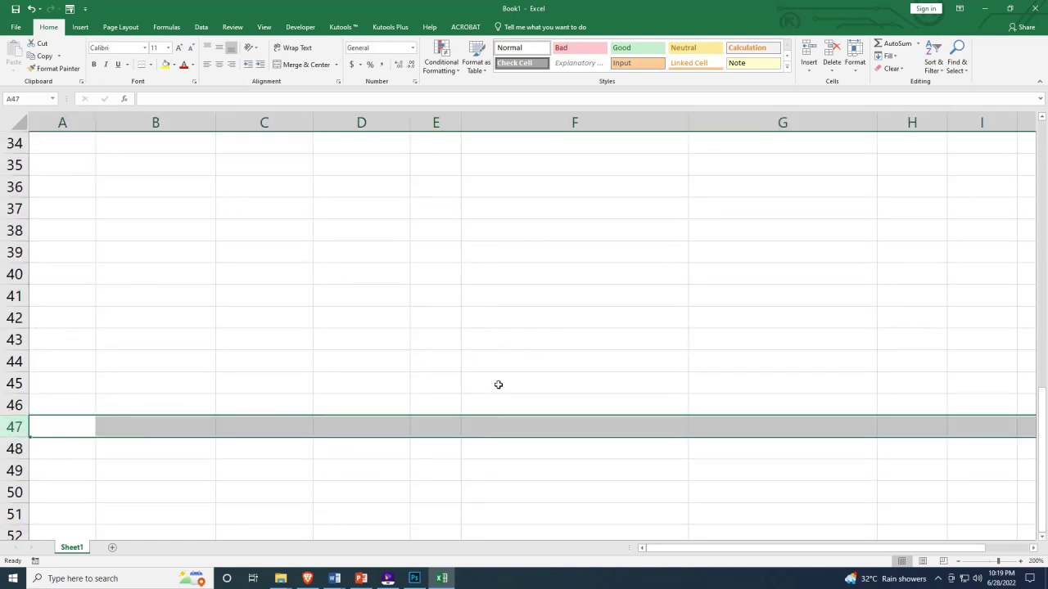
pyautogui.scroll(11, 498, 383)
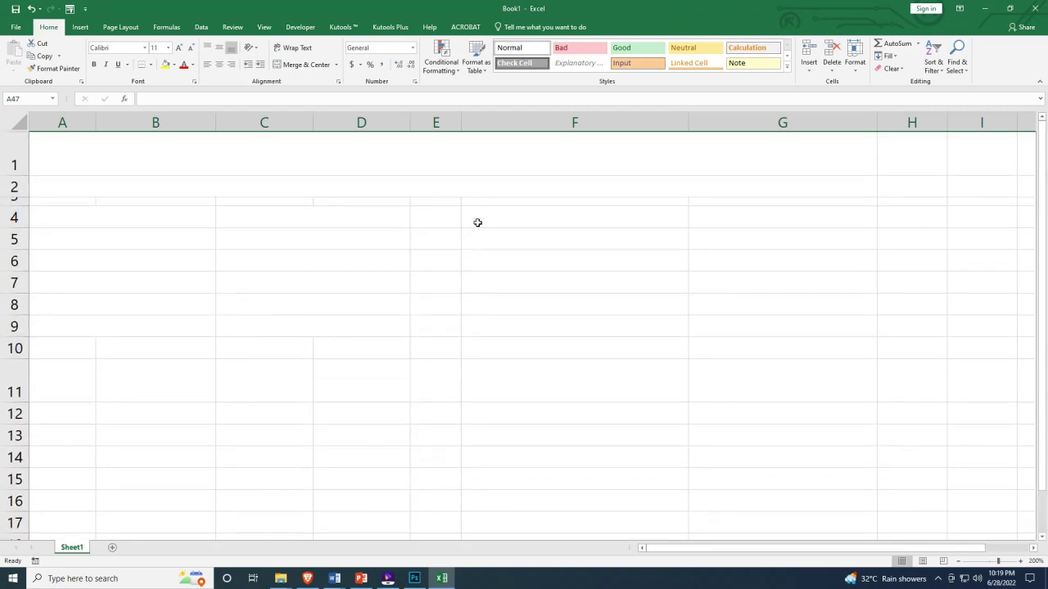
pyautogui.scroll(-2, 443, 361)
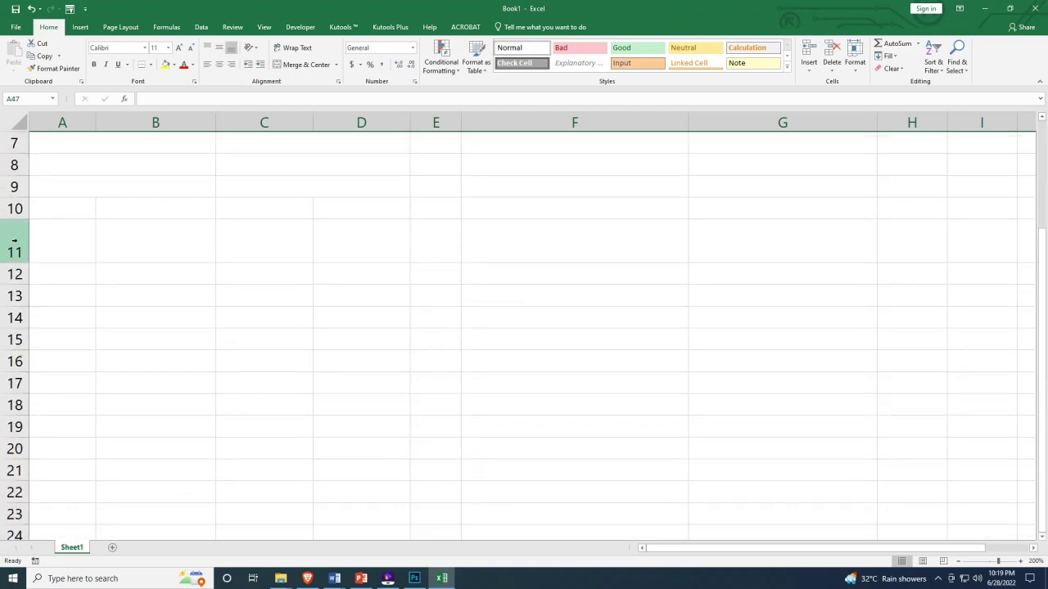
# Merge and center cells E11 and F11, and copy that format with a locked Format Painter to columns E and F in rows 12 to 16
pyautogui.moveTo(426, 225); pyautogui.dragTo(547, 230)
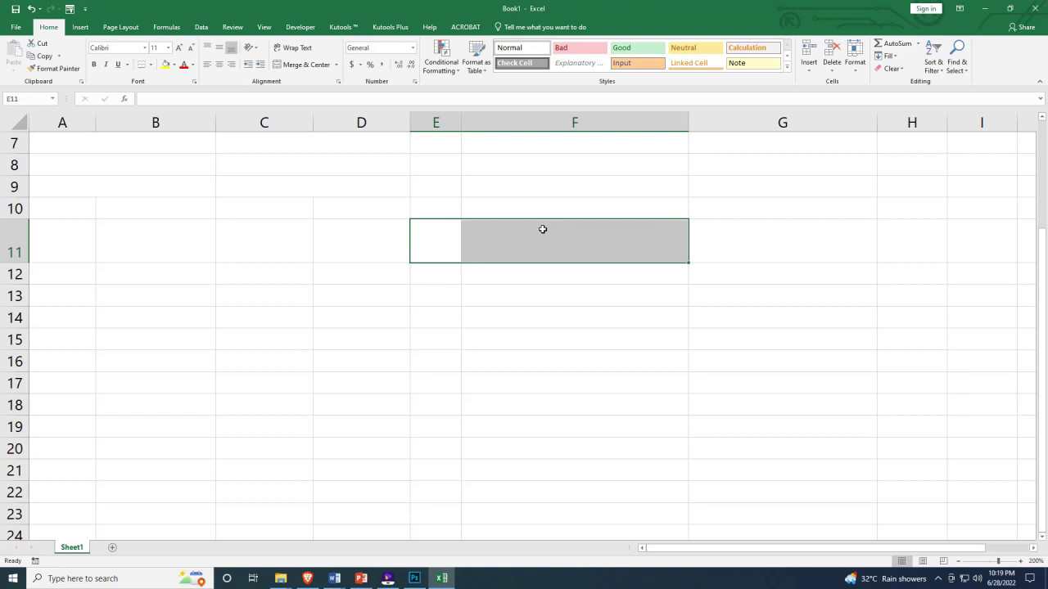
pyautogui.click(295, 65)
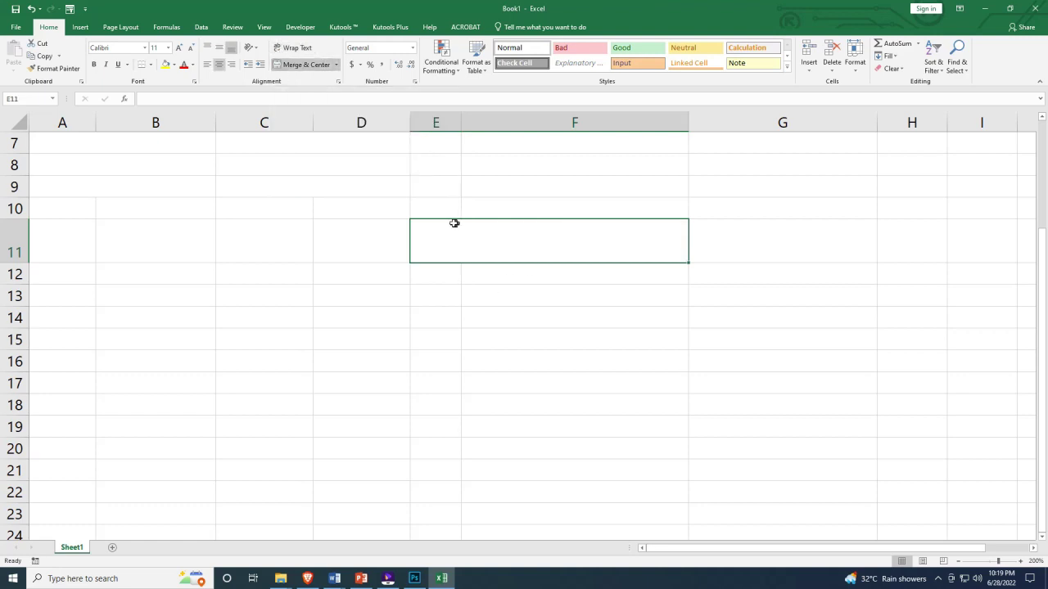
pyautogui.click(58, 69)
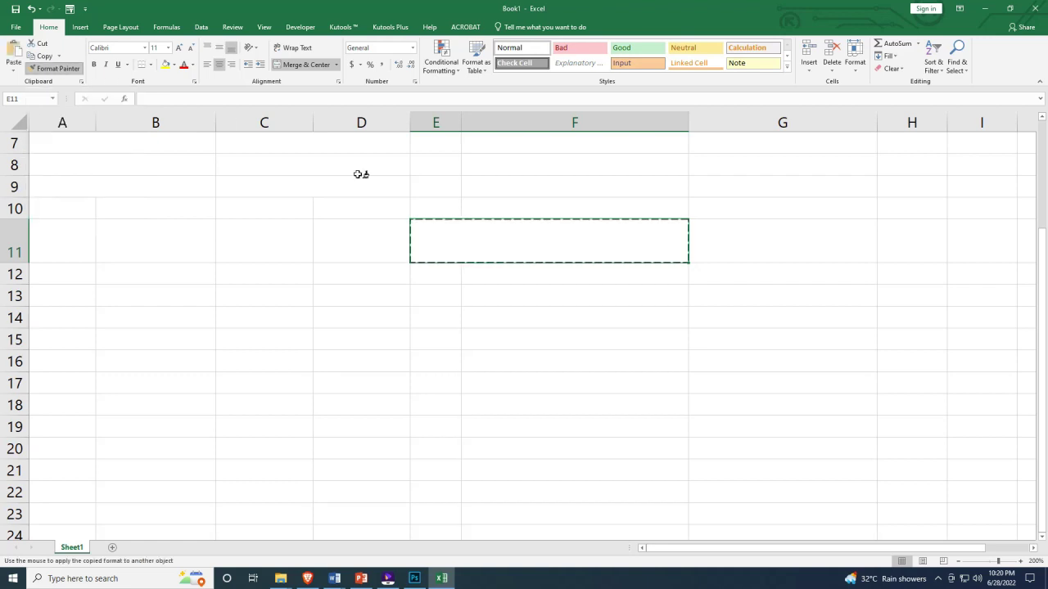
pyautogui.click(438, 272)
pyautogui.click(438, 294)
pyautogui.click(437, 317)
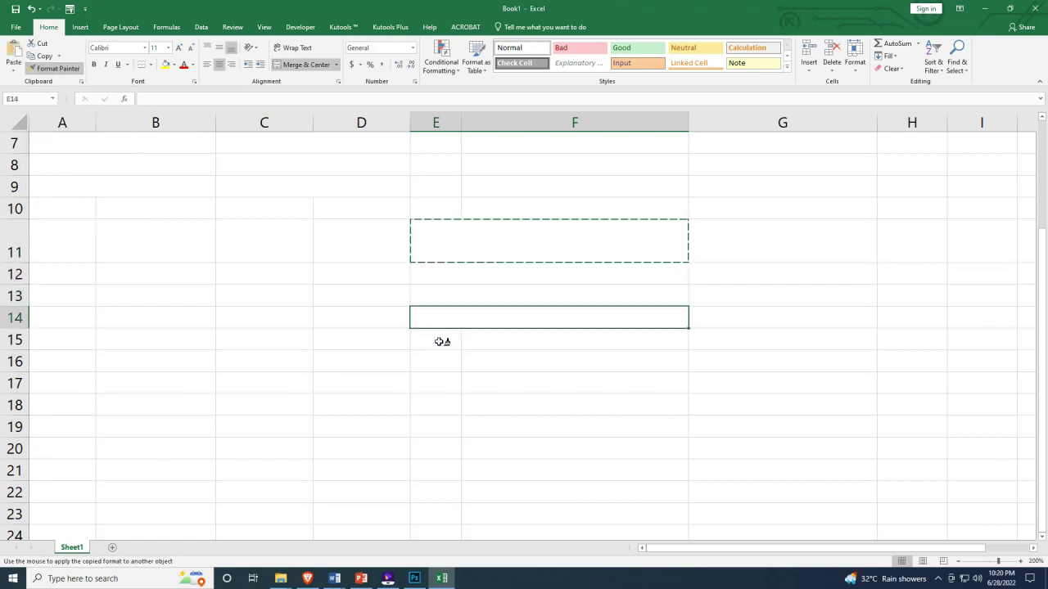
pyautogui.click(444, 339)
pyautogui.scroll(-2, 447, 224)
pyautogui.click(449, 208)
pyautogui.scroll(3, 449, 212)
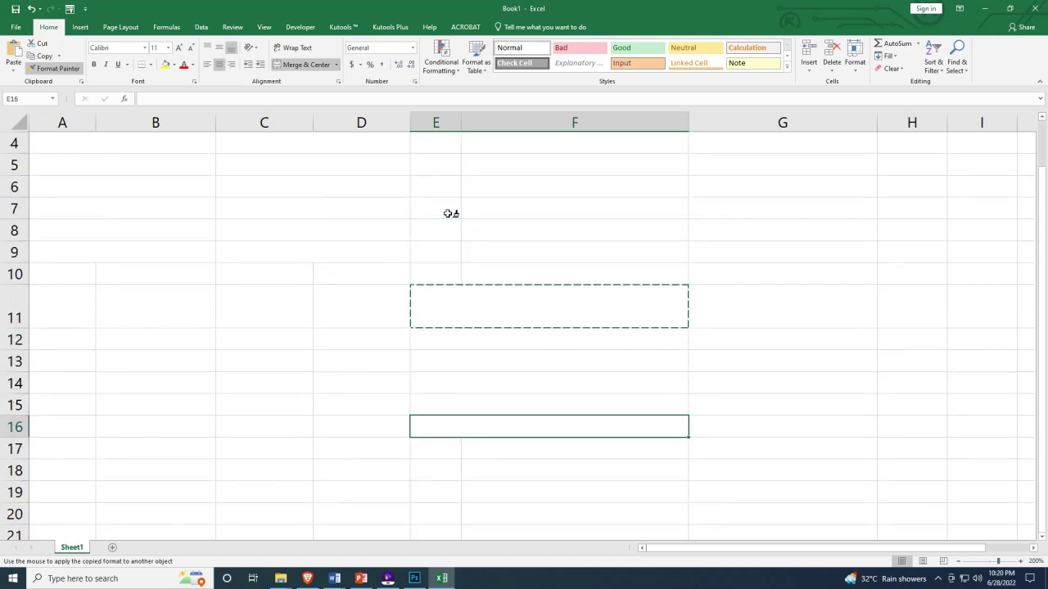
# Undo the Format Painter copies in rows 12 to 16 and the merge of E11:F11
pyautogui.press('Escape')
pyautogui.hotkey('ctrl', 'z')
pyautogui.hotkey('ctrl', 'z')
pyautogui.hotkey('ctrl', 'z')
pyautogui.hotkey('ctrl', 'z')
pyautogui.hotkey('ctrl', 'z')
pyautogui.hotkey('ctrl', 'z')
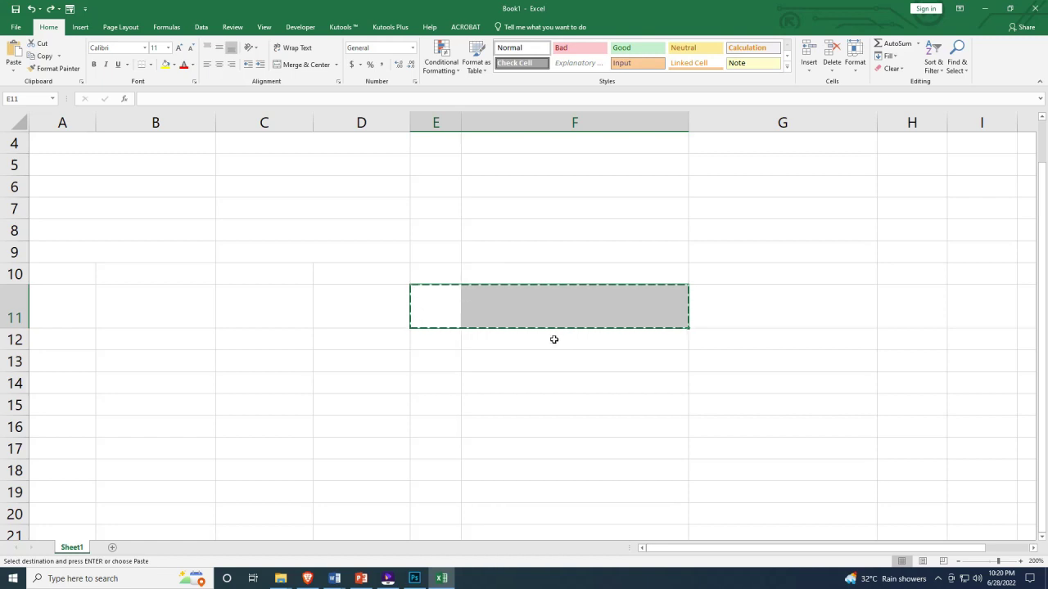
pyautogui.press('Escape')
# Merge and center cells E11 and F11, and copy that format with Format Painter to columns E and F from row 12 downward in one pass
pyautogui.moveTo(444, 311); pyautogui.dragTo(548, 312)
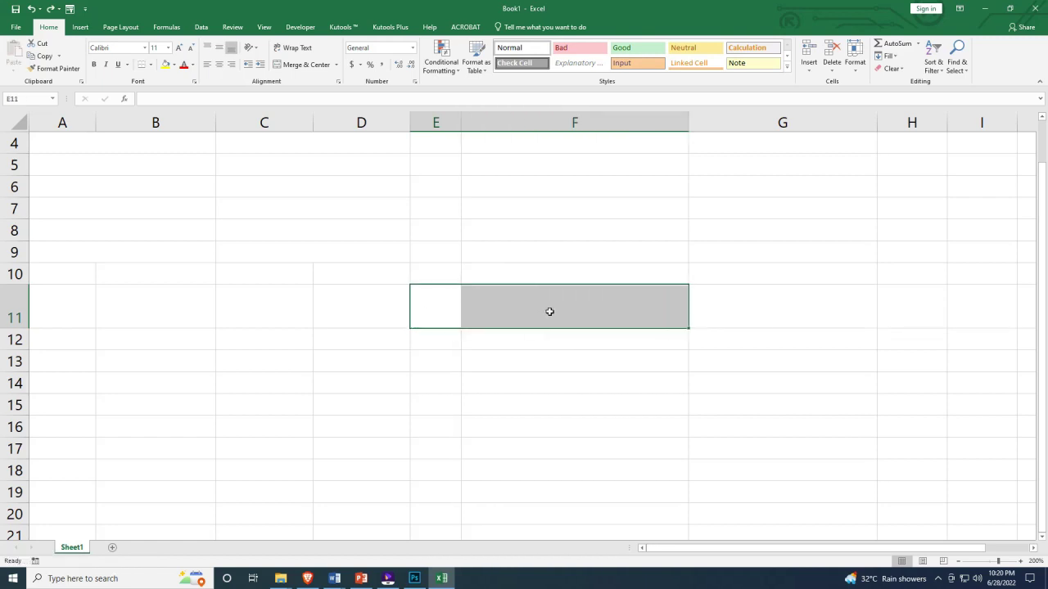
pyautogui.click(305, 63)
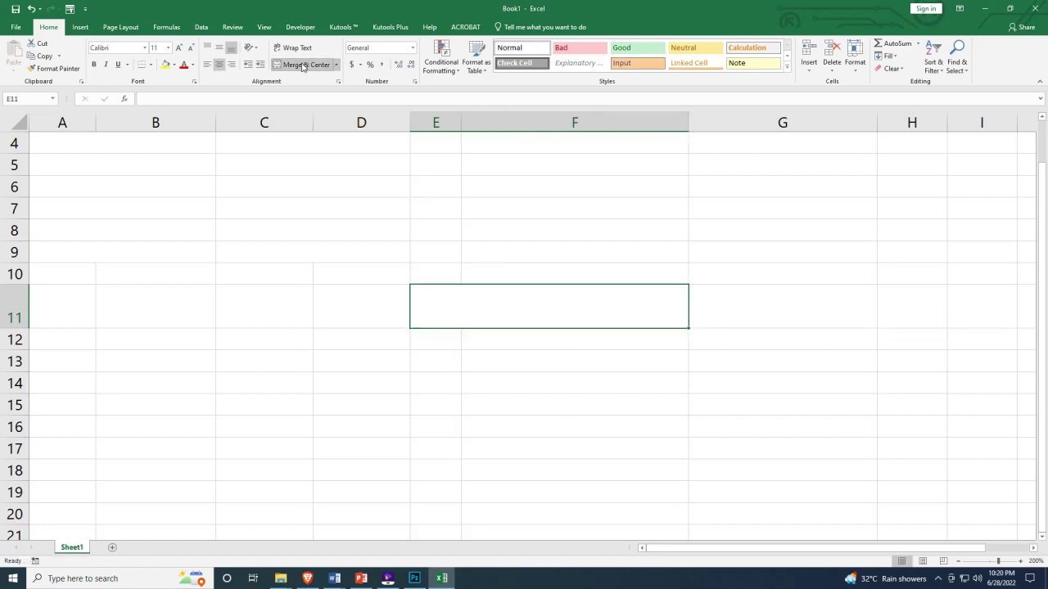
pyautogui.click(54, 69)
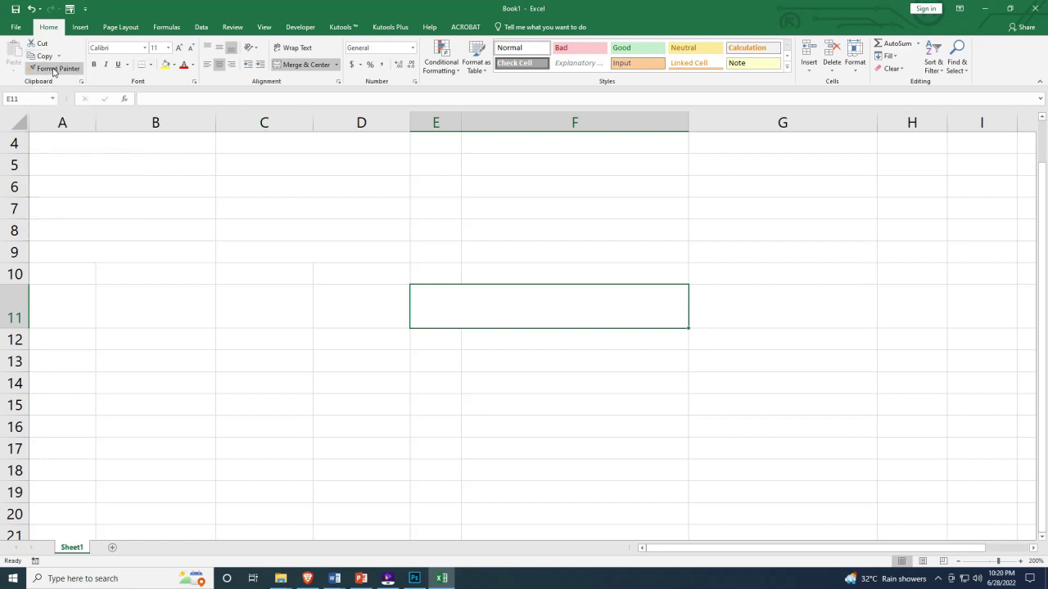
pyautogui.scroll(-2, 464, 262)
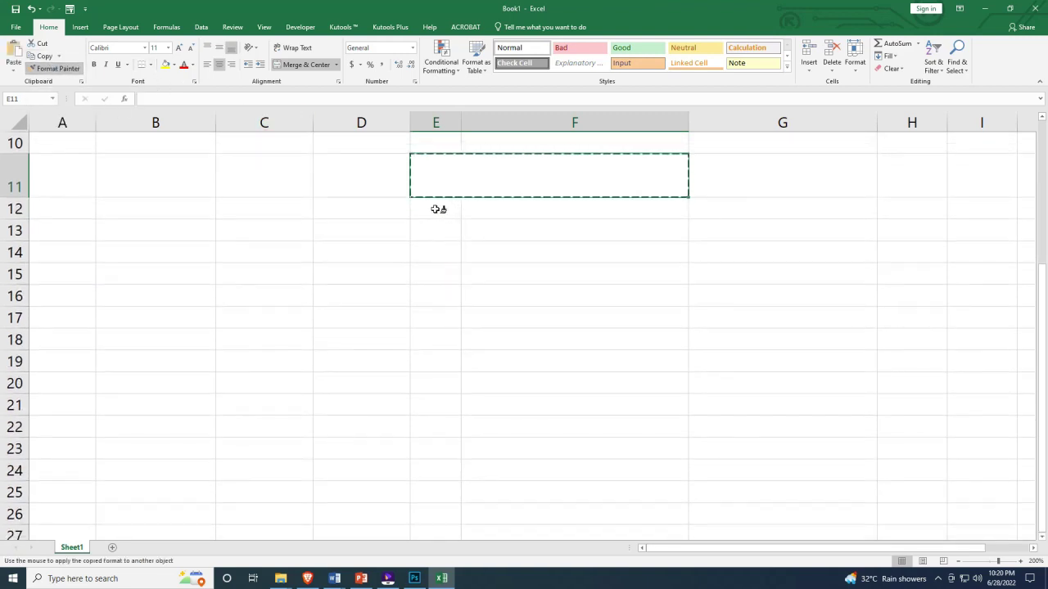
pyautogui.moveTo(436, 209)
pyautogui.mouseDown()
pyautogui.moveTo(587, 208)
pyautogui.moveTo(571, 554)
pyautogui.moveTo(566, 417)
pyautogui.mouseUp()
pyautogui.scroll(10, 566, 416)
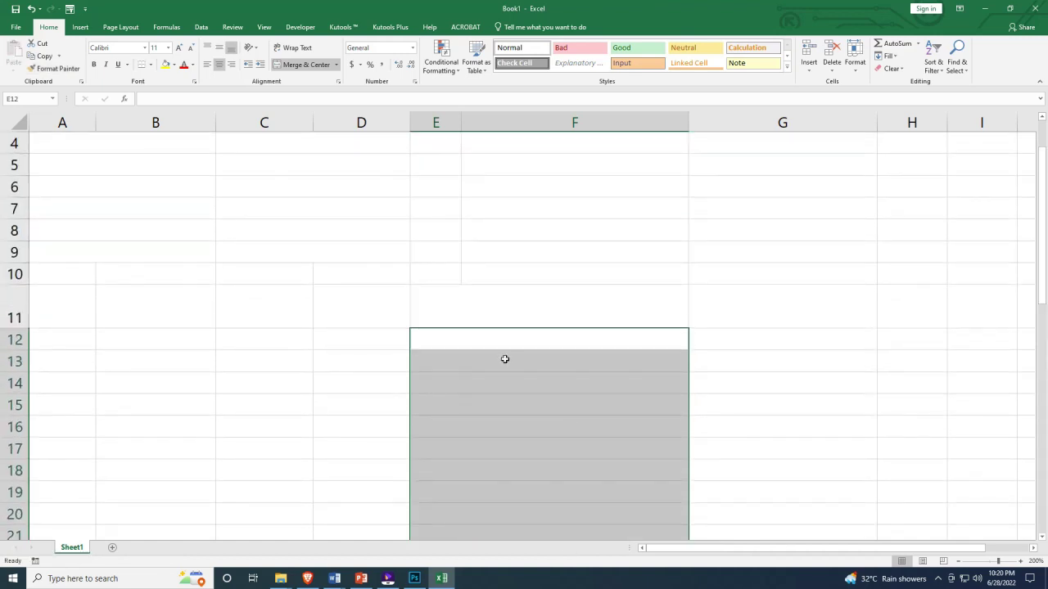
# Check the merged E:F cells row by row from row 12 downward
pyautogui.press('Down')
pyautogui.press('Down')
pyautogui.press('Down')
pyautogui.press('Down')
pyautogui.press('Down')
pyautogui.press('Down')
pyautogui.press('Down')
pyautogui.scroll(-4, 505, 358)
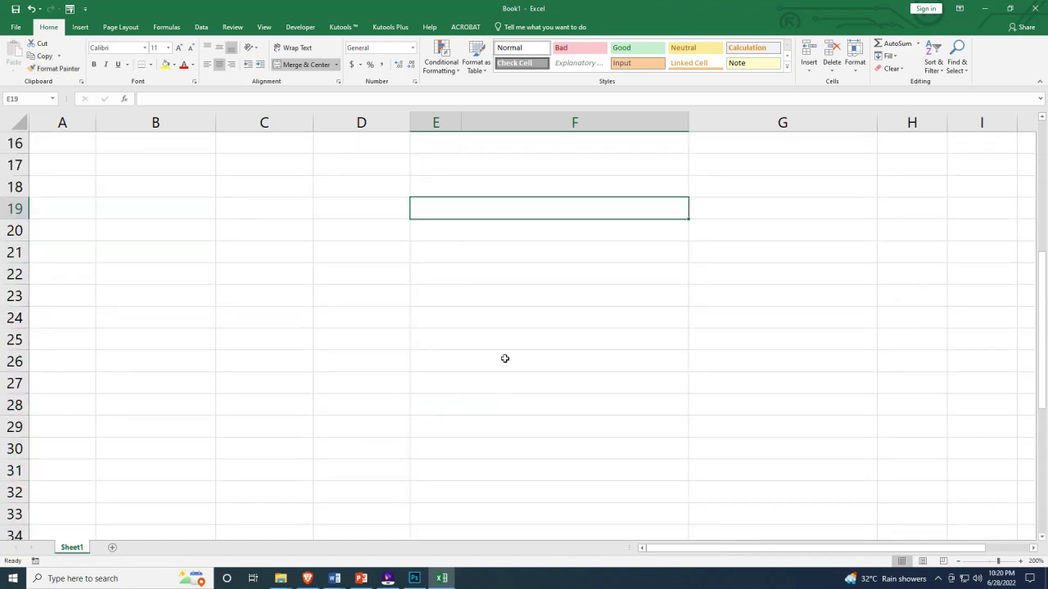
pyautogui.press('Down')
pyautogui.press('Down')
pyautogui.press('Down')
pyautogui.press('Down')
pyautogui.press('Down')
pyautogui.press('Down')
pyautogui.press('Down')
pyautogui.press('Down')
pyautogui.press('Down')
pyautogui.press('Down')
pyautogui.press('Down')
pyautogui.press('Down')
pyautogui.scroll(5, 505, 357)
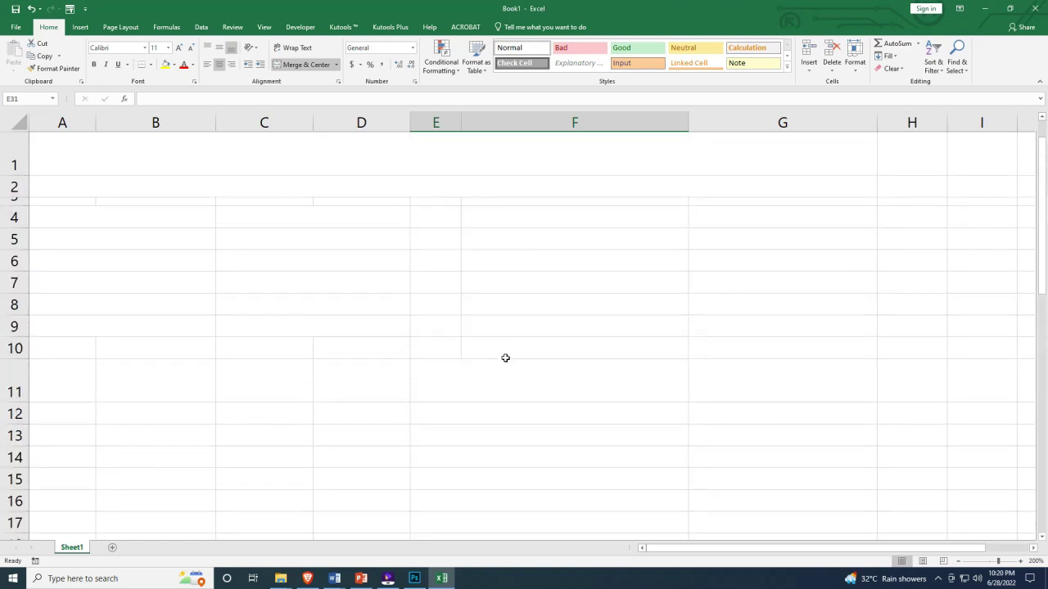
pyautogui.click(493, 367)
pyautogui.scroll(-2, 494, 365)
pyautogui.click(494, 295)
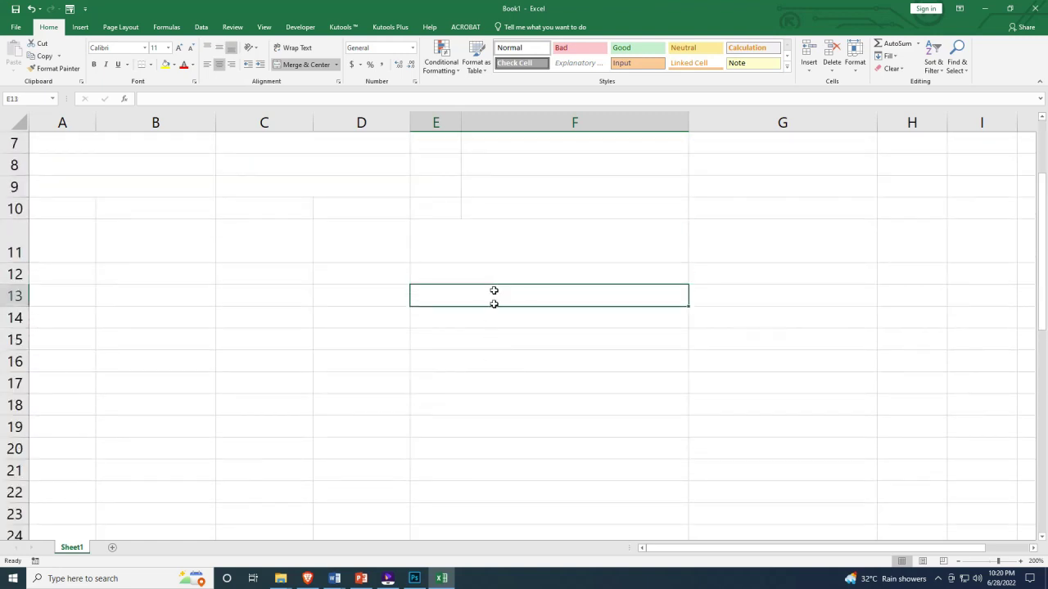
pyautogui.press('Down')
pyautogui.press('Down')
pyautogui.press('Down')
pyautogui.scroll(2, 512, 278)
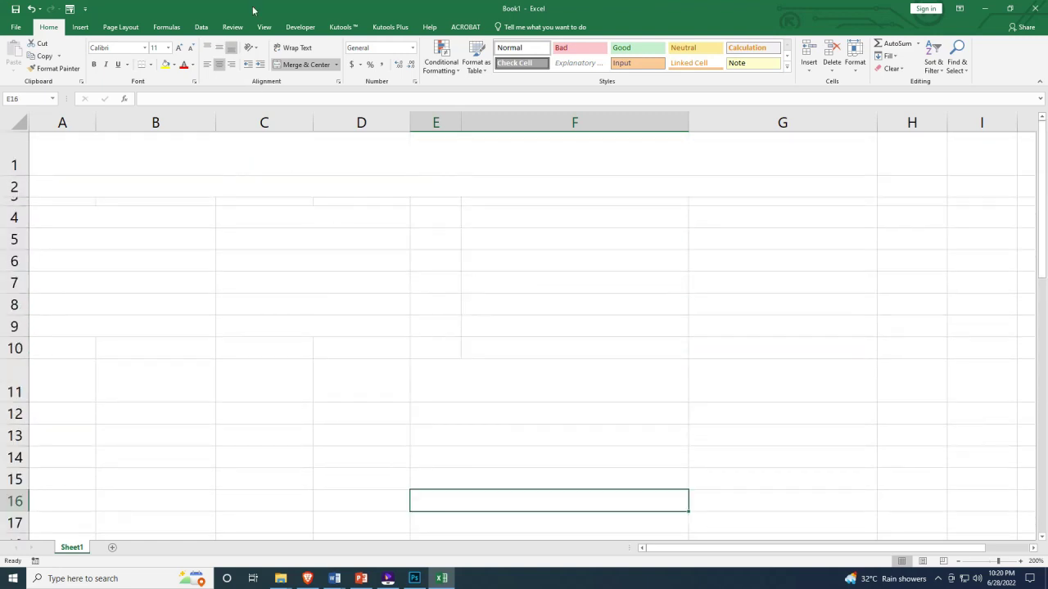
# Review the merged title cell, the merged A:B cells in rows 4 to 9, and the column F cells in rows 4 to 10
pyautogui.click(434, 158)
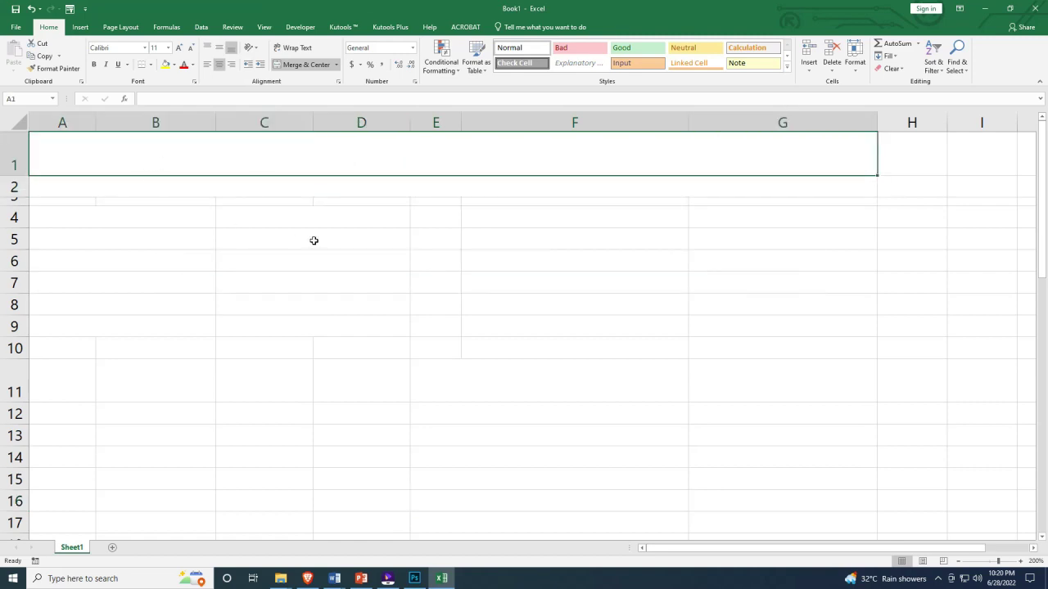
pyautogui.click(347, 196)
pyautogui.click(161, 217)
pyautogui.click(156, 240)
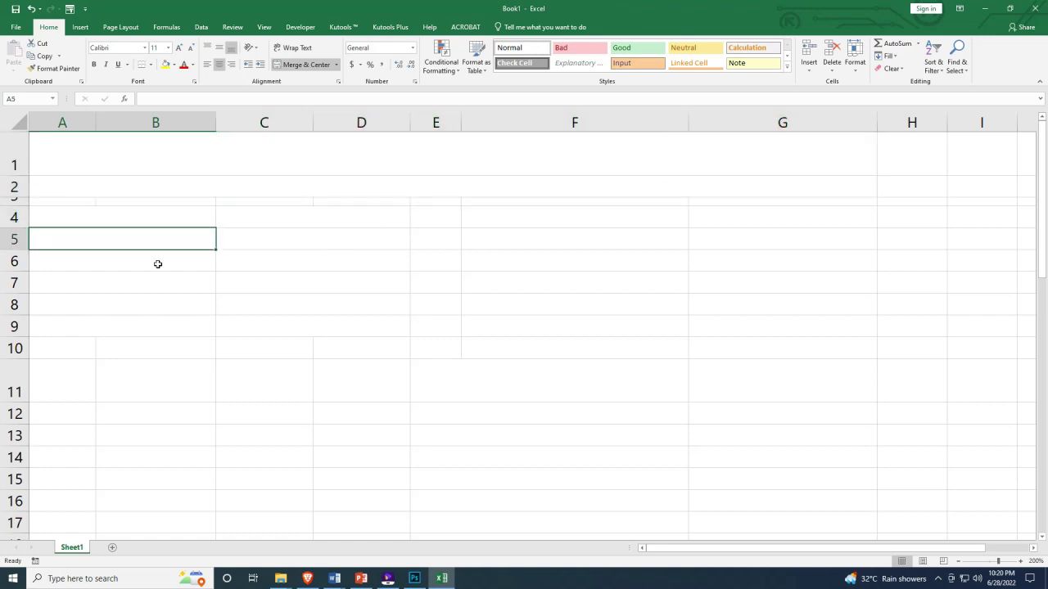
pyautogui.click(156, 263)
pyautogui.click(155, 284)
pyautogui.click(175, 309)
pyautogui.click(188, 327)
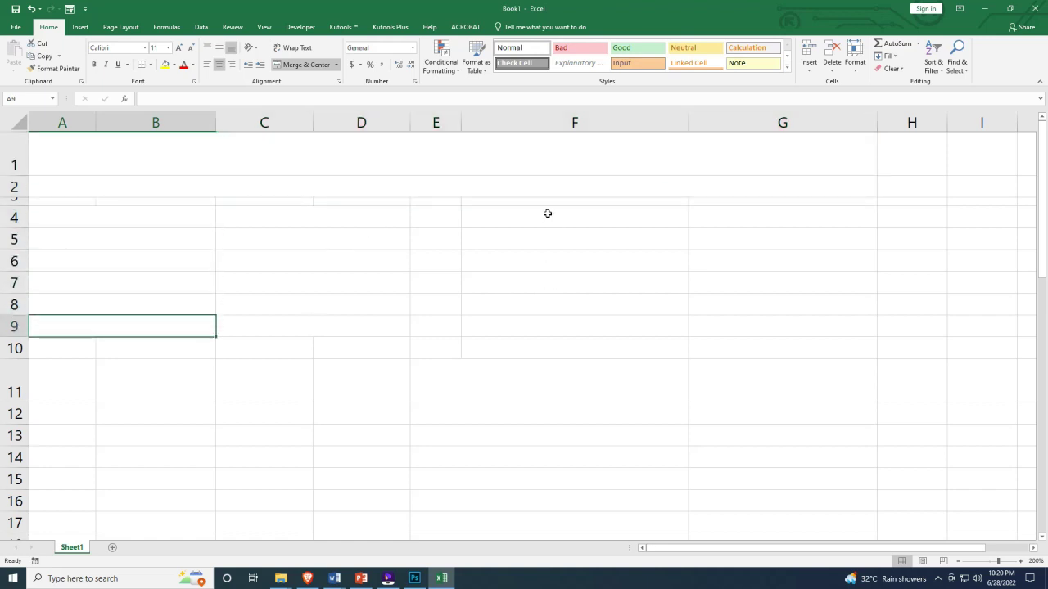
pyautogui.click(548, 217)
pyautogui.click(554, 239)
pyautogui.click(553, 260)
pyautogui.click(556, 283)
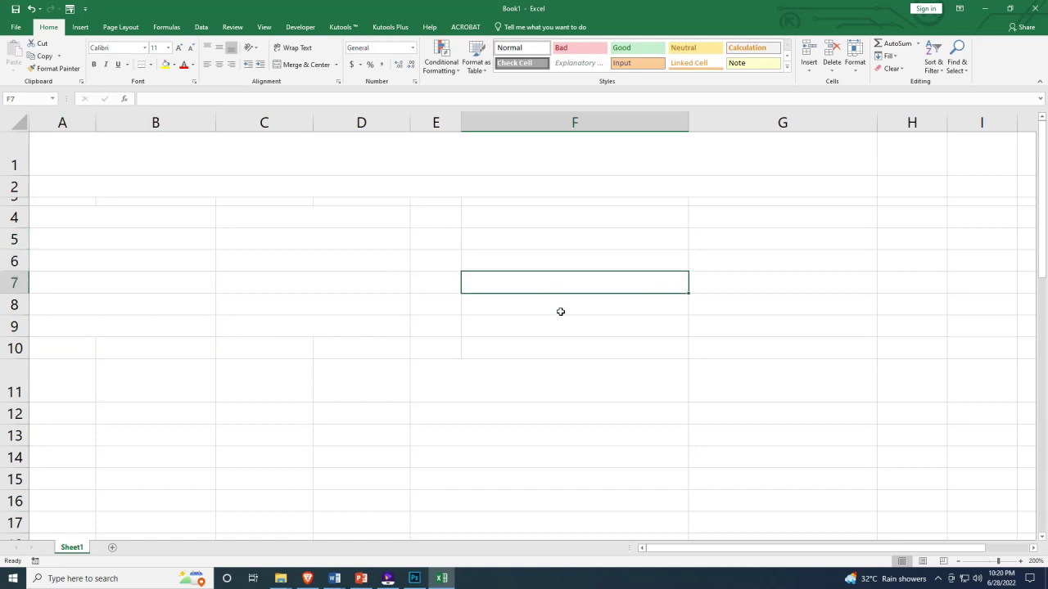
pyautogui.click(557, 305)
pyautogui.click(544, 340)
# Enter the title "VAUHN SAU TANG LENDING CORPORATION" in the merged cell A1
pyautogui.click(285, 148)
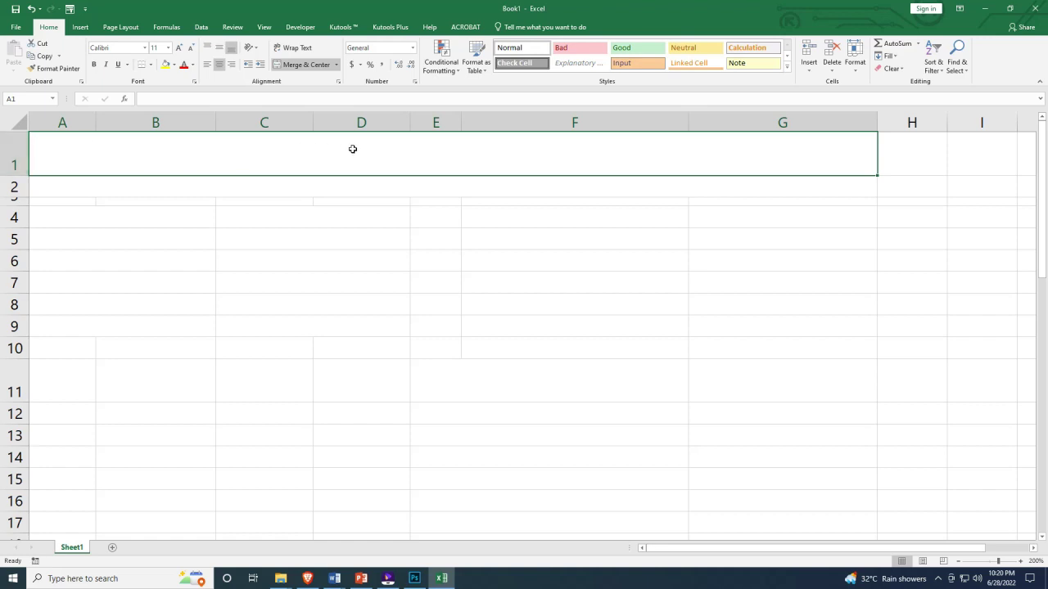
pyautogui.write('VAUHN')
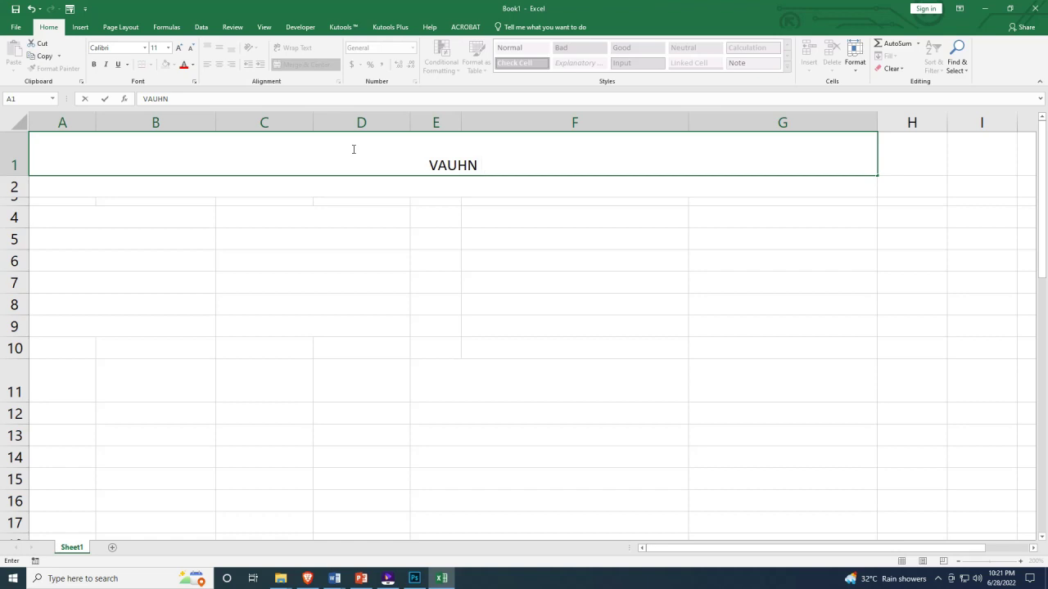
pyautogui.write(' SAU TANG L')
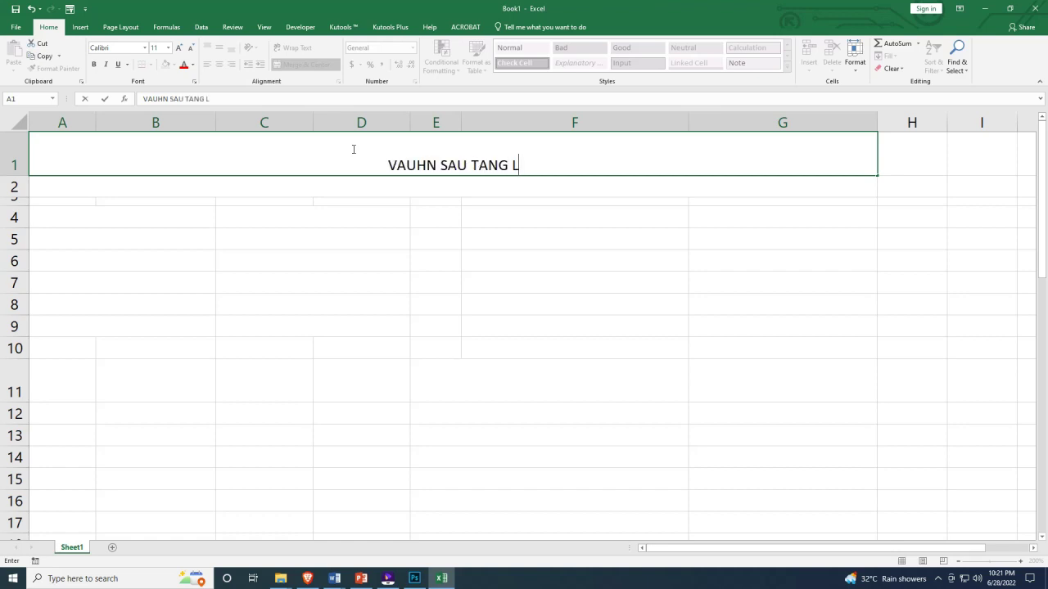
pyautogui.write('ENDING CORPO')
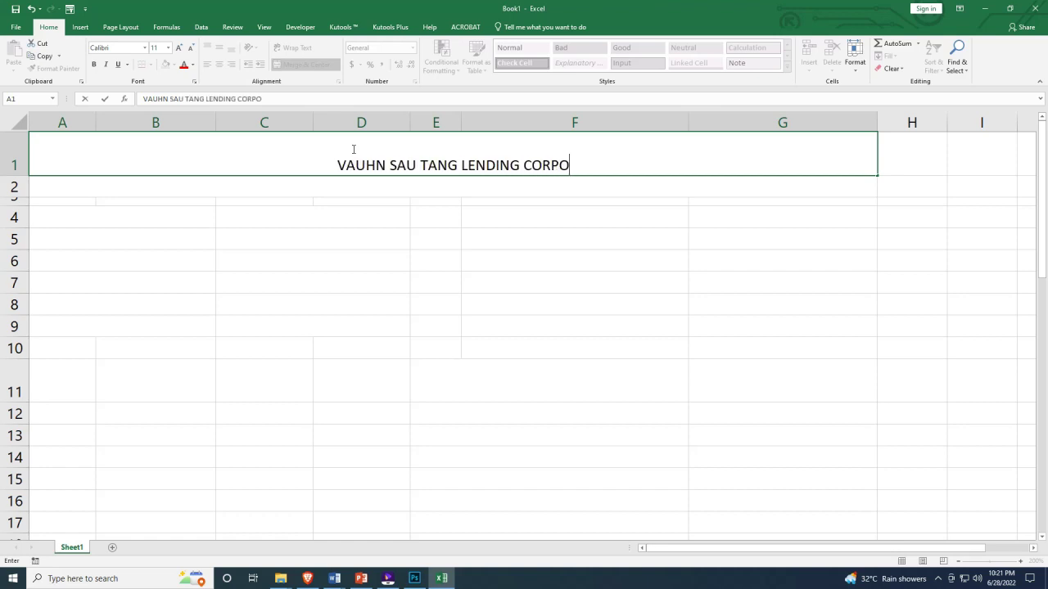
pyautogui.write('RATION')
pyautogui.press('Return')
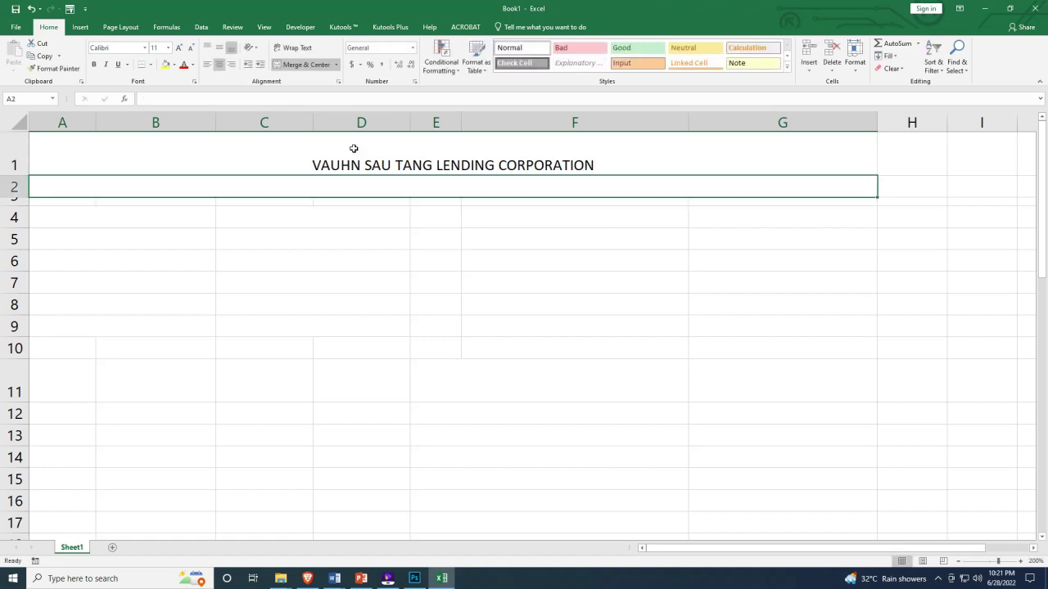
# Enter the tagline "Ang pangalang hindi mapagkakatiwalaan" in the merged cell A2 below the title
pyautogui.write('Ang pang')
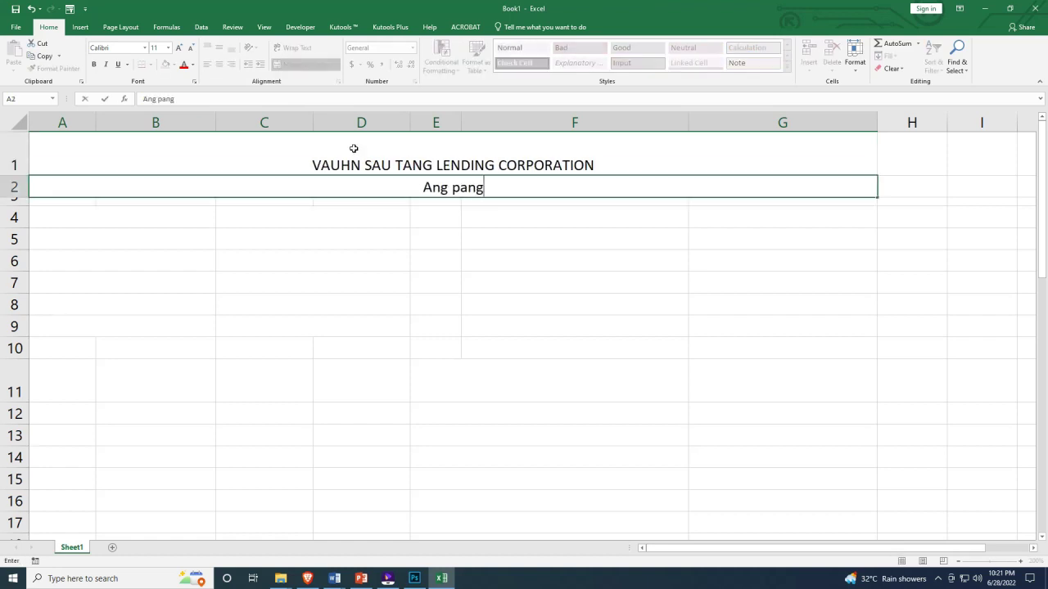
pyautogui.write('alang hindi ')
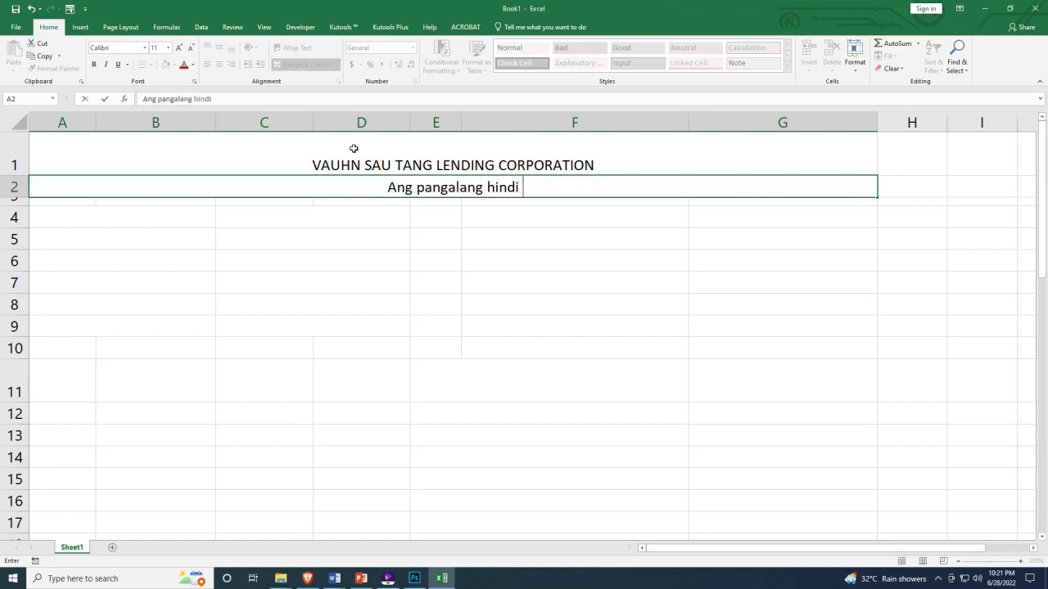
pyautogui.write('mapagkakat')
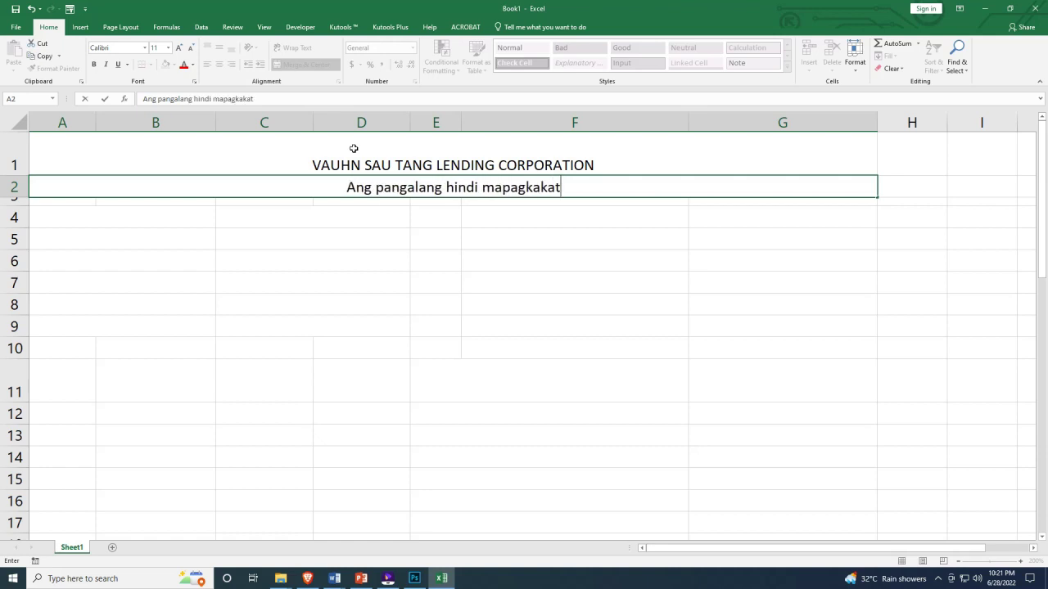
pyautogui.write('iwalaan')
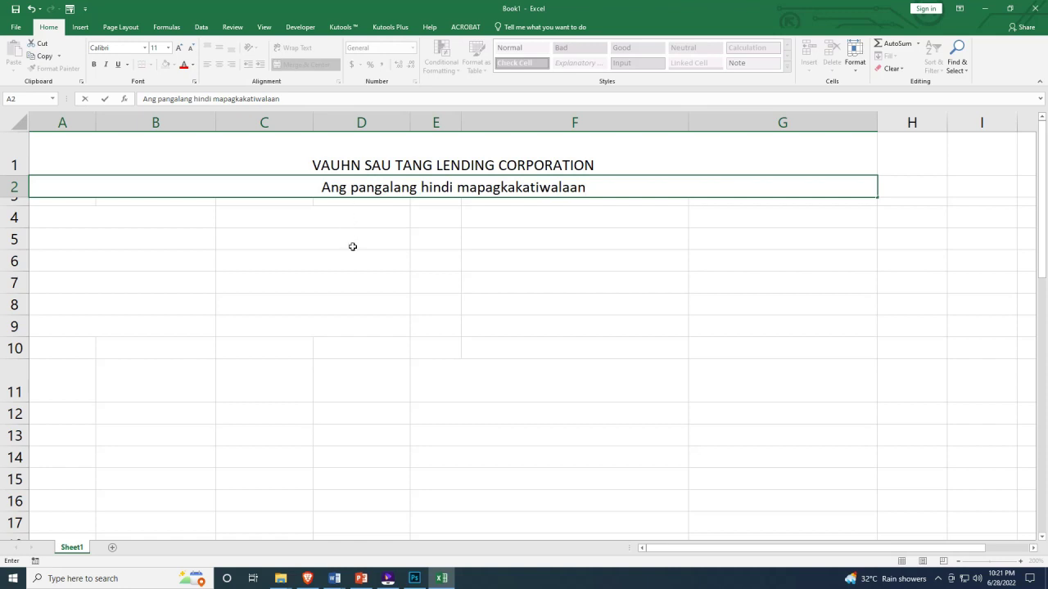
pyautogui.click(352, 247)
# Enter the labels "Loan Amount", "Service Charge Fee" and "Insurance" in merged cells A4, A5 and A6
pyautogui.click(173, 218)
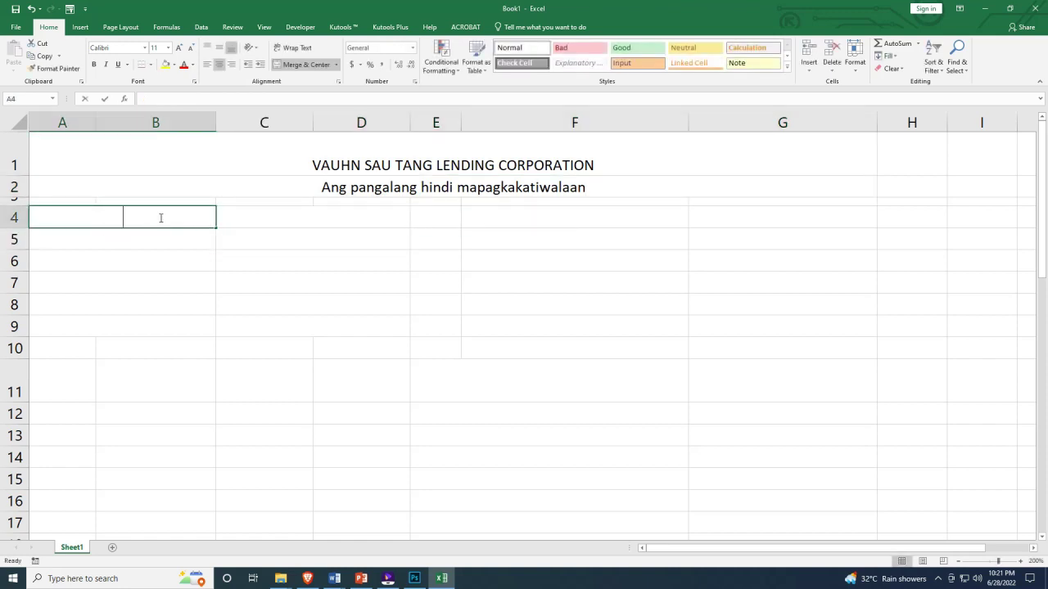
pyautogui.write('Loan Amount')
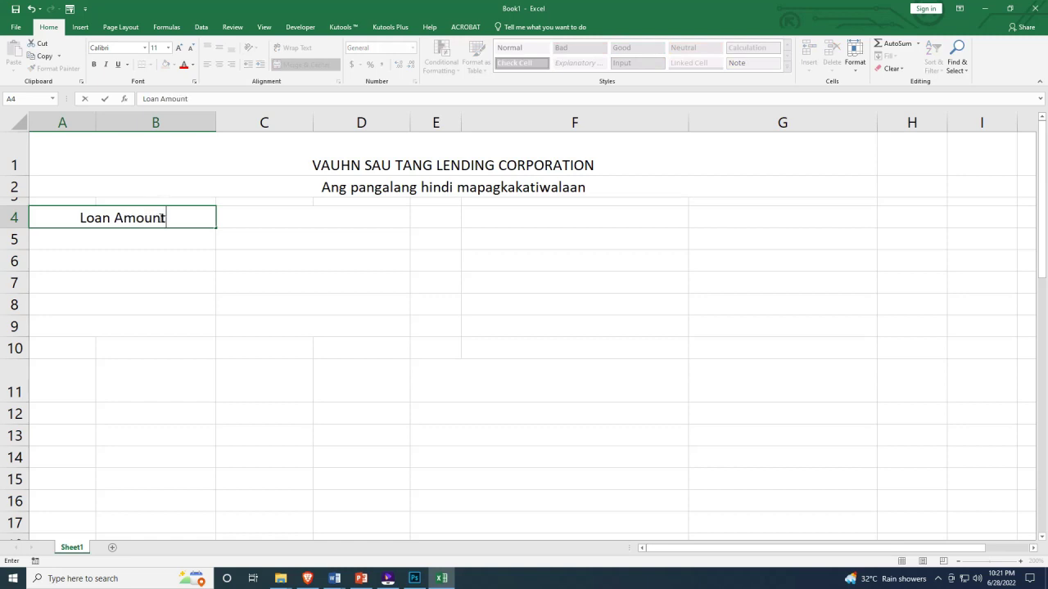
pyautogui.press('Return')
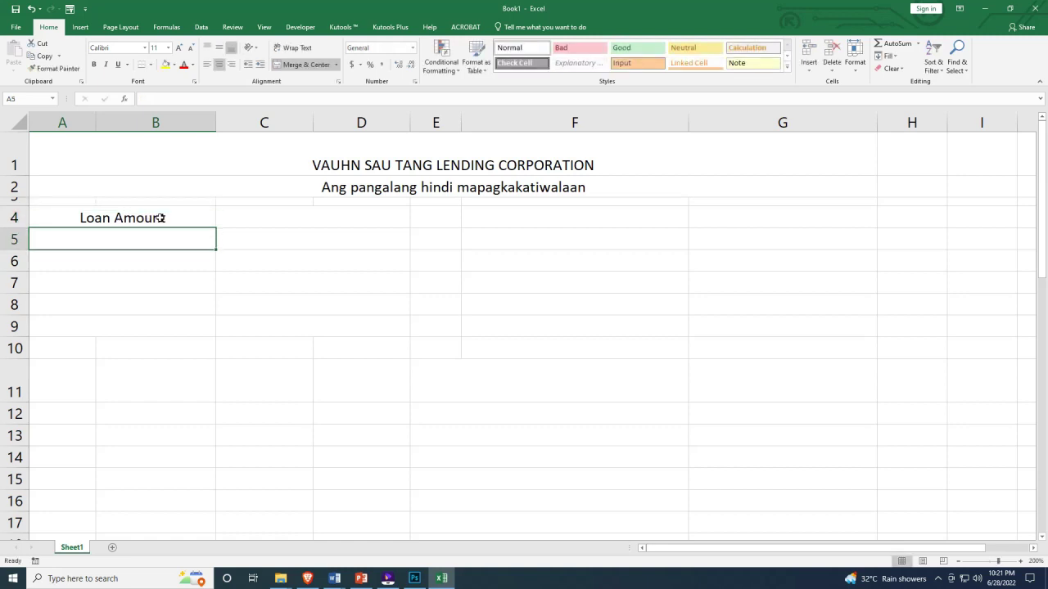
pyautogui.write('Service Cha')
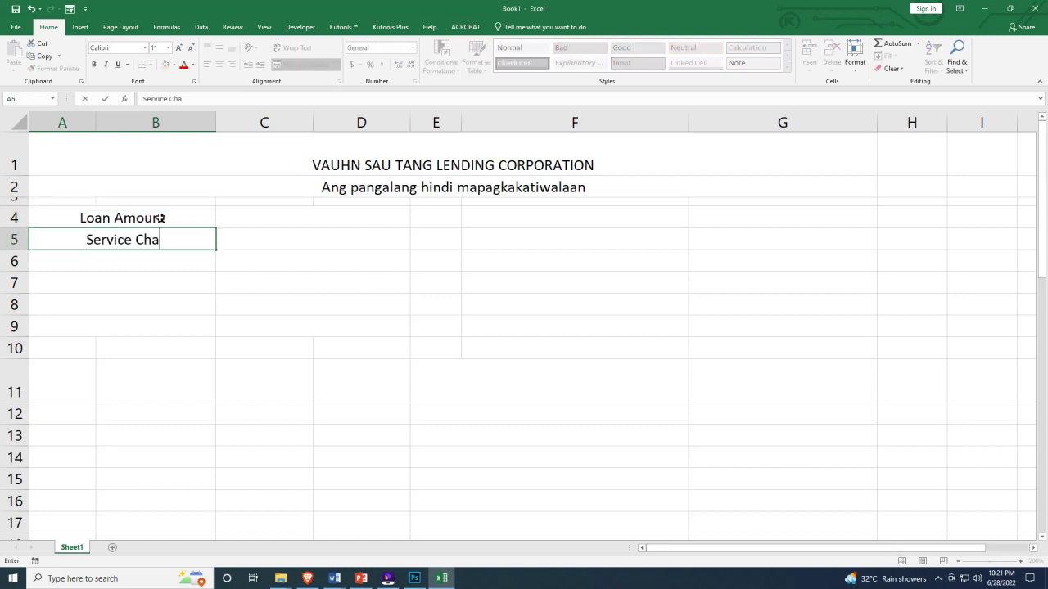
pyautogui.write('rge Fee')
pyautogui.press('Return')
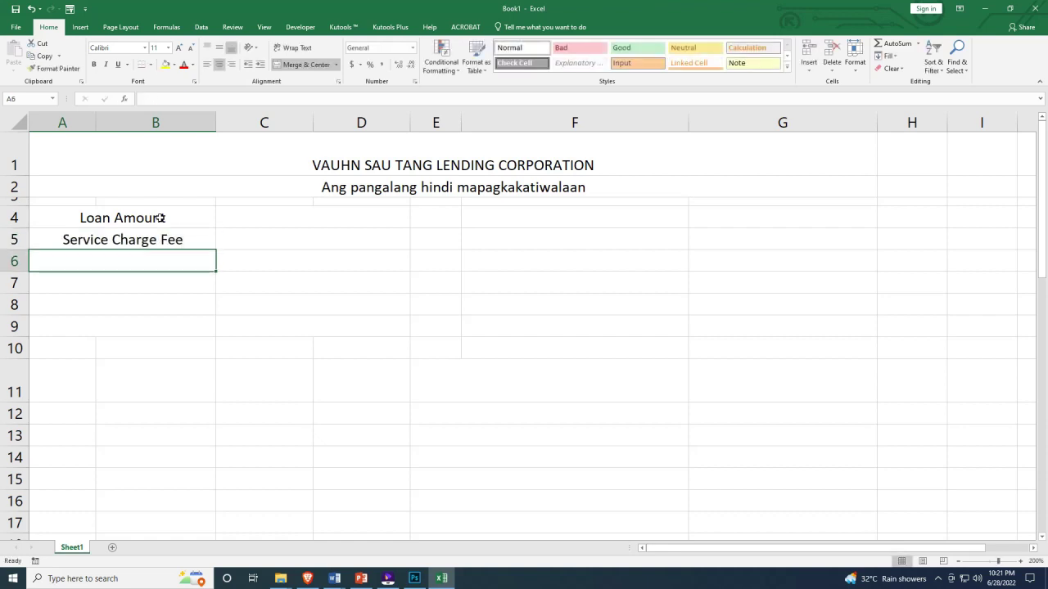
pyautogui.write('Ins')
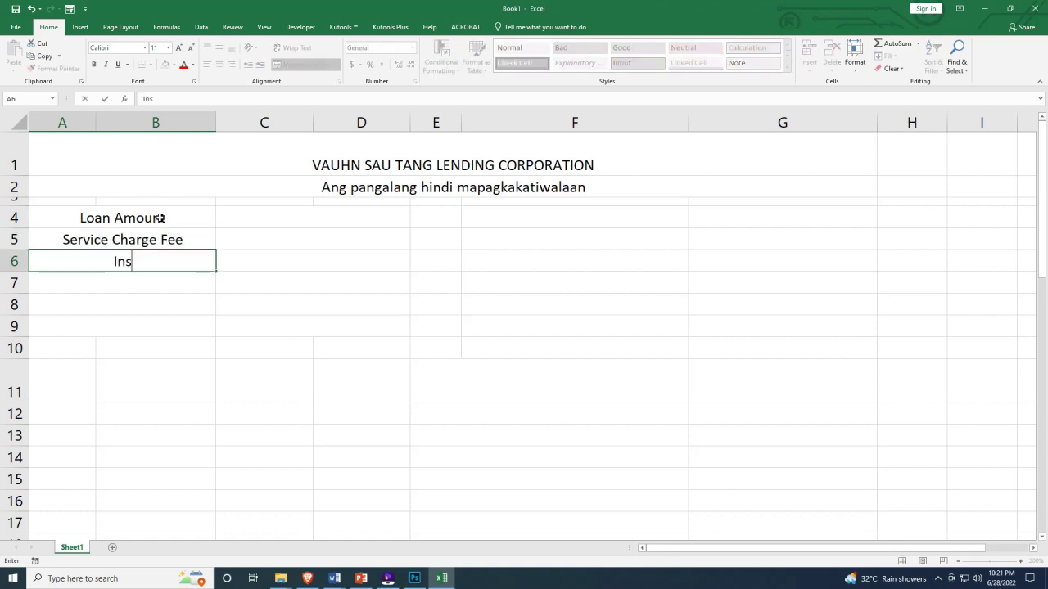
pyautogui.write('urance')
pyautogui.press('Return')
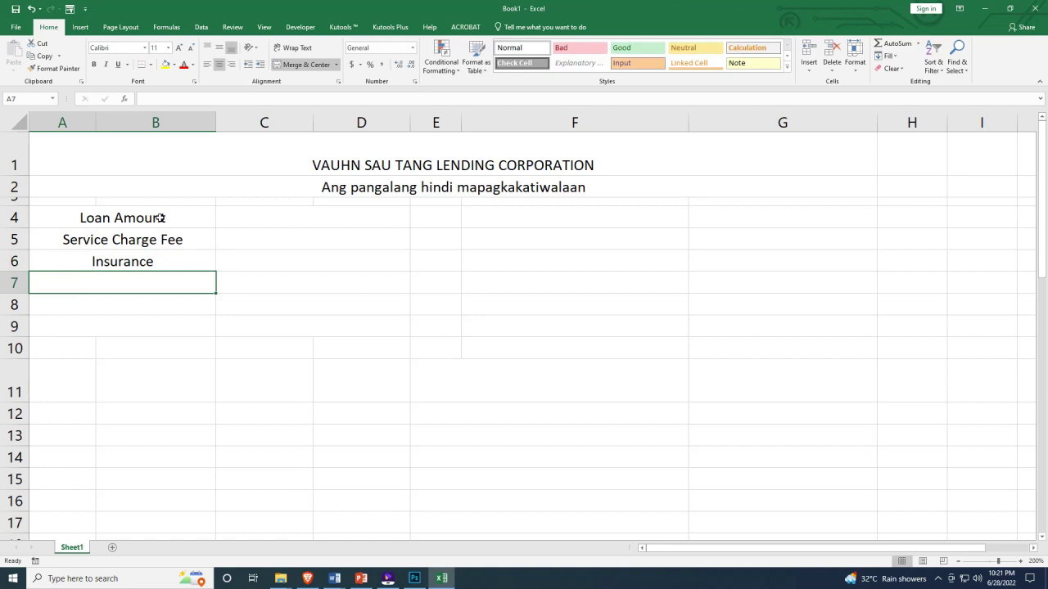
# Enter the labels "Total Loan Amount", "Interest Rate" and "Payment Term" in merged cells A7, A8 and A9
pyautogui.write('Tot')
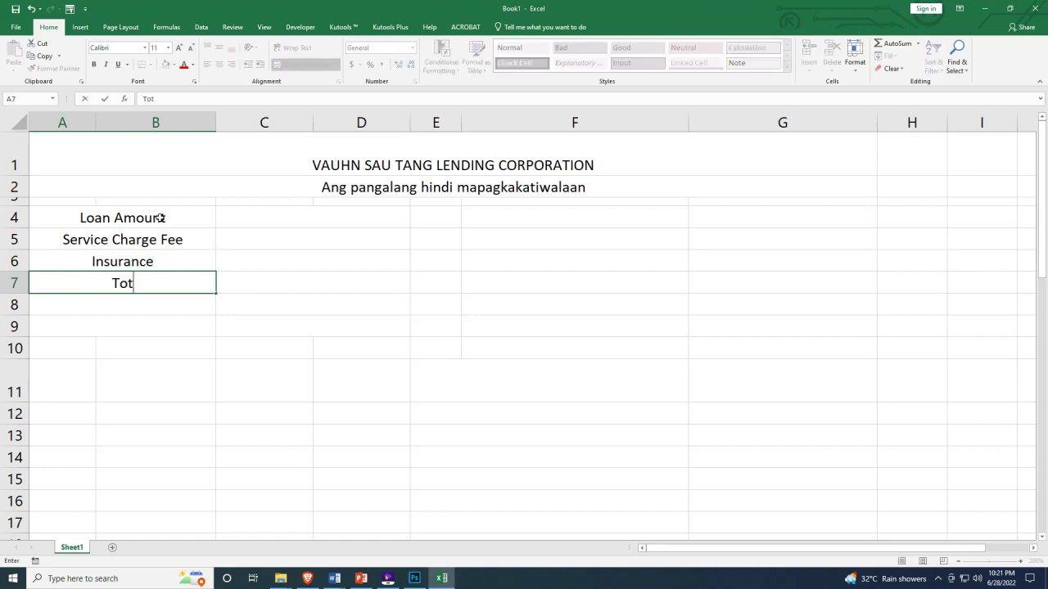
pyautogui.write('al Loan Amount')
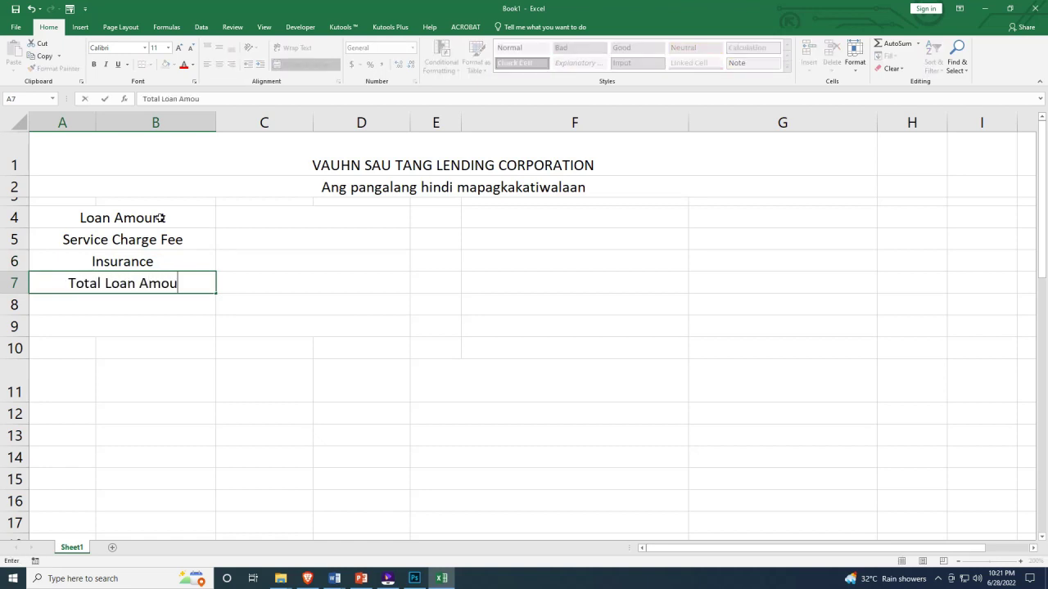
pyautogui.press('Return')
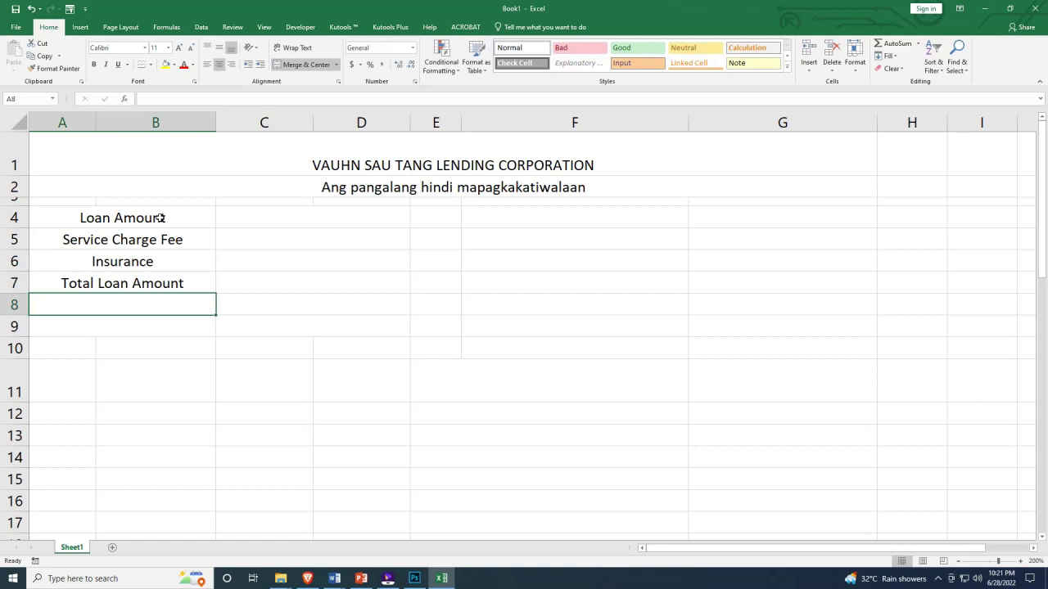
pyautogui.write('Interest')
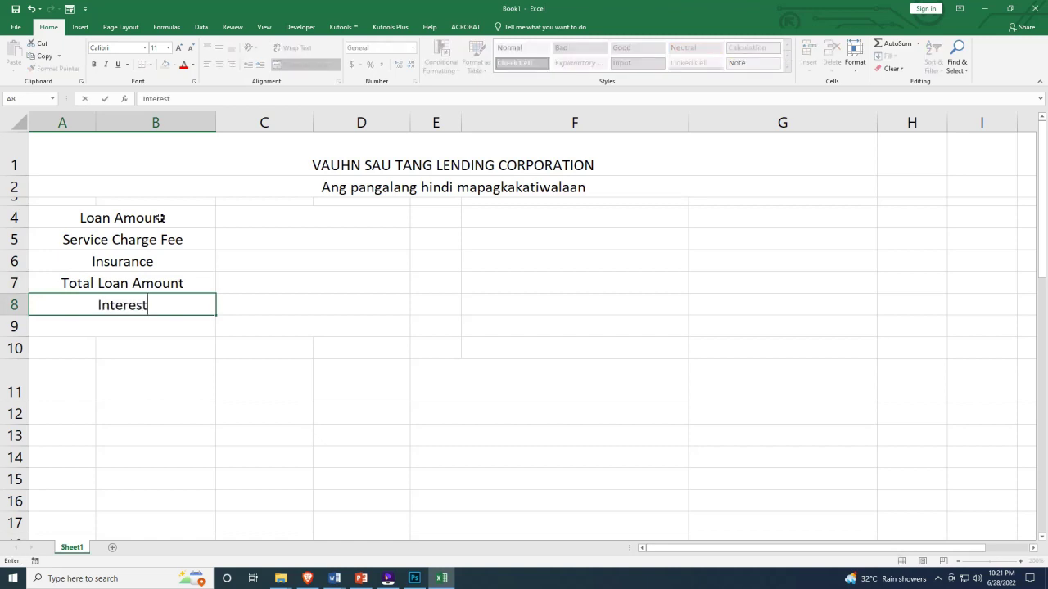
pyautogui.write(' Rate')
pyautogui.press('Return')
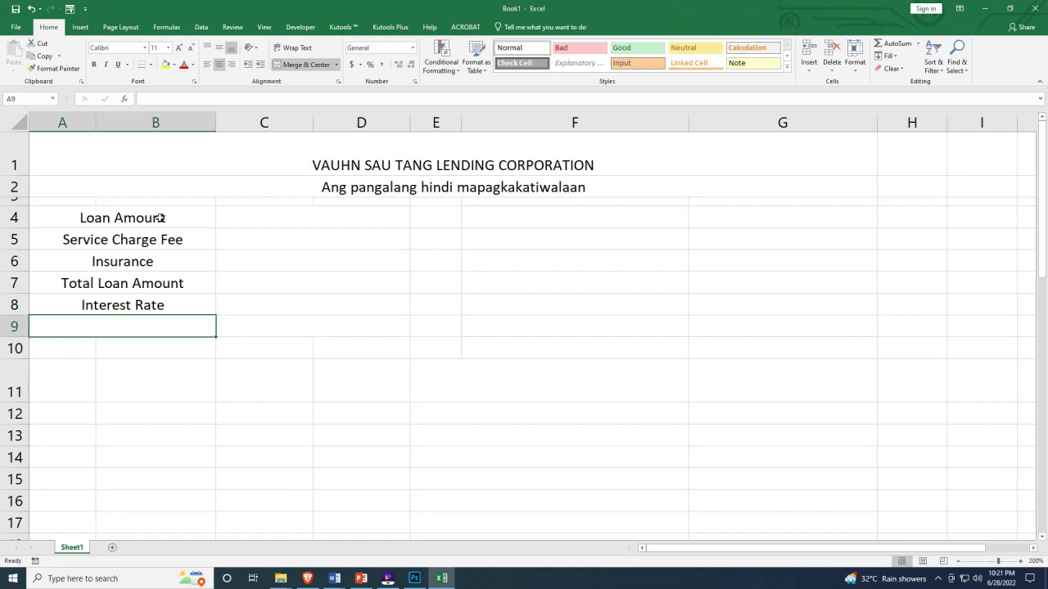
pyautogui.write('Pa')
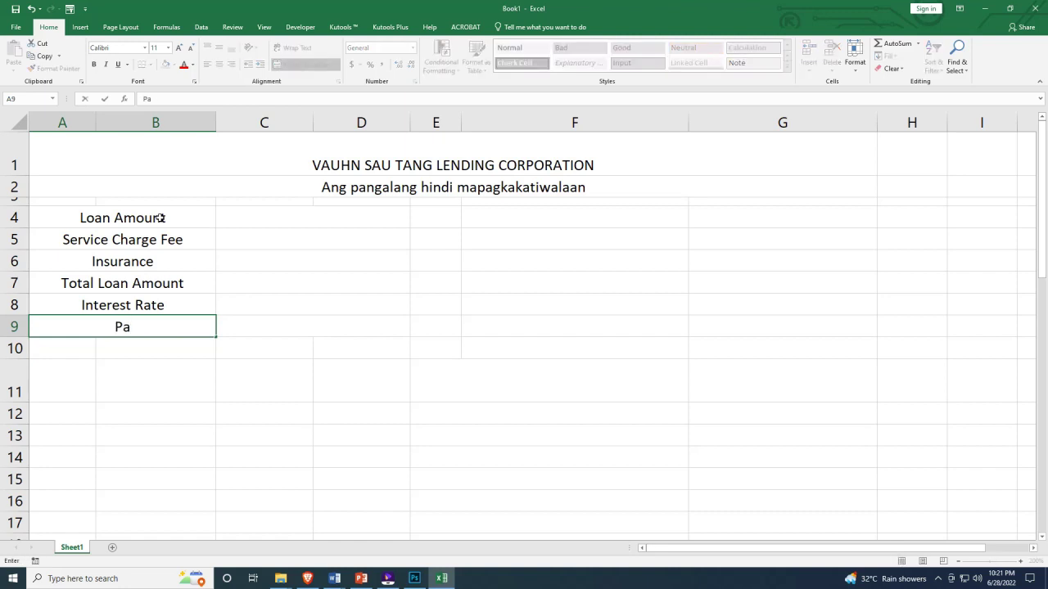
pyautogui.write('yment Term')
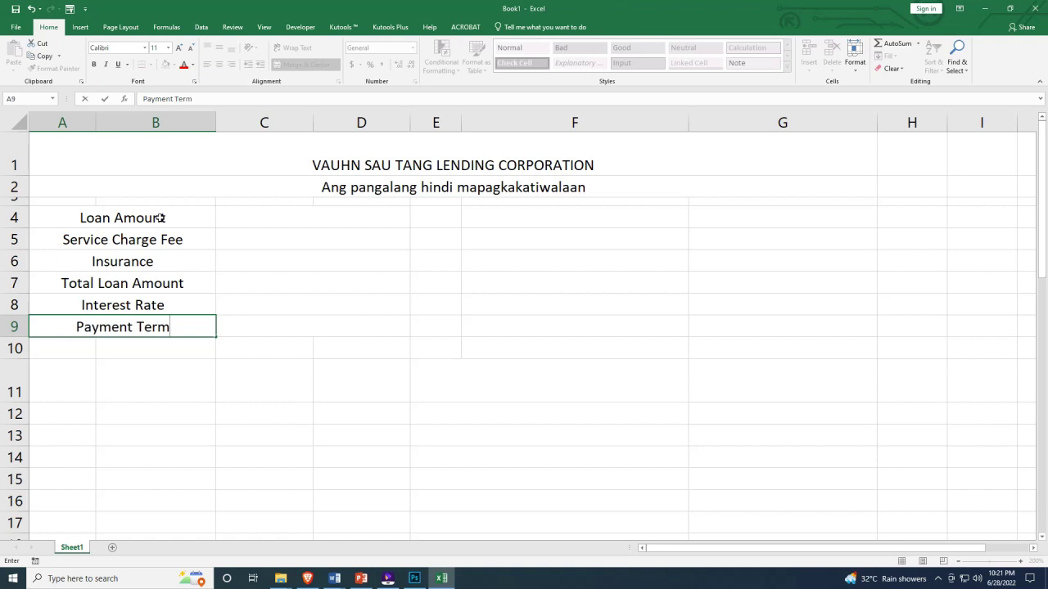
pyautogui.press('Return')
# Right-align the whole loan details area from A4 to G9
pyautogui.moveTo(166, 216); pyautogui.dragTo(187, 325)
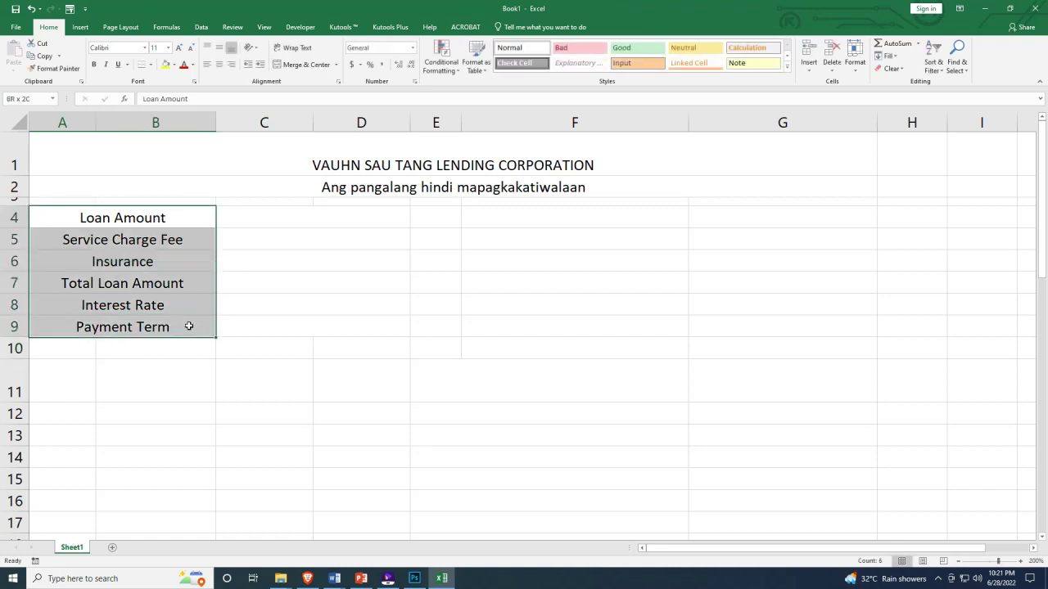
pyautogui.click(175, 217)
pyautogui.moveTo(174, 218); pyautogui.dragTo(537, 311)
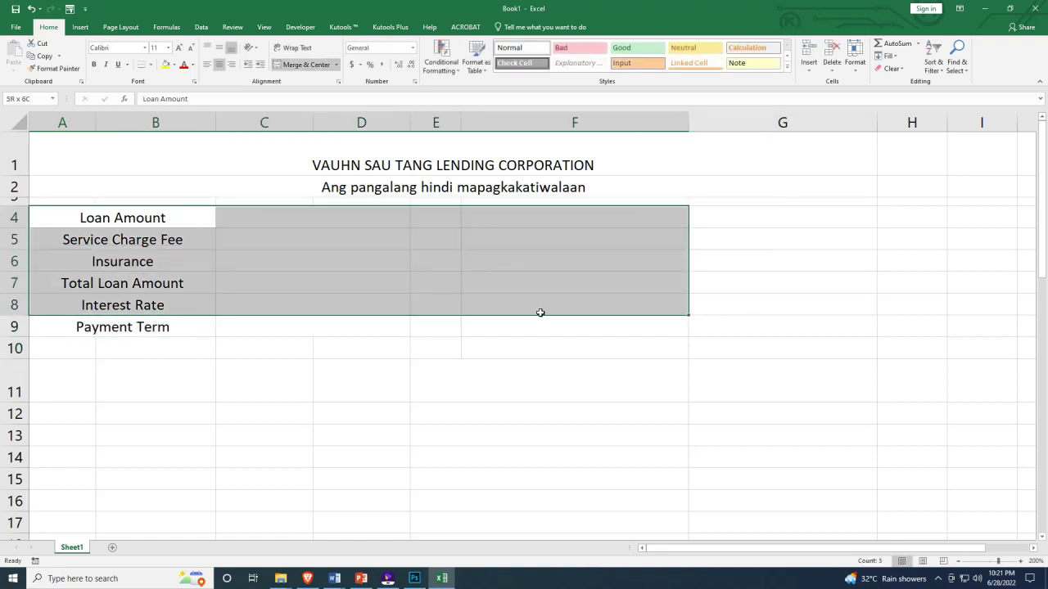
pyautogui.moveTo(165, 217); pyautogui.dragTo(732, 322)
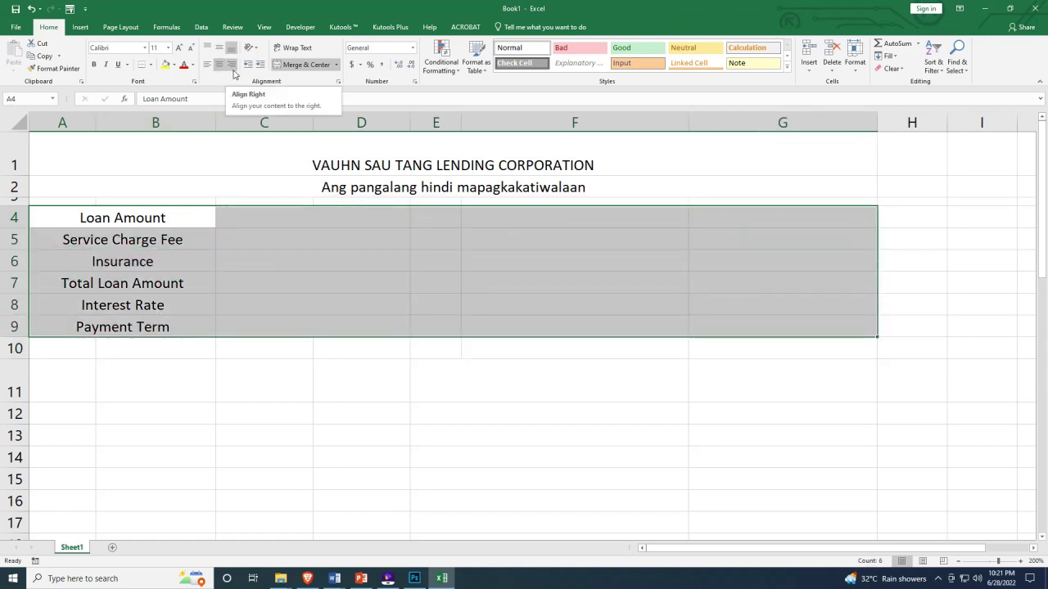
pyautogui.moveTo(142, 216); pyautogui.dragTo(758, 327)
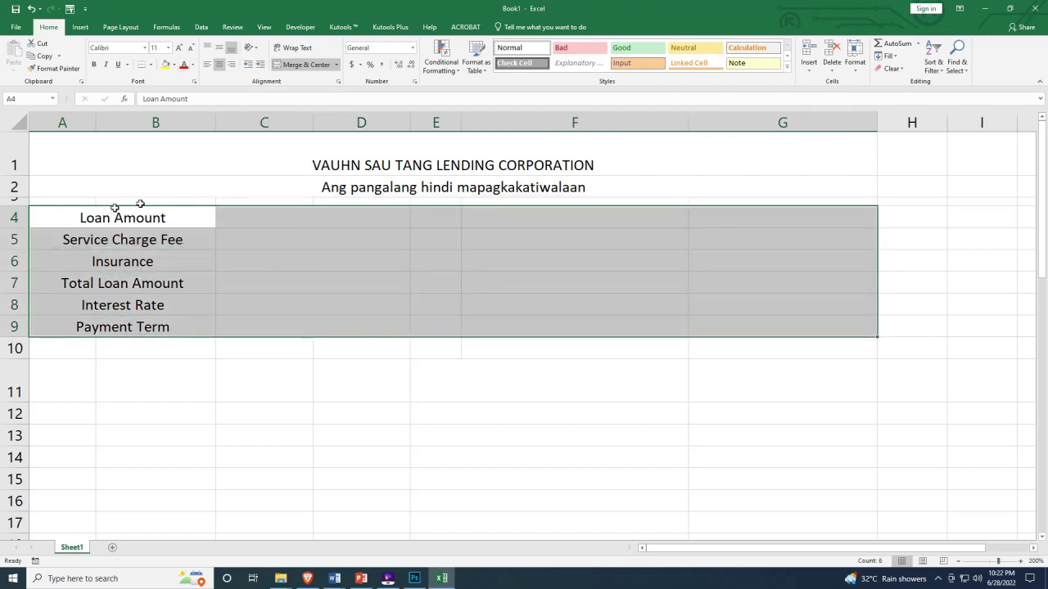
pyautogui.moveTo(54, 217); pyautogui.dragTo(788, 321)
pyautogui.click(232, 66)
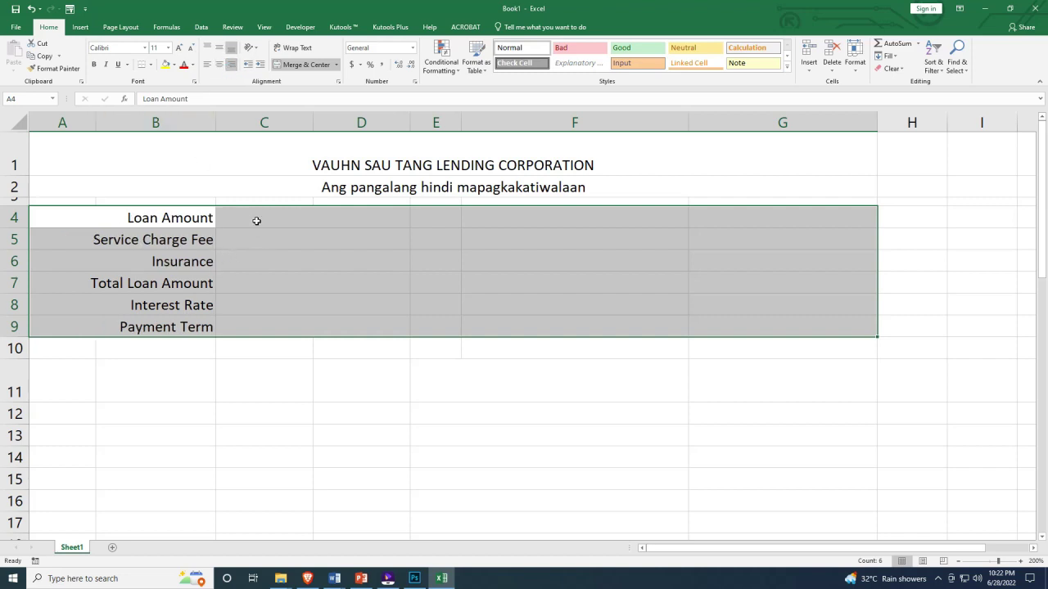
# Enter the label "Total Monthly Payment" in cell F4
pyautogui.click(511, 223)
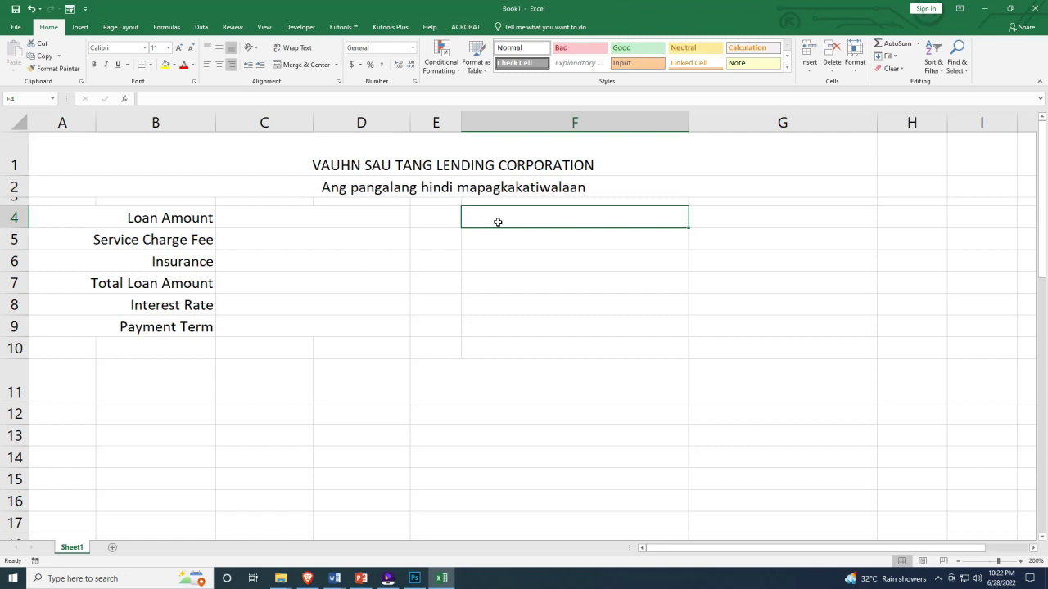
pyautogui.write('total')
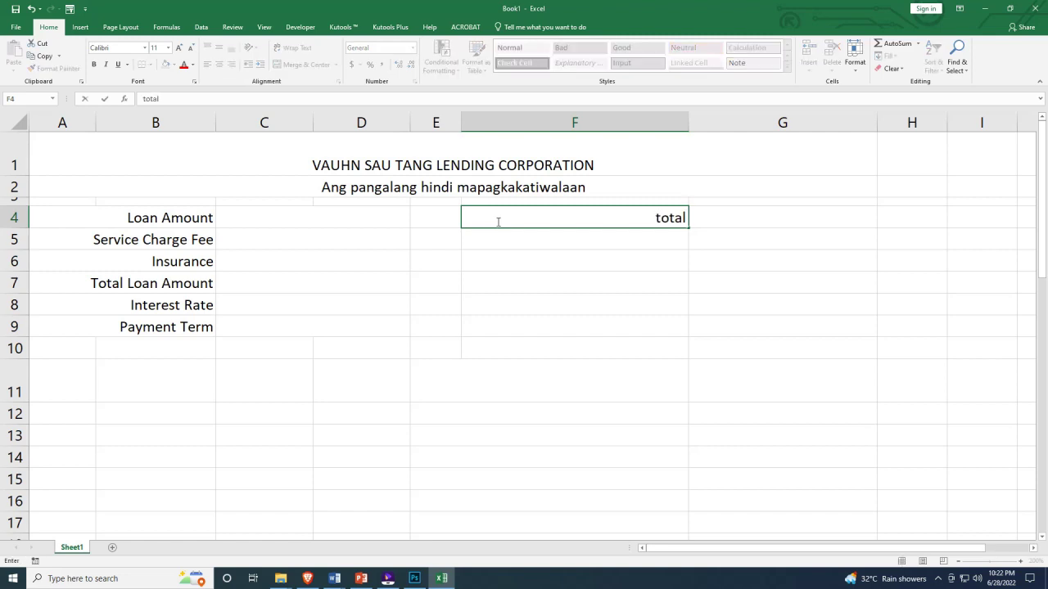
pyautogui.press('BackSpace')
pyautogui.write('tota')
pyautogui.press('BackSpace')
pyautogui.press('BackSpace')
pyautogui.press('BackSpace')
pyautogui.write('otal Monthly')
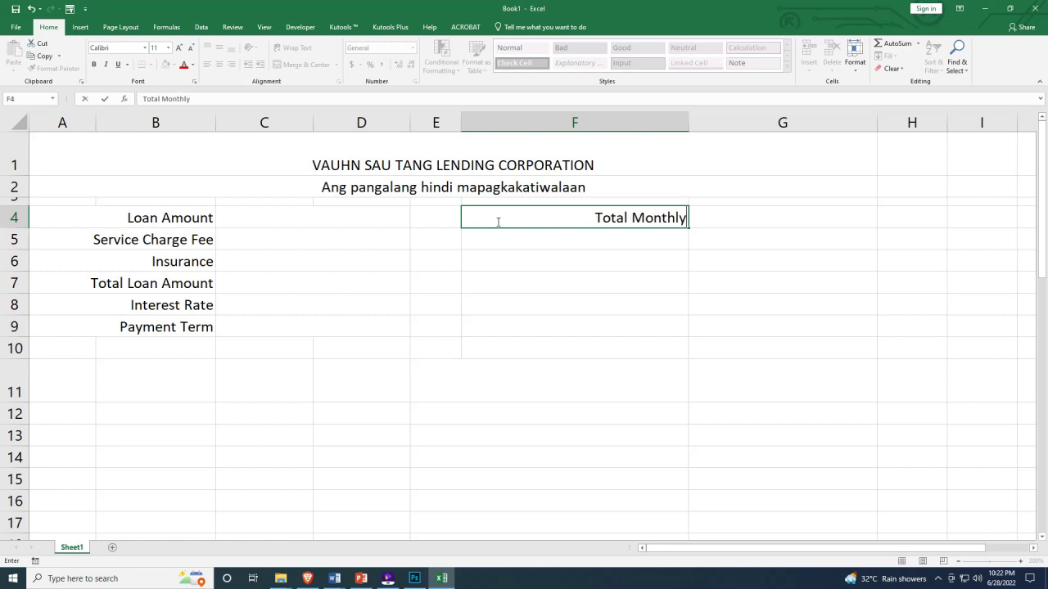
pyautogui.write(' Payment')
pyautogui.press('Return')
pyautogui.press('Return')
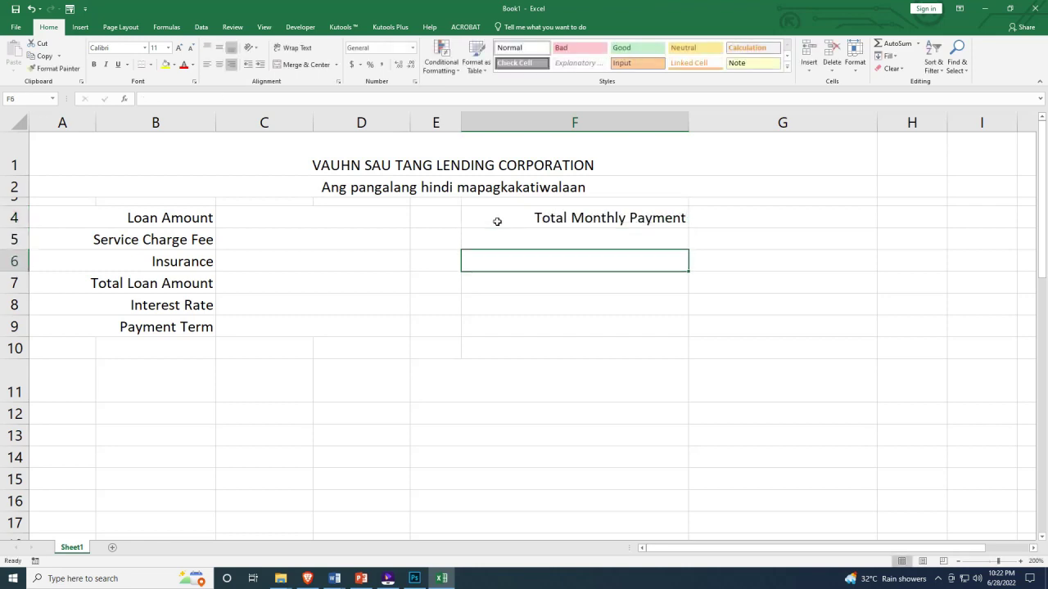
# Enter the label "Outstanding Balance" in cell F6
pyautogui.write('Out')
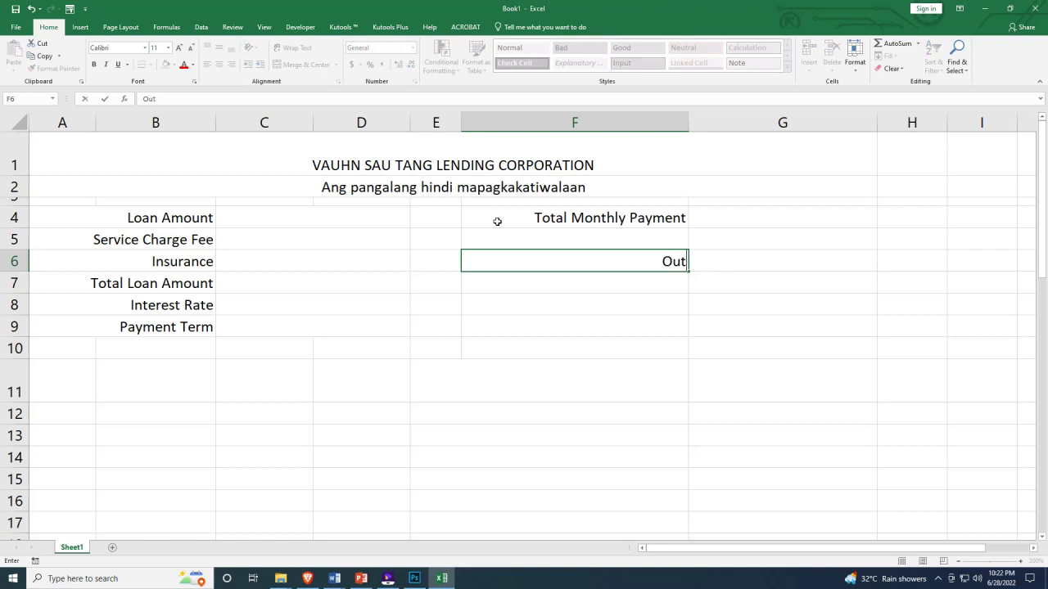
pyautogui.write('standing')
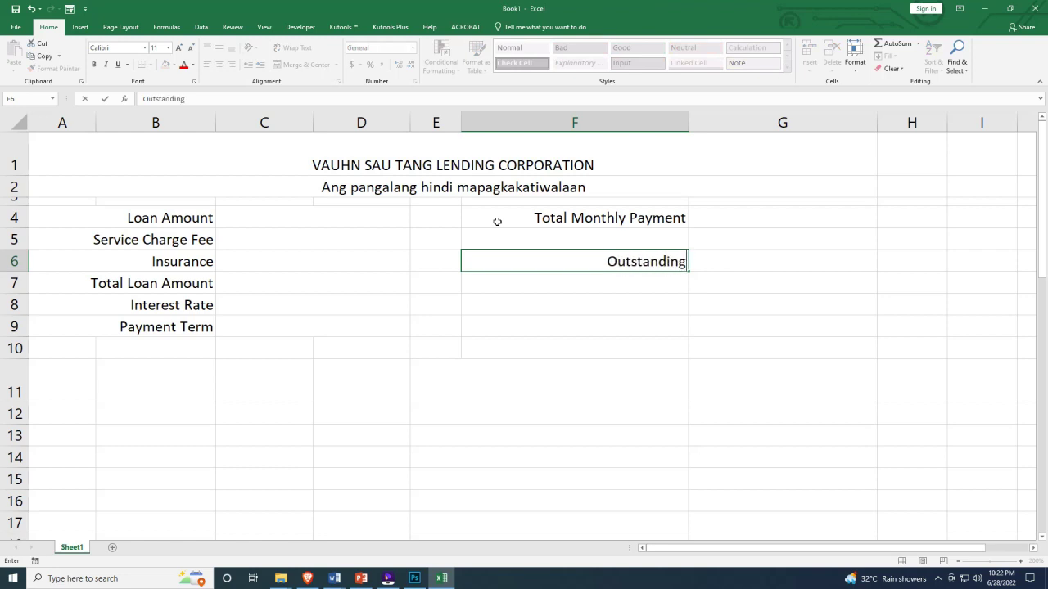
pyautogui.write(' Balance')
pyautogui.press('Return')
pyautogui.press('Return')
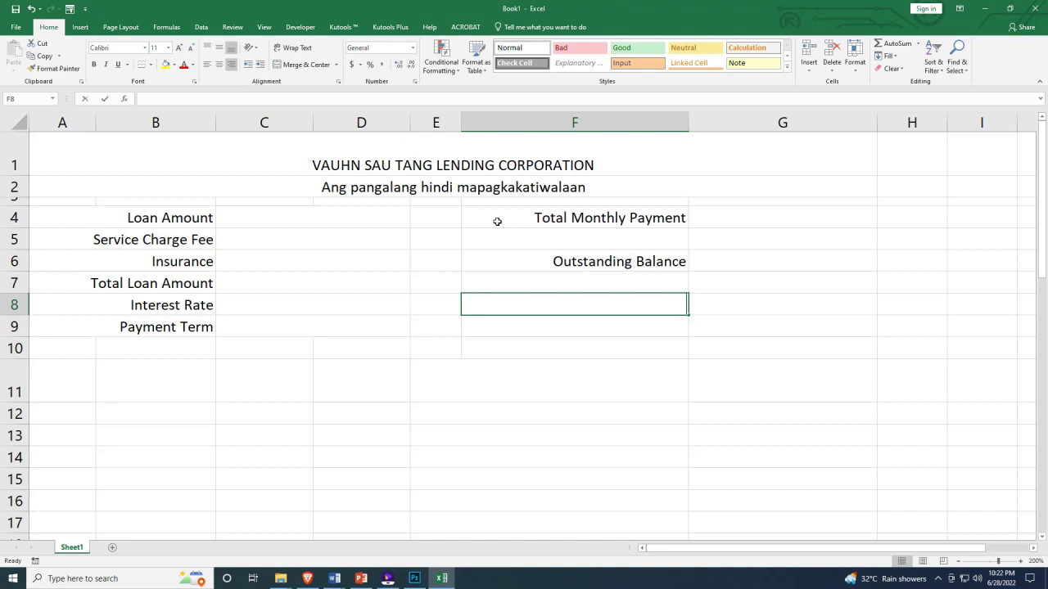
# Enter the label "Total Interest Paid" in cell F8
pyautogui.write('Total Int')
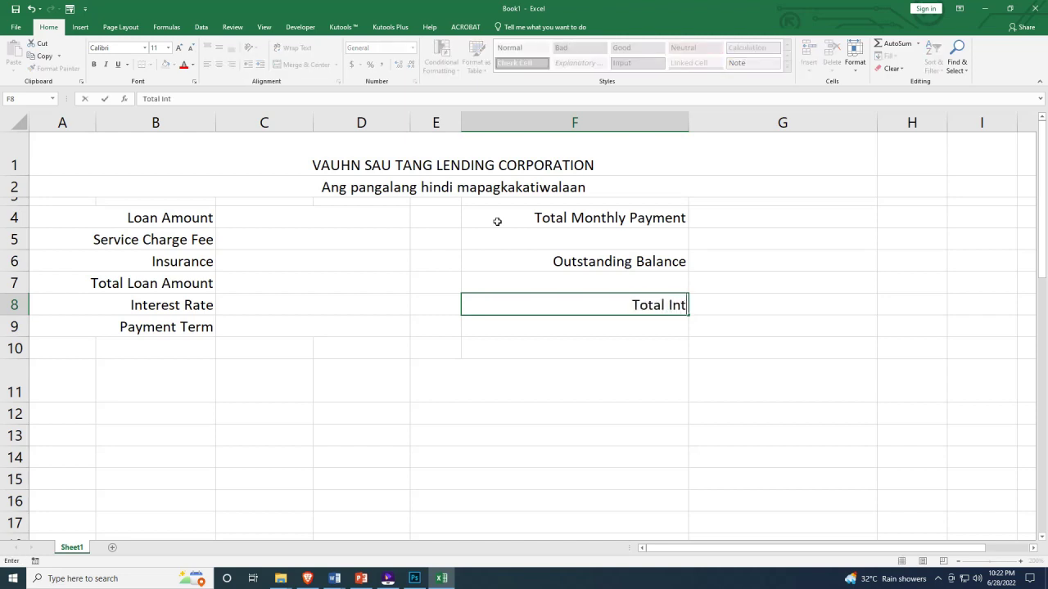
pyautogui.write('eresty')
pyautogui.press('BackSpace')
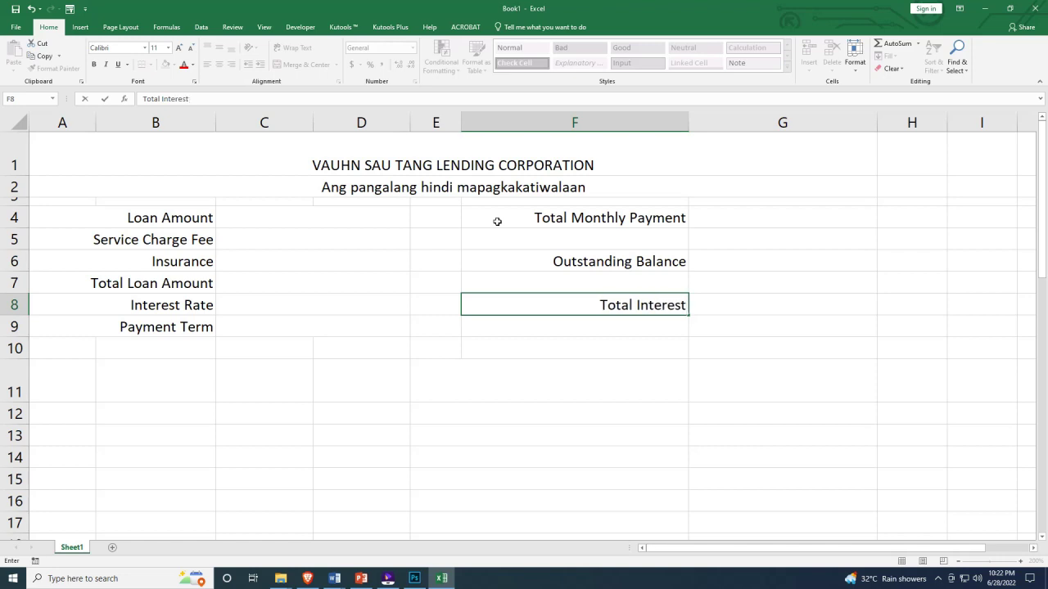
pyautogui.write('Paid')
pyautogui.press('Return')
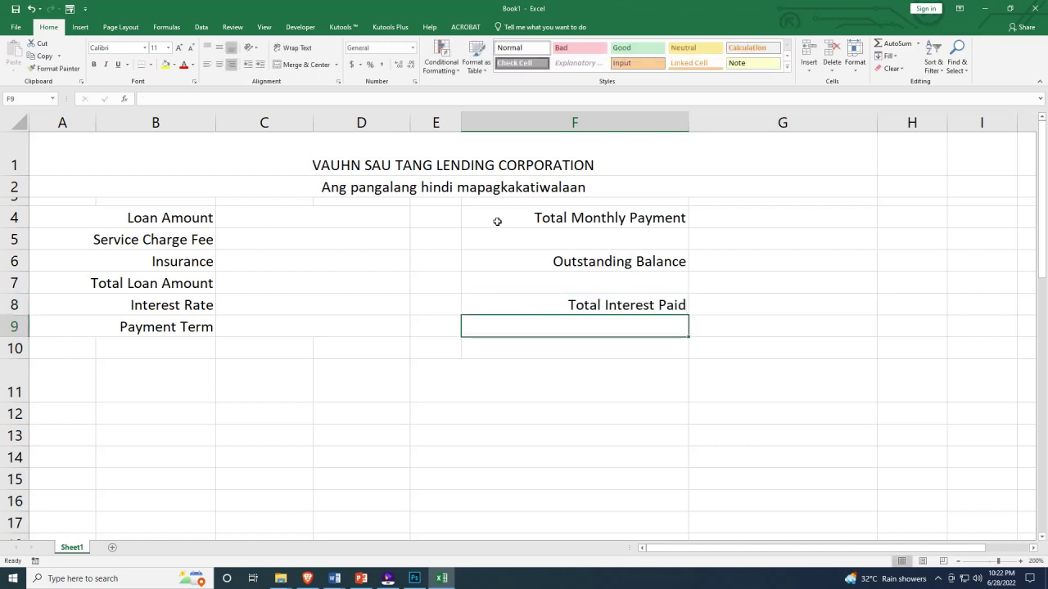
# Enter the payment table header "Month" in cell A11
pyautogui.scroll(-1, 482, 216)
pyautogui.moveTo(61, 311); pyautogui.dragTo(699, 311)
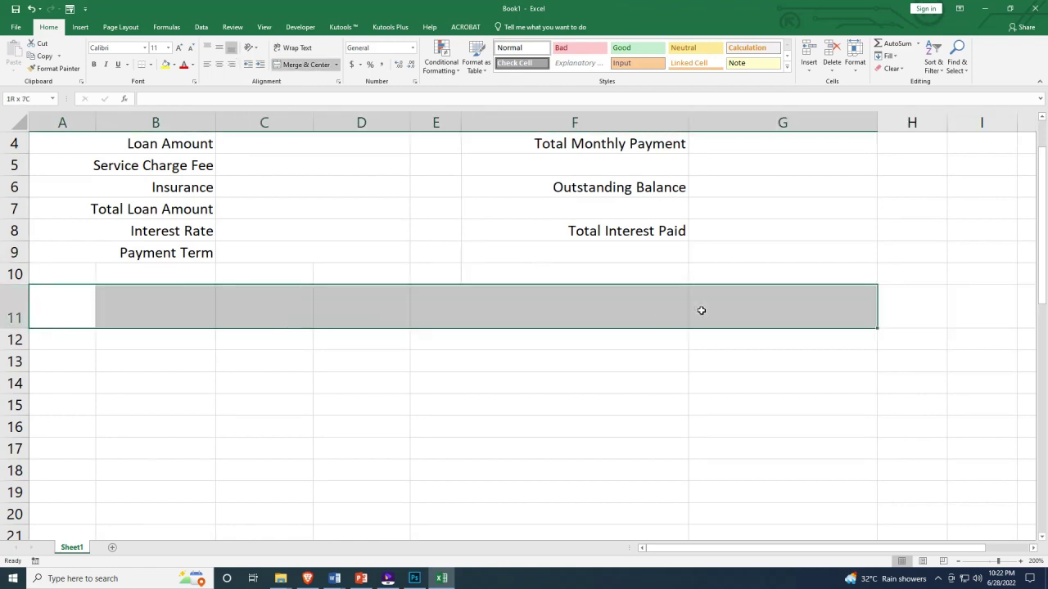
pyautogui.scroll(1, 606, 302)
pyautogui.click(68, 369)
pyautogui.click(67, 374)
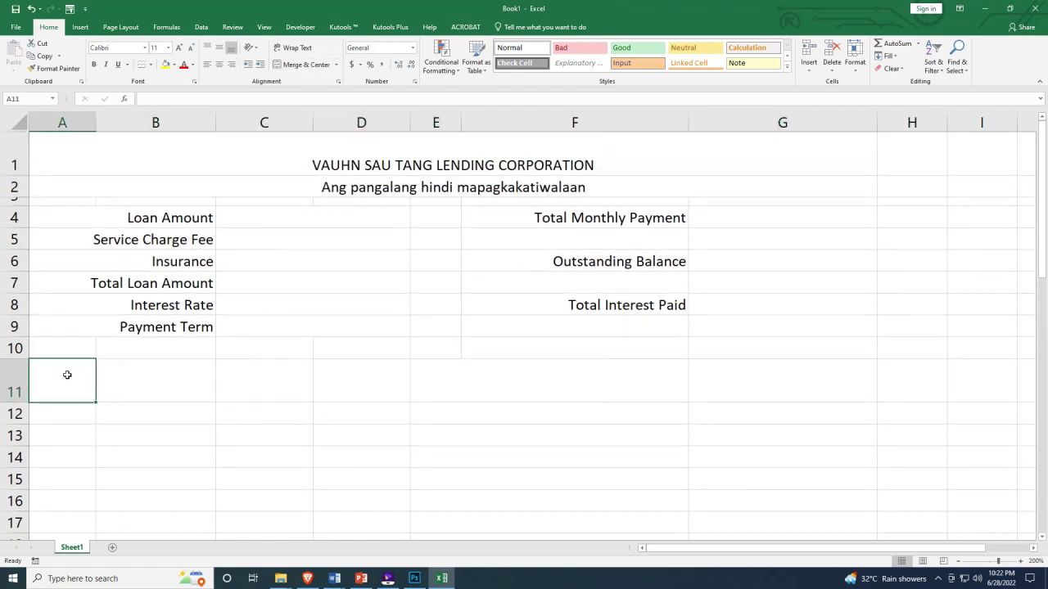
pyautogui.write('Month')
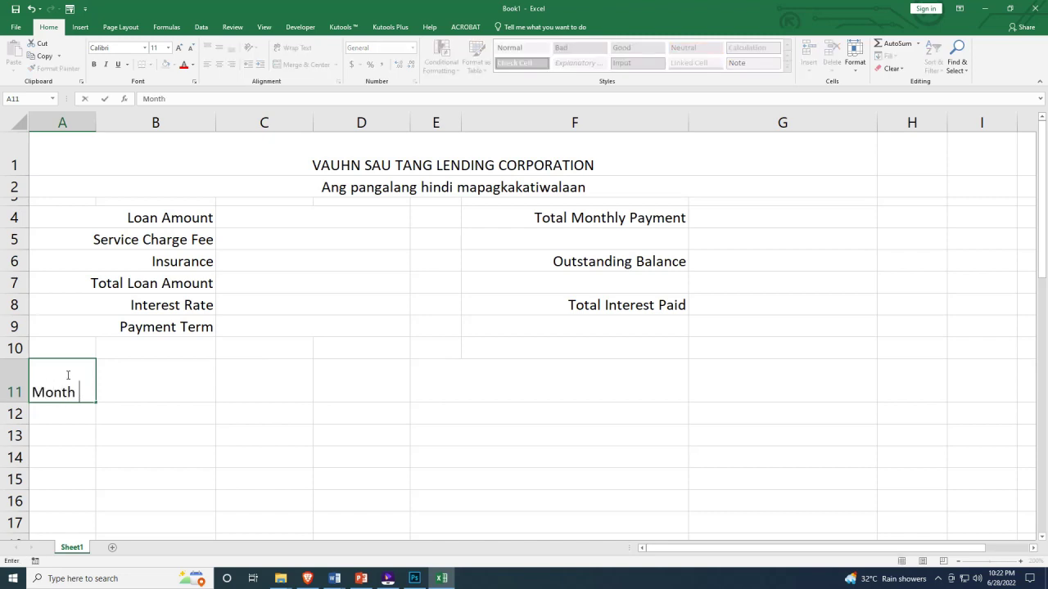
pyautogui.press('Return')
pyautogui.press('Up')
pyautogui.press('Right')
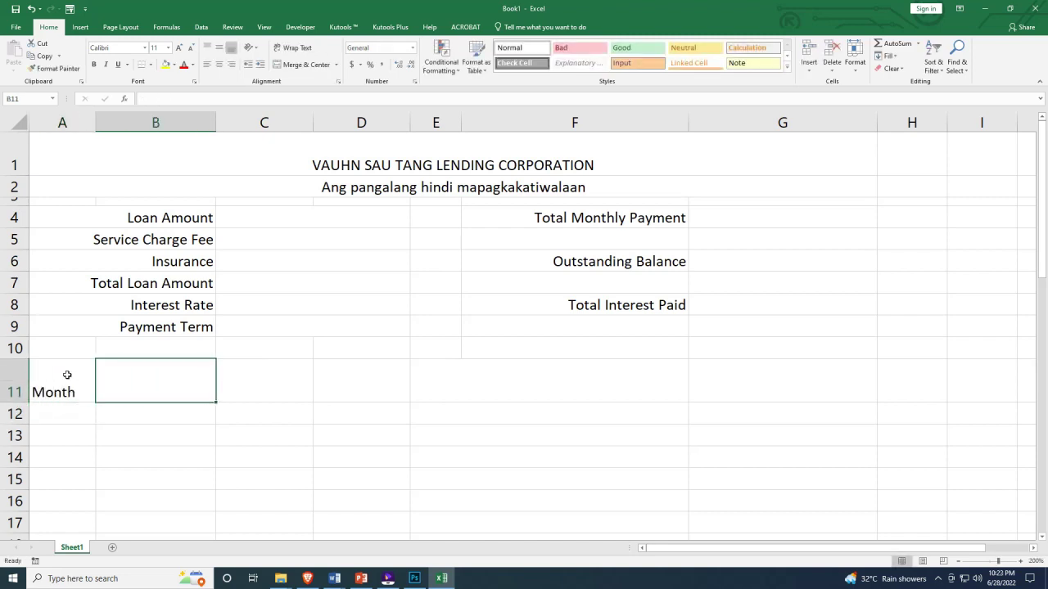
pyautogui.press('Right')
pyautogui.press('Right')
pyautogui.press('Right')
pyautogui.press('Right')
pyautogui.press('Right')
pyautogui.press('Right')
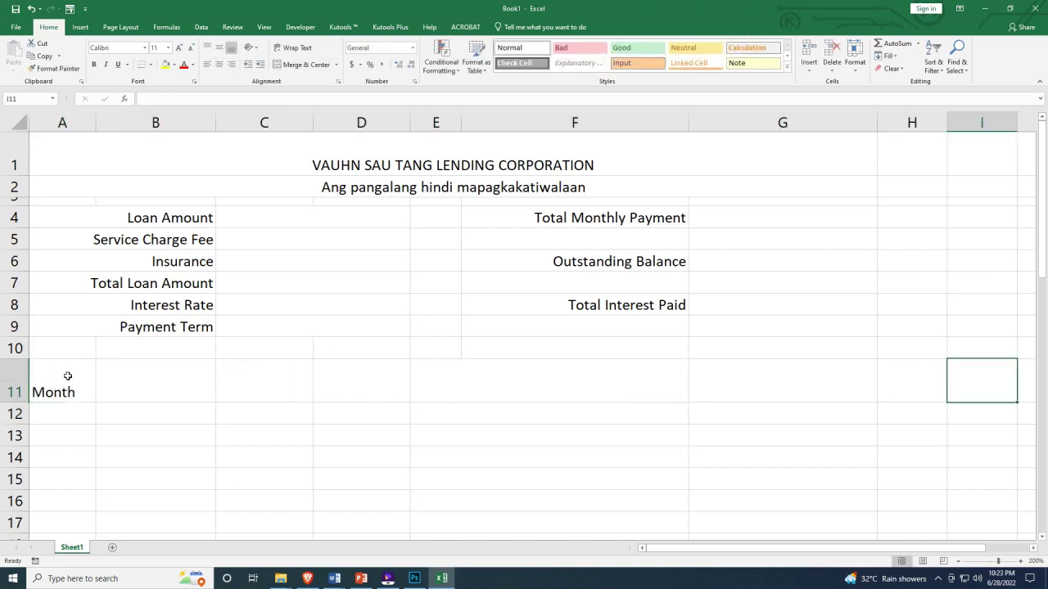
pyautogui.click(68, 375)
pyautogui.press('Right')
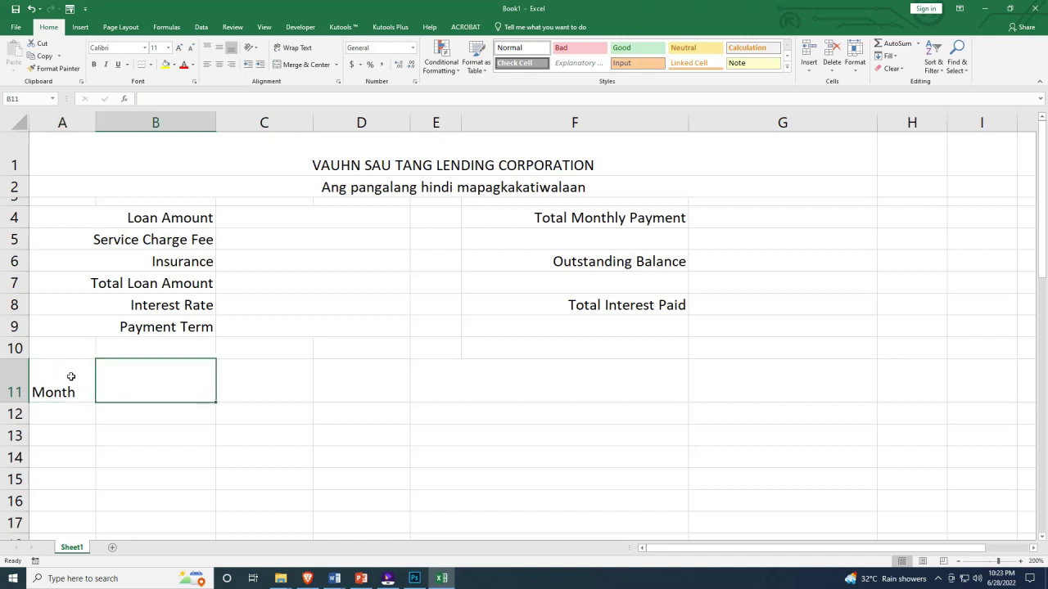
pyautogui.press('Left')
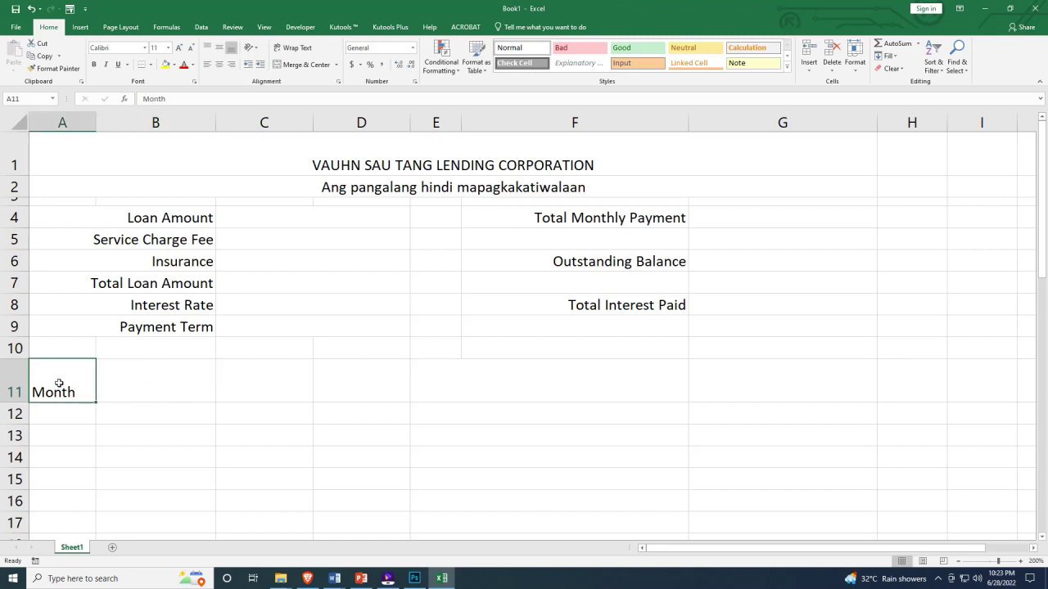
# Enter the header "Opening Balance" in cell B11, with a capital O
pyautogui.press('Right')
pyautogui.write('opening B')
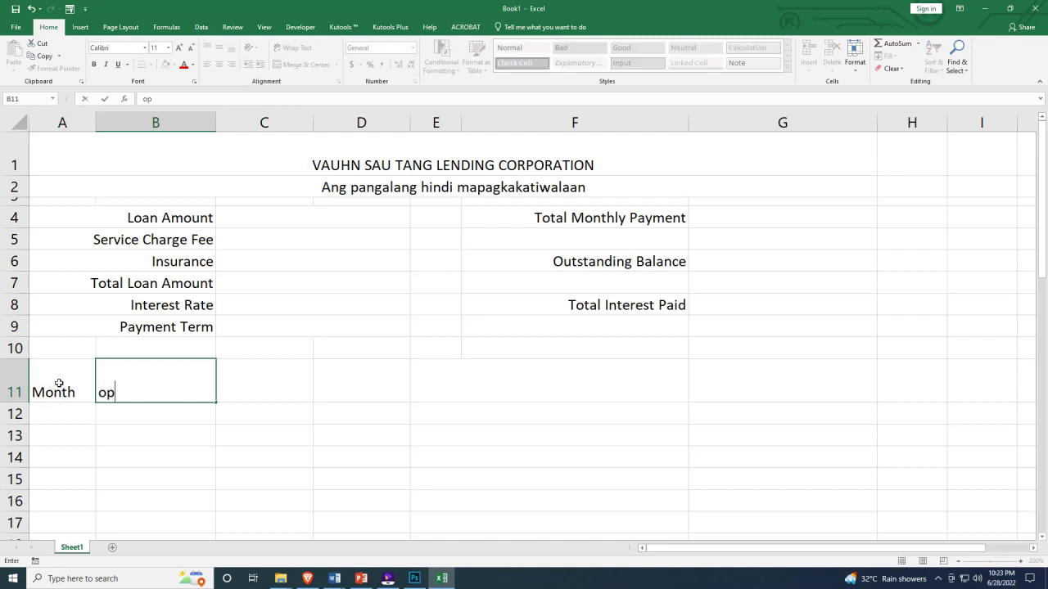
pyautogui.press('BackSpace')
pyautogui.click(58, 383)
pyautogui.press('Delete')
pyautogui.hotkey('ctrl', 'z')
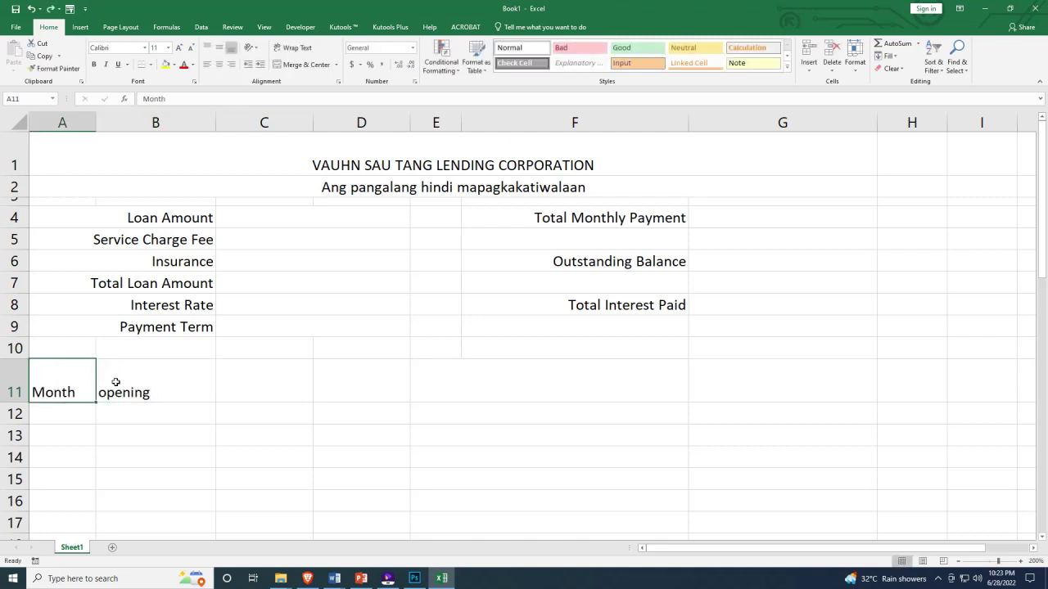
pyautogui.doubleClick(101, 392)
pyautogui.press('Delete')
pyautogui.write('Opening')
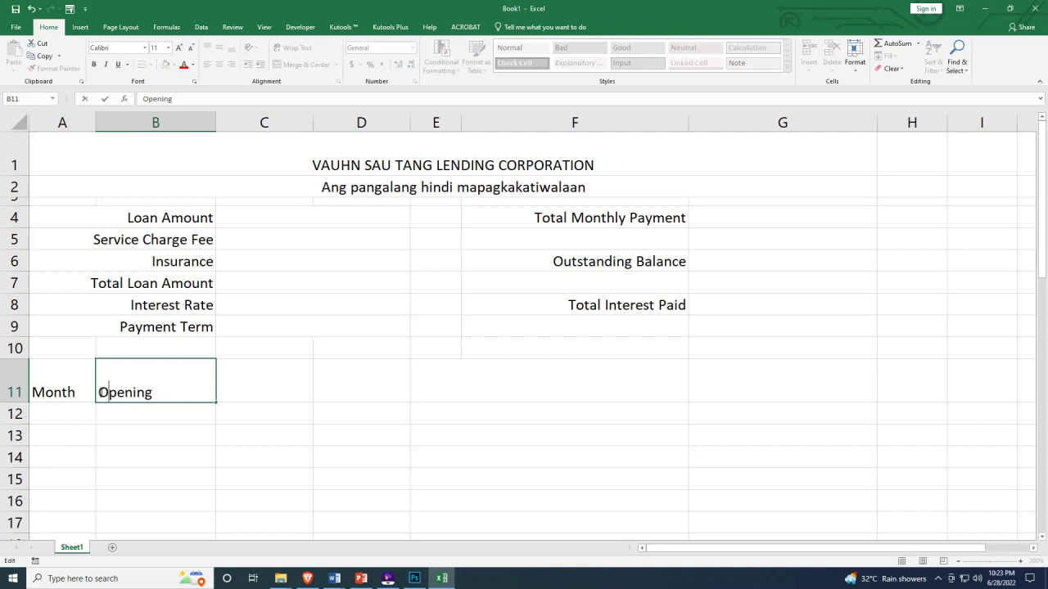
pyautogui.write(' Balance')
pyautogui.press('Tab')
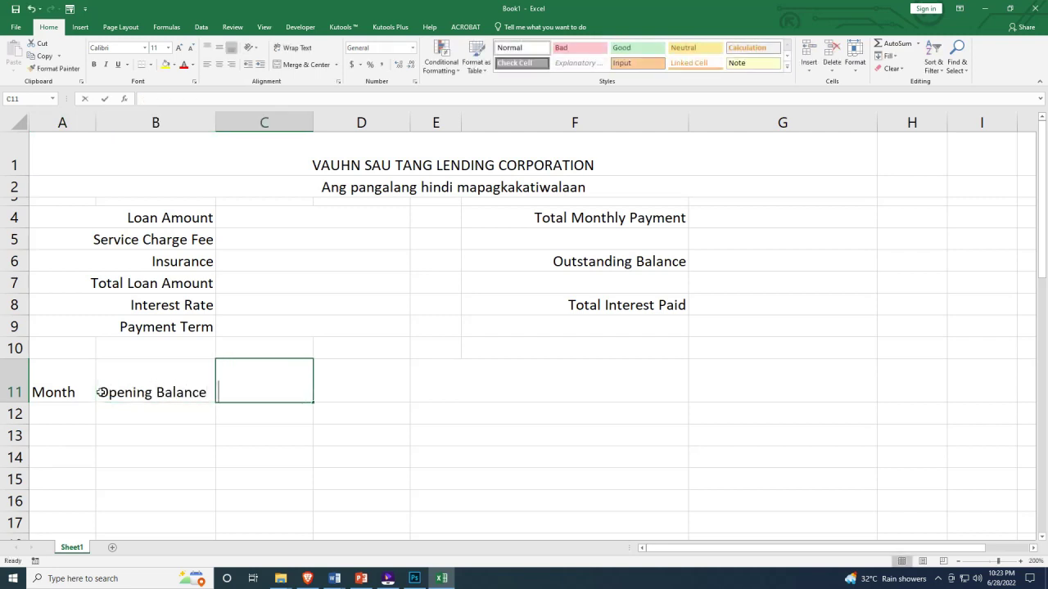
# Enter the headers "Principal" in cell C11 and "Interest" in cell D11
pyautogui.write('Principal')
pyautogui.press('Tab')
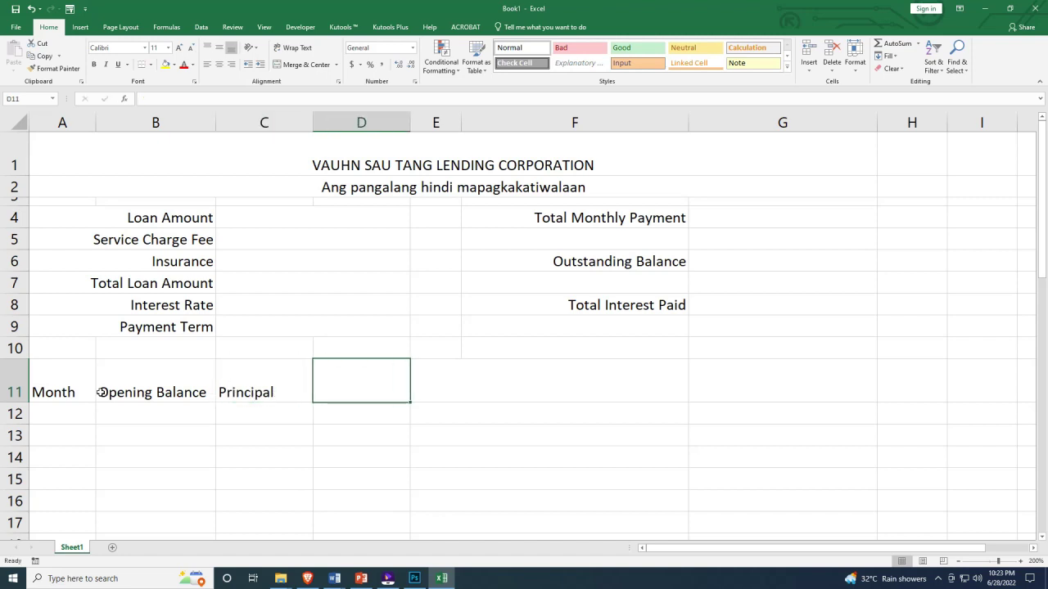
pyautogui.write('Interest')
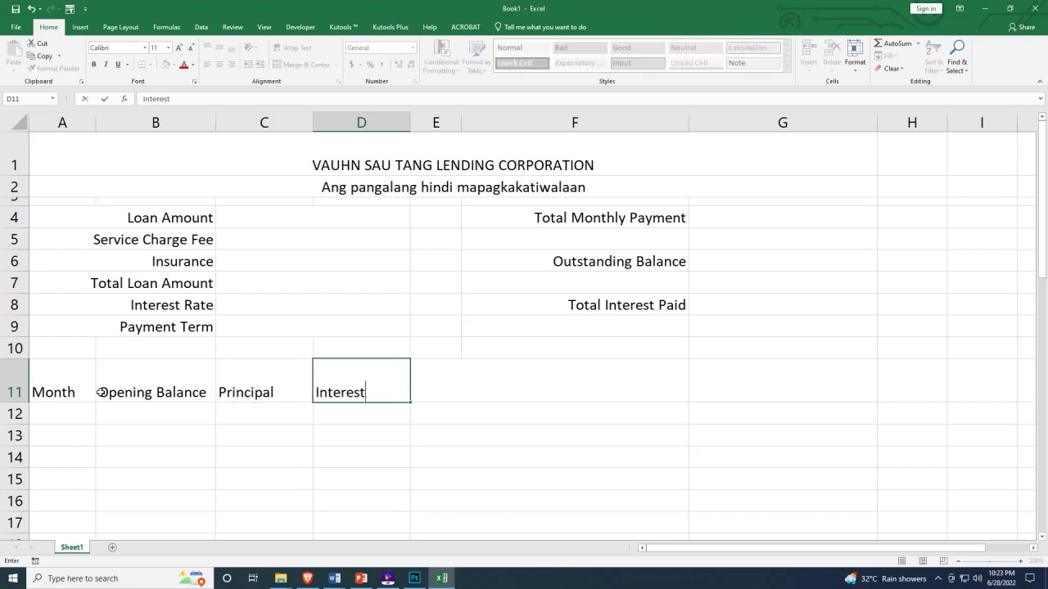
pyautogui.press('Tab')
# Enter the header "Closing Balance" in the merged cell E11
pyautogui.write('Closing Baklan')
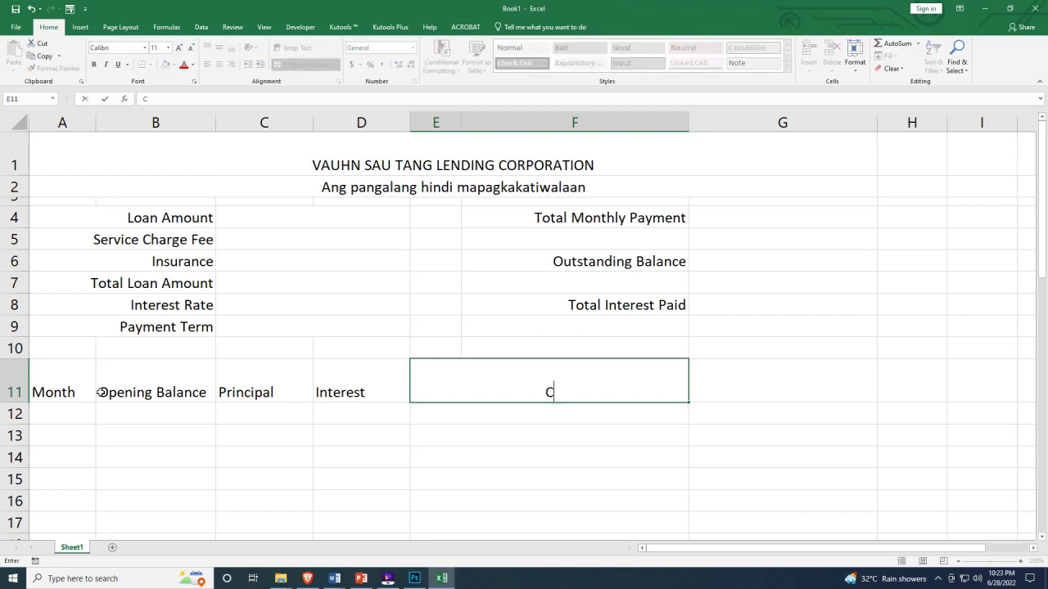
pyautogui.press('BackSpace')
pyautogui.press('BackSpace')
pyautogui.press('BackSpace')
pyautogui.press('BackSpace')
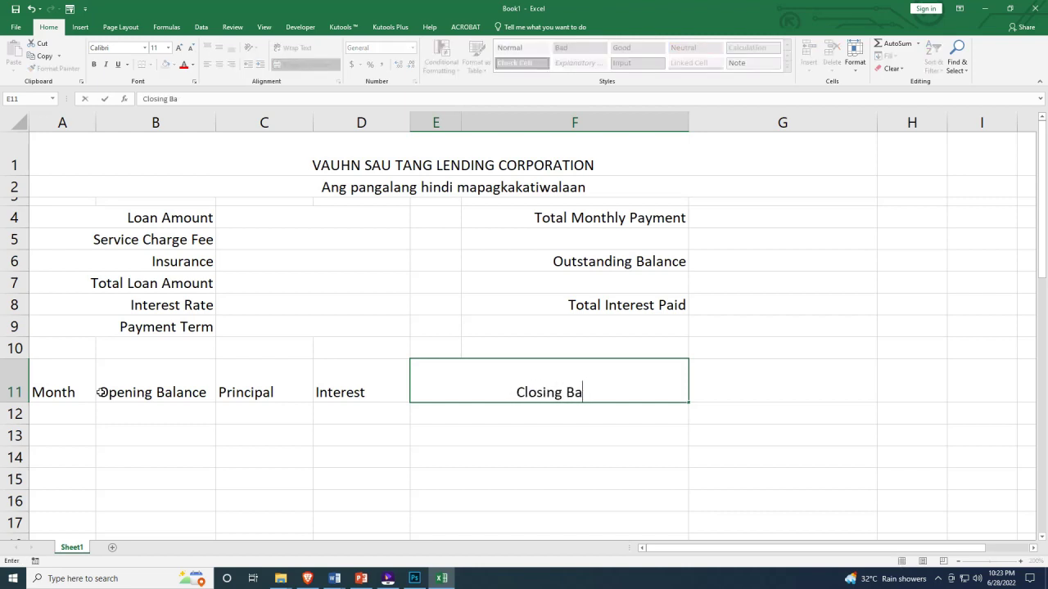
pyautogui.write('lance')
pyautogui.press('Tab')
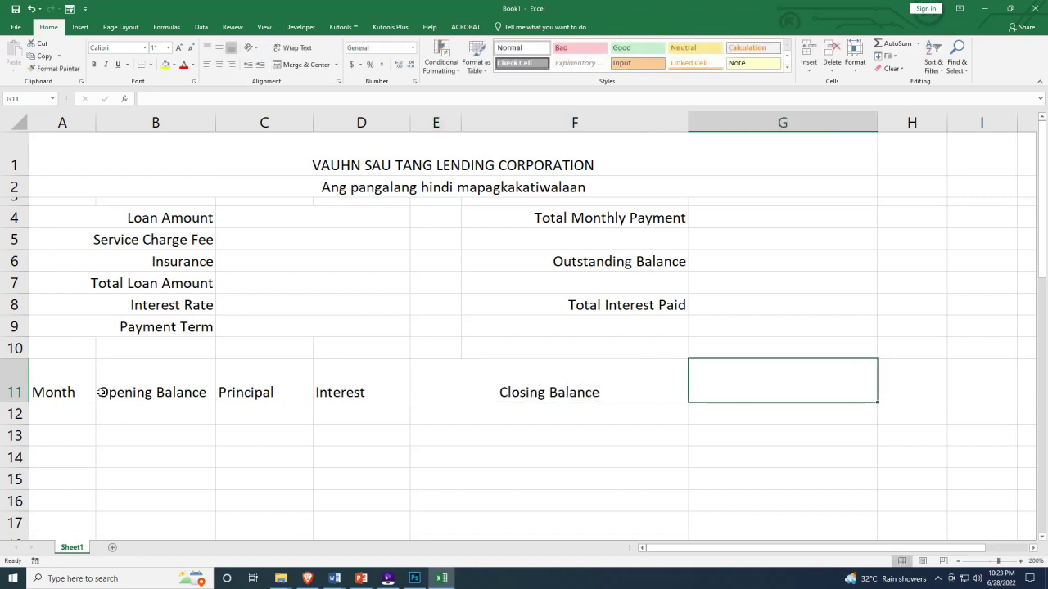
# Enter the header "Monthly Amortization" in cell G11
pyautogui.write('Monthly ')
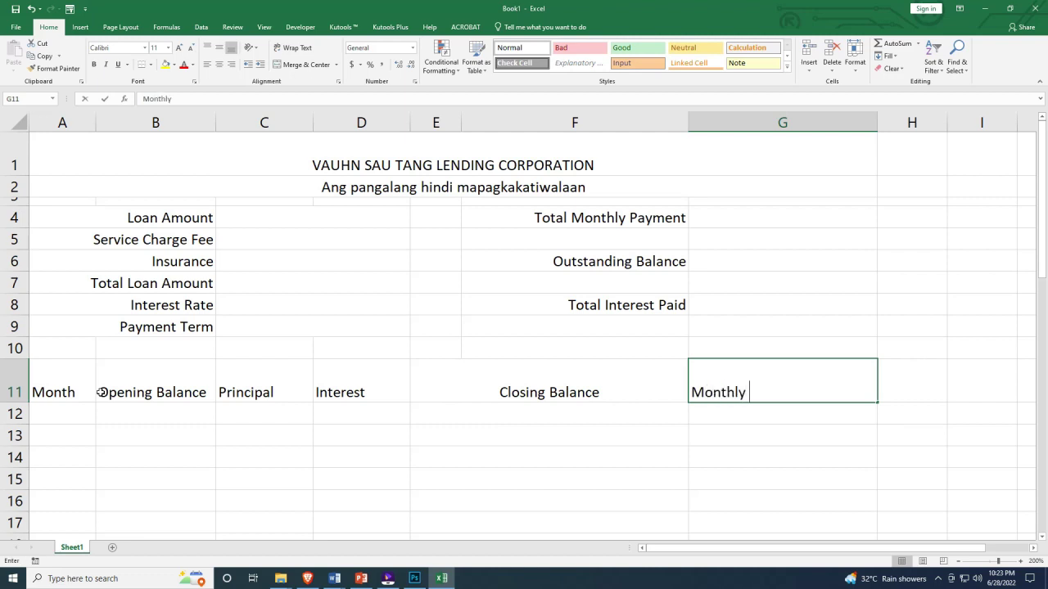
pyautogui.write('Amortization')
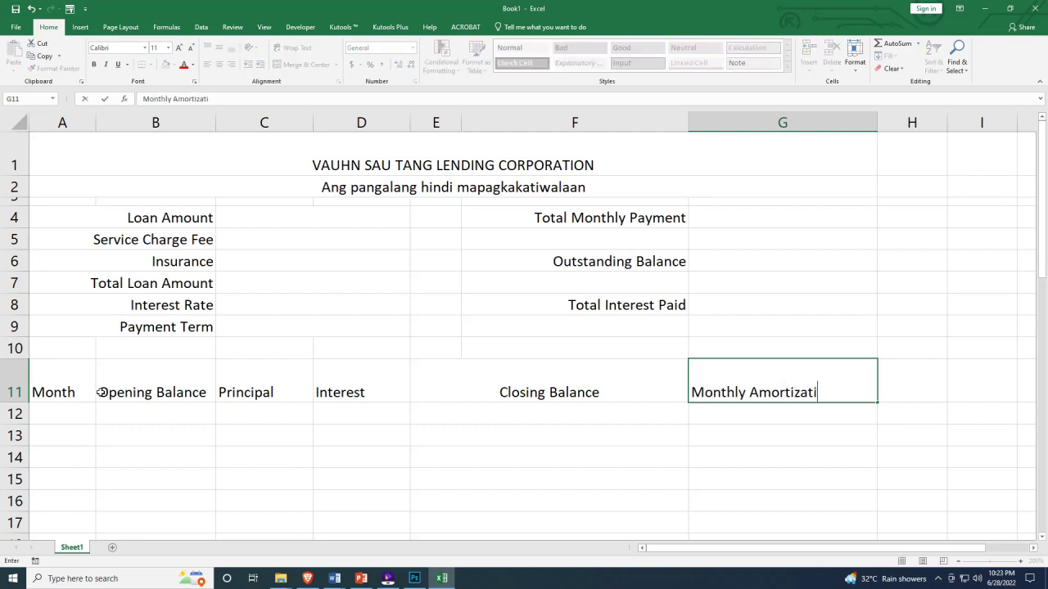
pyautogui.press('Return')
# Center all of row 11 both horizontally and vertically
pyautogui.click(15, 392)
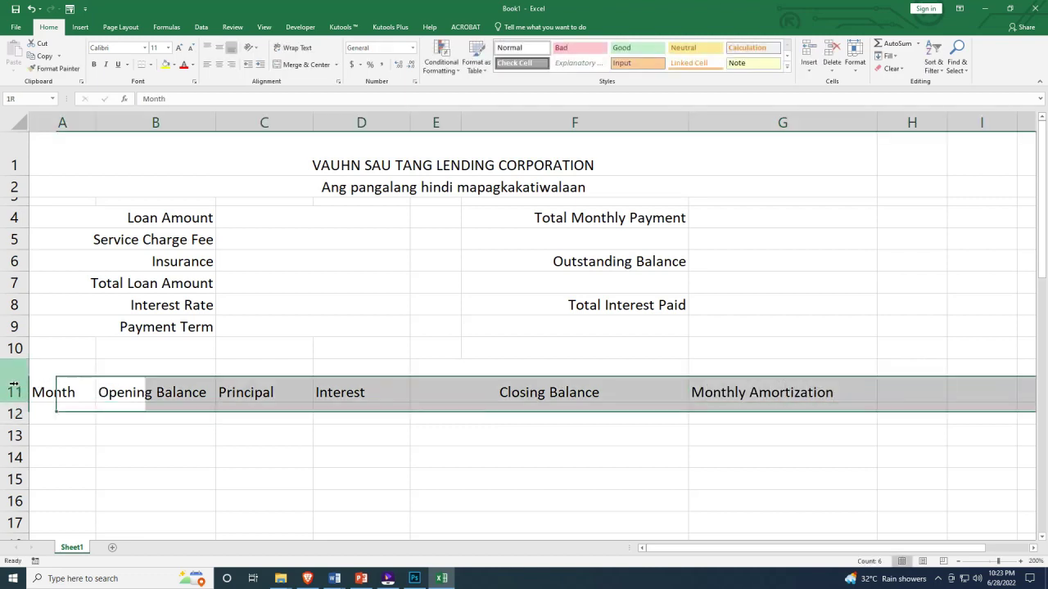
pyautogui.click(218, 64)
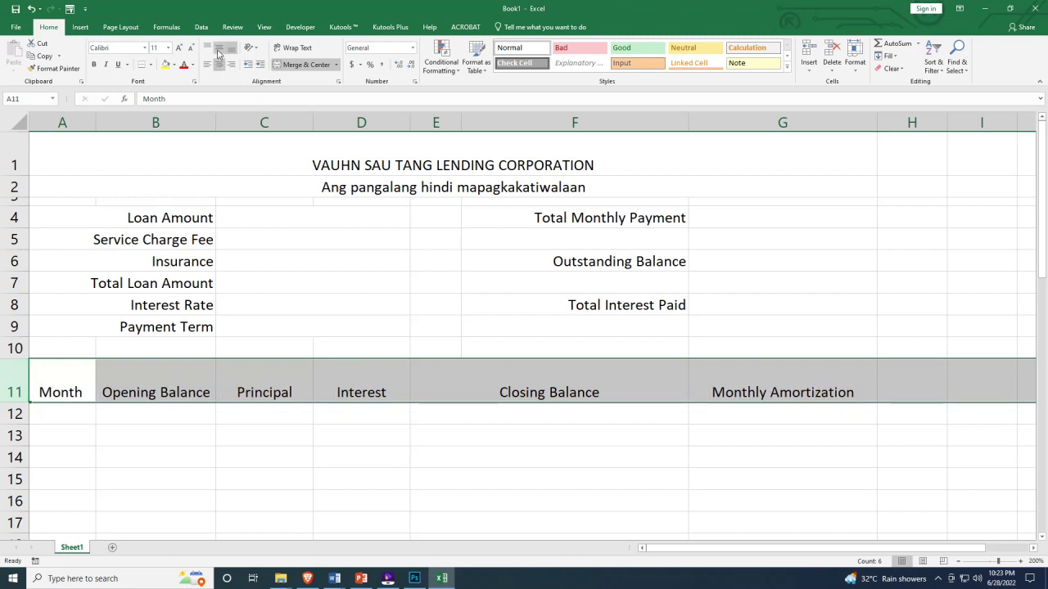
pyautogui.click(218, 50)
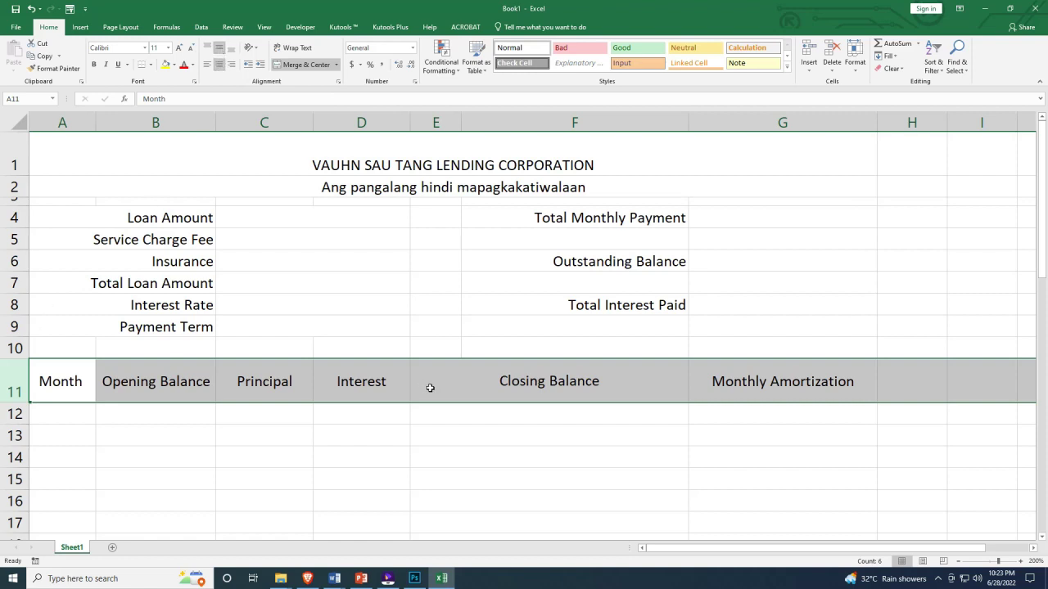
# Review the title, the tagline, the loan detail labels and the row 11 payment table headers cell by cell
pyautogui.click(428, 388)
pyautogui.click(156, 383)
pyautogui.click(61, 381)
pyautogui.click(21, 384)
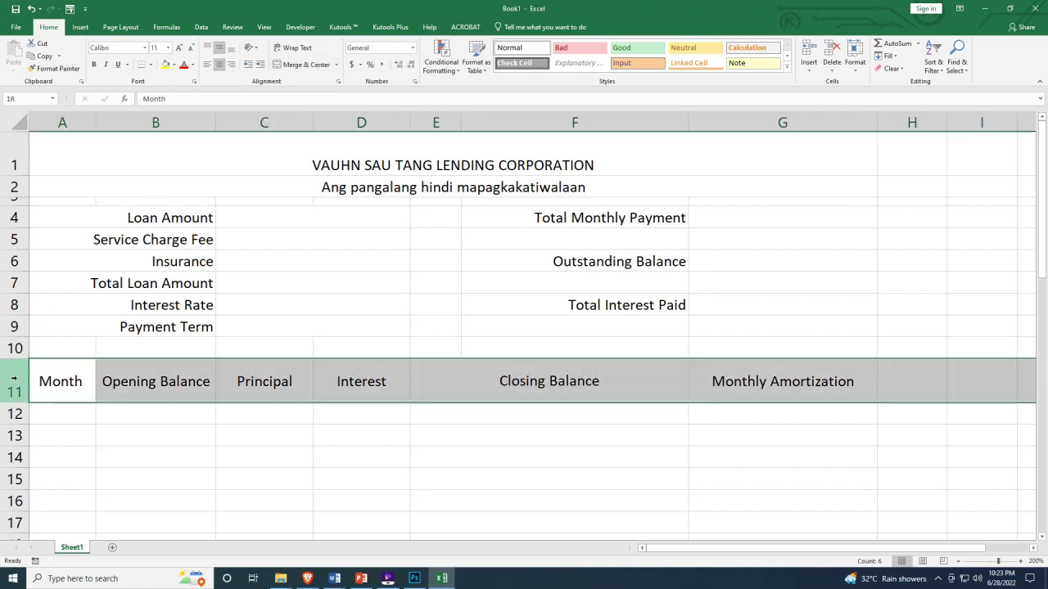
pyautogui.click(774, 372)
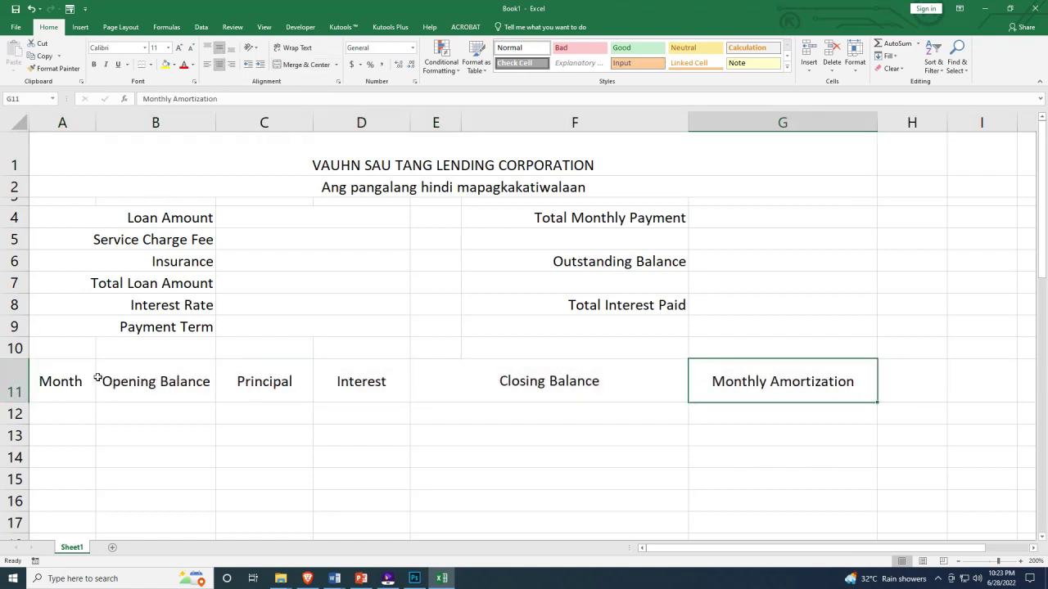
pyautogui.moveTo(61, 382); pyautogui.dragTo(699, 385)
pyautogui.click(435, 304)
pyautogui.click(449, 178)
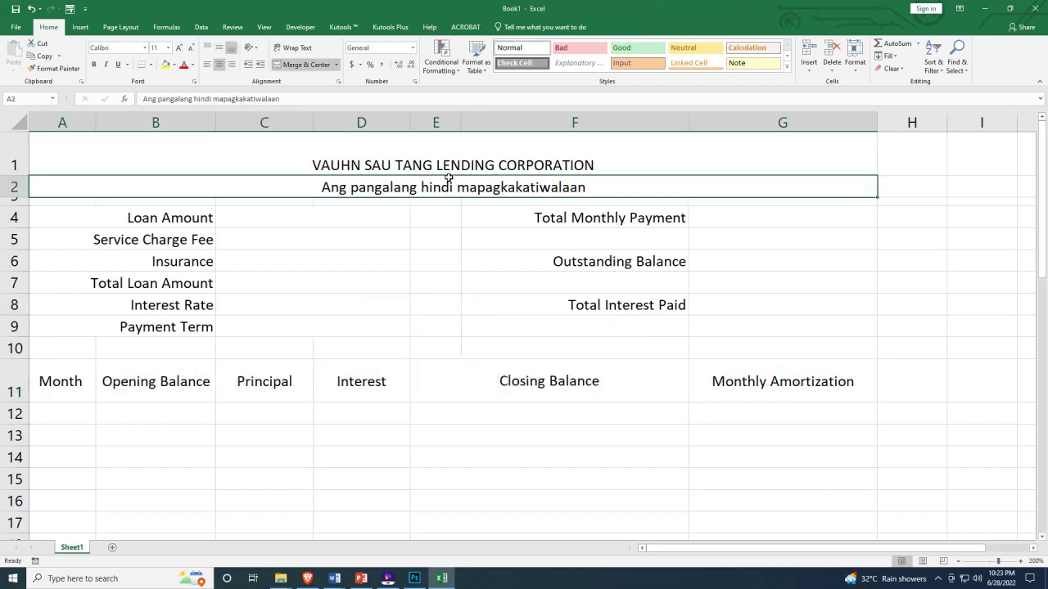
pyautogui.click(446, 159)
pyautogui.click(144, 218)
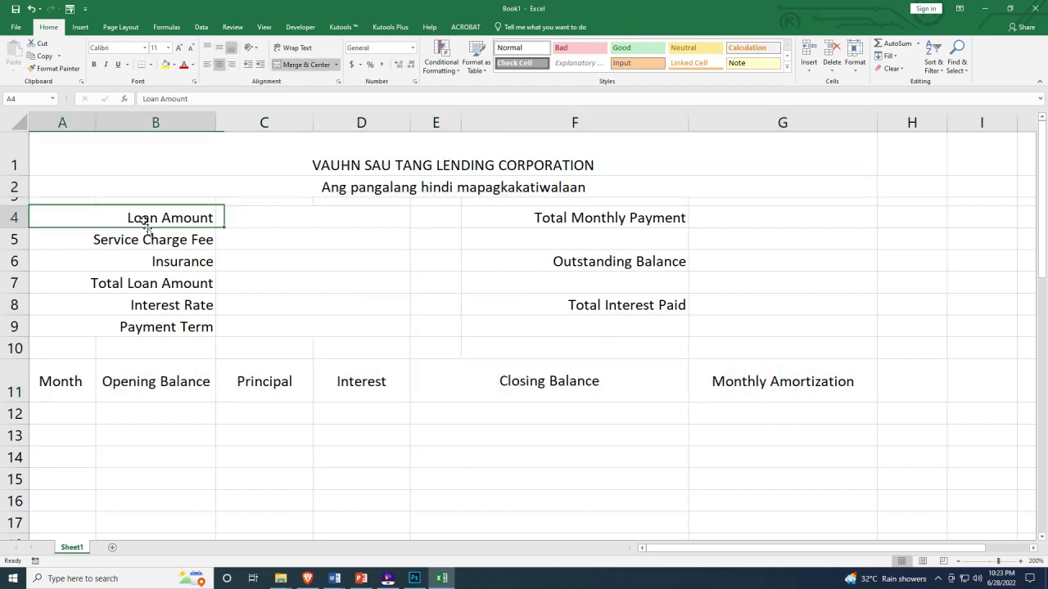
pyautogui.click(148, 240)
pyautogui.click(160, 262)
pyautogui.click(173, 285)
pyautogui.click(172, 304)
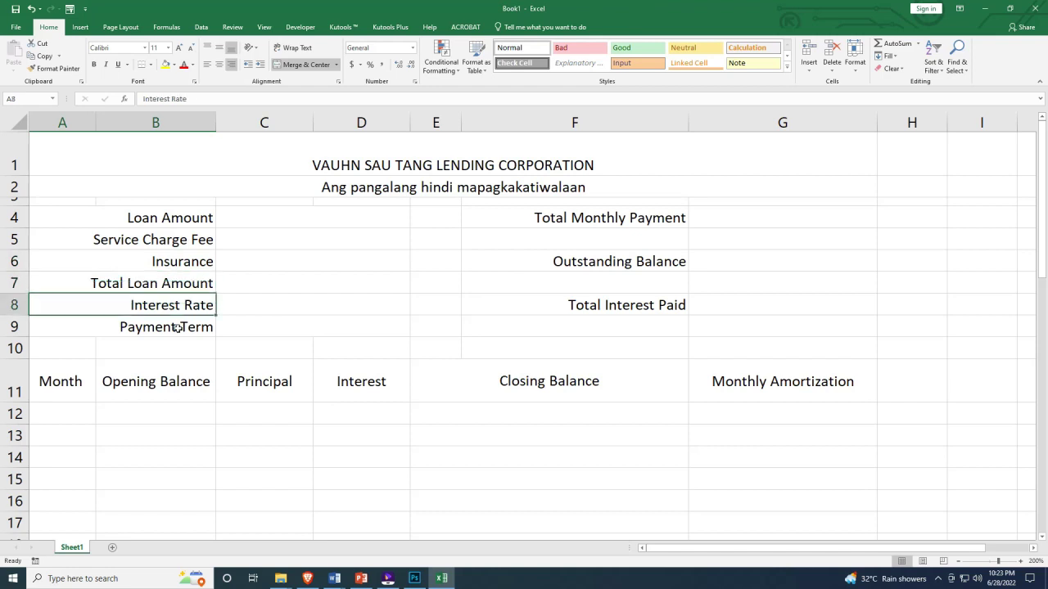
pyautogui.click(175, 327)
pyautogui.click(88, 378)
pyautogui.click(163, 381)
pyautogui.click(264, 381)
pyautogui.click(361, 382)
pyautogui.click(495, 387)
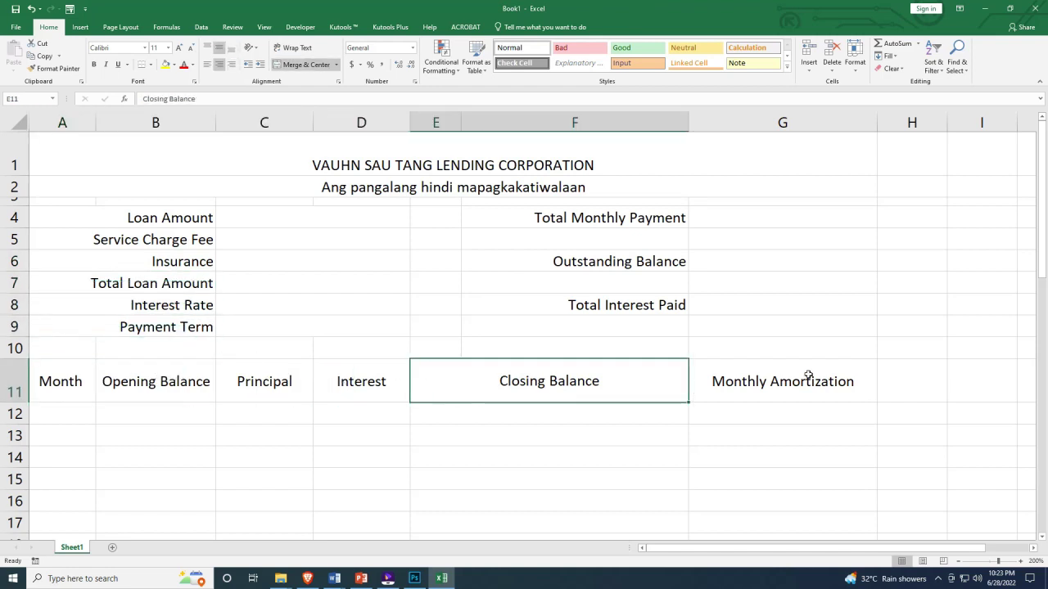
pyautogui.click(807, 374)
# Make the corporation title in row 1 bold
pyautogui.click(360, 154)
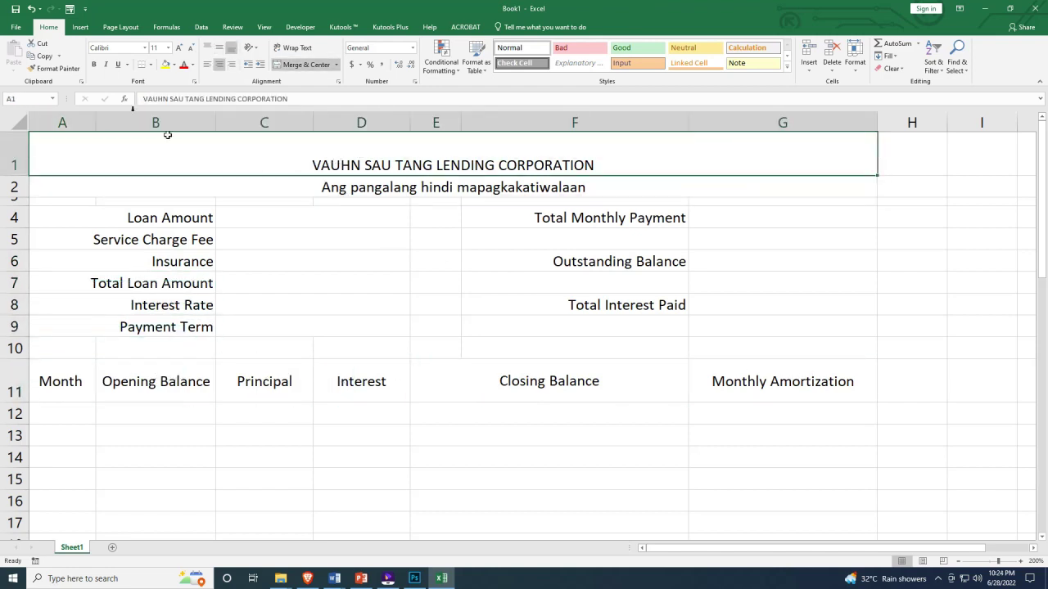
pyautogui.click(94, 65)
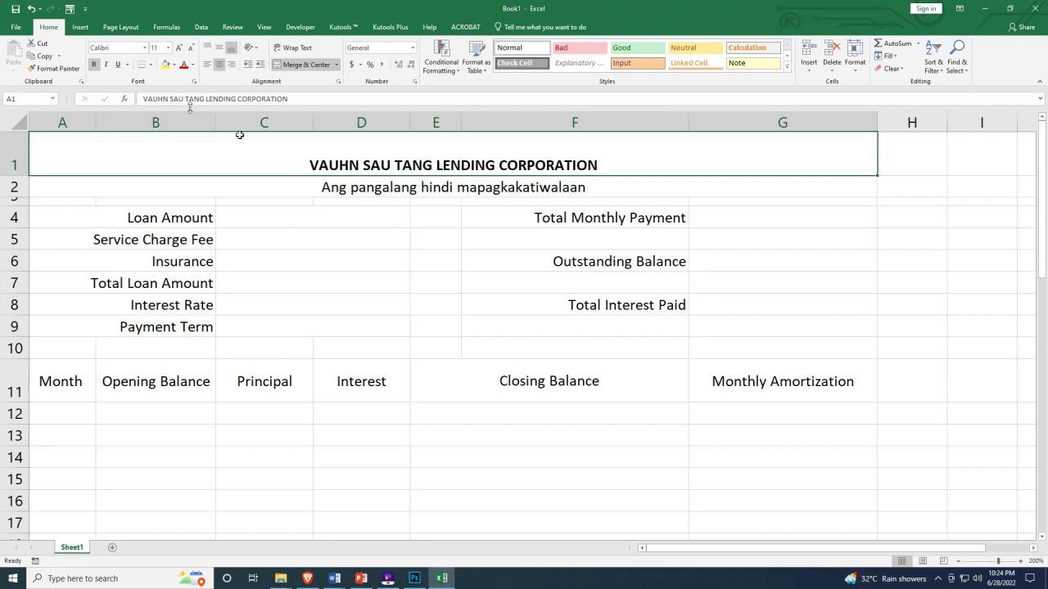
pyautogui.click(168, 48)
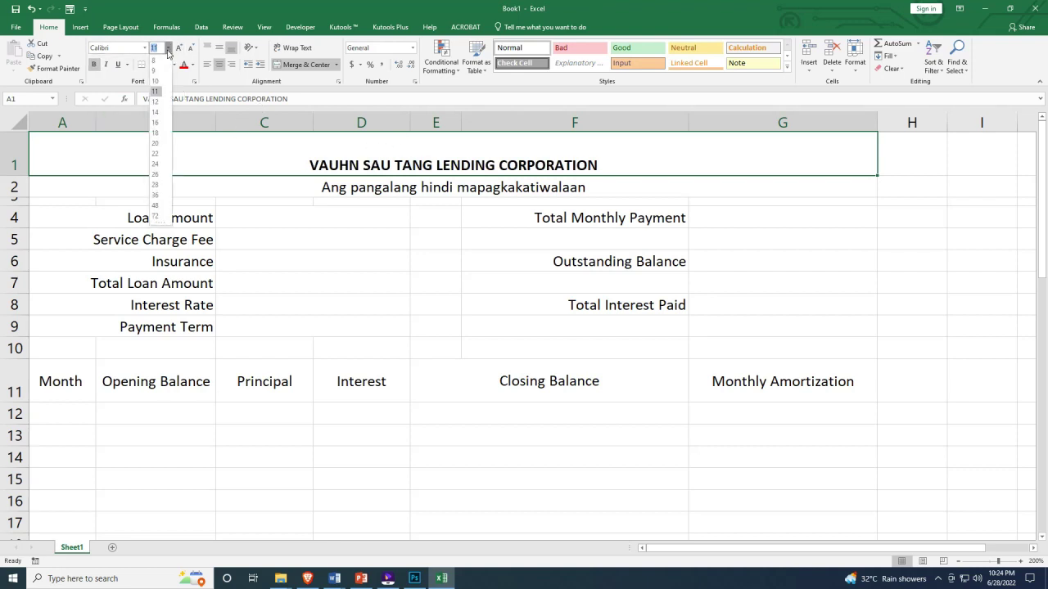
pyautogui.click(210, 25)
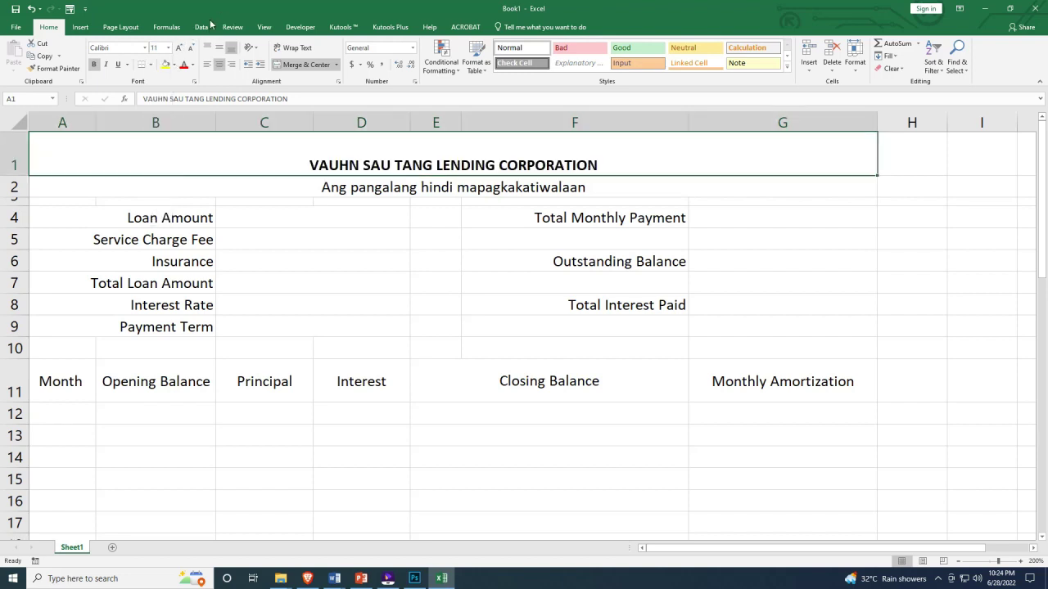
pyautogui.click(168, 48)
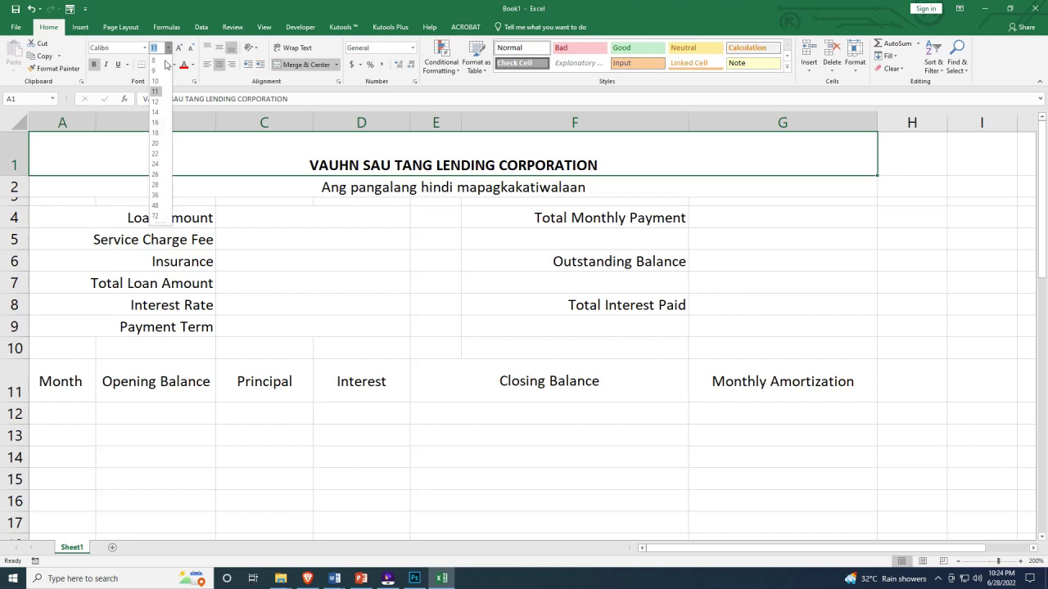
pyautogui.click(156, 164)
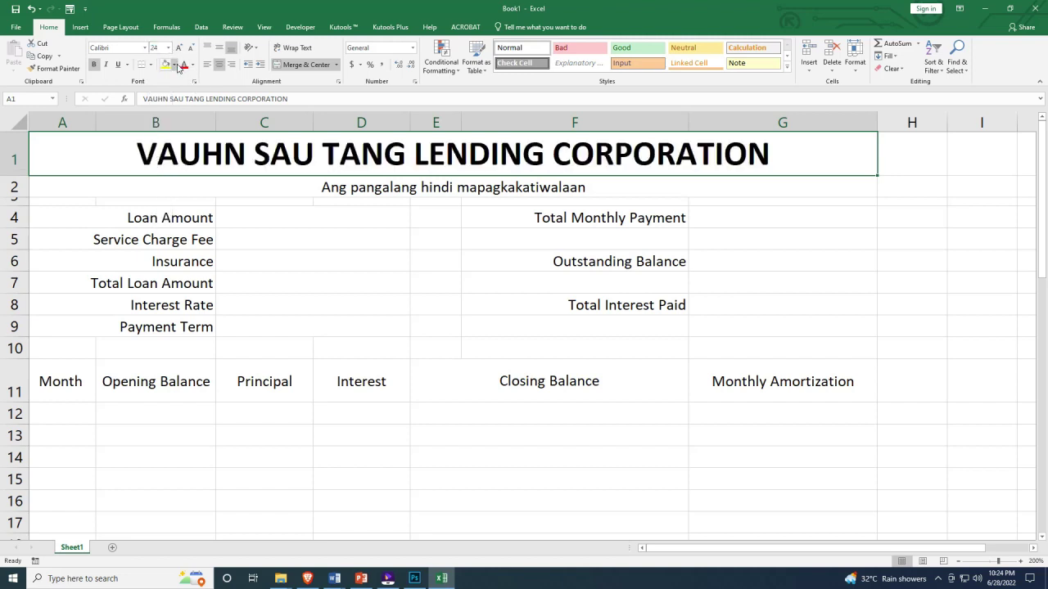
pyautogui.hotkey('ctrl', 'z')
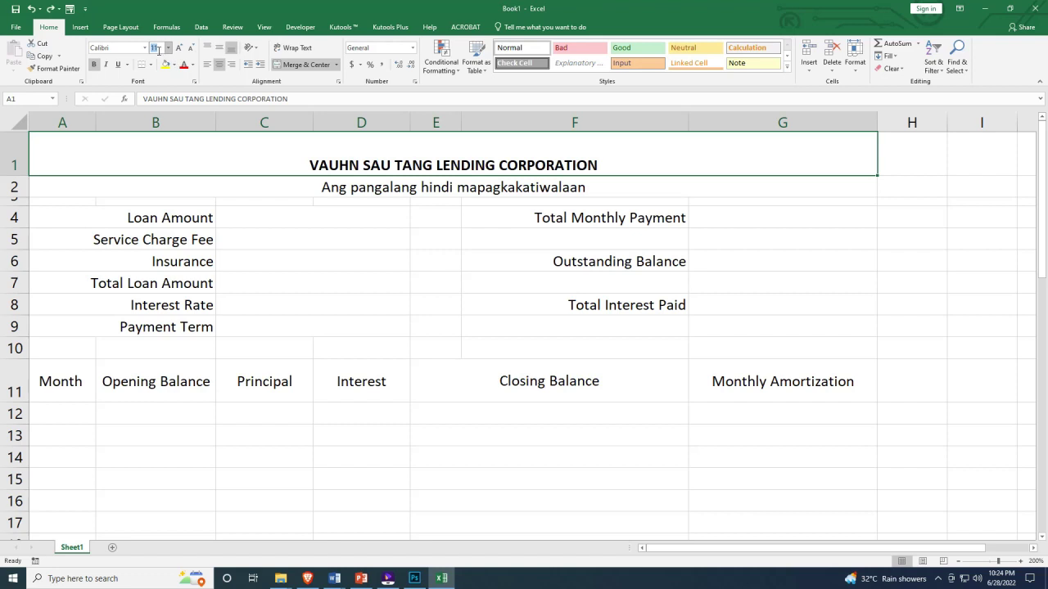
# Set the font size of the corporation title in row 1 to 24
pyautogui.write('24')
pyautogui.press('Return')
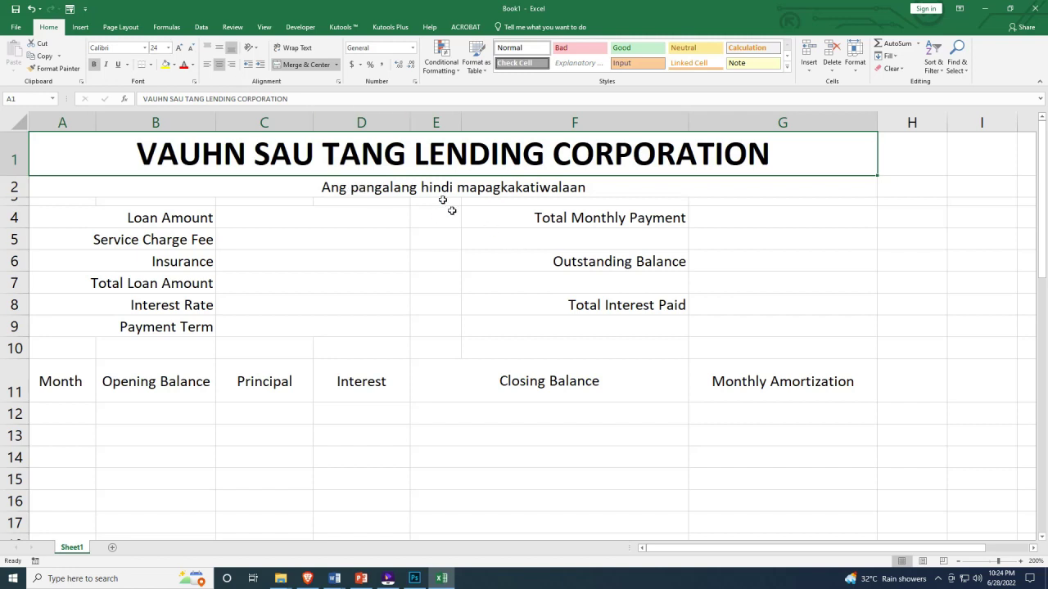
# Give the corporation title in row 1 a dark green fill and white font color
pyautogui.click(174, 65)
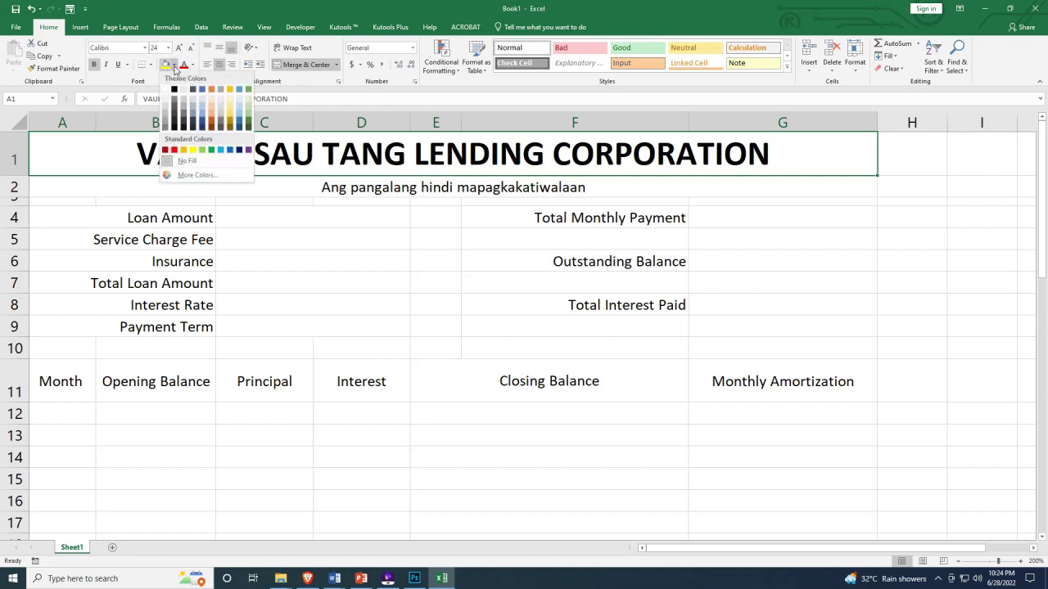
pyautogui.click(249, 127)
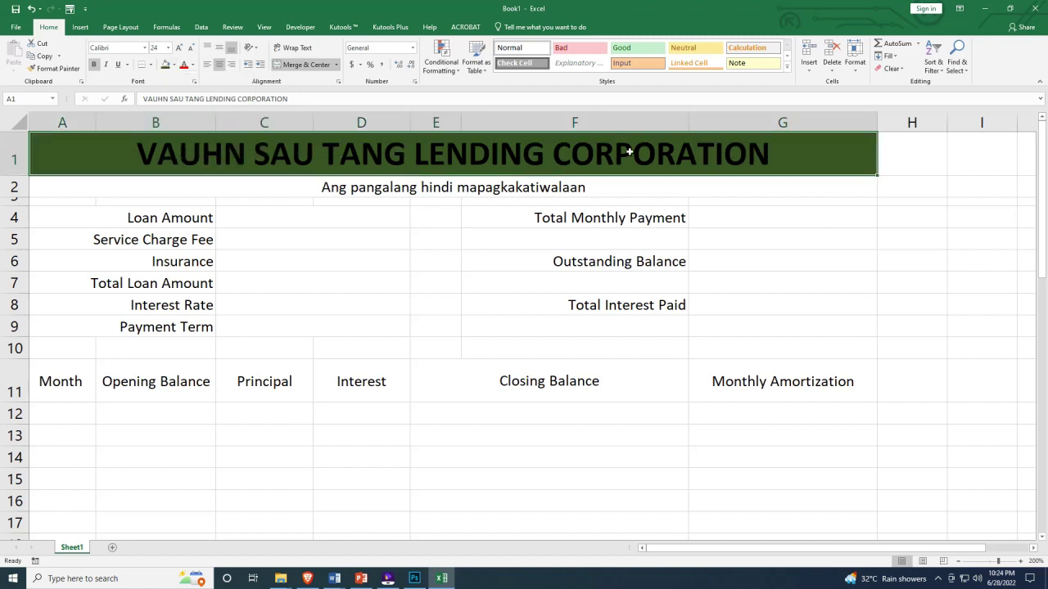
pyautogui.click(193, 65)
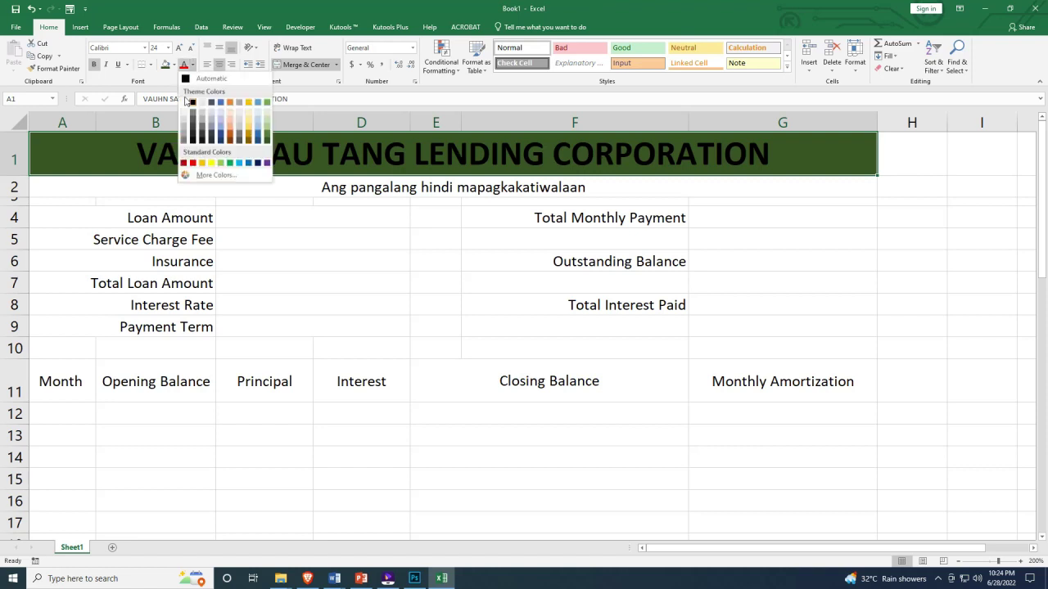
pyautogui.click(185, 101)
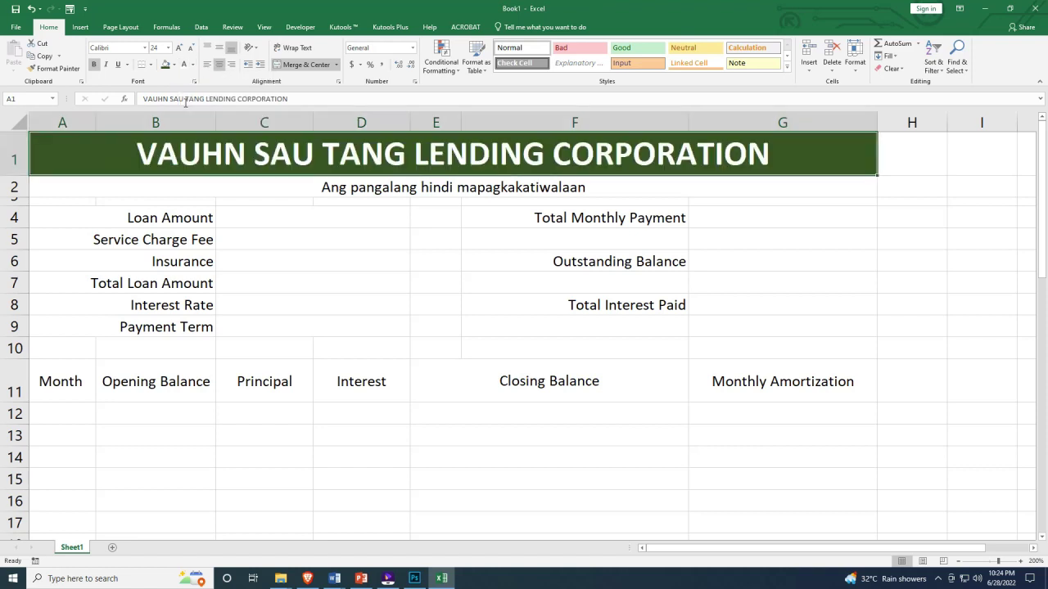
# Fill the tagline cell in row 2 with the standard orange color
pyautogui.click(67, 194)
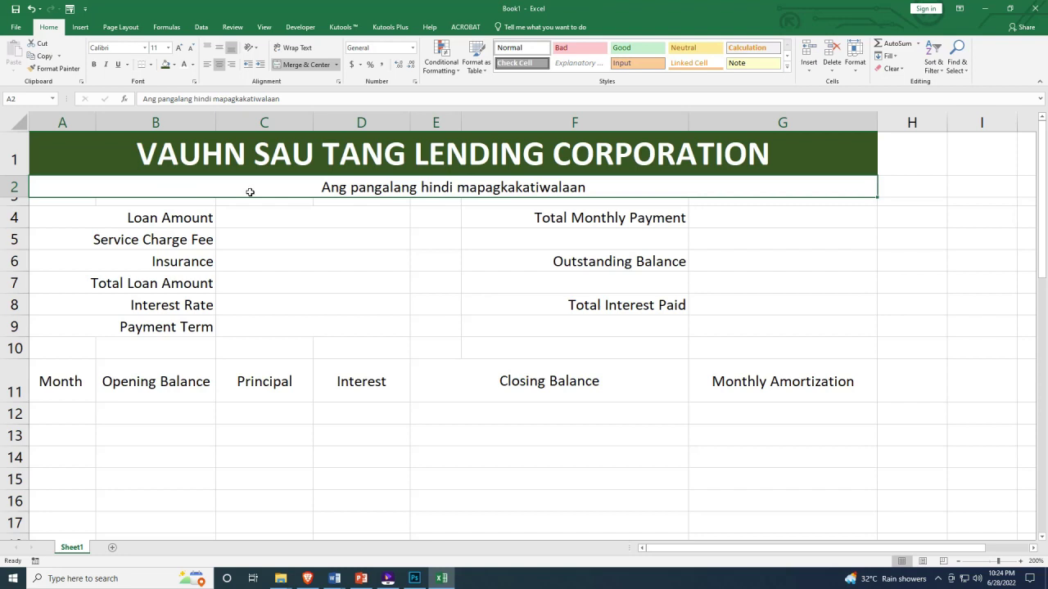
pyautogui.click(174, 65)
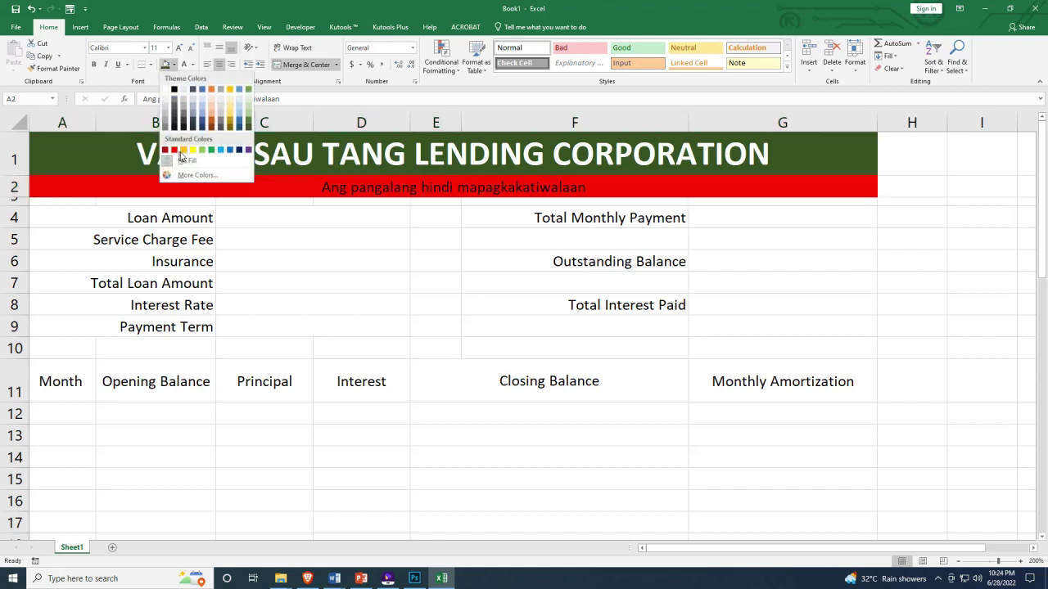
pyautogui.click(183, 151)
pyautogui.click(247, 242)
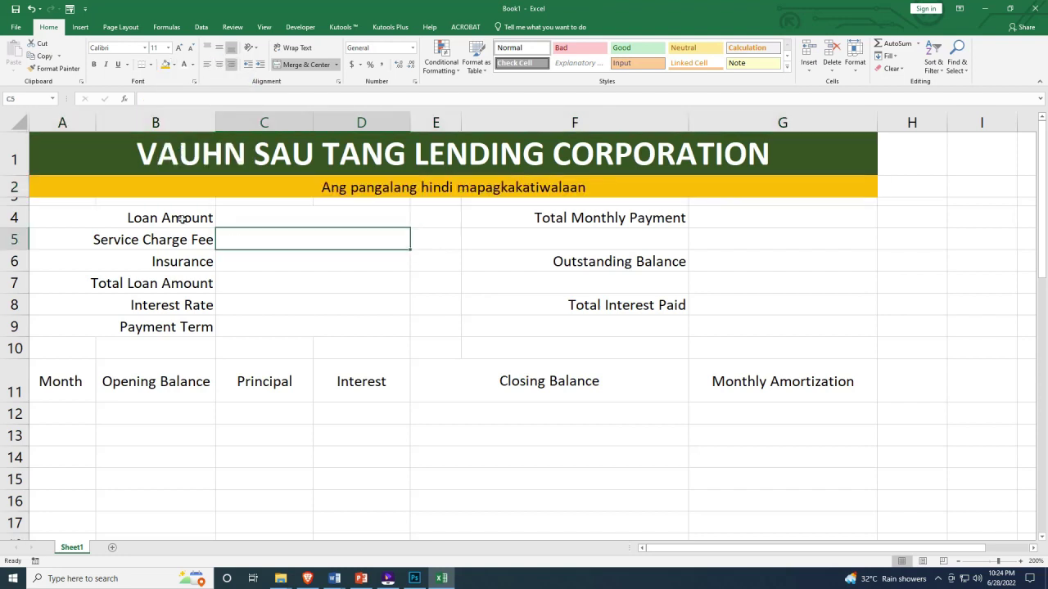
# Fill the loan detail labels in A4:B9 and the Total Monthly Payment label in F4 with light green
pyautogui.moveTo(73, 216); pyautogui.dragTo(88, 326)
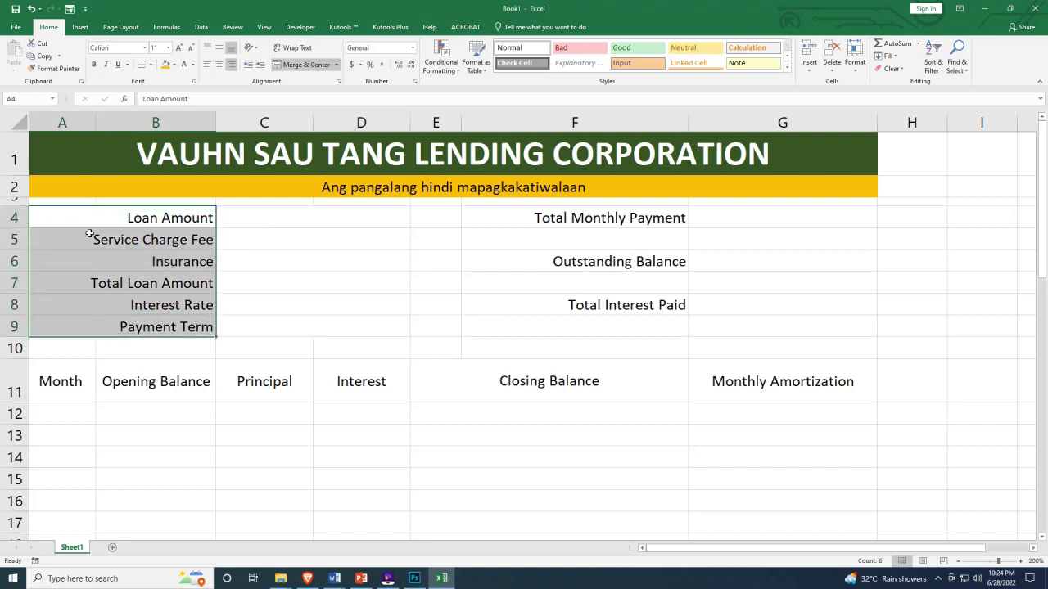
pyautogui.click(174, 64)
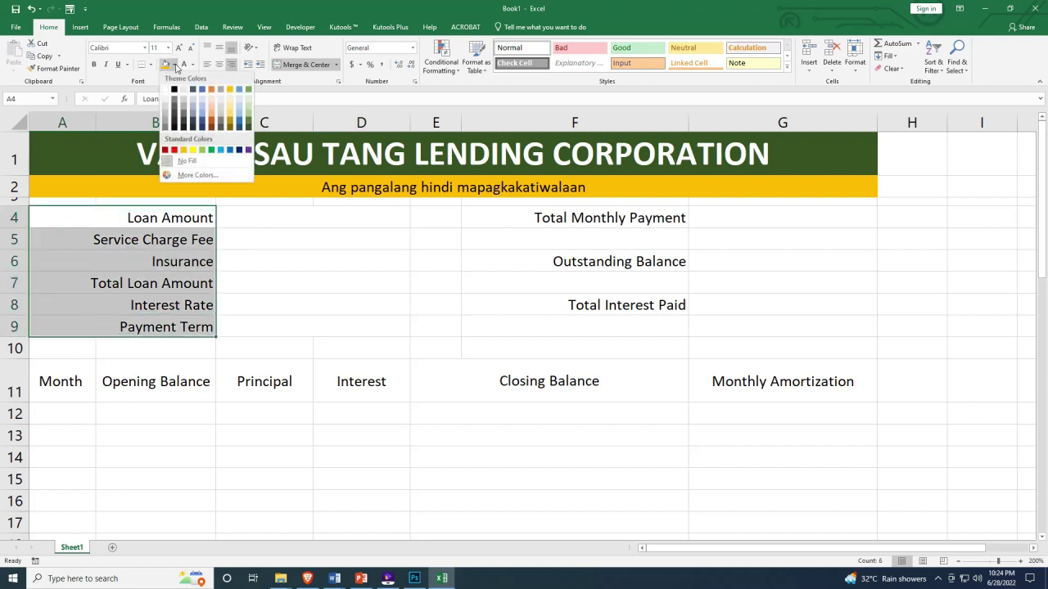
pyautogui.click(204, 151)
pyautogui.click(576, 219)
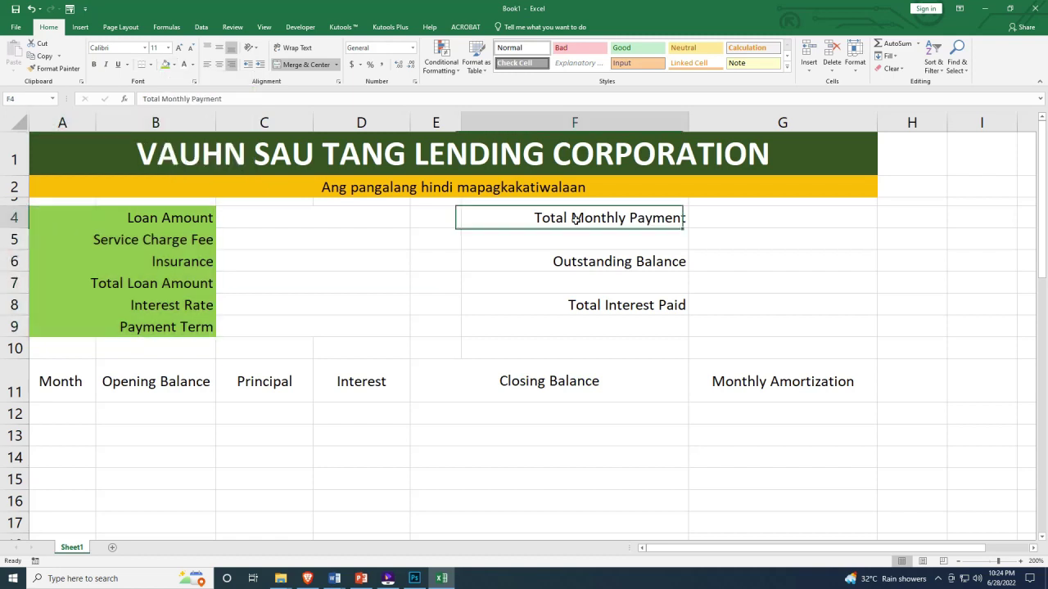
pyautogui.click(166, 64)
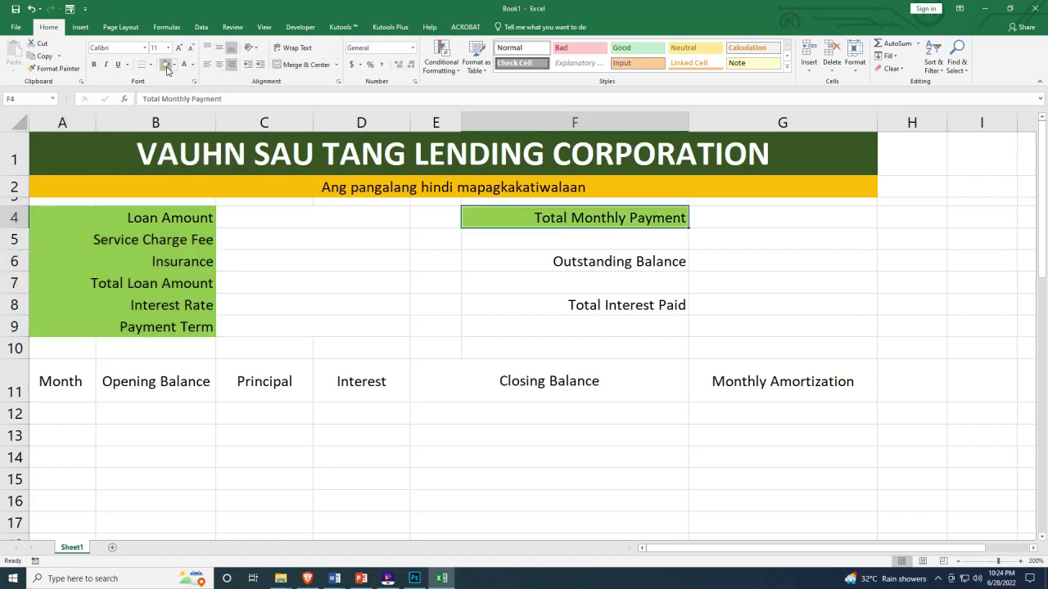
pyautogui.click(604, 261)
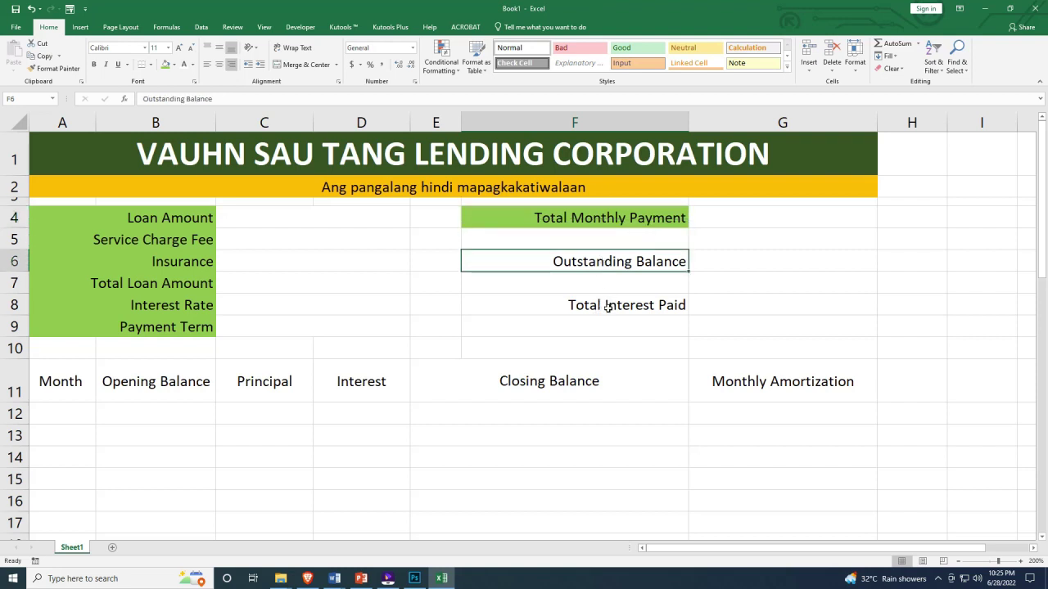
pyautogui.keyDown('ctrl'); pyautogui.click(606, 306); pyautogui.keyUp('ctrl')
pyautogui.click(165, 64)
pyautogui.click(556, 264)
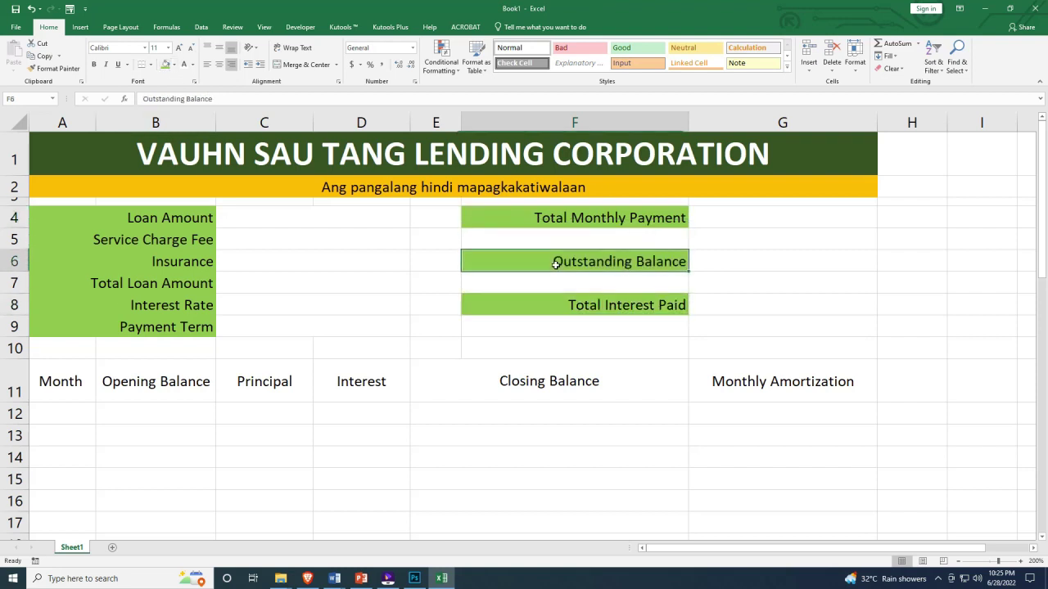
pyautogui.hotkey('ctrl', 'z')
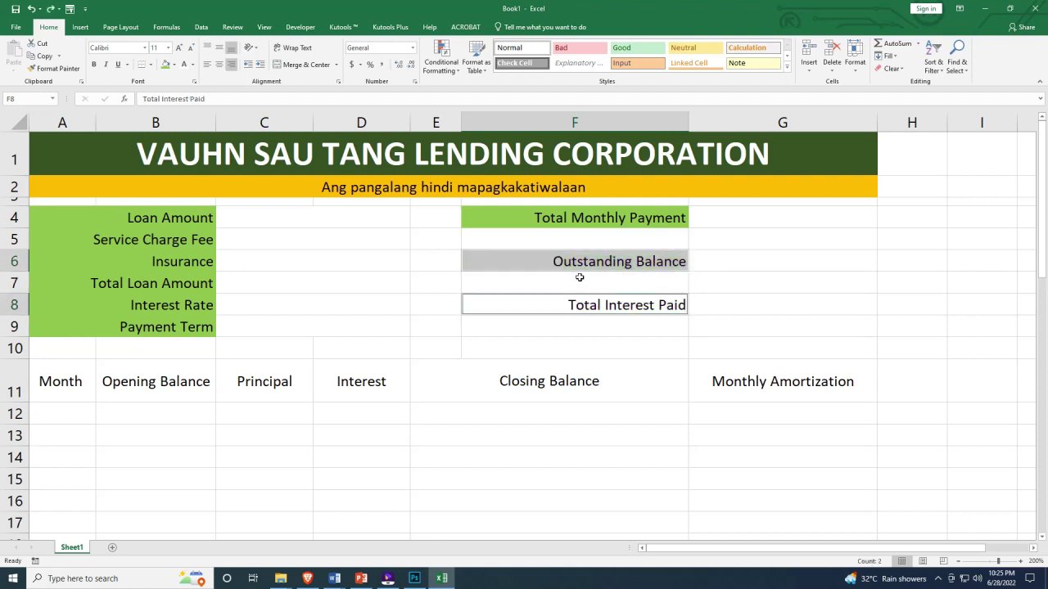
pyautogui.click(598, 262)
pyautogui.click(589, 285)
pyautogui.click(589, 301)
pyautogui.click(595, 263)
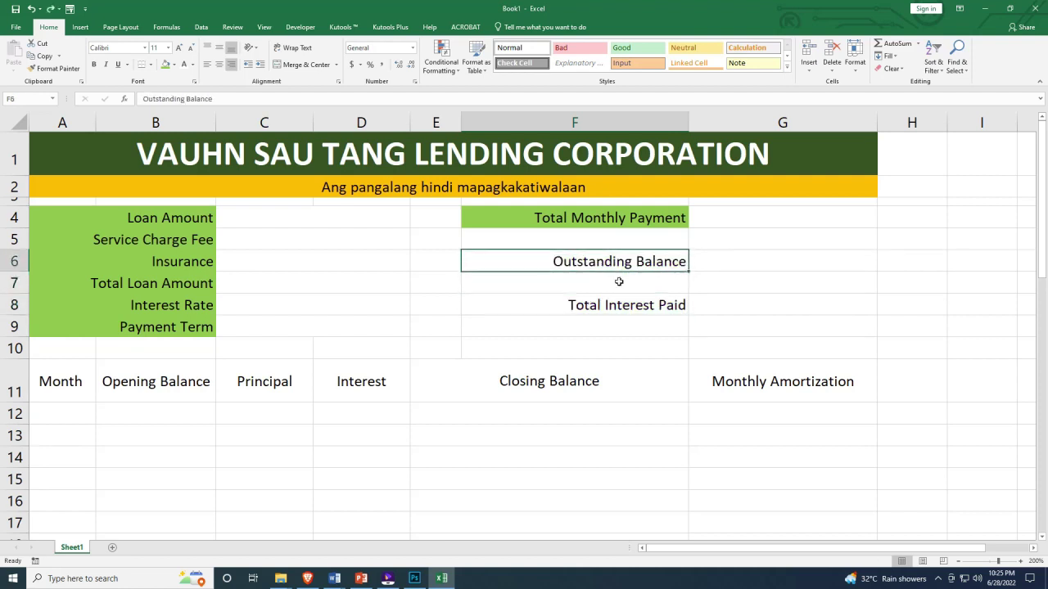
pyautogui.click(642, 309)
pyautogui.click(655, 258)
pyautogui.click(643, 283)
pyautogui.click(640, 301)
pyautogui.click(641, 261)
pyautogui.click(625, 305)
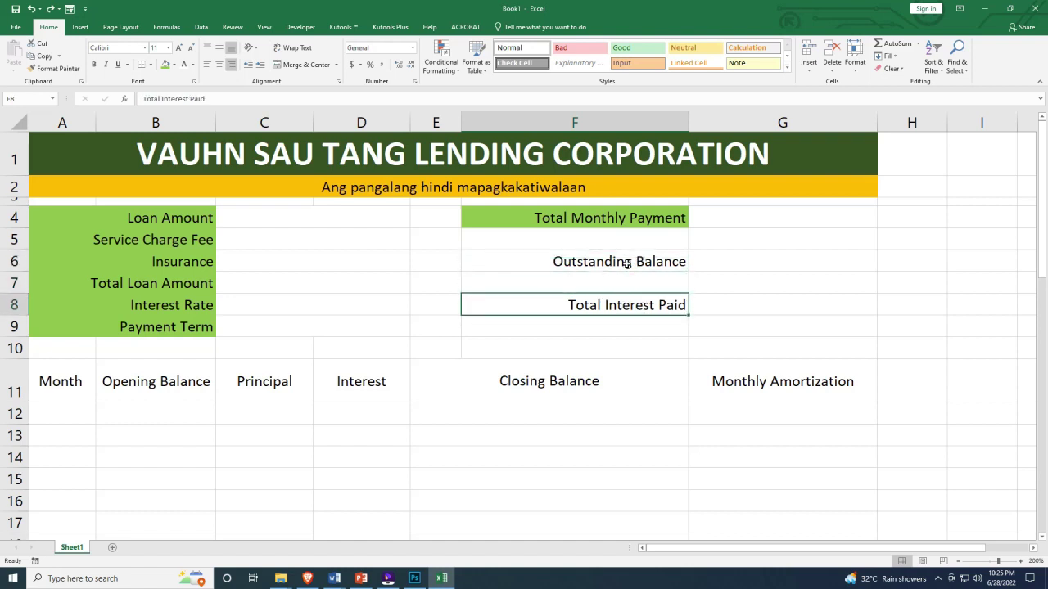
pyautogui.click(627, 263)
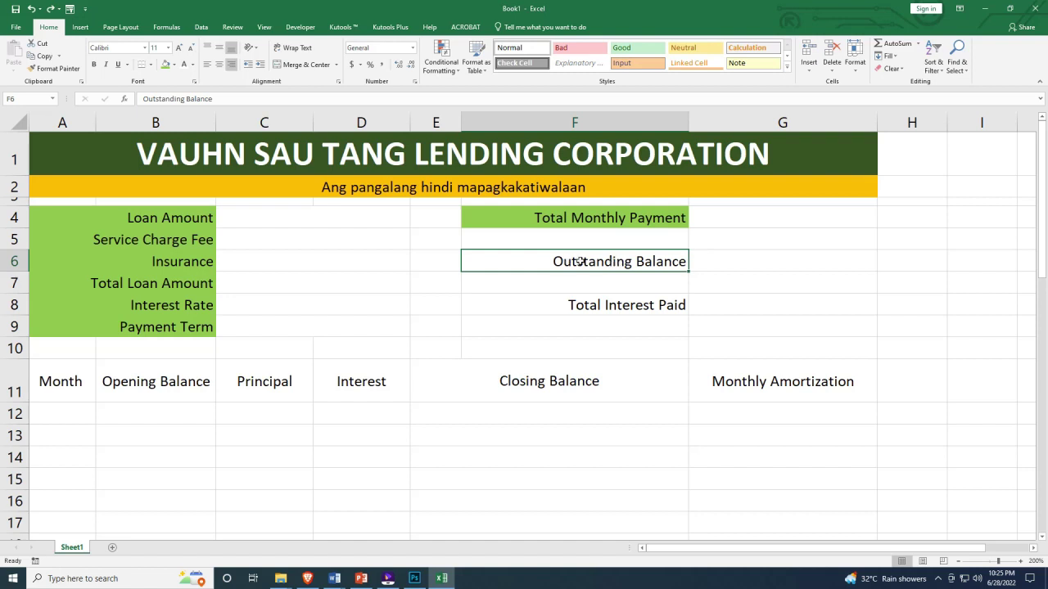
pyautogui.keyDown('ctrl'); pyautogui.click(602, 304); pyautogui.keyUp('ctrl')
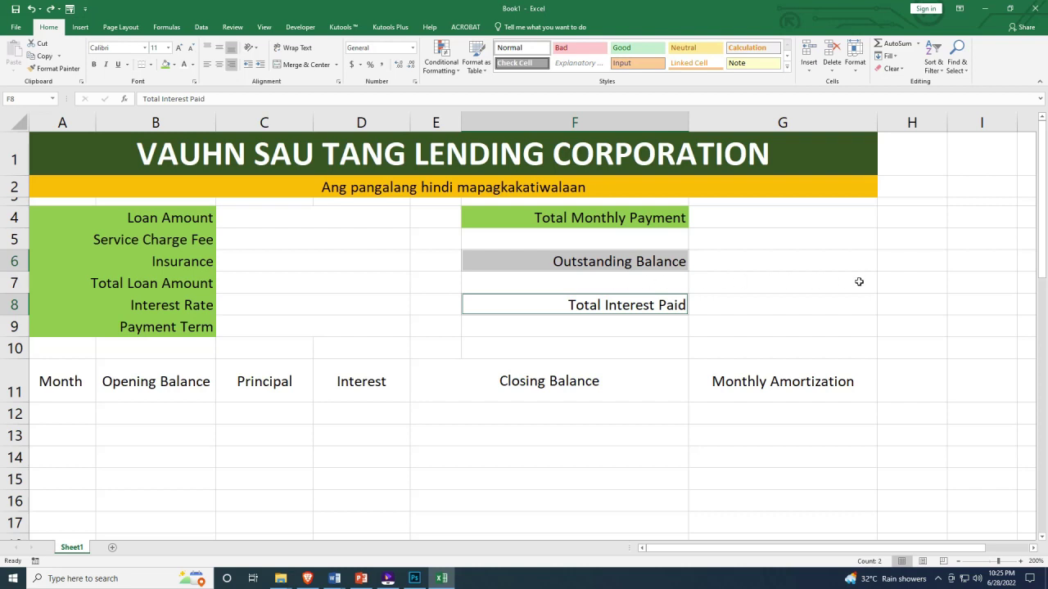
pyautogui.click(627, 262)
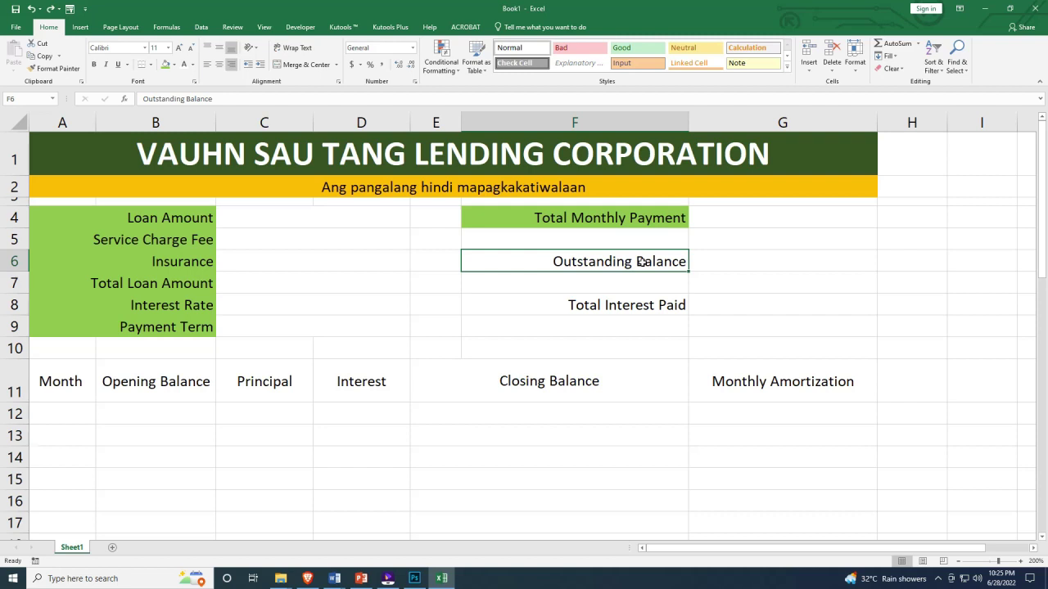
pyautogui.click(643, 307)
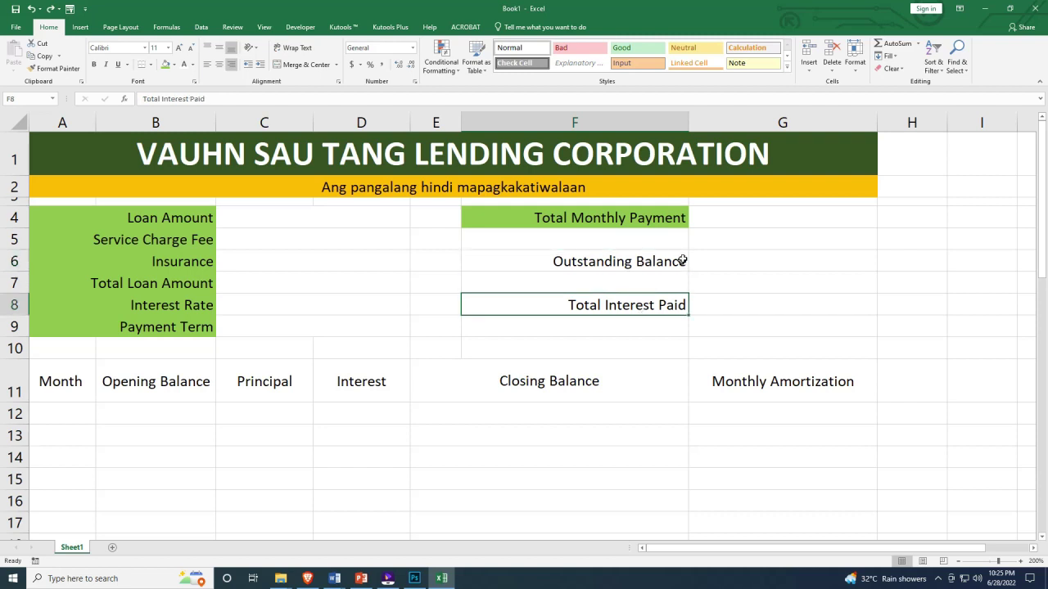
# Fill the Outstanding Balance and Total Interest Paid labels in F6 and F8 with light green together
pyautogui.click(644, 260)
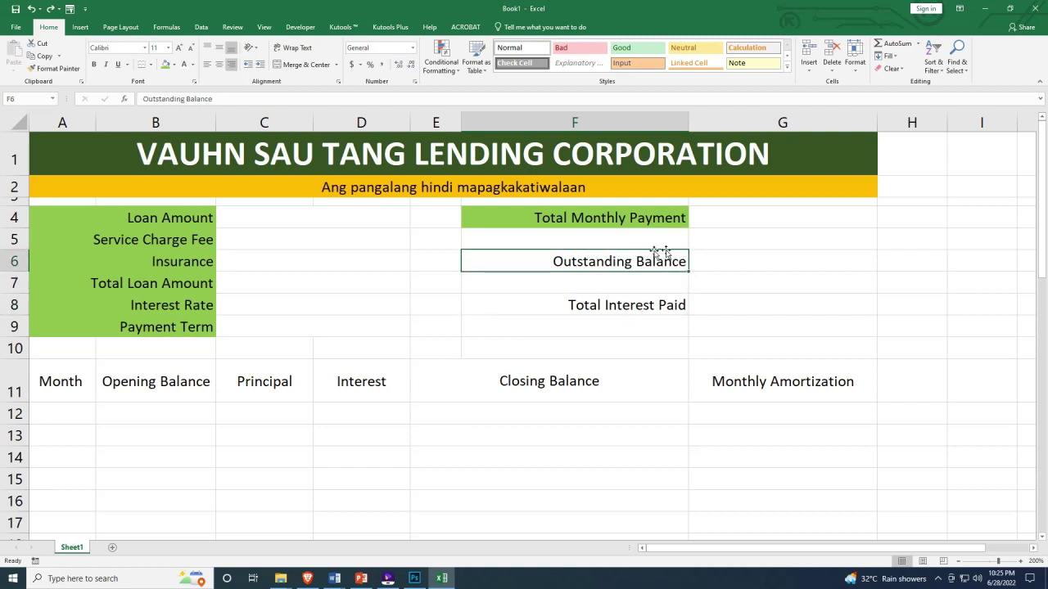
pyautogui.keyDown('ctrl'); pyautogui.click(624, 303); pyautogui.keyUp('ctrl')
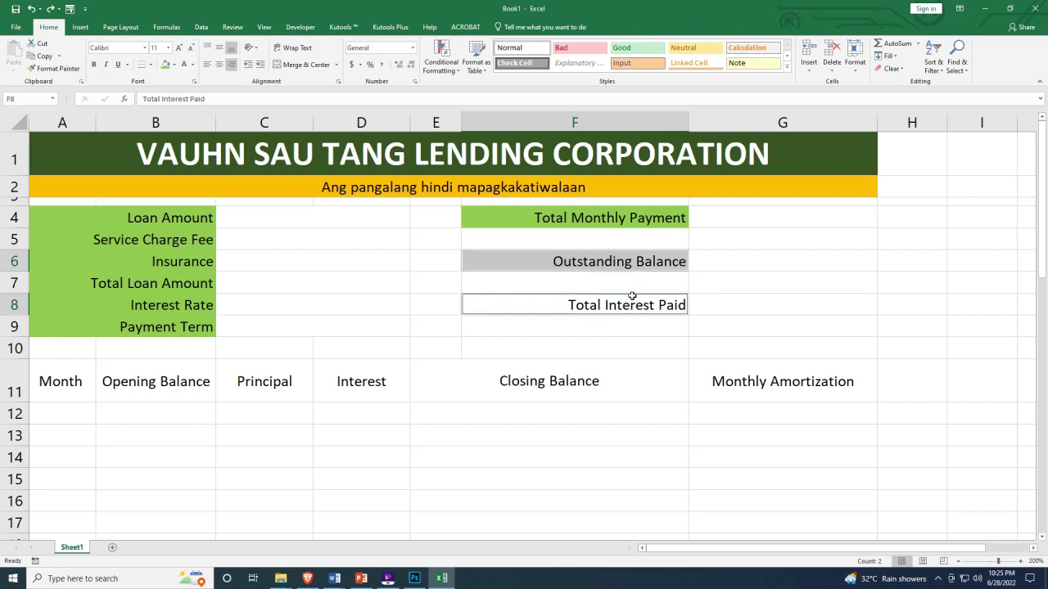
pyautogui.click(165, 64)
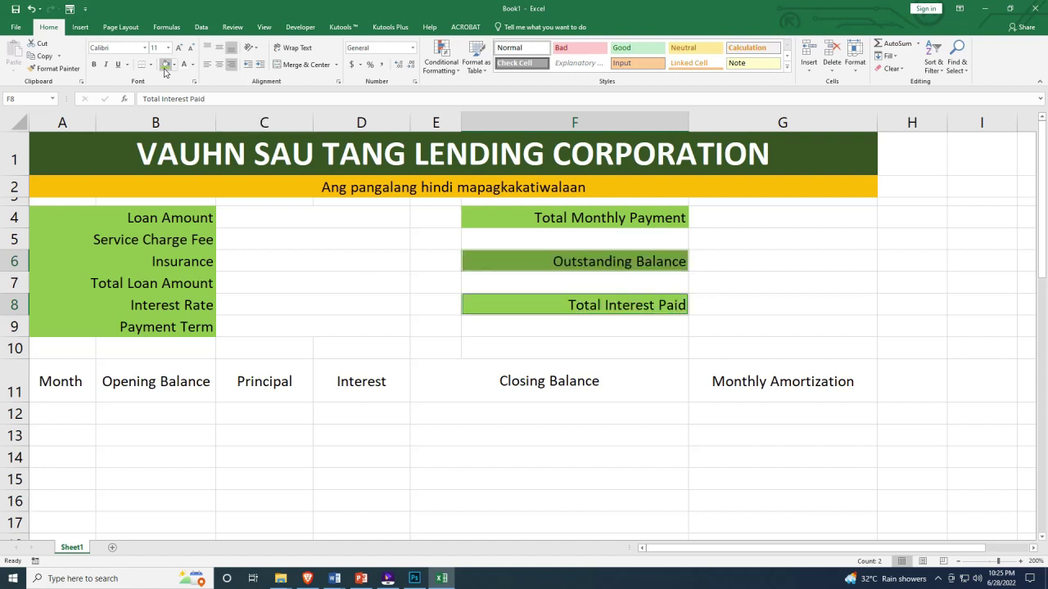
pyautogui.click(524, 268)
pyautogui.click(423, 232)
# Apply all borders to the loan details in A4:D9 and to the summary rows F4:G4, F6:G6 and F8:G8
pyautogui.click(150, 215)
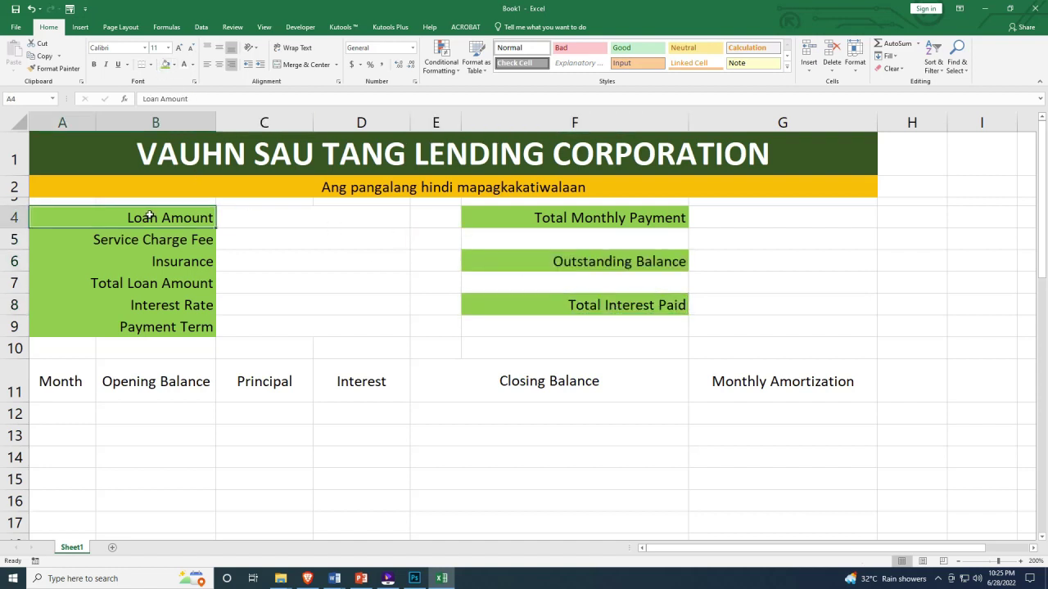
pyautogui.moveTo(150, 216); pyautogui.dragTo(318, 325)
pyautogui.click(189, 217)
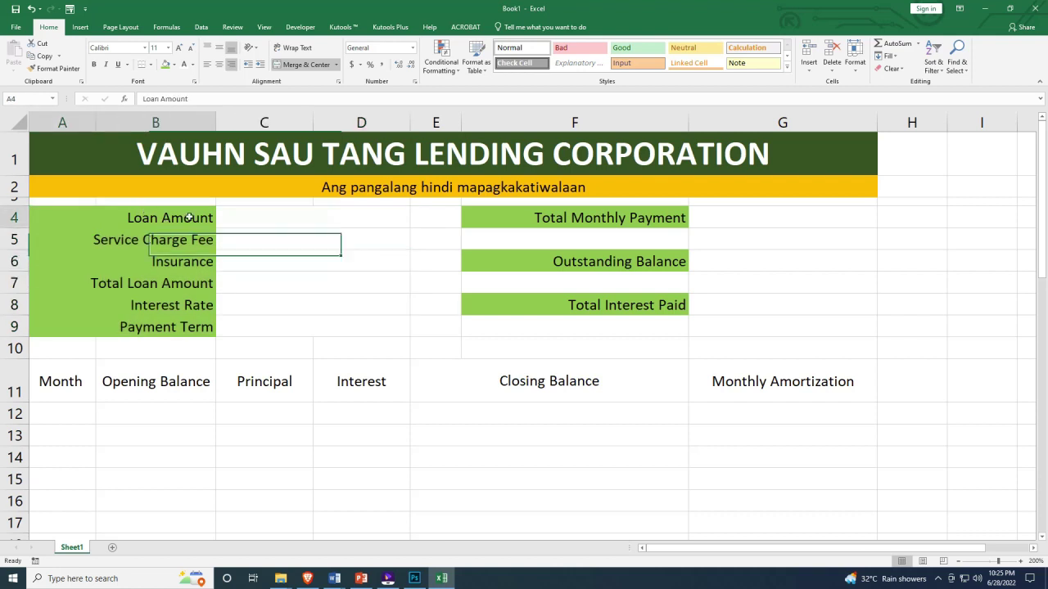
pyautogui.moveTo(189, 217); pyautogui.dragTo(303, 327)
pyautogui.click(76, 217)
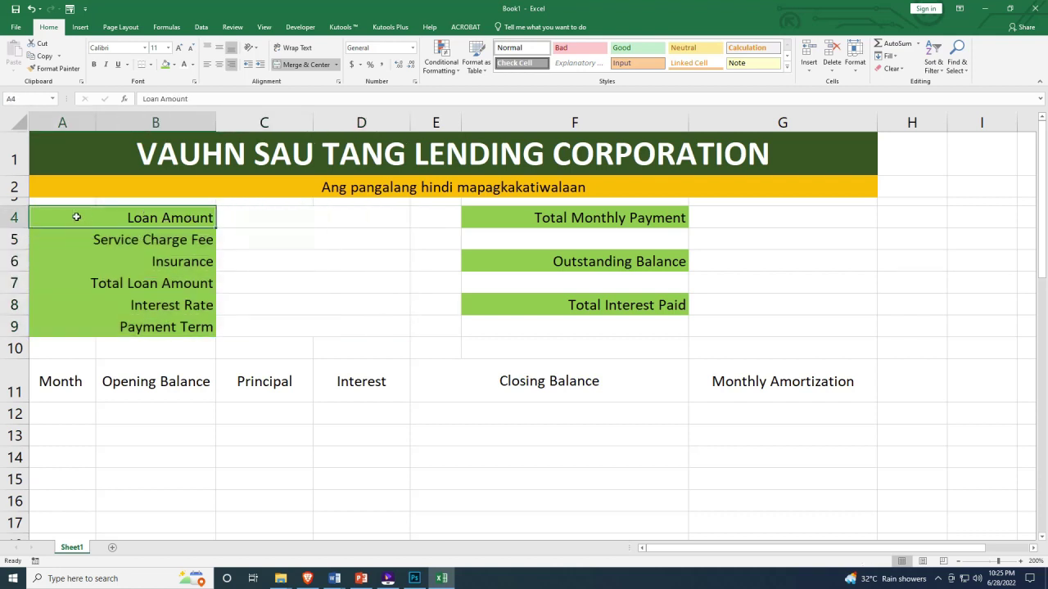
pyautogui.moveTo(76, 217); pyautogui.dragTo(264, 323)
pyautogui.moveTo(169, 217); pyautogui.dragTo(327, 325)
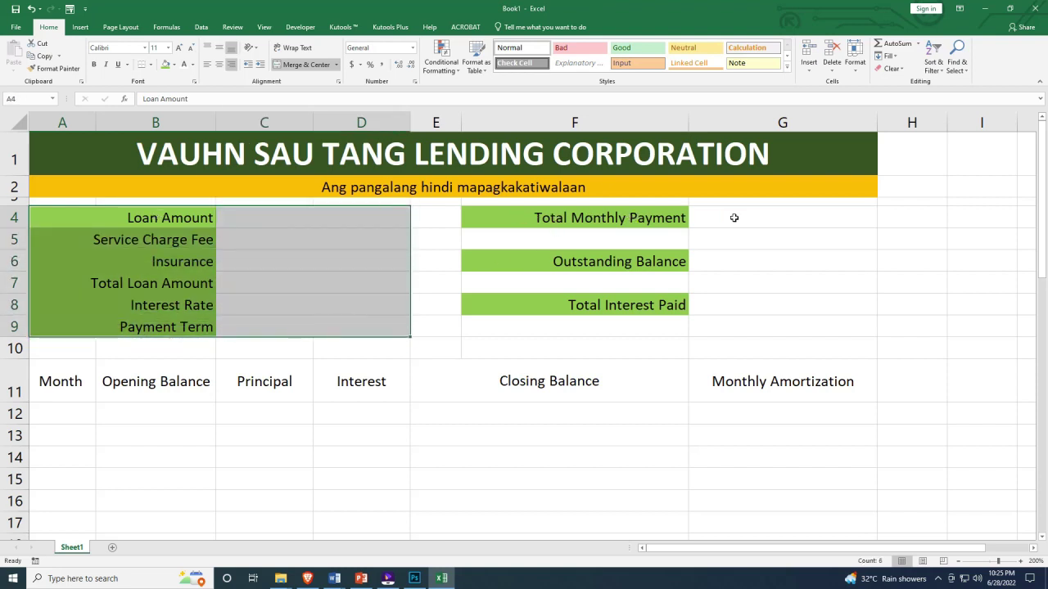
pyautogui.moveTo(559, 212); pyautogui.dragTo(784, 212)
pyautogui.moveTo(575, 267); pyautogui.dragTo(791, 262)
pyautogui.moveTo(611, 307); pyautogui.dragTo(796, 304)
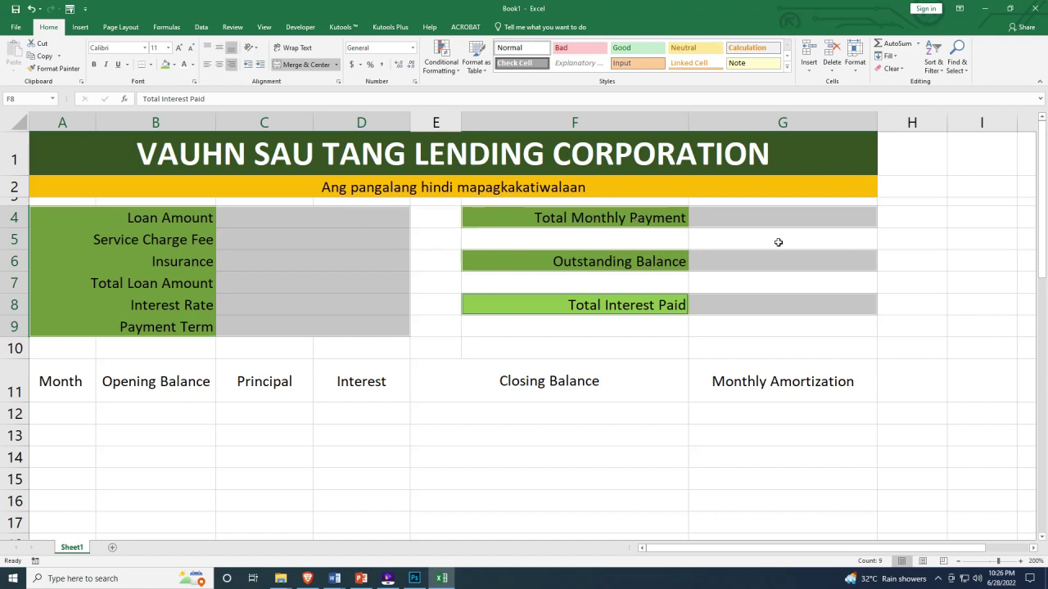
pyautogui.click(151, 64)
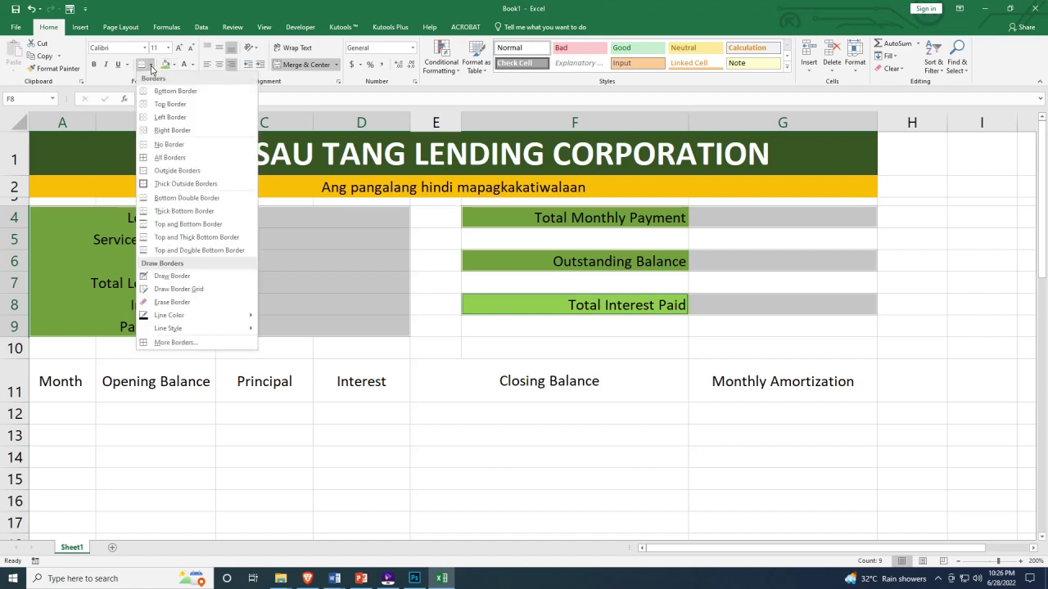
pyautogui.click(164, 158)
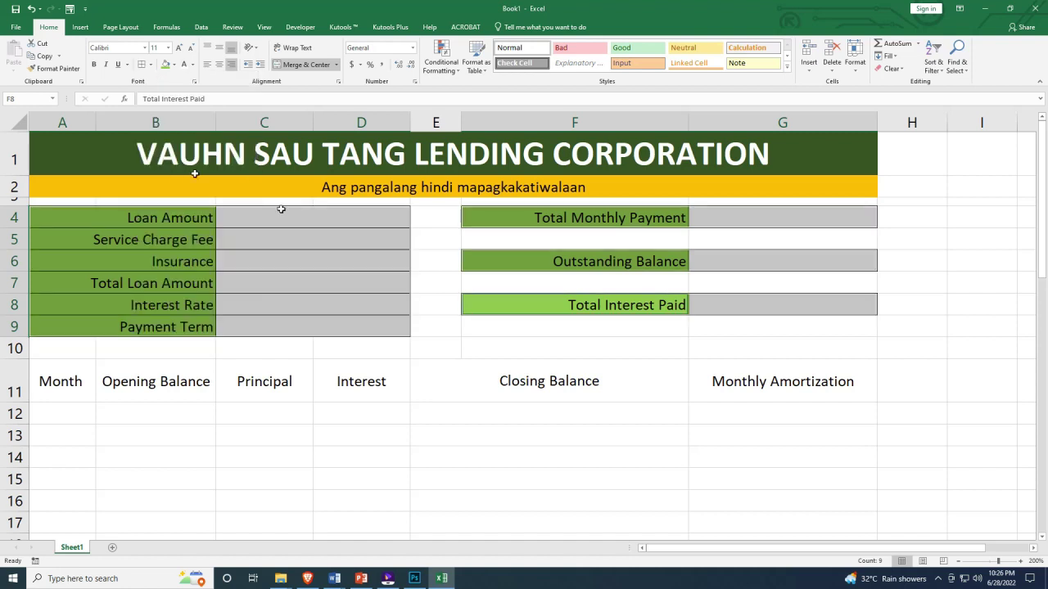
pyautogui.click(282, 209)
pyautogui.click(765, 222)
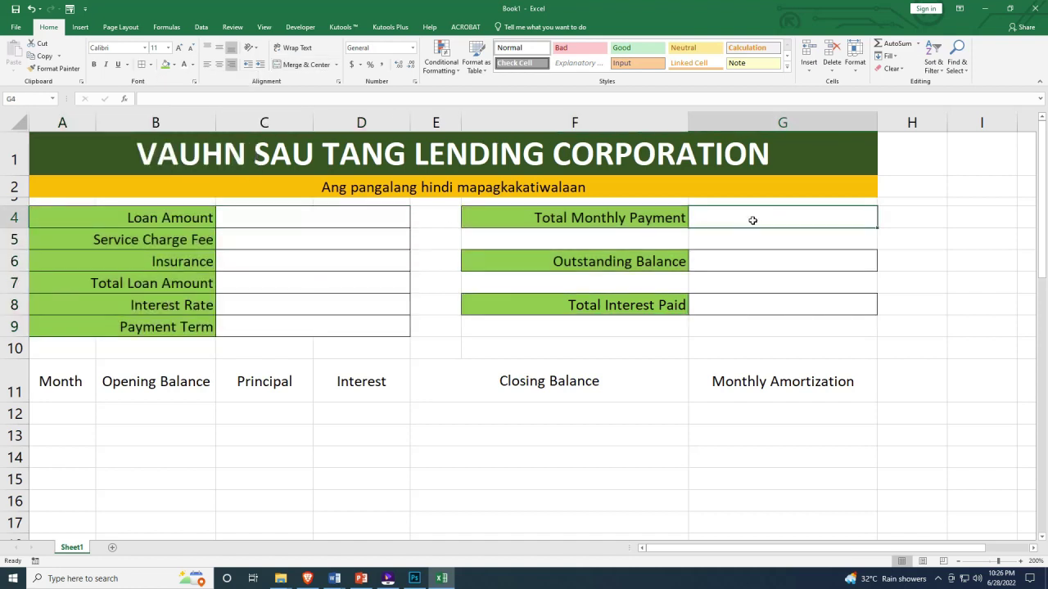
# Apply all borders to the payment table from its row 11 headers down to row 47, columns A to G
pyautogui.scroll(-1, 339, 193)
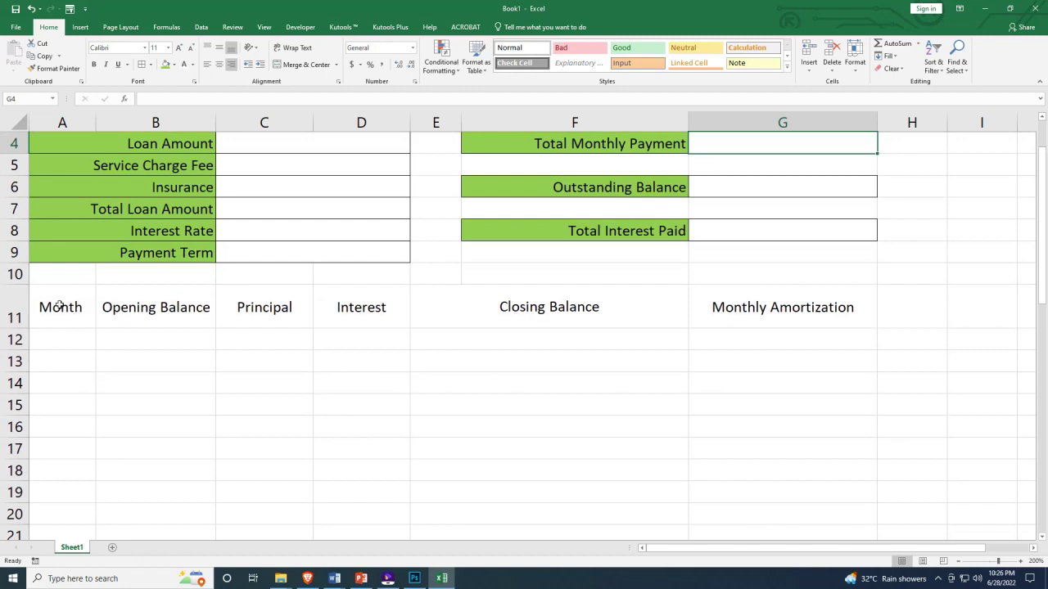
pyautogui.moveTo(61, 305); pyautogui.dragTo(794, 326)
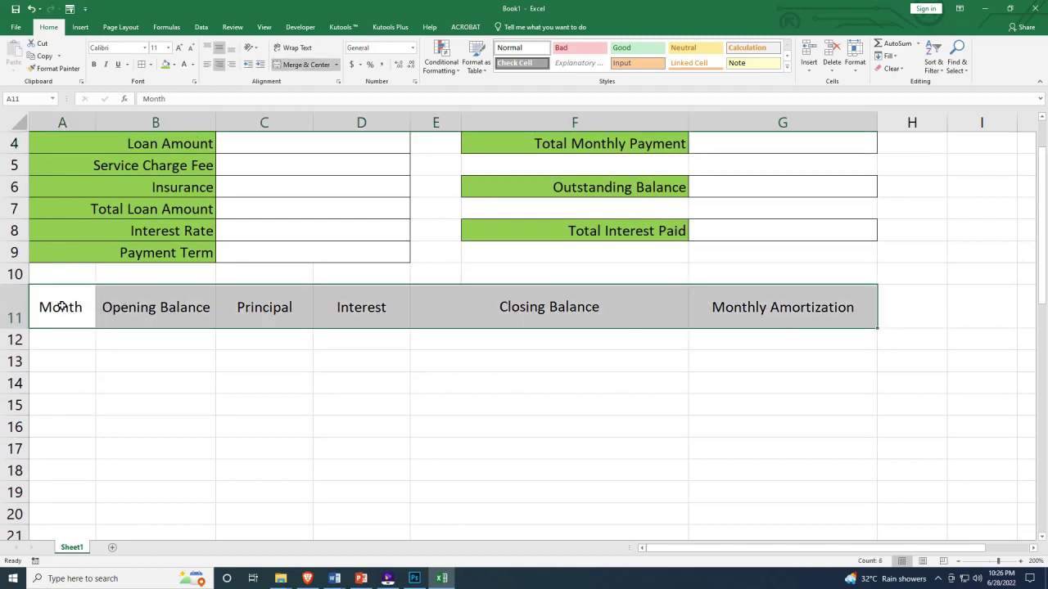
pyautogui.moveTo(56, 304); pyautogui.dragTo(778, 486)
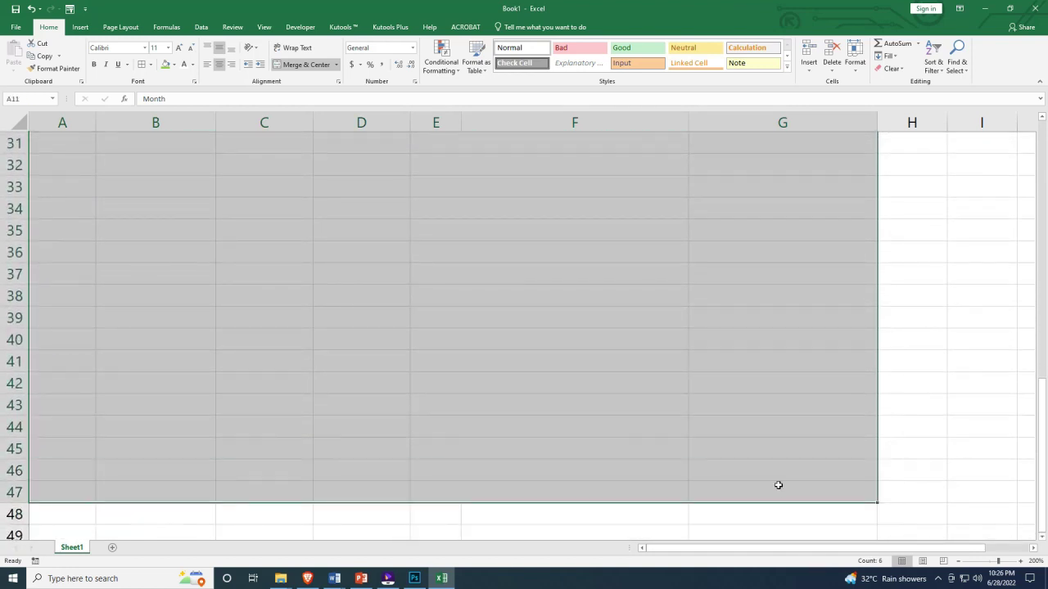
pyautogui.click(141, 66)
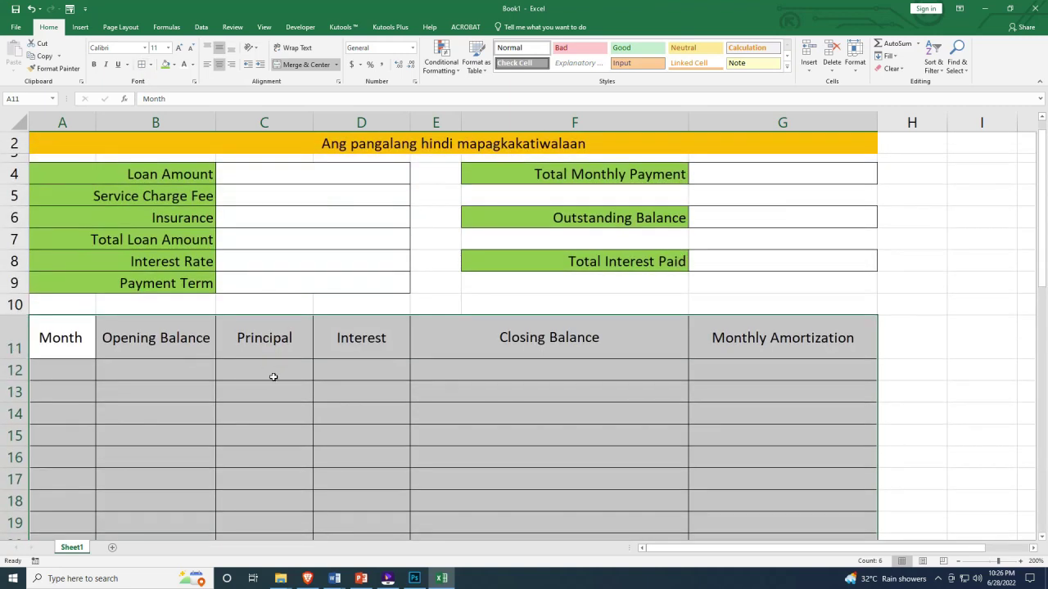
# Format the payment table headers in A11:G11 with white text on a Black, Text 1, Lighter 15% fill
pyautogui.click(274, 376)
pyautogui.moveTo(60, 337); pyautogui.dragTo(765, 338)
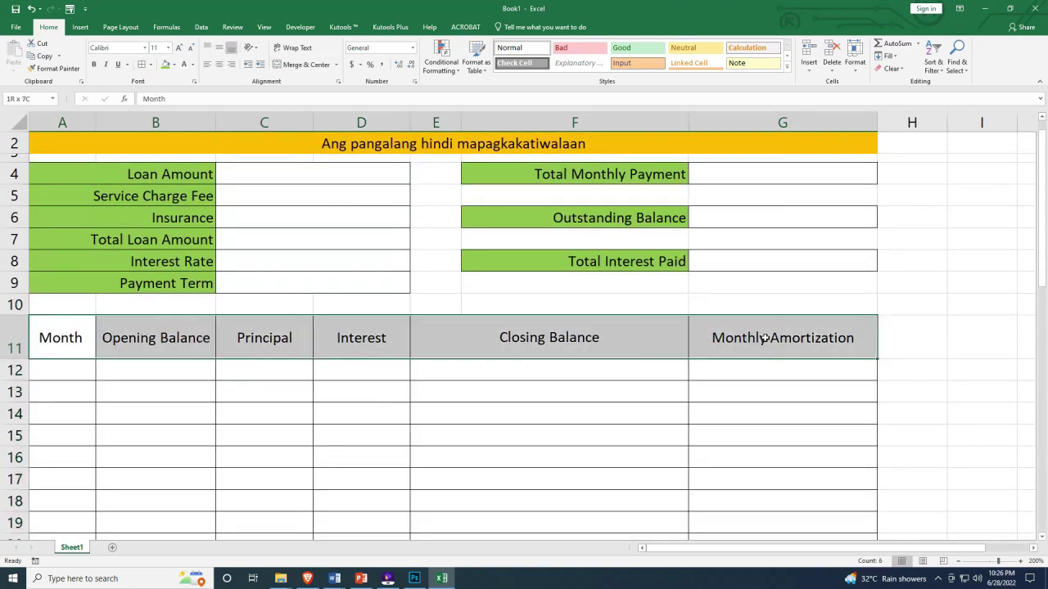
pyautogui.click(182, 66)
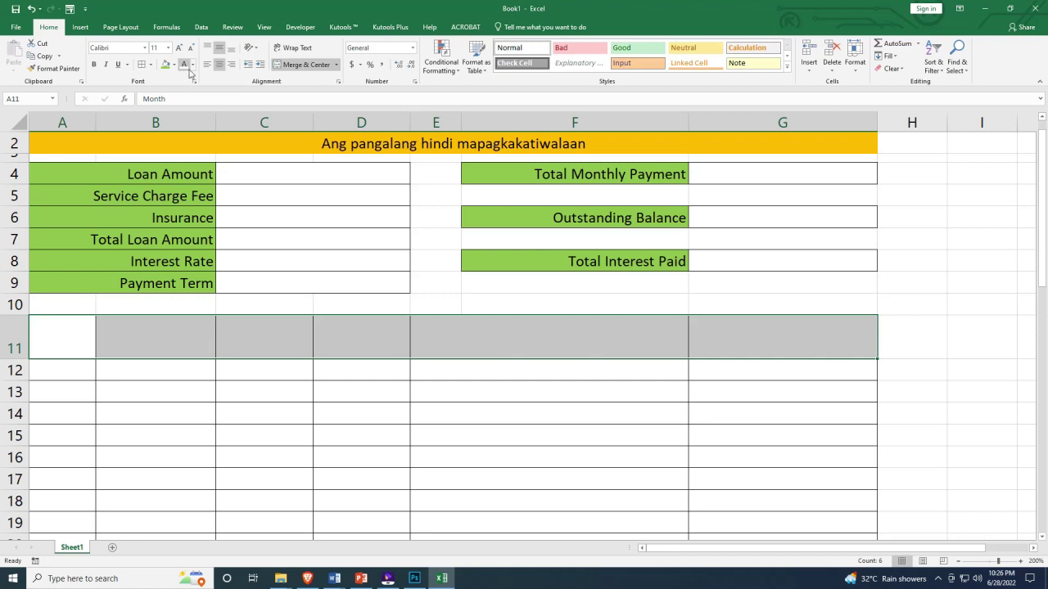
pyautogui.click(175, 66)
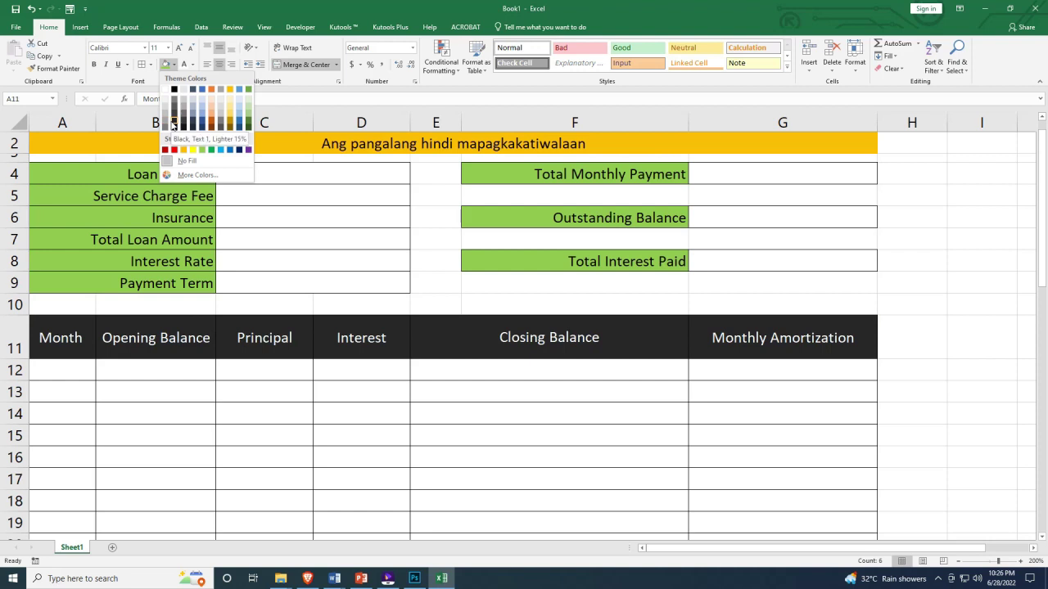
pyautogui.click(173, 124)
pyautogui.click(458, 393)
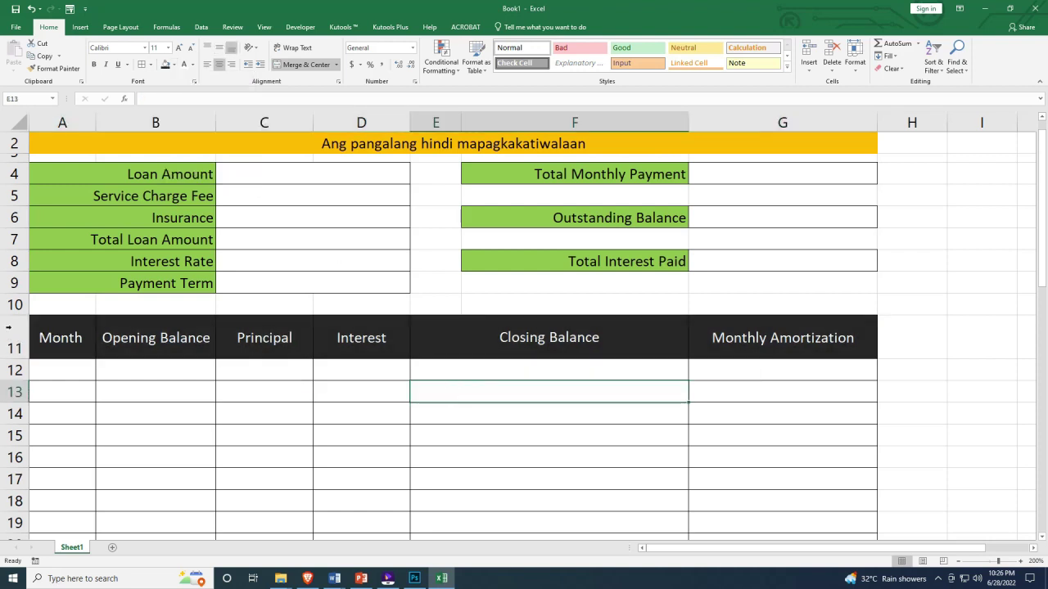
# Bold the payment table headers in A11:G11
pyautogui.moveTo(55, 337); pyautogui.dragTo(736, 330)
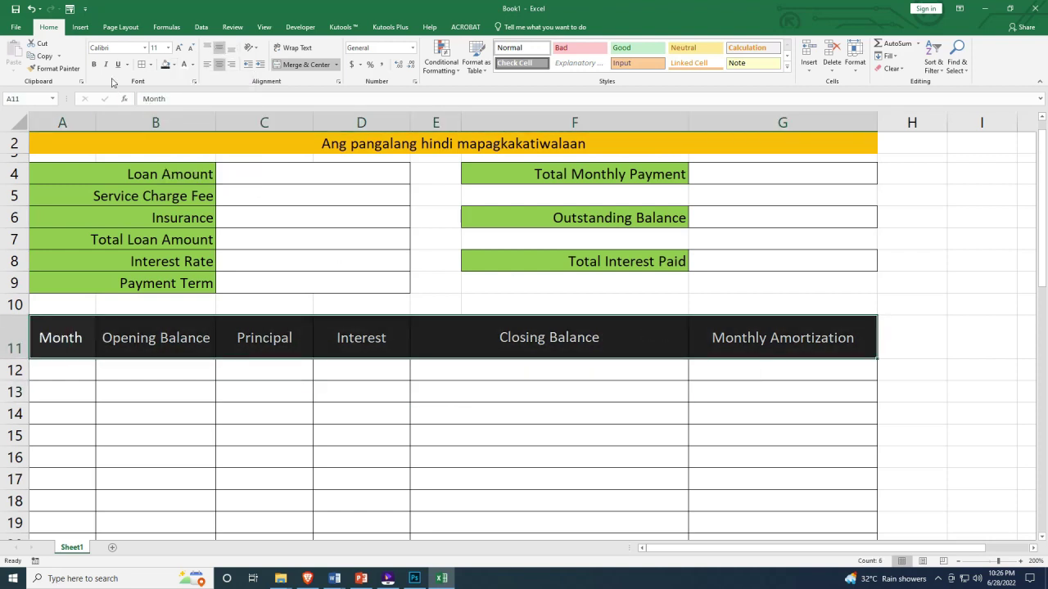
pyautogui.click(95, 65)
pyautogui.click(369, 388)
# Review the payment table's headers in row 11 and its bordered rows down to row 47
pyautogui.click(77, 334)
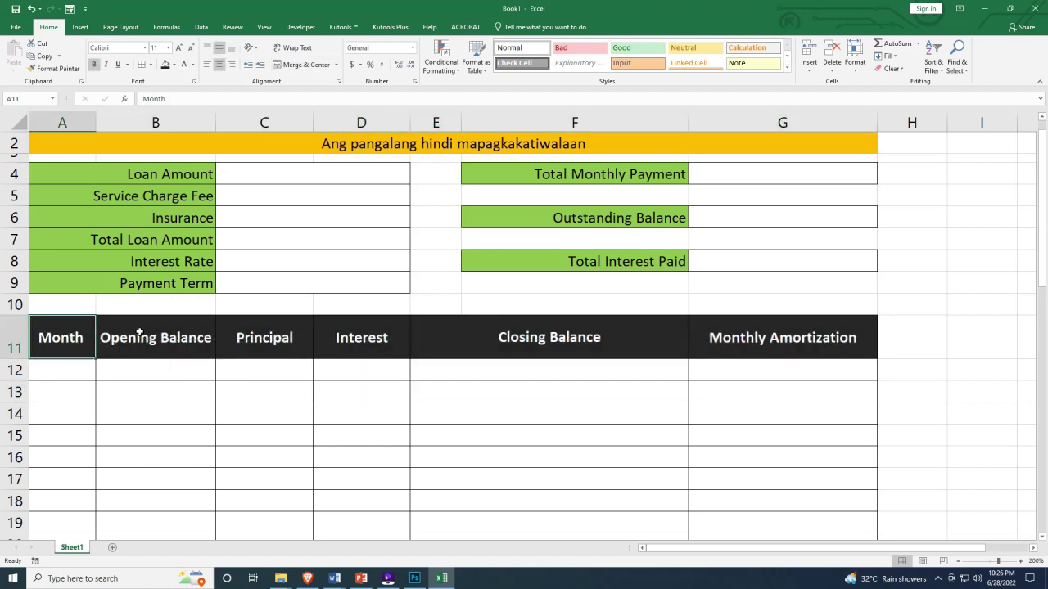
pyautogui.click(148, 335)
pyautogui.click(276, 331)
pyautogui.click(358, 335)
pyautogui.click(717, 339)
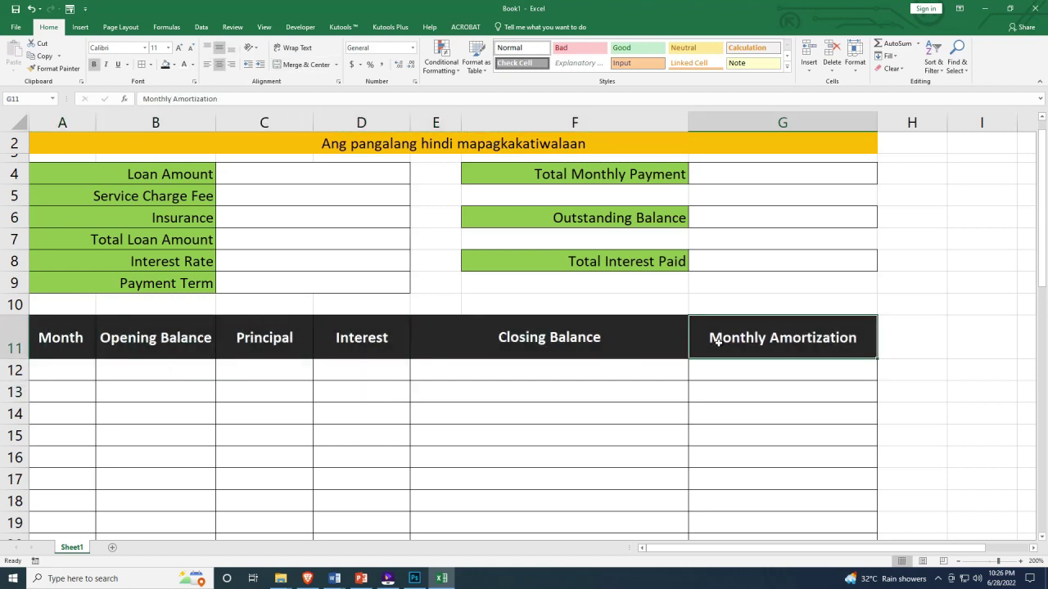
pyautogui.click(495, 375)
pyautogui.click(265, 370)
pyautogui.click(155, 368)
pyautogui.click(66, 368)
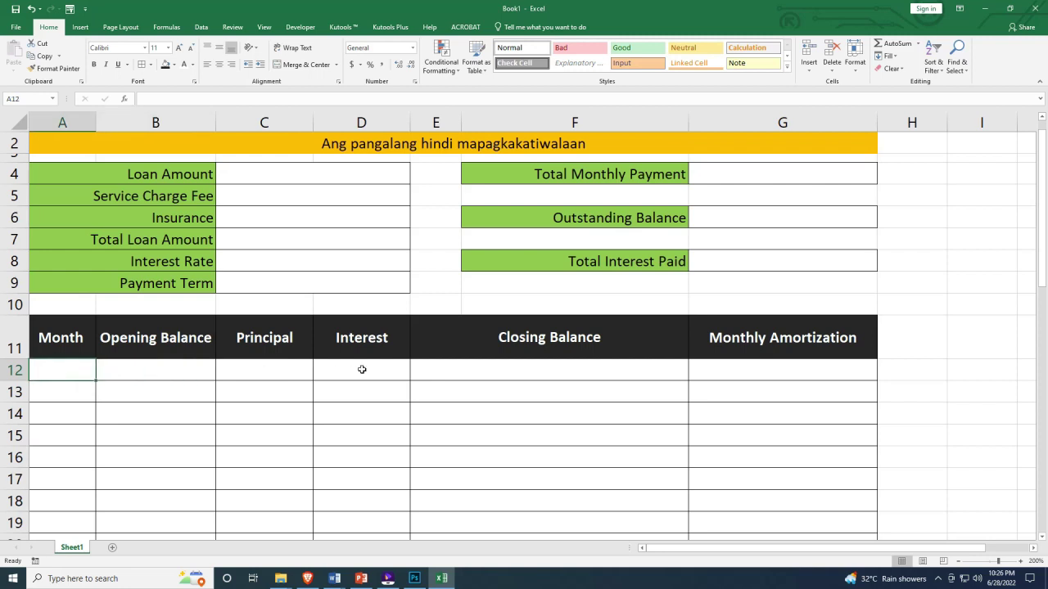
pyautogui.click(363, 368)
pyautogui.click(572, 375)
pyautogui.click(537, 339)
pyautogui.click(363, 336)
pyautogui.click(226, 334)
pyautogui.click(135, 336)
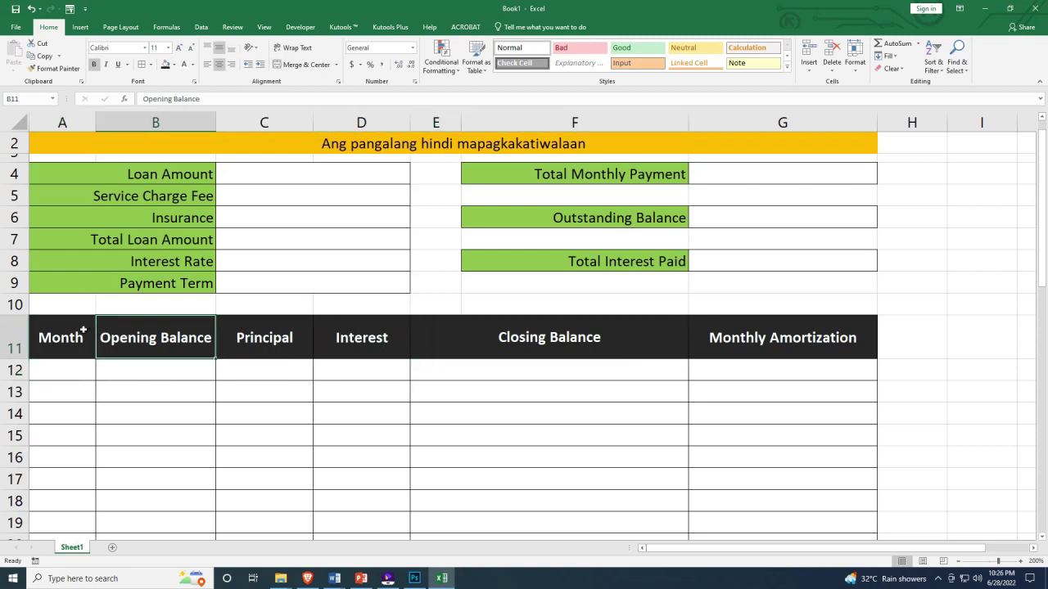
pyautogui.click(44, 334)
pyautogui.click(493, 351)
pyautogui.click(758, 351)
pyautogui.click(758, 379)
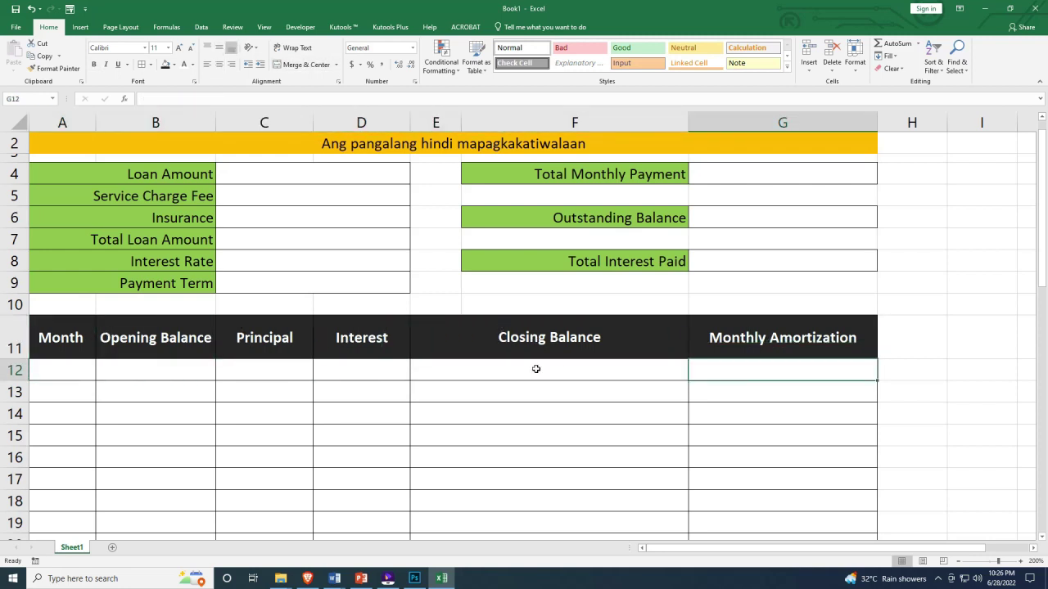
pyautogui.click(535, 369)
pyautogui.click(264, 369)
pyautogui.click(361, 370)
pyautogui.moveTo(72, 371)
pyautogui.mouseDown()
pyautogui.moveTo(397, 374)
pyautogui.moveTo(767, 447)
pyautogui.moveTo(773, 459)
pyautogui.mouseUp()
pyautogui.scroll(1, 412, 218)
pyautogui.click(412, 218)
pyautogui.scroll(-6, 685, 253)
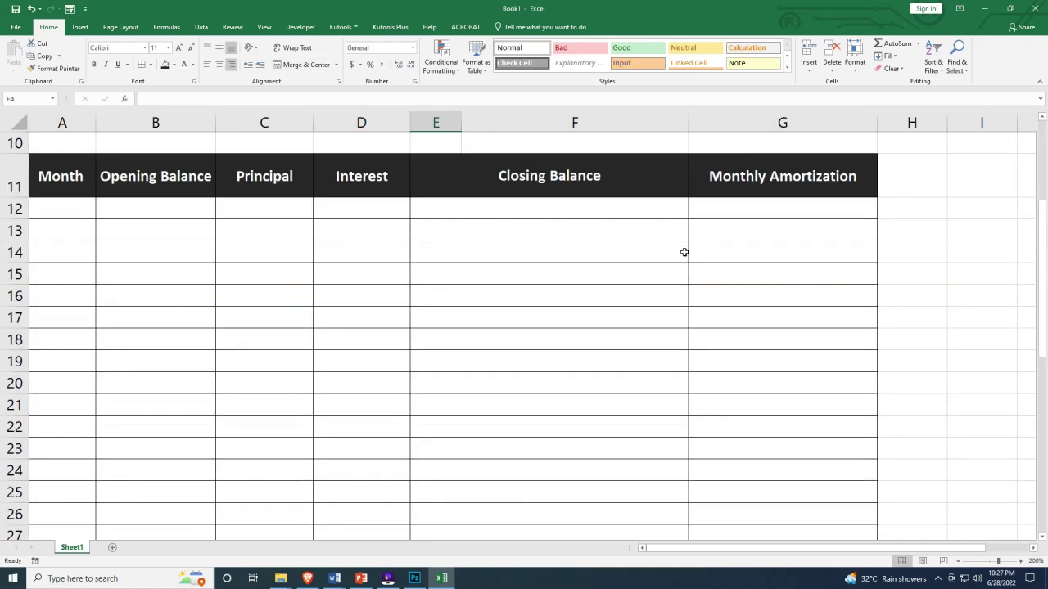
pyautogui.scroll(-7, 686, 250)
pyautogui.scroll(13, 686, 249)
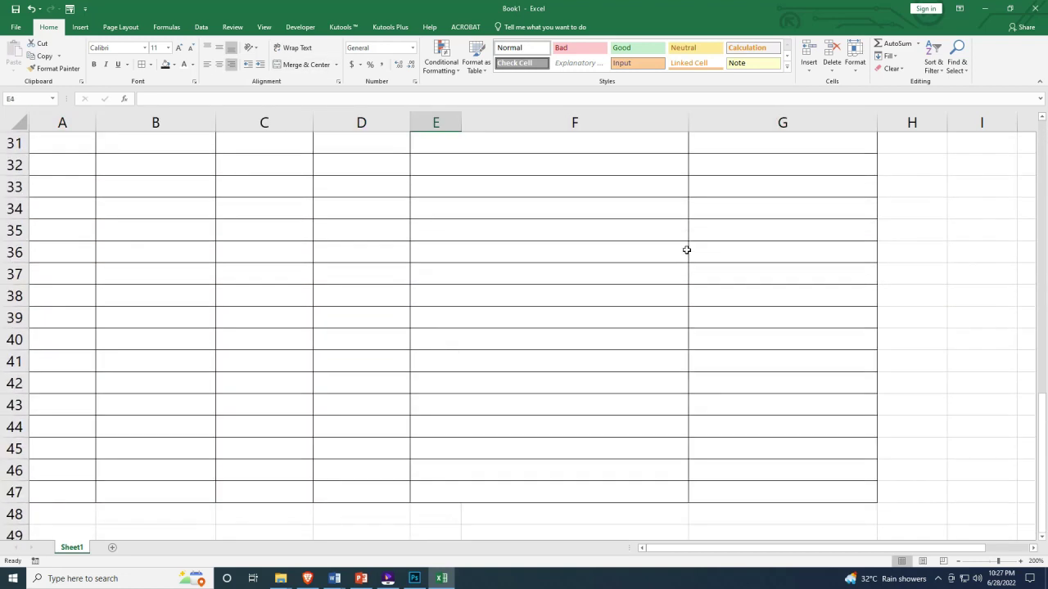
# Review the value cells beside the loan detail labels in rows 4 to 9 and the summary cells G4, G6 and G8
pyautogui.click(775, 222)
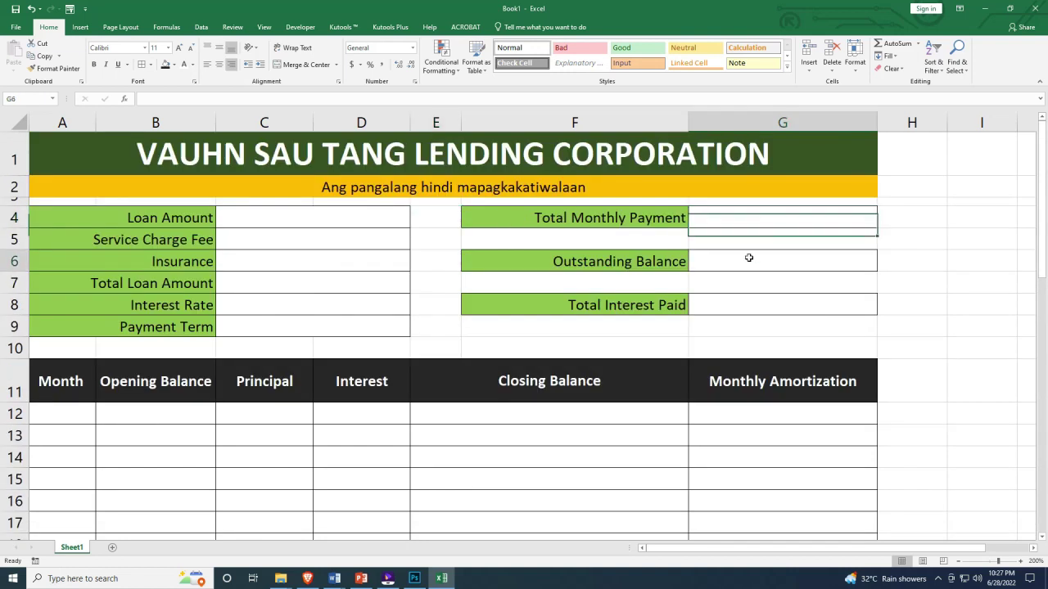
pyautogui.click(754, 295)
pyautogui.click(351, 215)
pyautogui.click(340, 240)
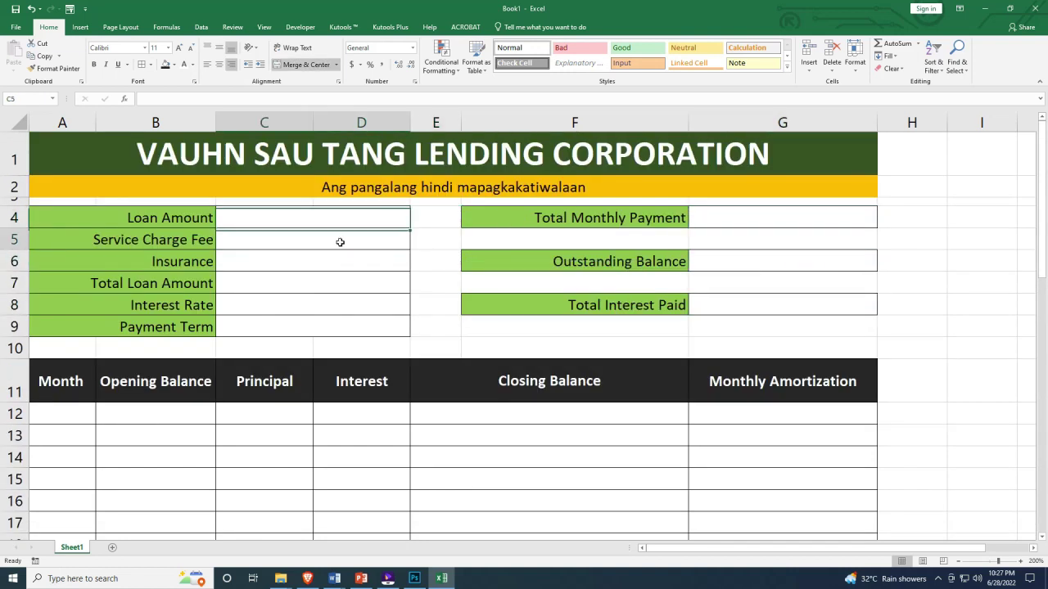
pyautogui.click(340, 262)
pyautogui.click(339, 286)
pyautogui.click(343, 327)
pyautogui.click(349, 303)
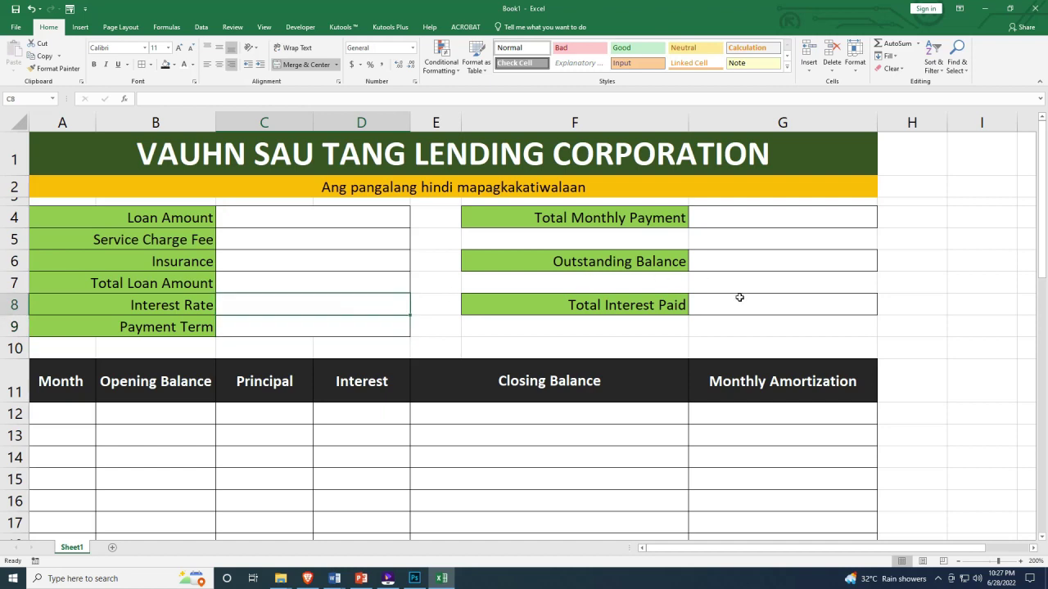
pyautogui.click(739, 297)
pyautogui.click(744, 275)
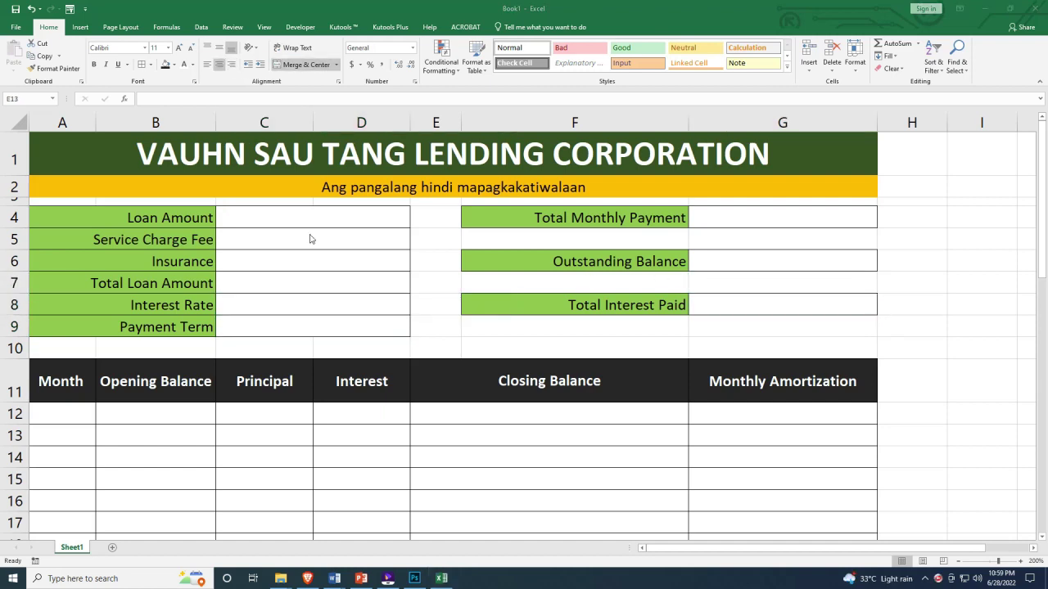
pyautogui.click(339, 214)
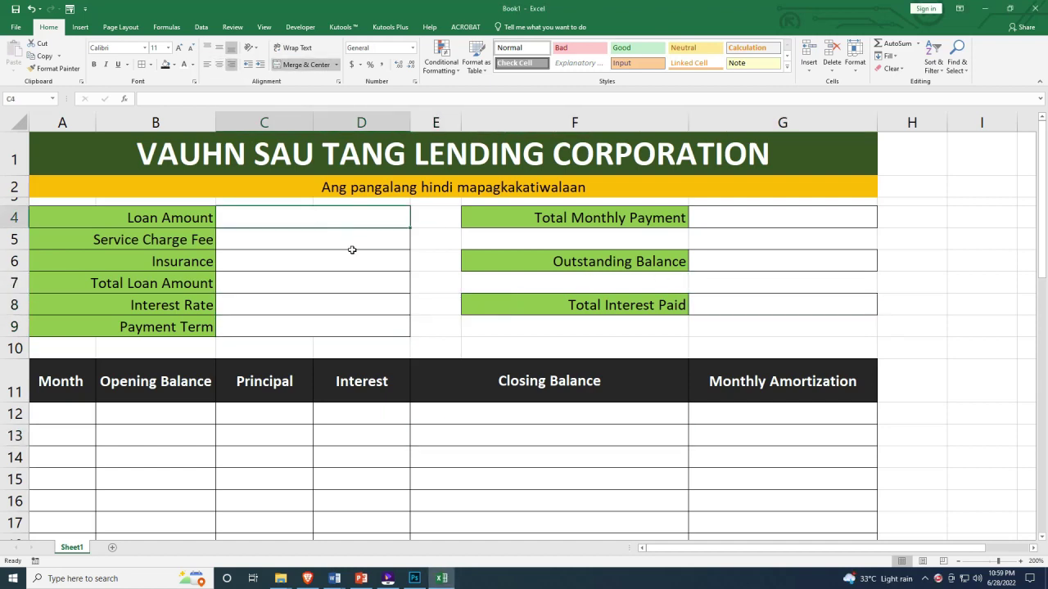
pyautogui.scroll(-1, 351, 248)
pyautogui.scroll(1, 353, 232)
pyautogui.click(328, 243)
pyautogui.click(317, 262)
pyautogui.click(311, 286)
pyautogui.click(314, 305)
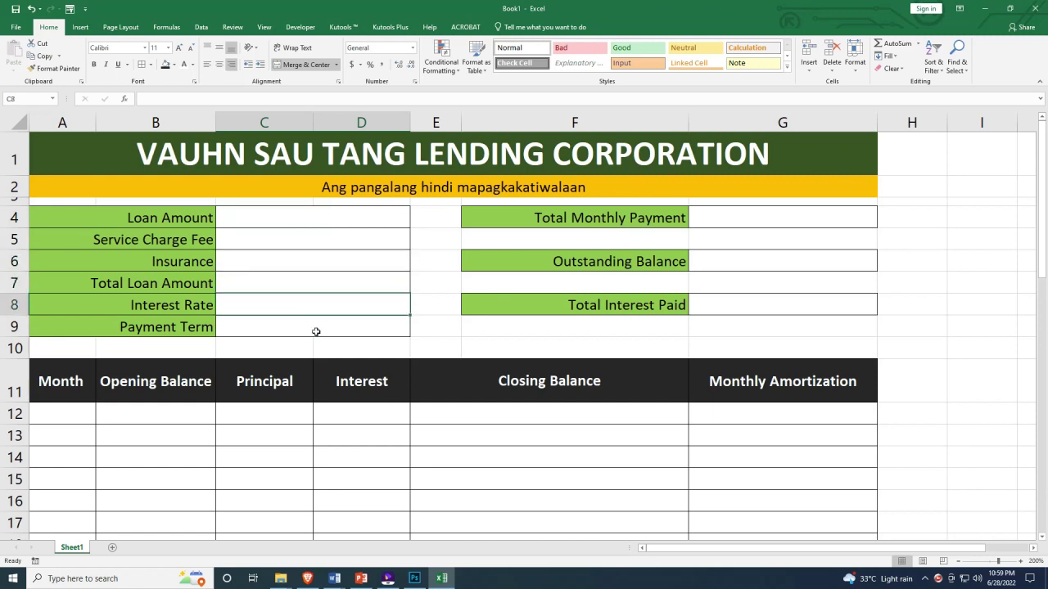
pyautogui.click(316, 327)
pyautogui.click(725, 223)
pyautogui.click(731, 262)
pyautogui.click(737, 301)
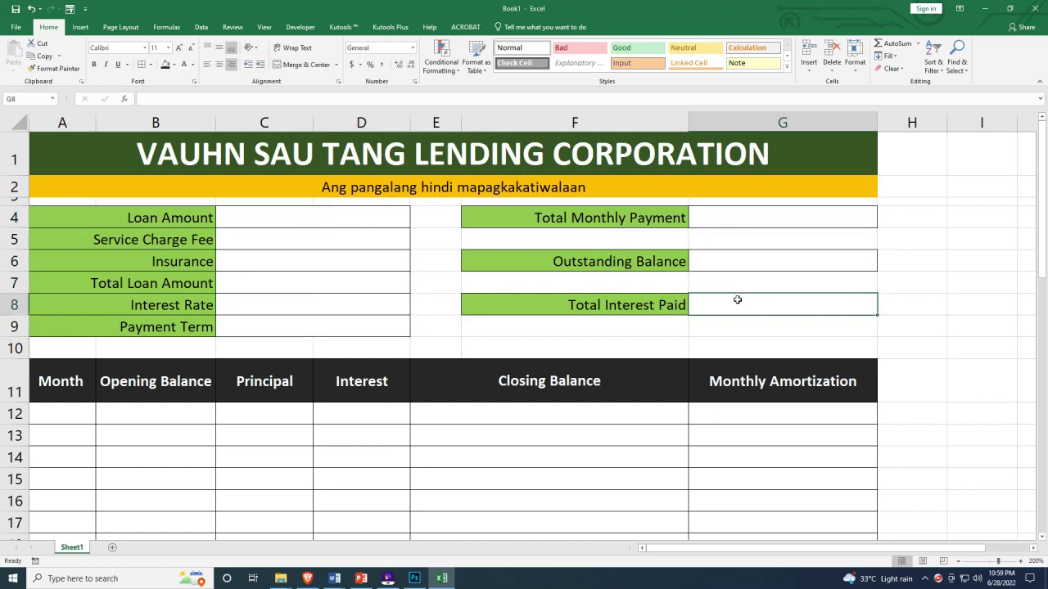
pyautogui.click(716, 222)
pyautogui.click(709, 260)
pyautogui.click(709, 299)
pyautogui.scroll(-1, 142, 271)
pyautogui.click(155, 228)
pyautogui.click(155, 215)
pyautogui.scroll(1, 172, 206)
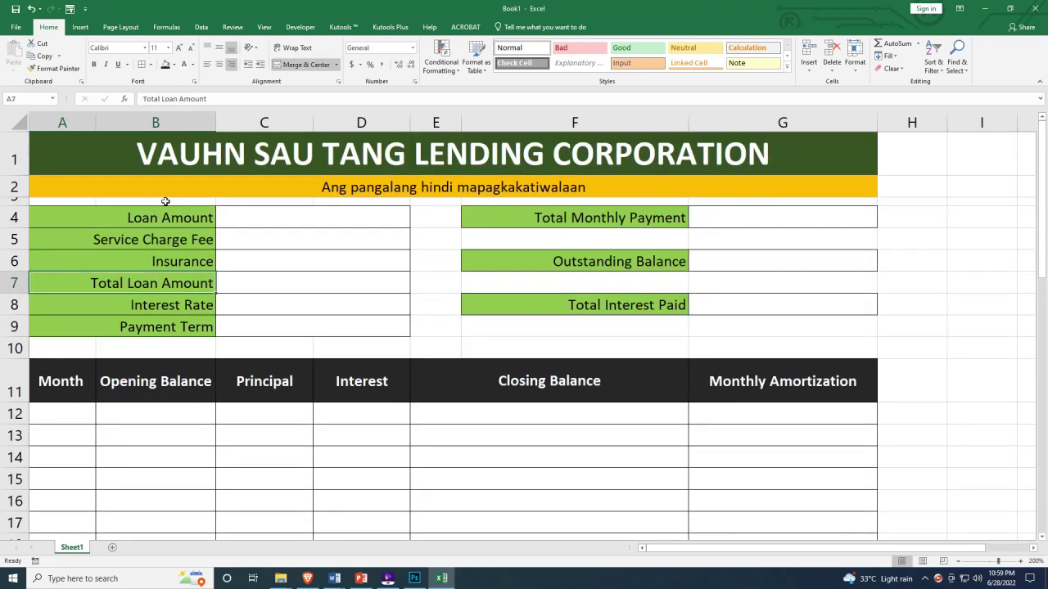
# Bold the loan detail labels from Loan Amount to Payment Term in A4:B9
pyautogui.click(152, 219)
pyautogui.click(163, 239)
pyautogui.click(166, 262)
pyautogui.click(170, 283)
pyautogui.click(176, 305)
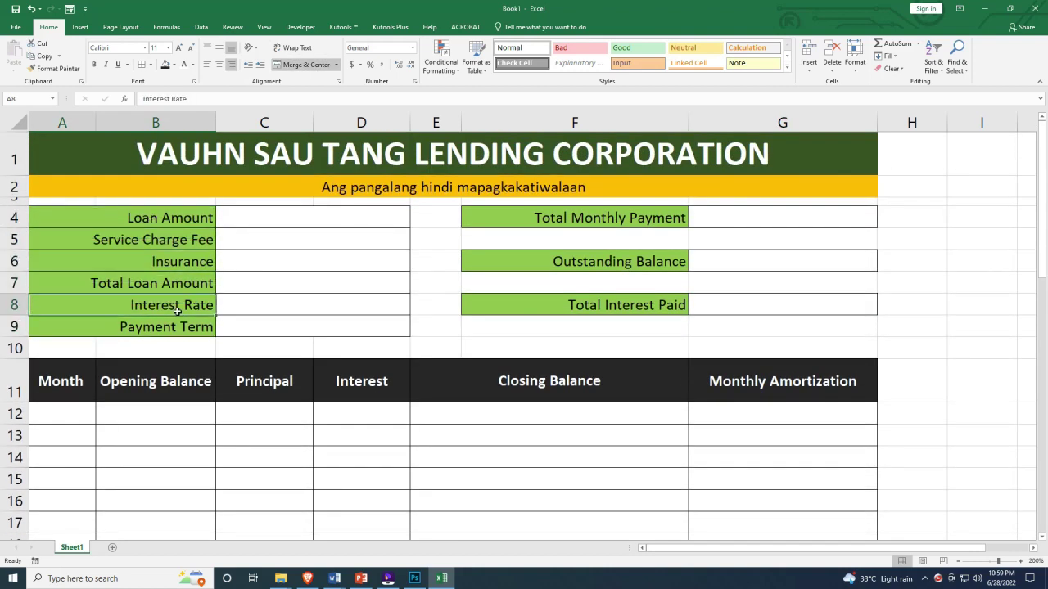
pyautogui.moveTo(181, 214); pyautogui.dragTo(167, 327)
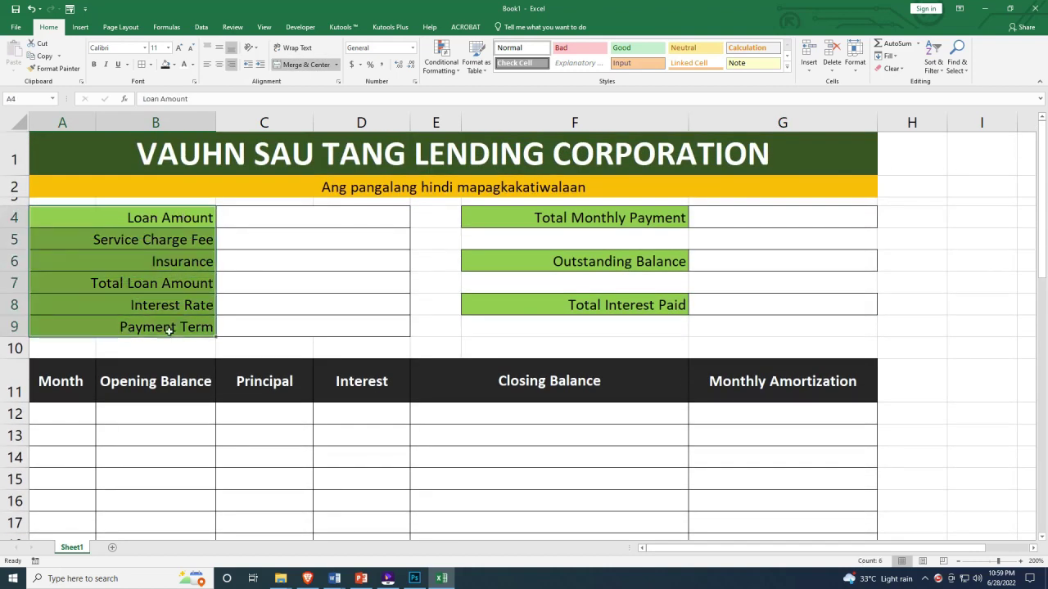
pyautogui.click(94, 64)
# Bold the Total Monthly Payment, Outstanding Balance and Total Interest Paid labels in F4, F6 and F8 together
pyautogui.click(557, 214)
pyautogui.keyDown('ctrl'); pyautogui.click(577, 259); pyautogui.keyUp('ctrl')
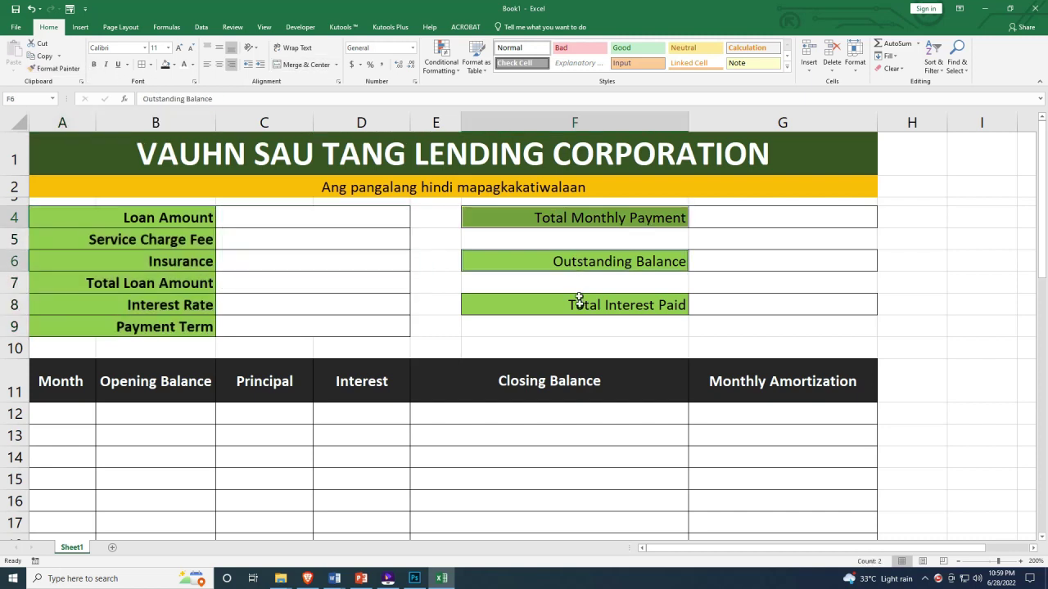
pyautogui.keyDown('ctrl'); pyautogui.click(578, 301); pyautogui.keyUp('ctrl')
pyautogui.click(93, 63)
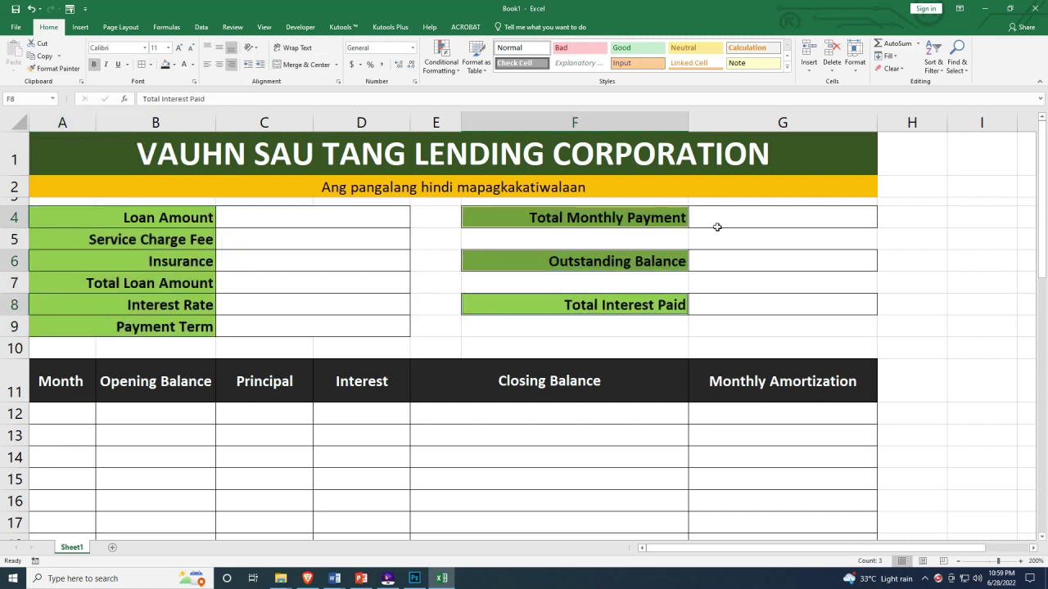
pyautogui.click(713, 245)
# Look over the input cells for Loan Amount, Service Charge Fee, Insurance and Total Loan Amount
pyautogui.click(330, 224)
pyautogui.moveTo(330, 224); pyautogui.dragTo(295, 245)
pyautogui.scroll(-3, 683, 325)
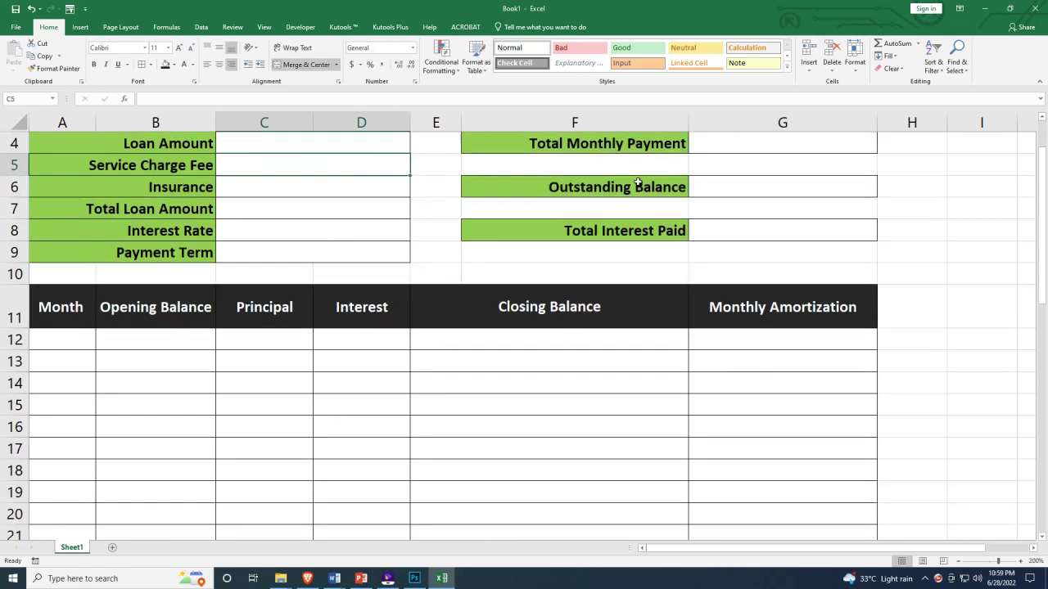
pyautogui.scroll(3, 682, 324)
pyautogui.click(726, 220)
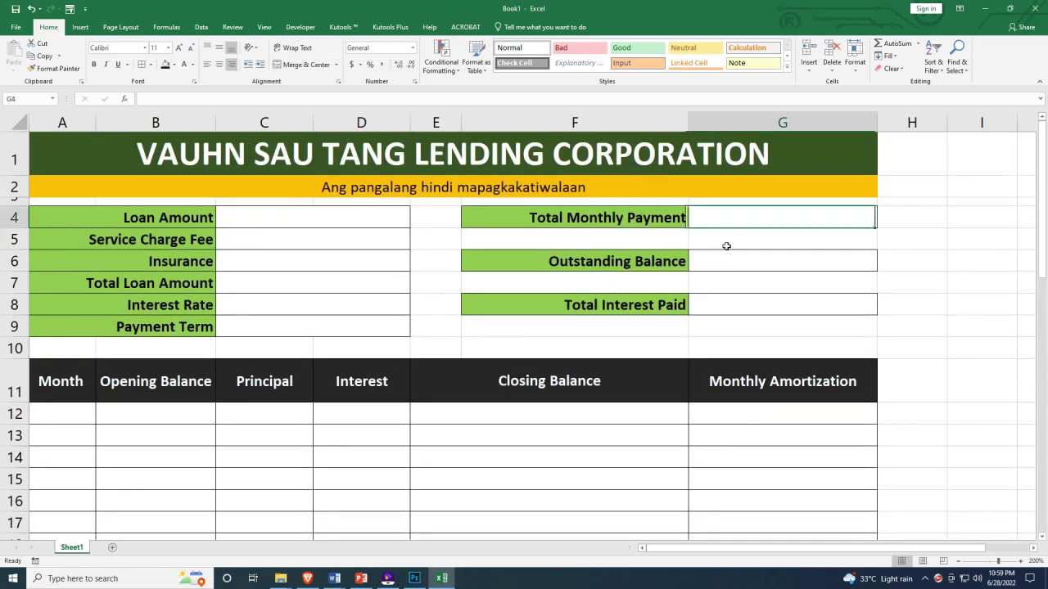
pyautogui.click(302, 223)
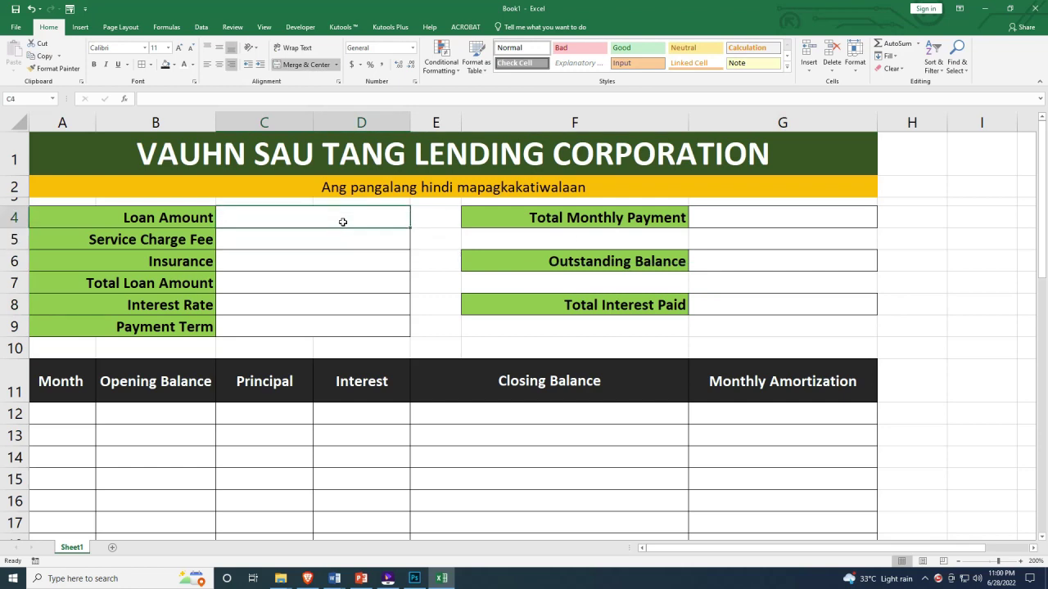
pyautogui.click(330, 246)
pyautogui.click(336, 225)
pyautogui.click(319, 268)
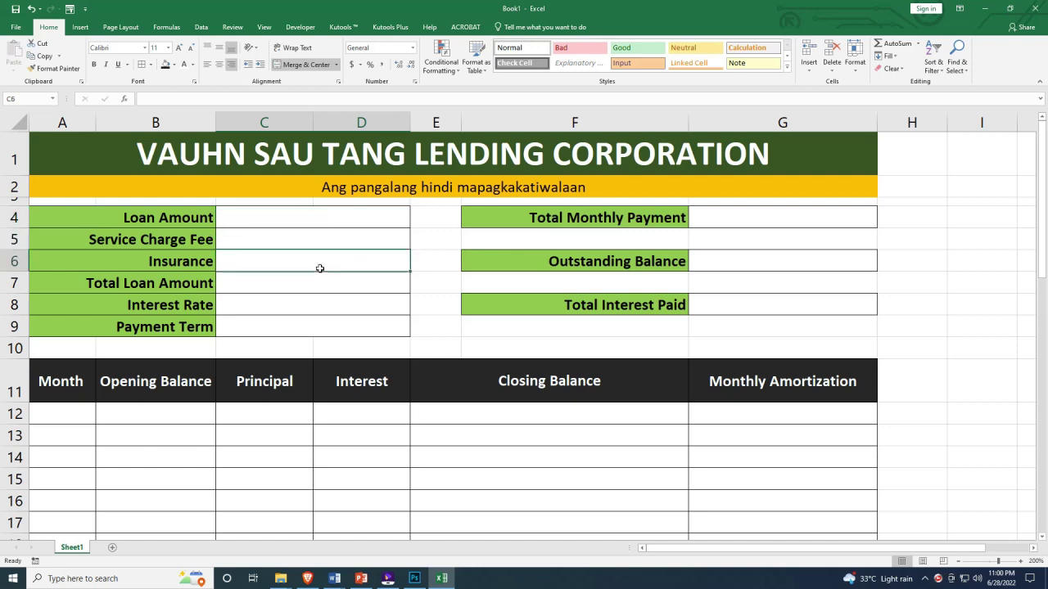
pyautogui.click(325, 283)
pyautogui.click(327, 233)
# Try 50000, 100000 and 200000 in turn as the Loan Amount in C4, and clear the cell
pyautogui.click(333, 217)
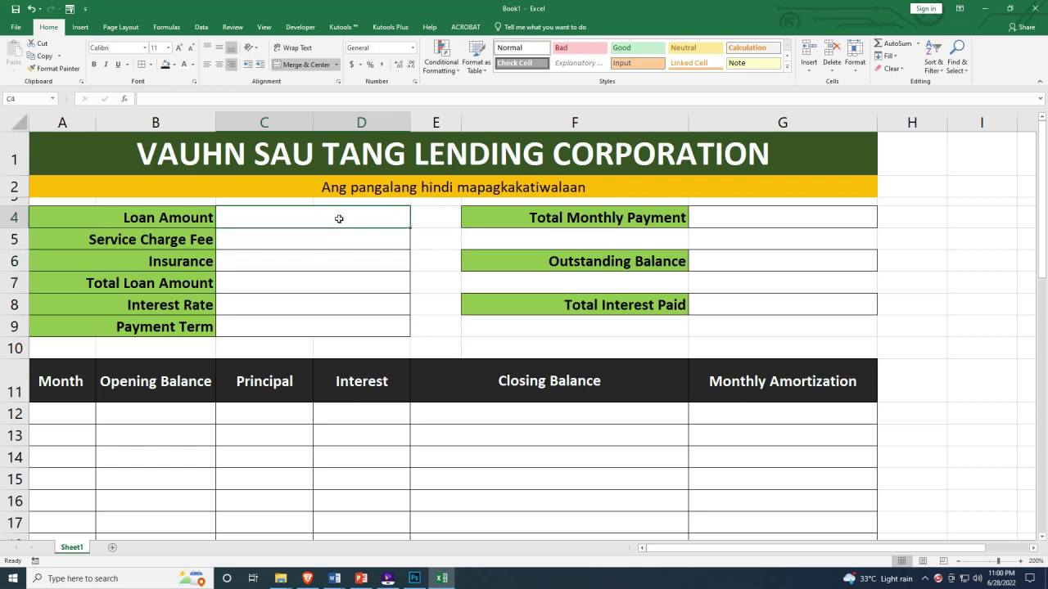
pyautogui.write('50000')
pyautogui.press('Return')
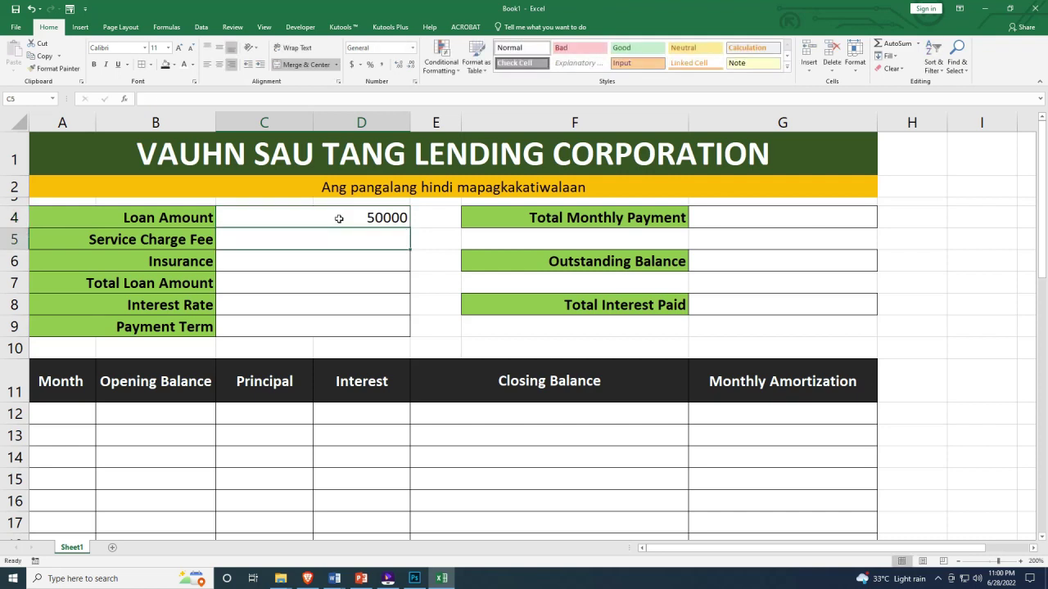
pyautogui.click(339, 219)
pyautogui.write('10000')
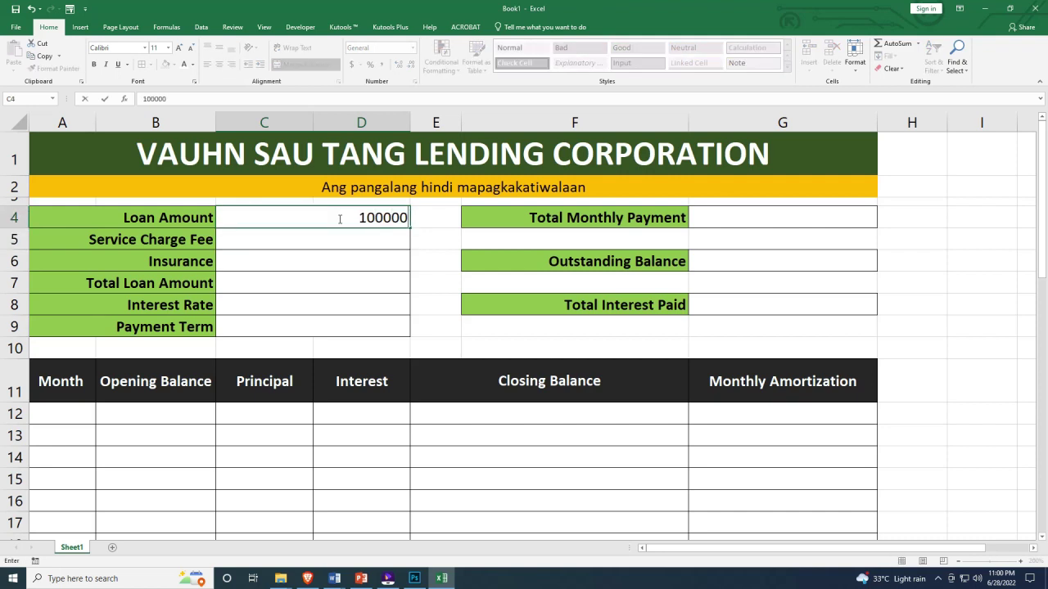
pyautogui.write('0')
pyautogui.press('Return')
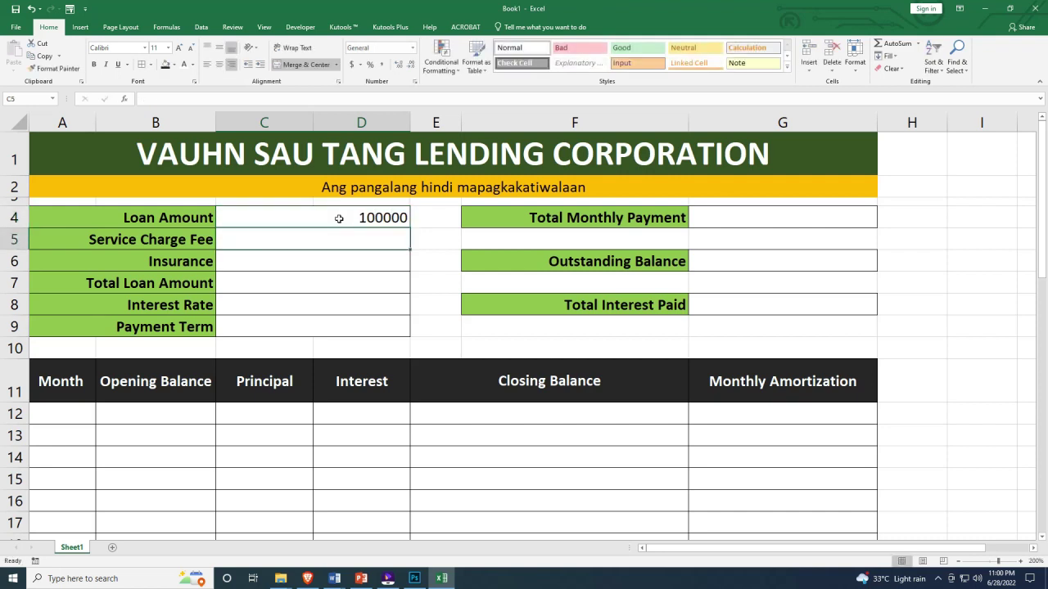
pyautogui.click(339, 219)
pyautogui.write('200000')
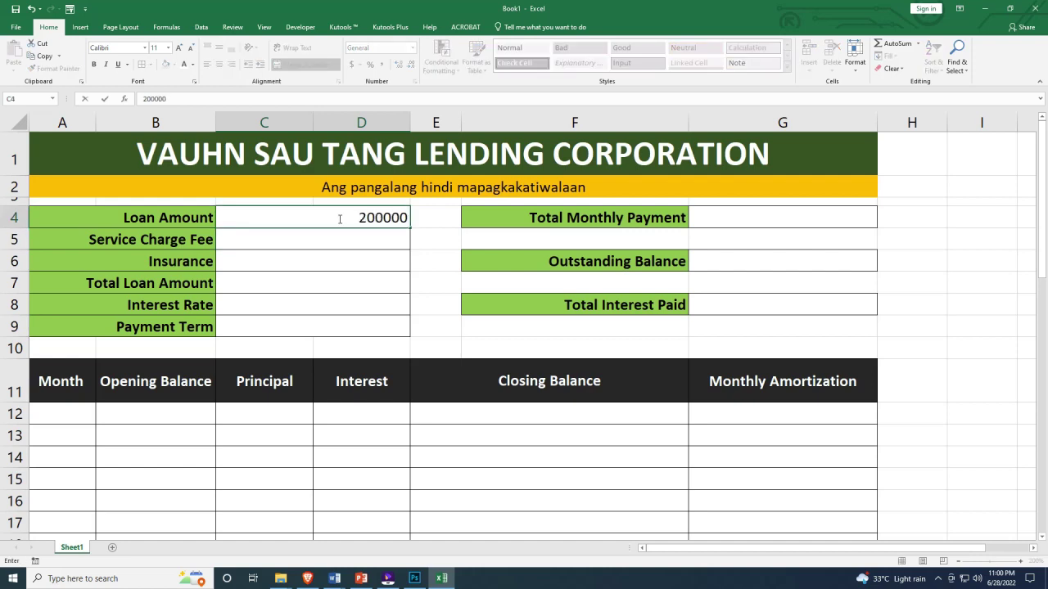
pyautogui.press('Return')
pyautogui.click(350, 210)
pyautogui.press('Delete')
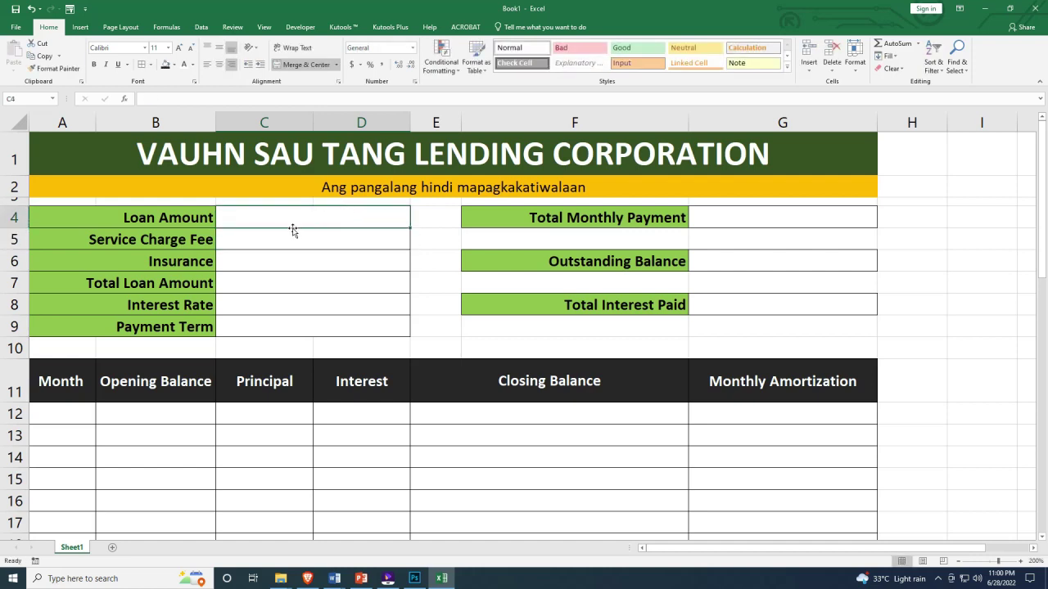
pyautogui.click(267, 306)
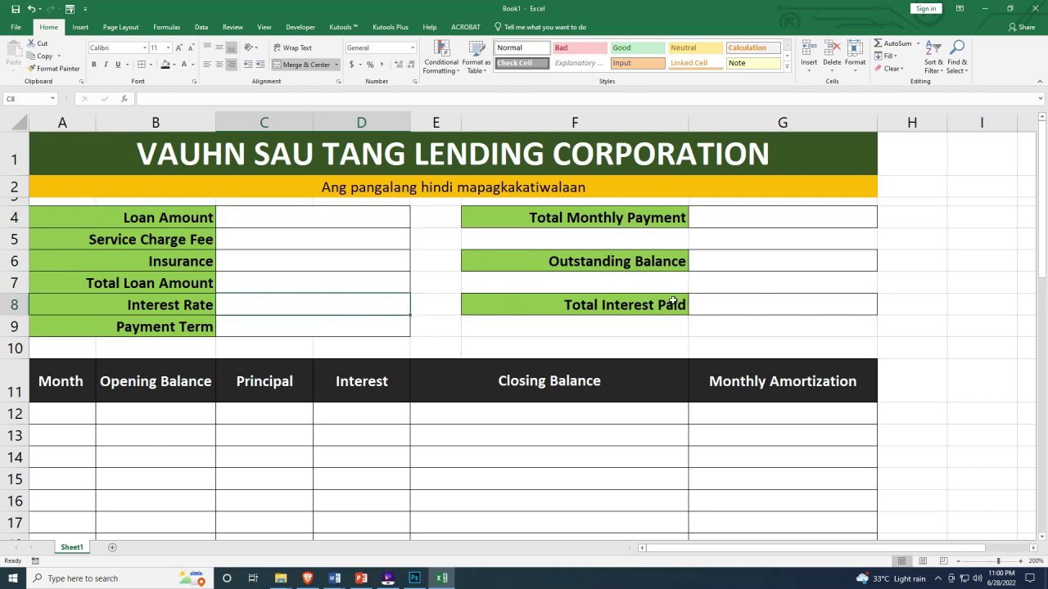
# Look over the loan detail input cells, the summary cells G4, G6 and G8, and the empty payment table rows 12 to 47
pyautogui.scroll(-1, 435, 275)
pyautogui.click(306, 258)
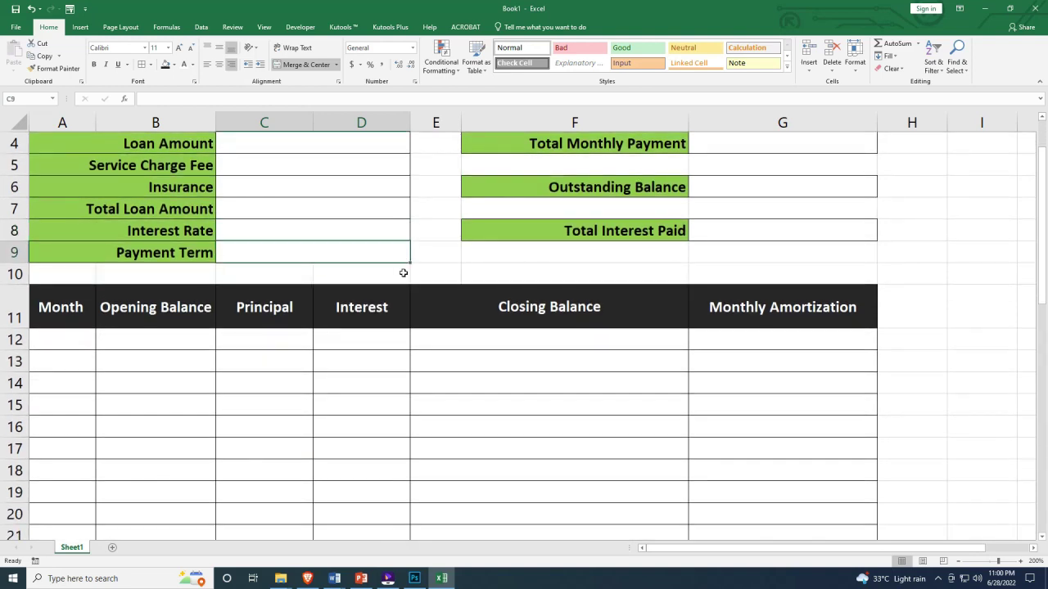
pyautogui.scroll(1, 404, 274)
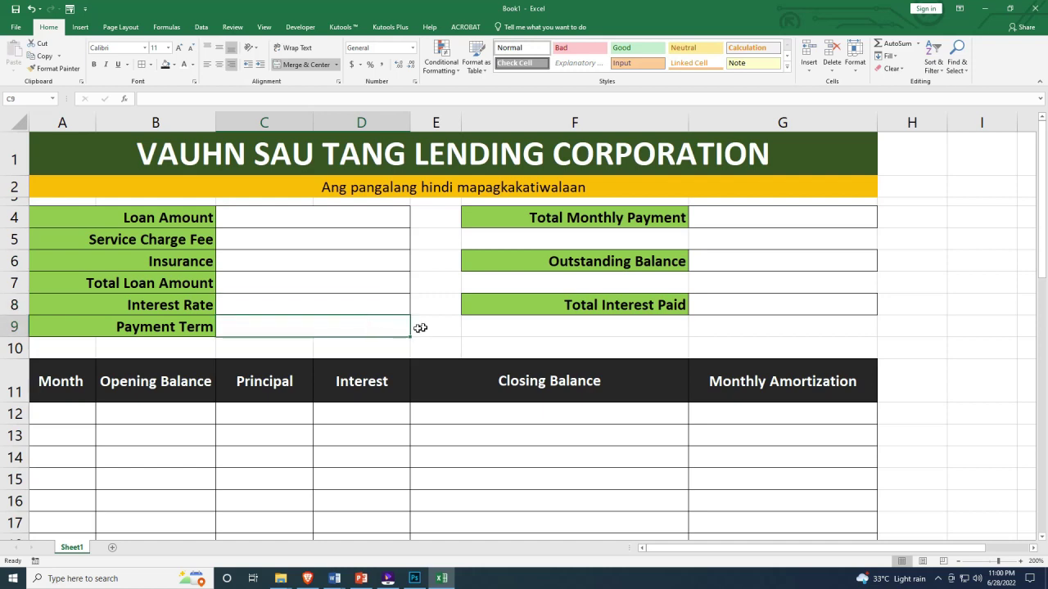
pyautogui.scroll(-1, 323, 274)
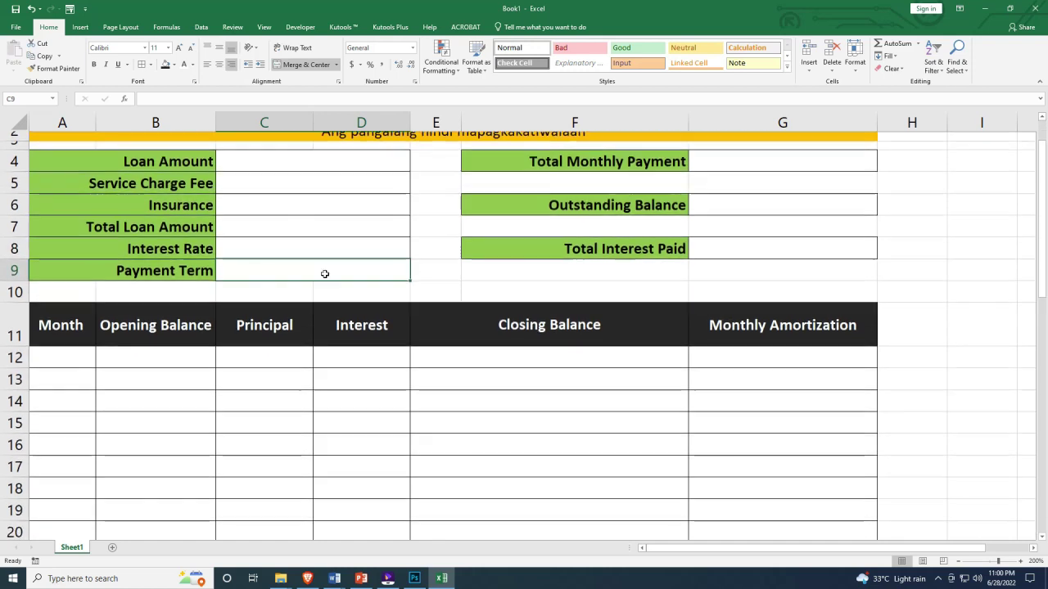
pyautogui.scroll(1, 325, 271)
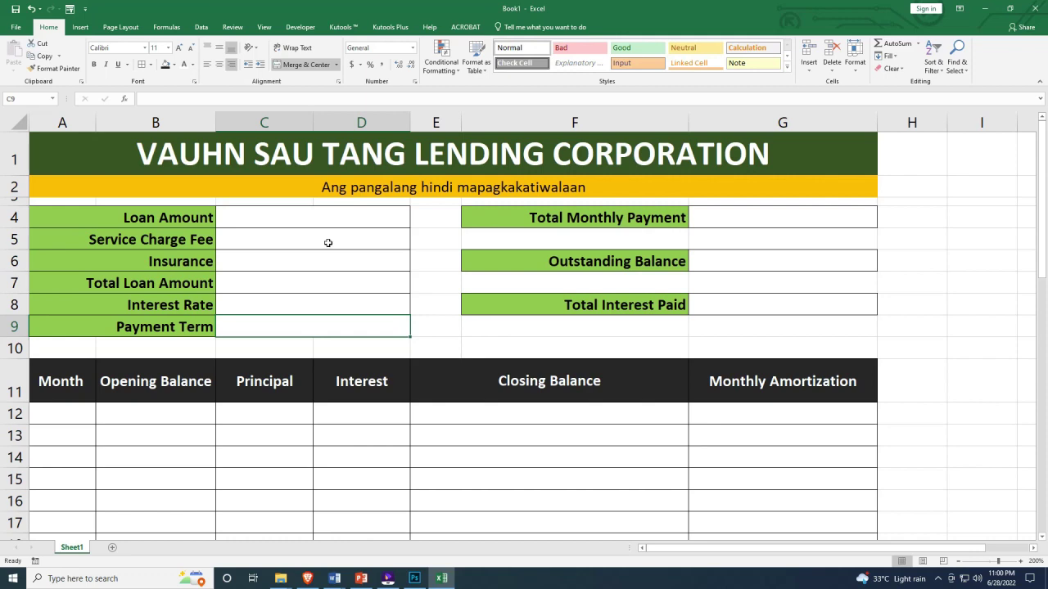
pyautogui.click(327, 243)
pyautogui.moveTo(330, 252)
pyautogui.mouseDown()
pyautogui.moveTo(330, 262)
pyautogui.moveTo(336, 243)
pyautogui.mouseUp()
pyautogui.click(308, 265)
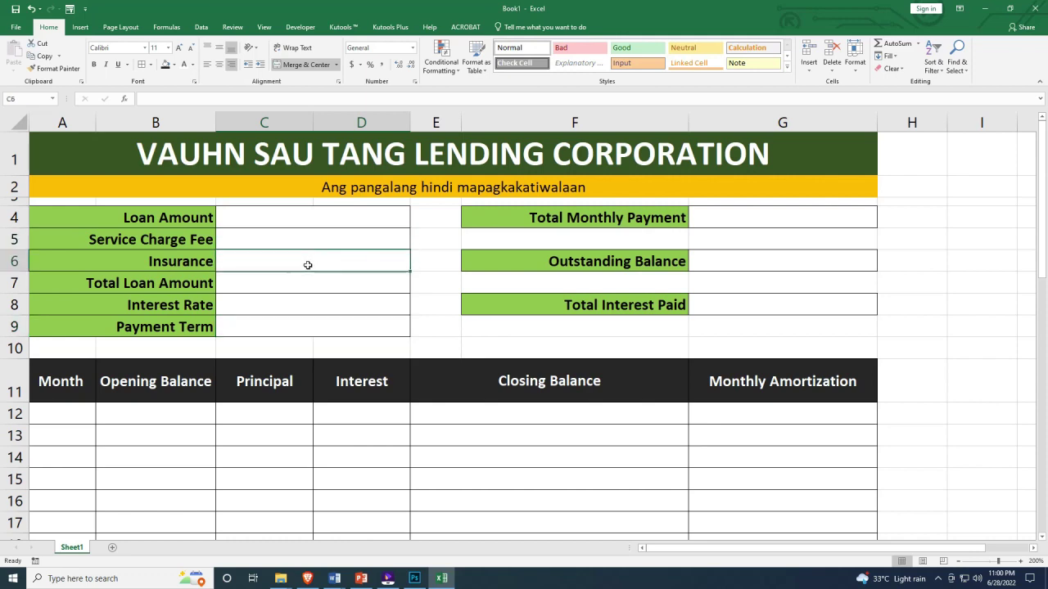
pyautogui.click(311, 288)
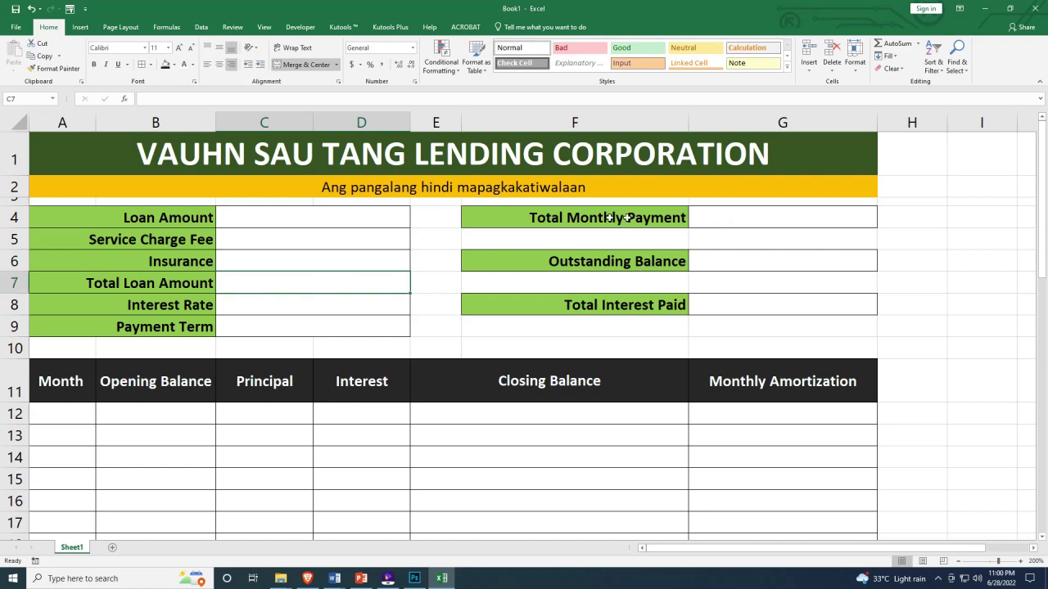
pyautogui.click(764, 218)
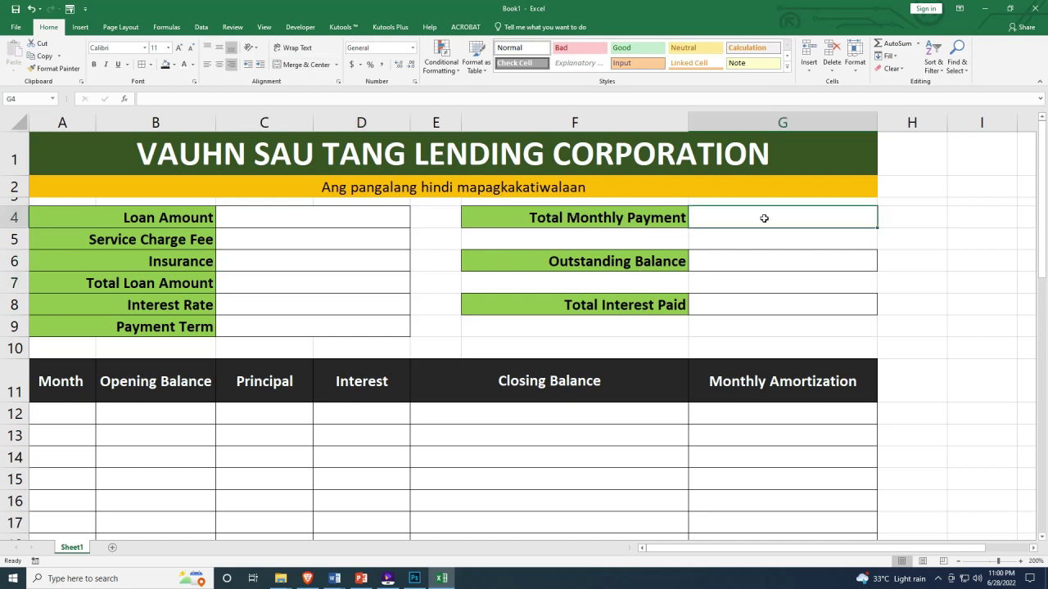
pyautogui.click(745, 265)
pyautogui.click(729, 302)
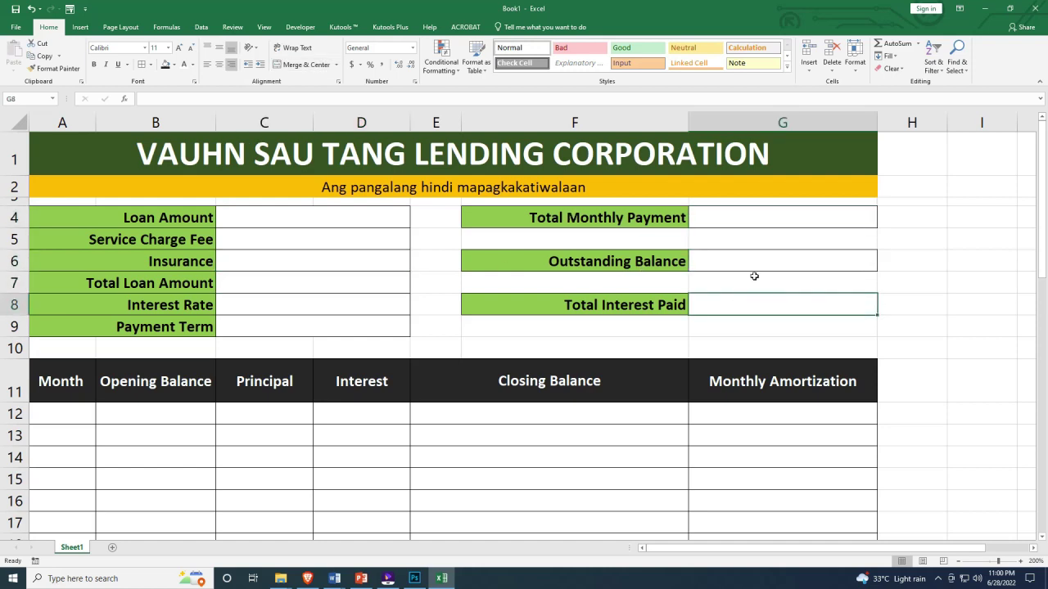
pyautogui.scroll(-1, 753, 276)
pyautogui.moveTo(73, 337); pyautogui.dragTo(784, 483)
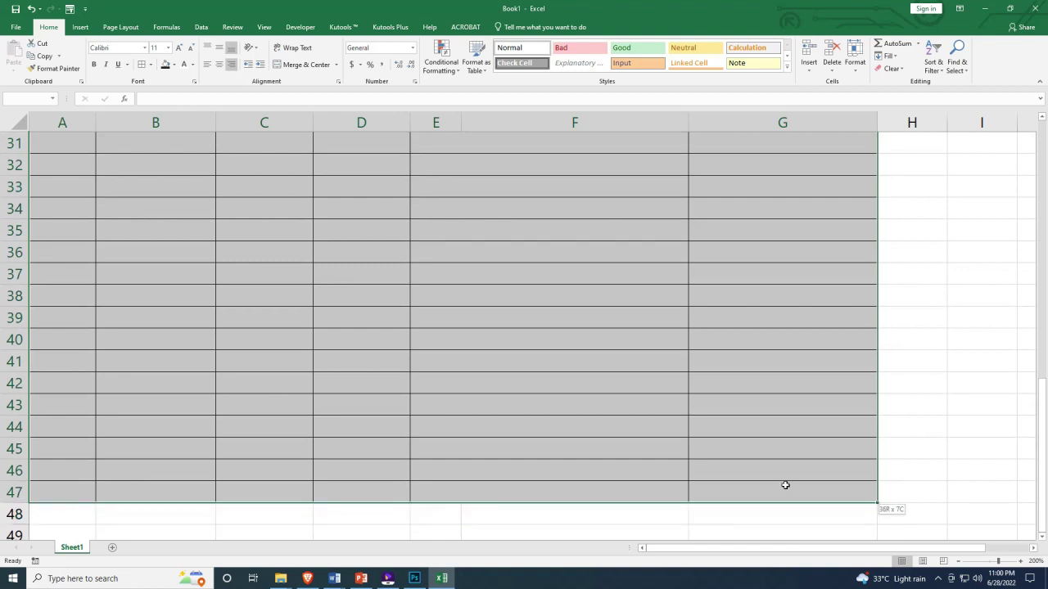
pyautogui.scroll(10, 699, 320)
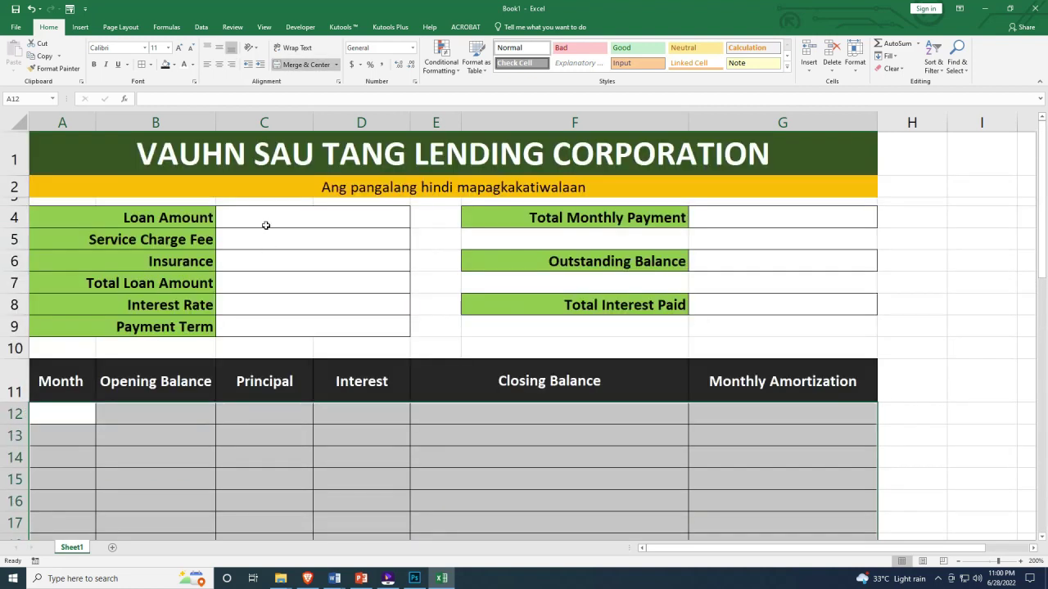
# Enter 50000 as the Loan Amount in C4
pyautogui.click(266, 225)
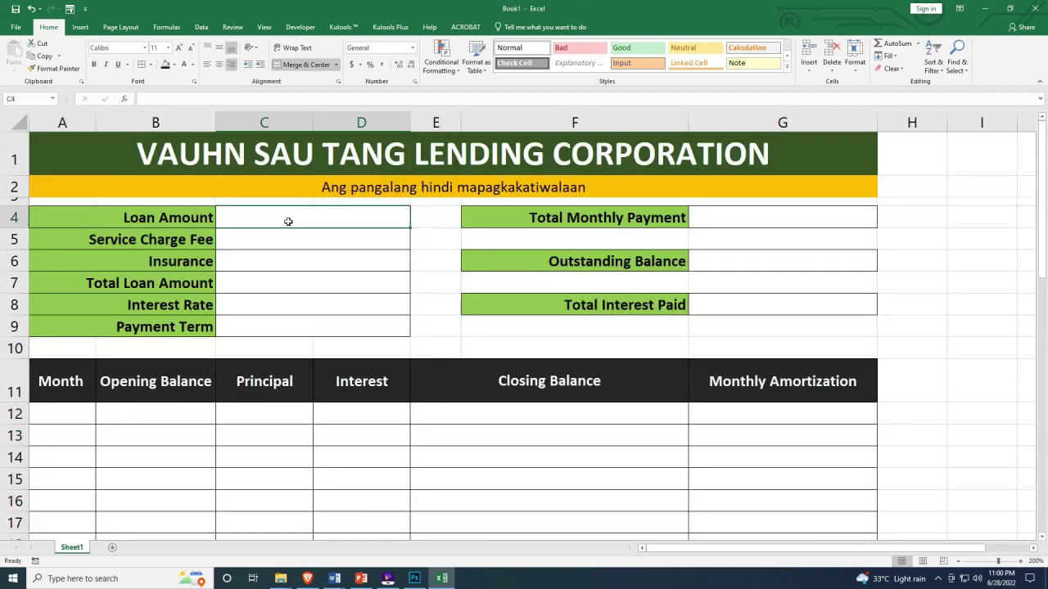
pyautogui.write('50000')
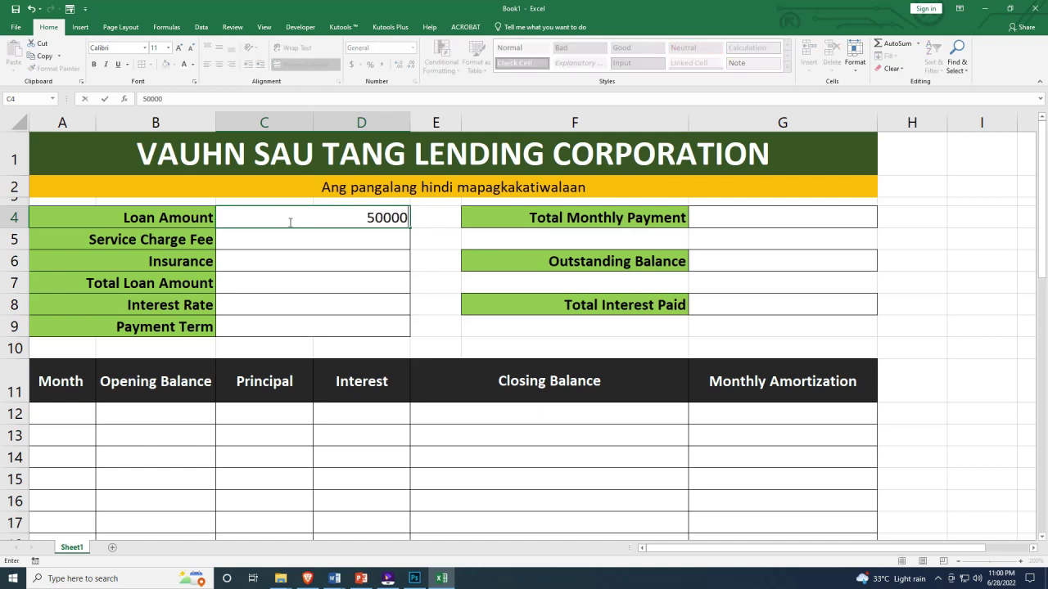
pyautogui.press('Return')
# Format the loan detail input cells C4:C9 as Number with two decimal places and a thousands separator
pyautogui.click(289, 222)
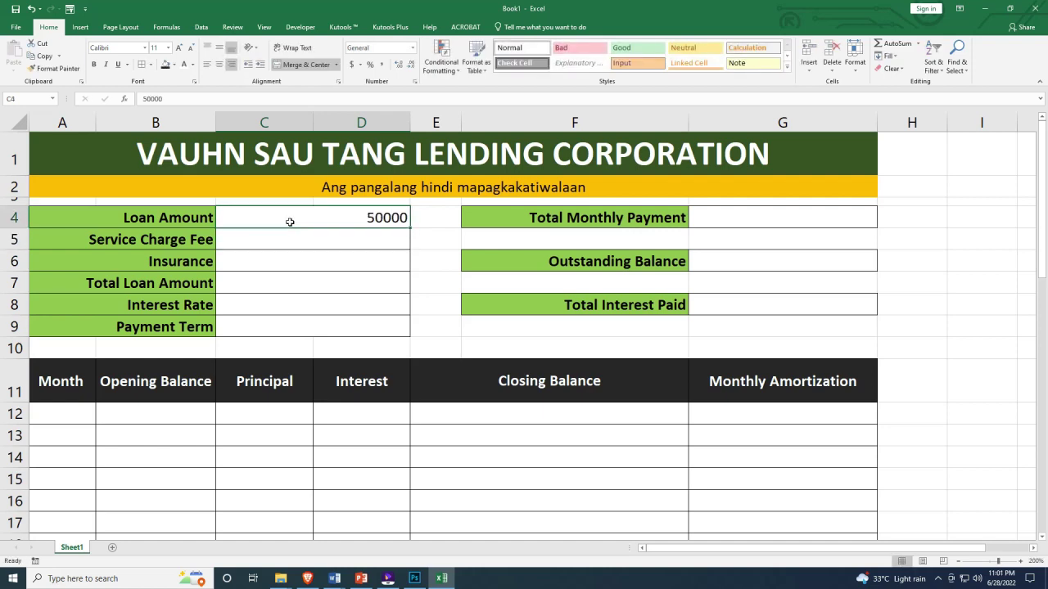
pyautogui.moveTo(359, 217); pyautogui.dragTo(357, 322)
pyautogui.click(357, 218)
pyautogui.moveTo(357, 217); pyautogui.dragTo(365, 329)
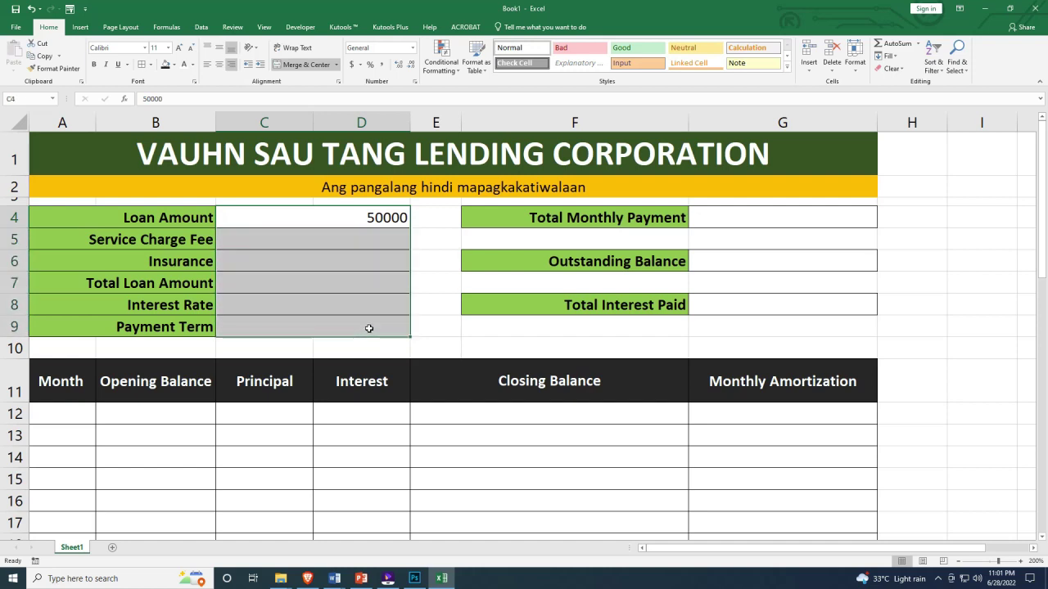
pyautogui.hotkey('ctrl', 'shift', '1')
pyautogui.click(359, 217)
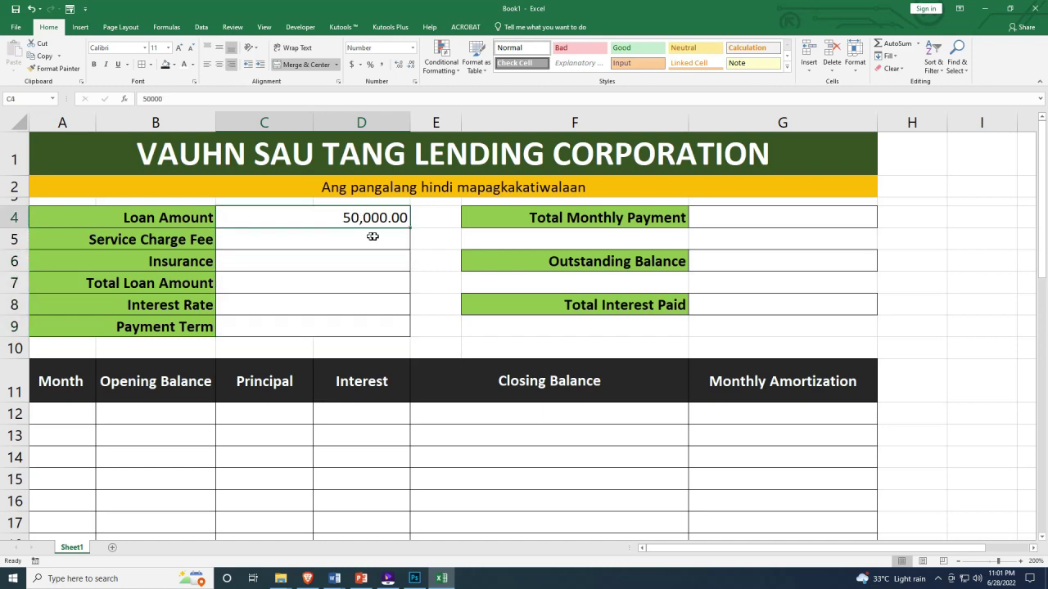
pyautogui.click(361, 241)
# Check the number format settings of the Loan Amount cell C4 and accept them as they are
pyautogui.click(333, 216)
pyautogui.rightClick(357, 218)
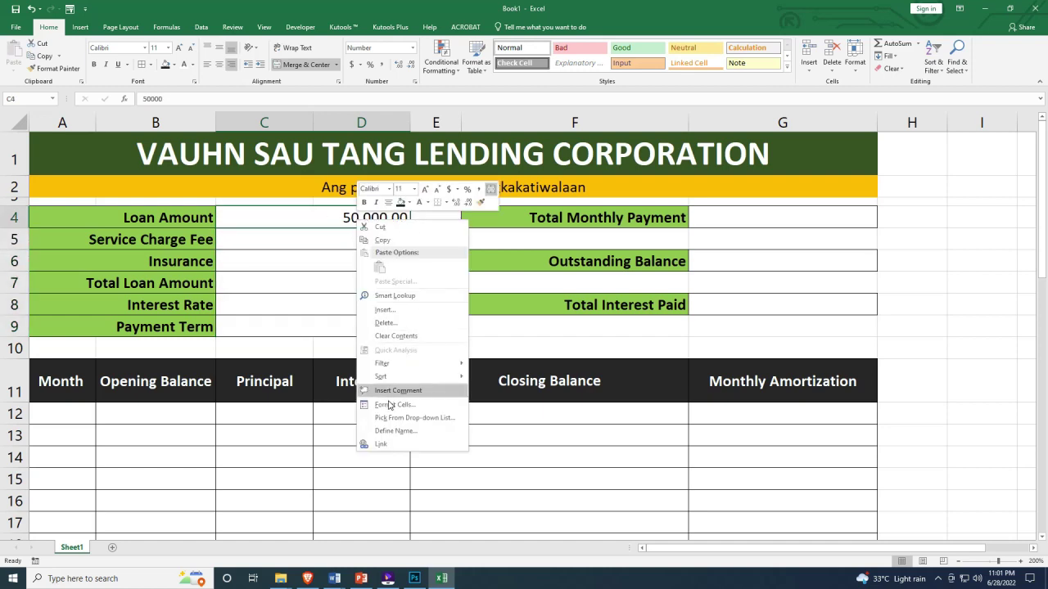
pyautogui.click(390, 405)
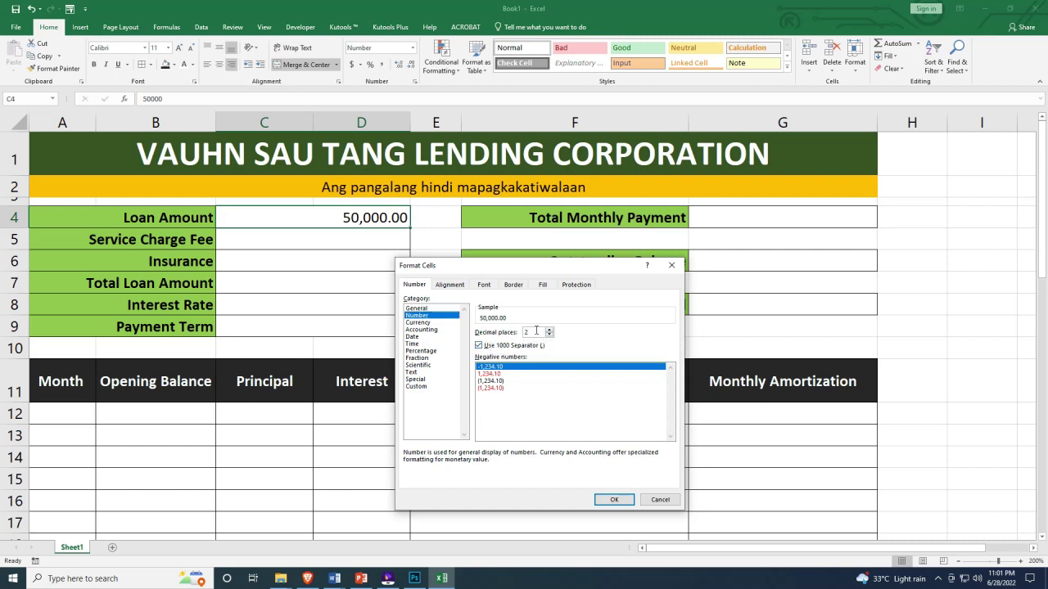
pyautogui.click(614, 500)
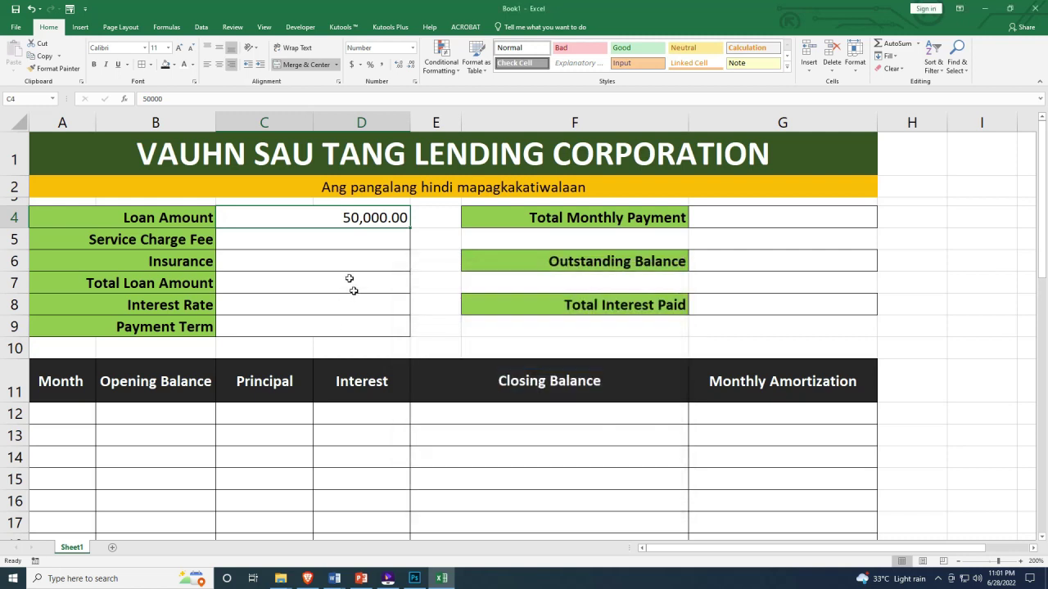
pyautogui.click(357, 235)
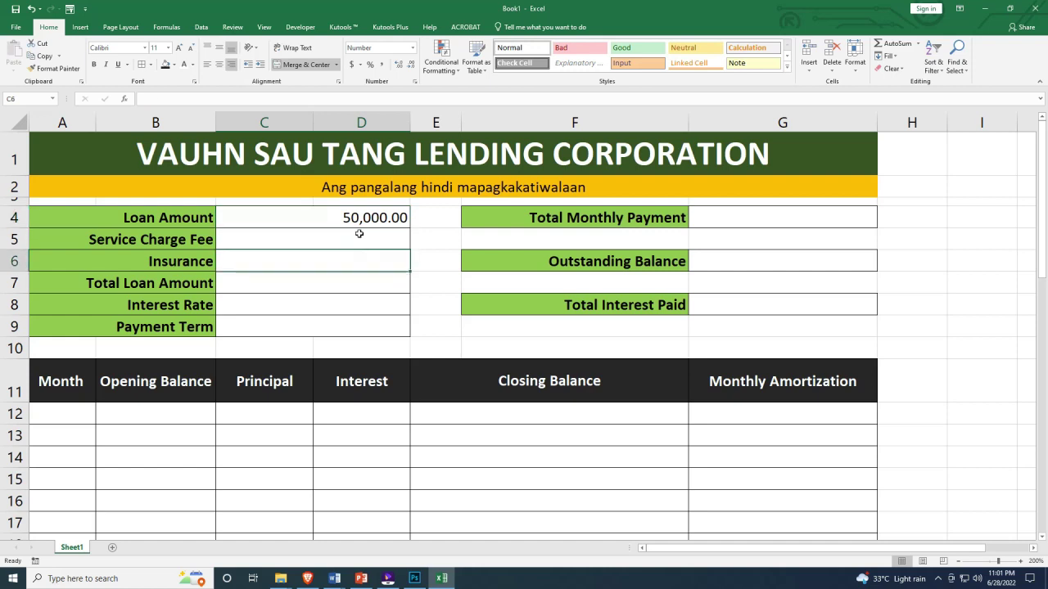
pyautogui.press('Down')
# Enter 12% as the Interest Rate in C8
pyautogui.click(311, 307)
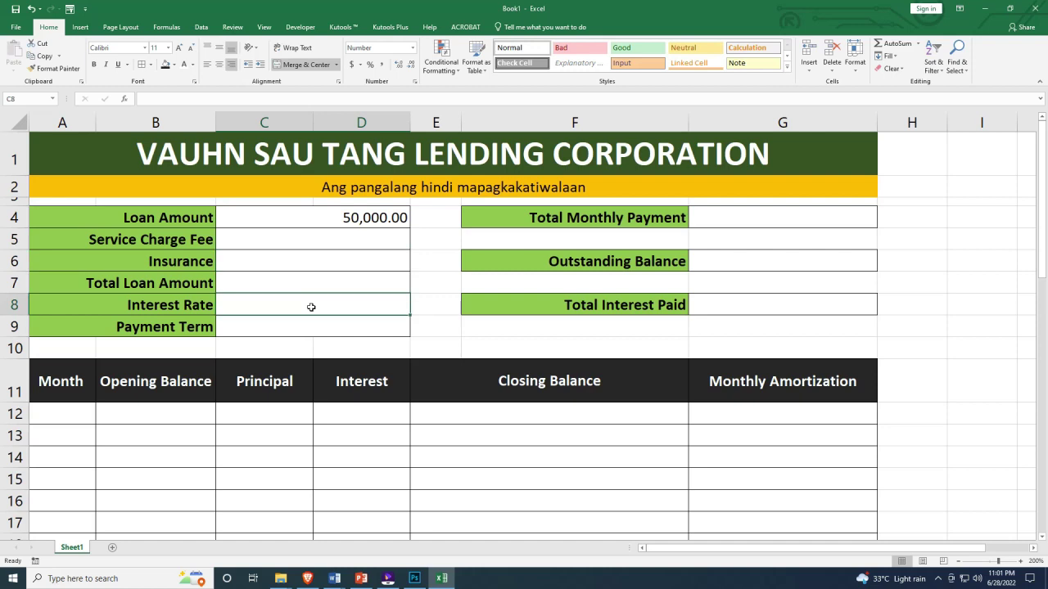
pyautogui.write('12')
pyautogui.press('Return')
pyautogui.click(311, 307)
pyautogui.doubleClick(356, 305)
pyautogui.write('%')
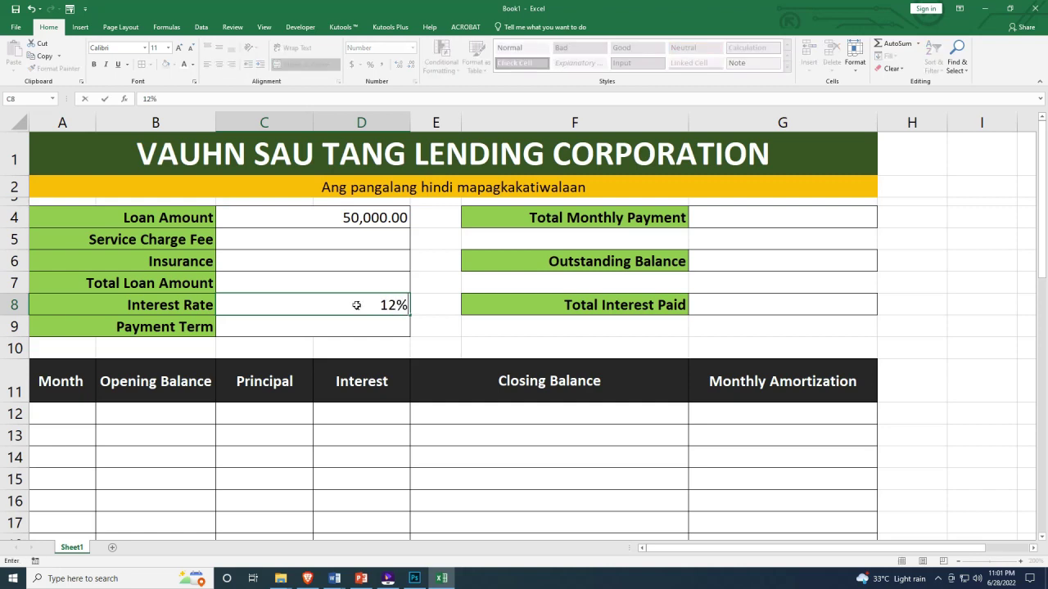
pyautogui.press('Return')
# Re-enter 12% in the Interest Rate cell C8
pyautogui.click(356, 304)
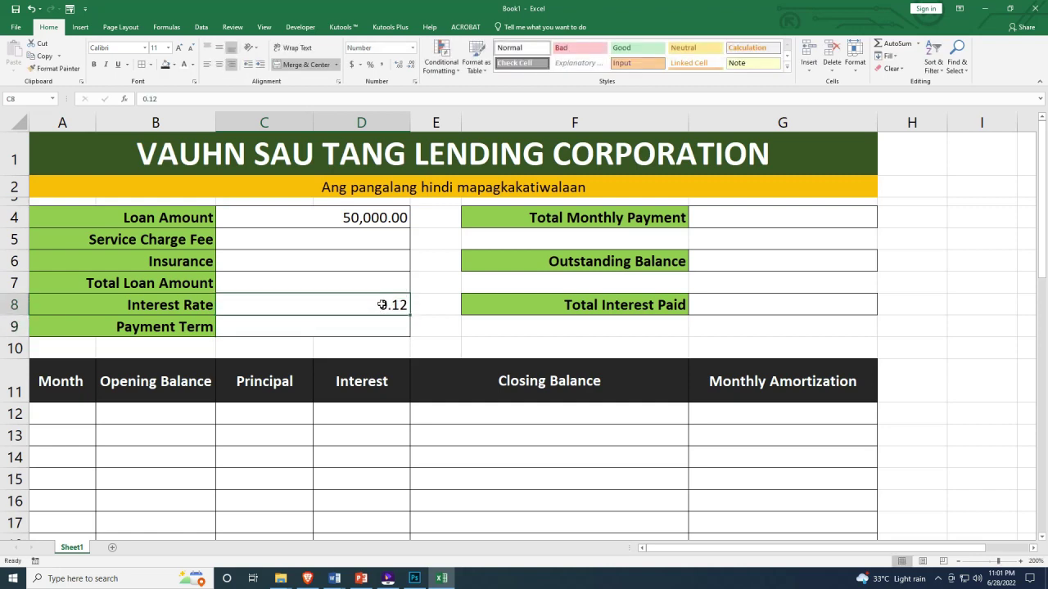
pyautogui.write('12')
pyautogui.press('super')
pyautogui.press('super')
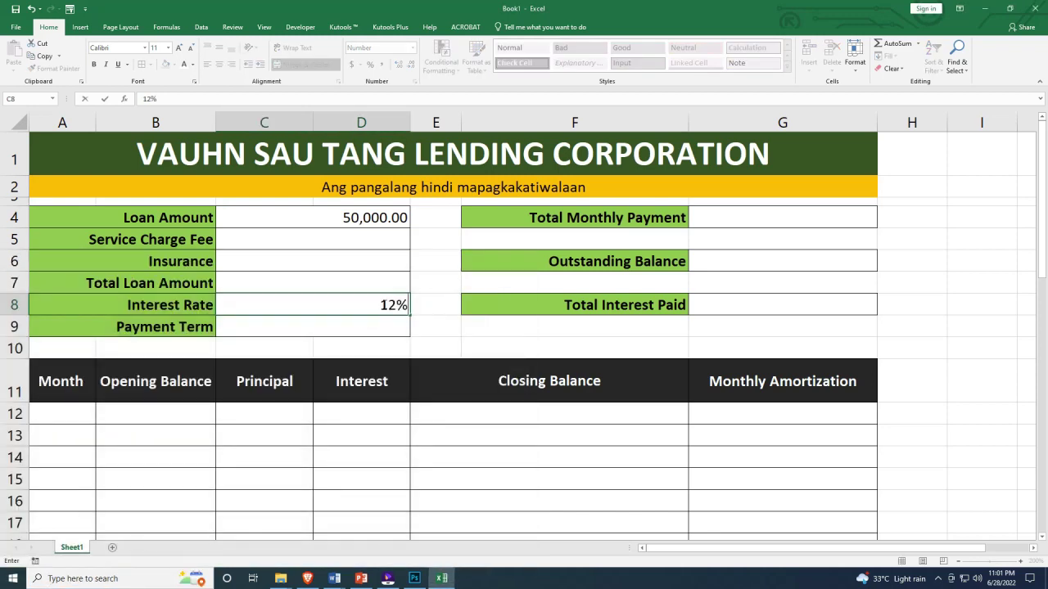
pyautogui.write('%')
pyautogui.press('Return')
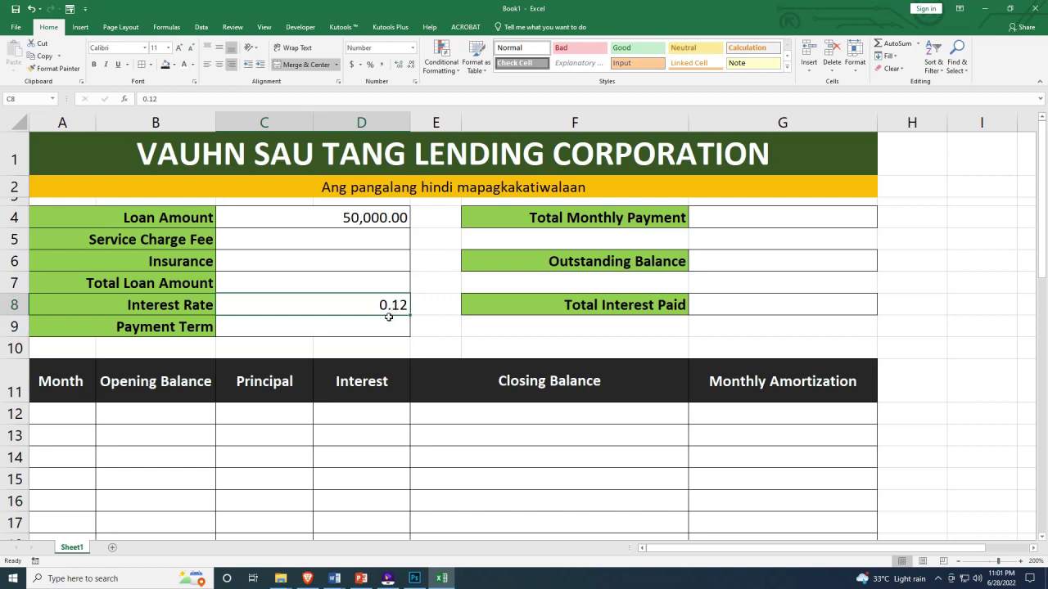
pyautogui.moveTo(372, 217); pyautogui.dragTo(383, 329)
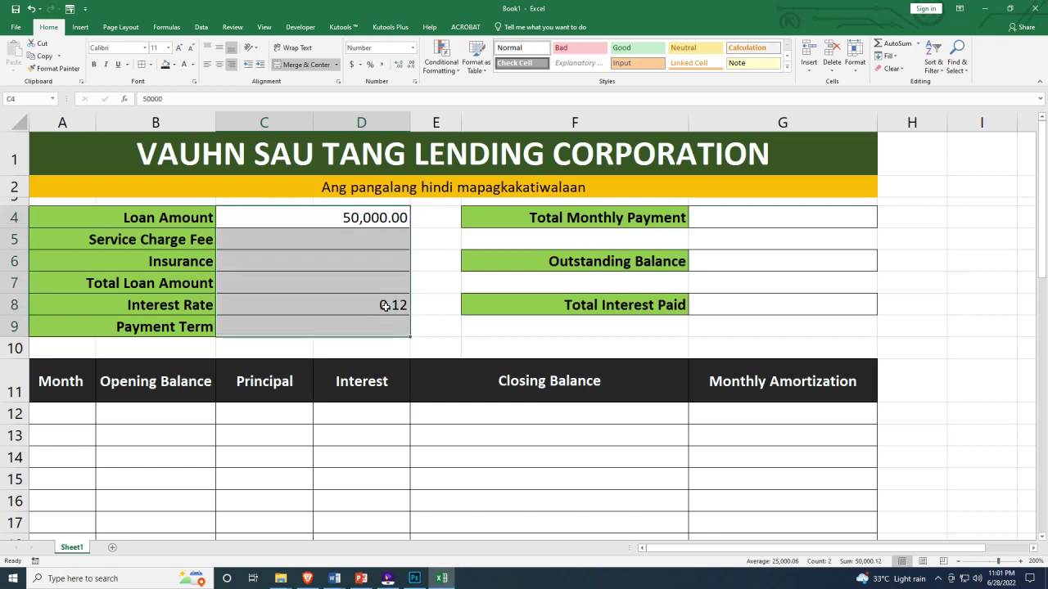
pyautogui.click(385, 306)
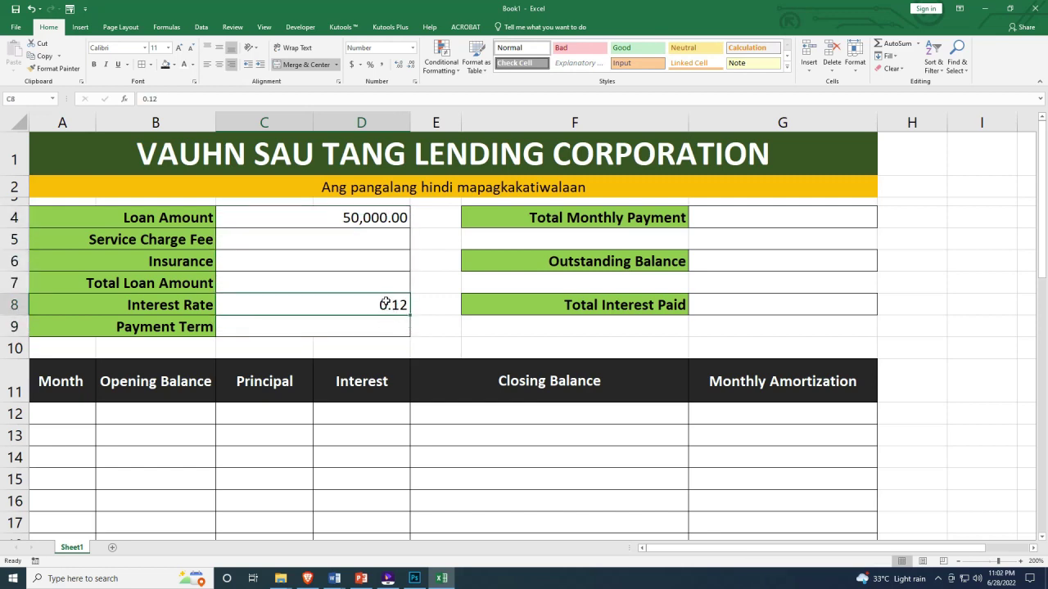
pyautogui.moveTo(369, 310); pyautogui.dragTo(382, 304)
pyautogui.rightClick(389, 305)
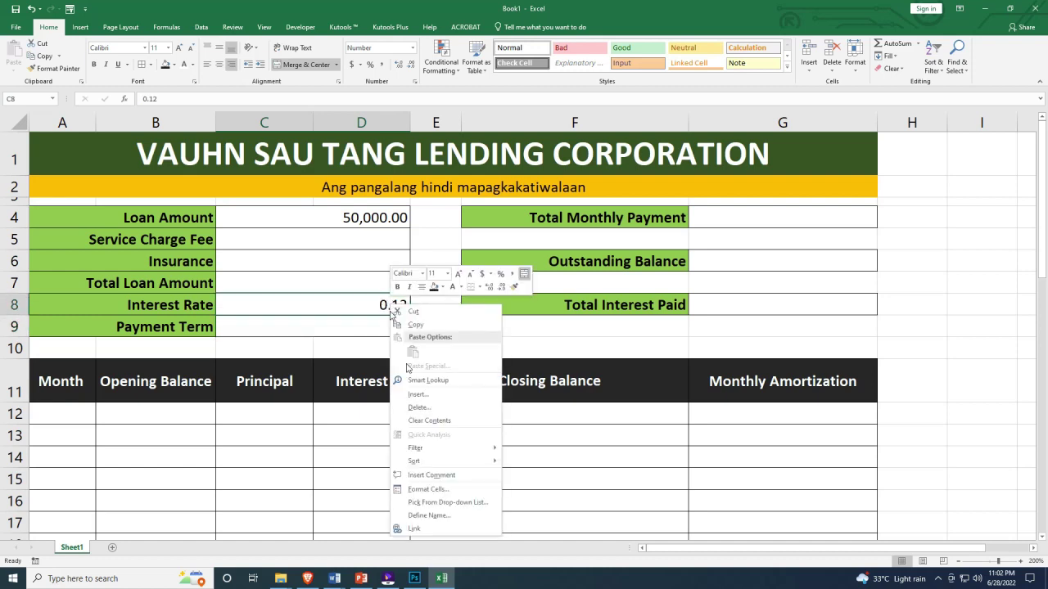
pyautogui.click(430, 491)
pyautogui.moveTo(420, 320); pyautogui.dragTo(633, 191)
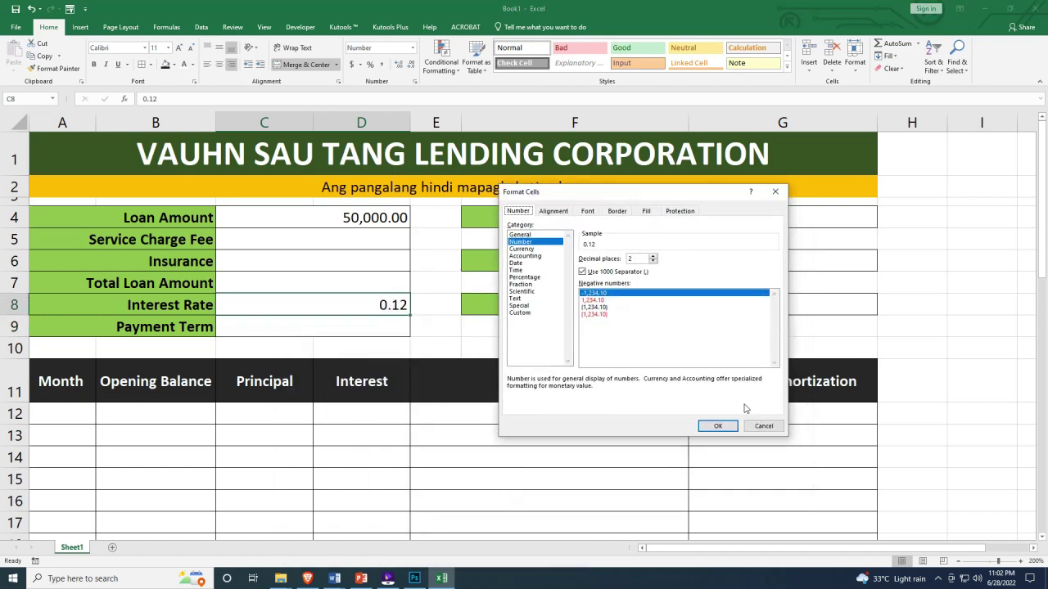
pyautogui.click(754, 423)
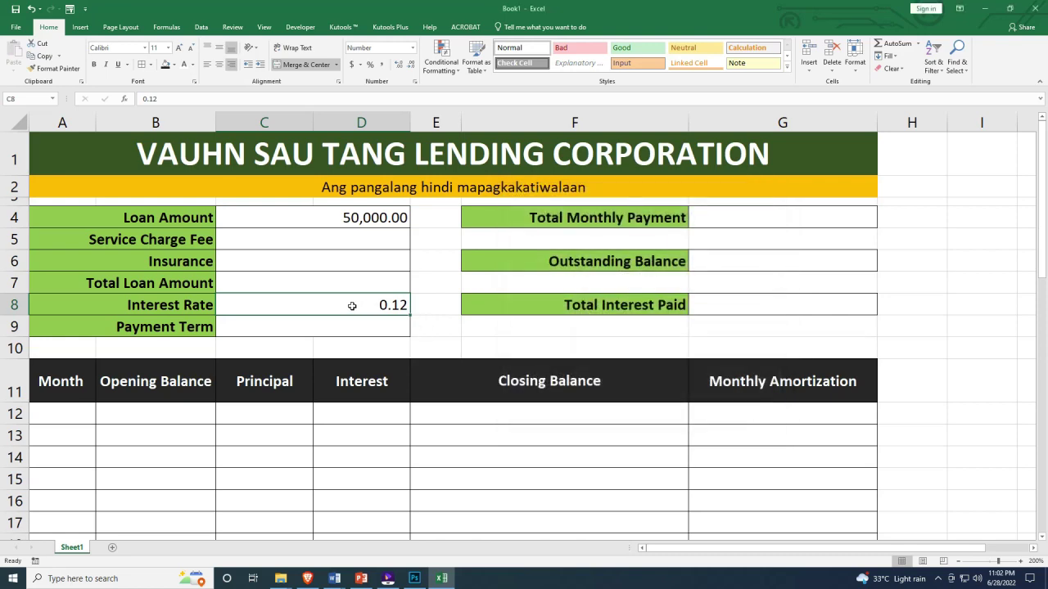
# Format the Interest Rate cell C8 as Percentage with 0 decimal places
pyautogui.rightClick(354, 309)
pyautogui.click(391, 491)
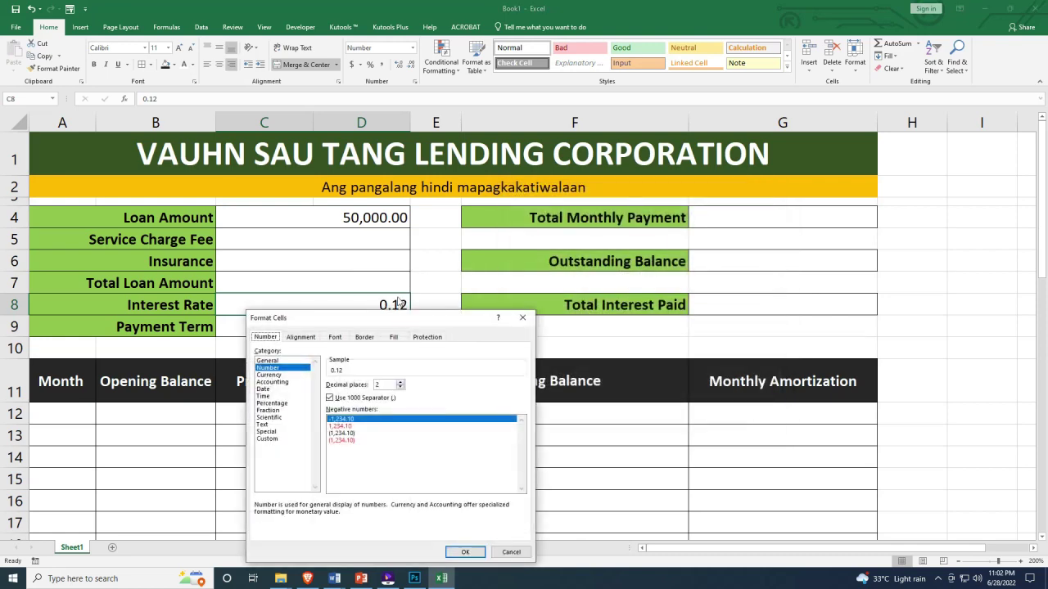
pyautogui.moveTo(401, 300); pyautogui.dragTo(641, 238)
pyautogui.click(563, 292)
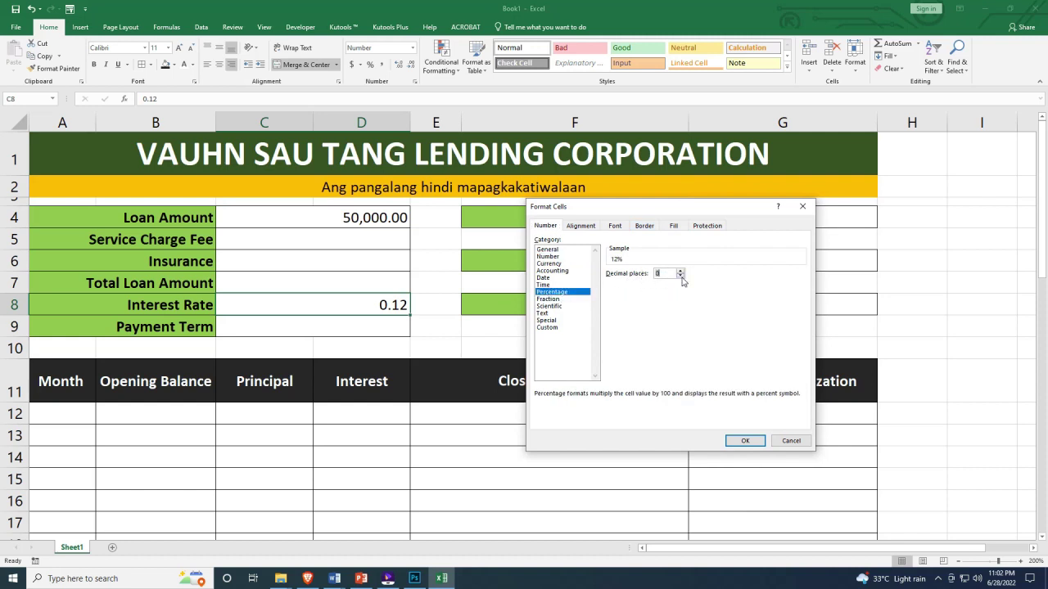
pyautogui.click(745, 440)
# Enter 12 as the Payment Term in C9
pyautogui.click(372, 328)
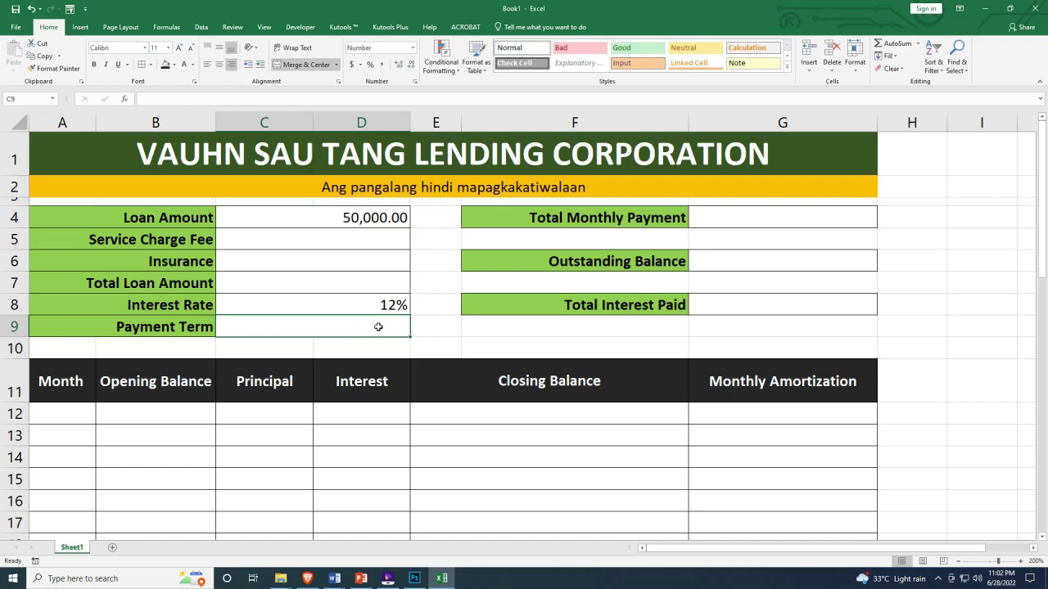
pyautogui.write('12')
pyautogui.press('Return')
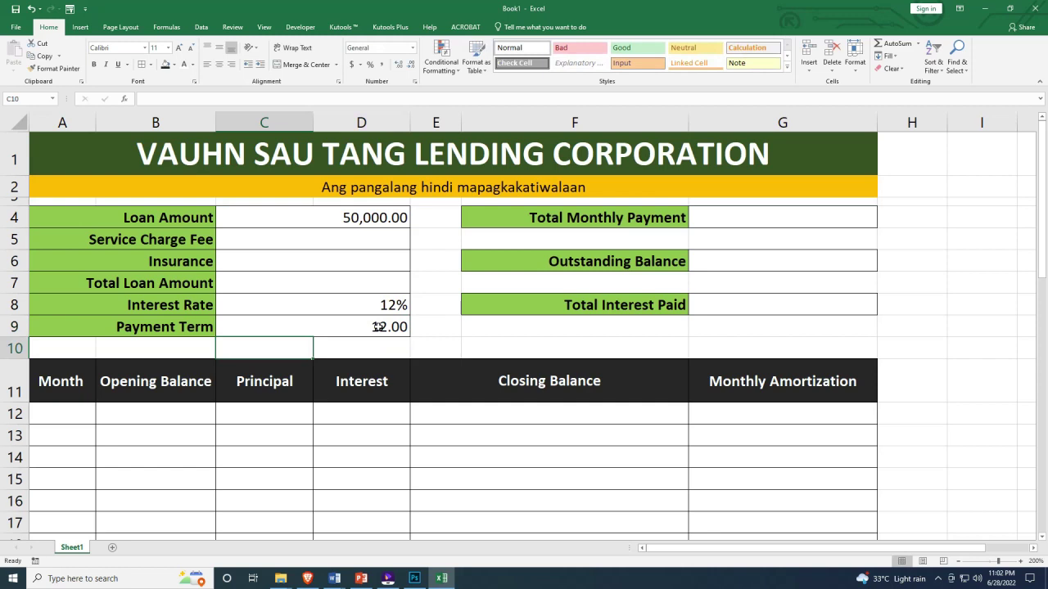
# Format the Payment Term cell C9 with the General number format
pyautogui.click(378, 326)
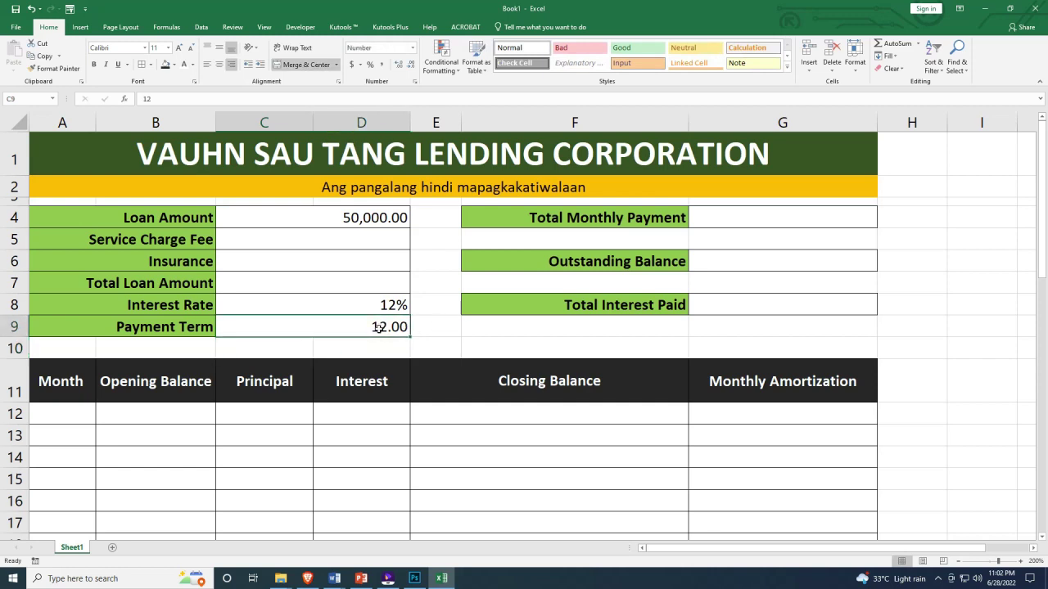
pyautogui.rightClick(378, 326)
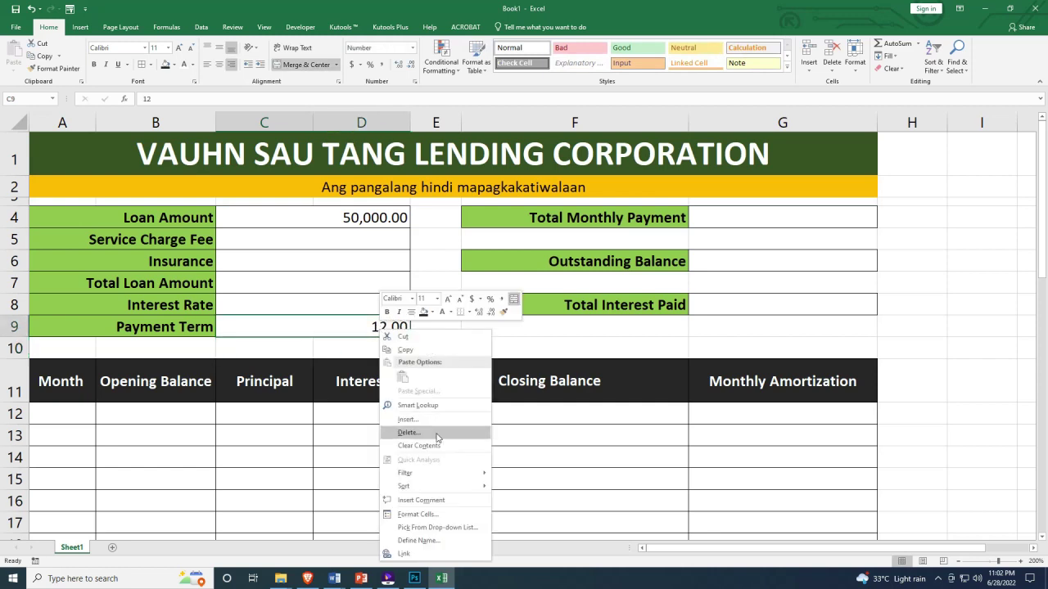
pyautogui.click(448, 520)
pyautogui.moveTo(451, 309); pyautogui.dragTo(663, 222)
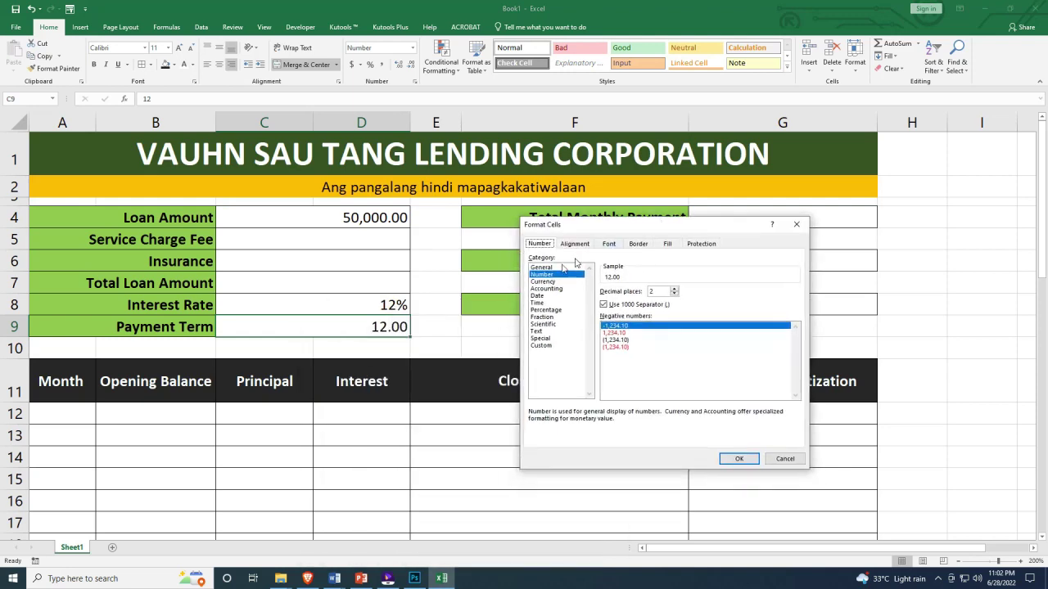
pyautogui.click(546, 269)
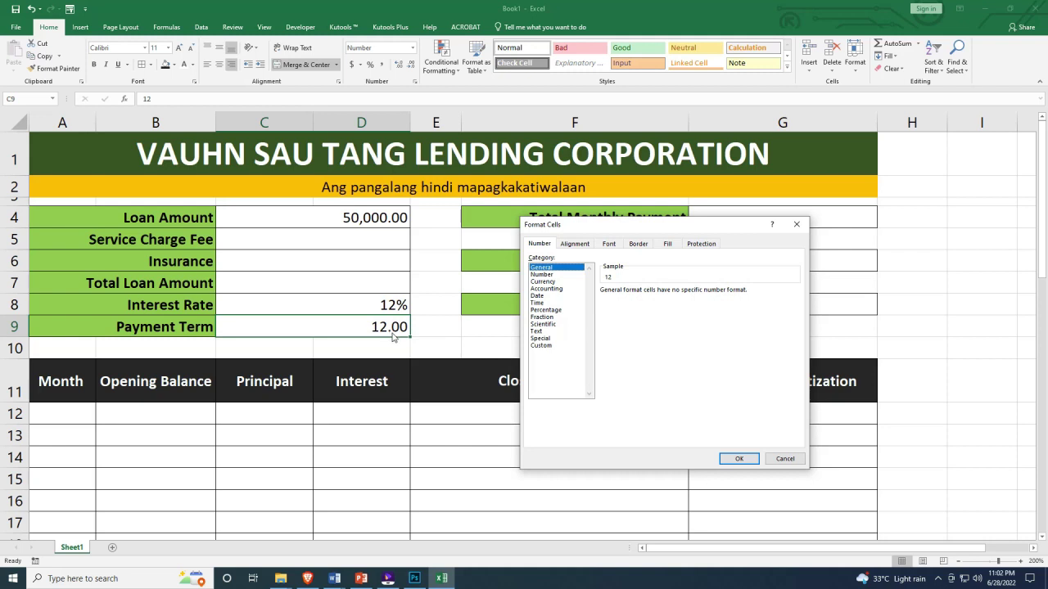
pyautogui.click(738, 459)
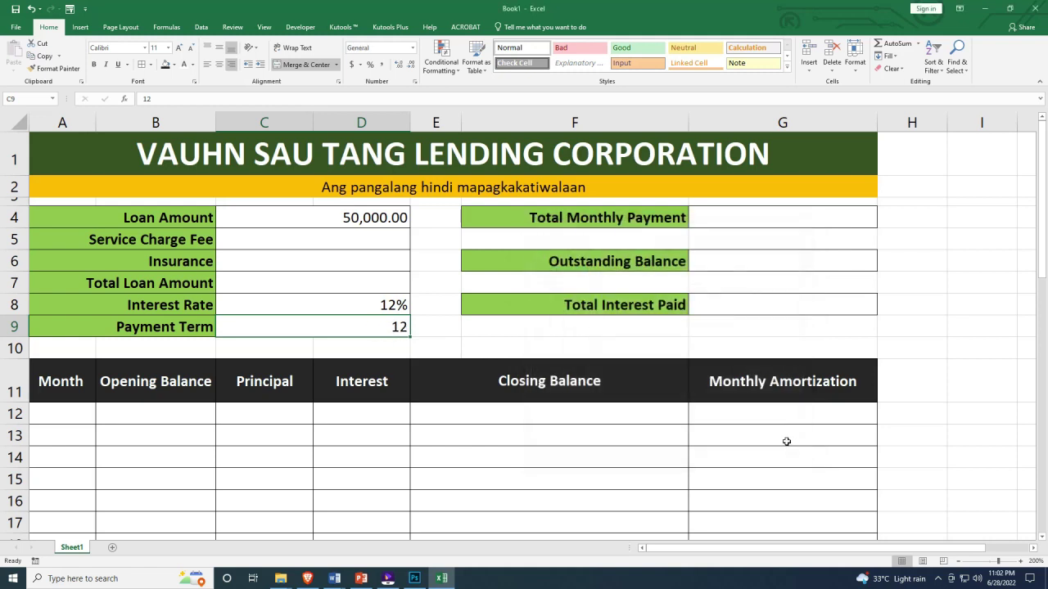
# Try 24 and 36 as the Payment Term in C9
pyautogui.write('24')
pyautogui.press('Return')
pyautogui.click(370, 326)
pyautogui.write('36')
pyautogui.press('Return')
# Set the Payment Term in C9 to 24
pyautogui.click(370, 326)
pyautogui.write('24')
pyautogui.press('Return')
# Calculate the Service Charge Fee in C5 as 2% of the Loan Amount with the formula =C4*.02
pyautogui.click(370, 282)
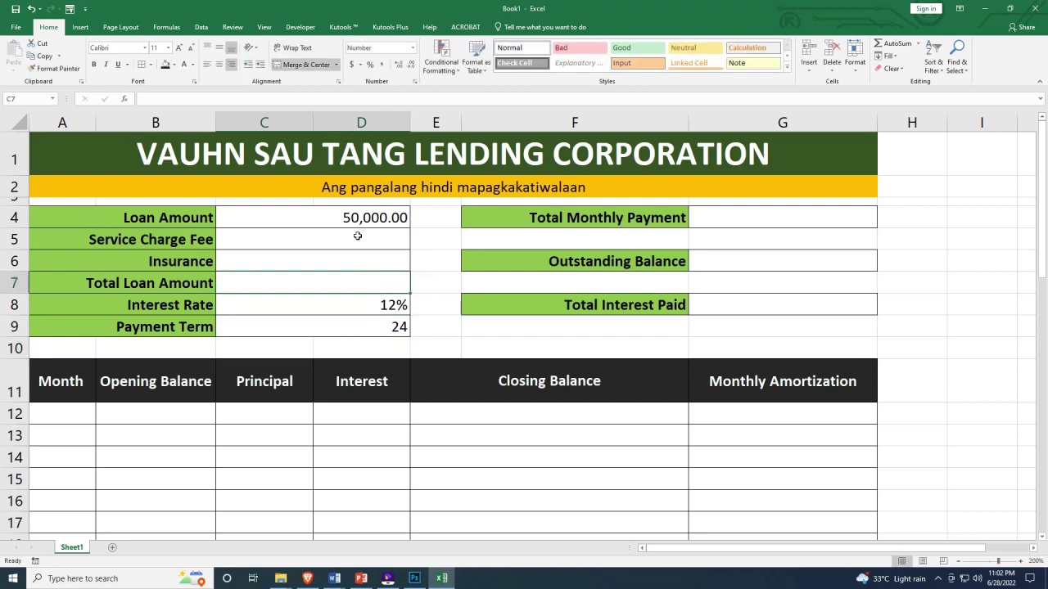
pyautogui.click(358, 236)
pyautogui.click(374, 267)
pyautogui.click(369, 240)
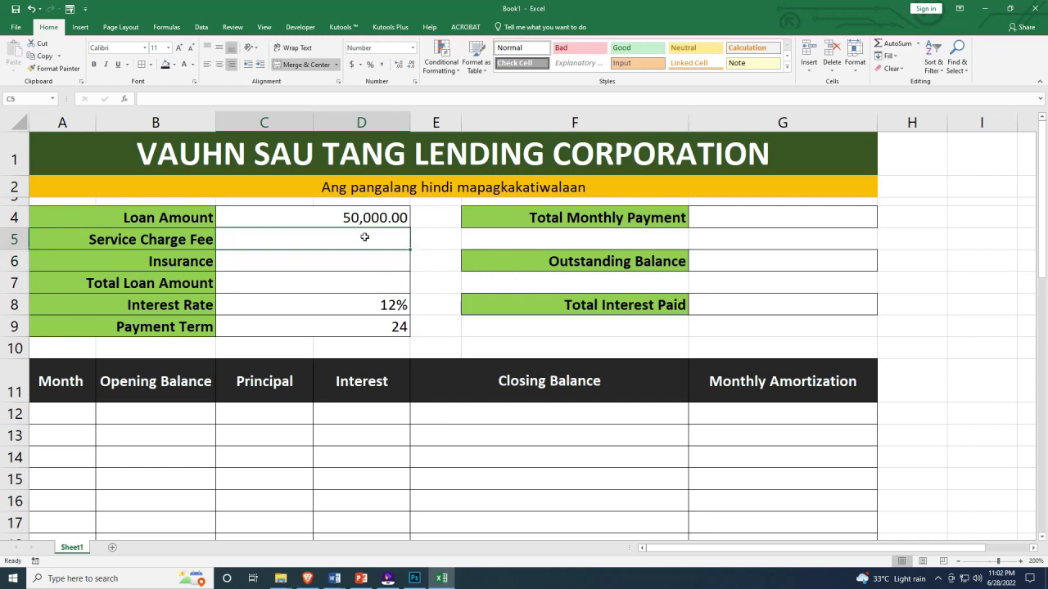
pyautogui.click(374, 217)
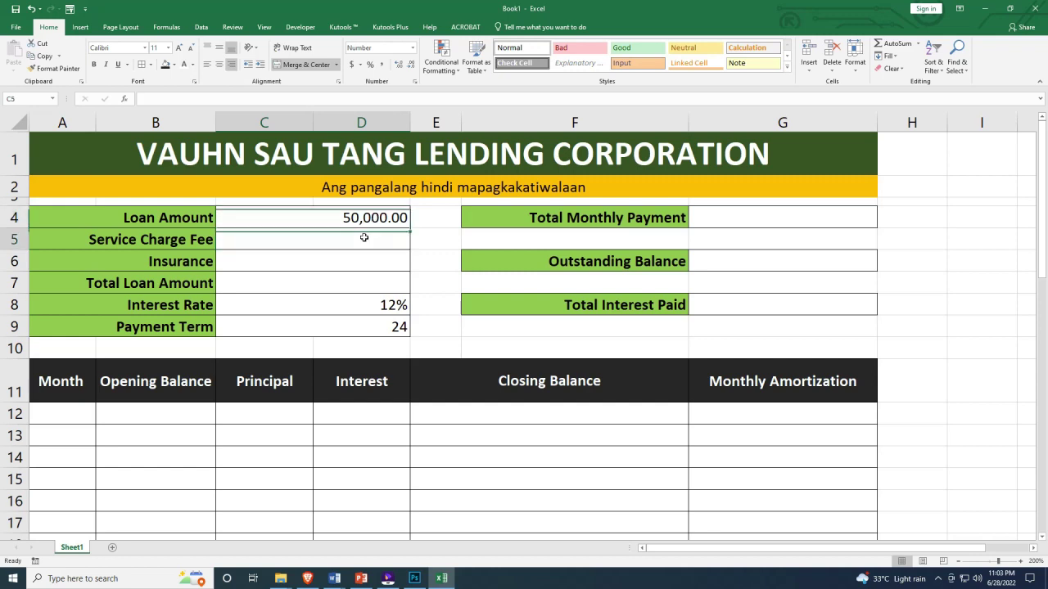
pyautogui.click(363, 237)
pyautogui.write('=')
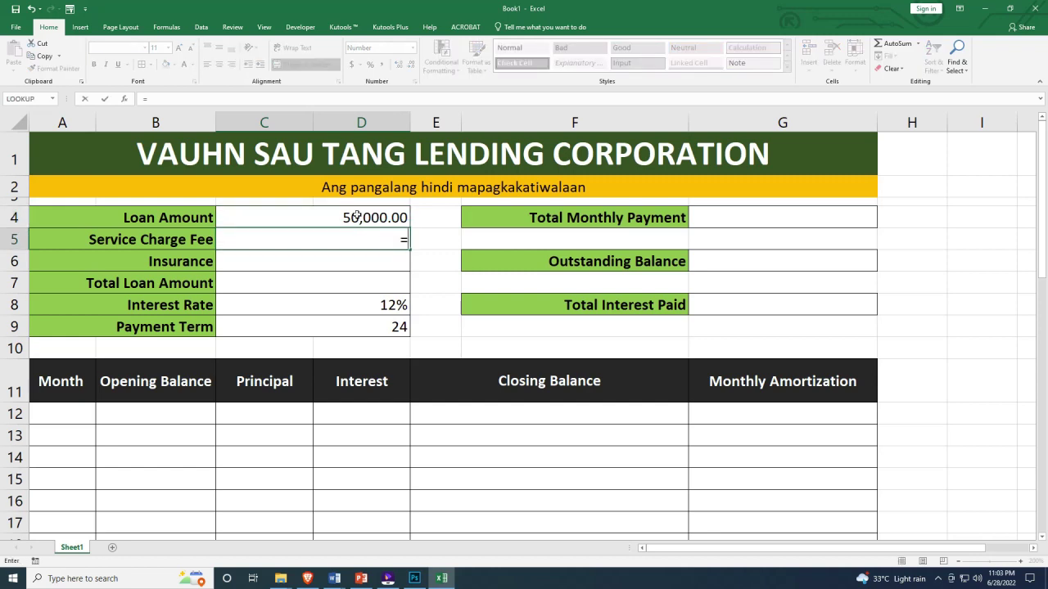
pyautogui.click(357, 216)
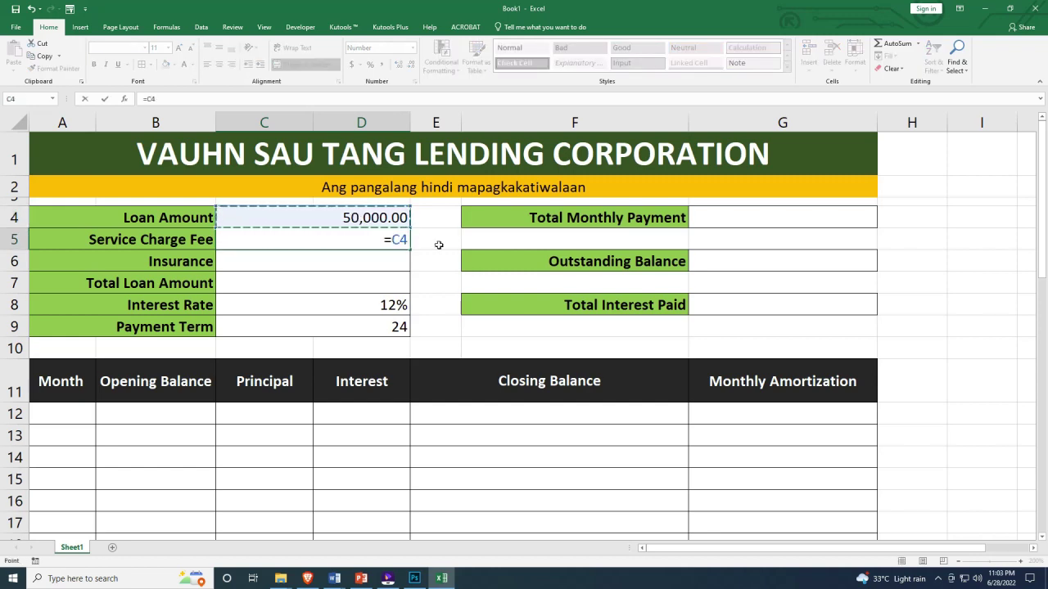
pyautogui.write('*.02')
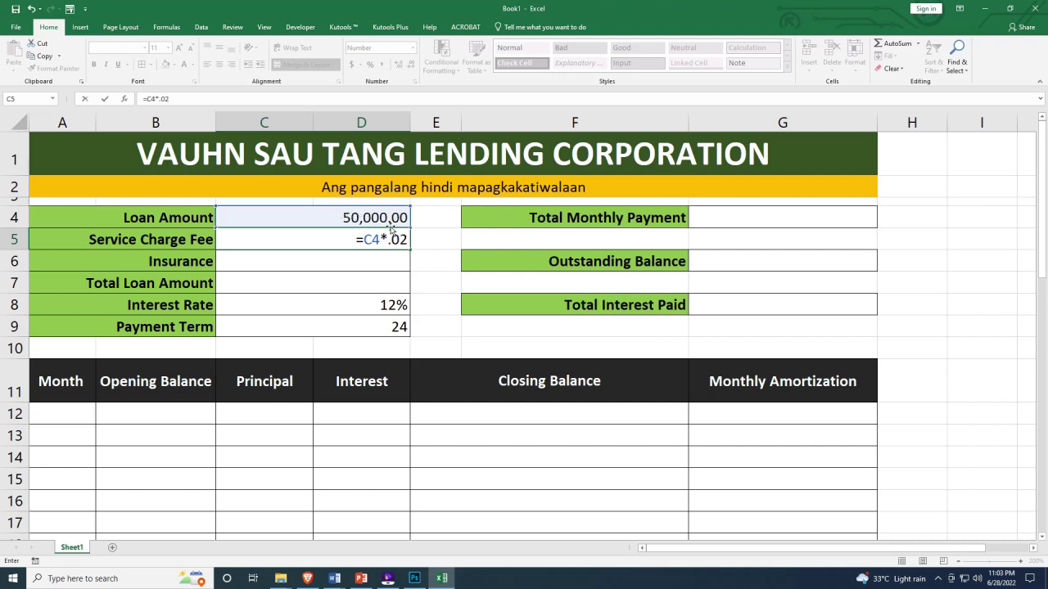
pyautogui.press('Return')
pyautogui.click(360, 237)
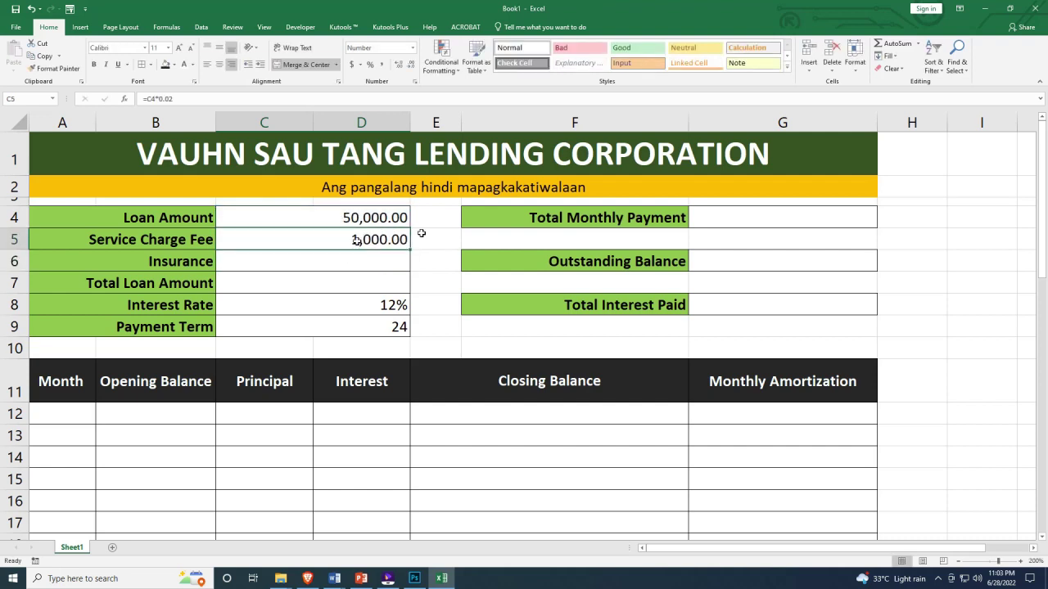
# Calculate the Insurance in C6 as 4% of the Loan Amount with the formula =C4*.04
pyautogui.click(349, 268)
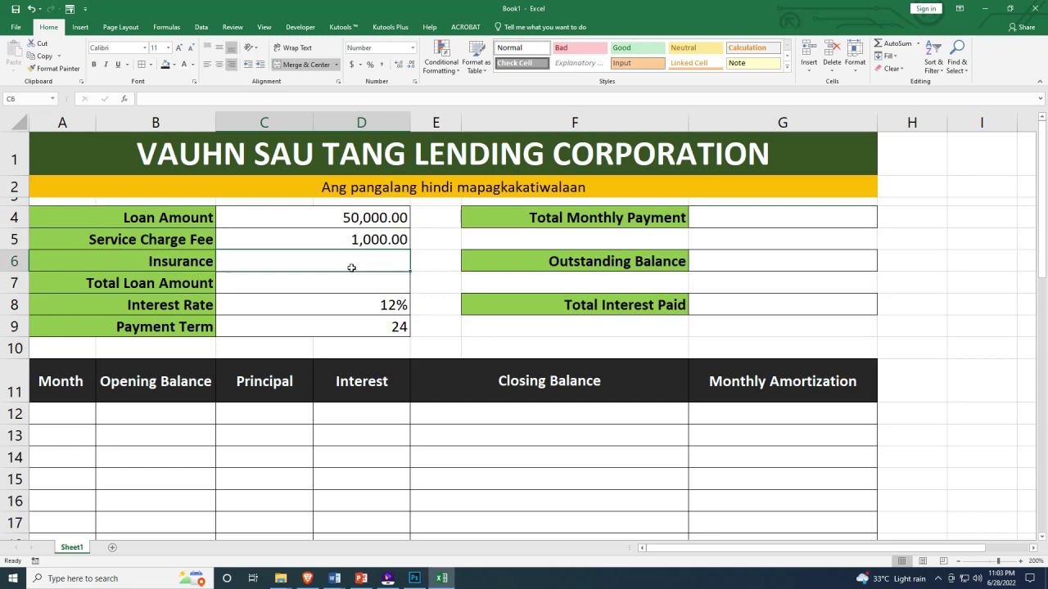
pyautogui.click(355, 217)
pyautogui.click(358, 261)
pyautogui.write('=')
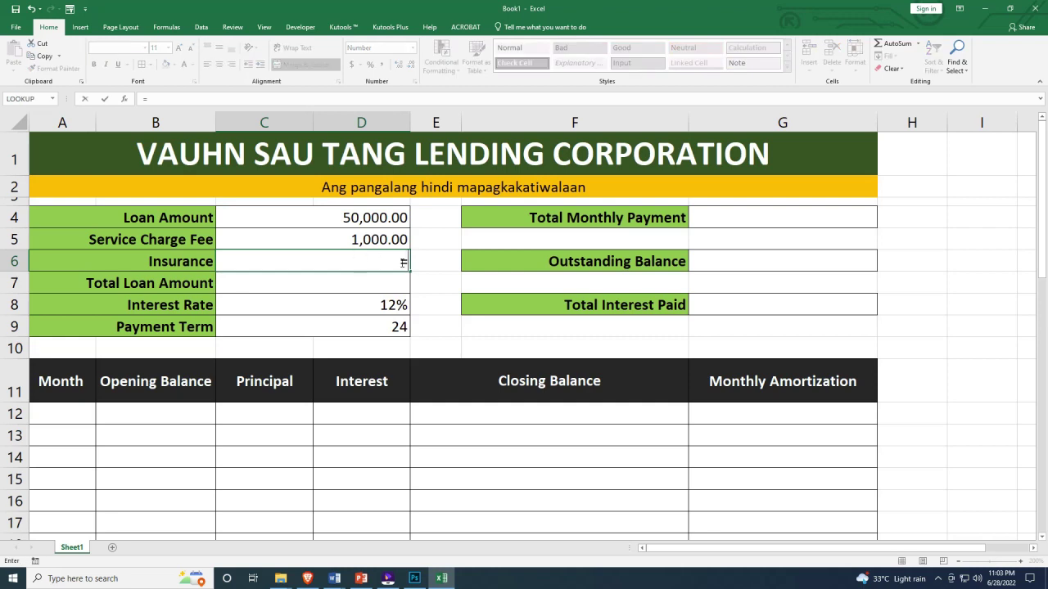
pyautogui.click(402, 262)
pyautogui.click(368, 214)
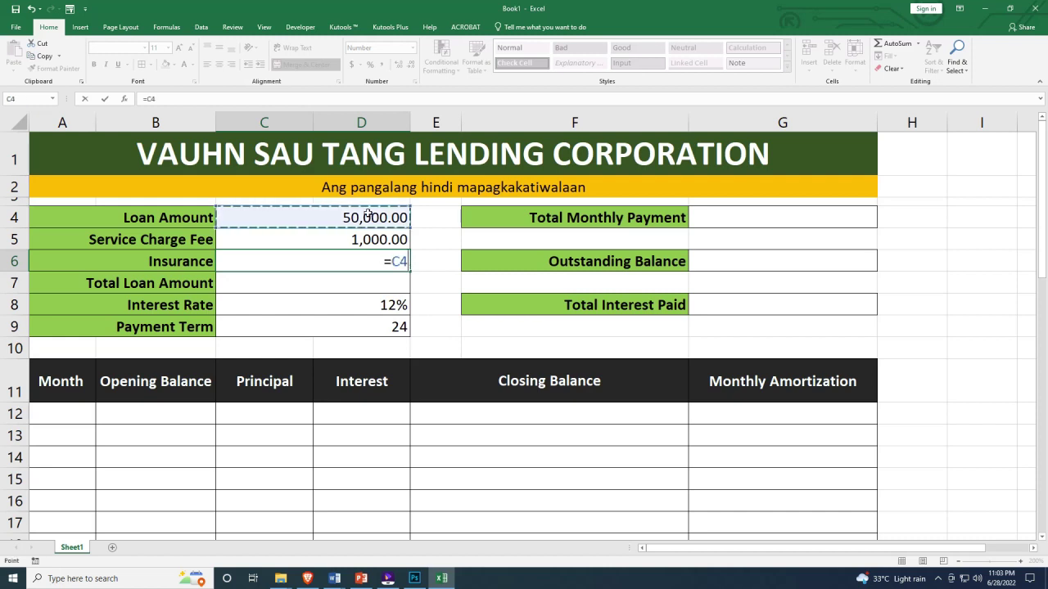
pyautogui.write('*.04')
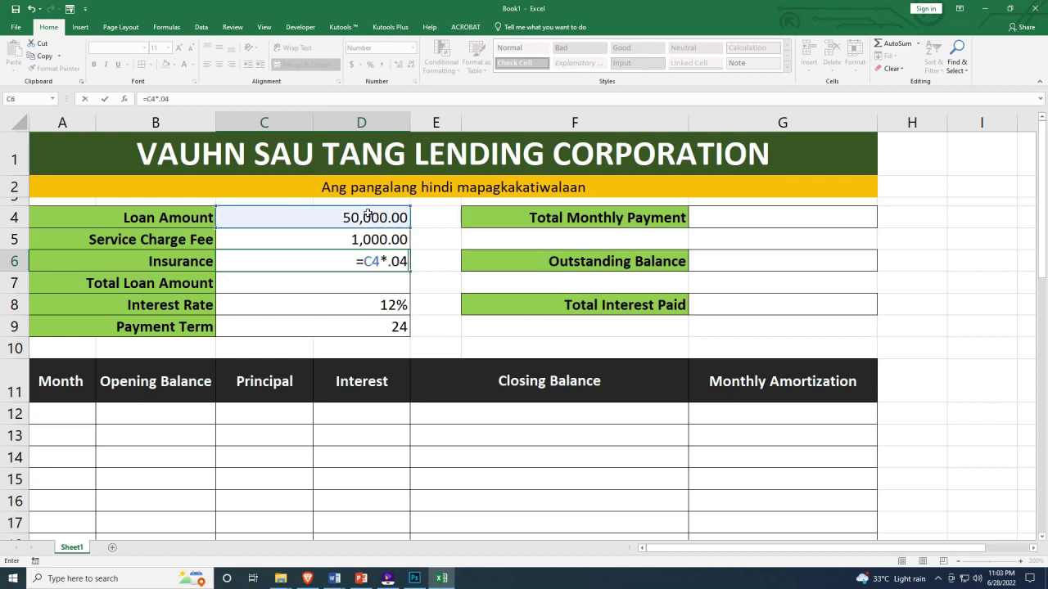
pyautogui.press('Return')
pyautogui.click(365, 258)
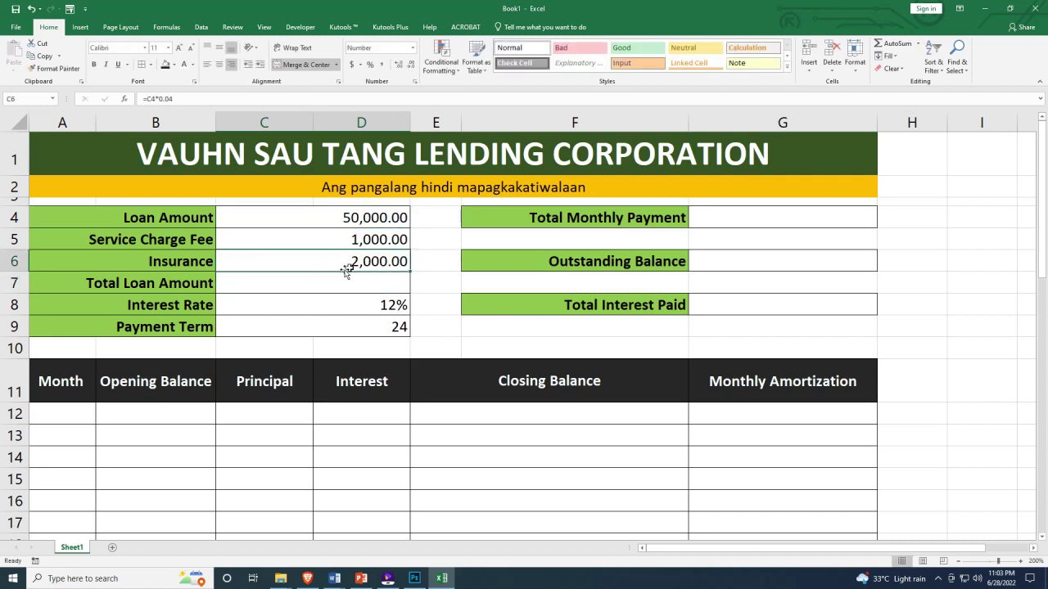
# Calculate the Total Loan Amount in C7 by adding the loan amount, service charge fee and insurance with =C4+C5+C6
pyautogui.click(361, 277)
pyautogui.click(359, 263)
pyautogui.click(375, 279)
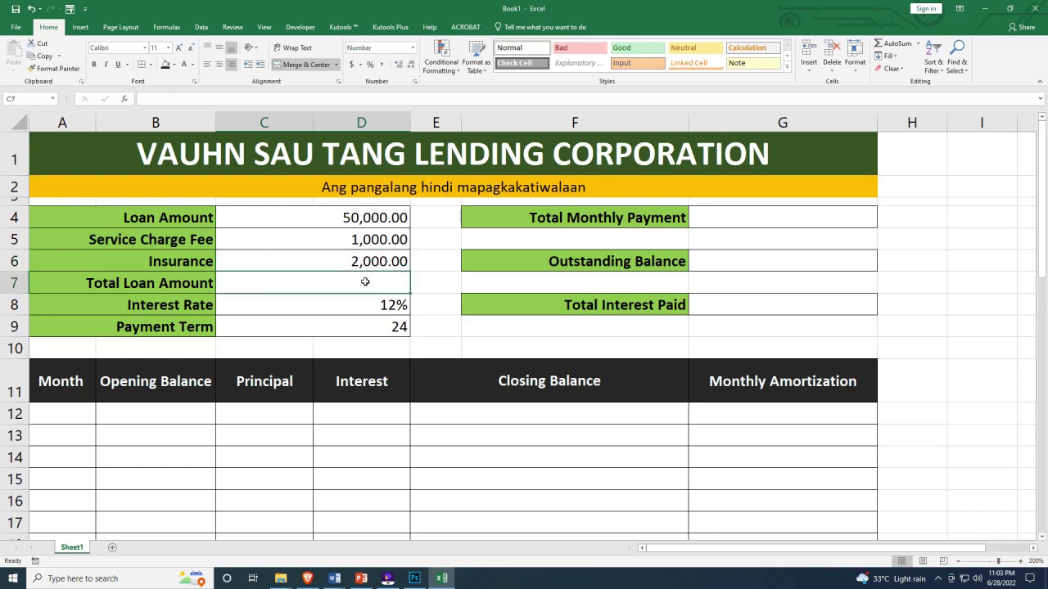
pyautogui.moveTo(379, 221); pyautogui.dragTo(379, 260)
pyautogui.click(385, 285)
pyautogui.write('=')
pyautogui.click(369, 217)
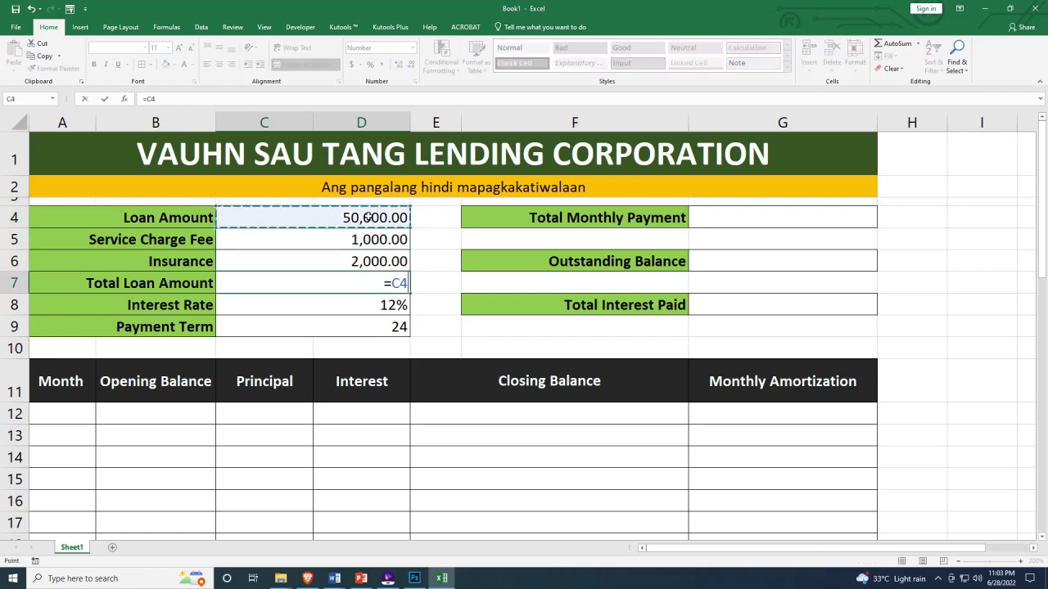
pyautogui.write('+')
pyautogui.click(347, 244)
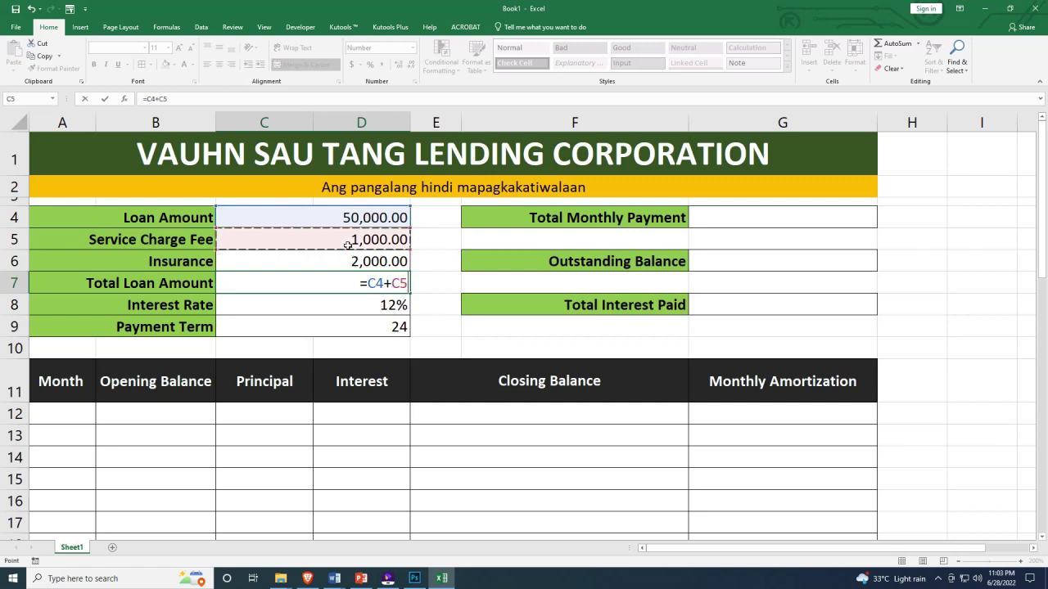
pyautogui.write('+')
pyautogui.click(349, 258)
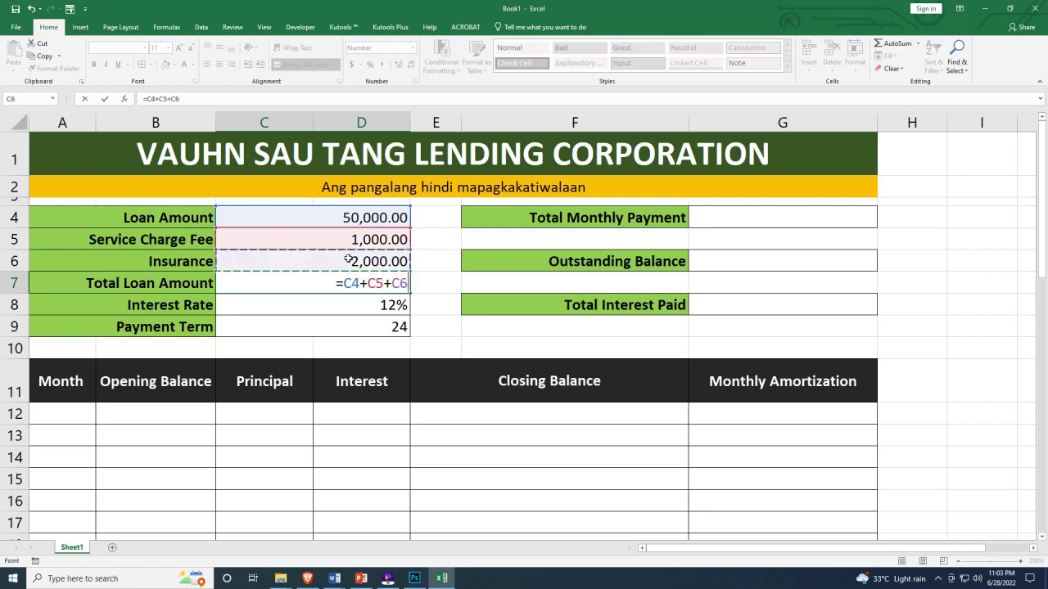
pyautogui.press('Return')
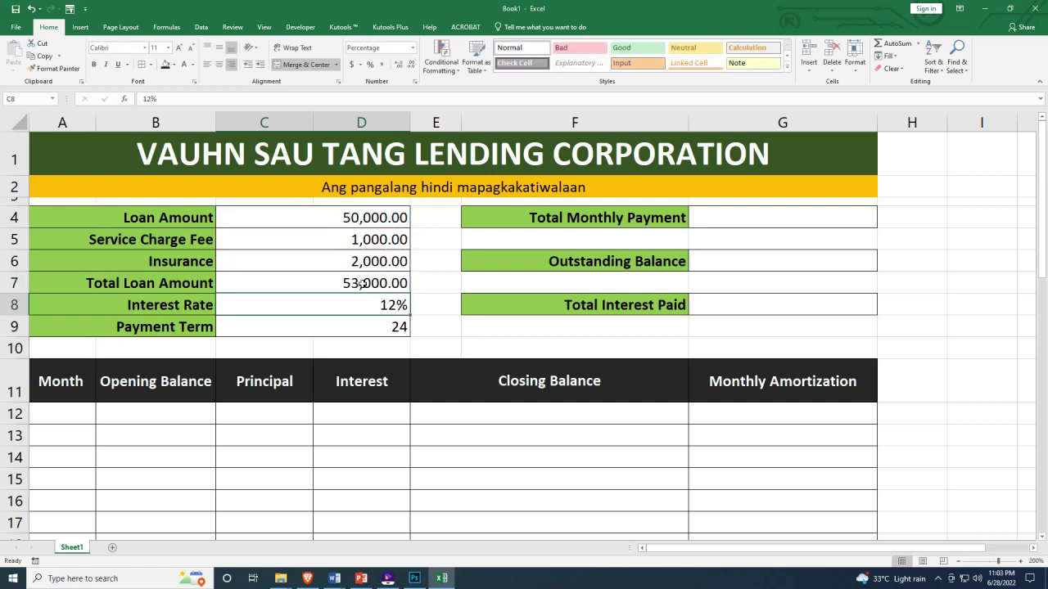
pyautogui.click(363, 283)
# Review the Interest Rate and Payment Term inputs and the Total Monthly Payment, Outstanding Balance and Total Interest Paid cells
pyautogui.scroll(-1, 362, 245)
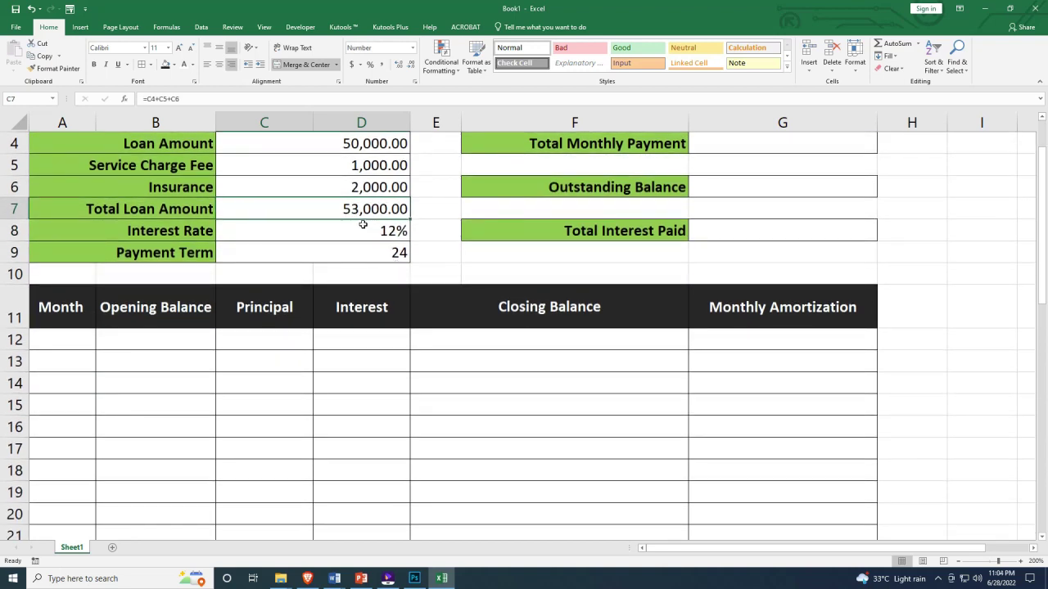
pyautogui.click(363, 224)
pyautogui.scroll(1, 362, 224)
pyautogui.moveTo(369, 307); pyautogui.dragTo(370, 329)
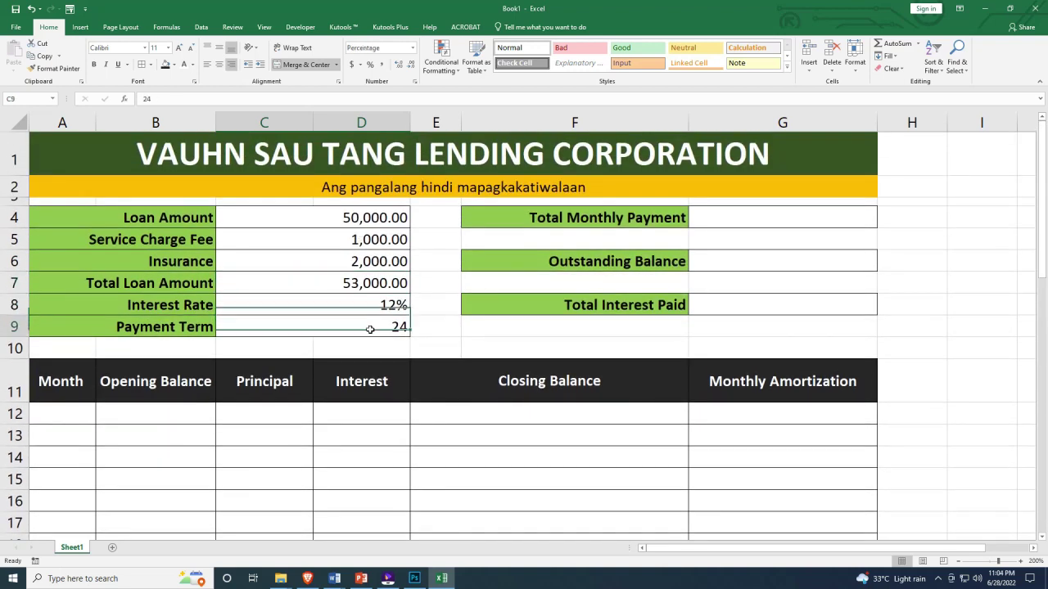
pyautogui.click(736, 219)
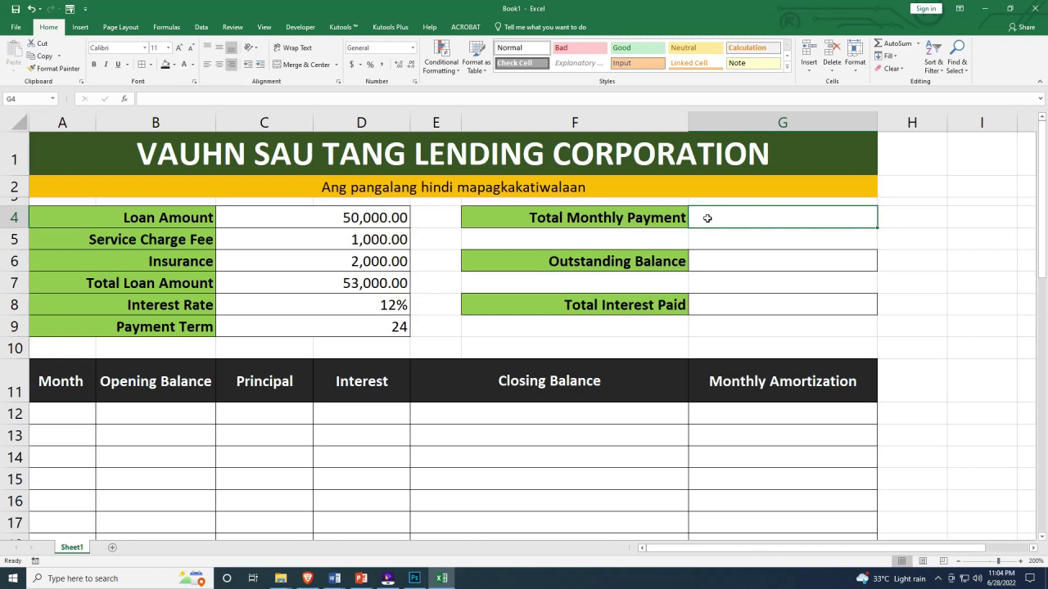
pyautogui.press('Down')
pyautogui.press('Down')
pyautogui.press('Down')
pyautogui.press('Down')
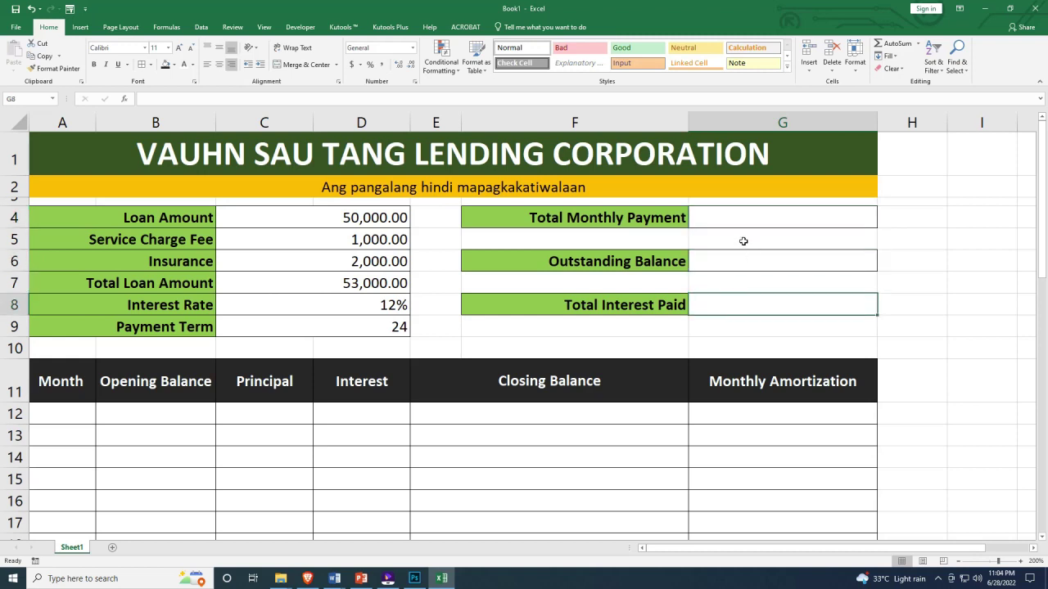
pyautogui.click(728, 259)
pyautogui.click(741, 304)
# Look through the payment table from row 12 to row 47, then check the summary cells G4, G6 and G8
pyautogui.scroll(-1, 755, 243)
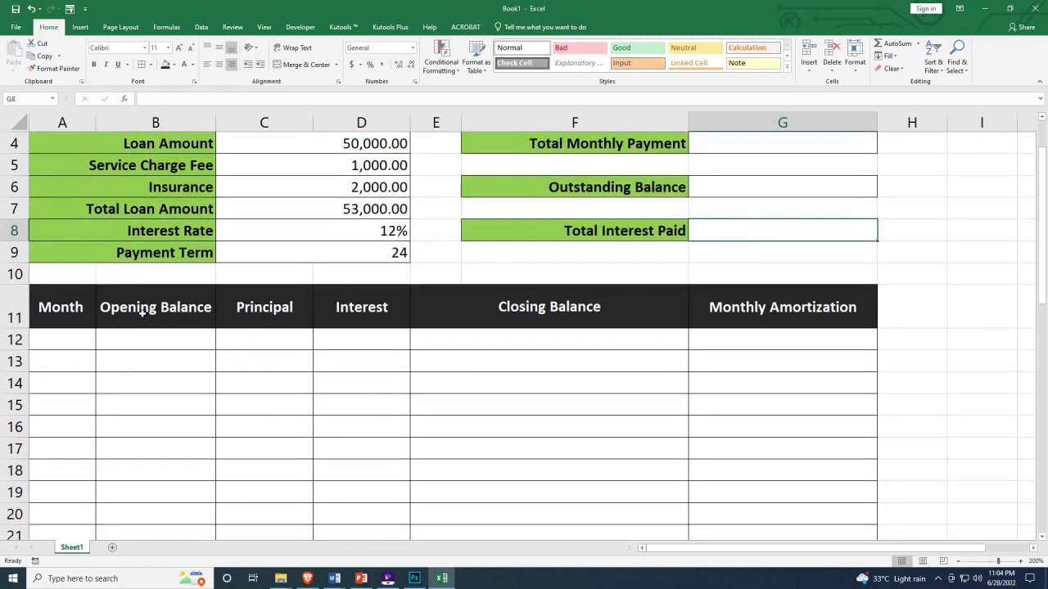
pyautogui.moveTo(59, 342); pyautogui.dragTo(763, 471)
pyautogui.scroll(-2, 765, 459)
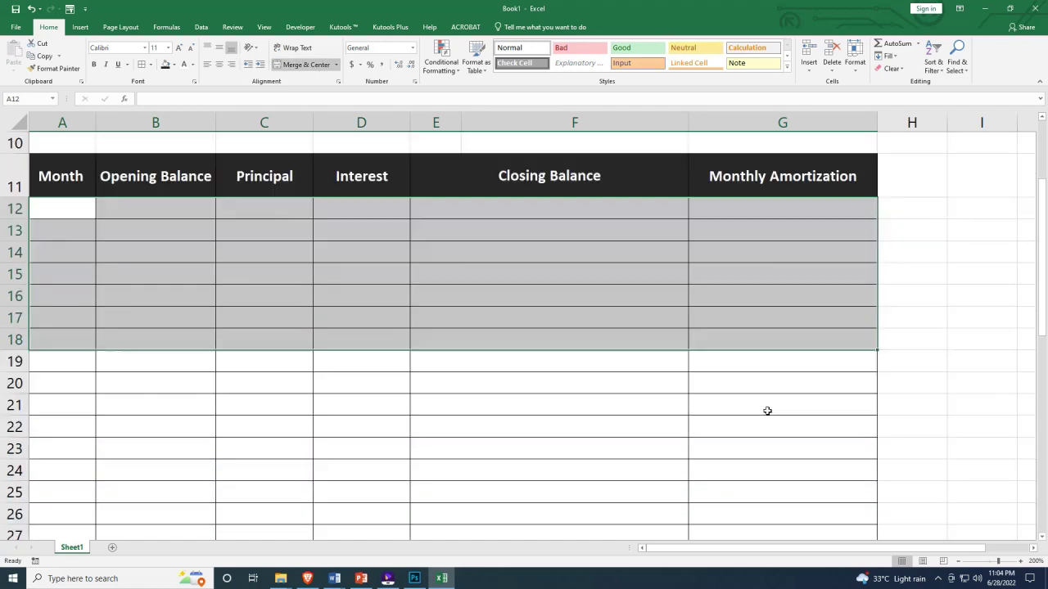
pyautogui.scroll(-7, 767, 411)
pyautogui.keyDown('shift'); pyautogui.click(788, 496); pyautogui.keyUp('shift')
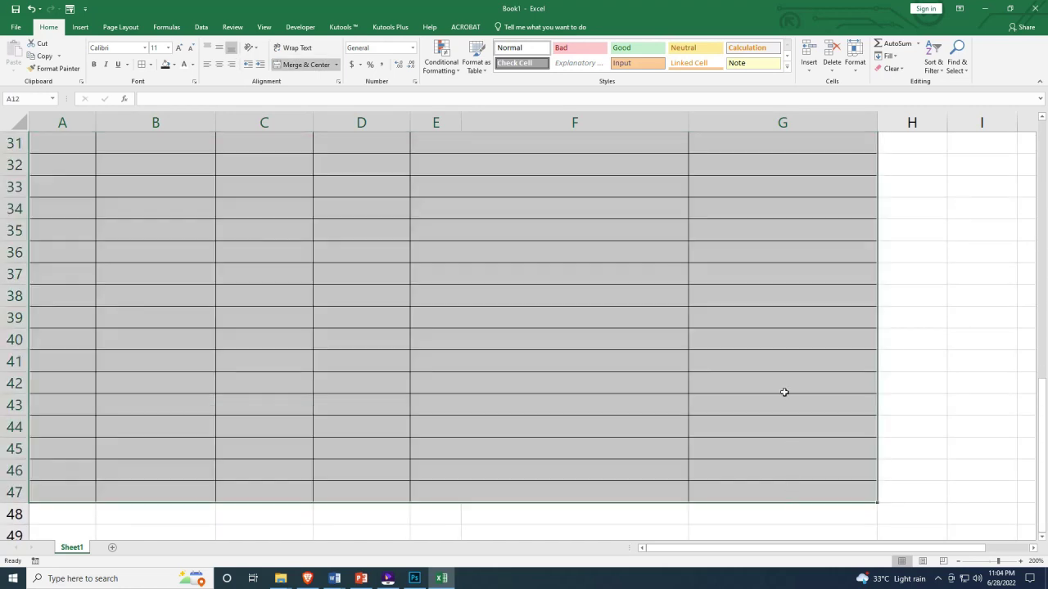
pyautogui.scroll(10, 784, 392)
pyautogui.click(760, 223)
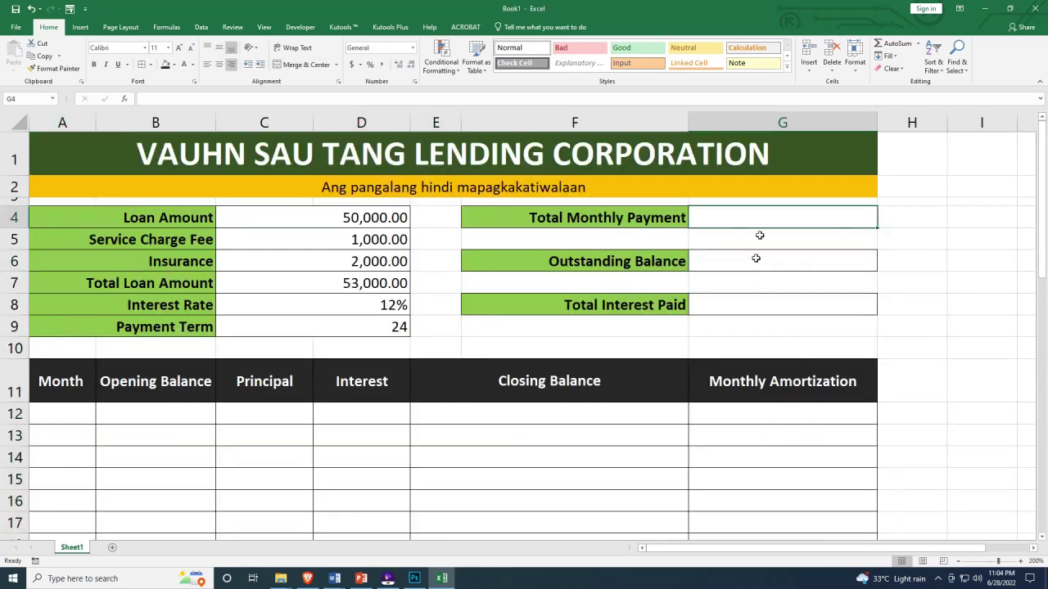
pyautogui.click(754, 258)
pyautogui.click(751, 300)
pyautogui.scroll(-1, 811, 268)
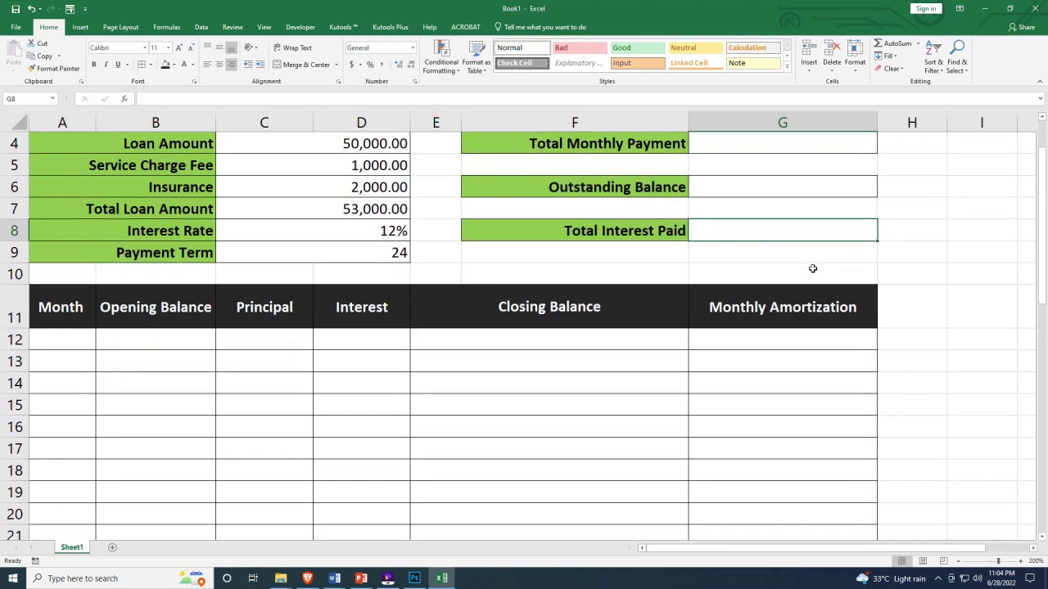
# Enter 1 as the first Month of the payment table in A12
pyautogui.click(99, 336)
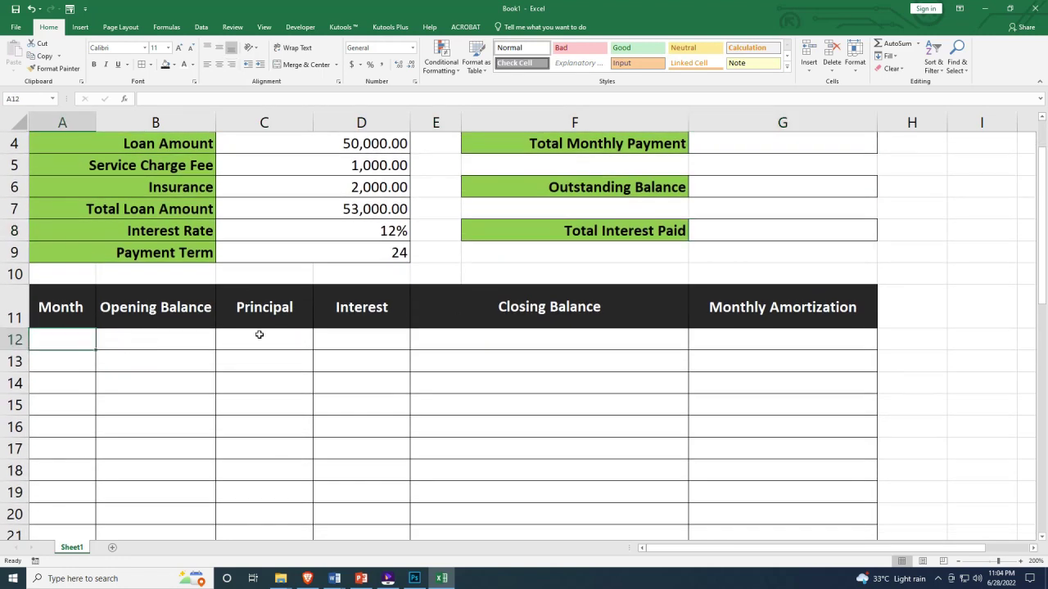
pyautogui.write('1')
pyautogui.press('Return')
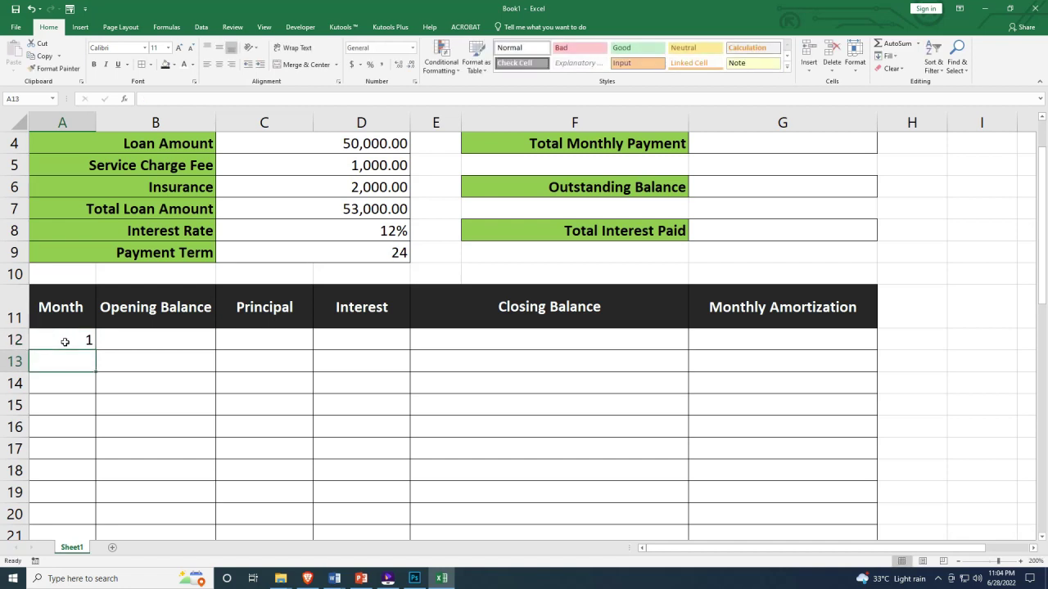
pyautogui.click(65, 342)
pyautogui.moveTo(68, 343)
pyautogui.mouseDown()
pyautogui.moveTo(77, 344)
pyautogui.moveTo(54, 341)
pyautogui.mouseUp()
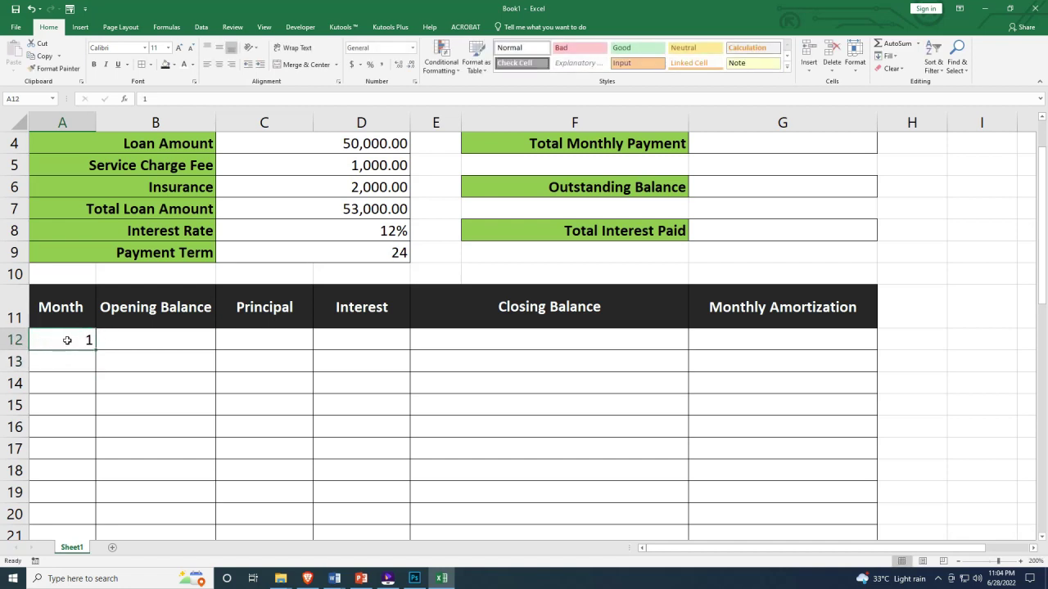
pyautogui.click(129, 352)
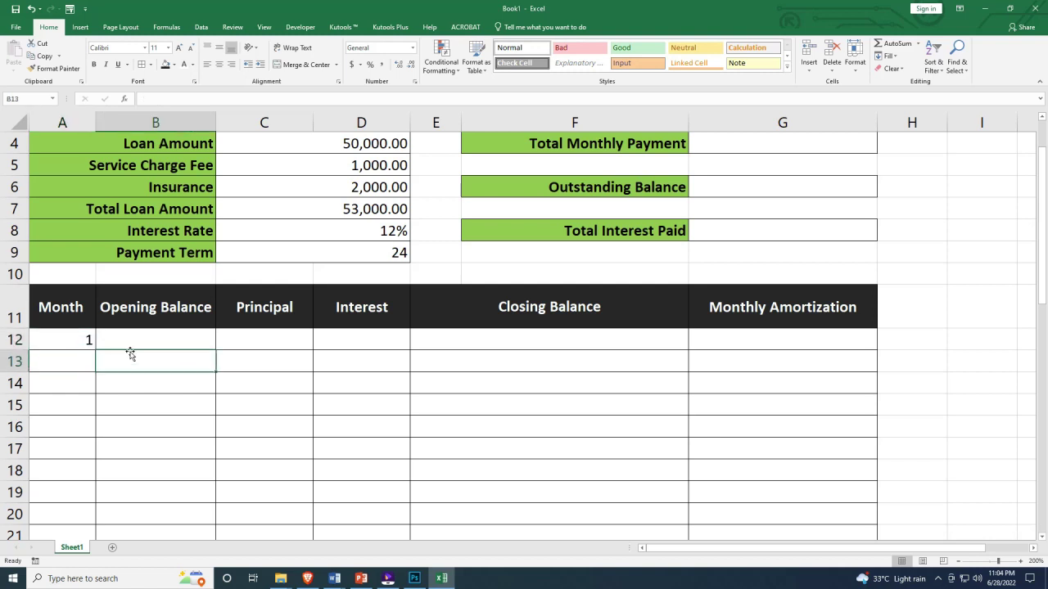
# Look over the month 1 cells in row 12, from Opening Balance across to Monthly Amortization
pyautogui.click(171, 337)
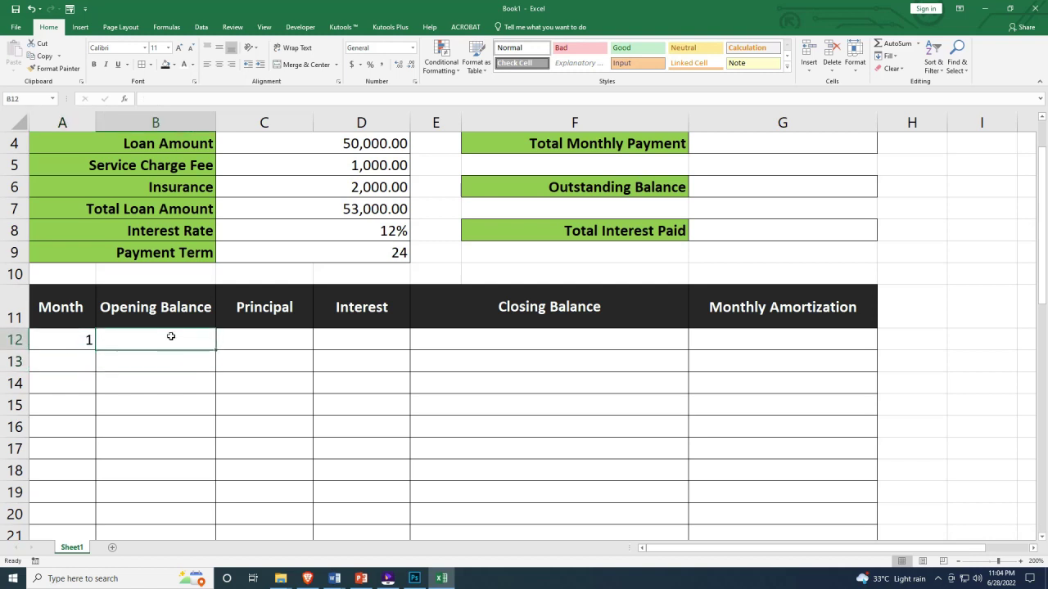
pyautogui.click(245, 336)
pyautogui.click(346, 335)
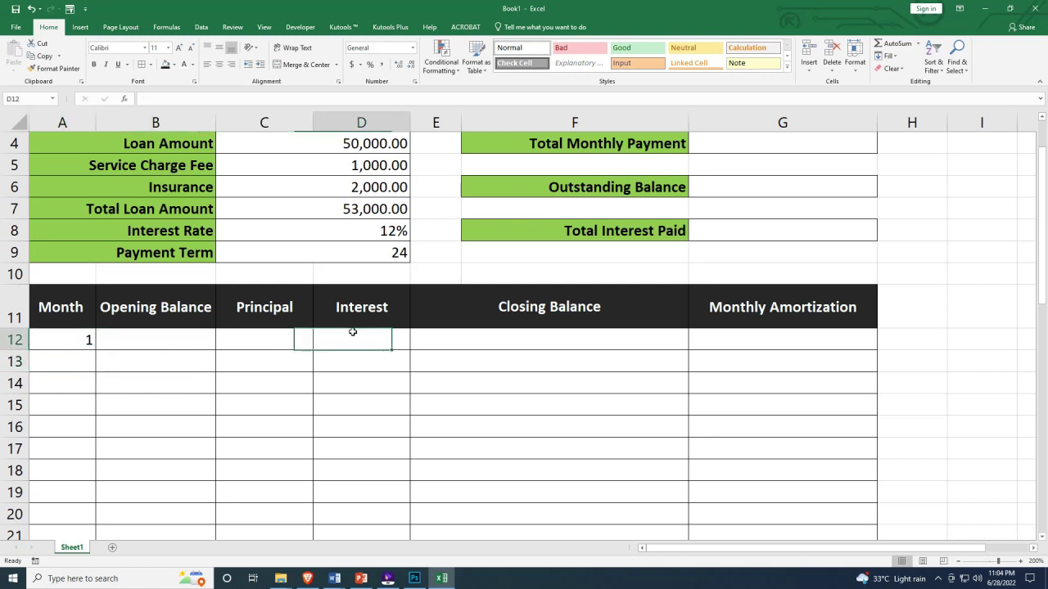
pyautogui.click(262, 335)
pyautogui.click(194, 334)
pyautogui.click(245, 339)
pyautogui.click(361, 339)
pyautogui.moveTo(183, 340); pyautogui.dragTo(734, 337)
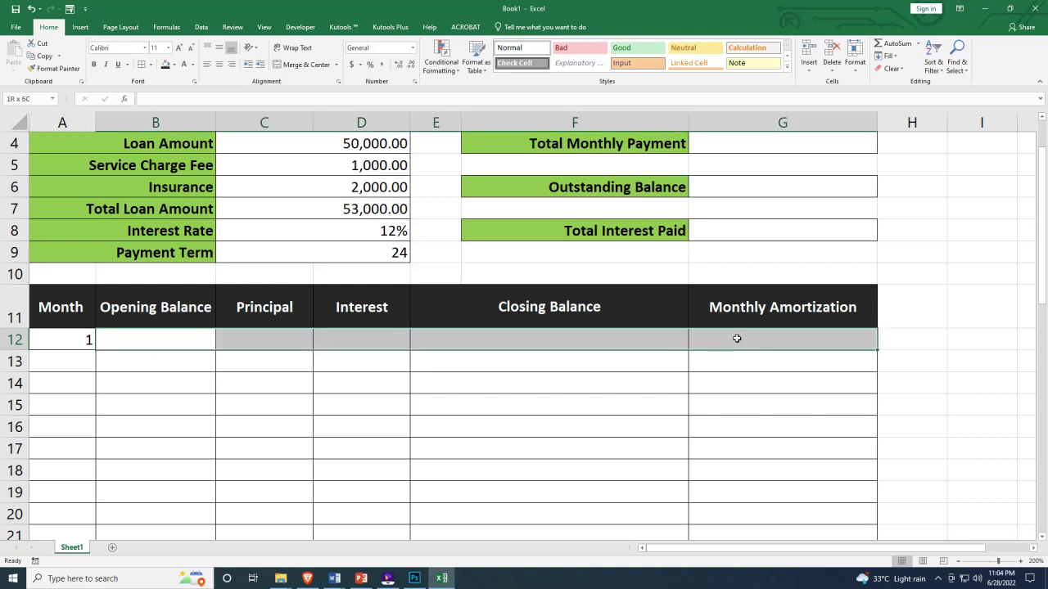
# Set the month 1 Opening Balance in B12 to the Total Loan Amount with =C7
pyautogui.click(145, 339)
pyautogui.scroll(1, 204, 335)
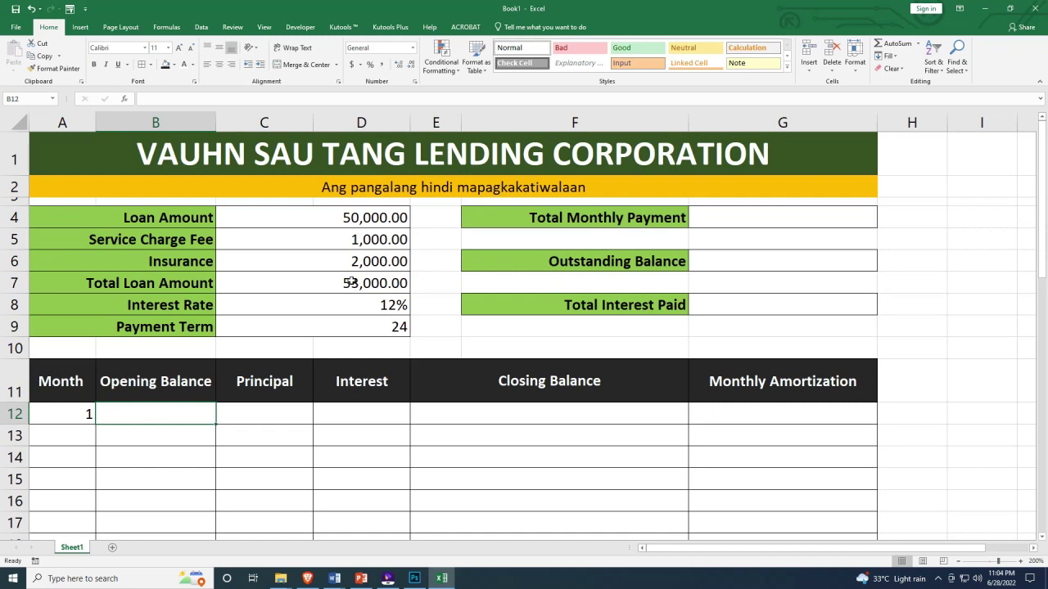
pyautogui.click(348, 284)
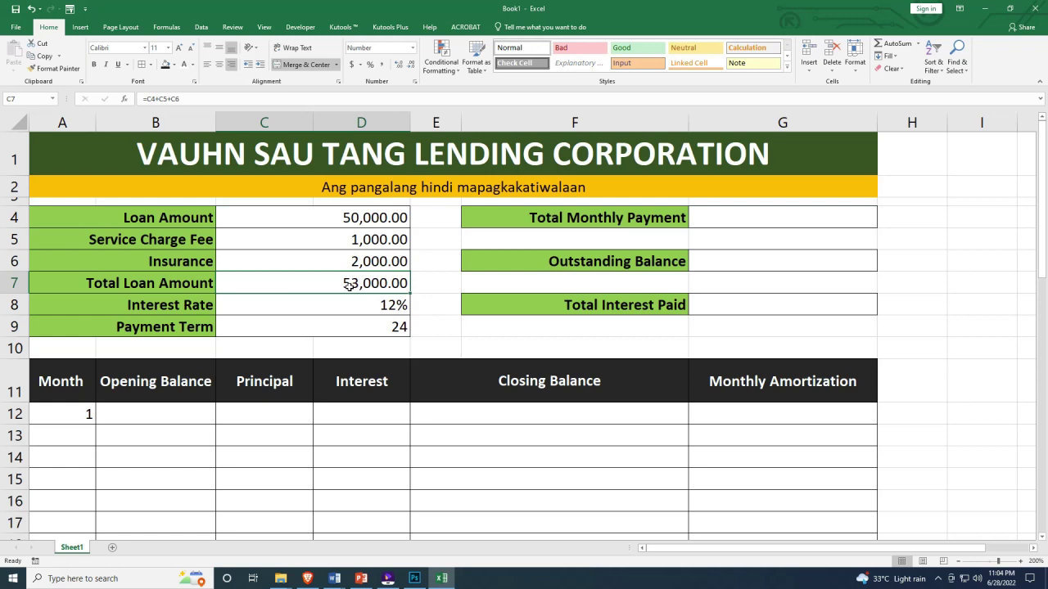
pyautogui.click(127, 412)
pyautogui.write('=')
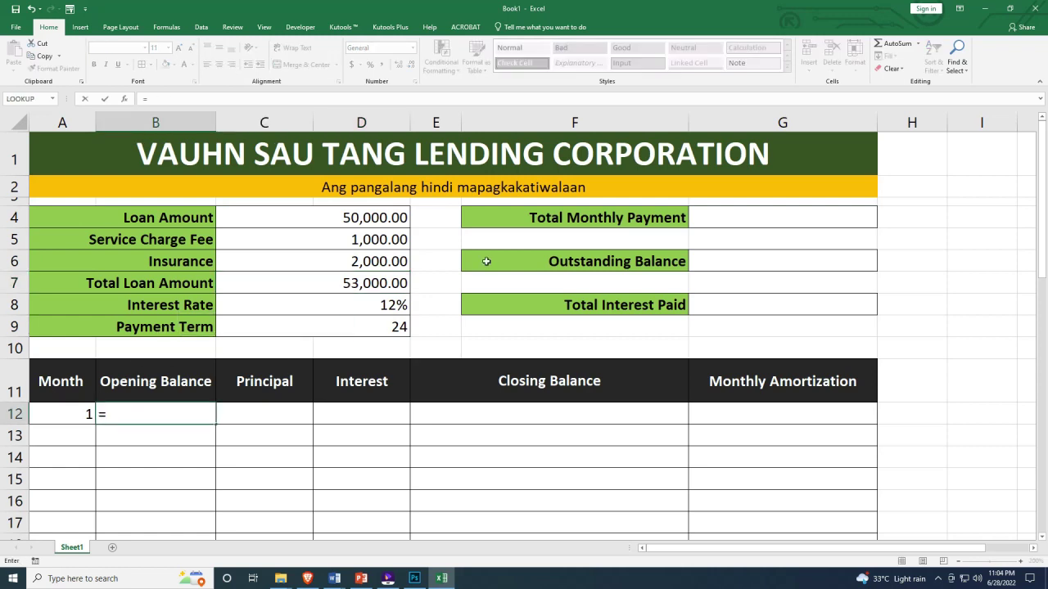
pyautogui.click(364, 285)
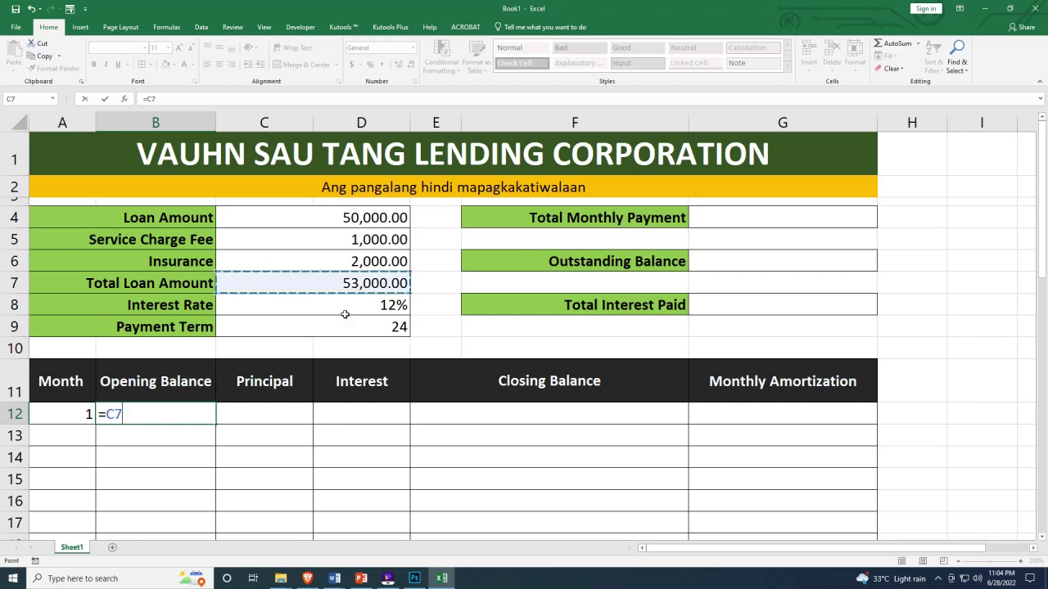
pyautogui.press('Return')
# Fill the =C7 formula from B12 down through B18 to test how the reference copies
pyautogui.scroll(-1, 226, 406)
pyautogui.click(184, 345)
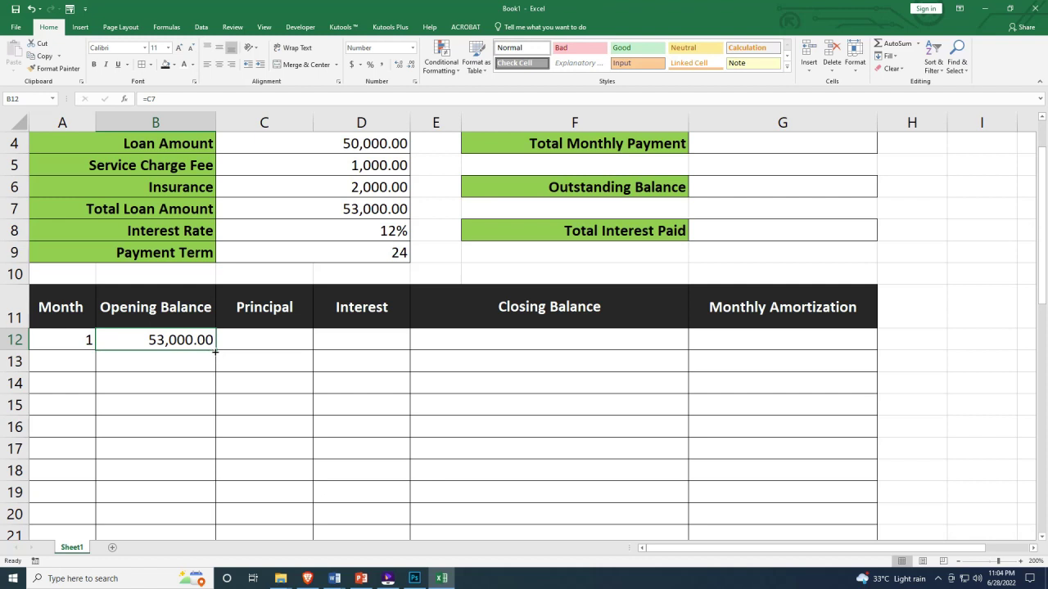
pyautogui.moveTo(215, 352); pyautogui.dragTo(219, 489)
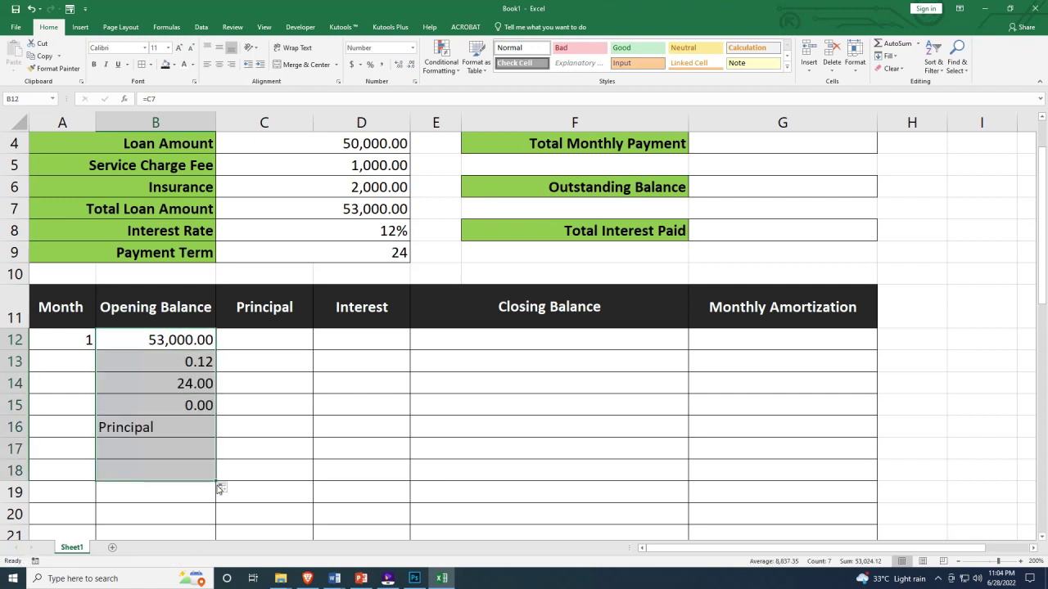
# Examine the copied formulas in the Opening Balance cells B12 to B15
pyautogui.click(257, 402)
pyautogui.click(208, 365)
pyautogui.click(187, 336)
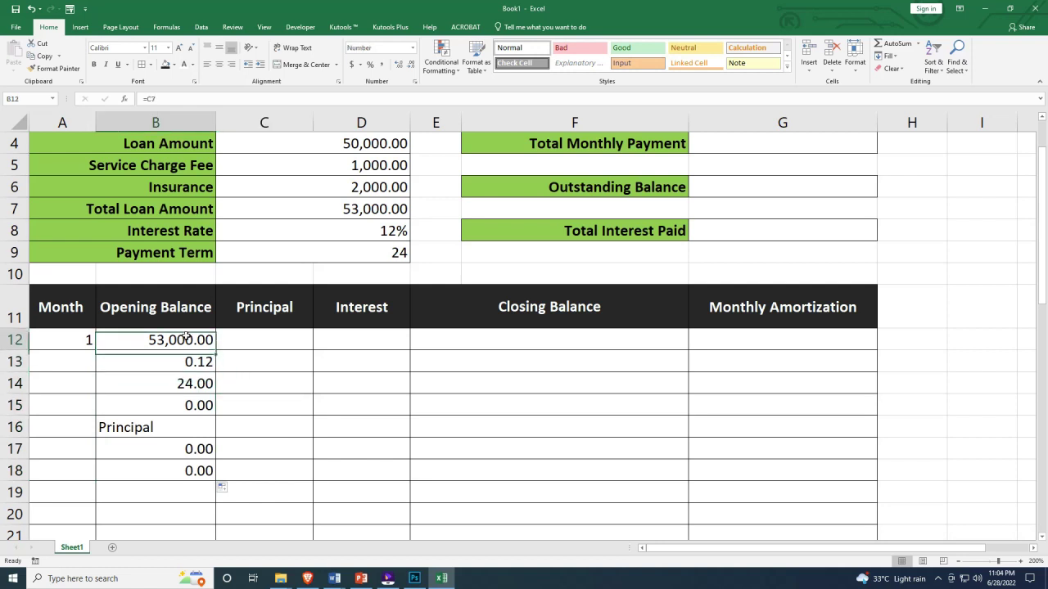
pyautogui.click(191, 366)
pyautogui.click(192, 381)
pyautogui.click(188, 407)
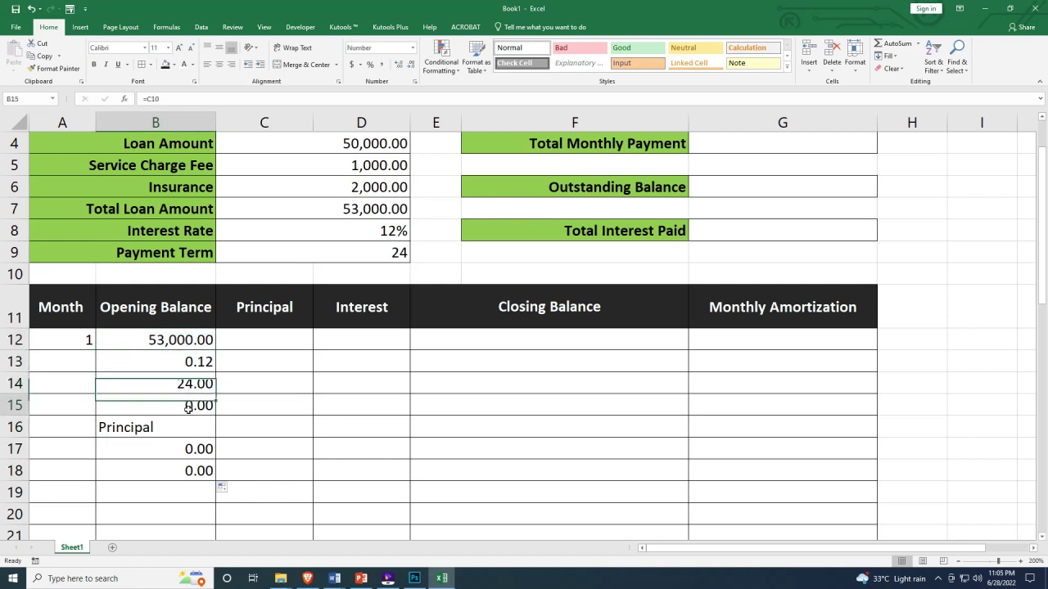
pyautogui.click(194, 361)
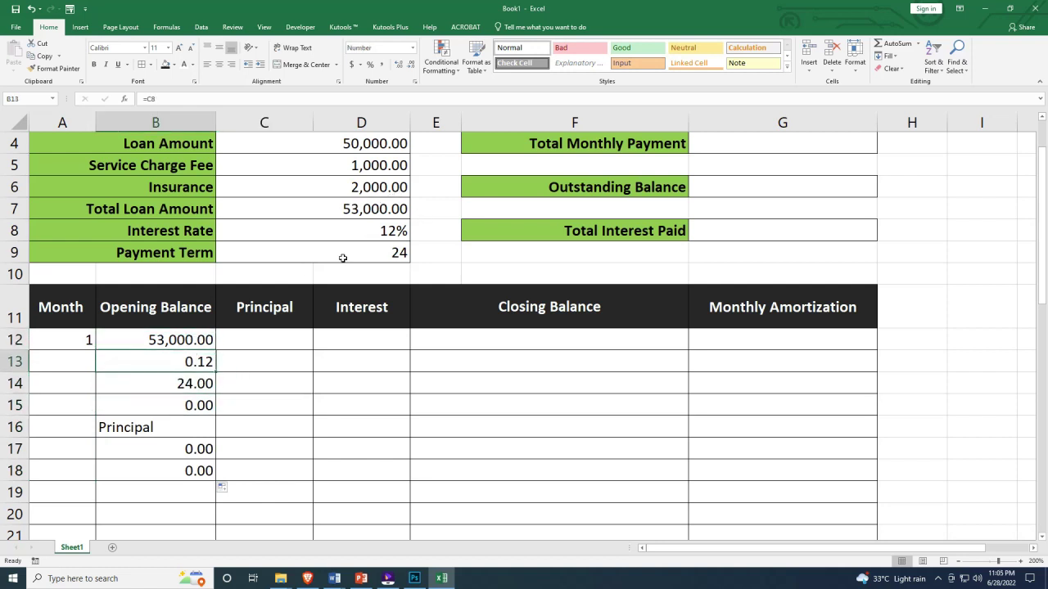
# Try copying the B12 formula and pasting it into the Opening Balance cells B13 and B15
pyautogui.click(209, 347)
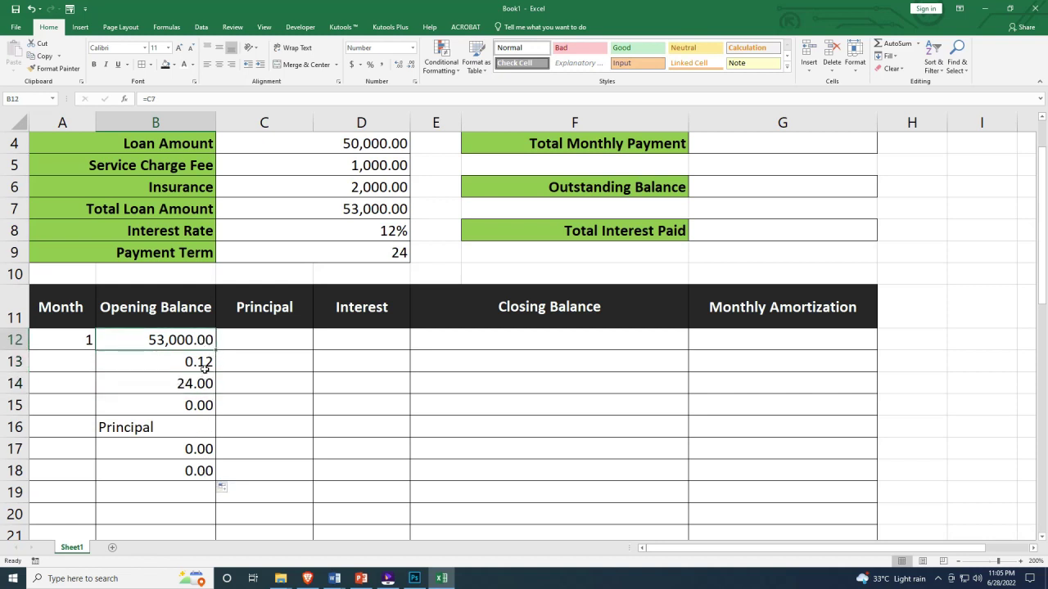
pyautogui.hotkey('ctrl', 'c')
pyautogui.click(204, 366)
pyautogui.hotkey('ctrl', 'v')
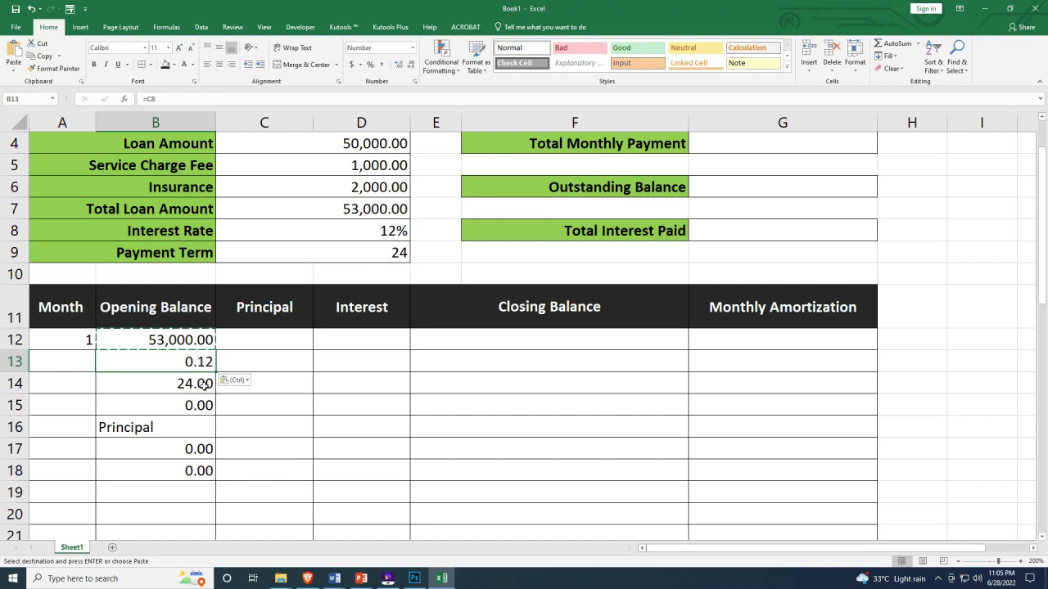
pyautogui.click(199, 383)
pyautogui.click(199, 404)
pyautogui.hotkey('ctrl', 'v')
pyautogui.press('ctrl')
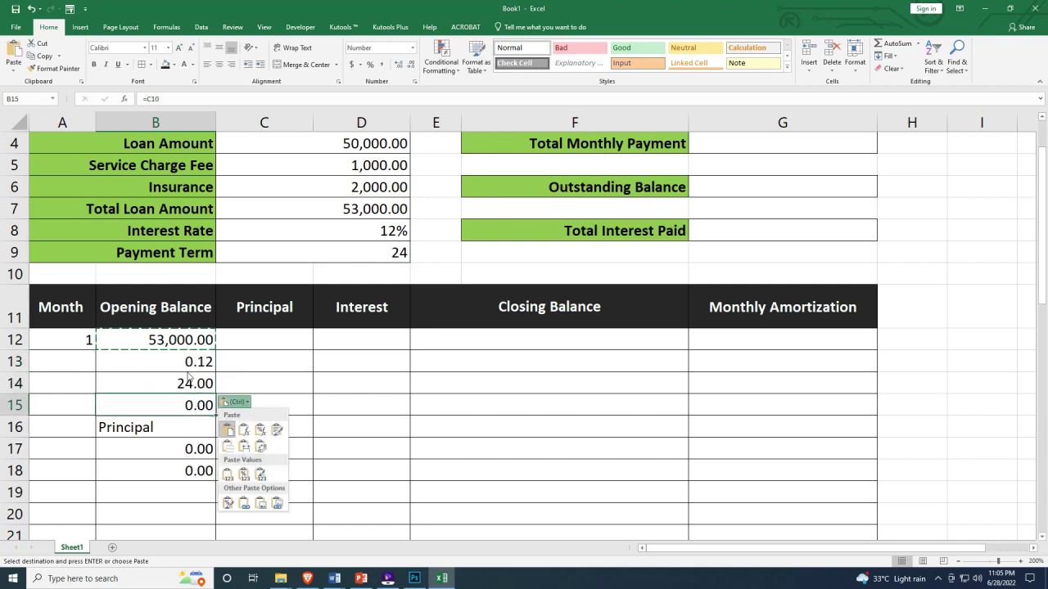
pyautogui.press('Escape')
pyautogui.click(182, 339)
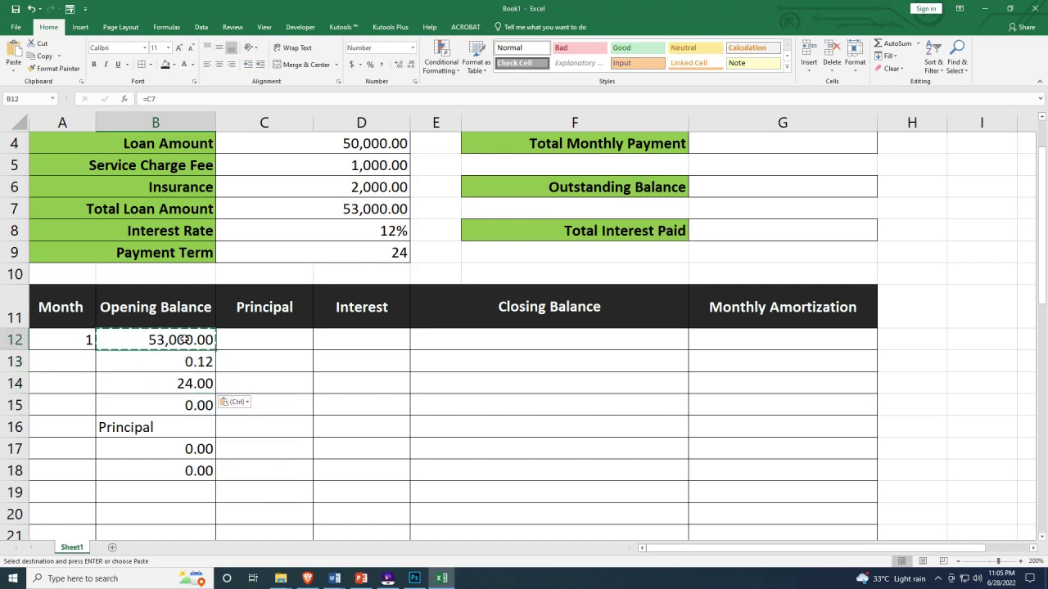
pyautogui.press('Escape')
# Inspect the relative reference =C7 inside the B12 formula and compare it with the cells beneath it
pyautogui.doubleClick(181, 339)
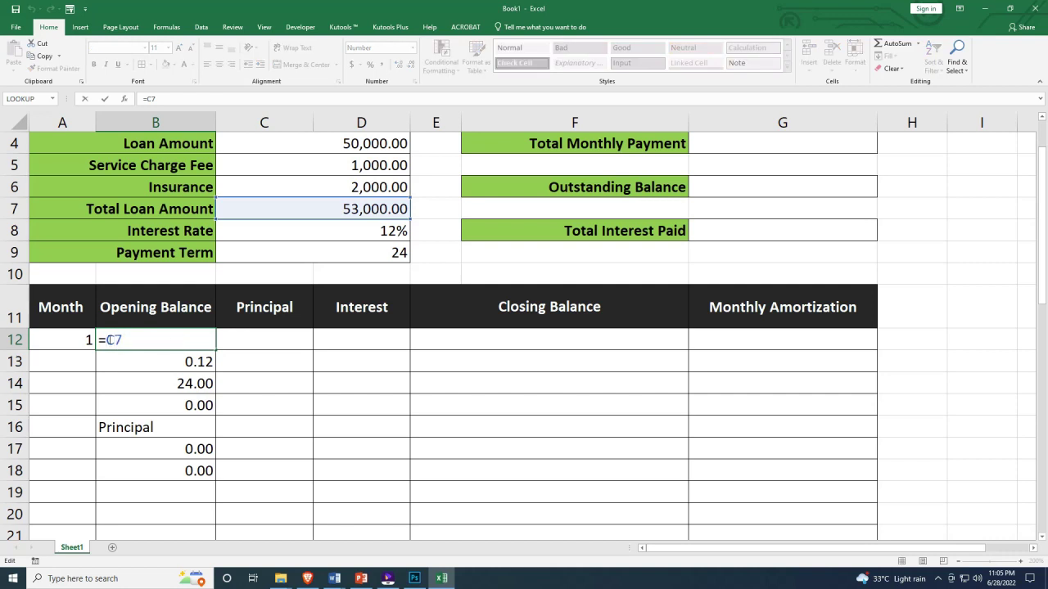
pyautogui.moveTo(106, 340); pyautogui.dragTo(126, 340)
pyautogui.press('Return')
pyautogui.doubleClick(116, 336)
pyautogui.press('Return')
pyautogui.moveTo(181, 362)
pyautogui.mouseDown()
pyautogui.moveTo(190, 466)
pyautogui.moveTo(191, 376)
pyautogui.mouseUp()
pyautogui.click(188, 378)
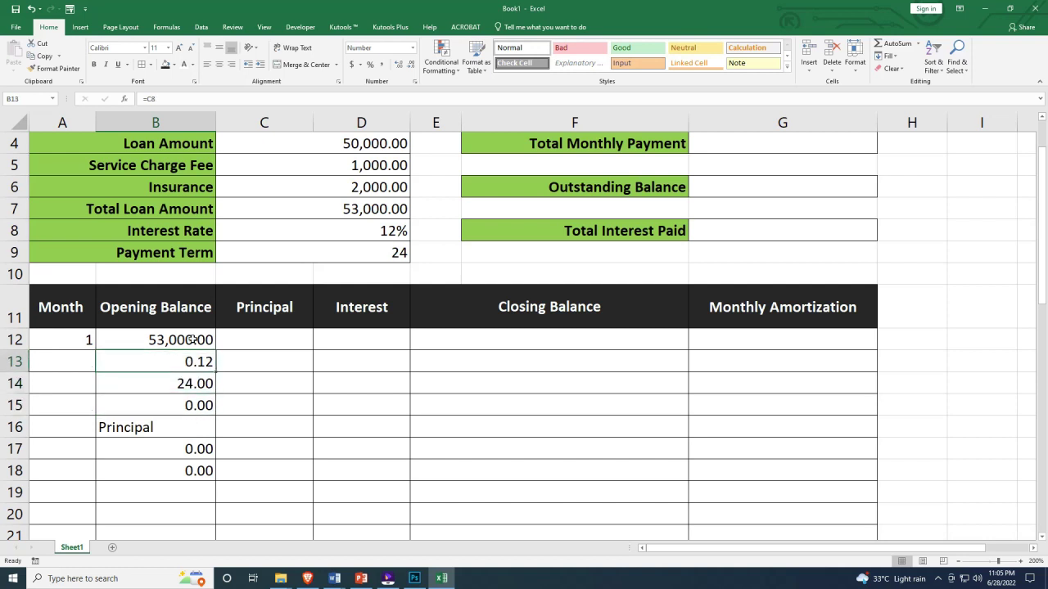
pyautogui.click(190, 340)
pyautogui.doubleClick(190, 340)
pyautogui.press('Escape')
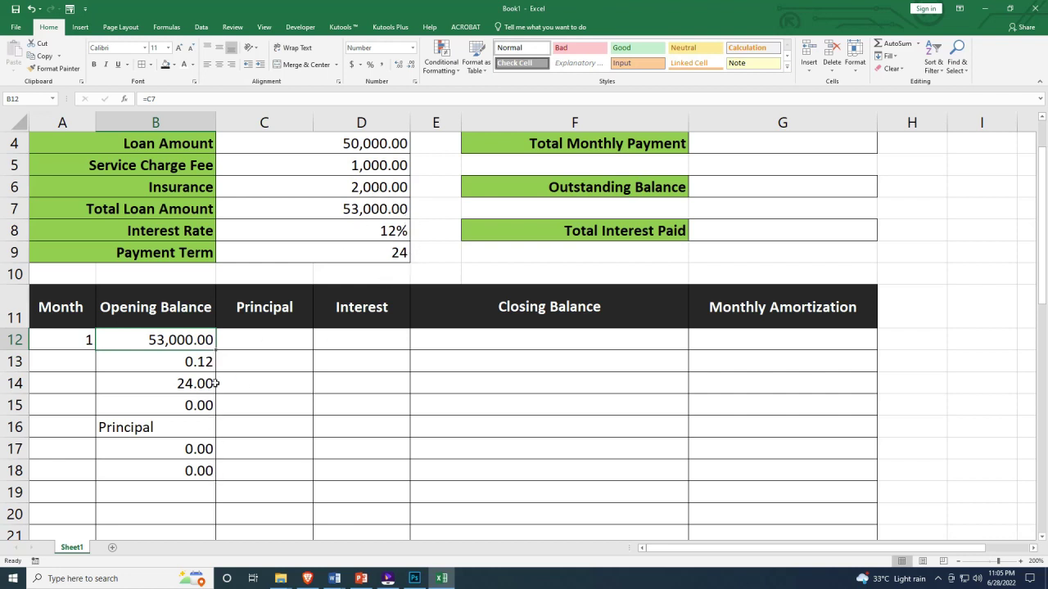
# Trace the copied Opening Balance values back to their shifted source cells C8, C10 and C11
pyautogui.click(401, 232)
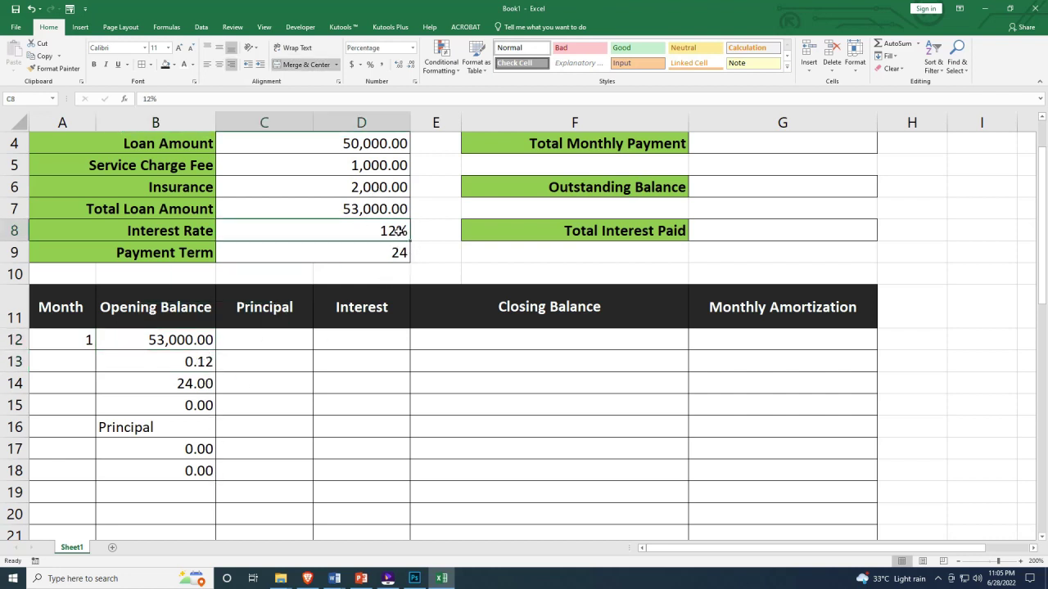
pyautogui.click(186, 401)
pyautogui.click(279, 274)
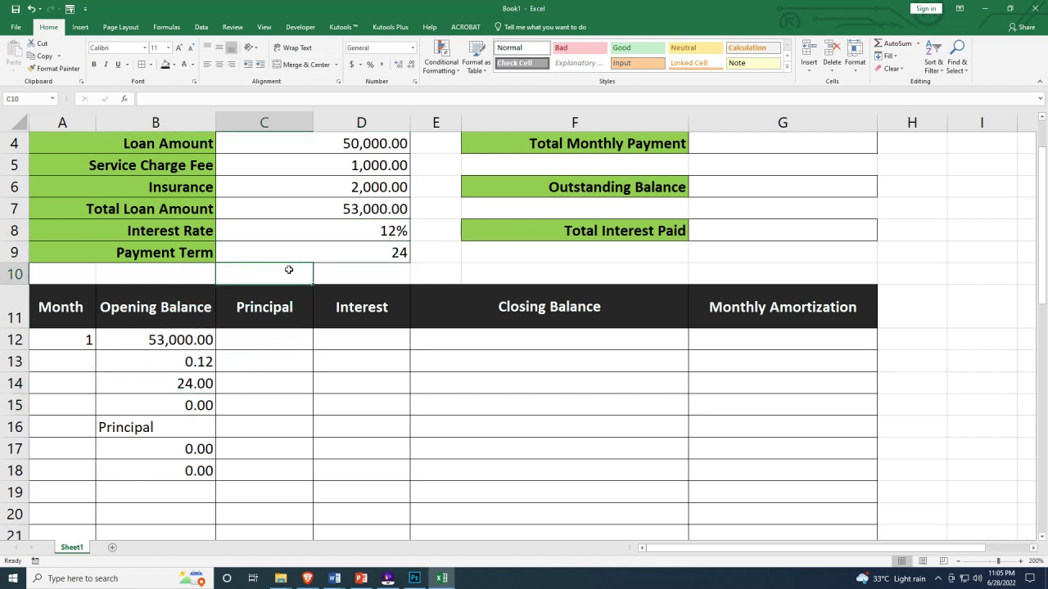
pyautogui.click(185, 431)
pyautogui.click(266, 338)
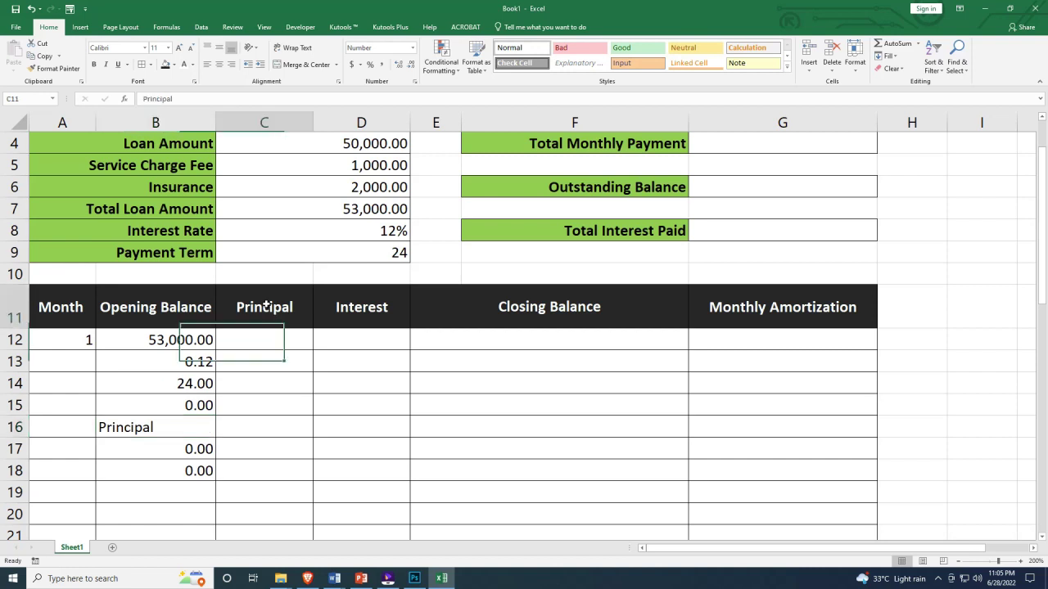
# Clear the wrongly copied Opening Balance values from B13:B18
pyautogui.click(204, 468)
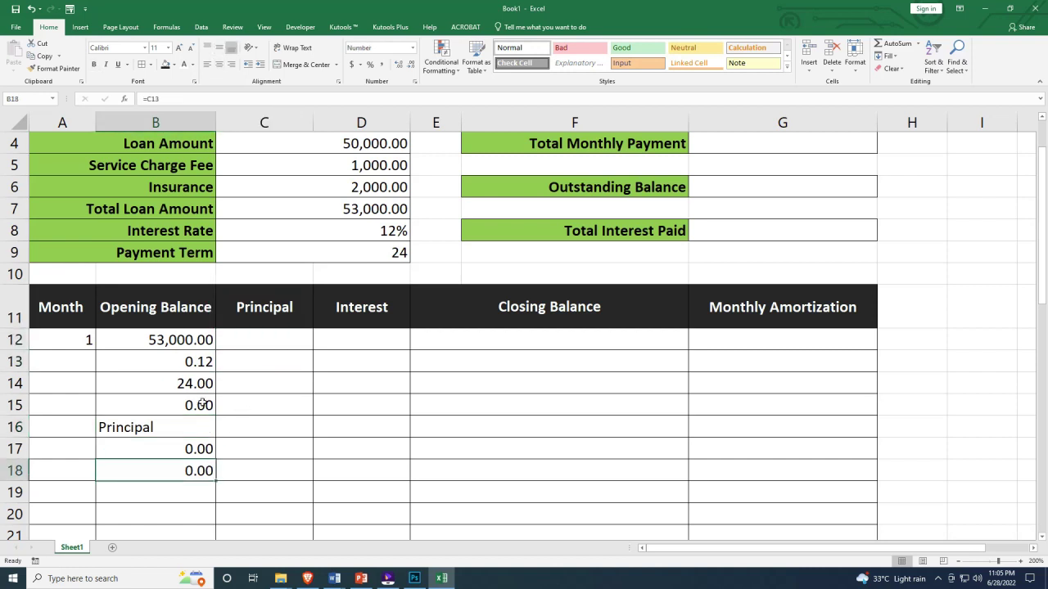
pyautogui.moveTo(200, 370); pyautogui.dragTo(199, 469)
pyautogui.press('Delete')
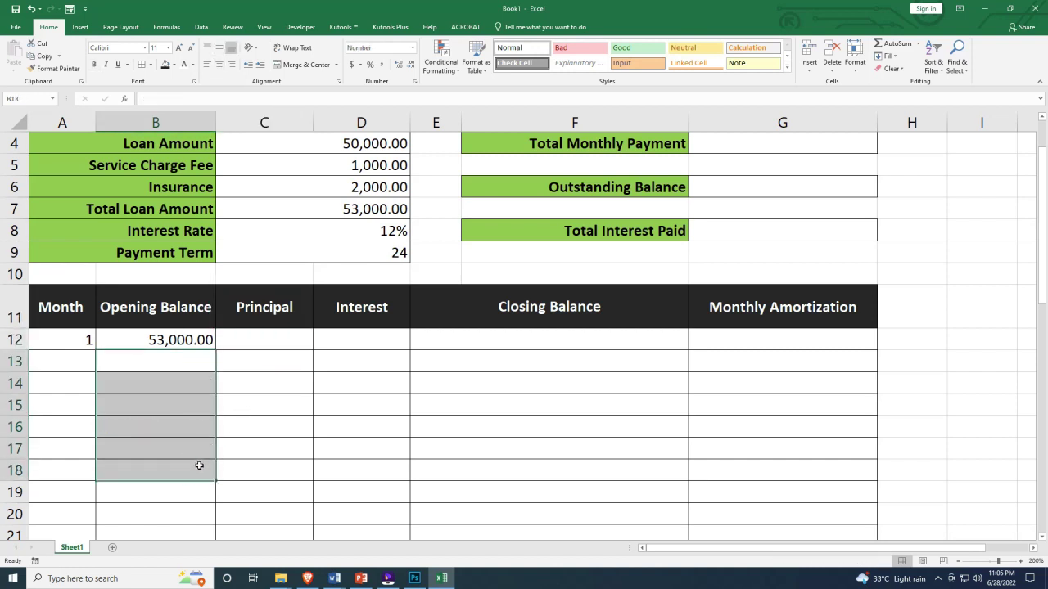
# Change the Opening Balance formula in B12 to the absolute reference =$C$7
pyautogui.click(171, 342)
pyautogui.doubleClick(165, 339)
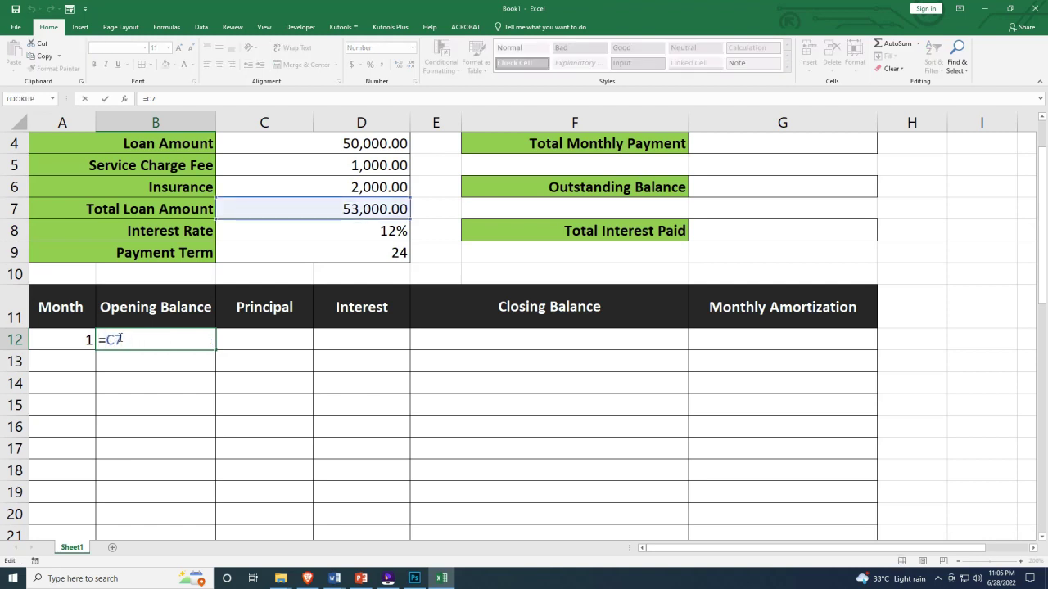
pyautogui.press('Left')
pyautogui.press('Left')
pyautogui.write('$')
pyautogui.press('Right')
pyautogui.write('$')
pyautogui.doubleClick(117, 340)
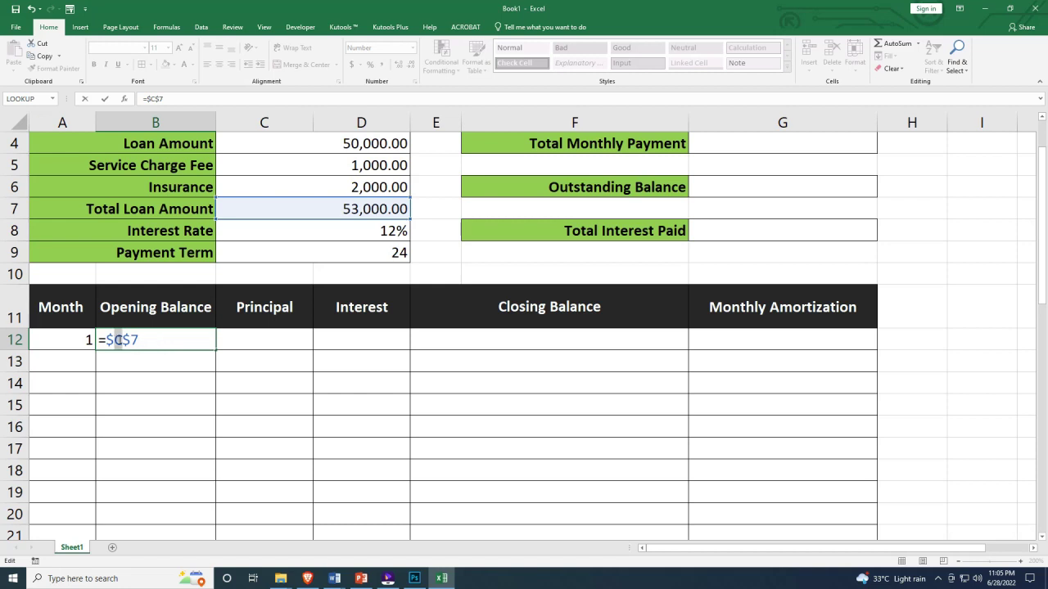
pyautogui.doubleClick(136, 339)
pyautogui.click(114, 339)
pyautogui.moveTo(131, 340); pyautogui.dragTo(142, 340)
pyautogui.click(154, 339)
pyautogui.moveTo(122, 340); pyautogui.dragTo(115, 340)
pyautogui.press('Return')
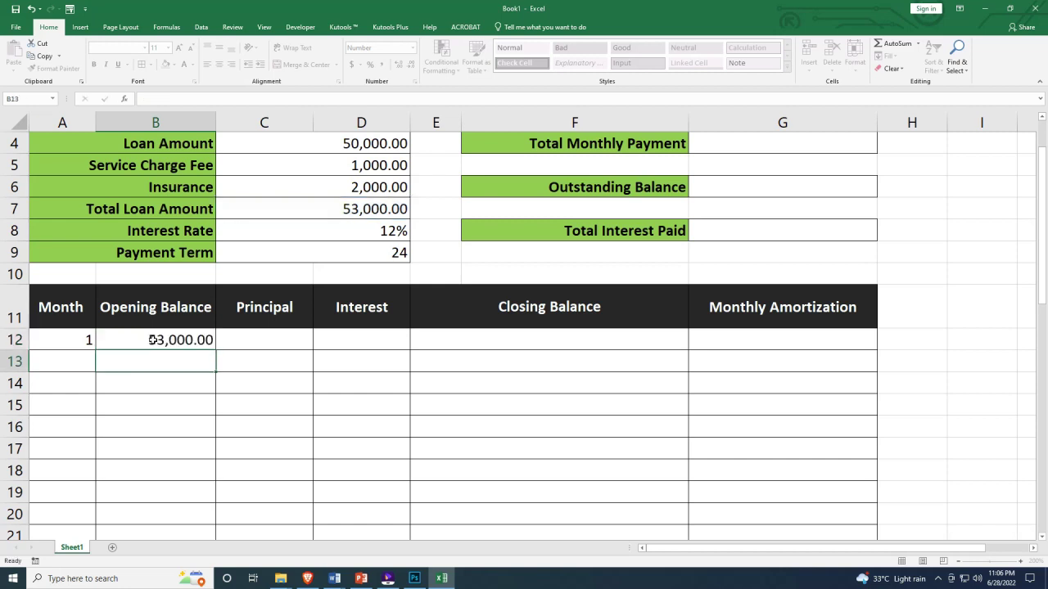
# Test the absolute reference by filling B12 down through B17, then review the B12 formula
pyautogui.click(193, 343)
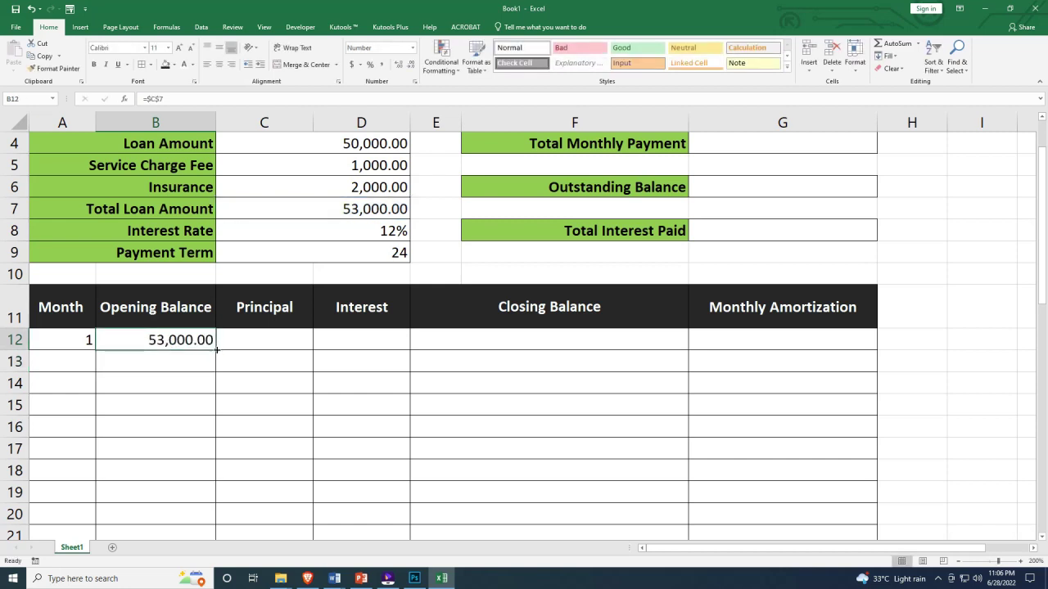
pyautogui.moveTo(216, 350); pyautogui.dragTo(225, 458)
pyautogui.click(202, 361)
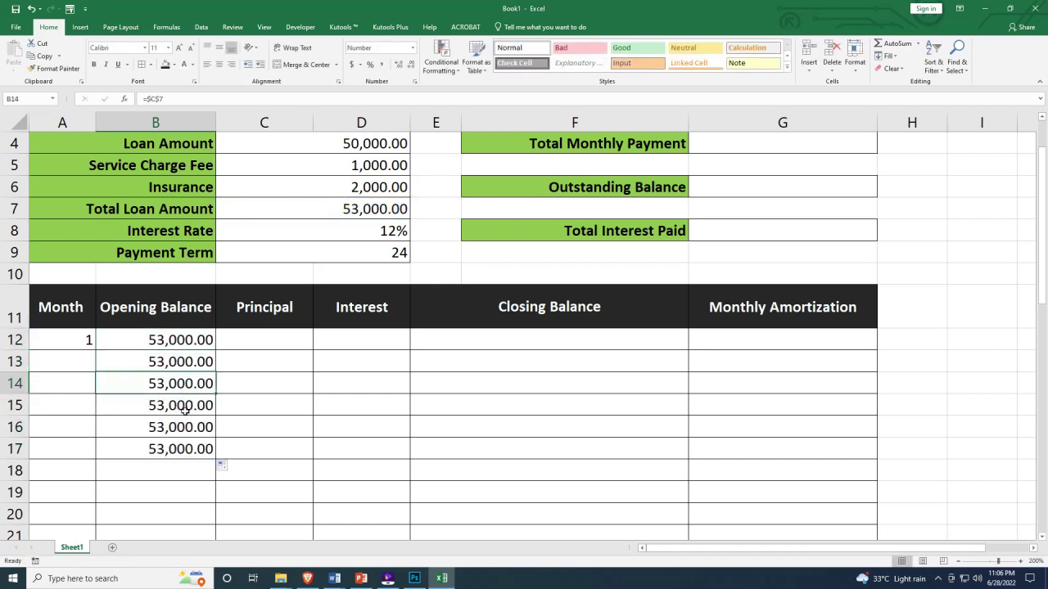
pyautogui.click(194, 342)
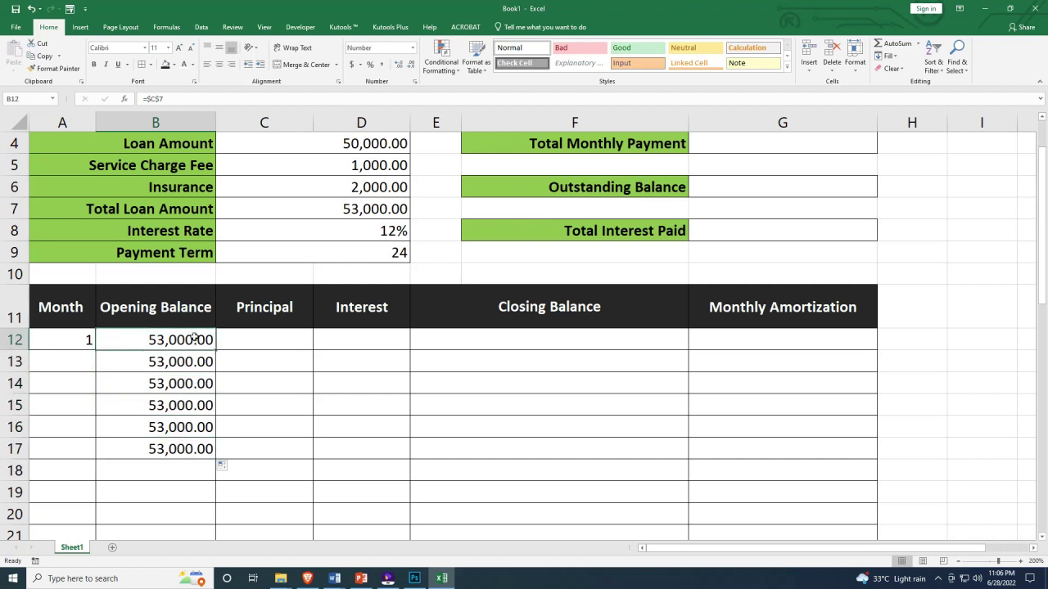
pyautogui.doubleClick(194, 341)
pyautogui.press('Left')
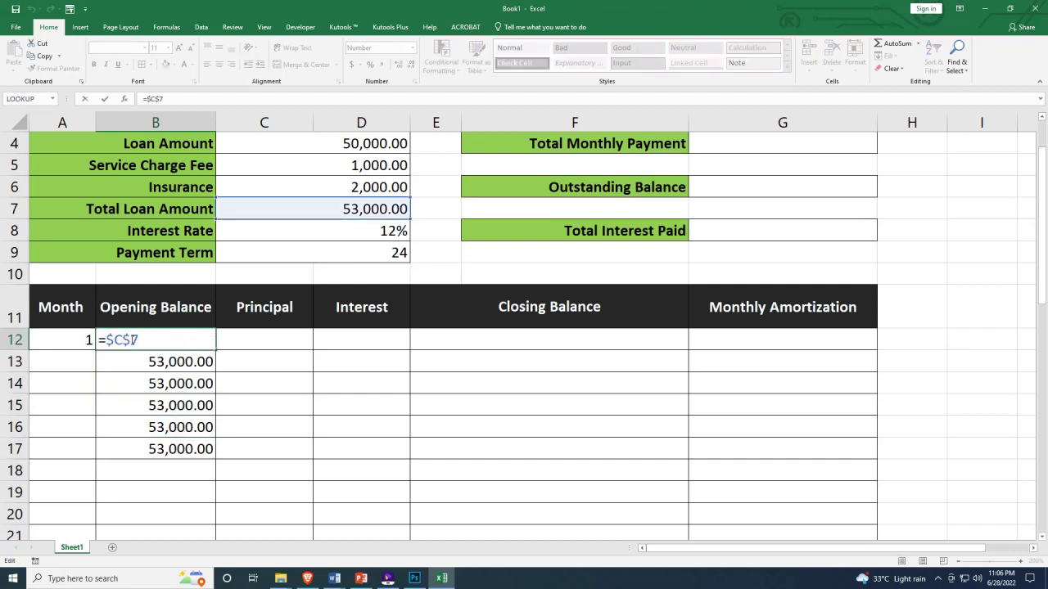
pyautogui.moveTo(144, 338); pyautogui.dragTo(99, 339)
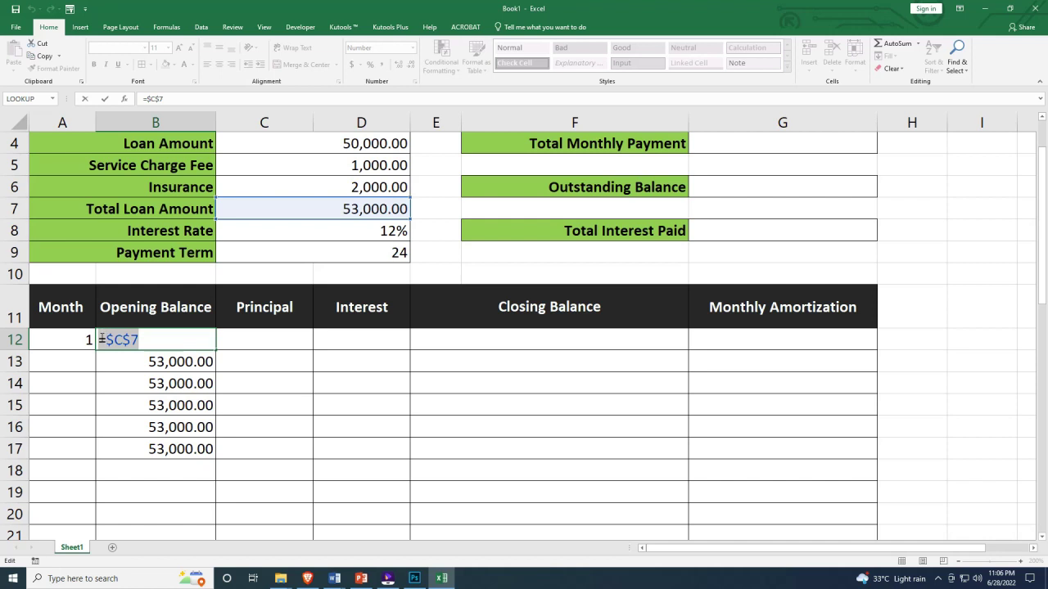
pyautogui.click(148, 343)
pyautogui.press('Return')
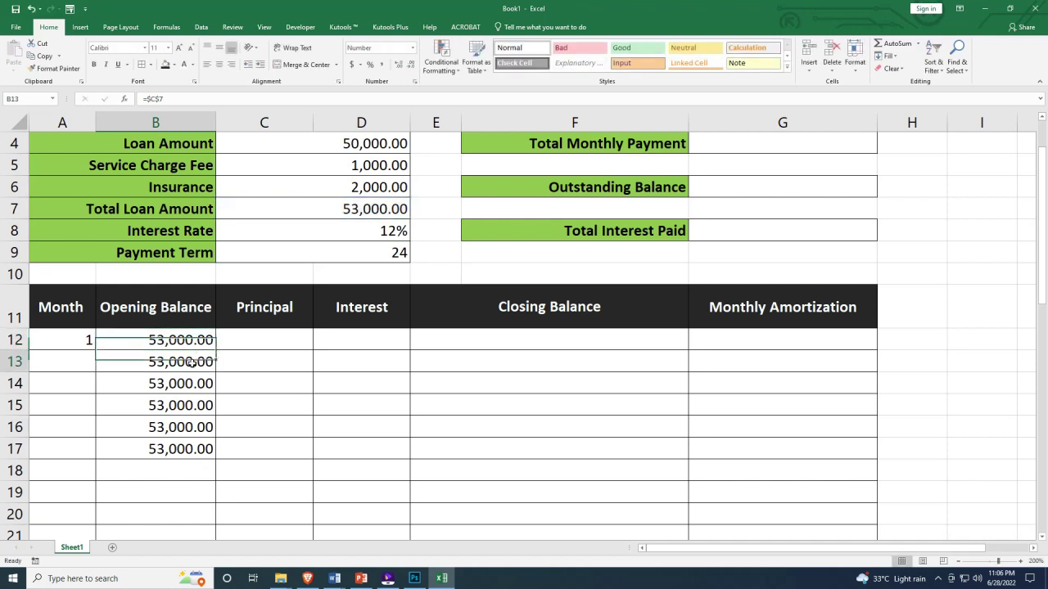
# Clear the test copies from B13:B17 and select the month 1 Principal cell C12
pyautogui.click(188, 385)
pyautogui.moveTo(188, 397); pyautogui.dragTo(187, 341)
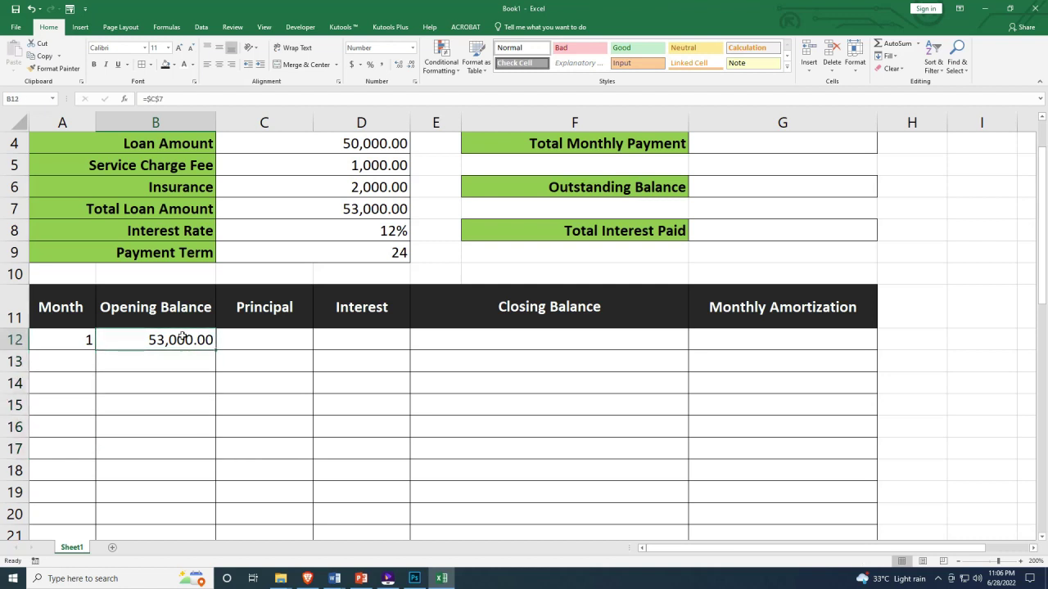
pyautogui.click(235, 335)
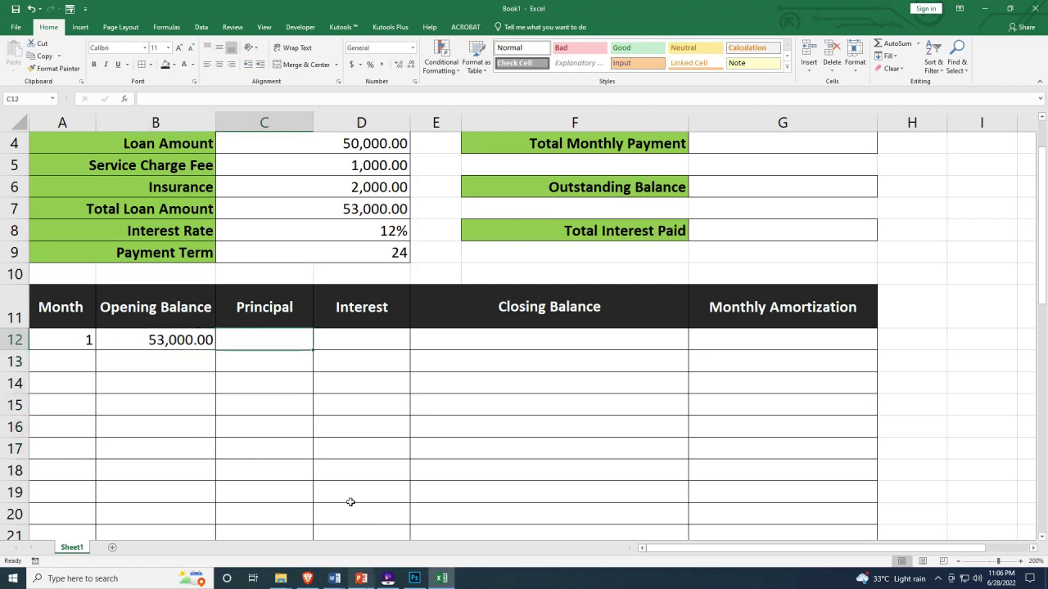
# Switch to the Formulas presentation in PowerPoint and show the slide explaining PMT, PPMT and IPMT full screen
pyautogui.click(353, 339)
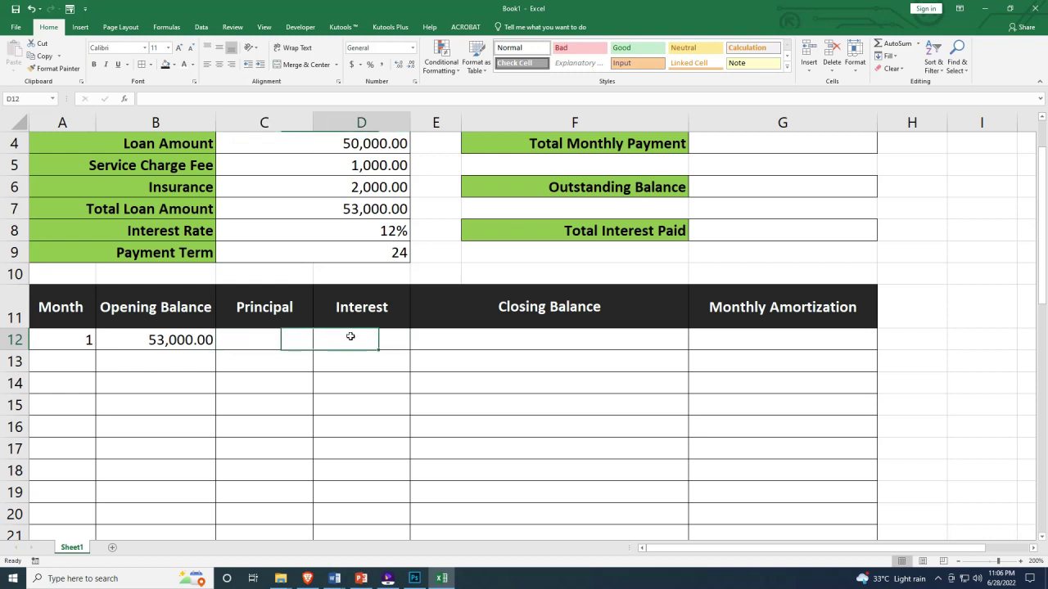
pyautogui.click(361, 579)
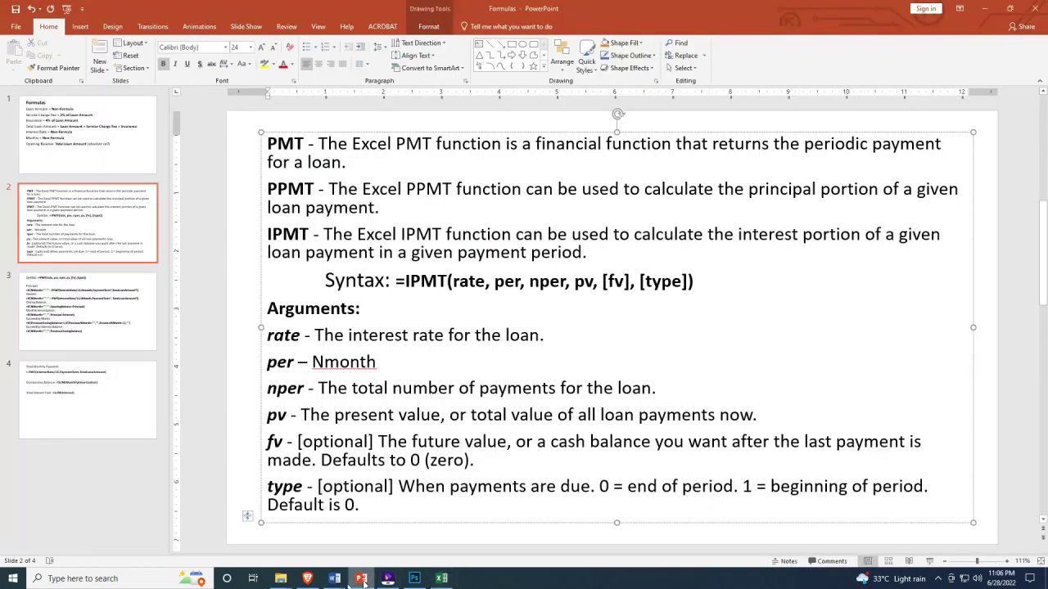
pyautogui.click(929, 561)
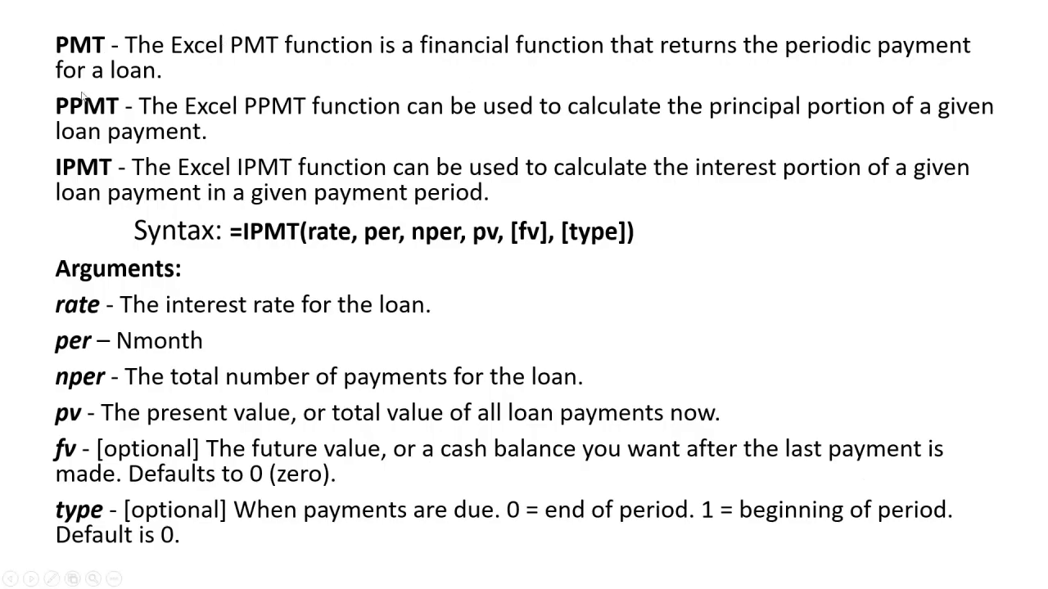
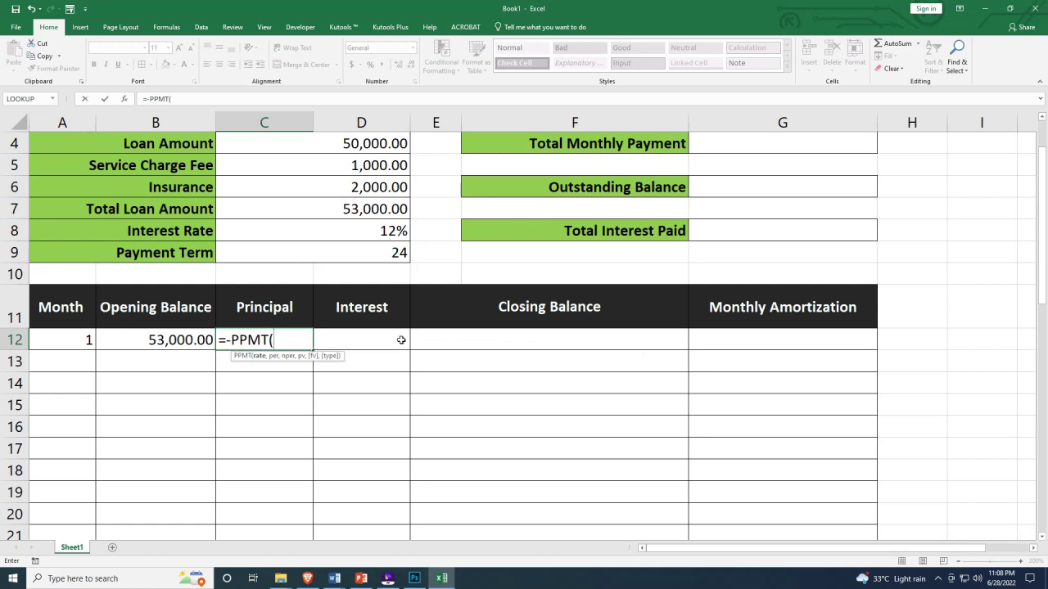
# Start the month 1 Principal formula in C12 as =-PPMT( with the absolute interest rate reference $C$8
pyautogui.press('BackSpace')
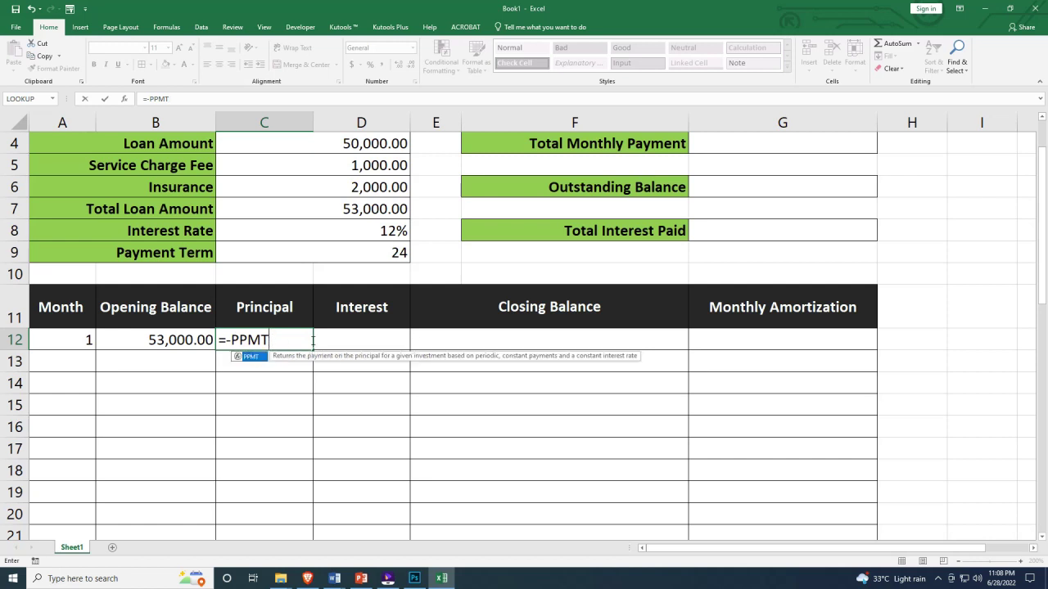
pyautogui.doubleClick(262, 359)
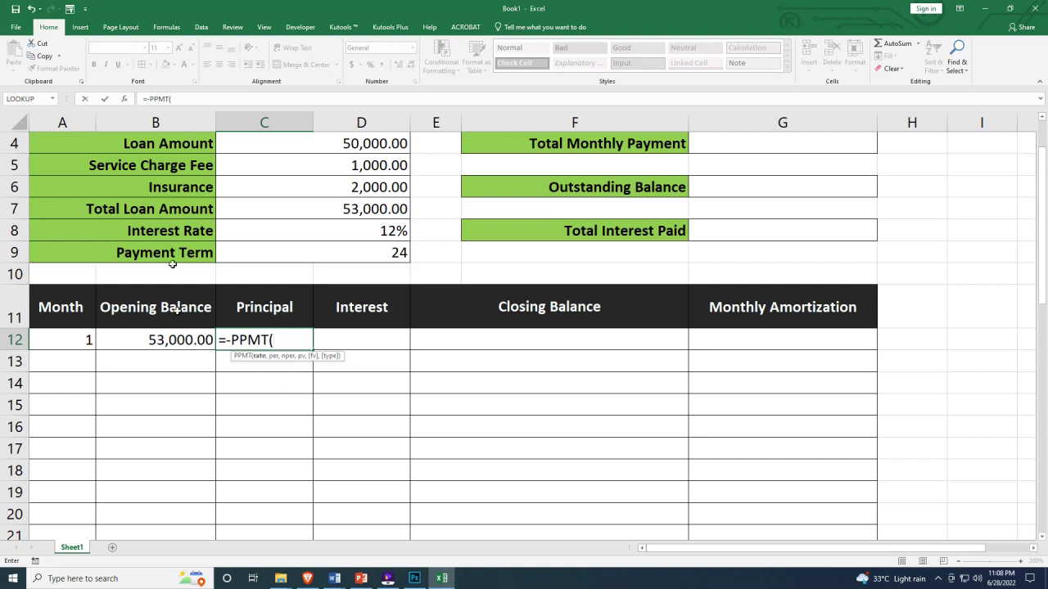
pyautogui.click(343, 232)
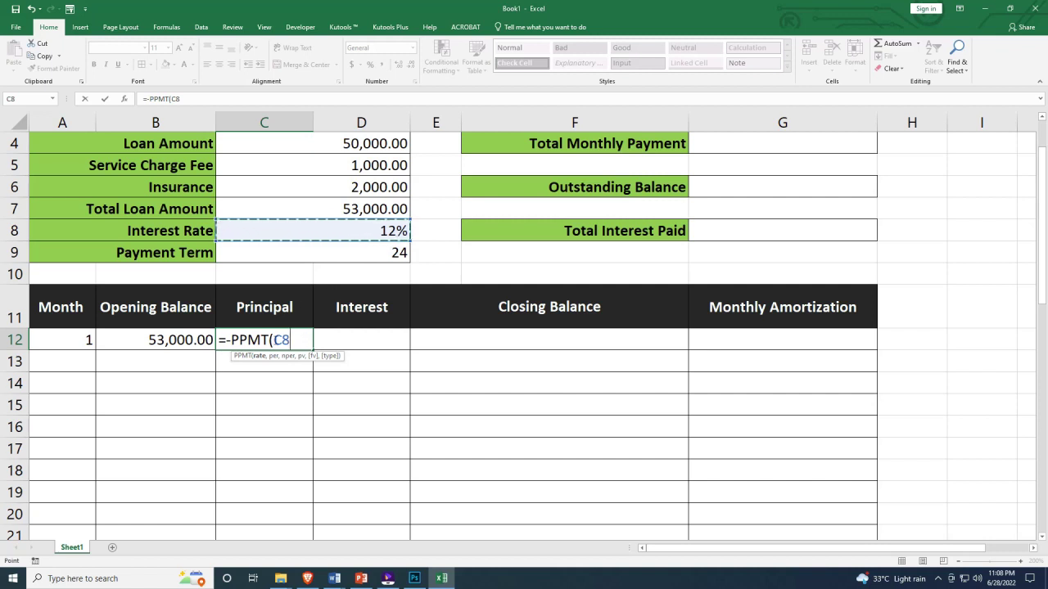
pyautogui.click(275, 339)
pyautogui.write('$C')
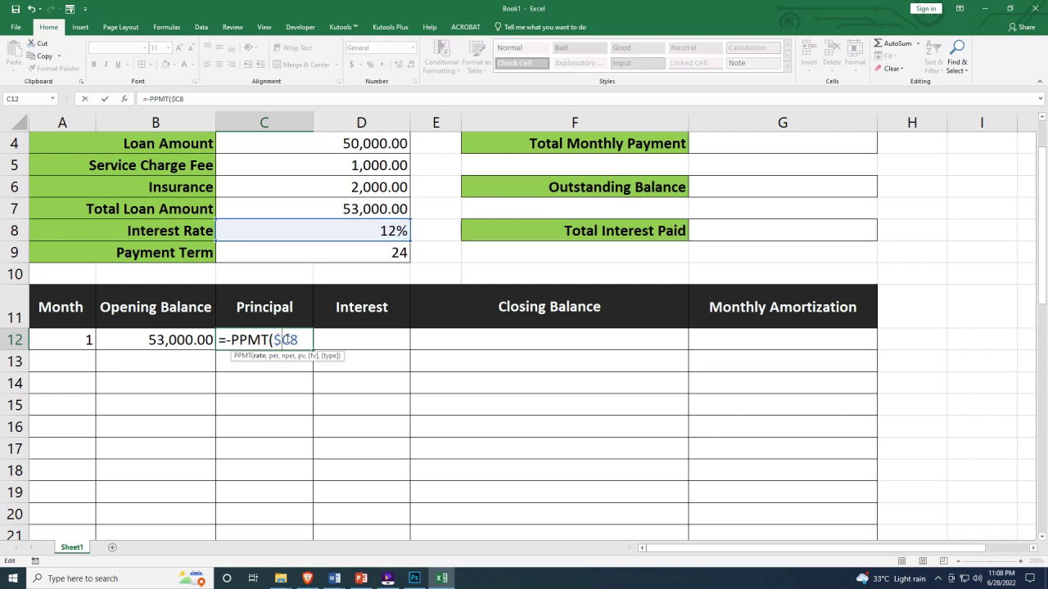
pyautogui.write('$')
# Complete the rate argument in the C12 formula by dividing $C$8 by 12
pyautogui.click(307, 339)
pyautogui.write('/12')
pyautogui.moveTo(332, 339); pyautogui.dragTo(313, 338)
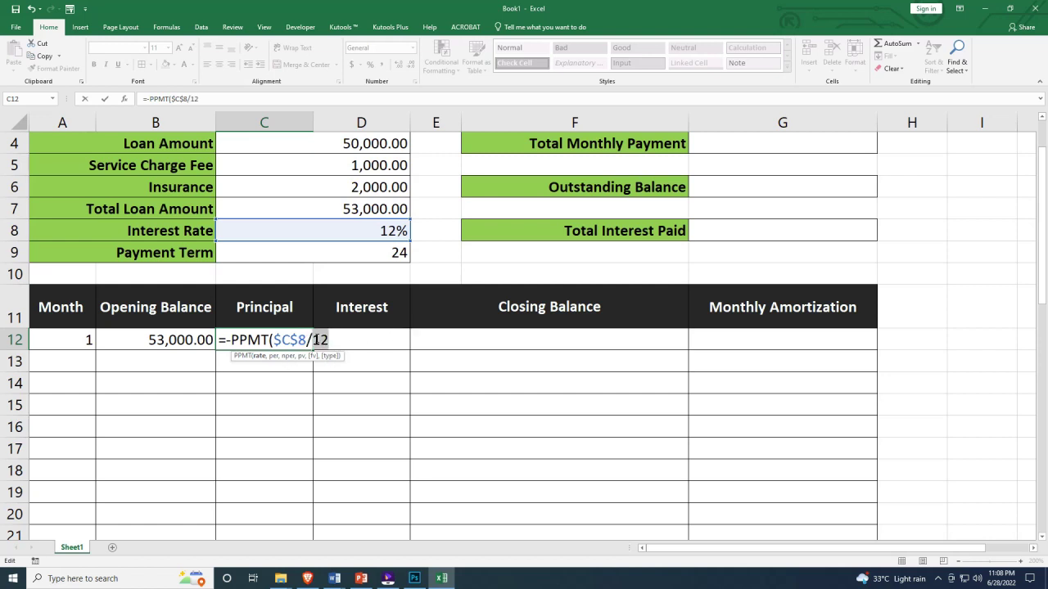
pyautogui.click(335, 339)
pyautogui.write(',')
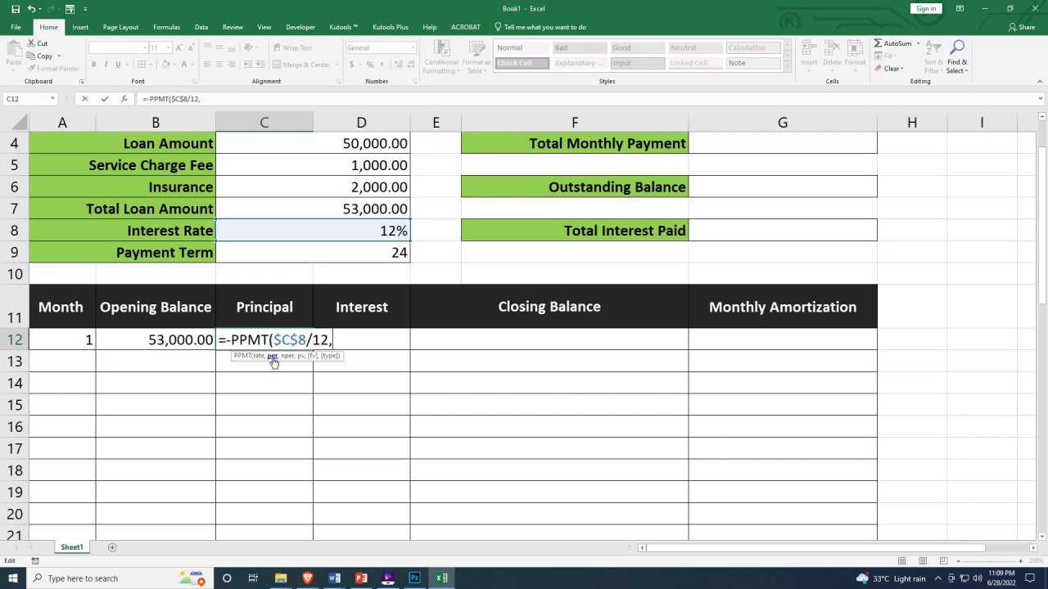
# Check the per argument on the PowerPoint slide and, back in Excel, add month cell A12 as per in the C12 formula
pyautogui.click(361, 579)
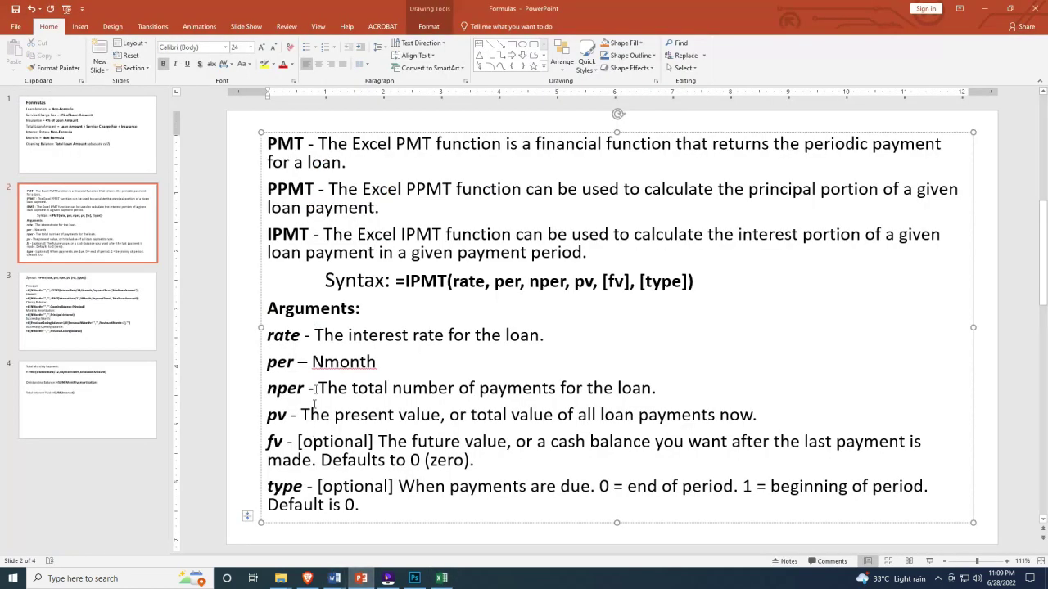
pyautogui.click(441, 578)
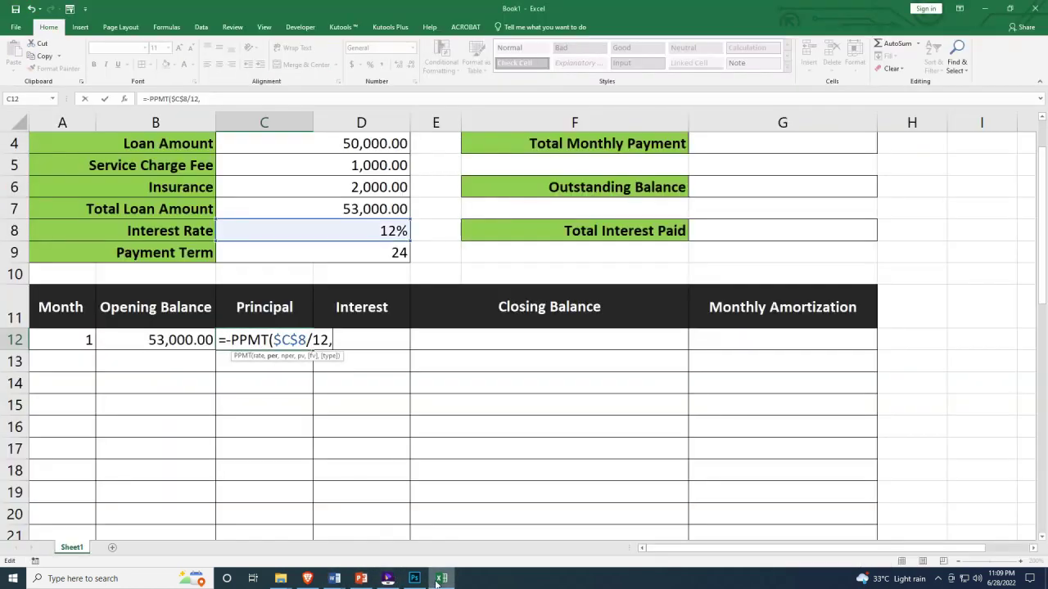
pyautogui.click(67, 341)
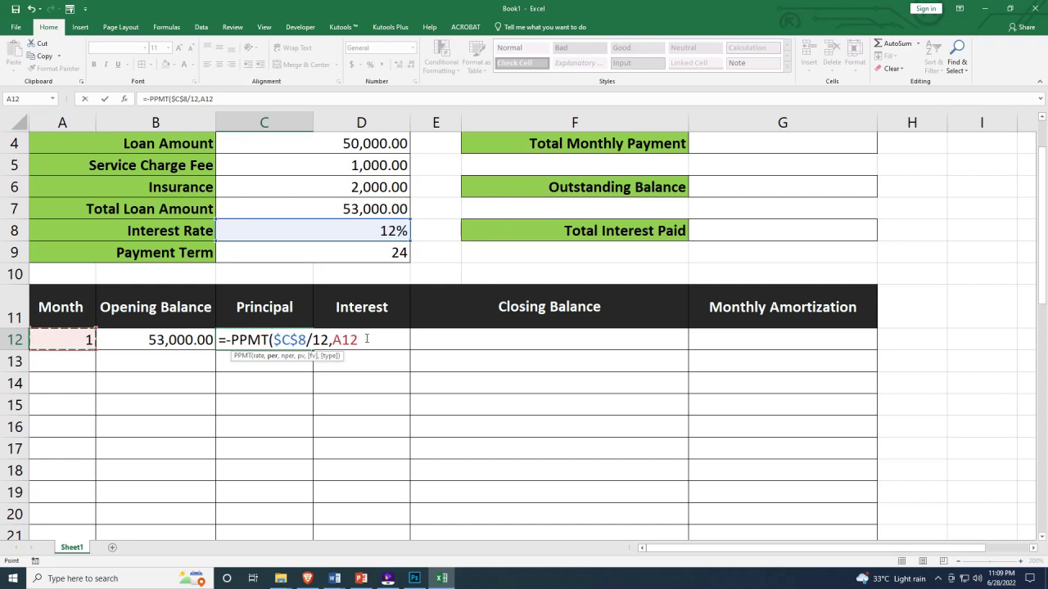
pyautogui.write(',')
# Check the nper argument on the PowerPoint slide and add the absolute payment term reference $C$9 as nper in Excel's C12 formula
pyautogui.click(370, 579)
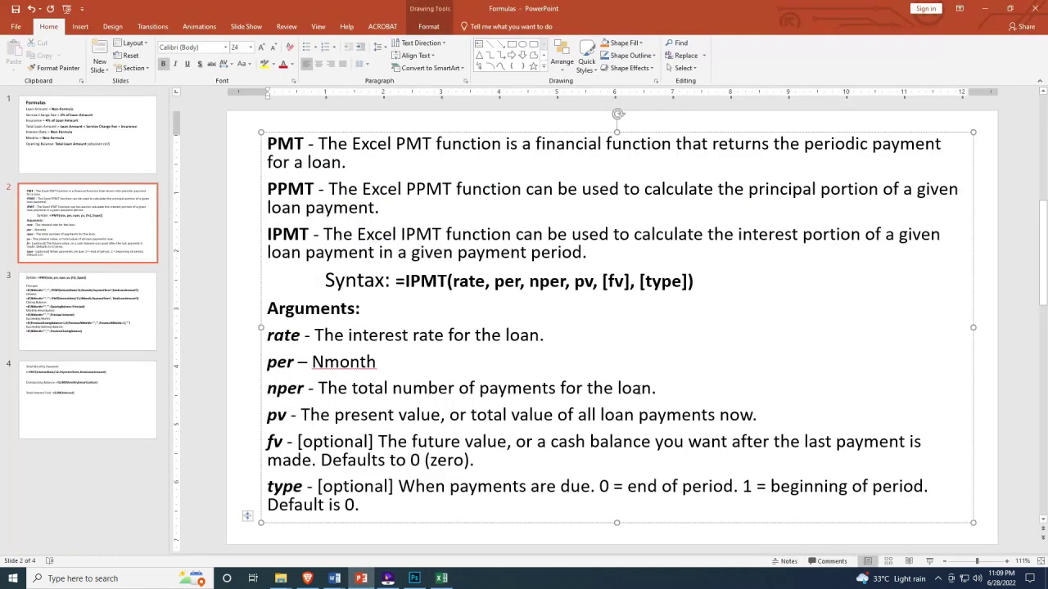
pyautogui.click(448, 579)
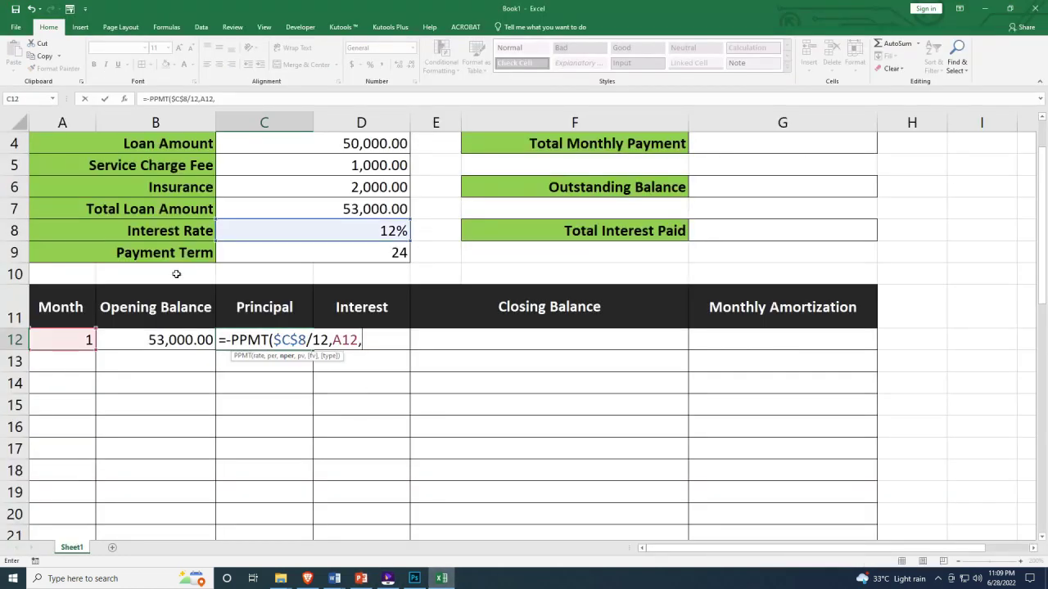
pyautogui.click(380, 256)
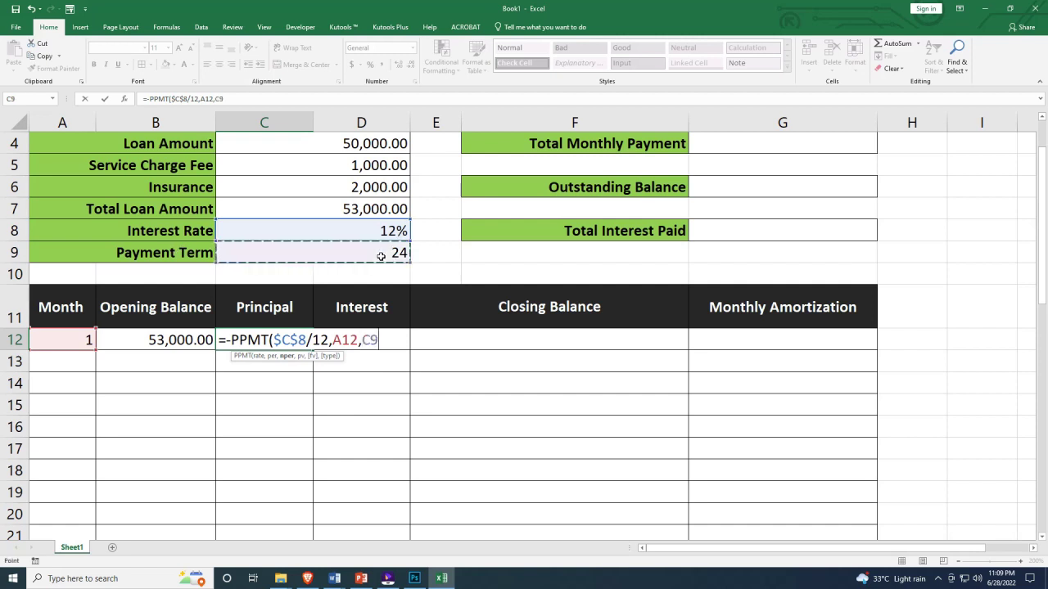
pyautogui.click(362, 340)
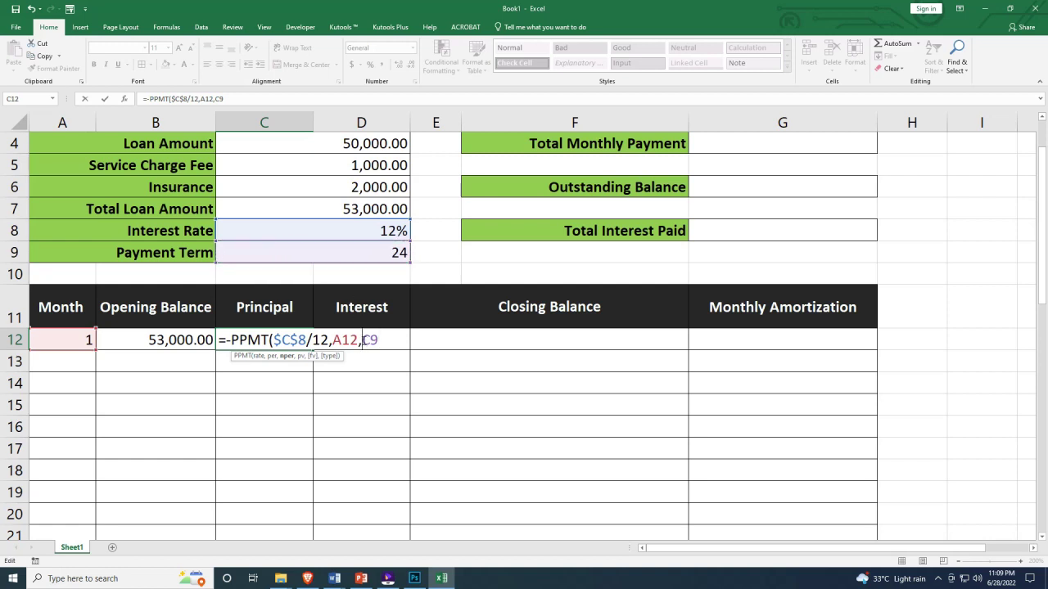
pyautogui.write('$')
pyautogui.click(378, 340)
pyautogui.write('$C$')
pyautogui.click(333, 340)
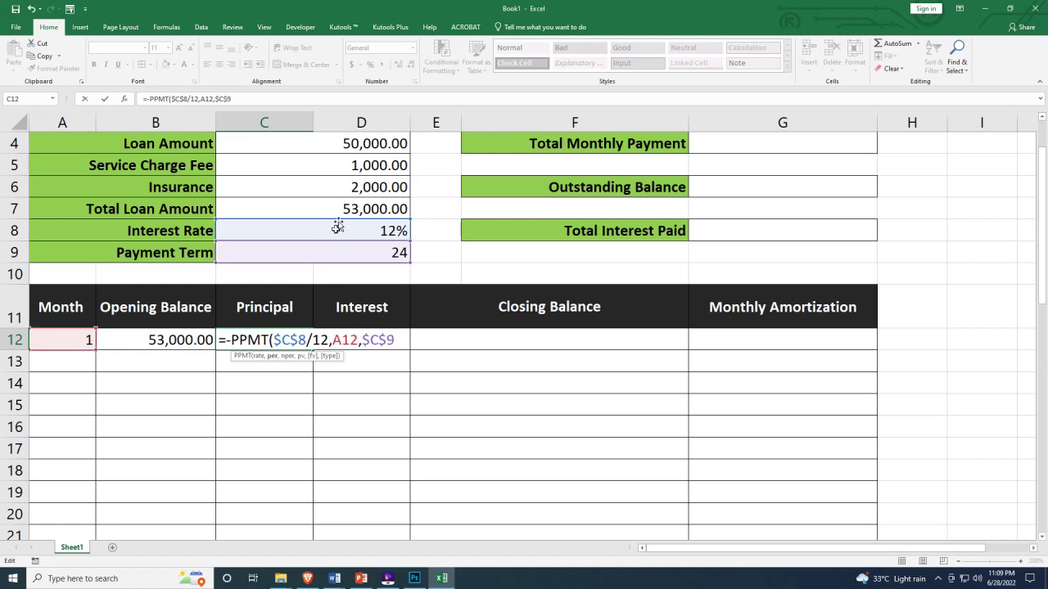
pyautogui.click(398, 338)
pyautogui.write(',')
# Switch to the PowerPoint slide to check the description of the pv argument
pyautogui.click(361, 579)
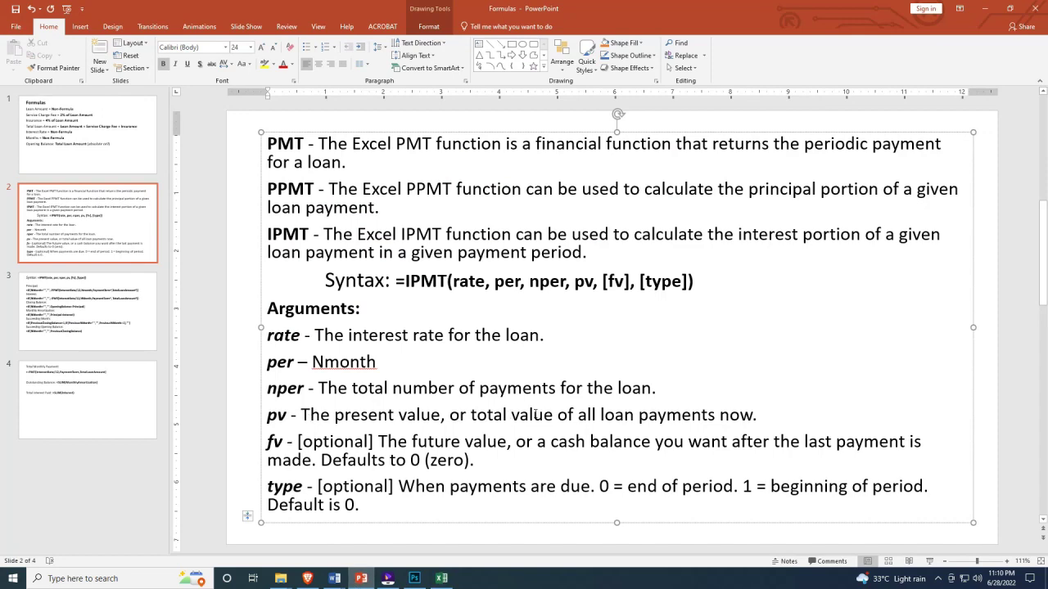
# Switch to Excel and complete the Principal formula in C12 as =-PPMT($C$8/12,A12,$C$9,$C$7)
pyautogui.click(441, 579)
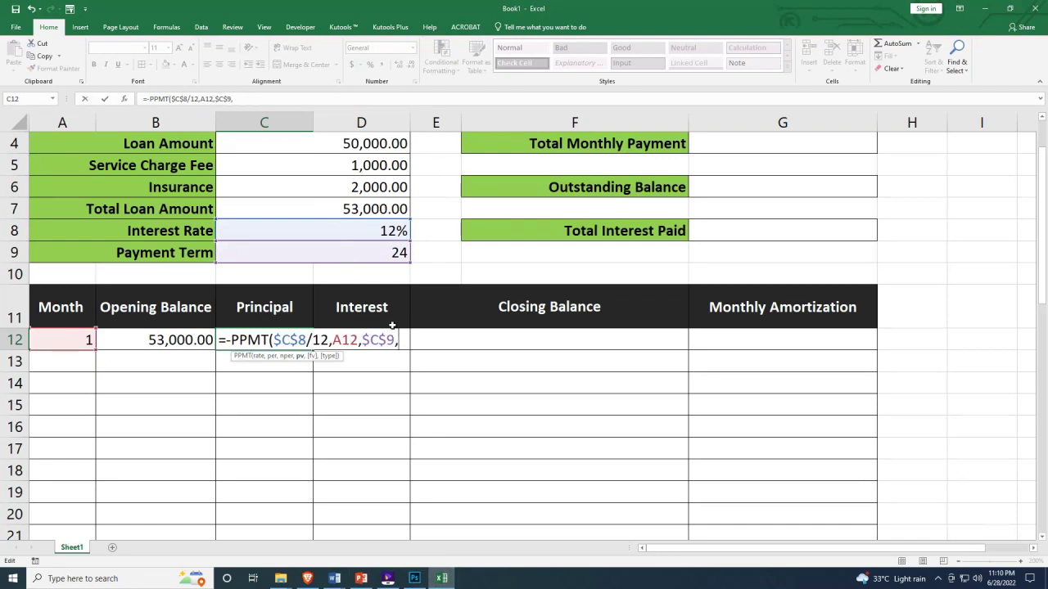
pyautogui.click(358, 205)
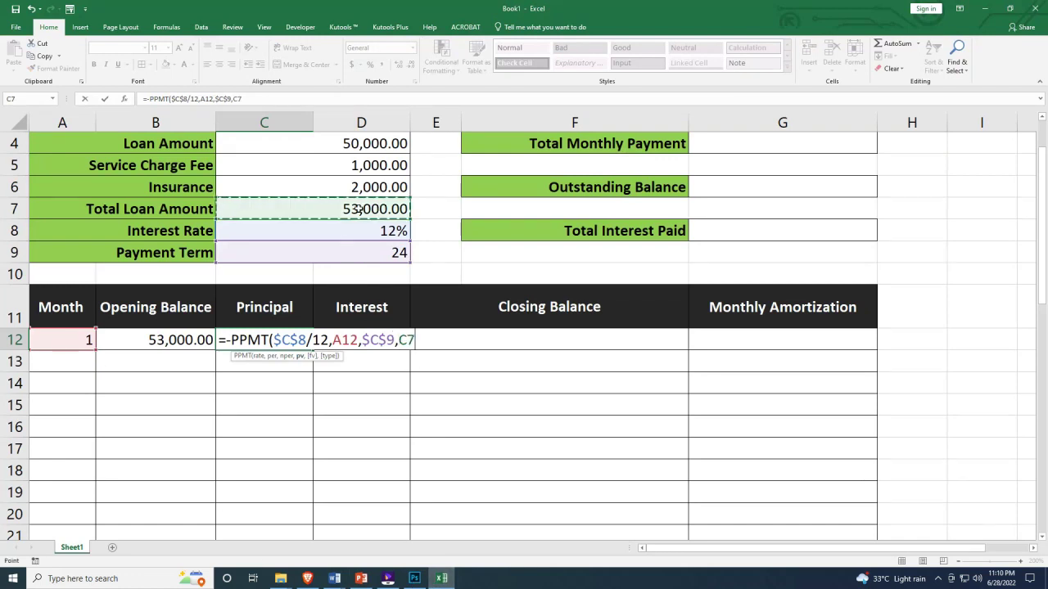
pyautogui.click(401, 342)
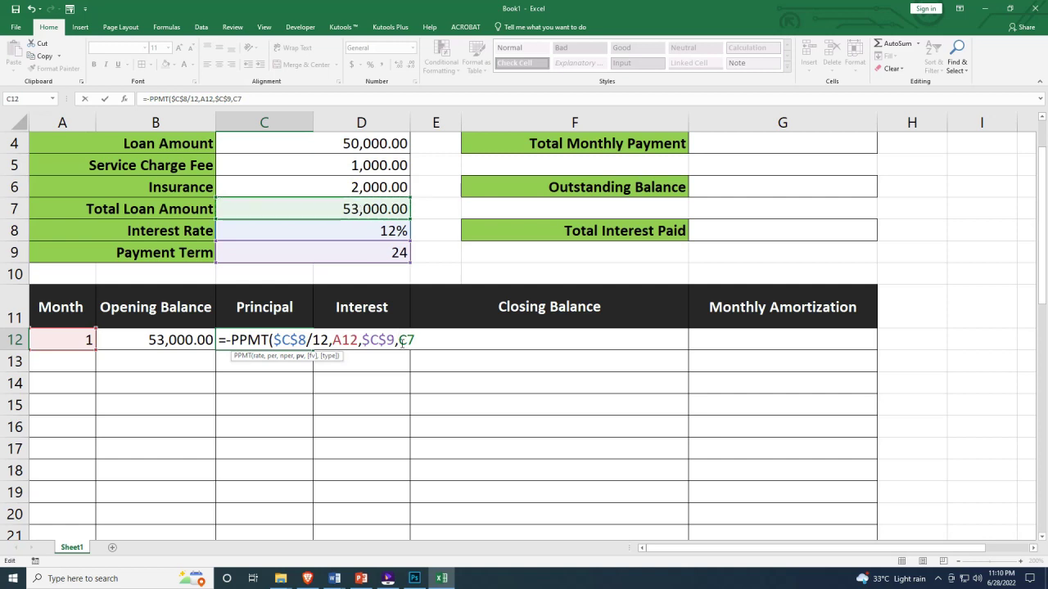
pyautogui.write('$')
pyautogui.write('$C$7)')
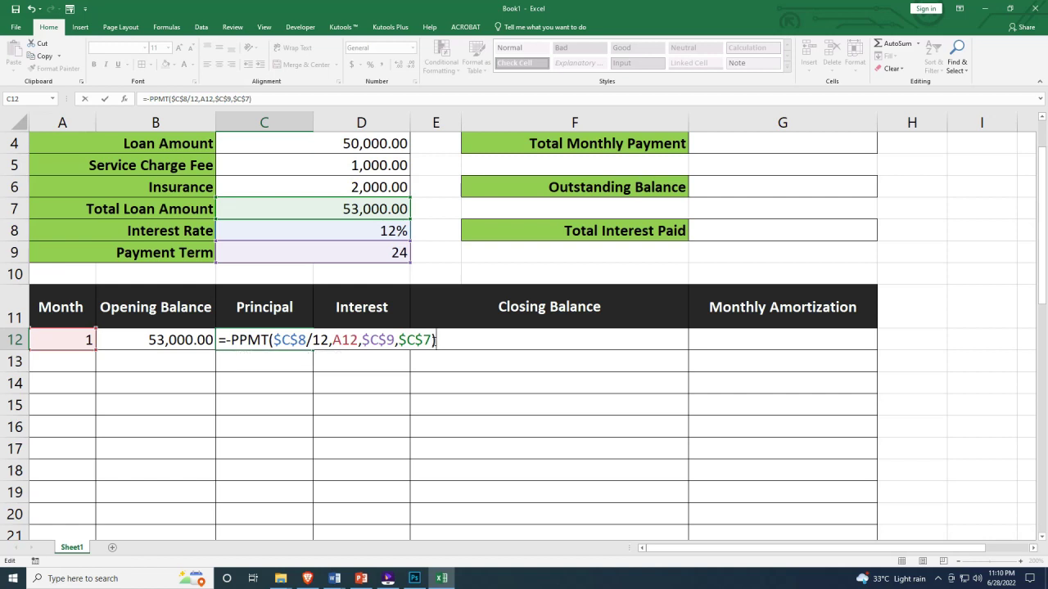
pyautogui.press('Return')
pyautogui.click(262, 340)
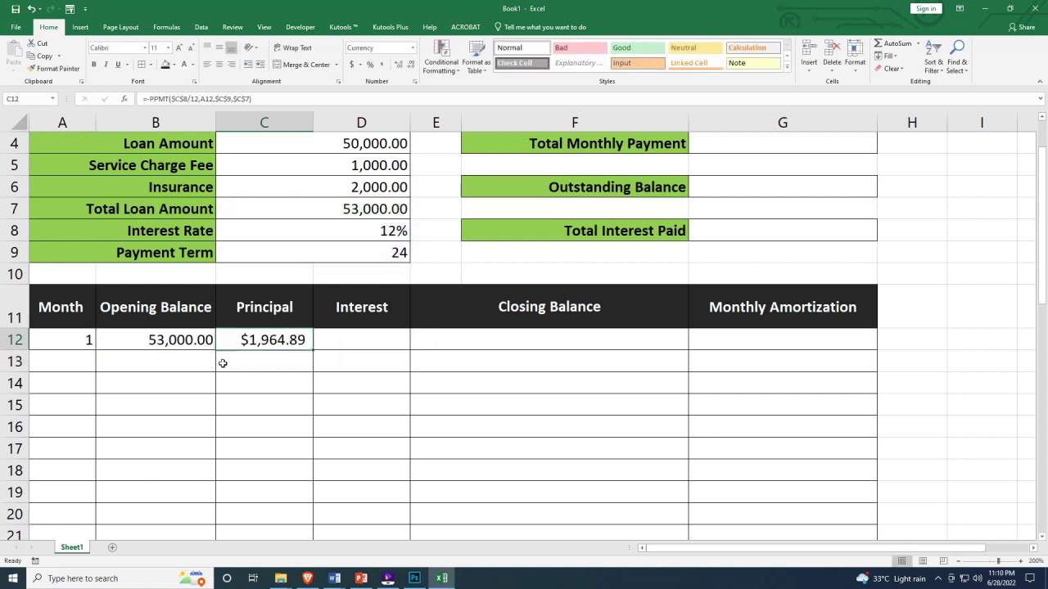
# Format the Principal cell C12 as Number with 2 decimal places and the 1000 separator
pyautogui.click(255, 365)
pyautogui.click(255, 344)
pyautogui.rightClick(271, 343)
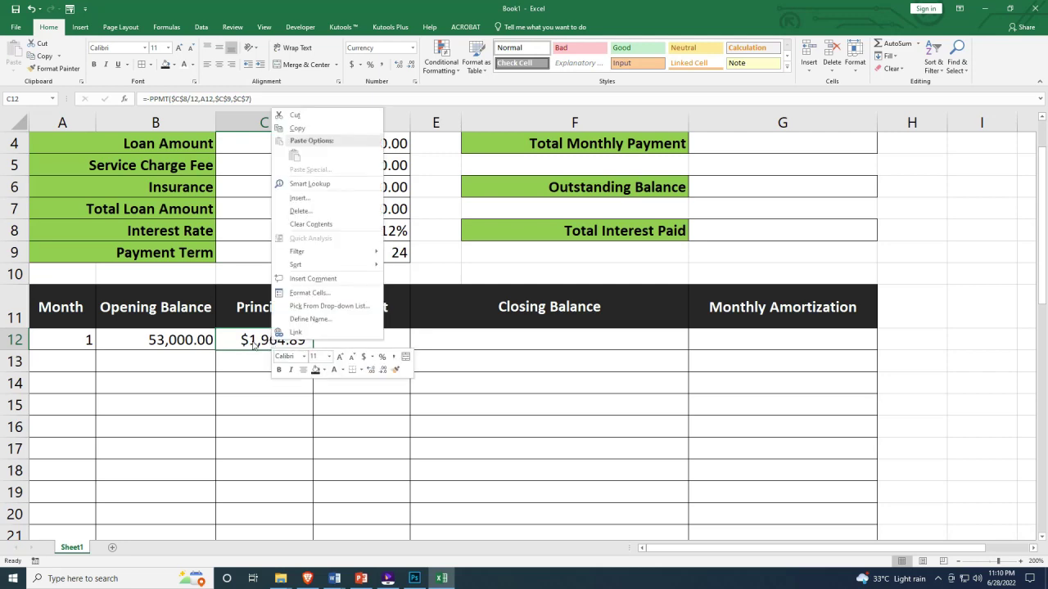
pyautogui.rightClick(255, 342)
pyautogui.click(291, 295)
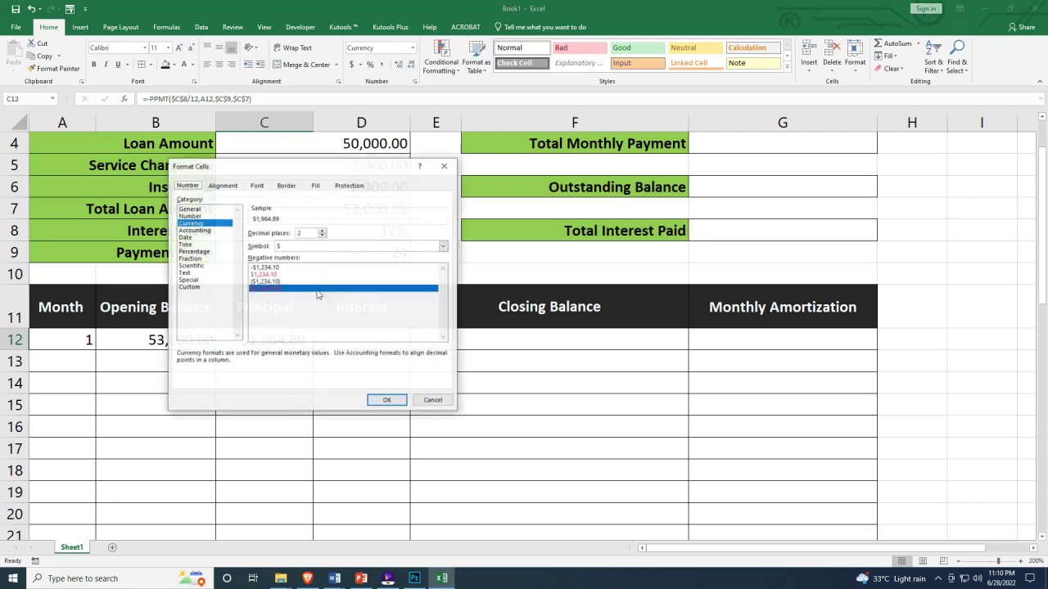
pyautogui.moveTo(300, 171); pyautogui.dragTo(624, 165)
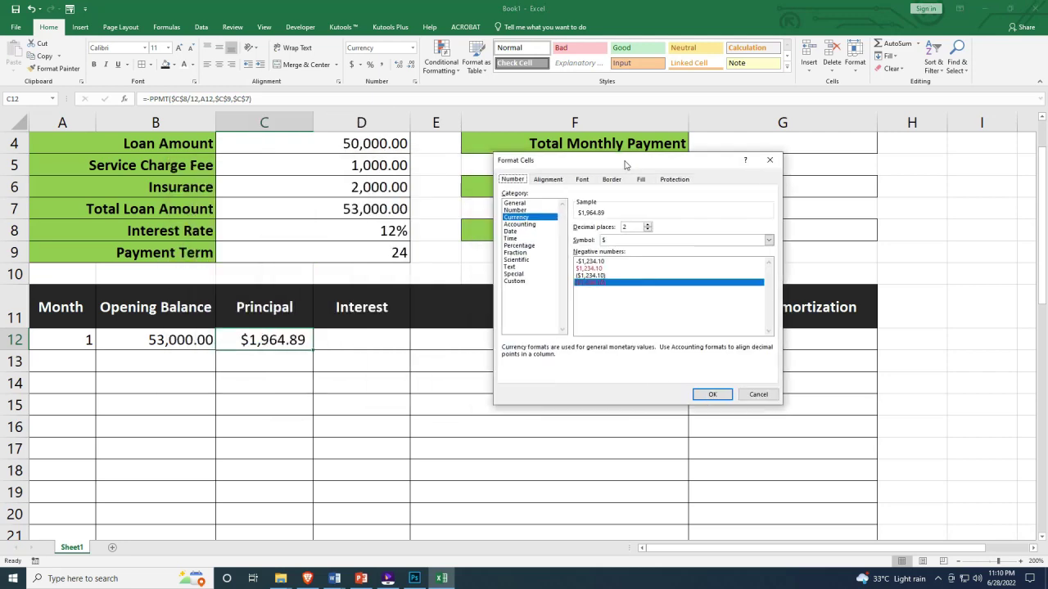
pyautogui.click(535, 210)
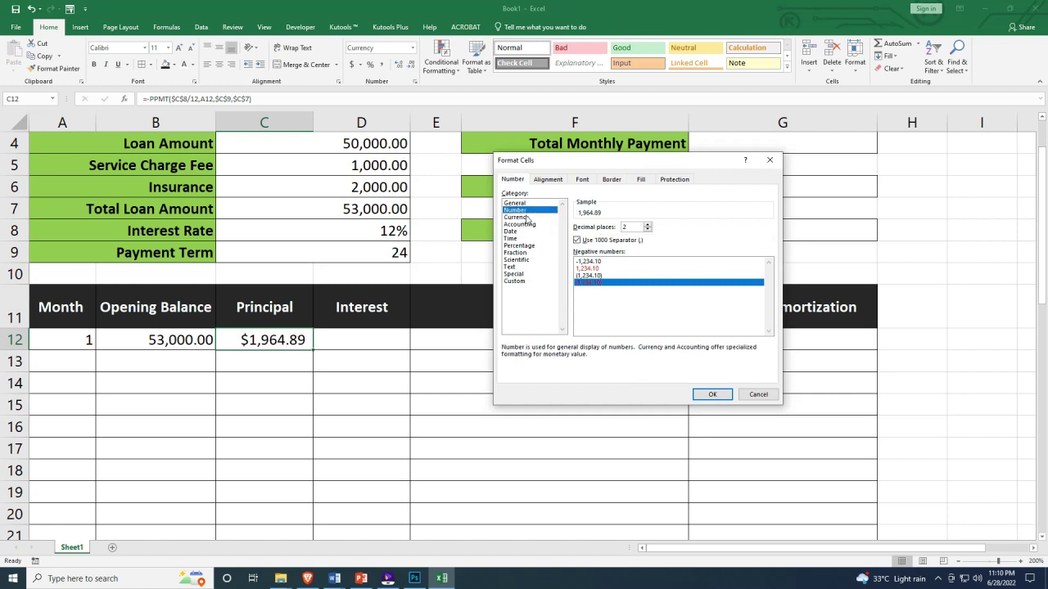
pyautogui.click(524, 217)
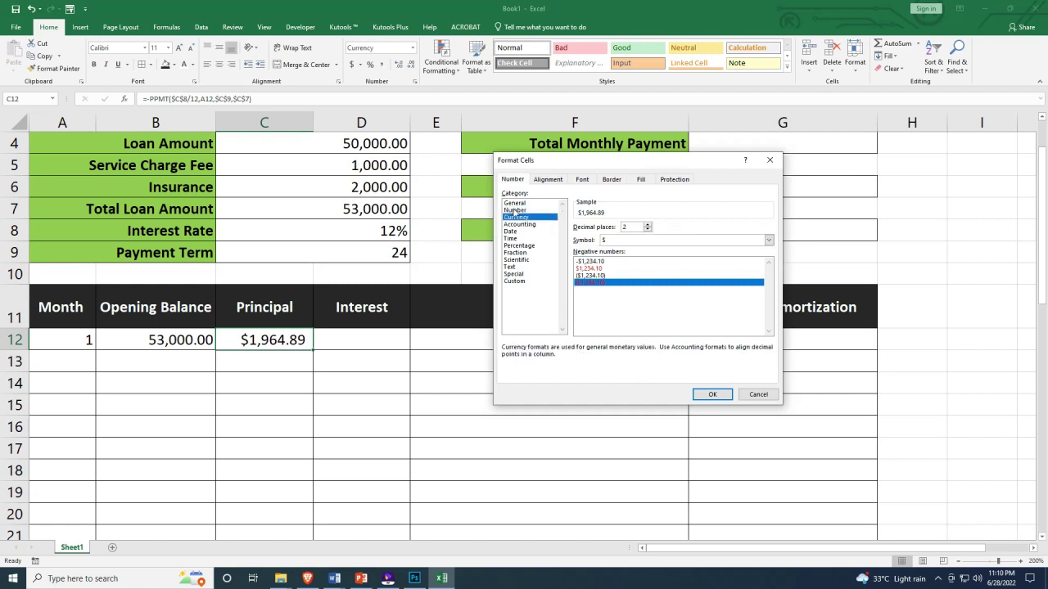
pyautogui.click(514, 210)
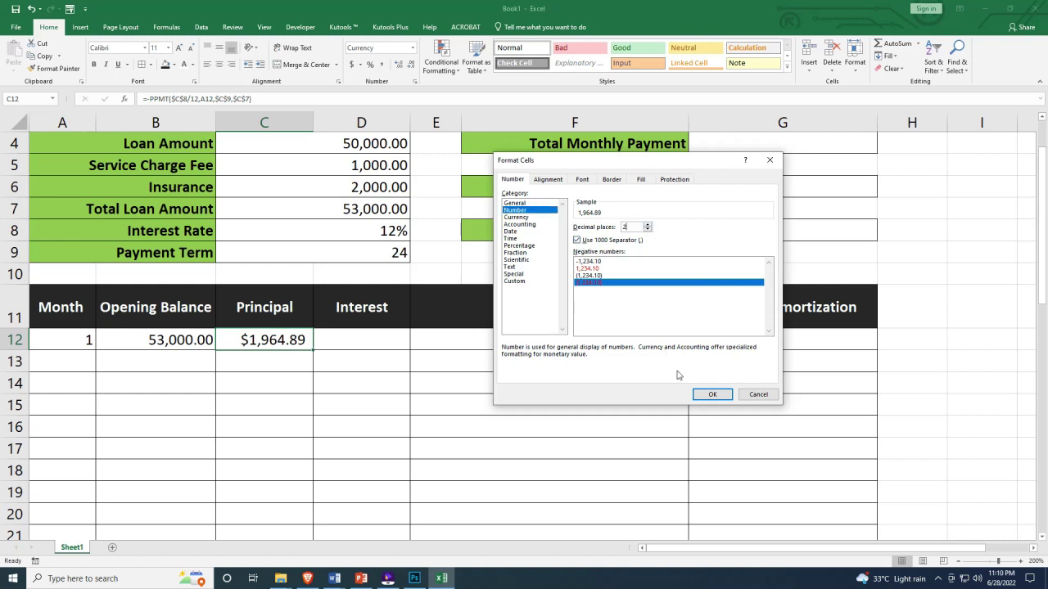
pyautogui.click(713, 394)
pyautogui.moveTo(271, 361)
pyautogui.mouseDown()
pyautogui.moveTo(276, 339)
pyautogui.moveTo(257, 335)
pyautogui.mouseUp()
pyautogui.click(276, 339)
pyautogui.click(258, 331)
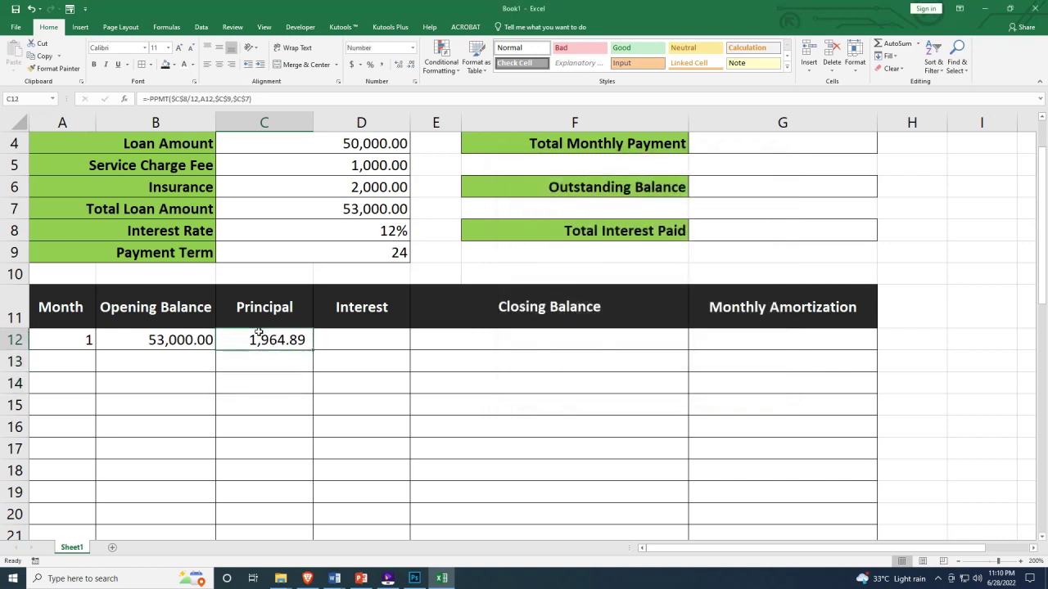
# Examine the PPMT formula in the first month's Principal cell, leaving it unedited
pyautogui.click(345, 340)
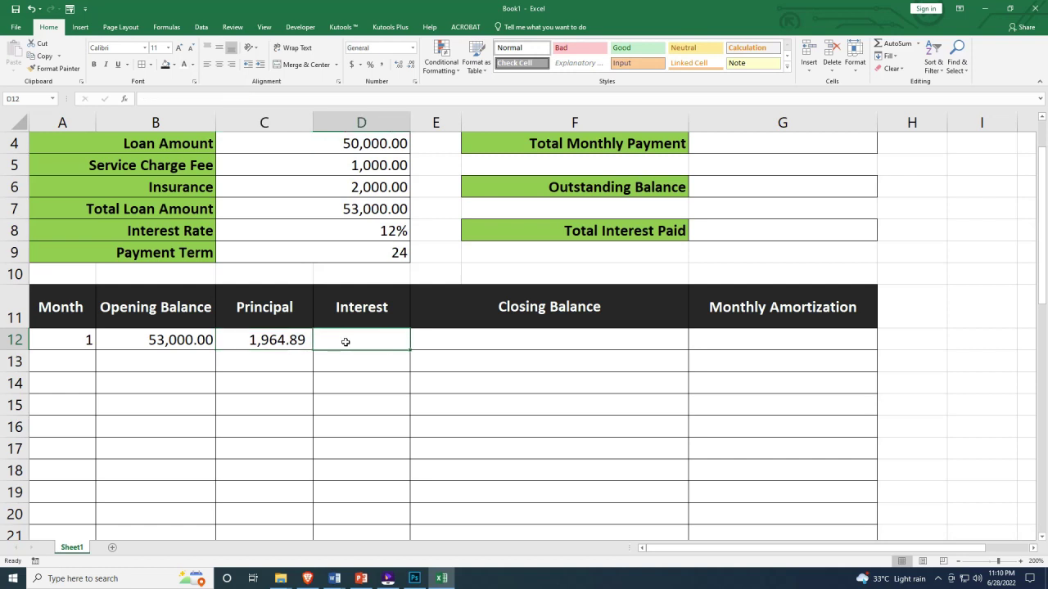
pyautogui.doubleClick(277, 338)
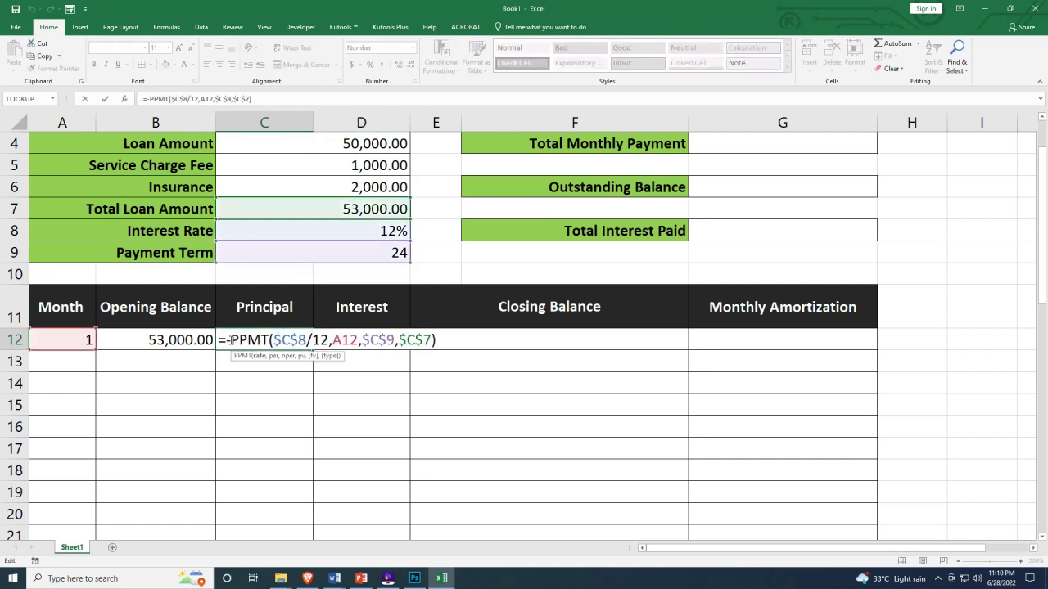
pyautogui.moveTo(227, 340); pyautogui.dragTo(271, 340)
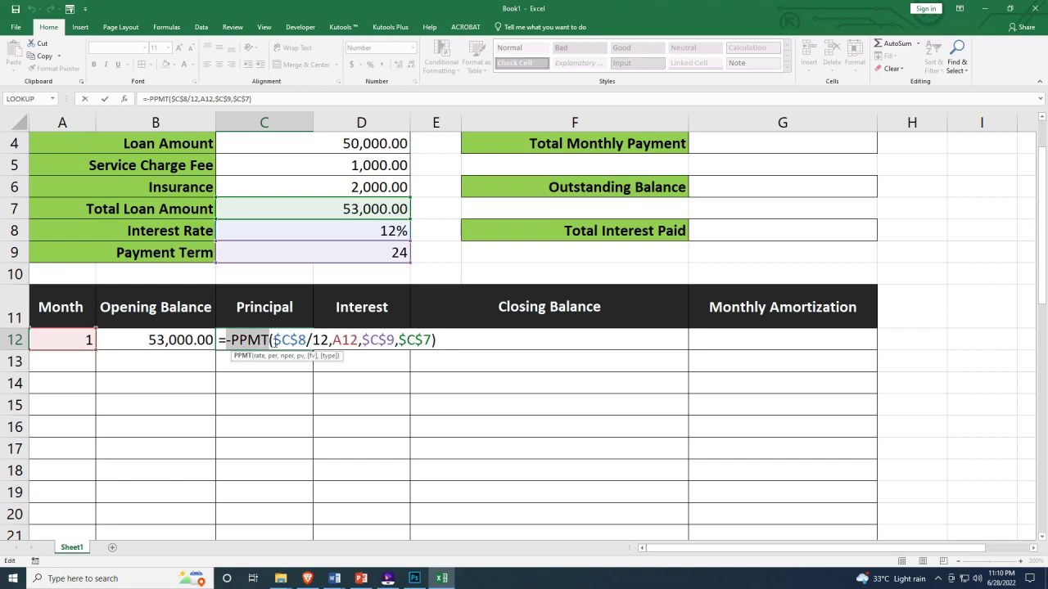
pyautogui.press('Return')
pyautogui.click(357, 342)
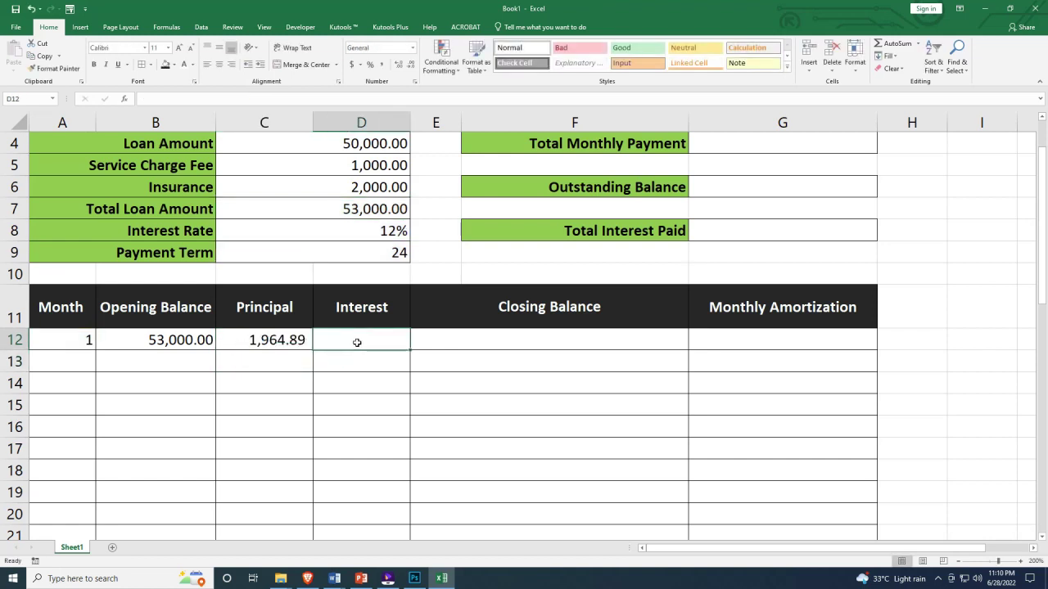
pyautogui.click(254, 341)
pyautogui.doubleClick(255, 342)
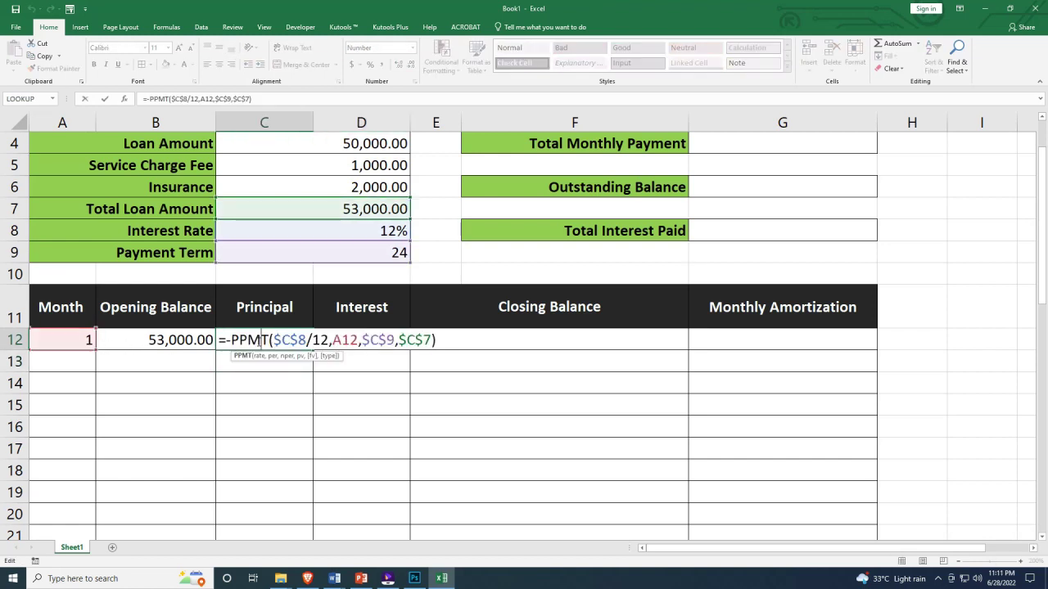
pyautogui.press('Escape')
# Delete the month number in A12 and check how the Principal formula in C12 responds
pyautogui.click(63, 340)
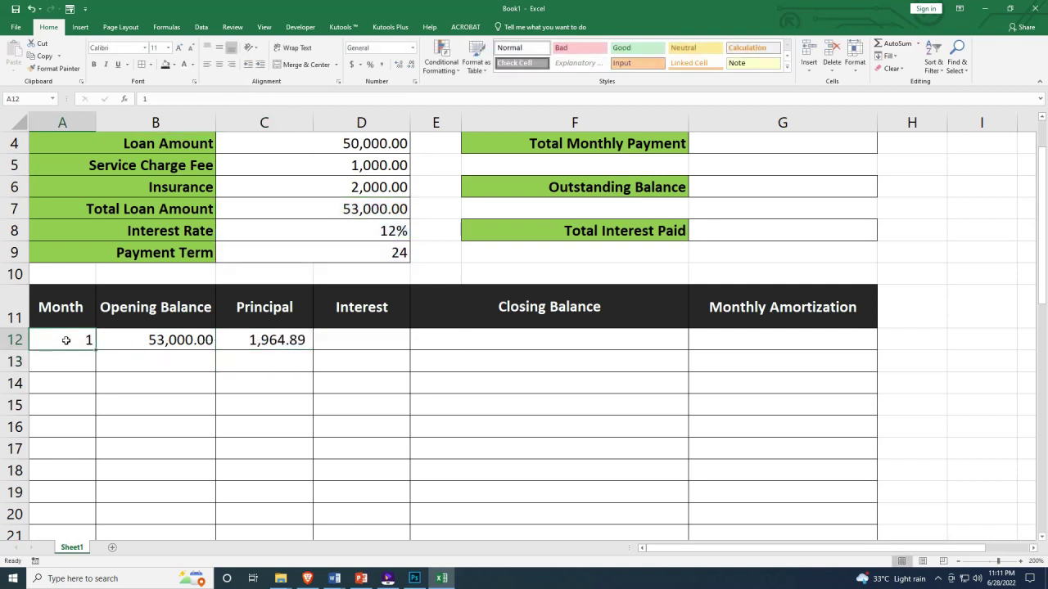
pyautogui.press('Delete')
pyautogui.click(234, 385)
pyautogui.click(288, 340)
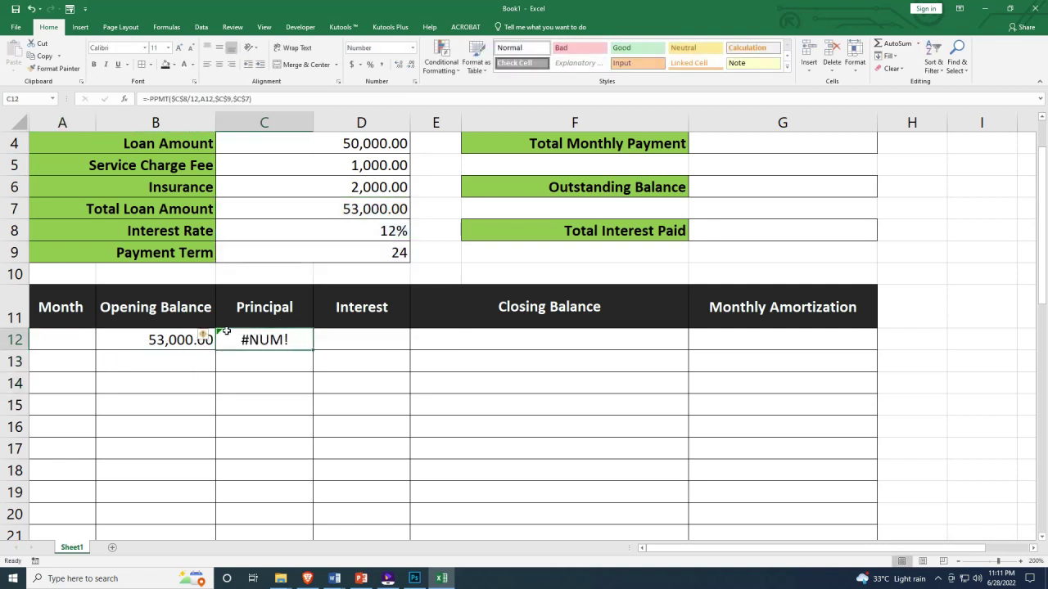
pyautogui.moveTo(203, 338)
pyautogui.click(244, 366)
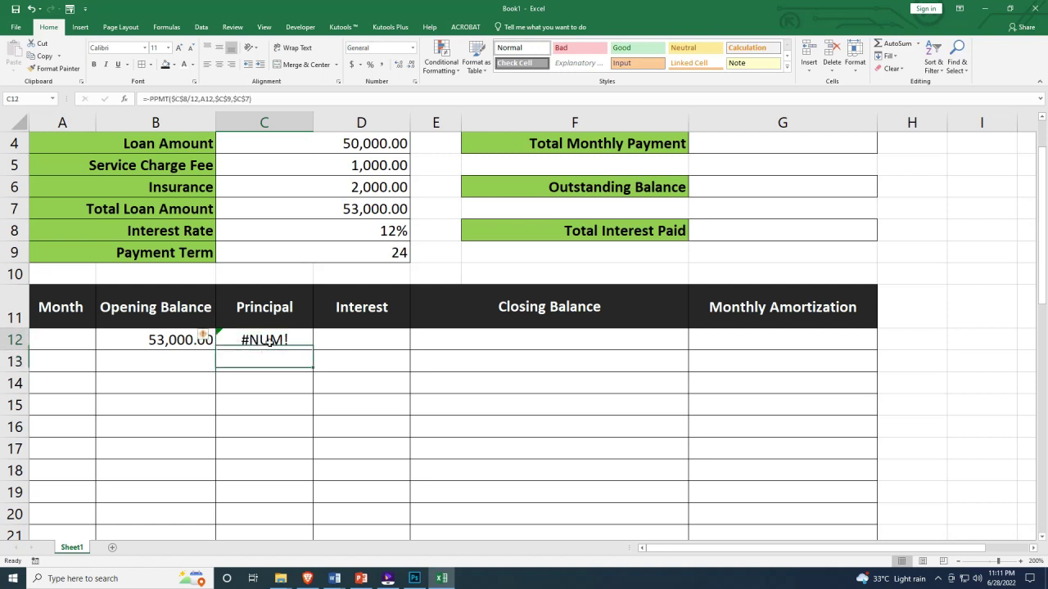
pyautogui.click(262, 340)
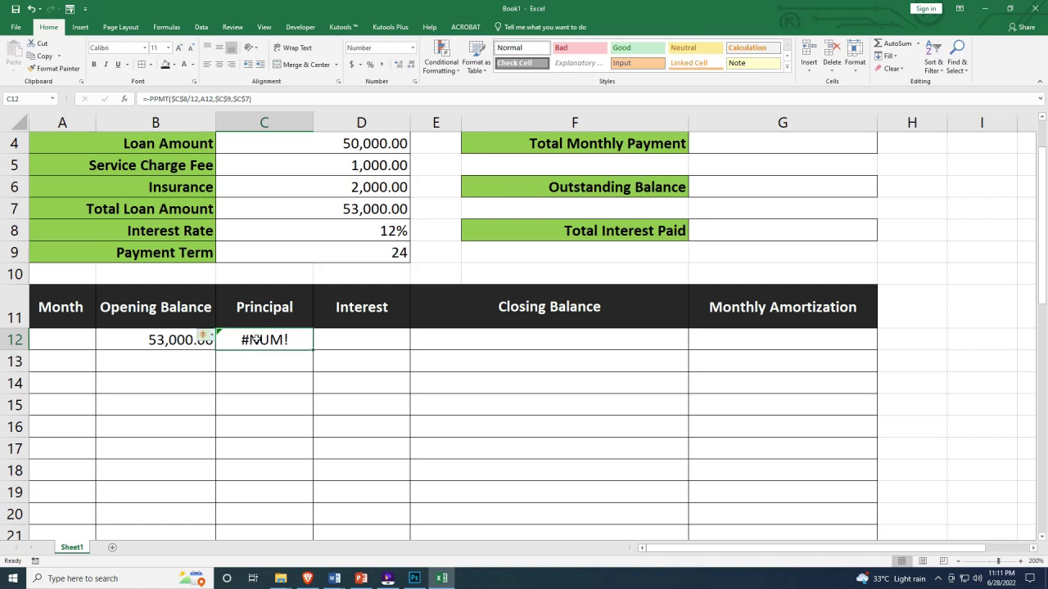
pyautogui.click(76, 340)
pyautogui.doubleClick(259, 340)
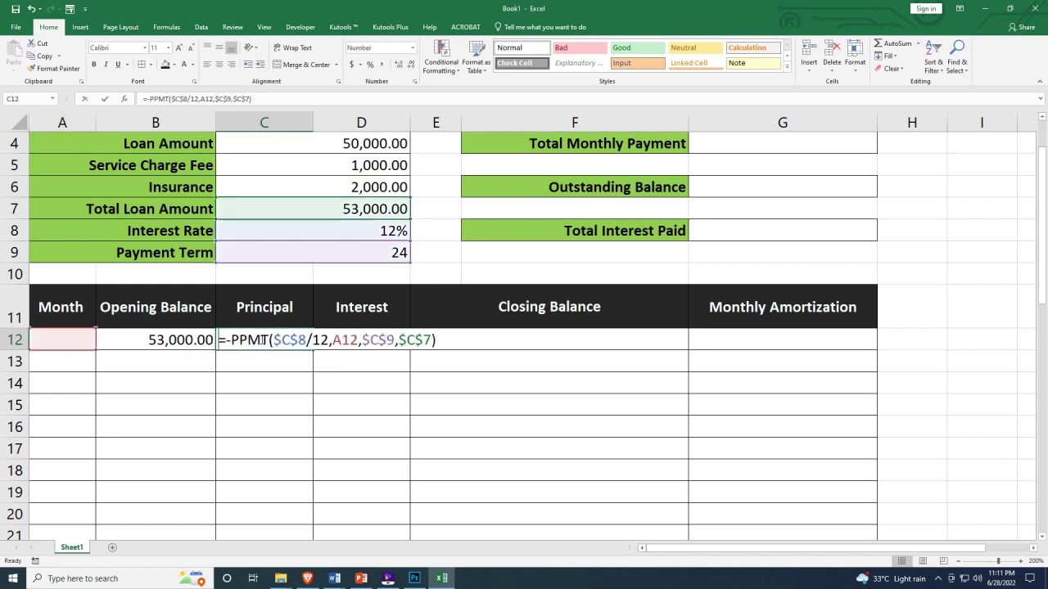
pyautogui.press('Escape')
pyautogui.moveTo(247, 340); pyautogui.dragTo(744, 449)
pyautogui.scroll(8, 743, 434)
pyautogui.scroll(-2, 743, 430)
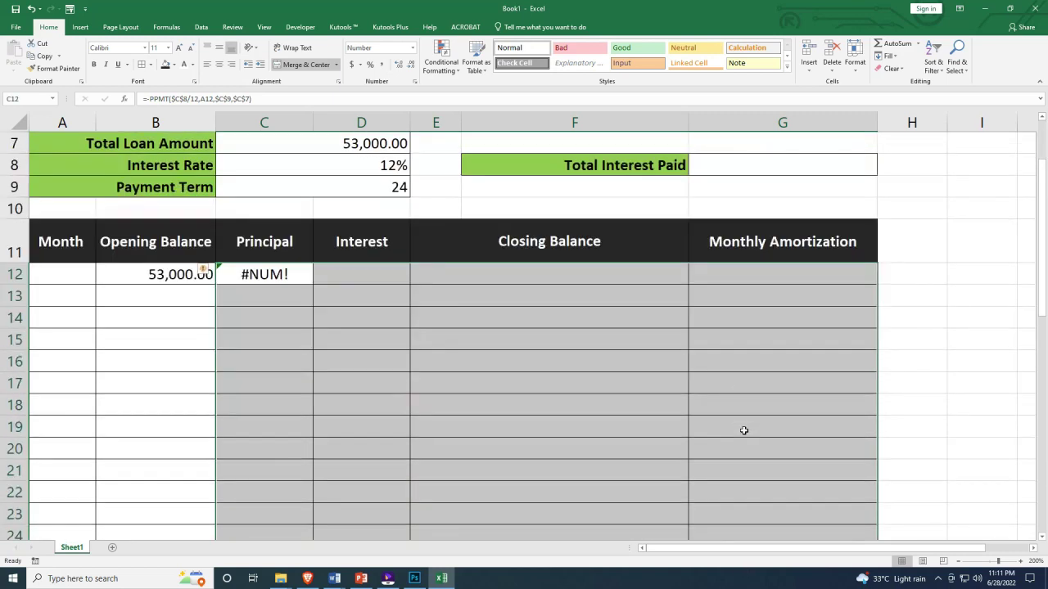
pyautogui.click(243, 272)
# Enter 1 as the month in A12 again and review the Principal formula in C12
pyautogui.click(68, 276)
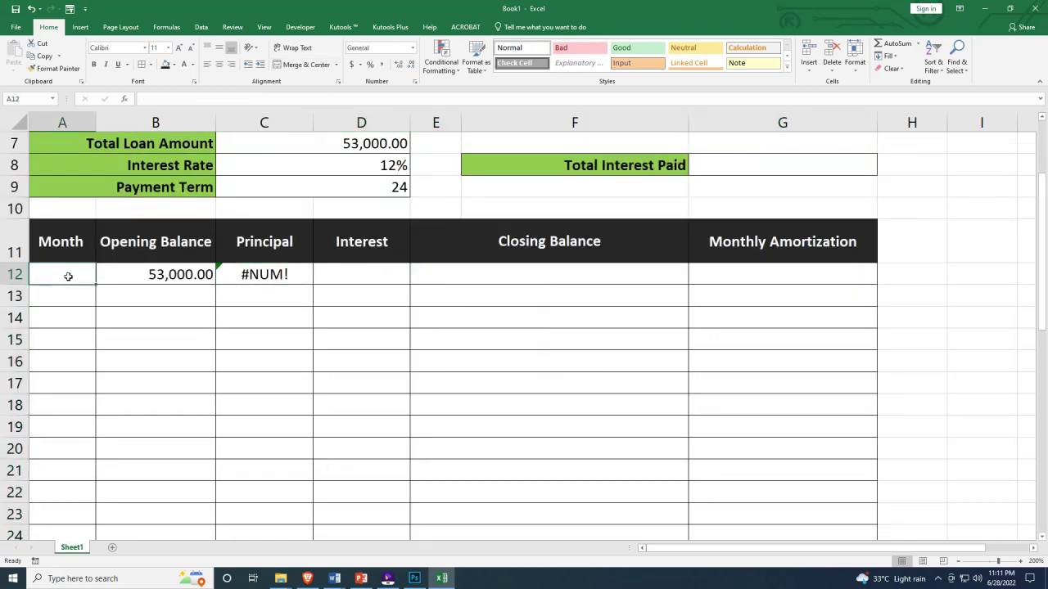
pyautogui.write('1')
pyautogui.press('Return')
pyautogui.click(241, 277)
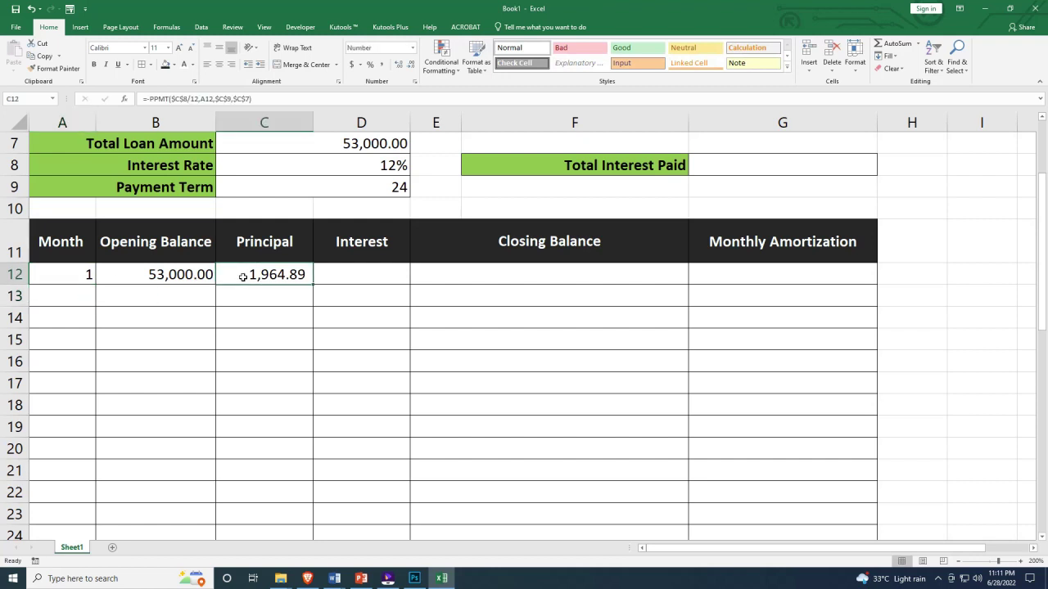
pyautogui.doubleClick(243, 276)
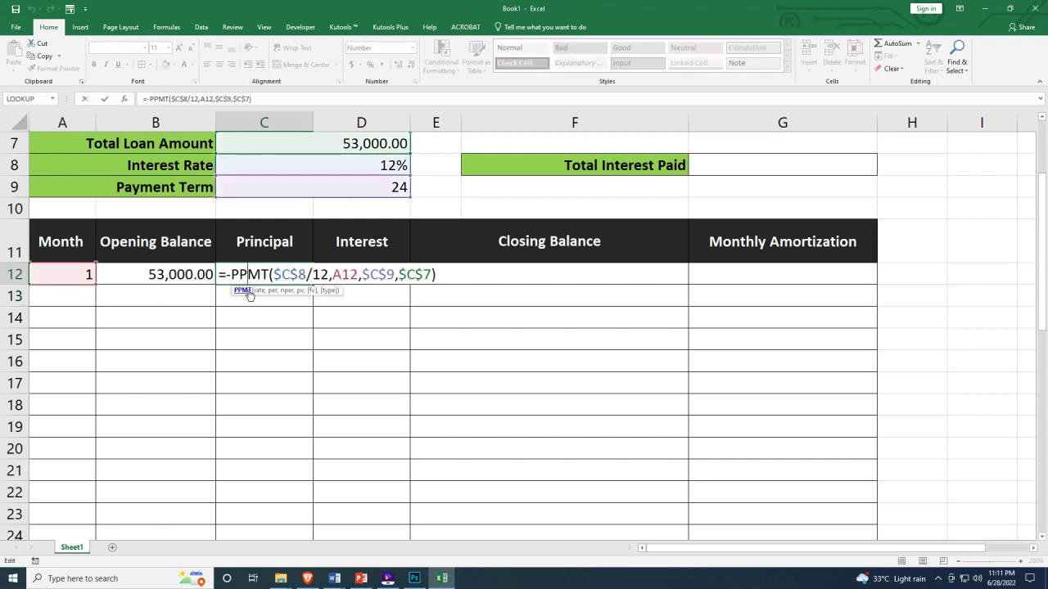
pyautogui.hotkey('ctrl', 'Return')
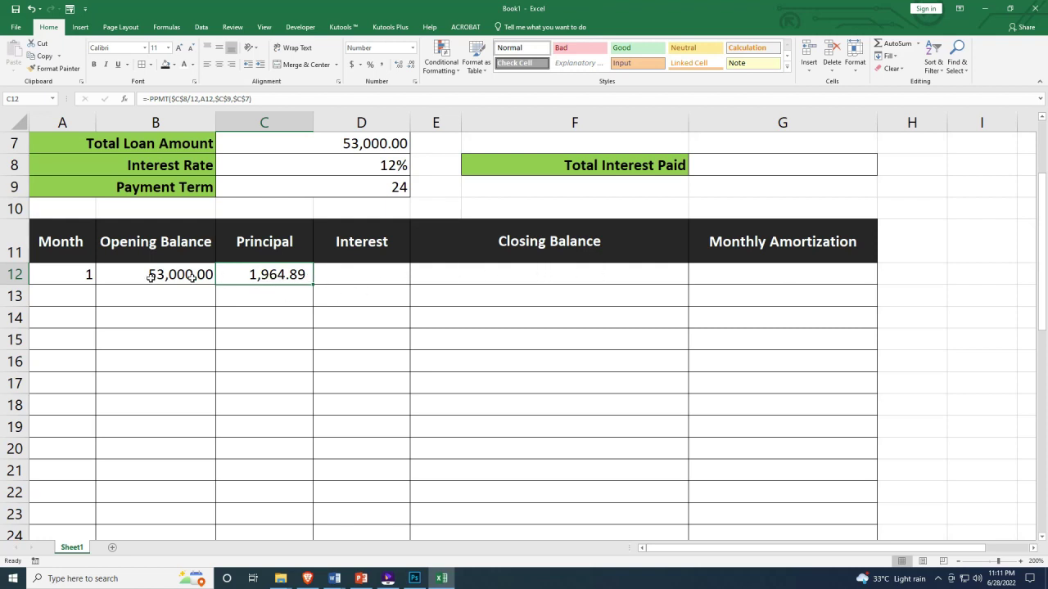
# Clear the month cell A12 and inspect the PPMT formula that depends on it
pyautogui.click(76, 279)
pyautogui.press('Delete')
pyautogui.click(251, 309)
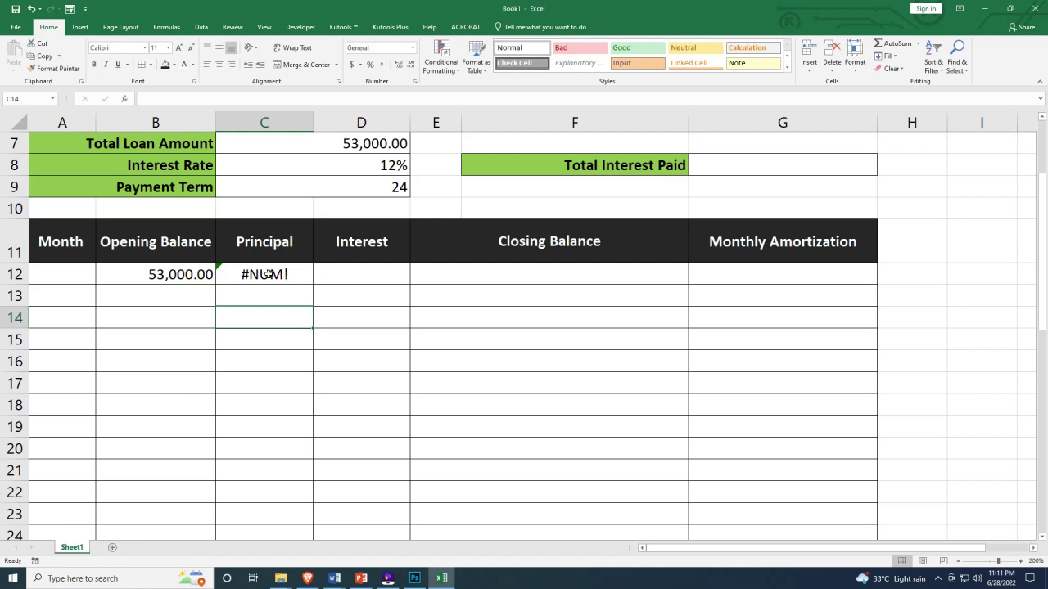
pyautogui.doubleClick(264, 274)
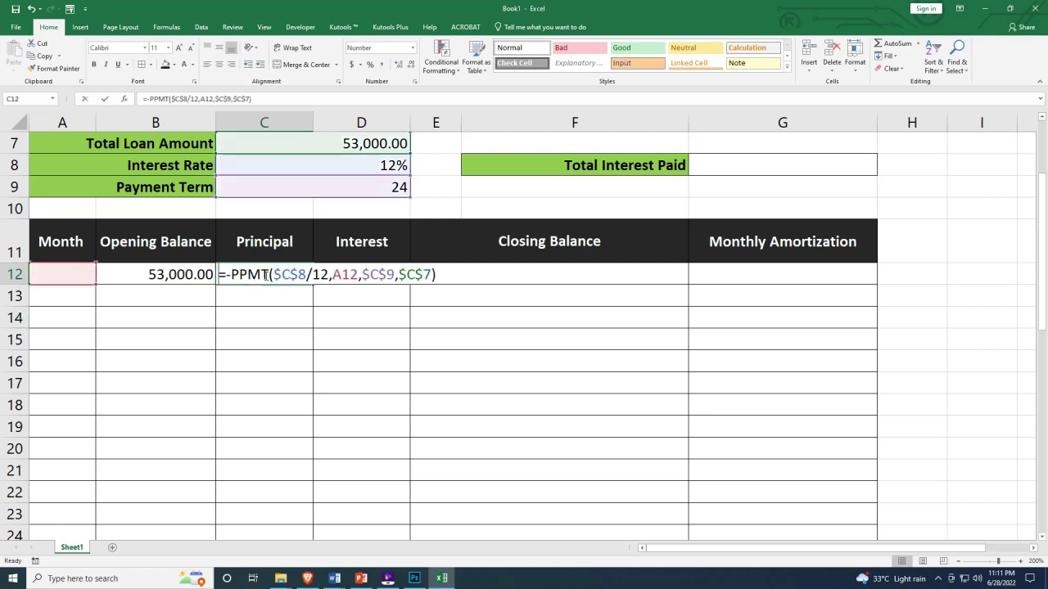
pyautogui.press('Return')
# Start wrapping the Principal formula in C12 in an IF function with the logical test A12=""
pyautogui.doubleClick(259, 275)
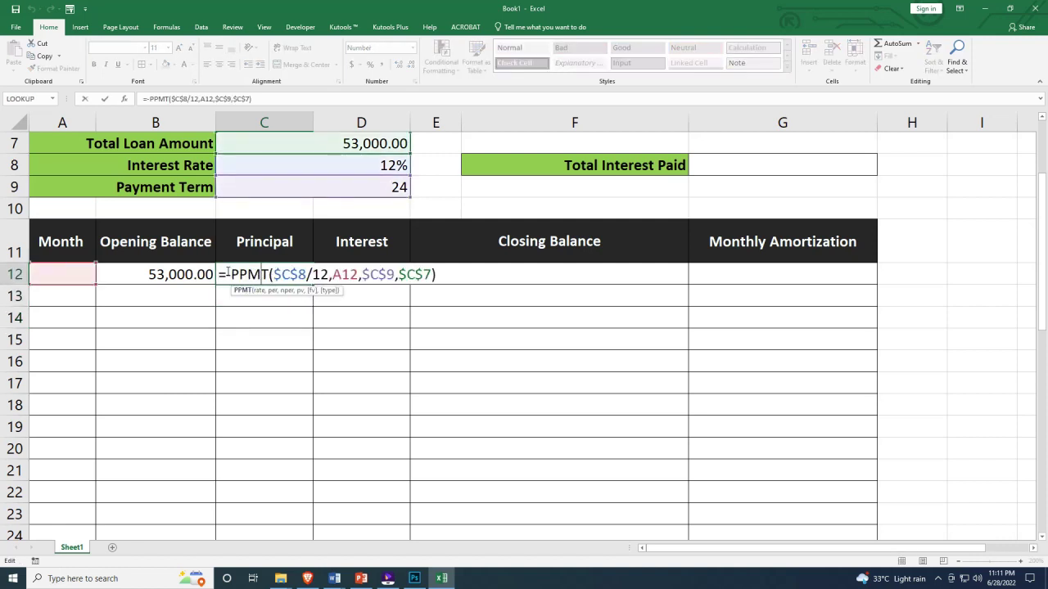
pyautogui.click(228, 274)
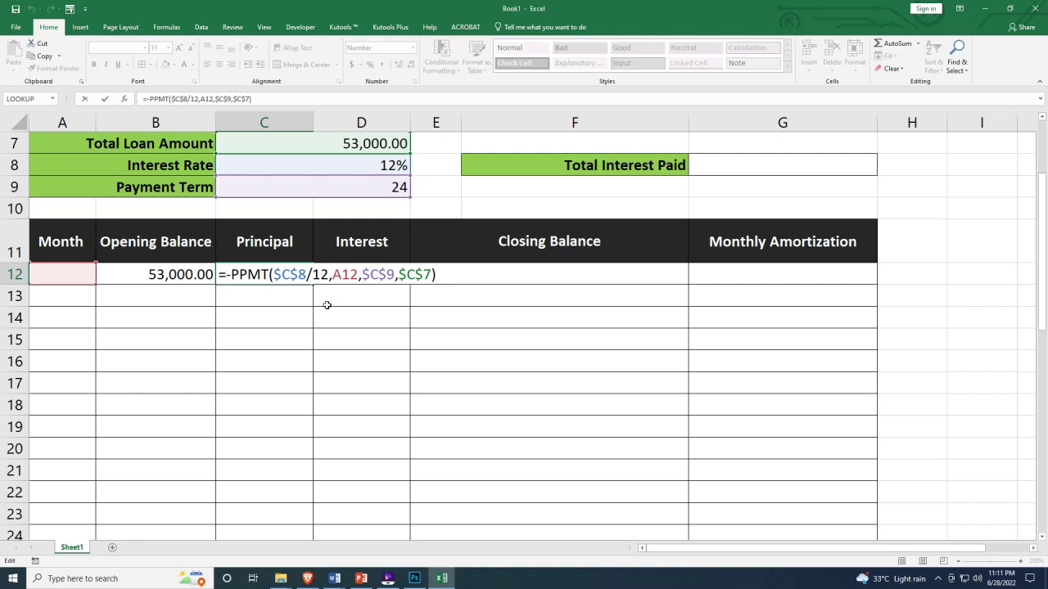
pyautogui.write('IF(')
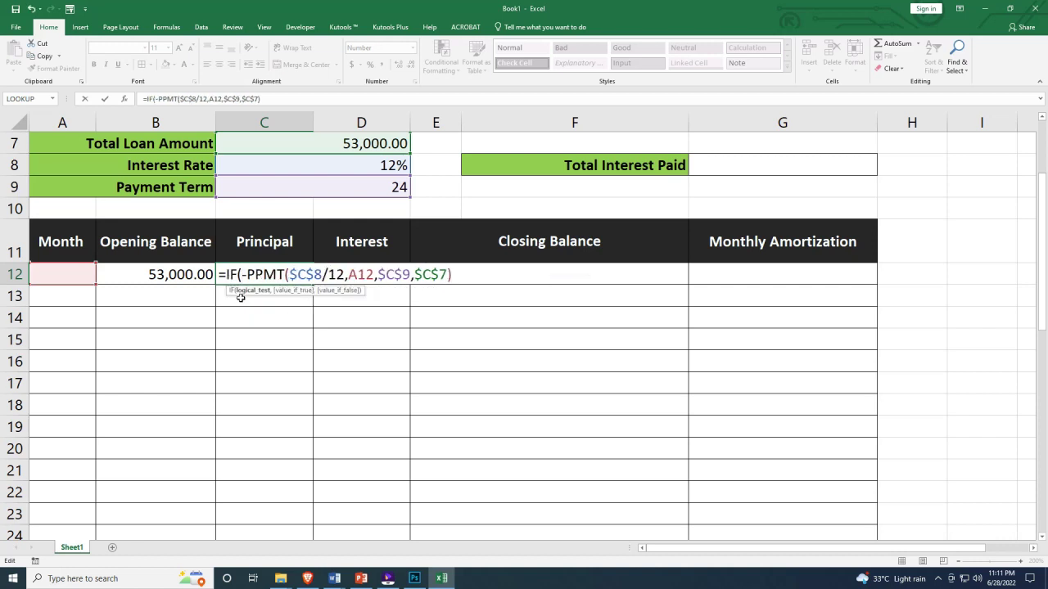
pyautogui.click(72, 278)
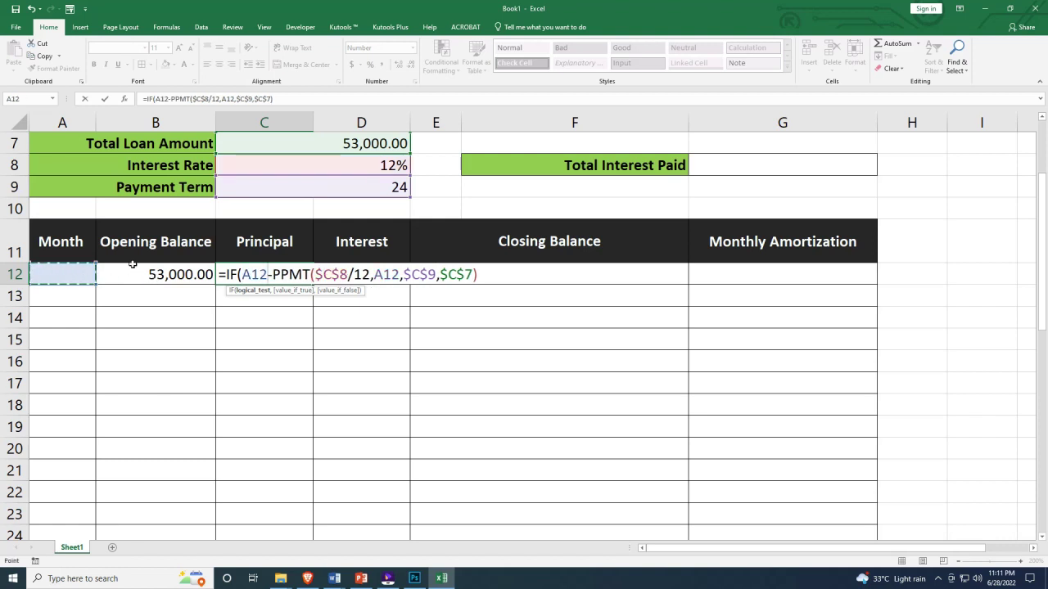
pyautogui.write('=')
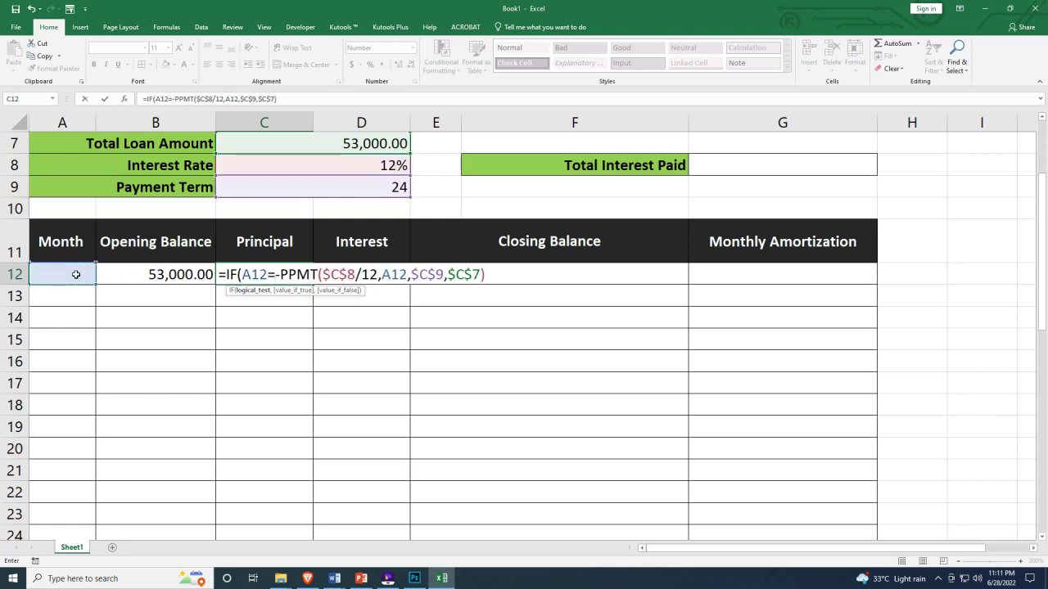
pyautogui.write('"",')
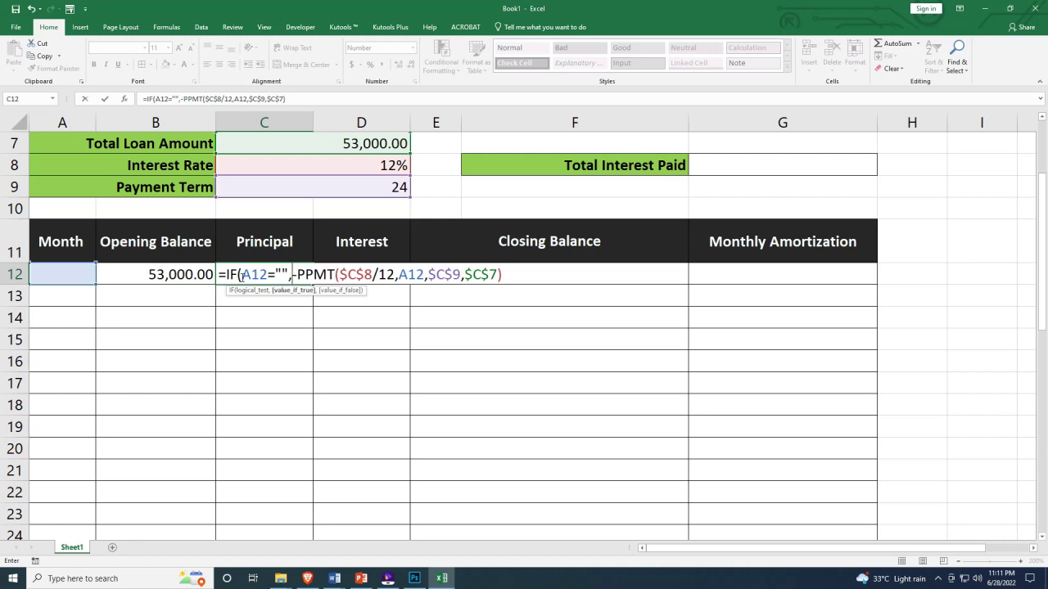
# Add an empty string "" as the IF's value_if_true in C12, separated by a comma from -PPMT
pyautogui.write('""')
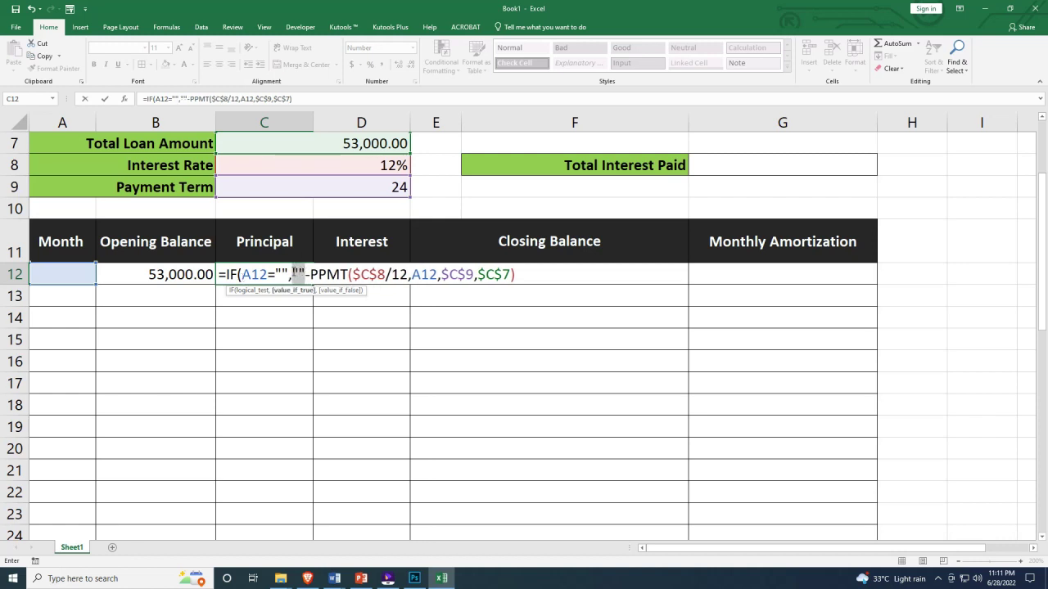
pyautogui.click(305, 275)
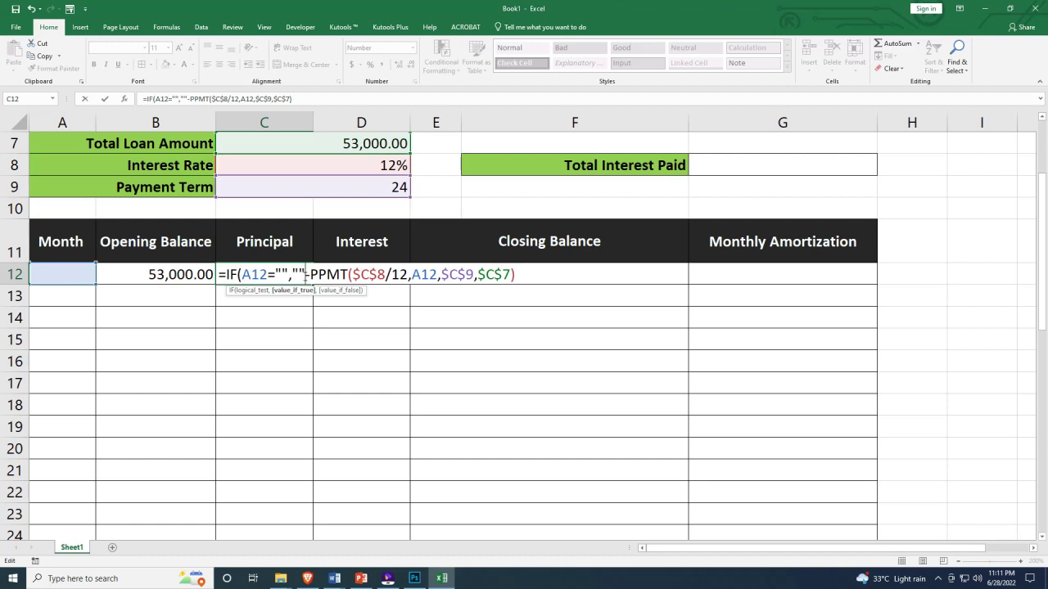
pyautogui.doubleClick(293, 274)
pyautogui.click(303, 275)
pyautogui.write(',')
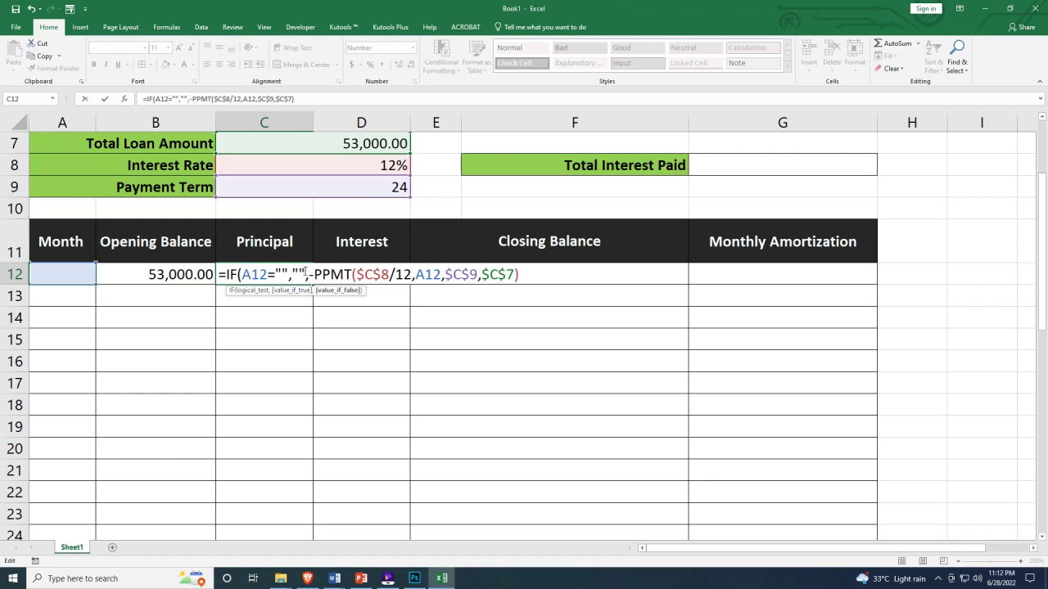
# Check the IF arguments in C12, close the outer parenthesis and commit =IF(A12="","",-PPMT($C$8/12,A12,$C$9,$C$7))
pyautogui.doubleClick(299, 274)
pyautogui.doubleClick(285, 274)
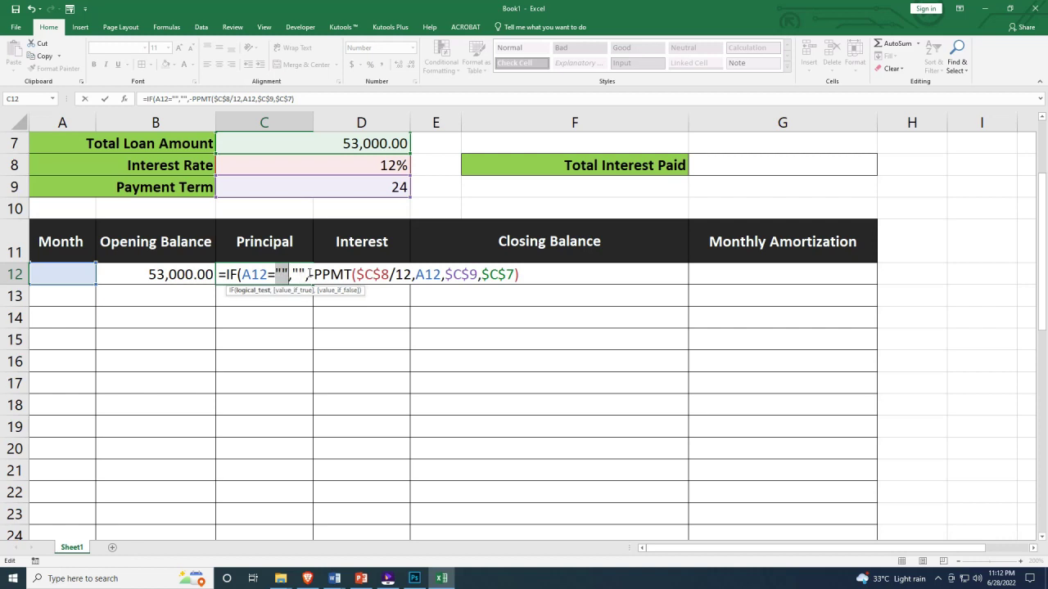
pyautogui.press('Right')
pyautogui.moveTo(313, 274); pyautogui.dragTo(521, 276)
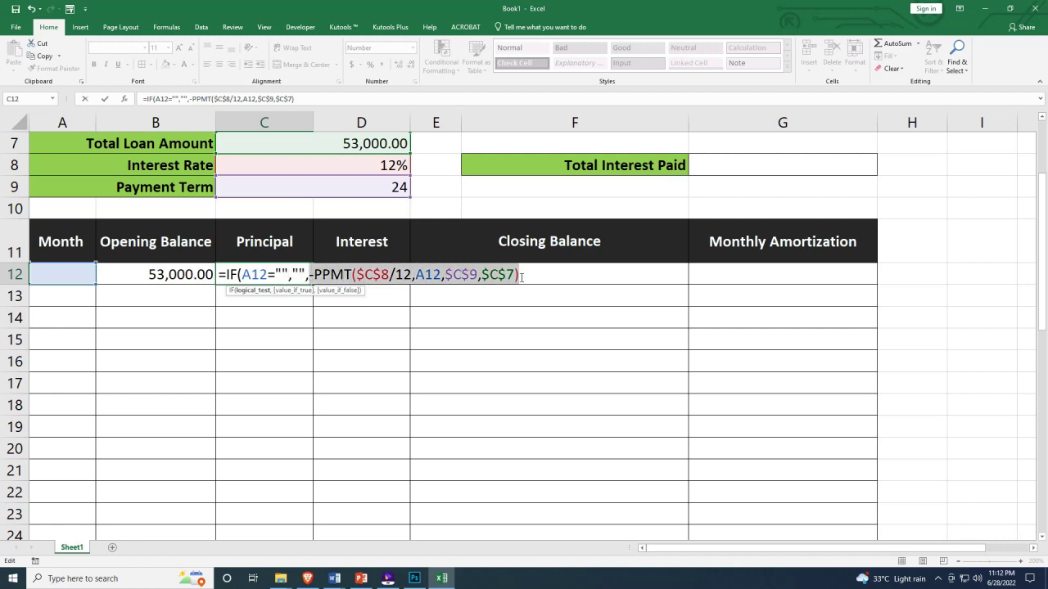
pyautogui.click(534, 275)
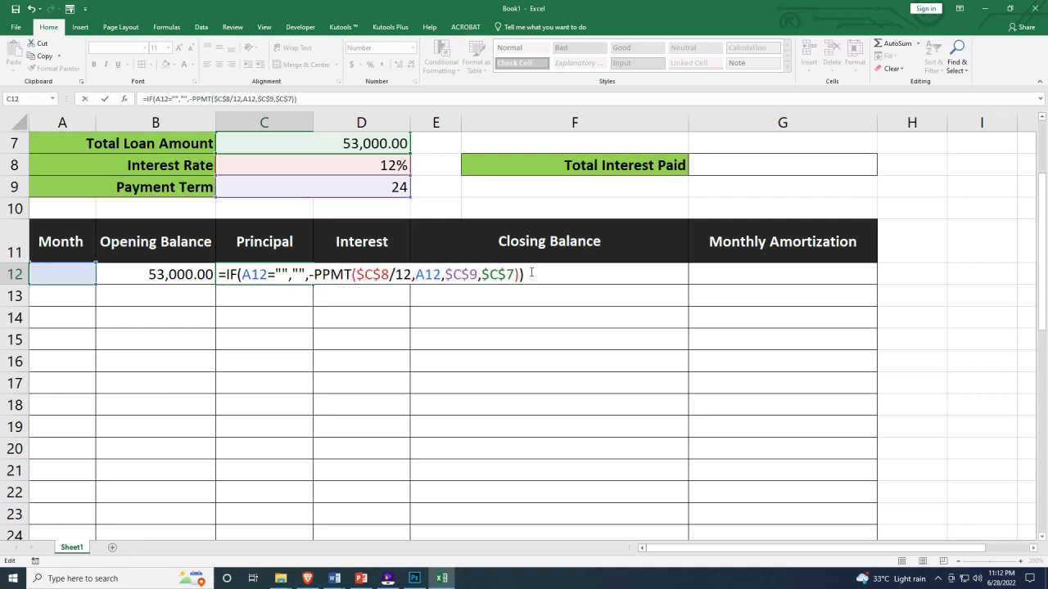
pyautogui.press('Left')
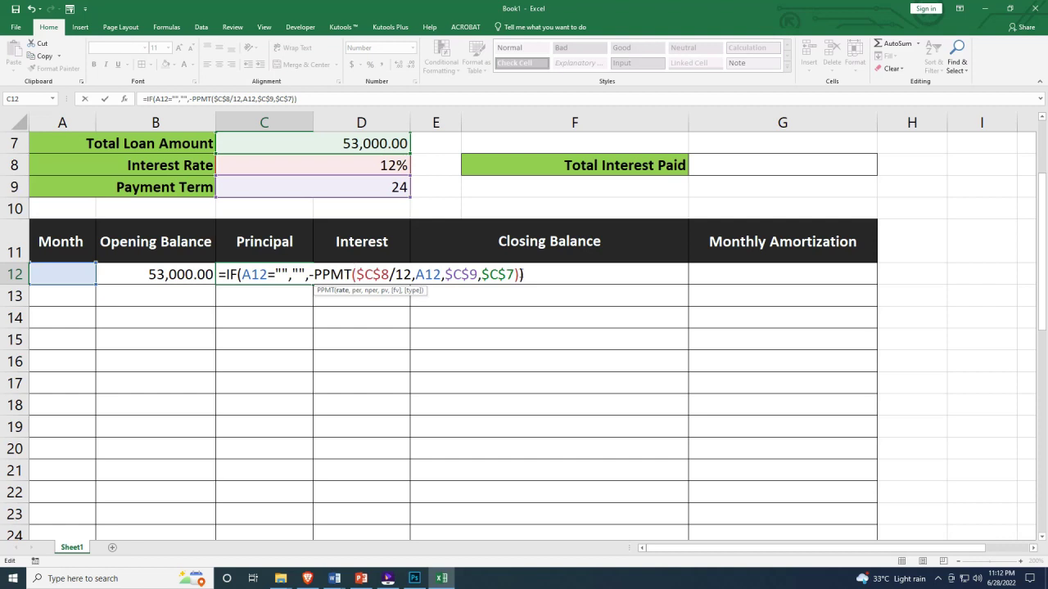
pyautogui.press('Right')
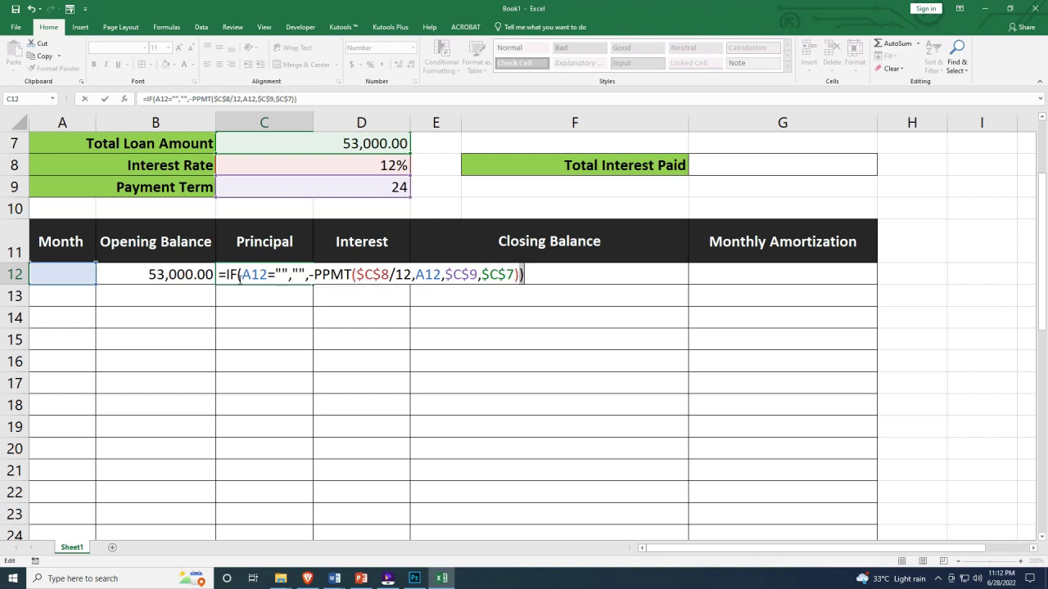
pyautogui.click(238, 274)
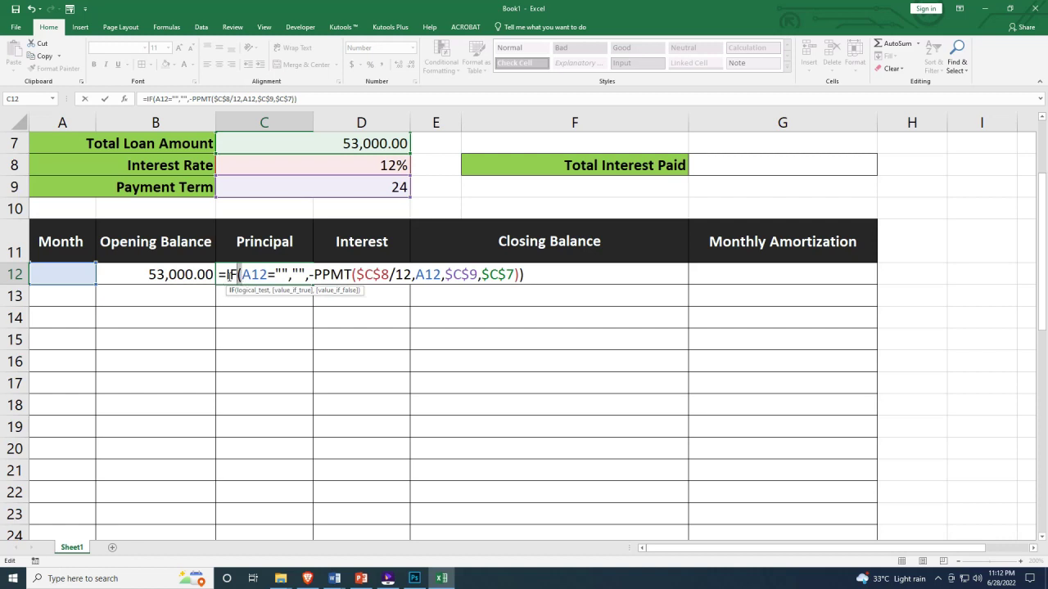
pyautogui.click(525, 274)
pyautogui.press('Return')
# Enter 1 as the month in A12 and check how the IF-based Principal formula in C12 responds
pyautogui.click(273, 276)
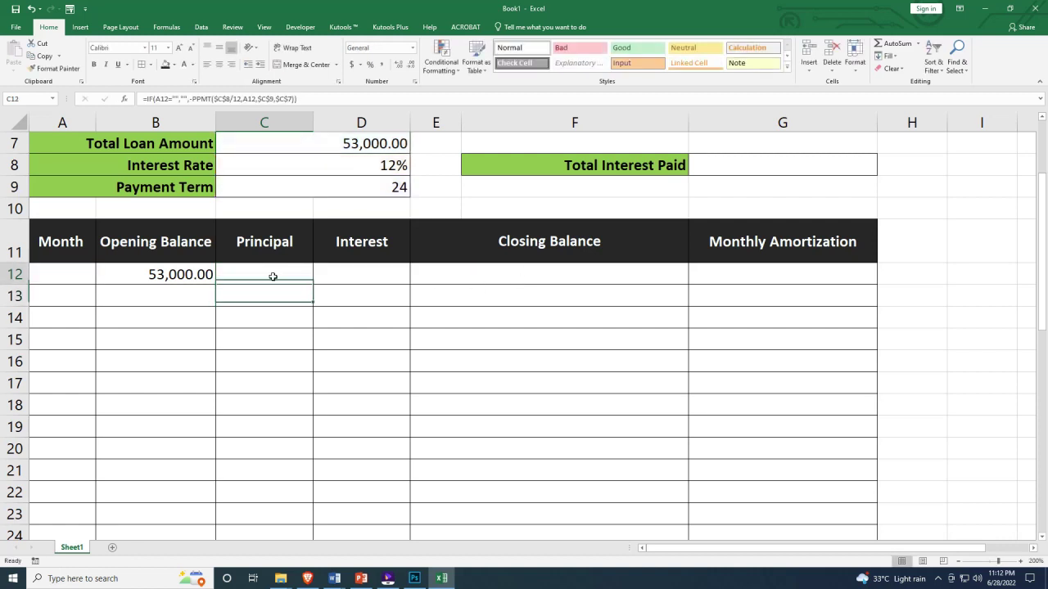
pyautogui.click(72, 273)
pyautogui.click(269, 276)
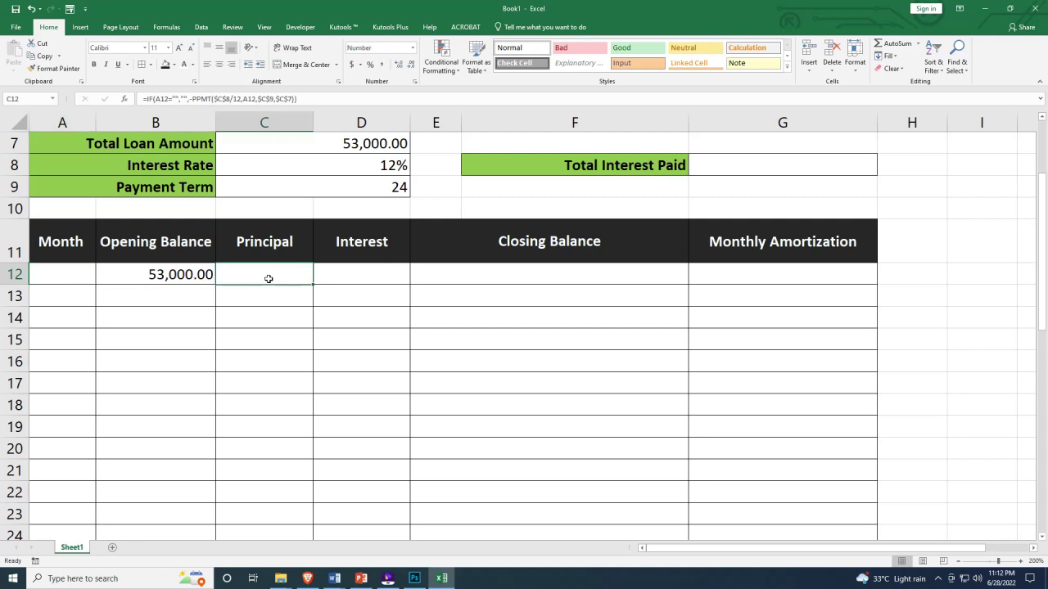
pyautogui.click(72, 267)
pyautogui.write('1')
pyautogui.press('Return')
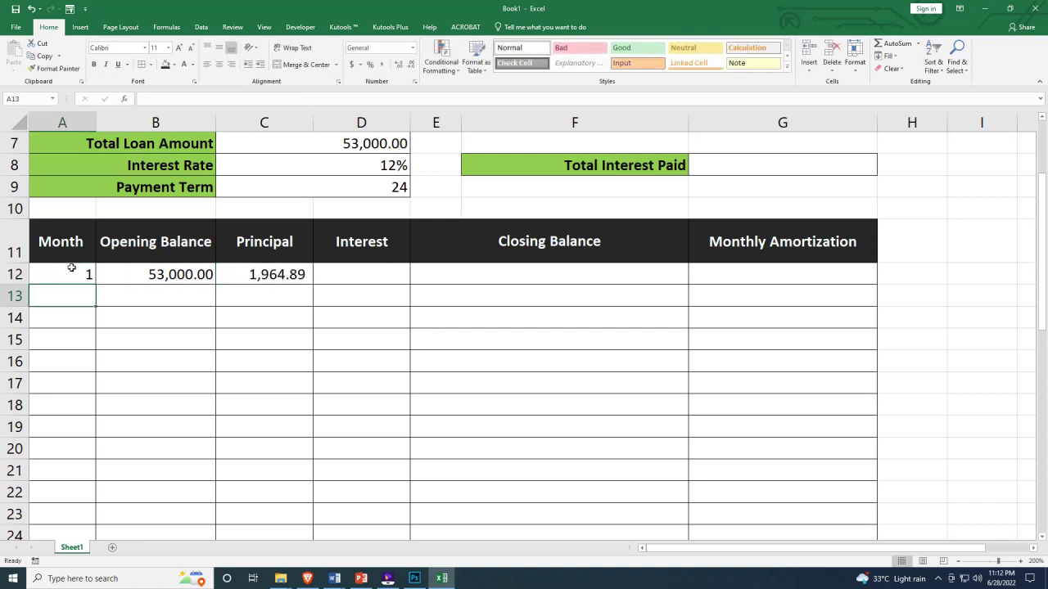
pyautogui.click(259, 274)
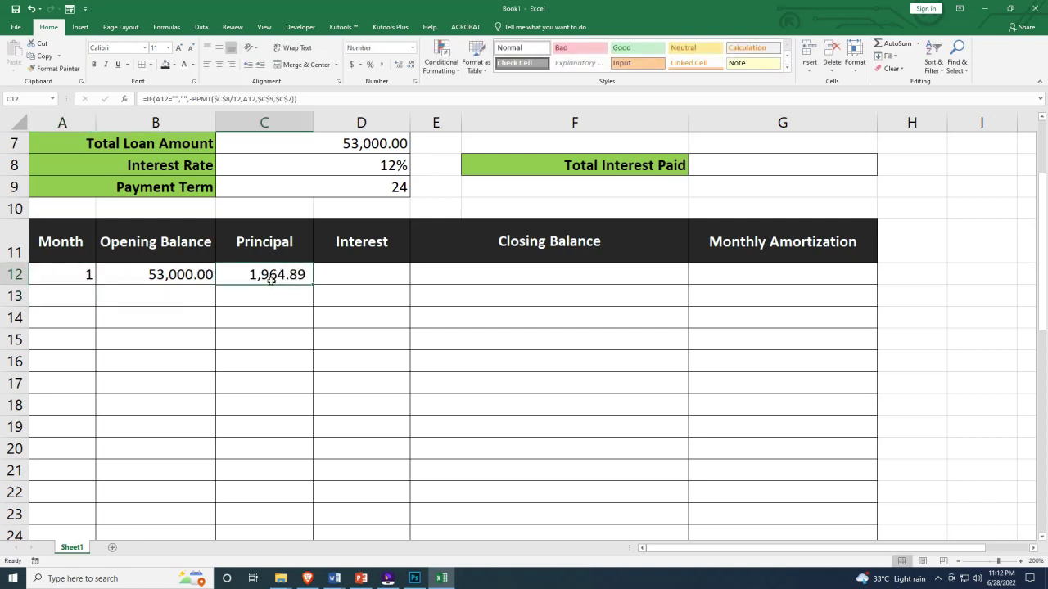
# Retest the Principal formula by clearing the month in A12 and entering 1 again
pyautogui.click(81, 277)
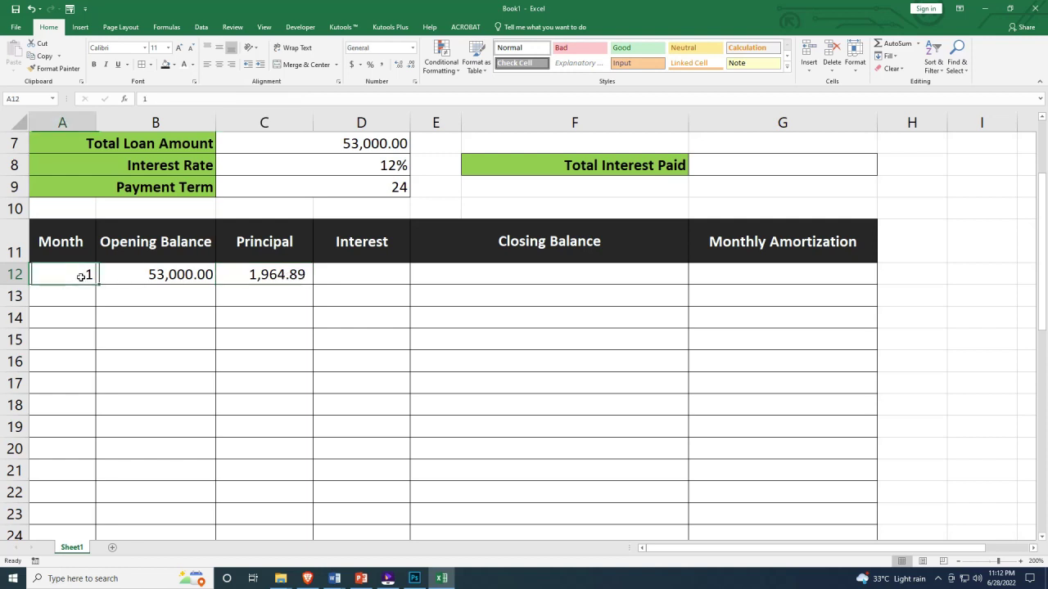
pyautogui.press('Delete')
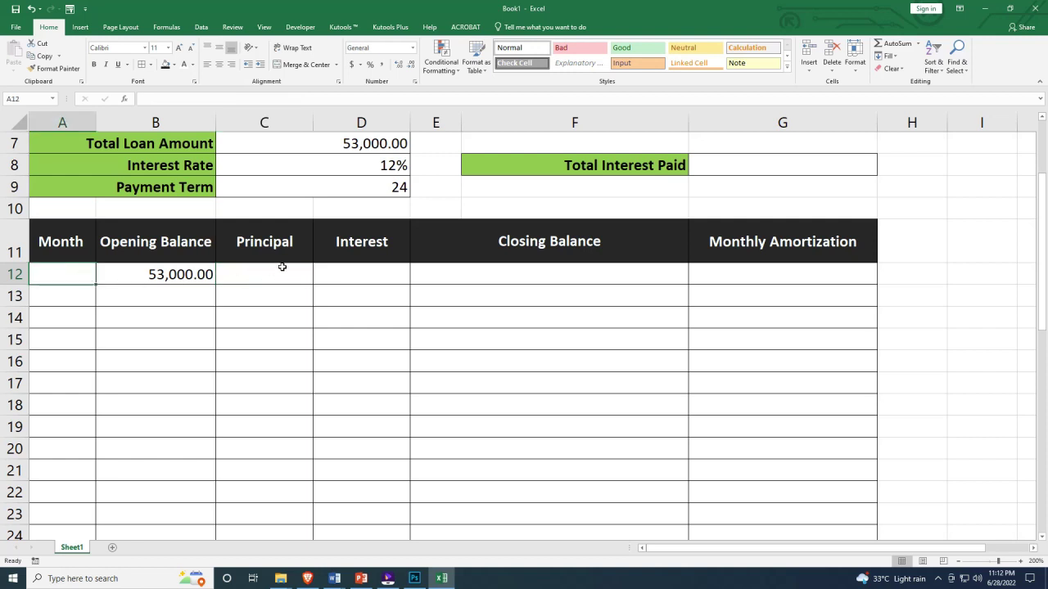
pyautogui.write('1')
pyautogui.press('Return')
pyautogui.press('Up')
pyautogui.press('Right')
# Examine the first month's remaining cells and the PPMT part of the Principal formula in C12, leaving the formula unedited
pyautogui.click(368, 277)
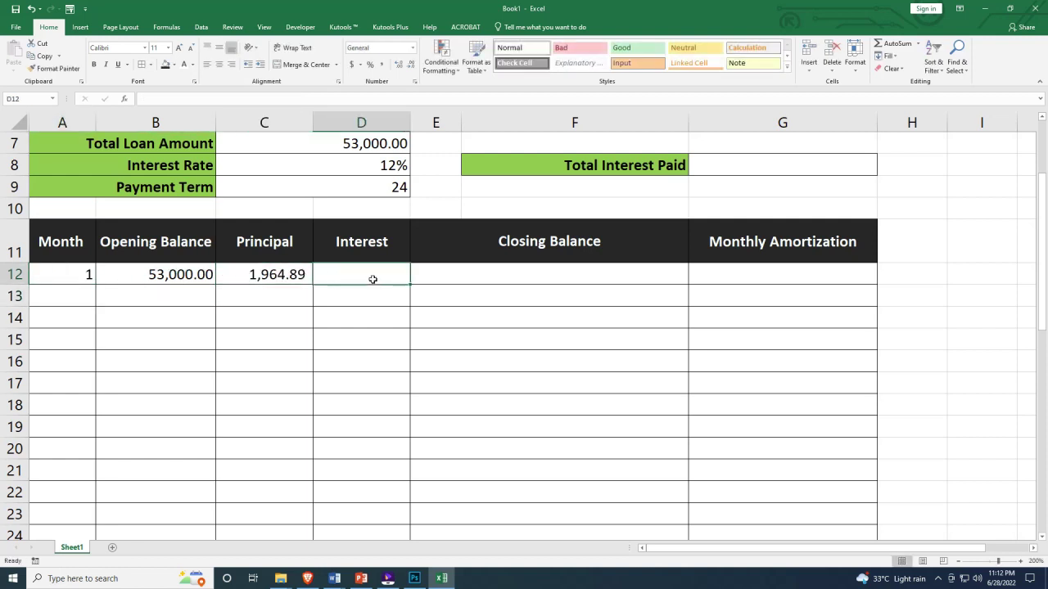
pyautogui.click(524, 280)
pyautogui.click(761, 279)
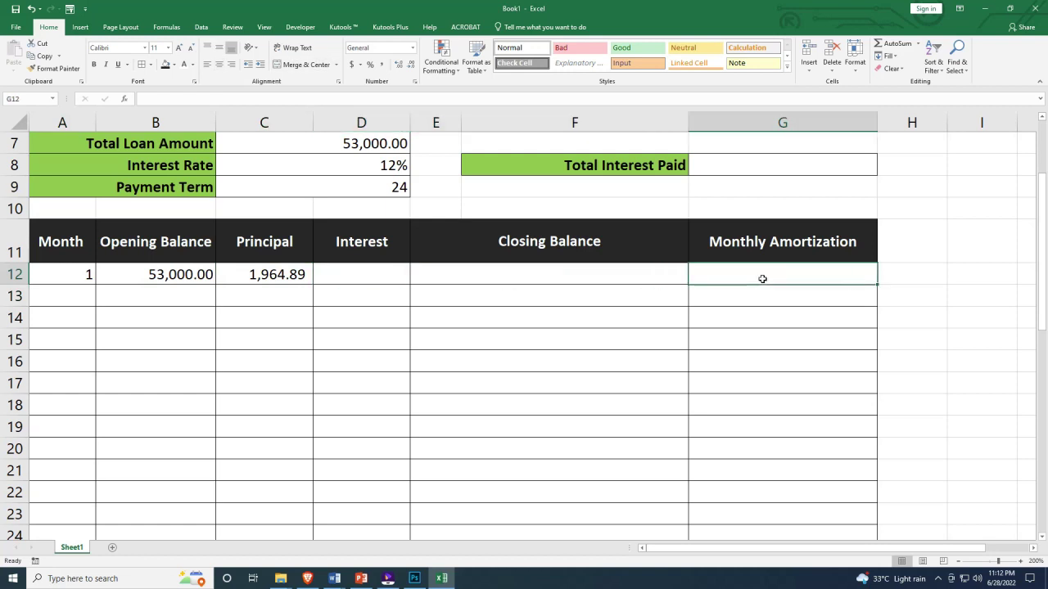
pyautogui.click(622, 278)
pyautogui.click(729, 274)
pyautogui.click(357, 272)
pyautogui.click(268, 274)
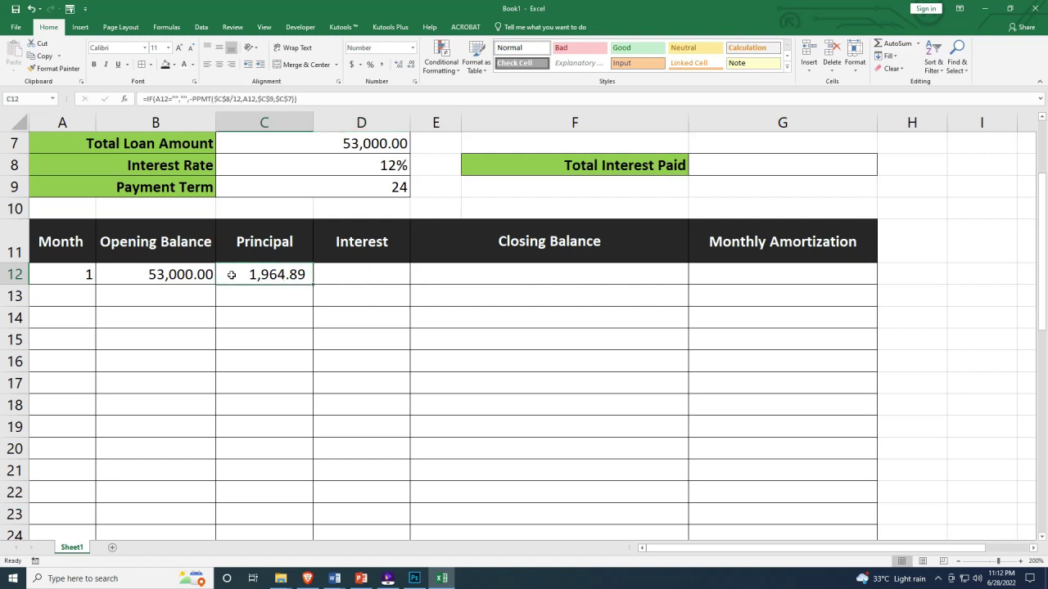
pyautogui.doubleClick(270, 274)
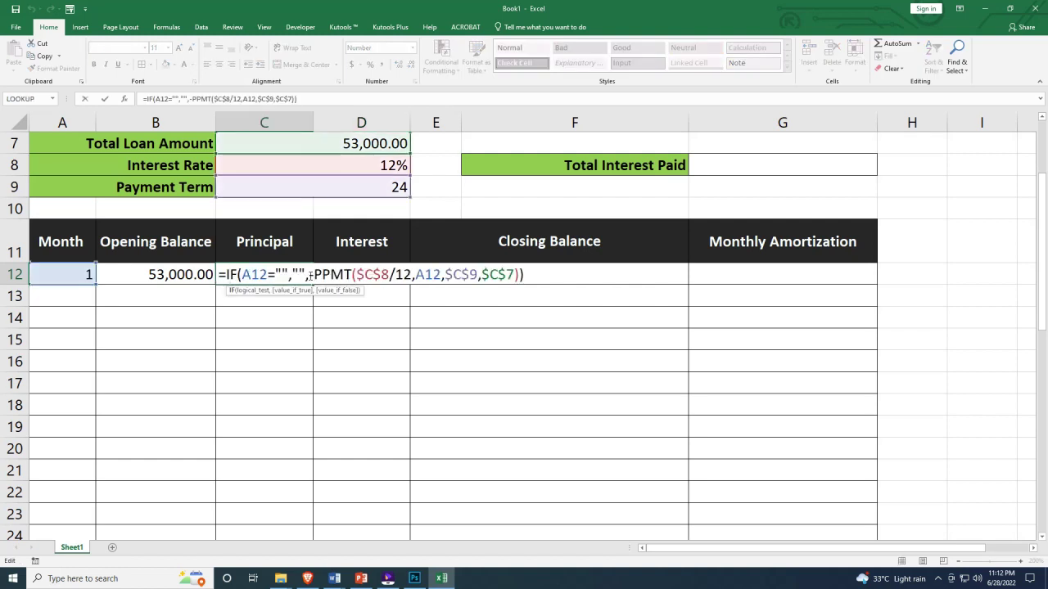
pyautogui.moveTo(312, 276); pyautogui.dragTo(352, 275)
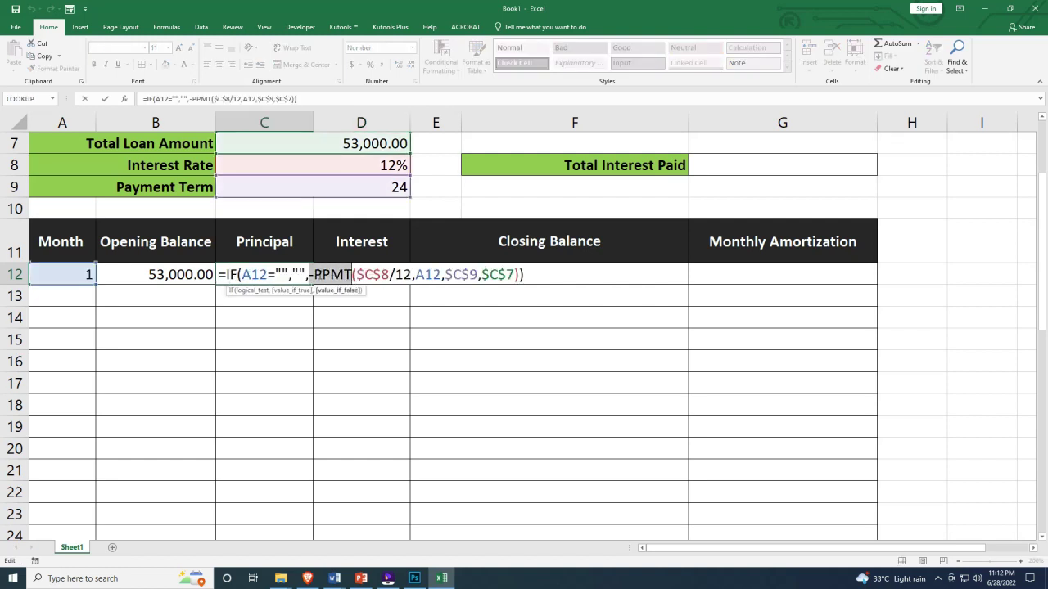
pyautogui.click(313, 276)
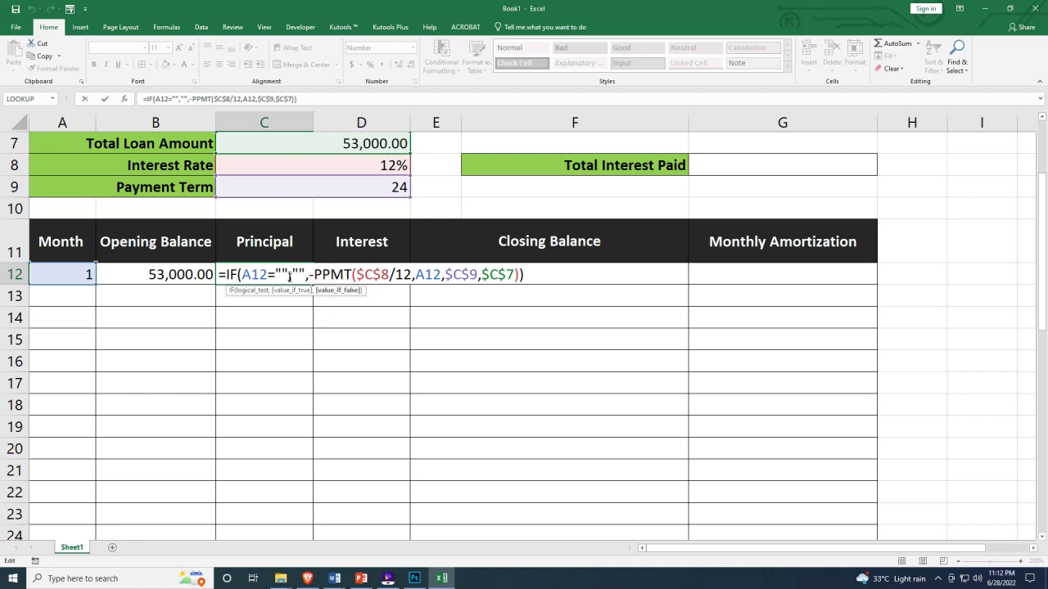
pyautogui.moveTo(313, 276); pyautogui.dragTo(350, 276)
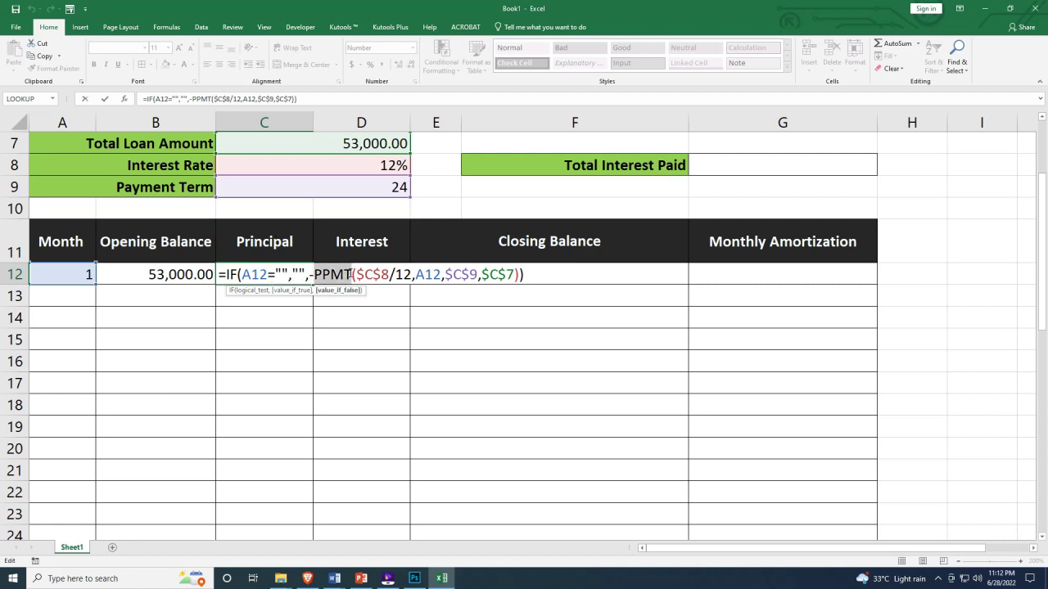
pyautogui.press('Tab')
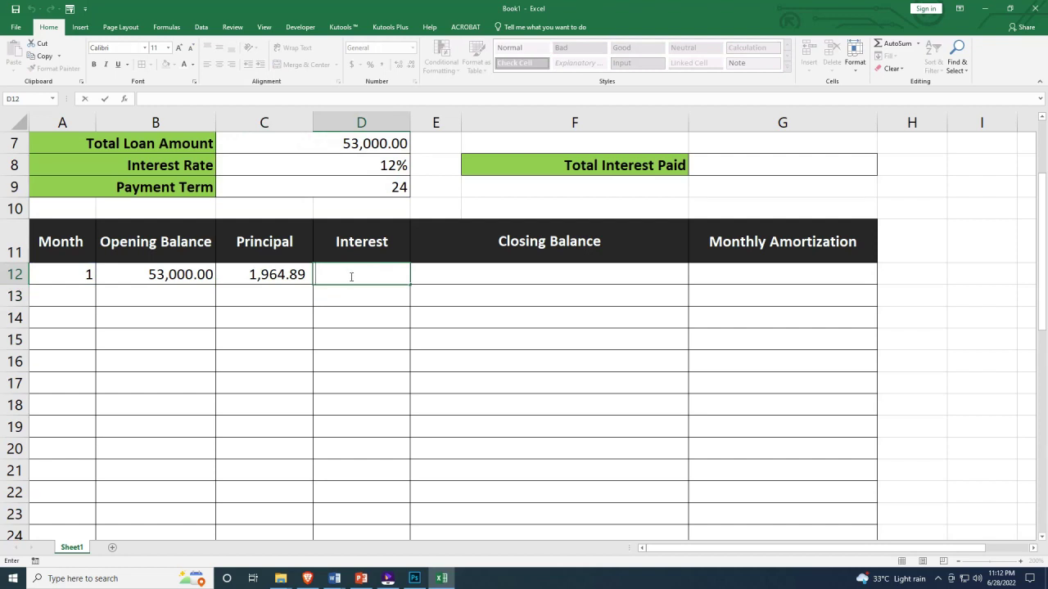
# Start the Interest formula in D12 with =IF(A12="","", so a blank month returns an empty string
pyautogui.write('=')
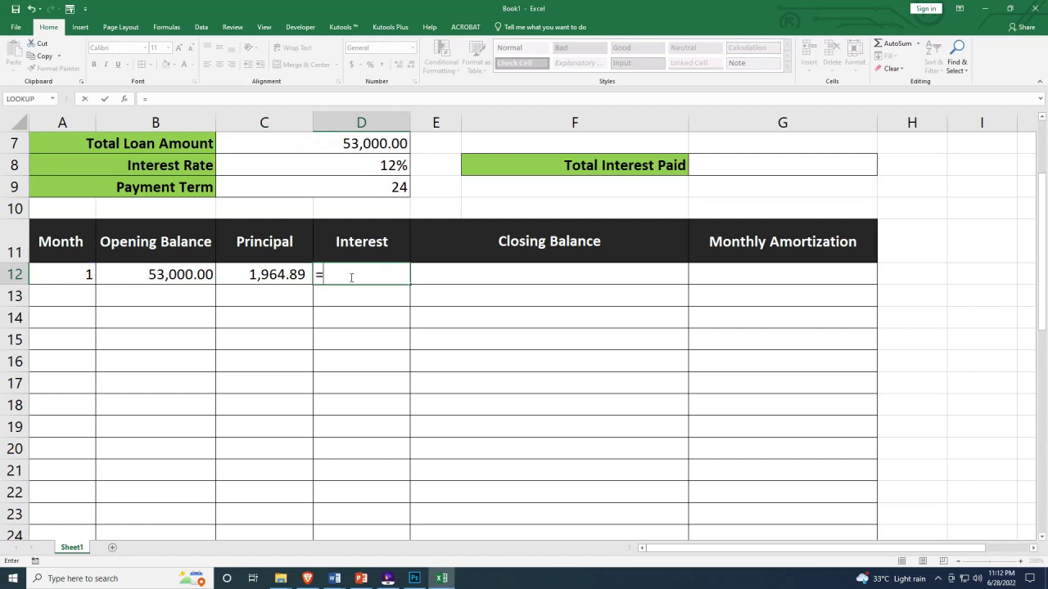
pyautogui.write('IF(')
pyautogui.click(73, 277)
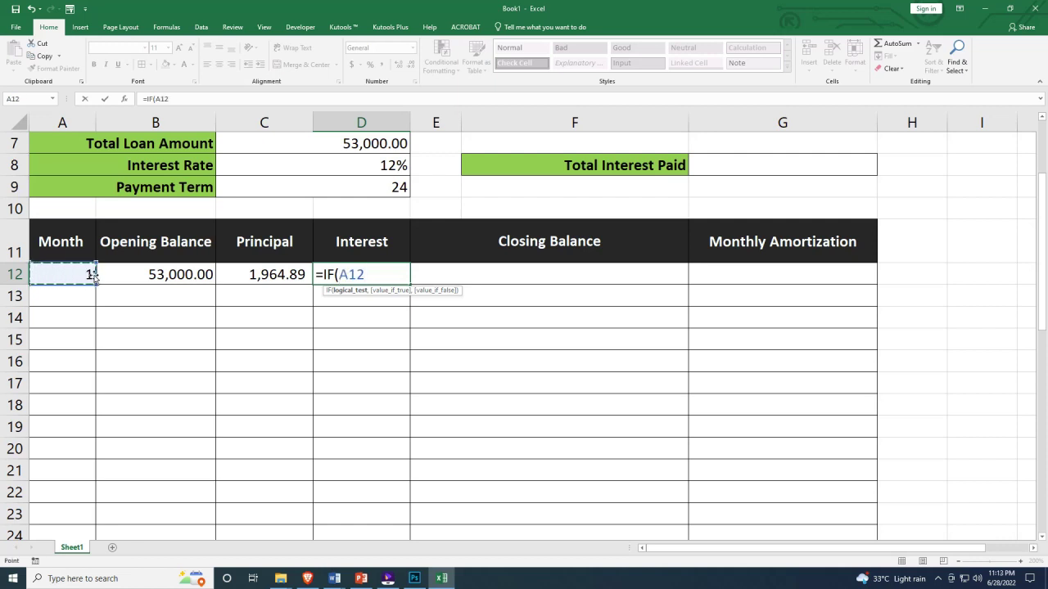
pyautogui.write('="",')
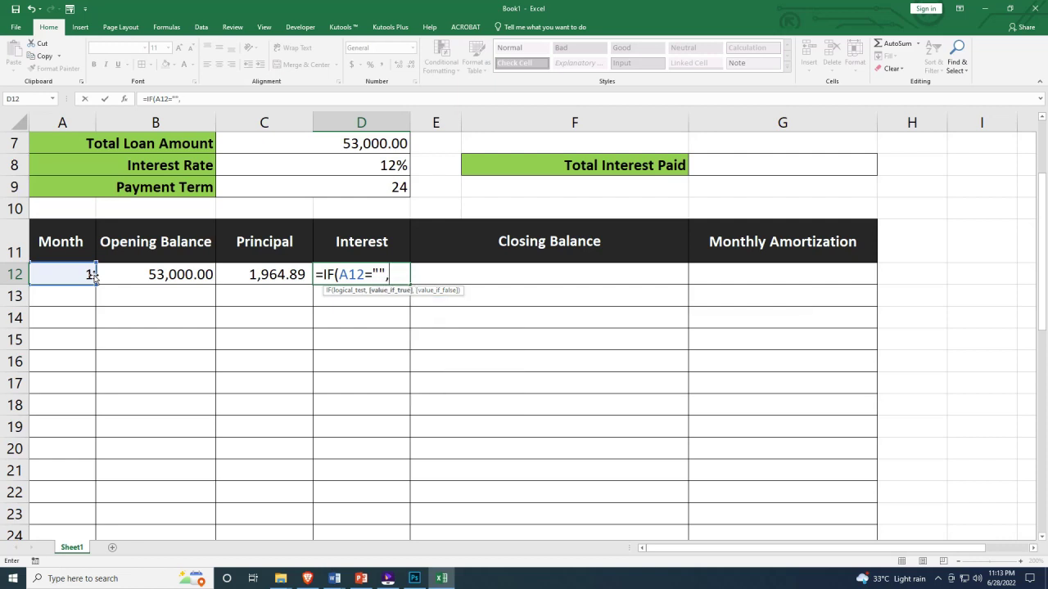
pyautogui.write('"",')
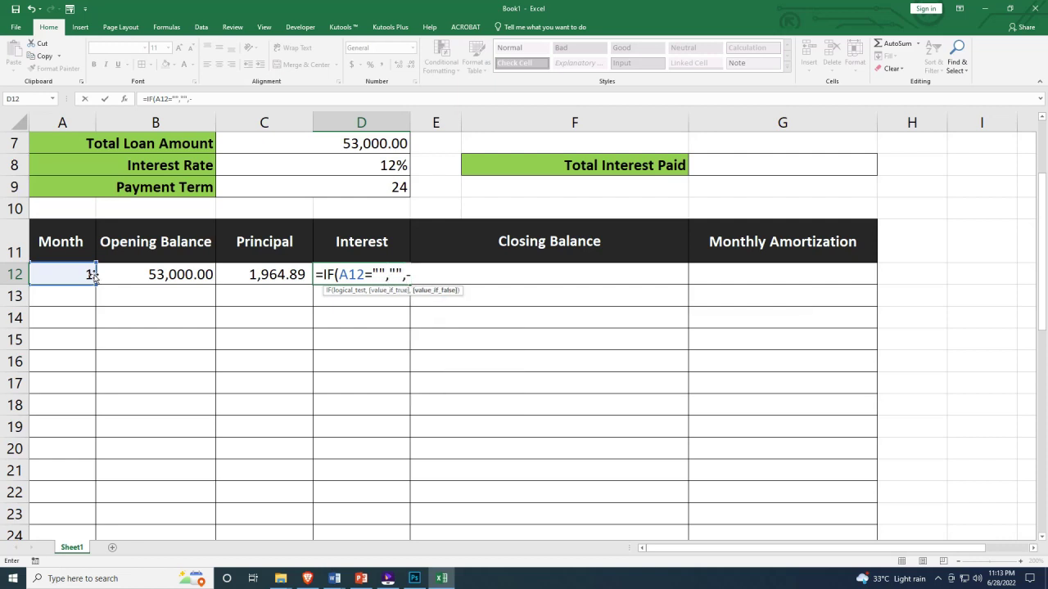
# Add a negated IPMT function as the value-if-false part of the Interest formula in D12
pyautogui.write('-IMPO')
pyautogui.press('BackSpace')
pyautogui.press('BackSpace')
pyautogui.press('BackSpace')
pyautogui.write('N')
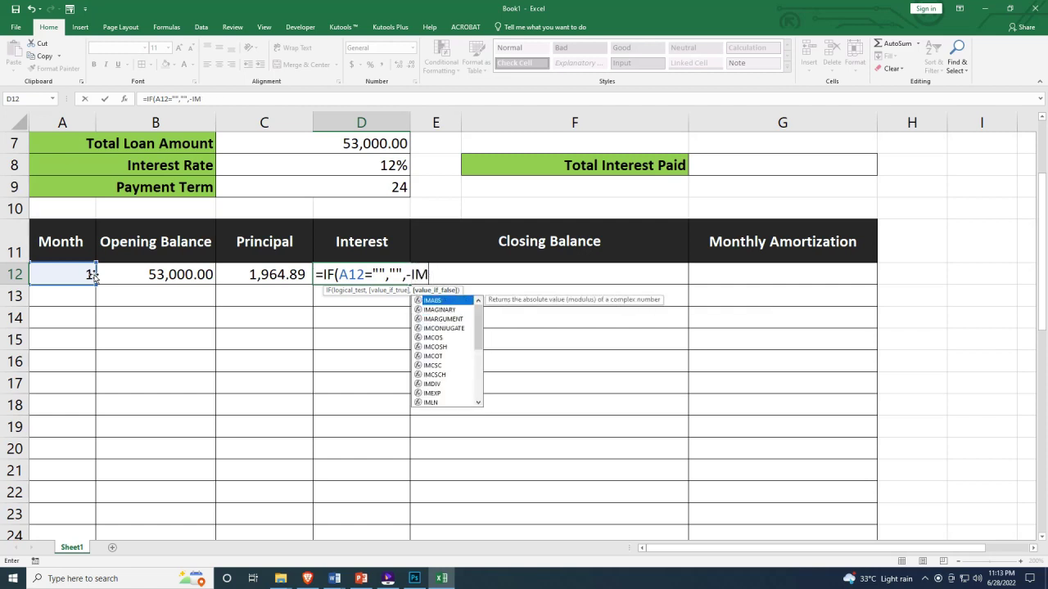
pyautogui.press('BackSpace')
pyautogui.write('PM')
pyautogui.press('Tab')
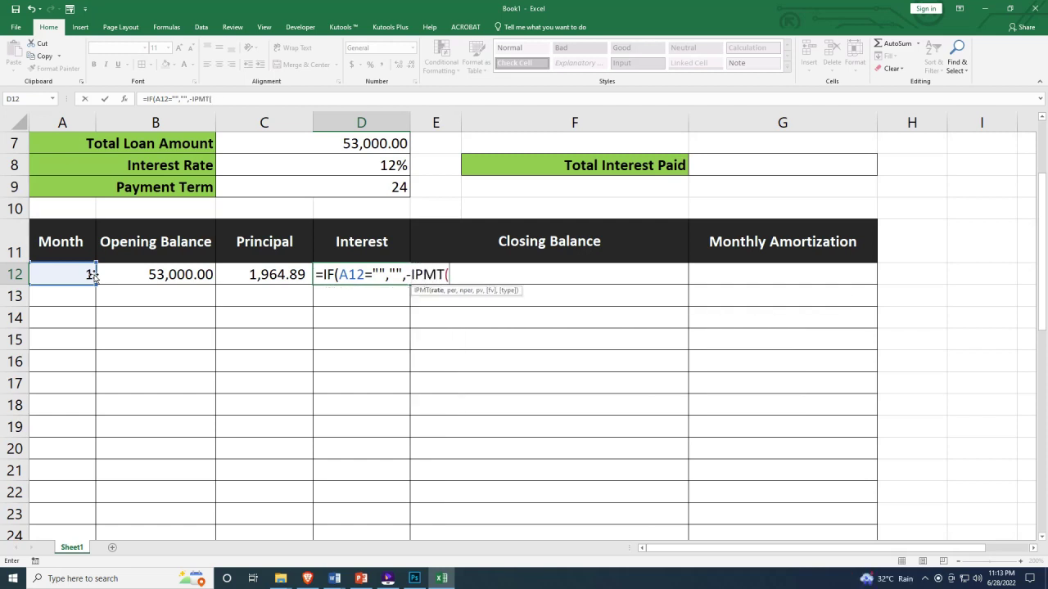
# Set the IPMT rate argument in D12 to the absolute interest rate cell divided by twelve, $C$8/12
pyautogui.click(363, 168)
pyautogui.click(450, 274)
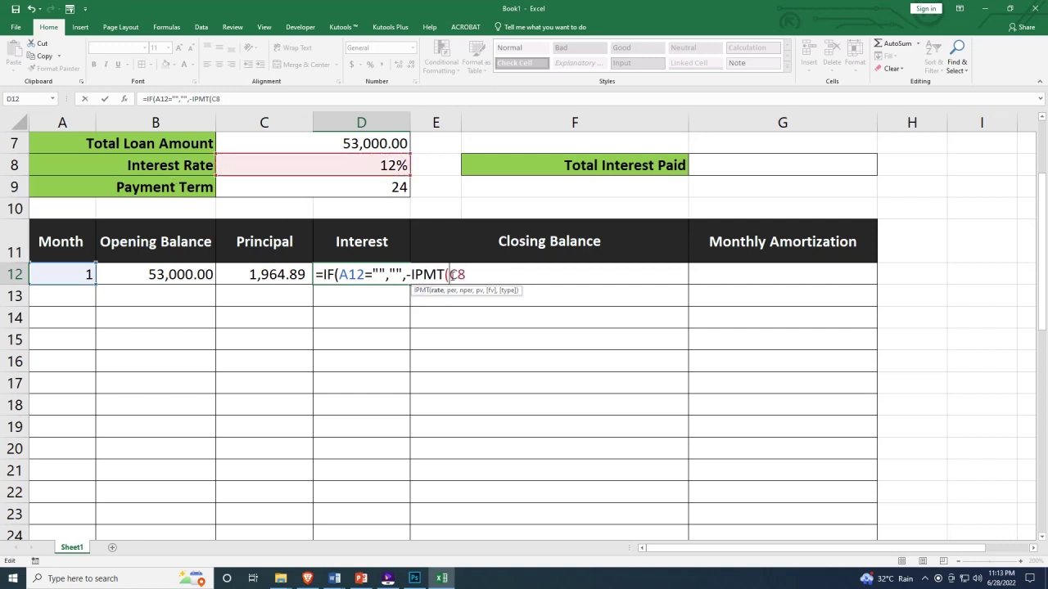
pyautogui.write('$')
pyautogui.click(466, 275)
pyautogui.write('$8/12,')
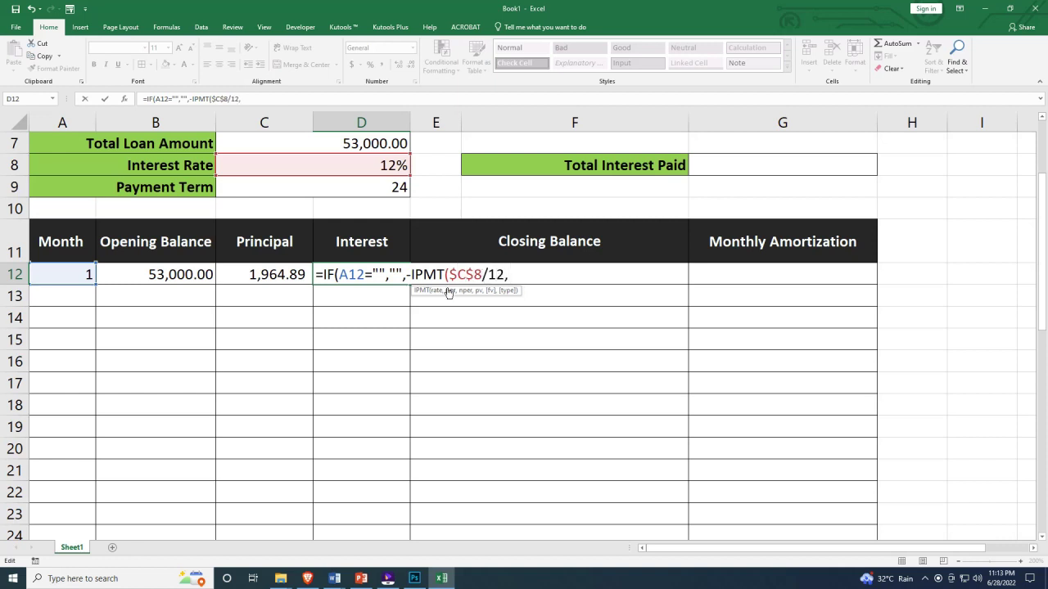
# Complete the Interest formula in D12 with A12 as period, $C$9 as number of payments and C7 as present value
pyautogui.click(71, 275)
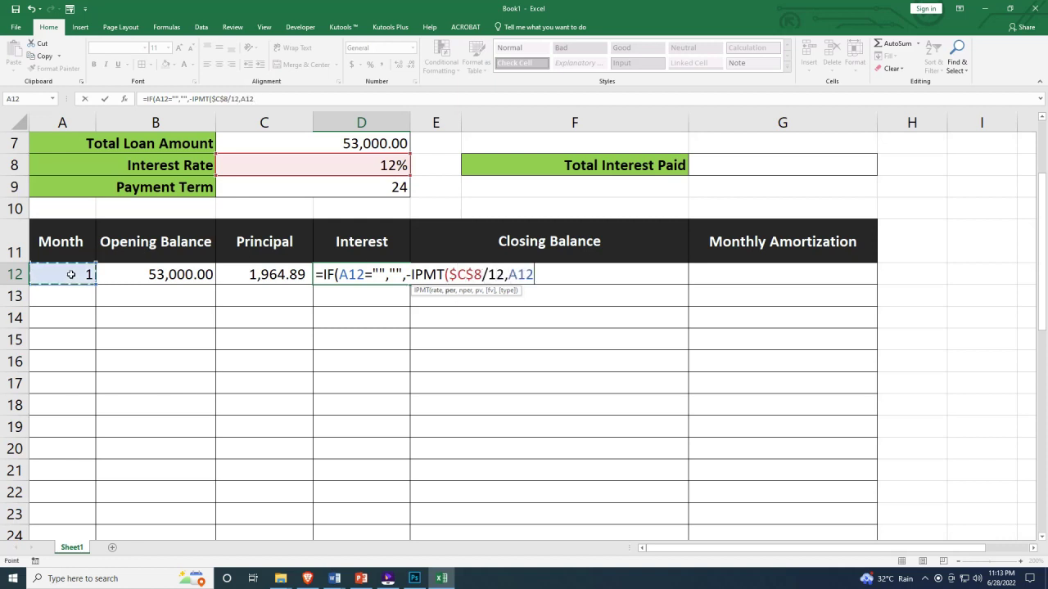
pyautogui.write(',')
pyautogui.click(284, 189)
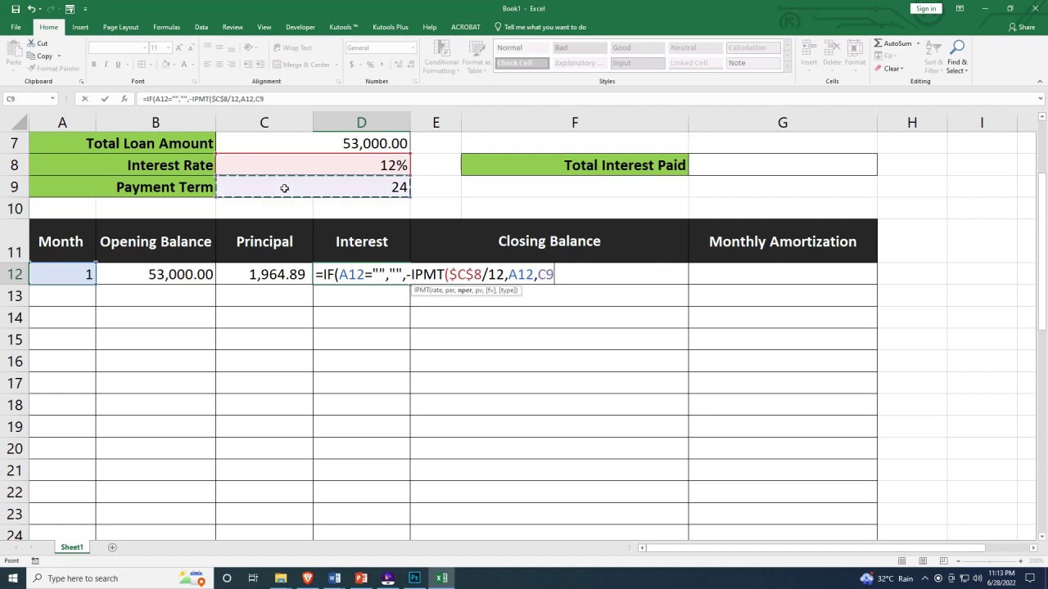
pyautogui.click(540, 276)
pyautogui.press('F4')
pyautogui.write(',')
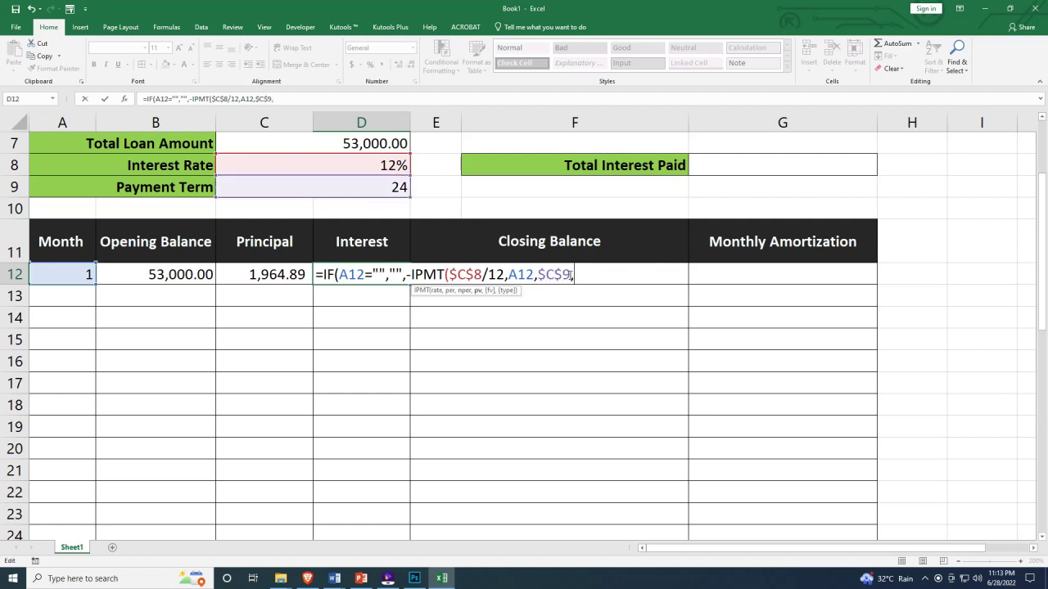
pyautogui.click(287, 145)
pyautogui.write('))')
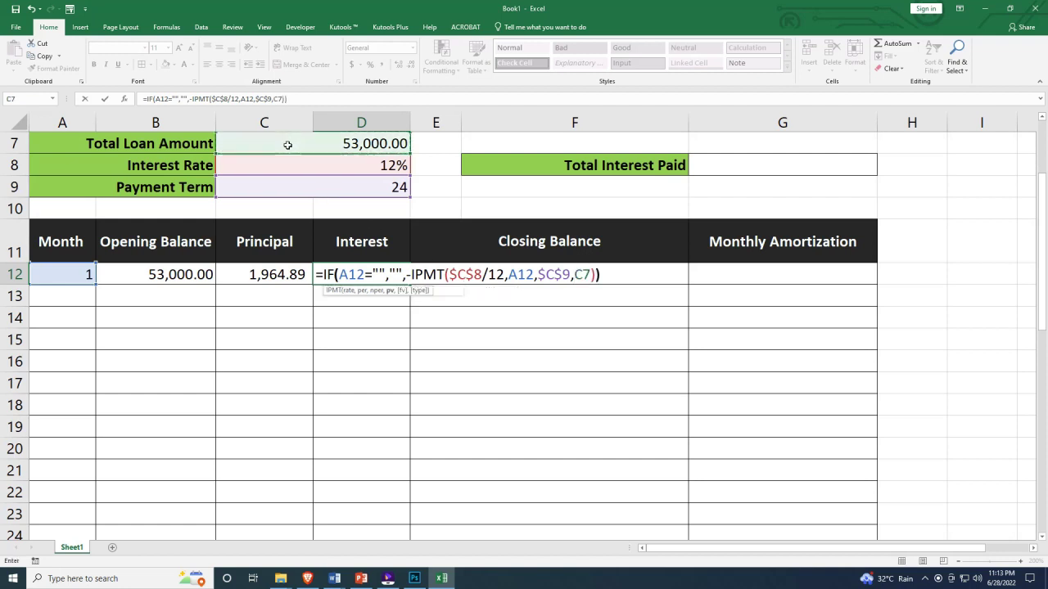
pyautogui.press('Return')
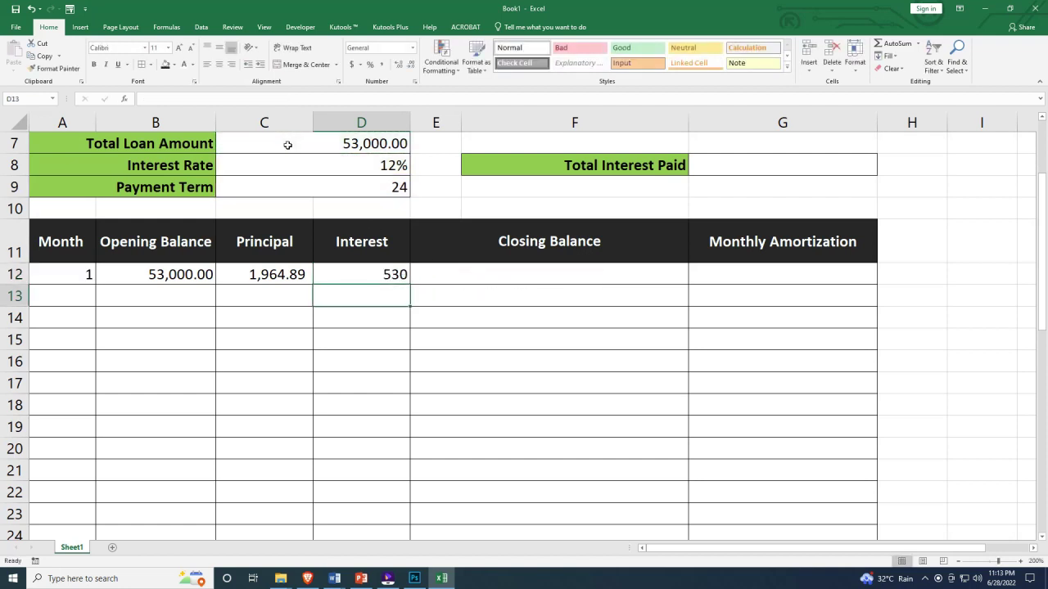
# Format the Interest amount in D12 as a number with thousands separator and two decimals
pyautogui.click(345, 278)
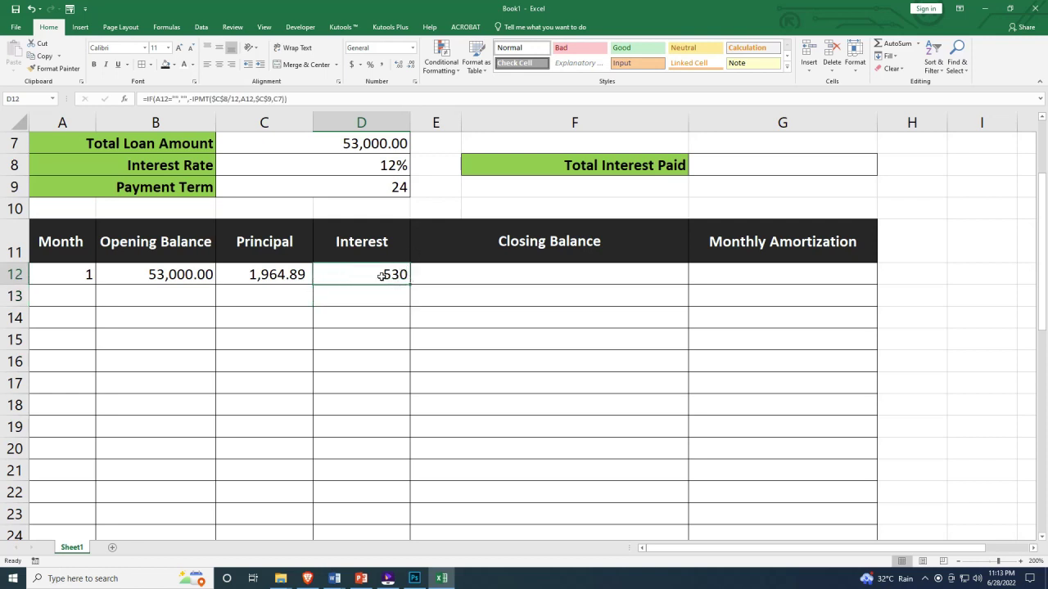
pyautogui.hotkey('ctrl', 'shift', '1')
pyautogui.click(429, 279)
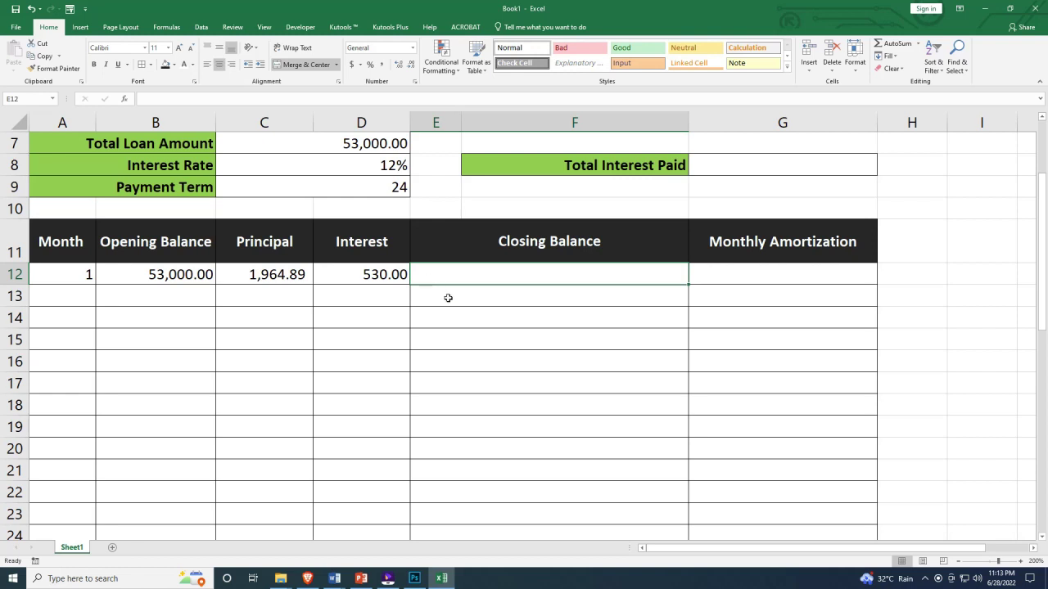
pyautogui.press('Left')
# Start the Closing Balance formula in E12 with =IF(A12="","", so a blank month returns an empty string
pyautogui.click(499, 280)
pyautogui.write('=IF(')
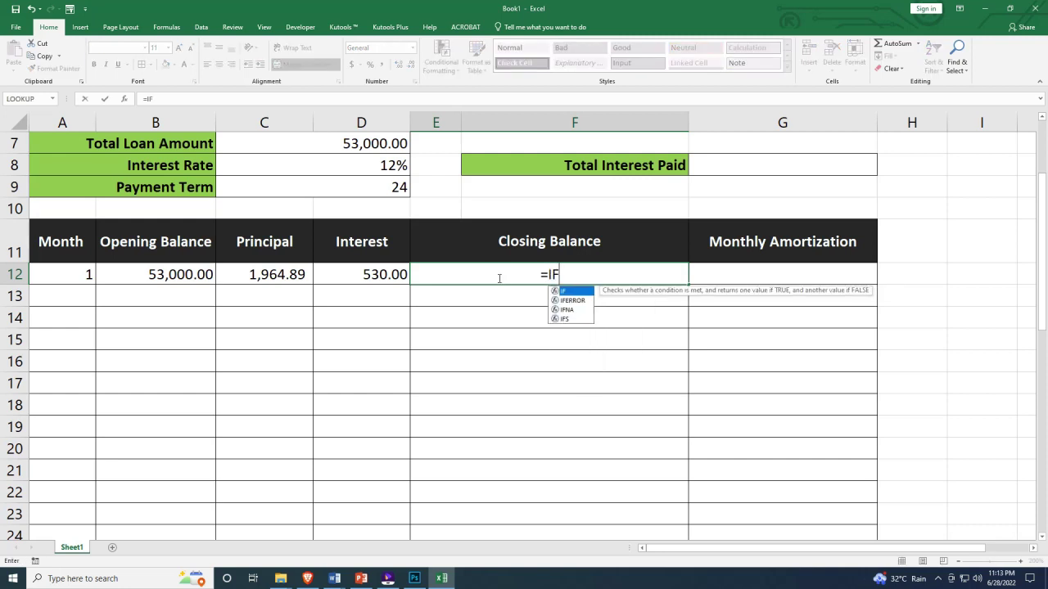
pyautogui.click(52, 277)
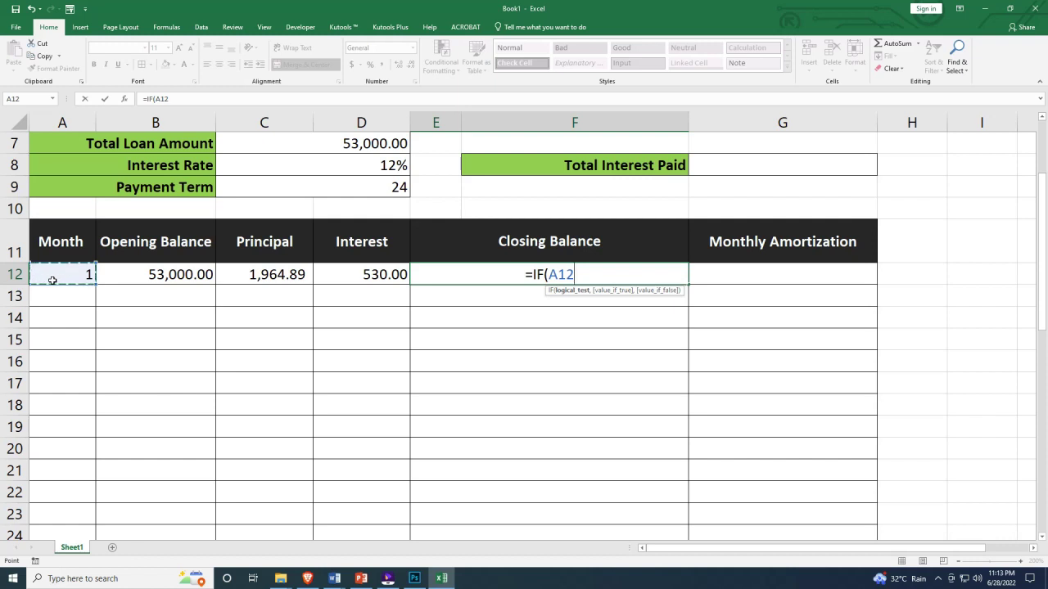
pyautogui.write('="","')
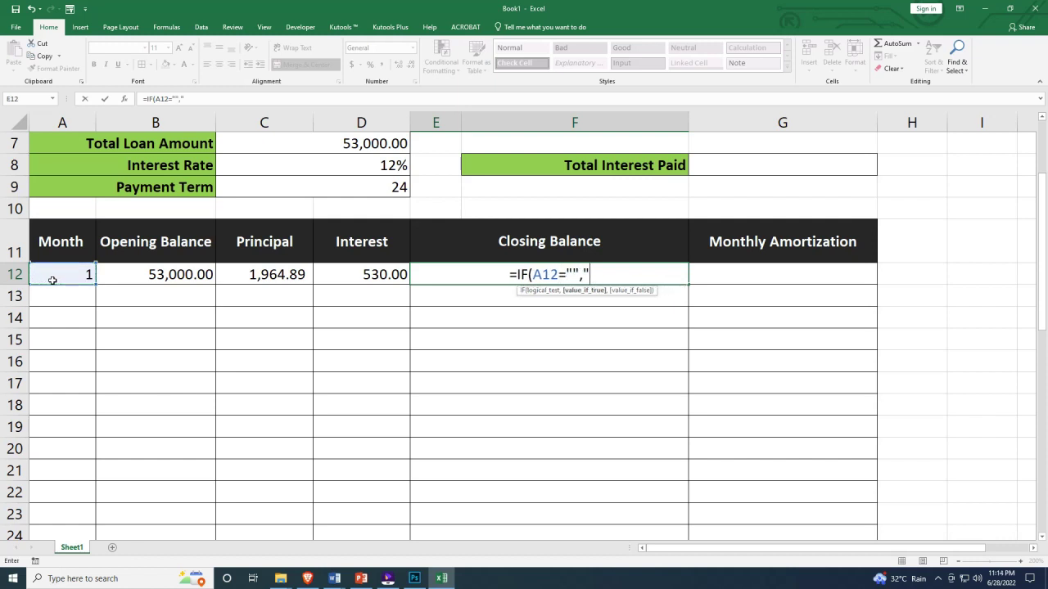
pyautogui.write('"')
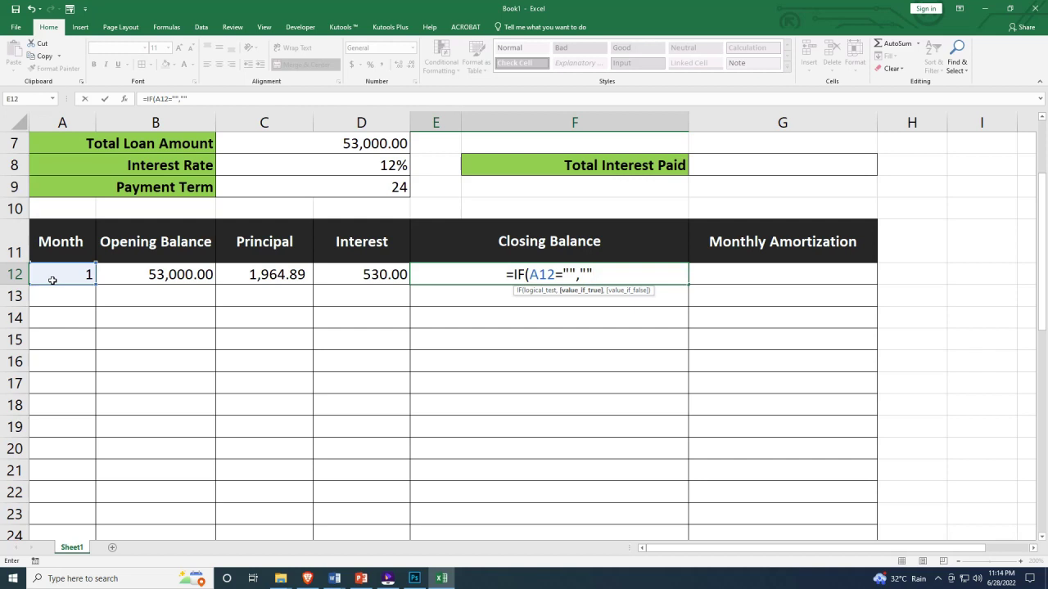
pyautogui.write(',')
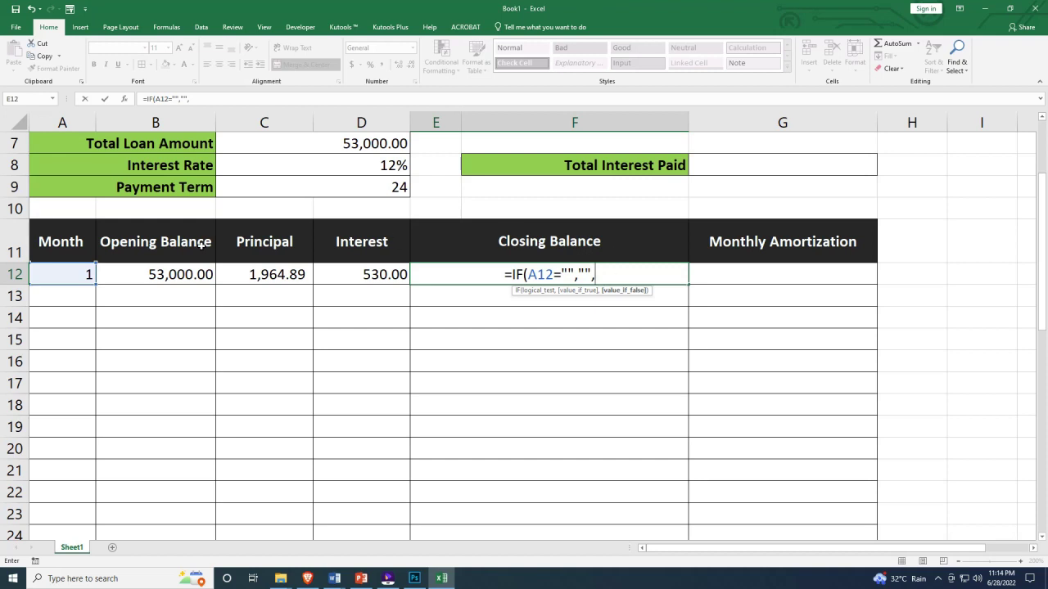
# Complete the Closing Balance formula in E12 by subtracting the principal from the opening balance, B12-C12
pyautogui.click(176, 275)
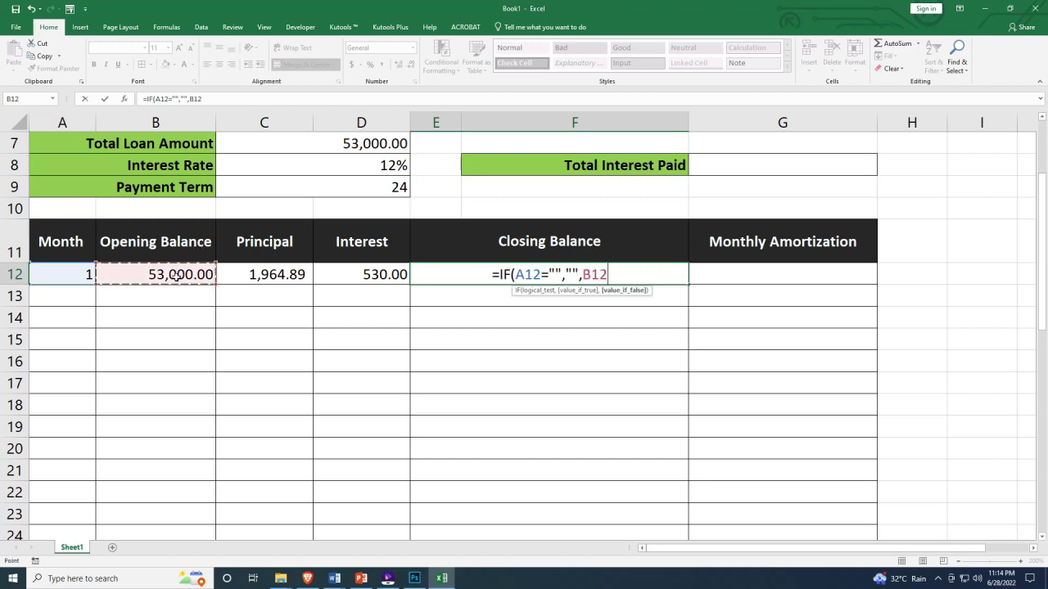
pyautogui.write('-+')
pyautogui.press('BackSpace')
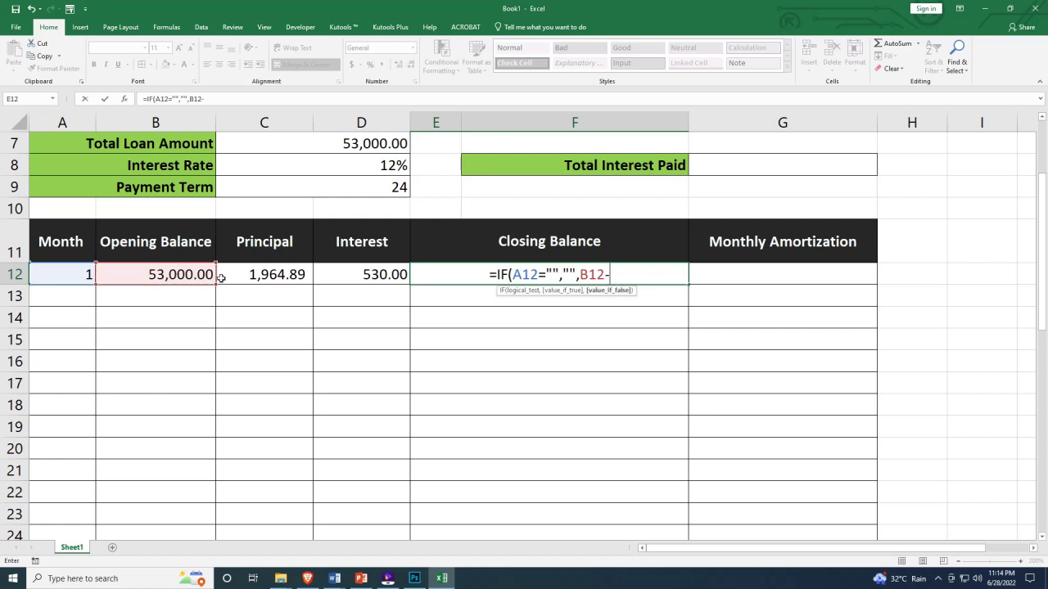
pyautogui.click(264, 275)
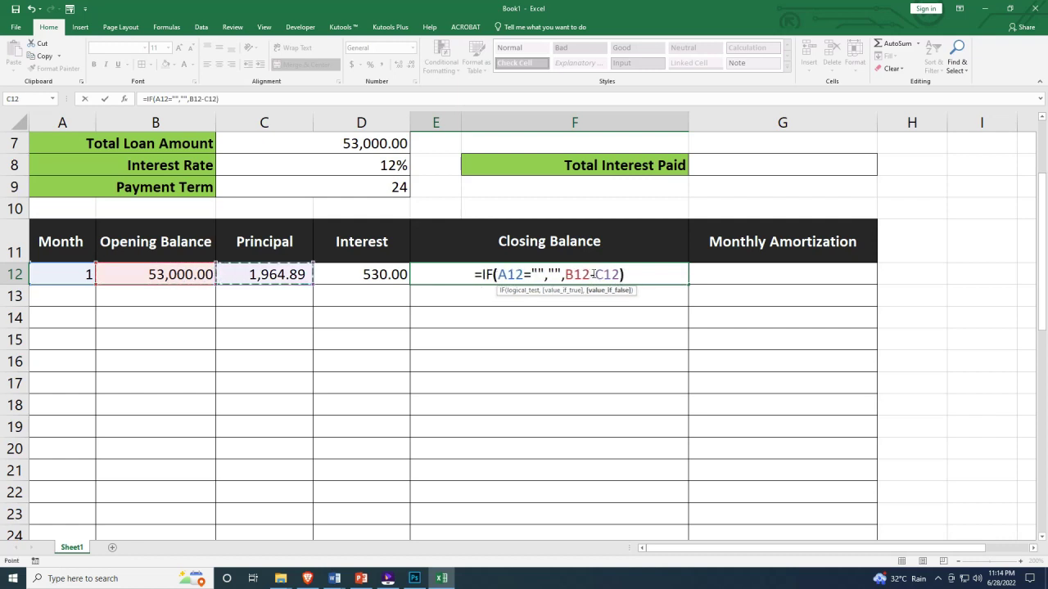
pyautogui.write(')')
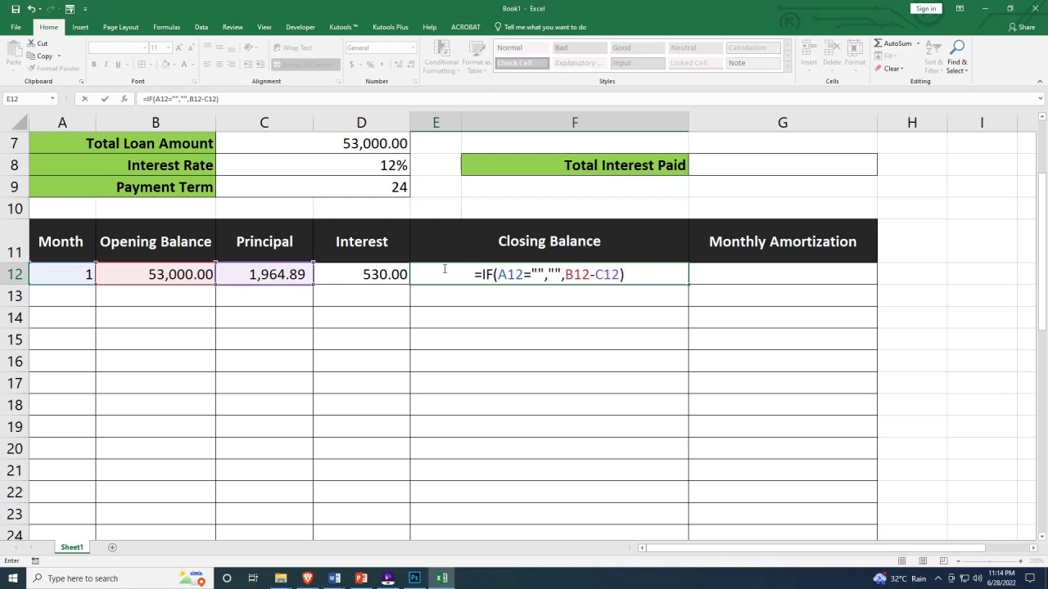
pyautogui.click(625, 275)
pyautogui.press('Return')
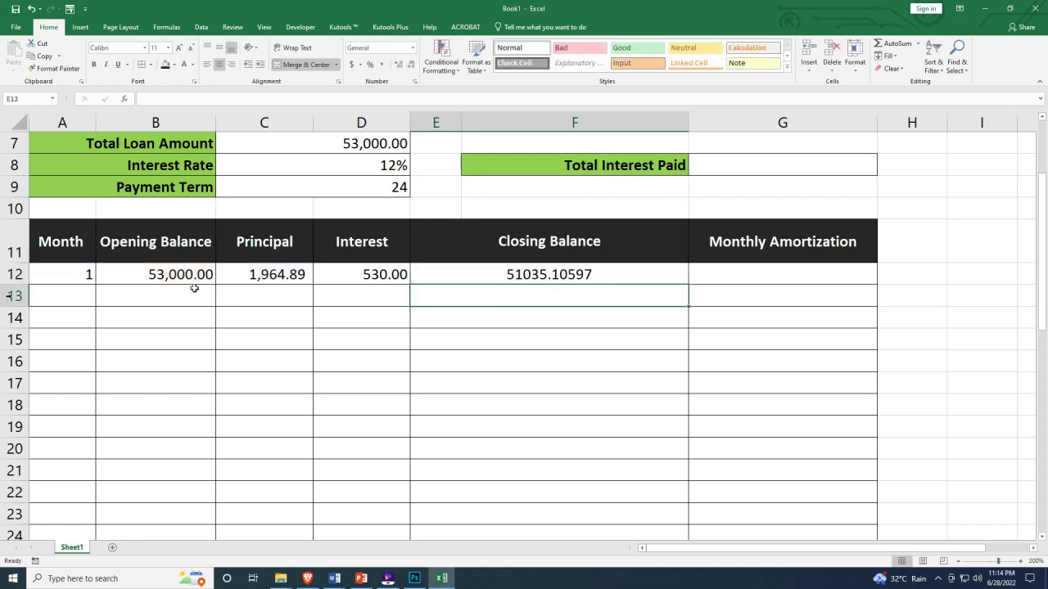
# Format the Closing Balance in E12 as a number with thousands separator and two decimals, and right-align it
pyautogui.click(531, 277)
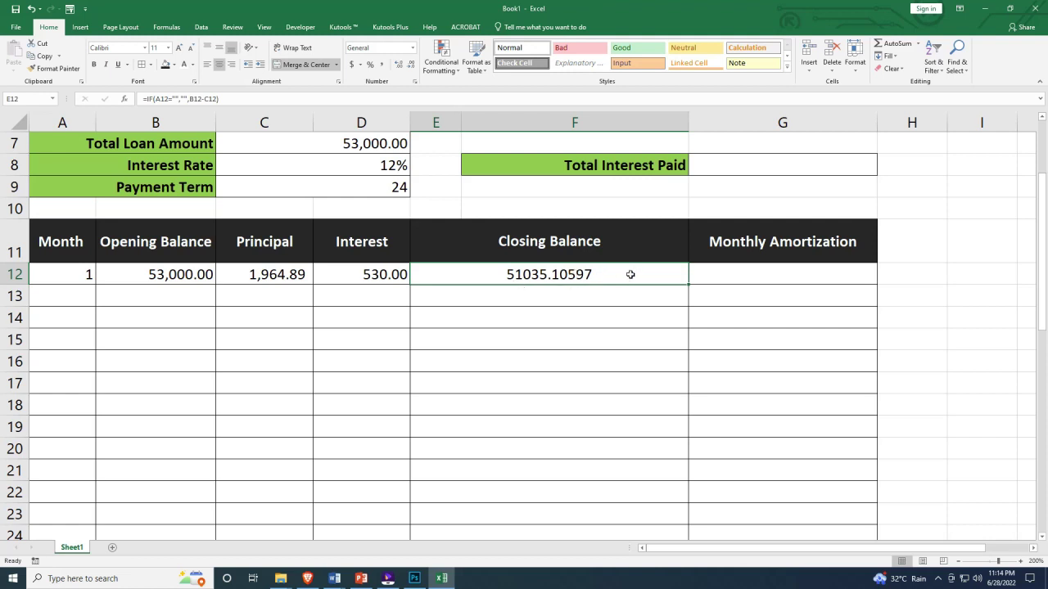
pyautogui.hotkey('ctrl', 'shift', '1')
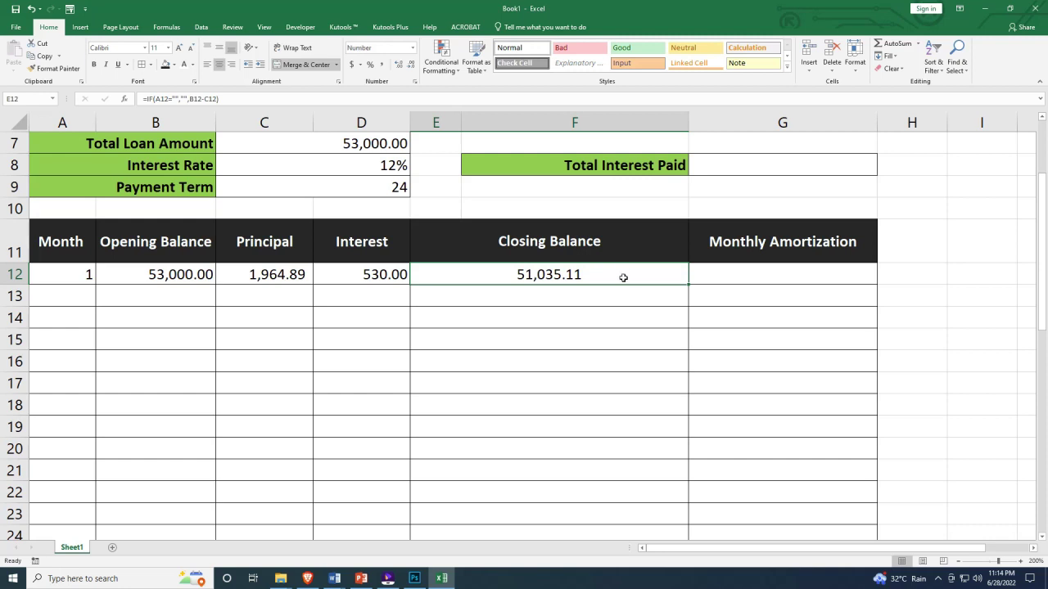
pyautogui.click(574, 301)
pyautogui.click(577, 274)
pyautogui.click(235, 68)
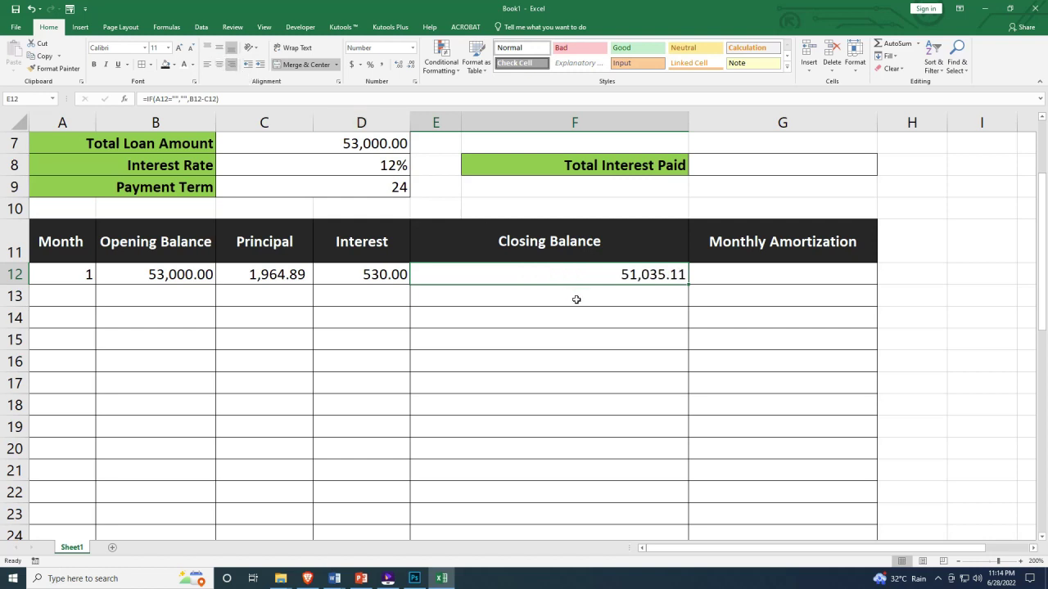
# Start the Monthly Amortization formula in G12 with =IF(A12="","", so a blank month returns an empty string
pyautogui.click(768, 277)
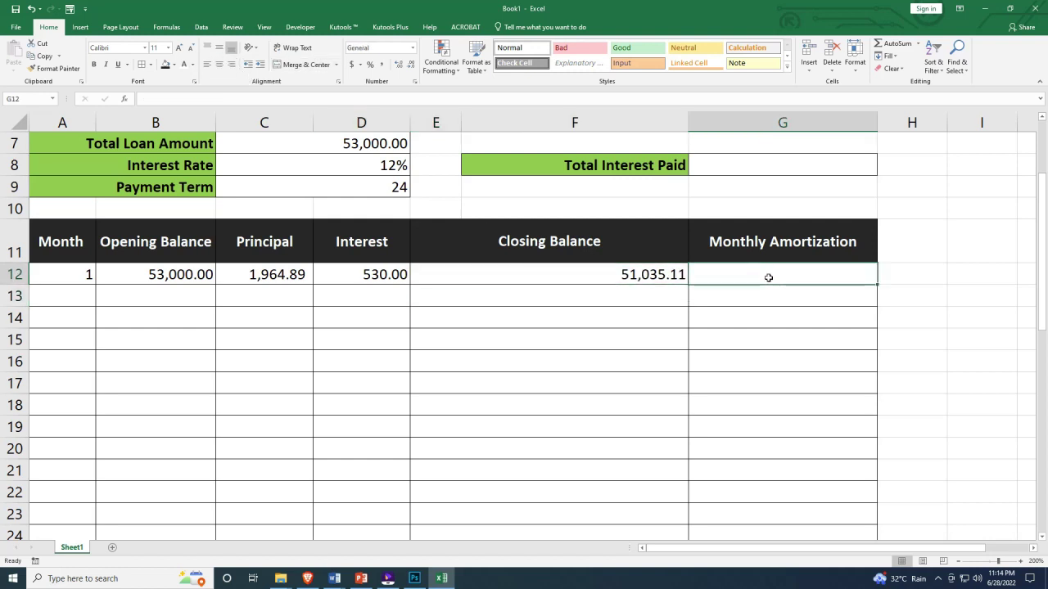
pyautogui.write('=')
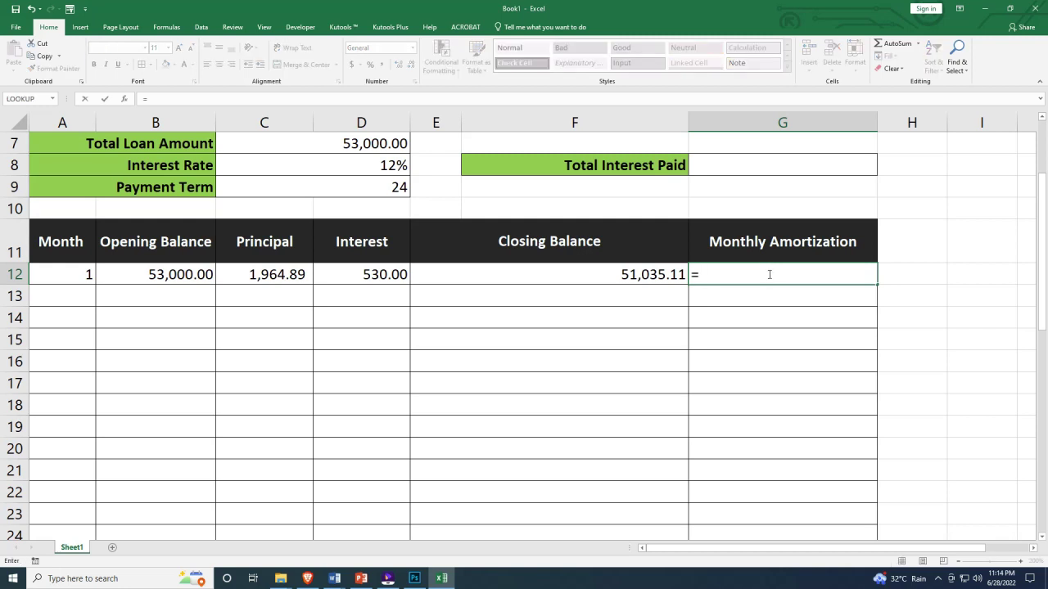
pyautogui.write('IF(')
pyautogui.press('BackSpace')
pyautogui.press('BackSpace')
pyautogui.press('Tab')
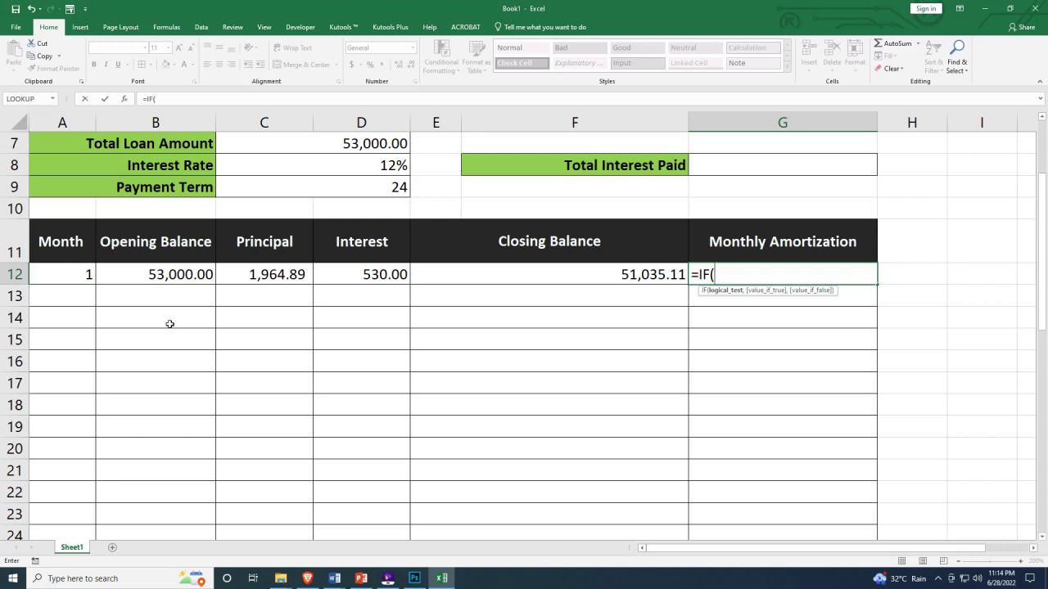
pyautogui.click(61, 277)
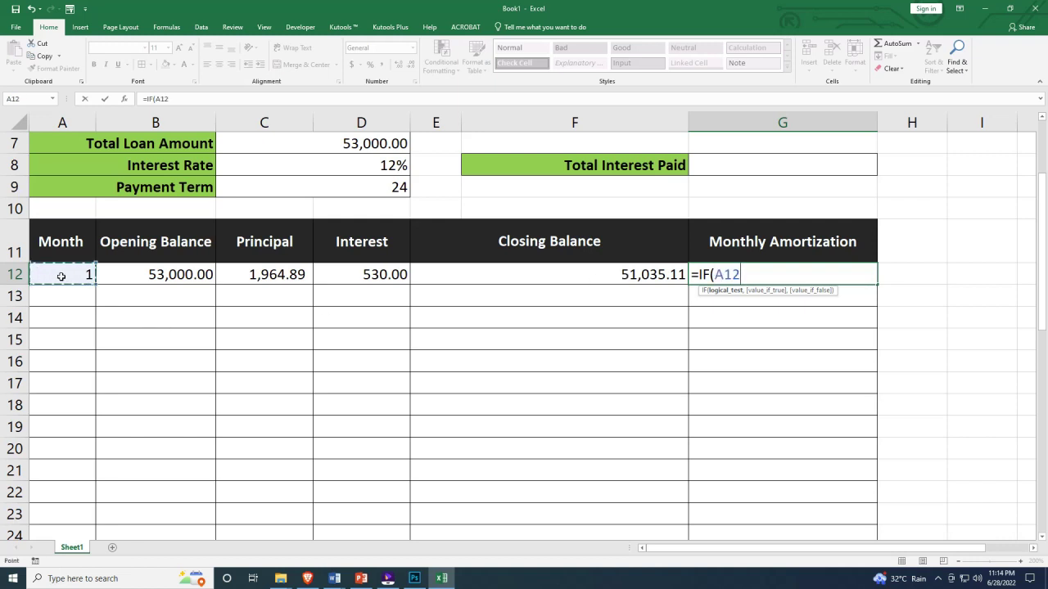
pyautogui.write('="",')
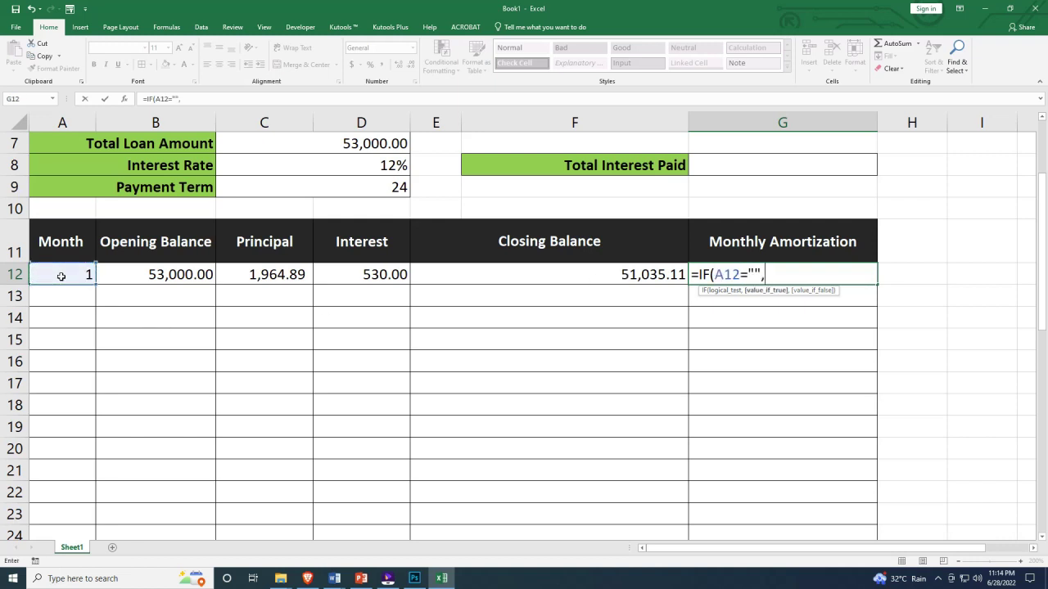
pyautogui.write('"",')
# Complete the Monthly Amortization formula in G12 by adding principal and interest, C12+D12
pyautogui.click(252, 275)
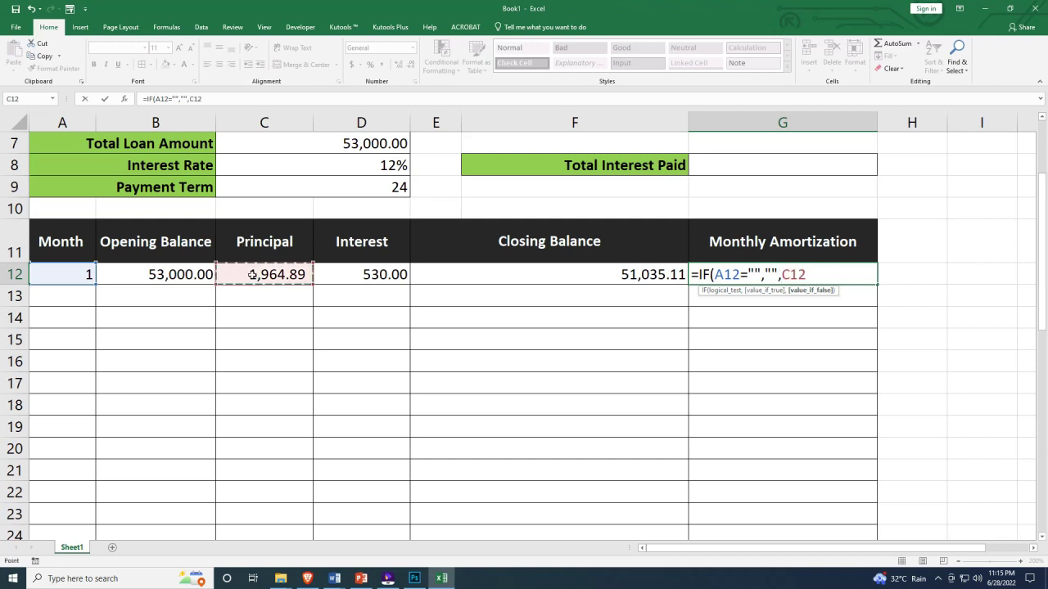
pyautogui.write('+')
pyautogui.click(385, 275)
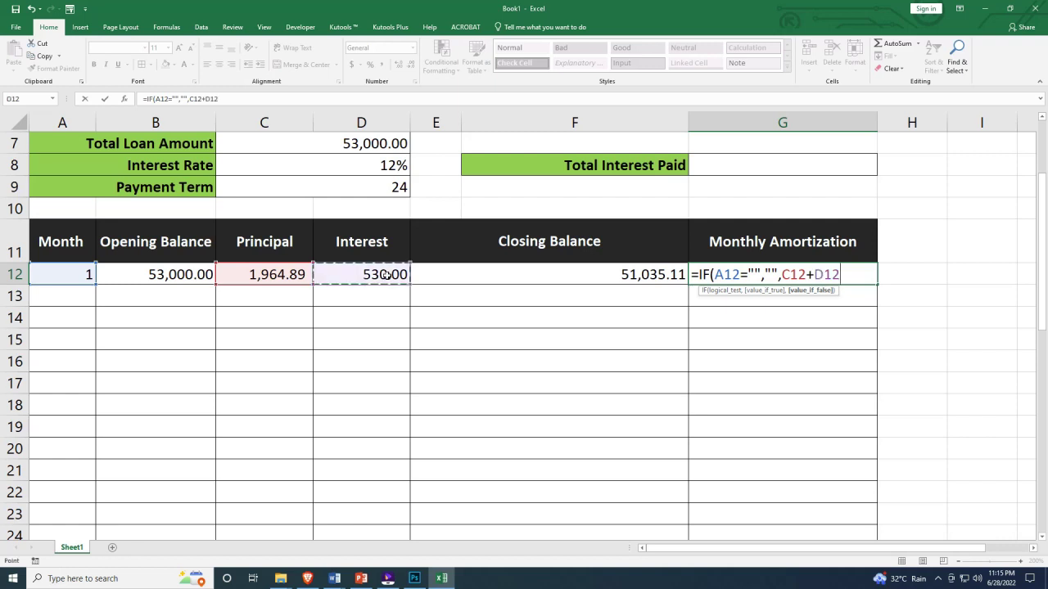
pyautogui.write(')')
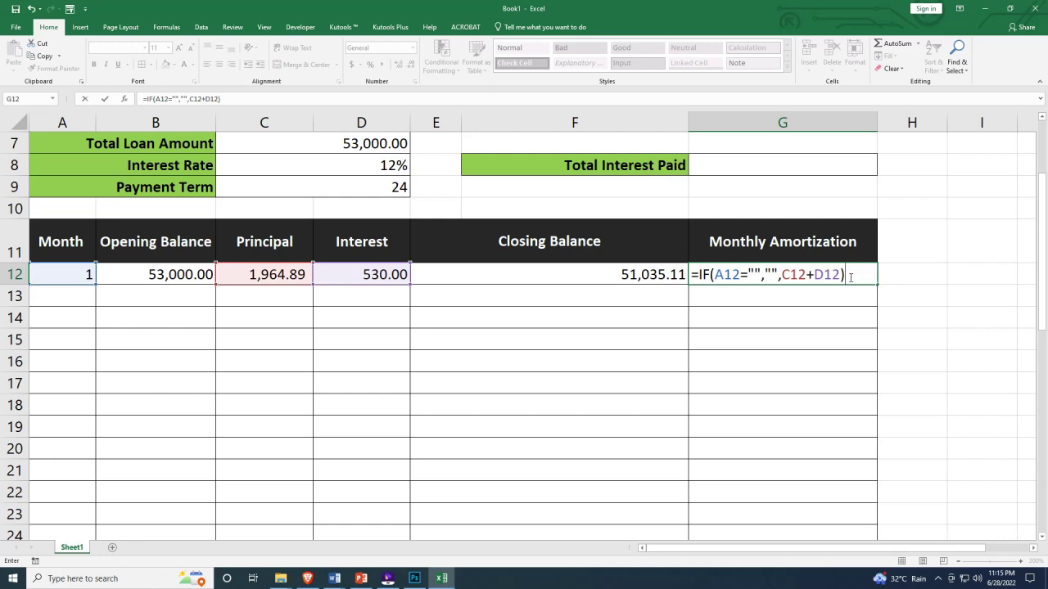
pyautogui.press('Return')
# Format the Monthly Amortization in G12 as a number with thousands separator and two decimals
pyautogui.click(822, 278)
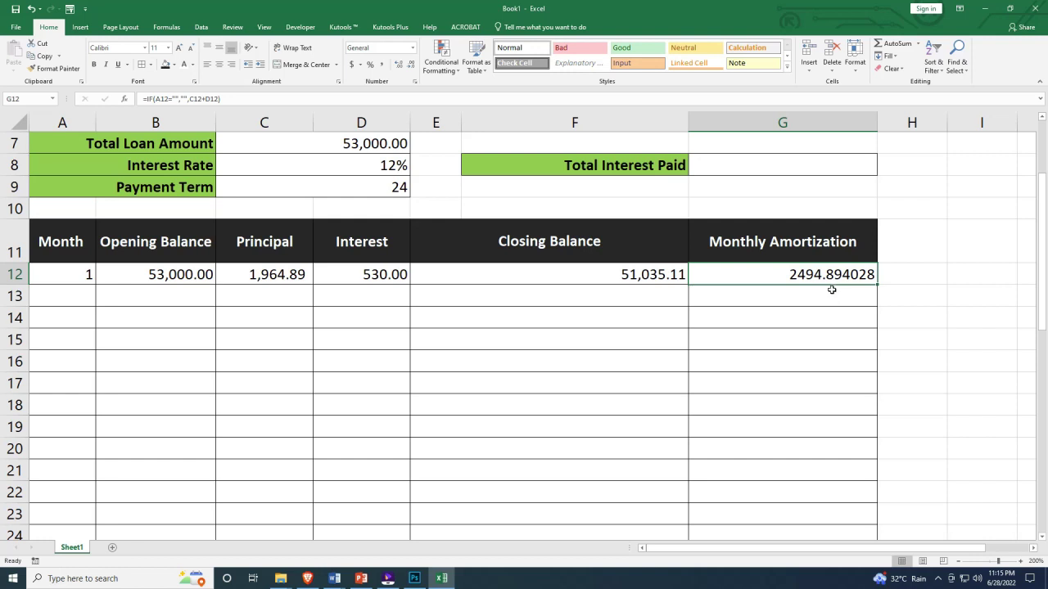
pyautogui.hotkey('ctrl', 'shift', '1')
pyautogui.click(830, 290)
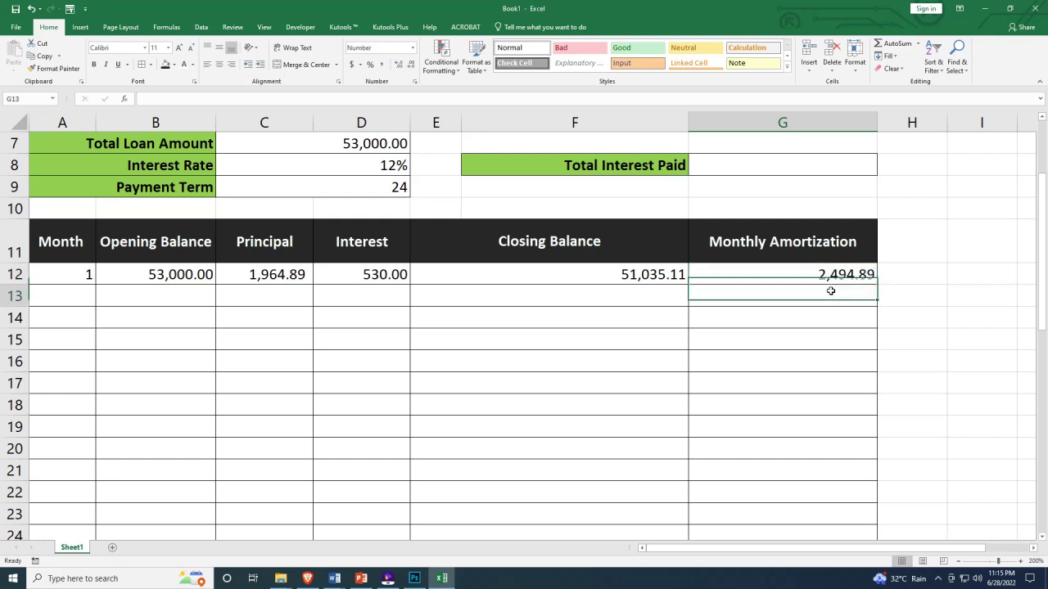
pyautogui.press('Up')
pyautogui.scroll(2, 624, 200)
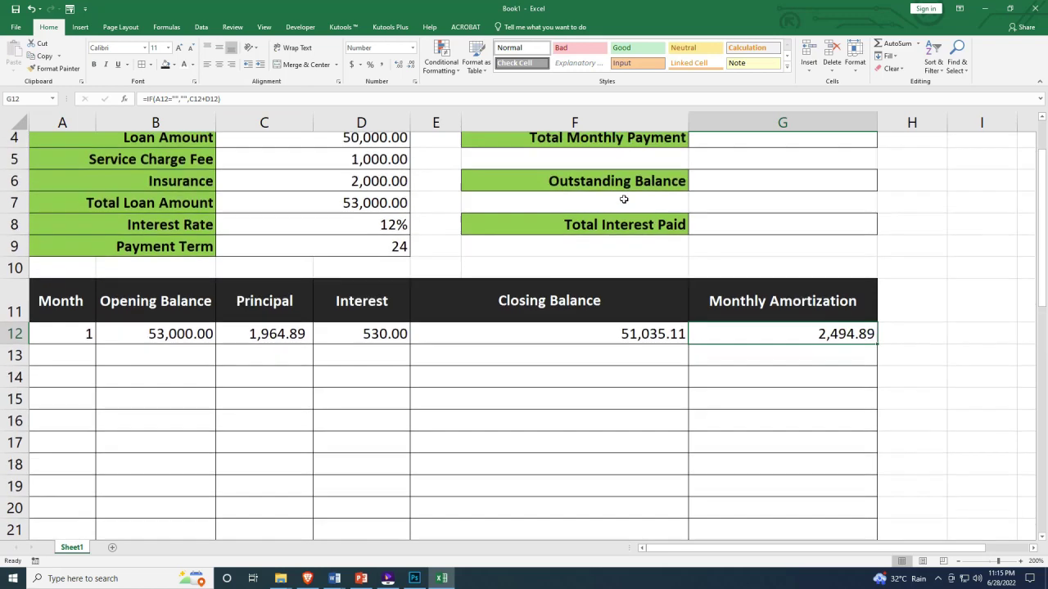
pyautogui.scroll(-1, 624, 200)
pyautogui.scroll(-1, 623, 200)
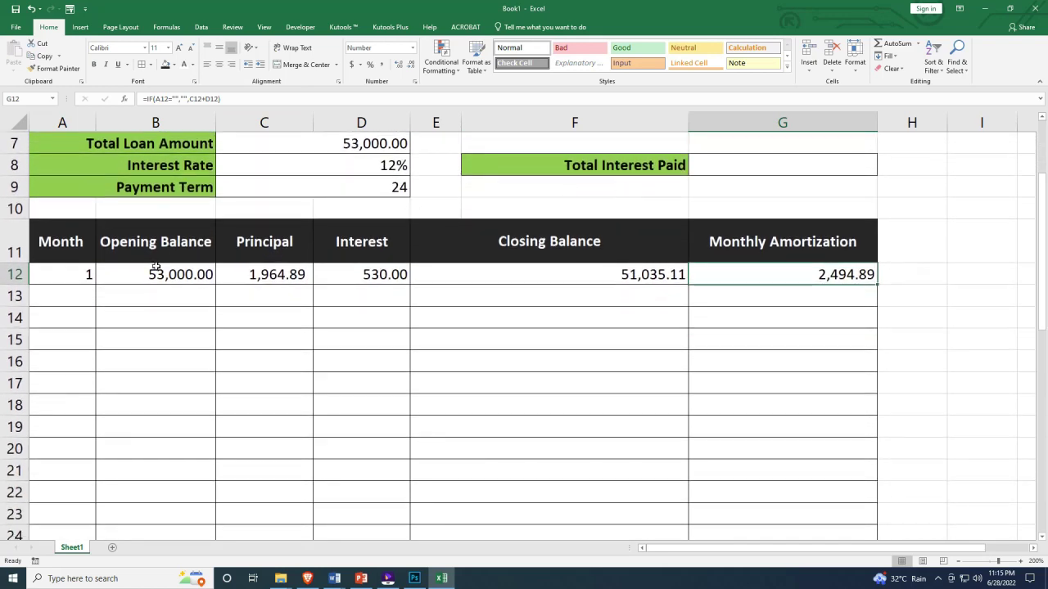
pyautogui.click(131, 275)
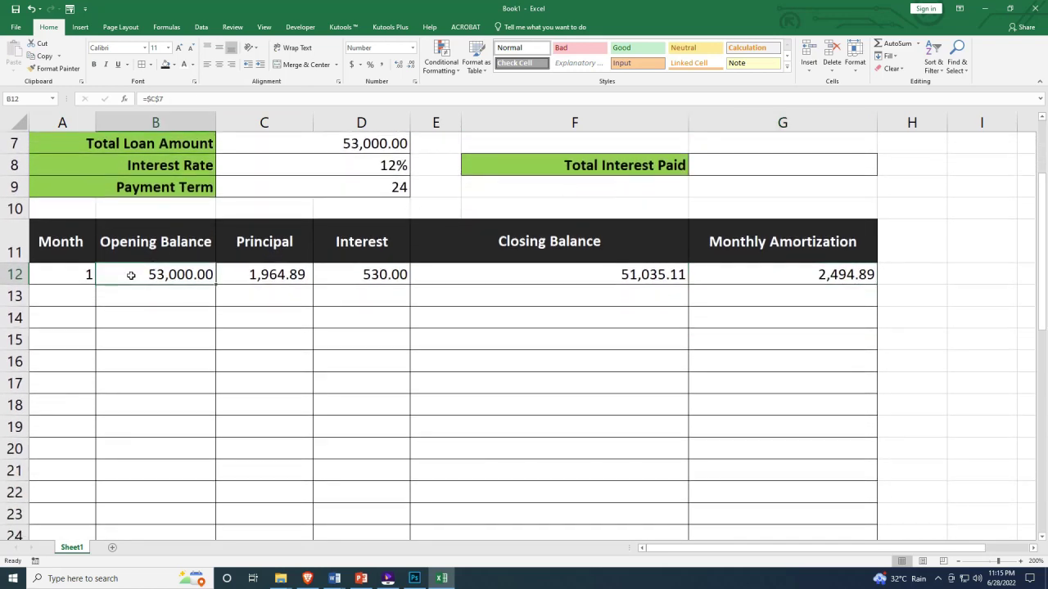
pyautogui.click(840, 274)
pyautogui.click(66, 294)
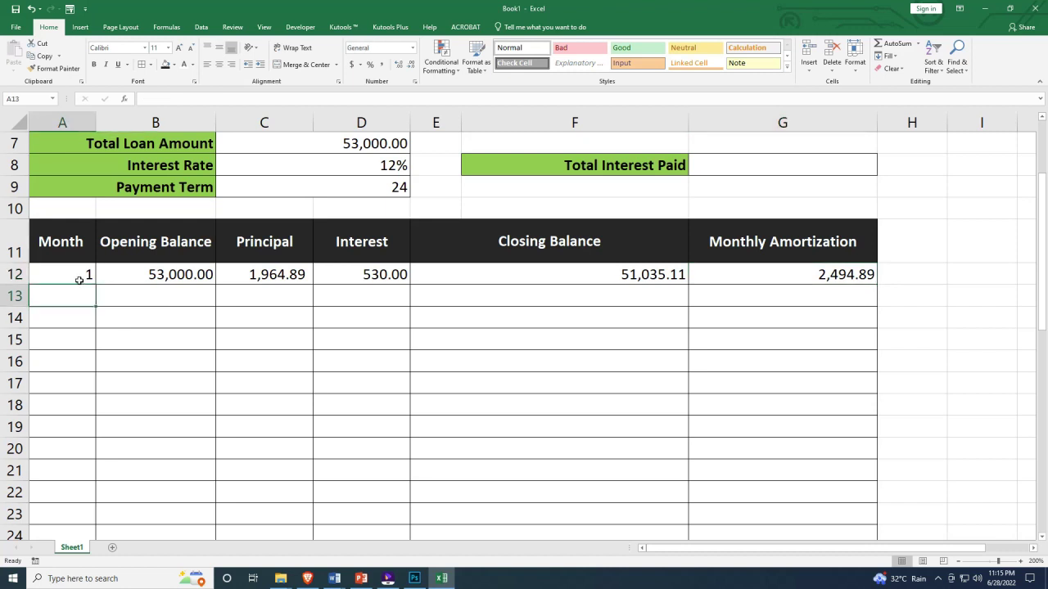
pyautogui.write('2')
pyautogui.press('Return')
pyautogui.click(77, 296)
pyautogui.press('Delete')
# Start the second month's formula in A13 with =IF(E12>1 to test the previous closing balance
pyautogui.scroll(-8, 71, 298)
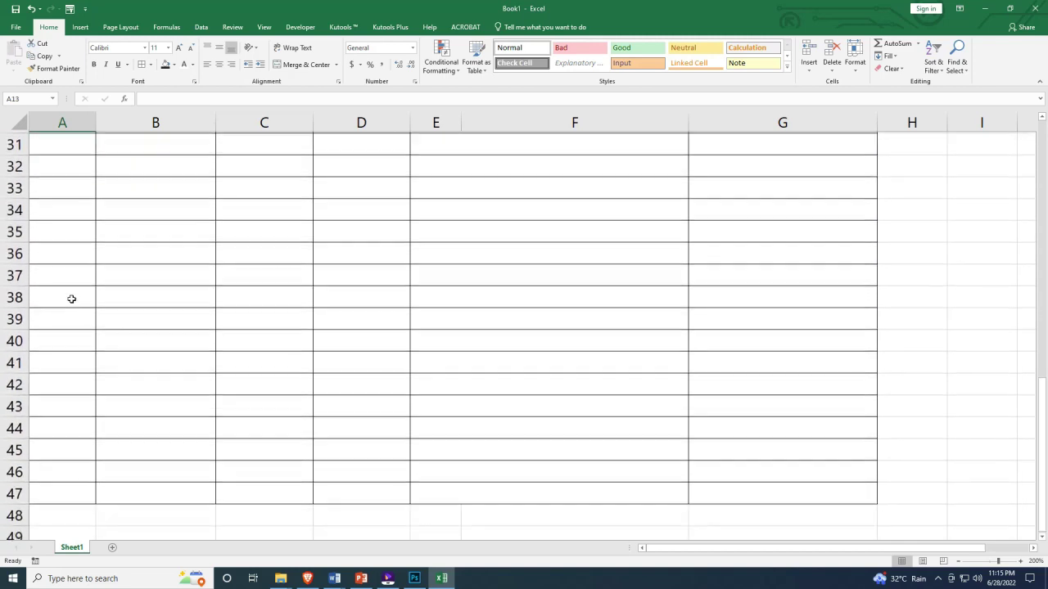
pyautogui.scroll(10, 91, 430)
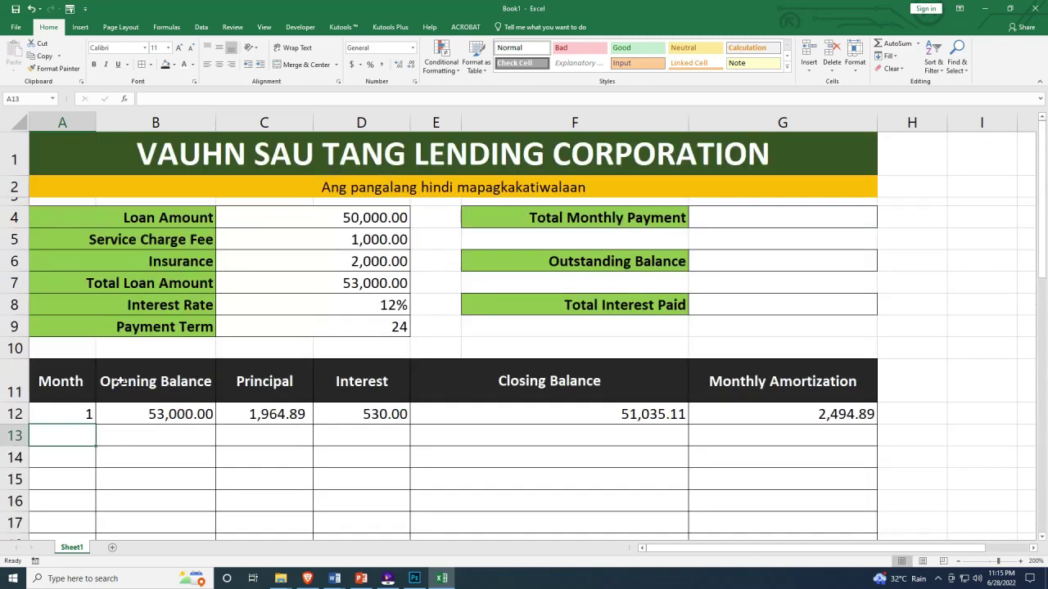
pyautogui.click(171, 331)
pyautogui.scroll(-1, 265, 343)
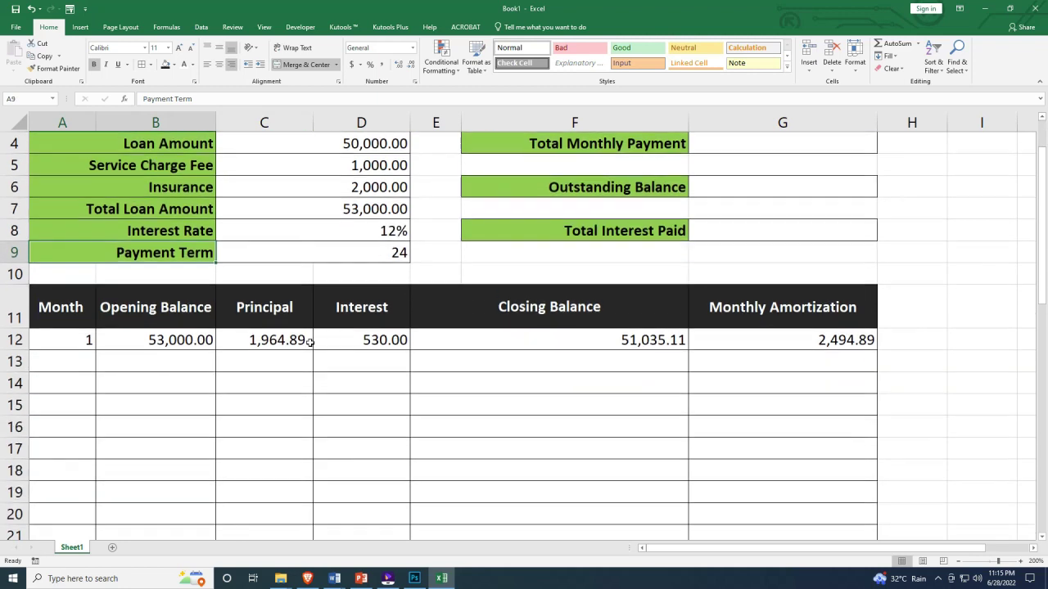
pyautogui.click(73, 366)
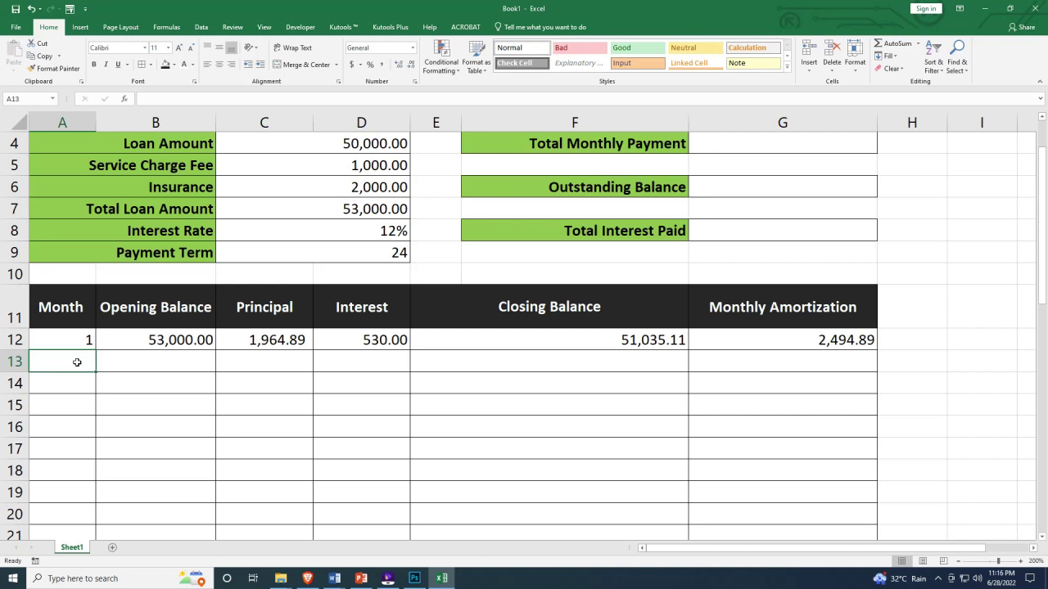
pyautogui.write('=')
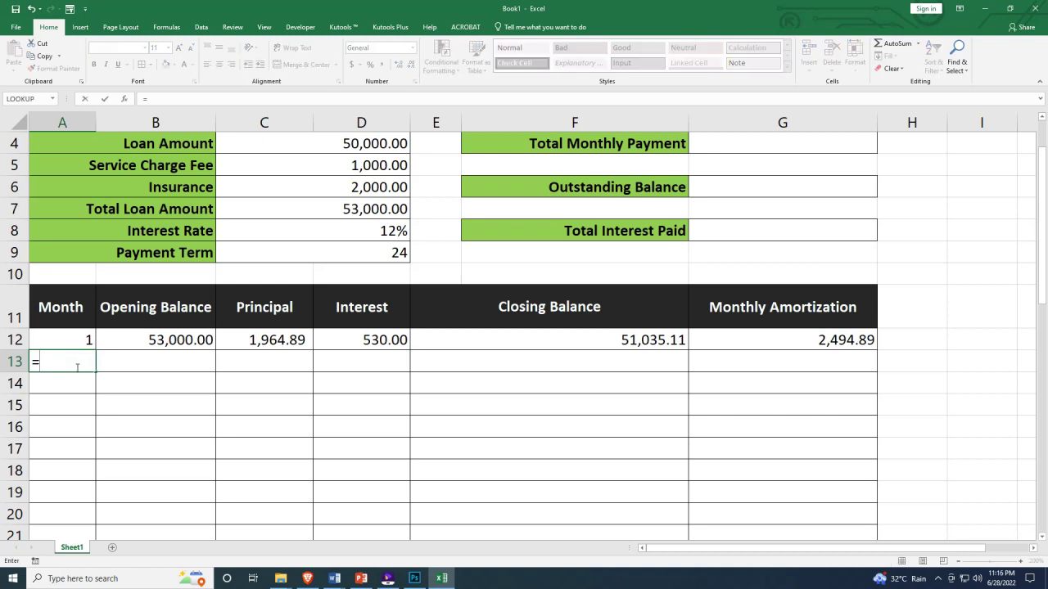
pyautogui.write('IF(')
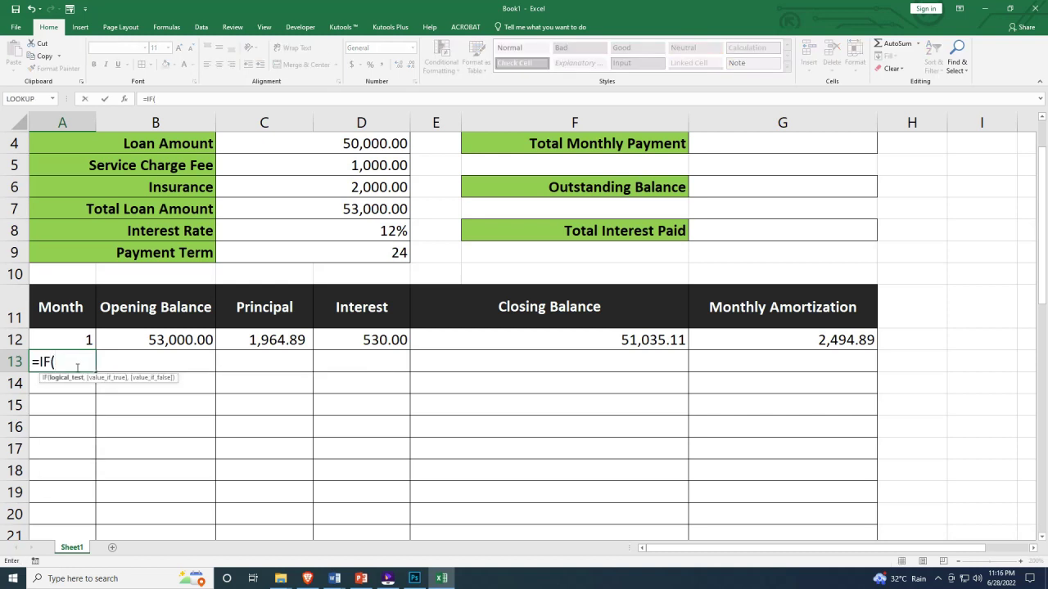
pyautogui.click(538, 342)
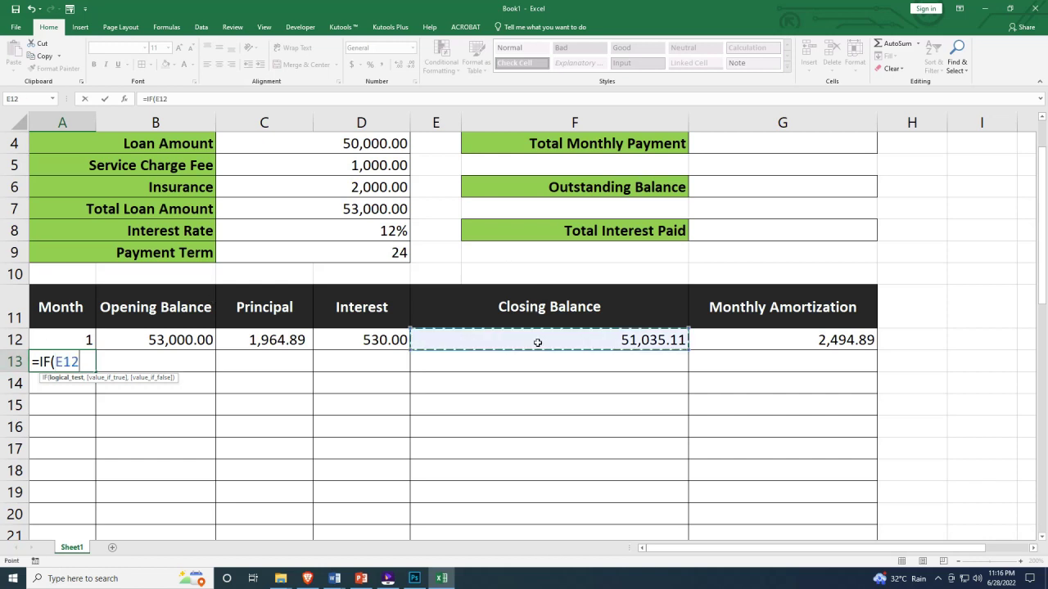
pyautogui.write('>1')
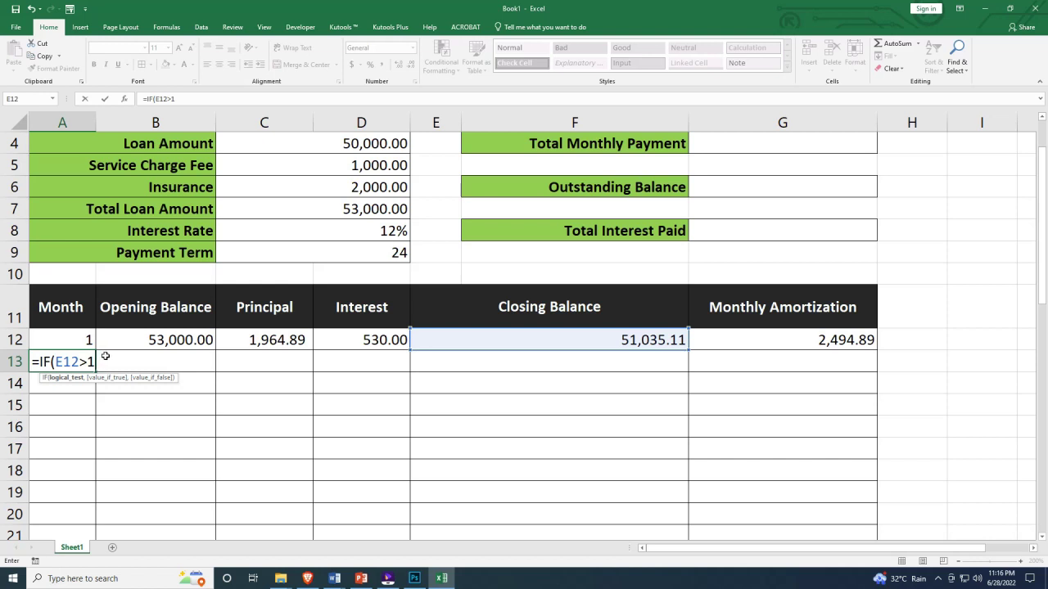
# Nest IF(A12="","" as the true value in the A13 formula so a blank previous month returns an empty string
pyautogui.write(',IF(')
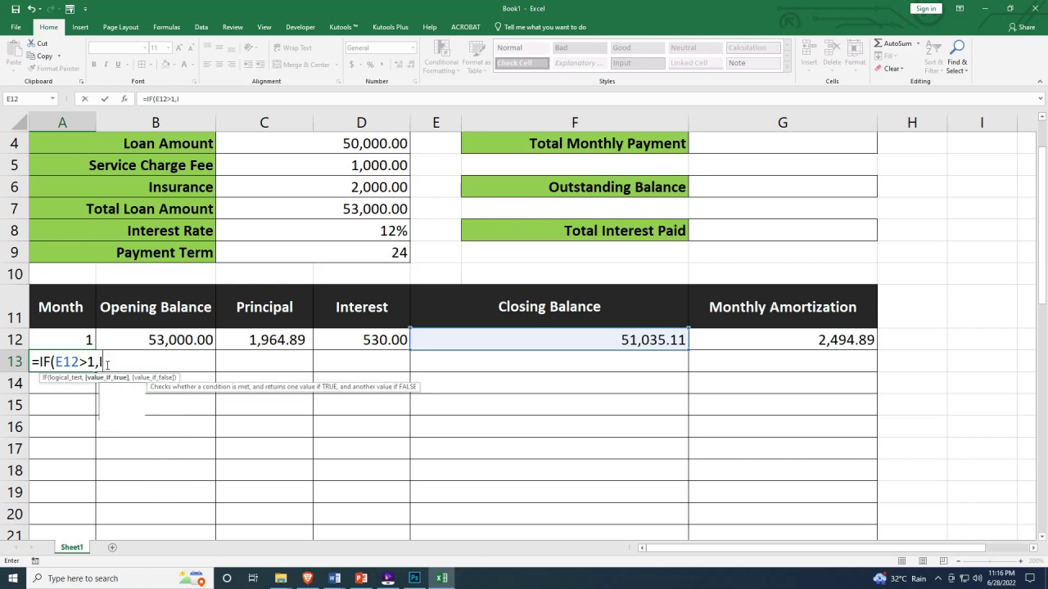
pyautogui.click(71, 344)
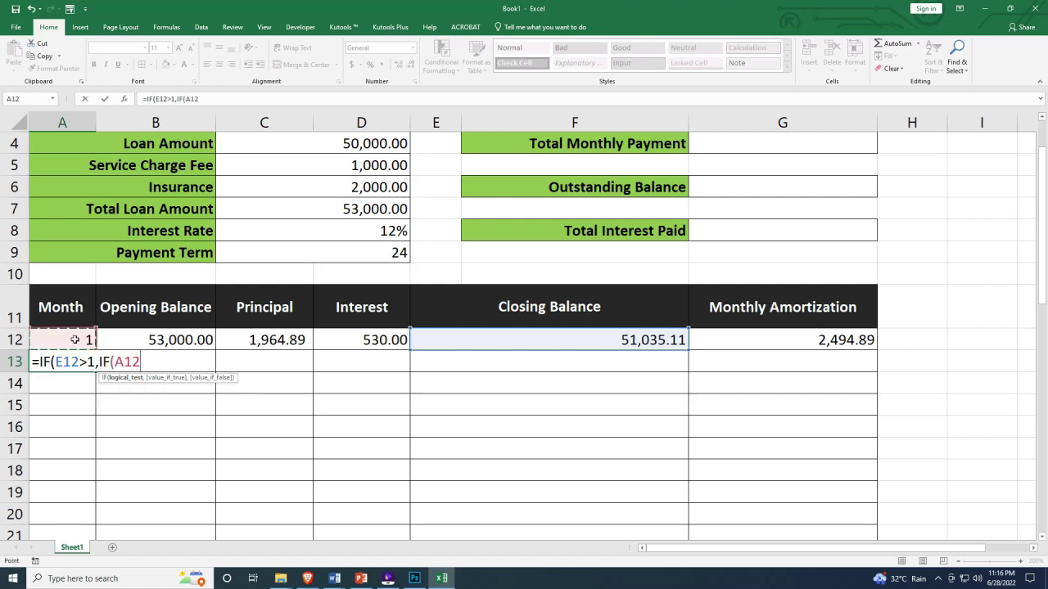
pyautogui.write('="",""')
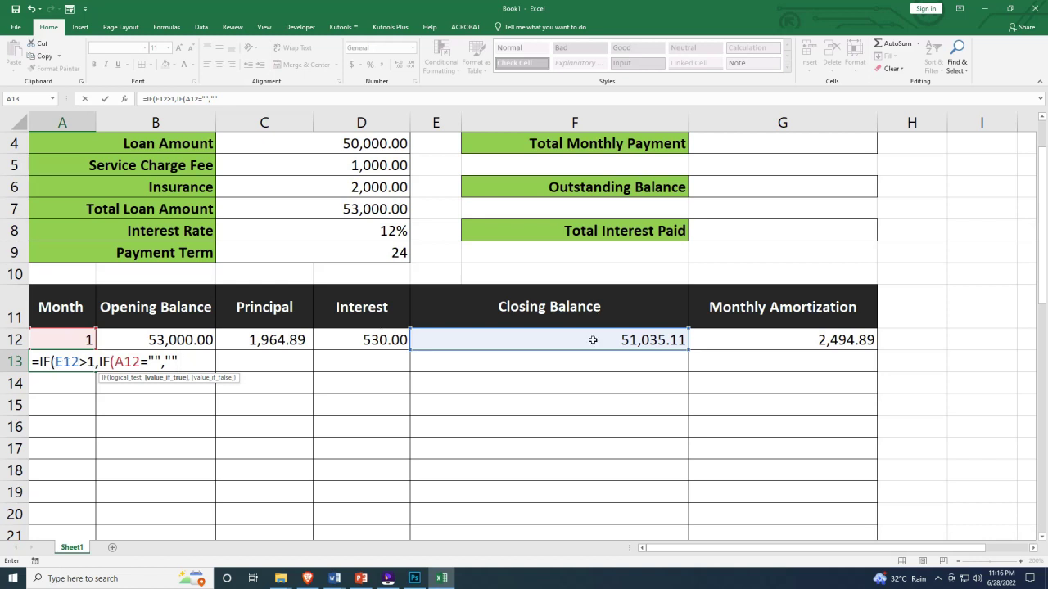
pyautogui.doubleClick(92, 362)
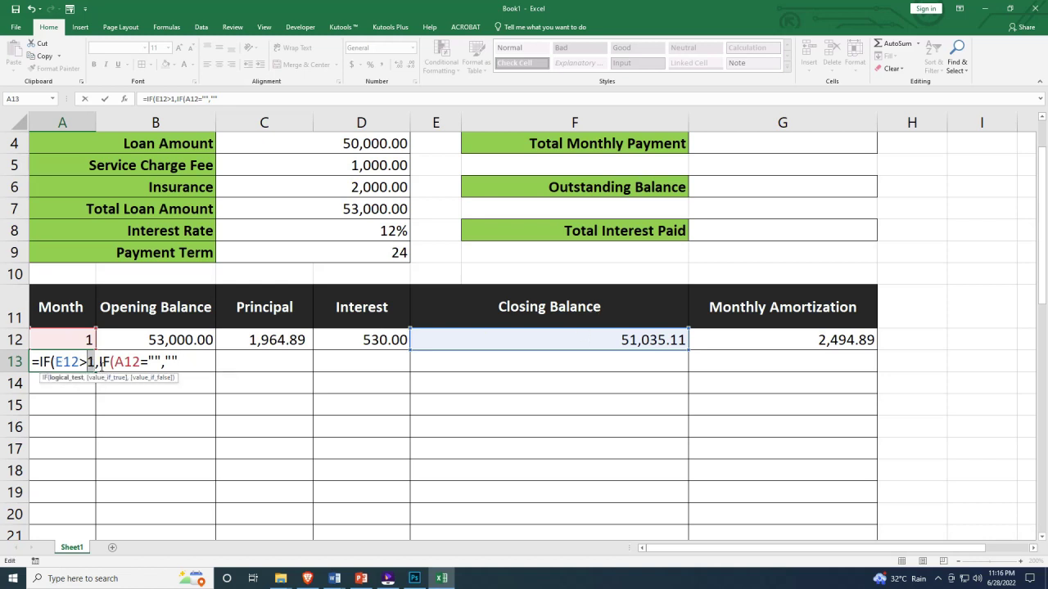
pyautogui.click(97, 361)
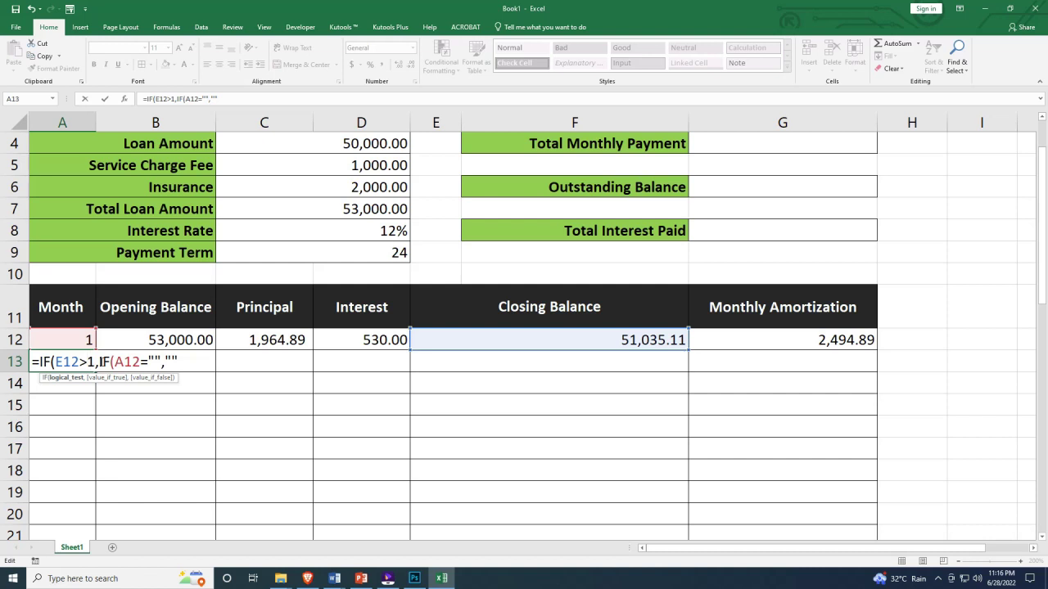
pyautogui.click(186, 361)
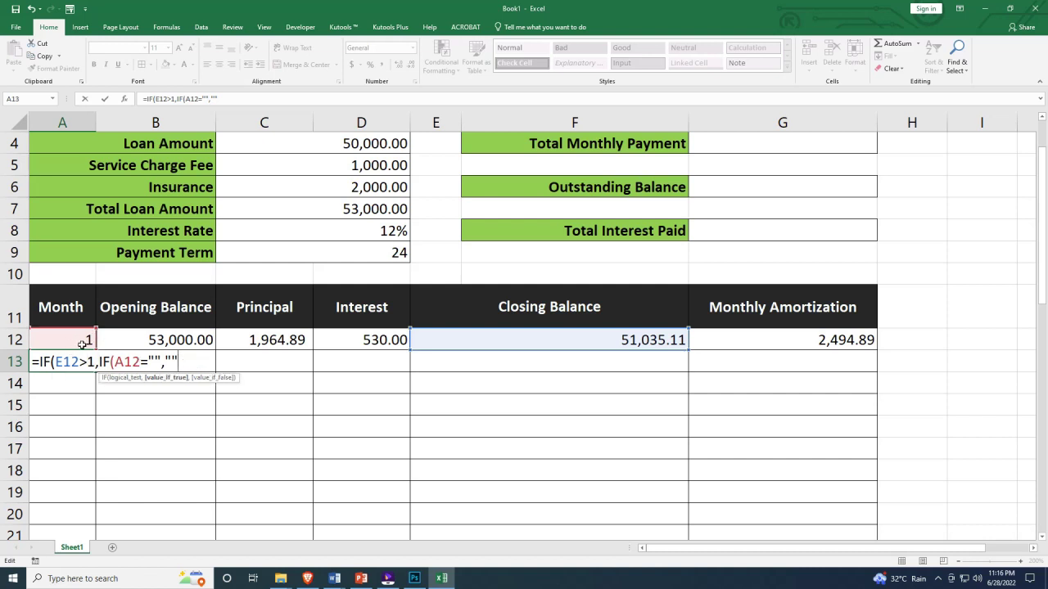
pyautogui.click(154, 361)
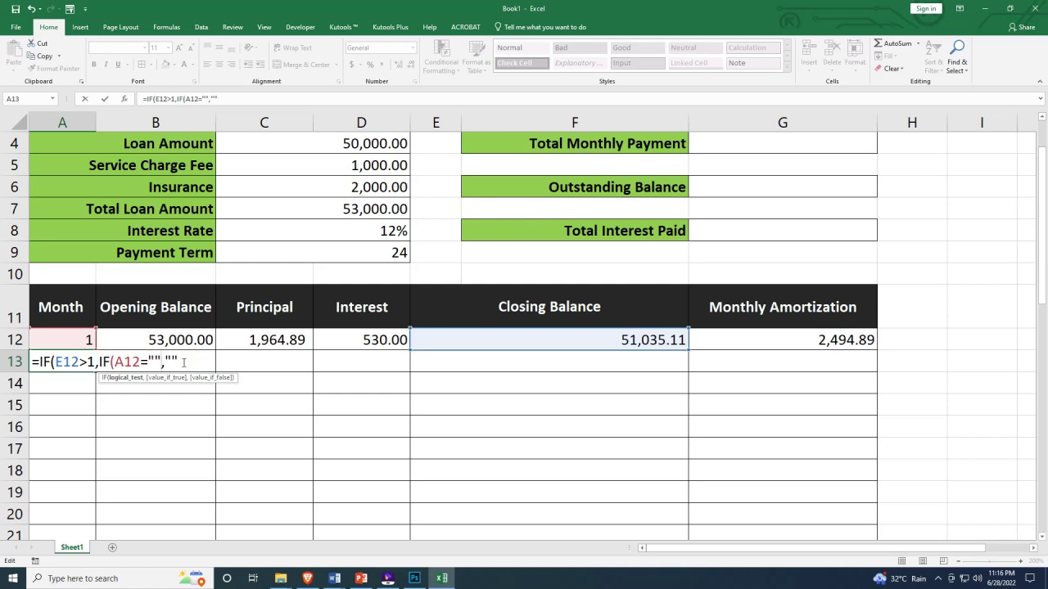
pyautogui.click(185, 361)
# Add A12+1 as the nested IF's false value so the month number increases by one
pyautogui.write(',')
pyautogui.click(72, 338)
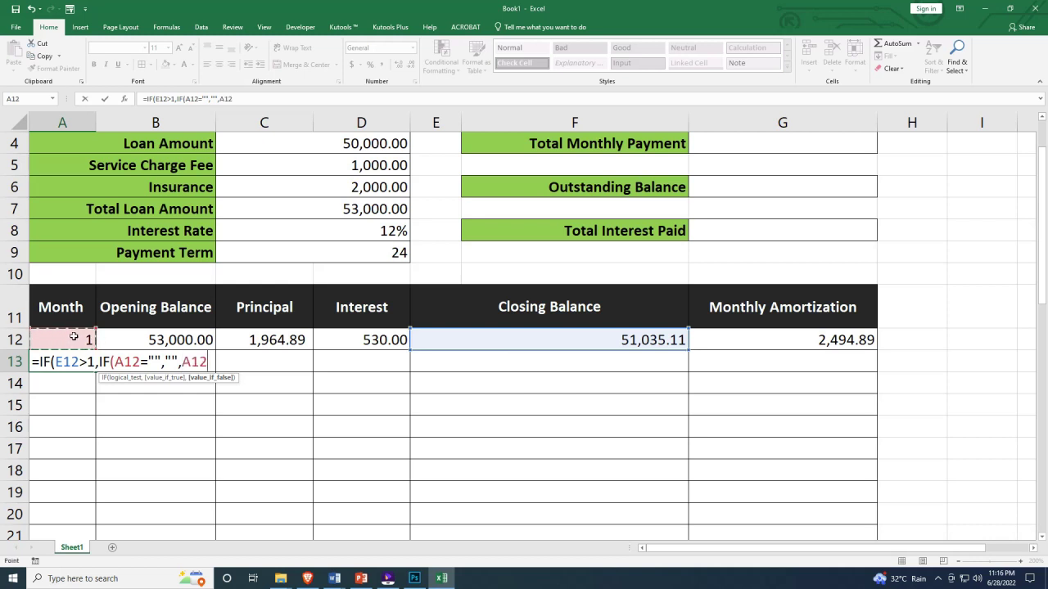
pyautogui.write('+1')
# Review each condition and return value of the nested IF formula in A13
pyautogui.click(38, 361)
pyautogui.click(72, 361)
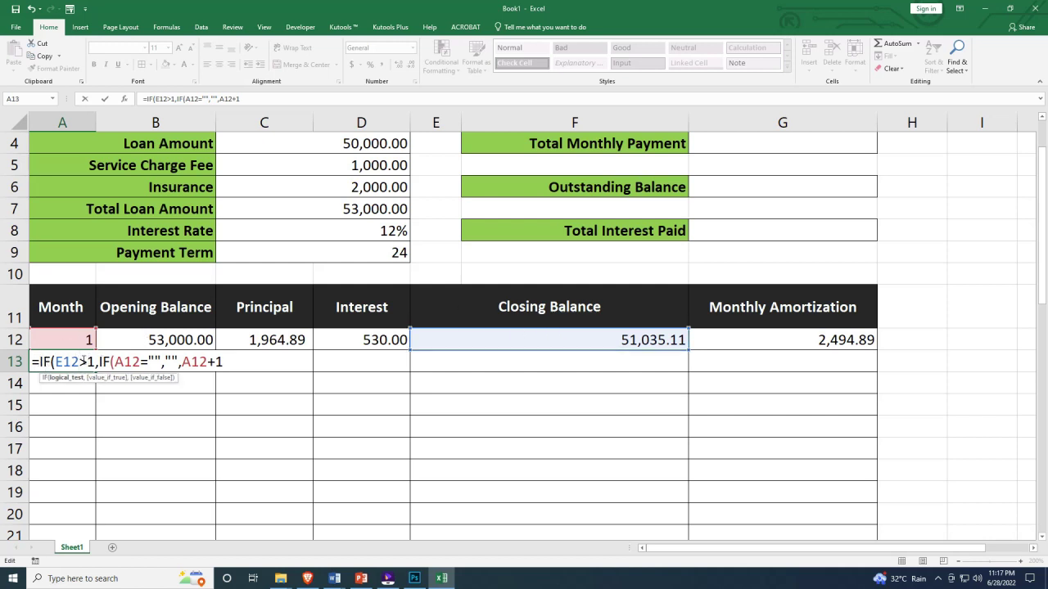
pyautogui.click(100, 361)
pyautogui.moveTo(141, 361); pyautogui.dragTo(102, 361)
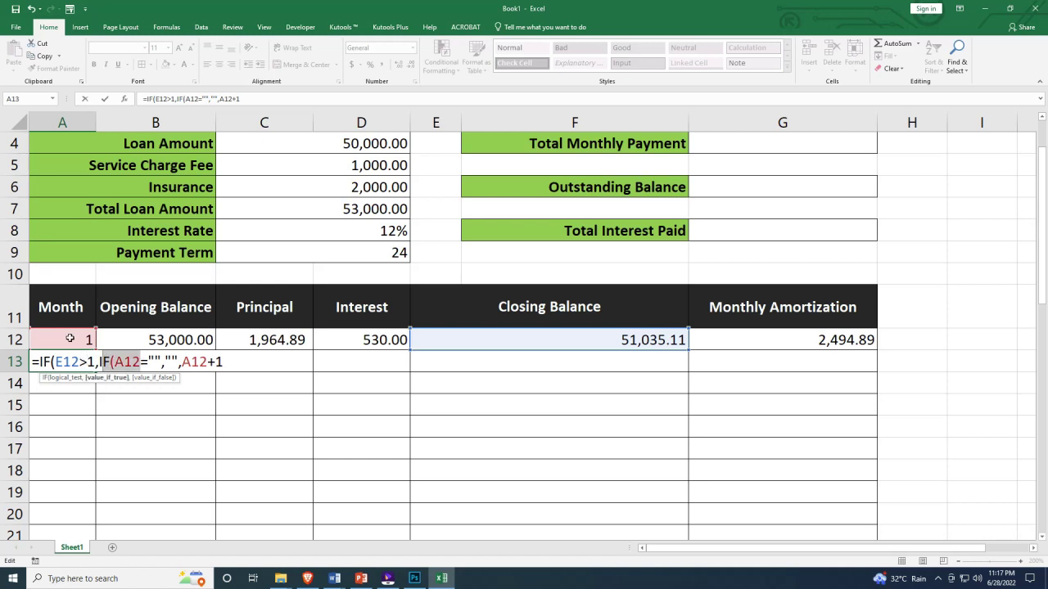
pyautogui.click(148, 361)
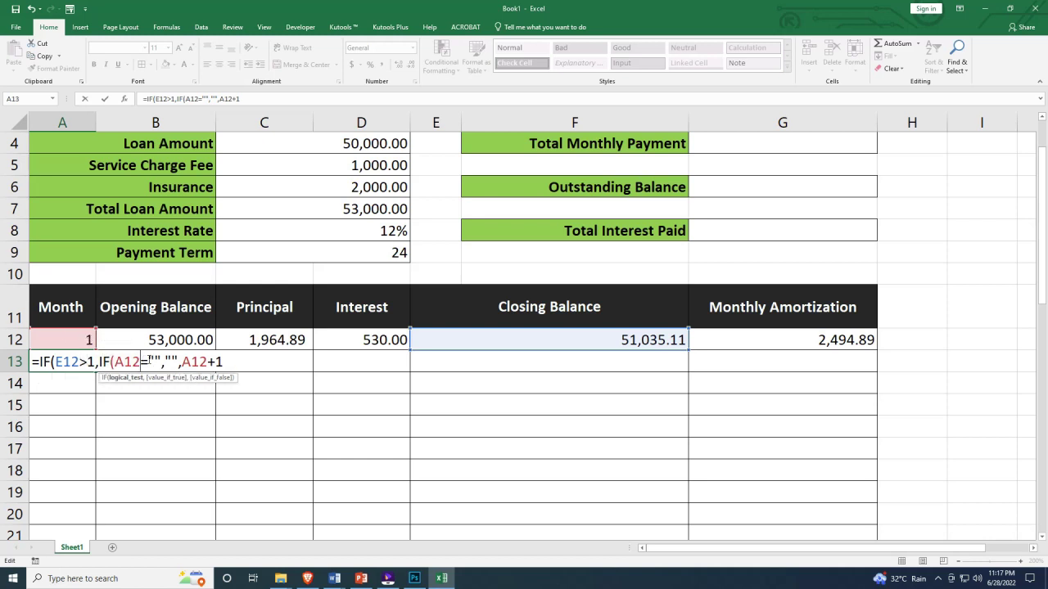
pyautogui.moveTo(149, 361); pyautogui.dragTo(177, 361)
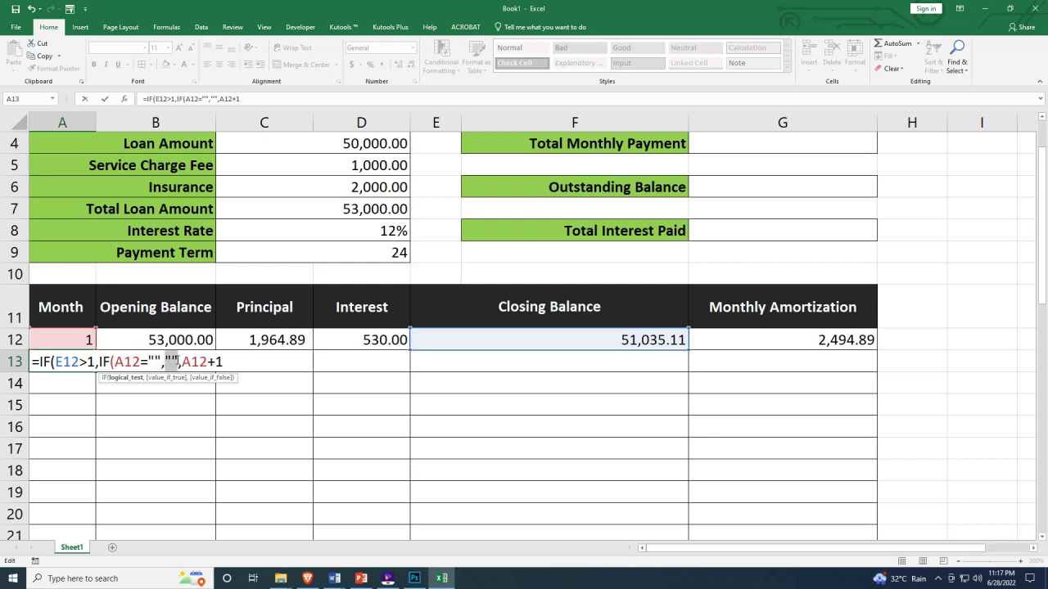
pyautogui.click(182, 362)
pyautogui.moveTo(183, 362); pyautogui.dragTo(206, 362)
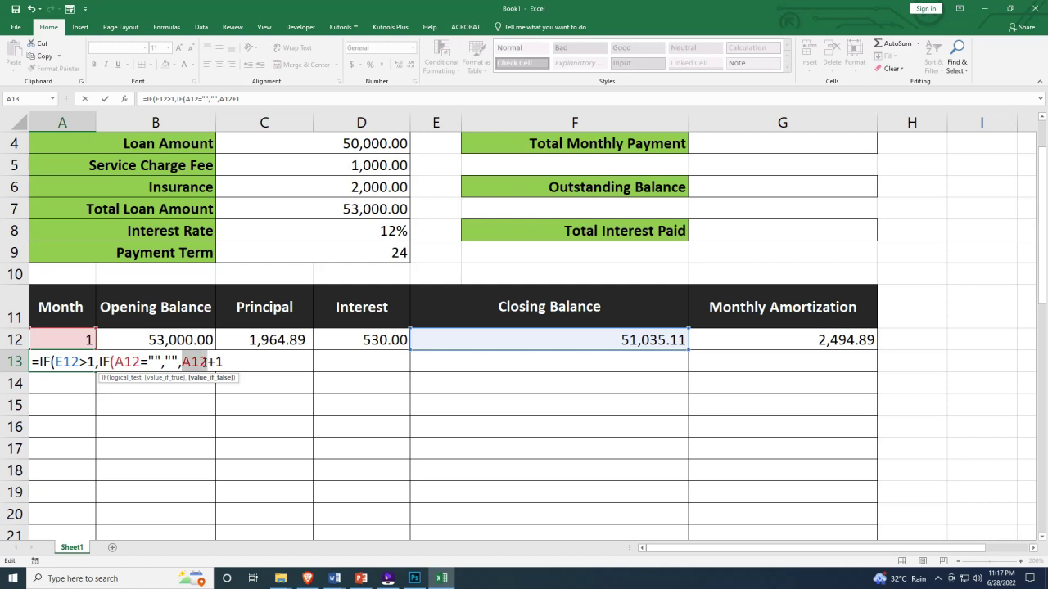
pyautogui.click(221, 361)
pyautogui.hotkey('shift', 'Left')
pyautogui.hotkey('shift', 'Left')
pyautogui.hotkey('shift', 'Left')
pyautogui.hotkey('shift', 'Left')
pyautogui.hotkey('shift', 'Left')
pyautogui.hotkey('shift', 'Left')
pyautogui.hotkey('shift', 'Left')
pyautogui.hotkey('shift', 'Left')
pyautogui.hotkey('shift', 'Left')
pyautogui.hotkey('shift', 'Left')
pyautogui.hotkey('shift', 'Left')
pyautogui.hotkey('shift', 'Left')
pyautogui.hotkey('shift', 'Left')
pyautogui.hotkey('shift', 'Left')
pyautogui.hotkey('shift', 'Left')
pyautogui.hotkey('shift', 'Left')
pyautogui.hotkey('shift', 'Left')
pyautogui.hotkey('shift', 'Left')
pyautogui.hotkey('shift', 'Left')
pyautogui.hotkey('shift', 'Left')
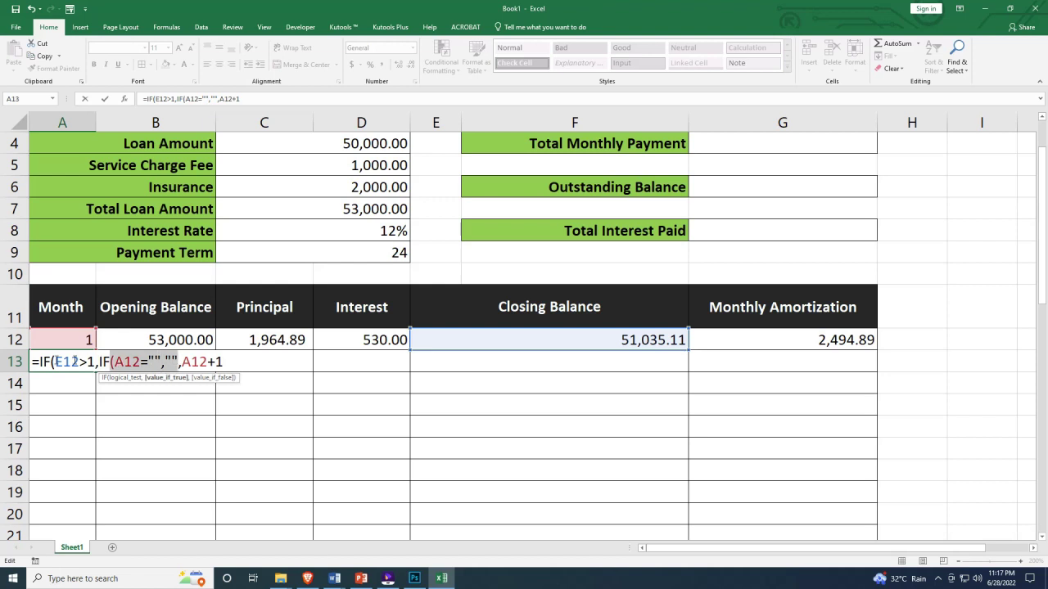
# Close the nested IF in A13 and finish the formula with an empty string as the outer false value
pyautogui.click(228, 360)
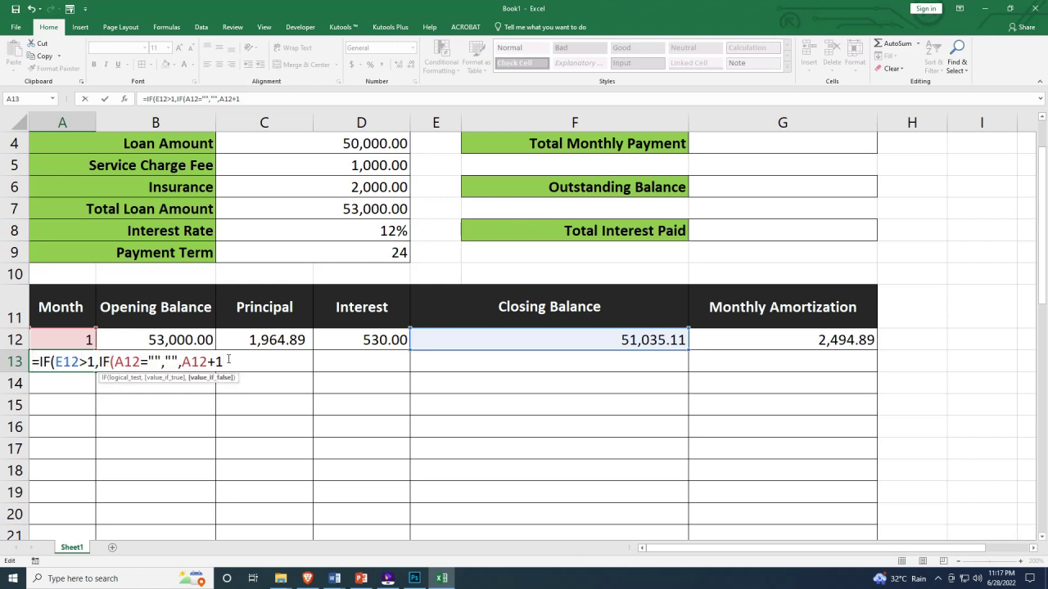
pyautogui.write(')')
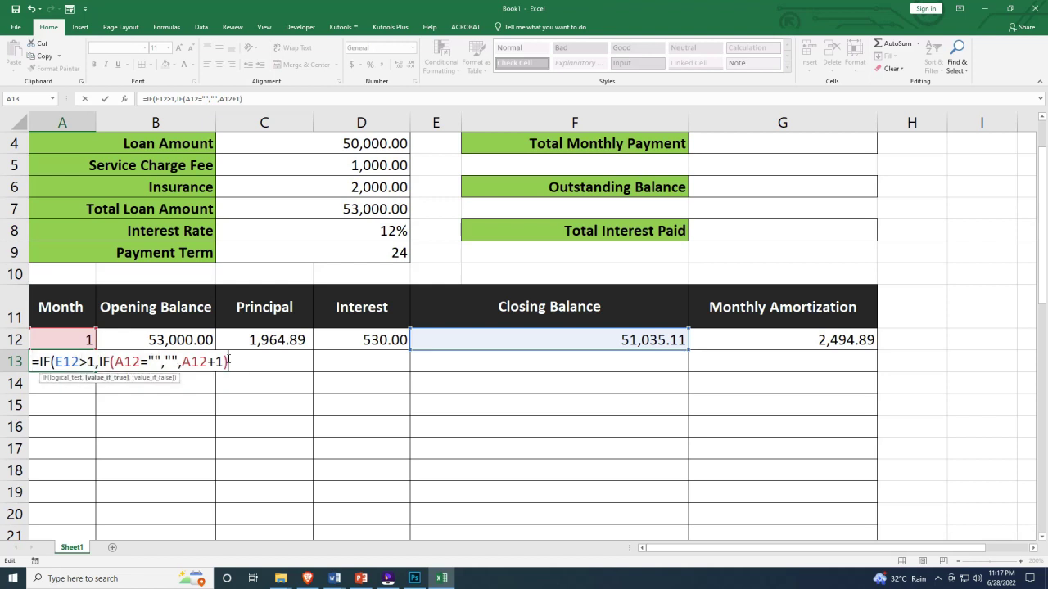
pyautogui.write(',"")')
pyautogui.press('Return')
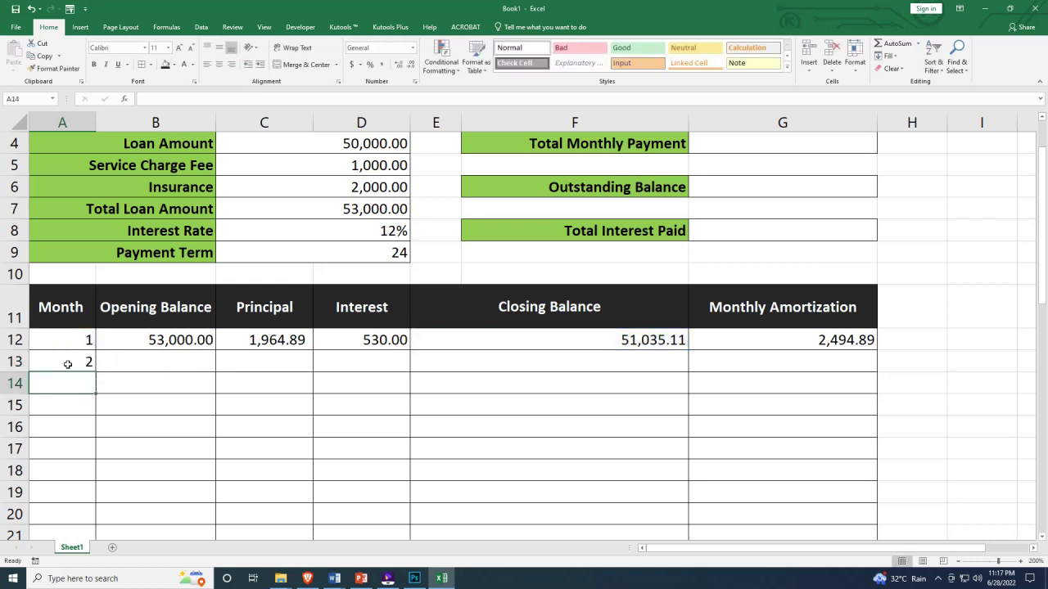
pyautogui.click(57, 361)
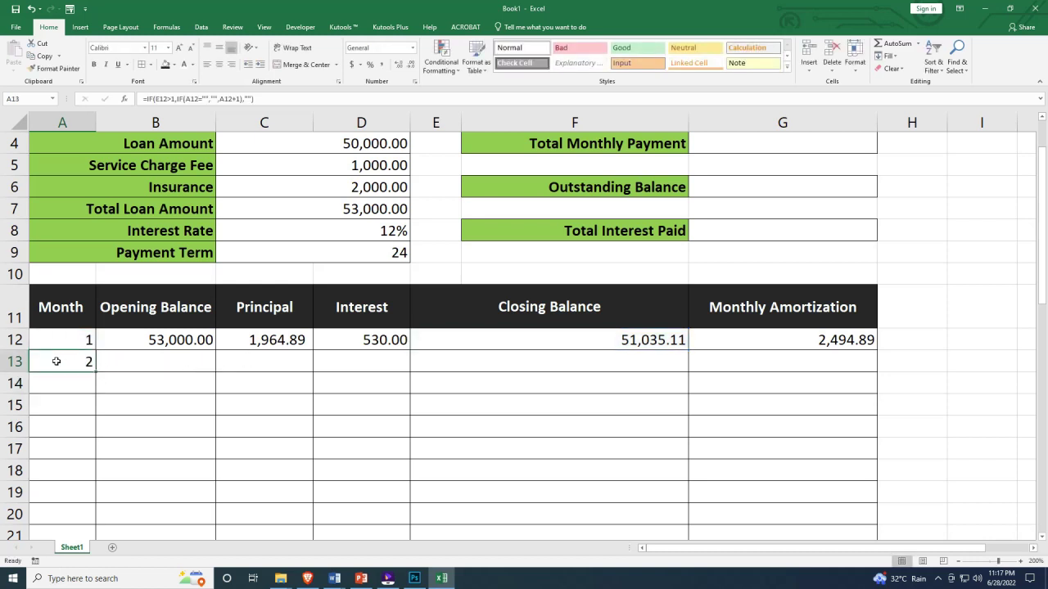
pyautogui.doubleClick(57, 361)
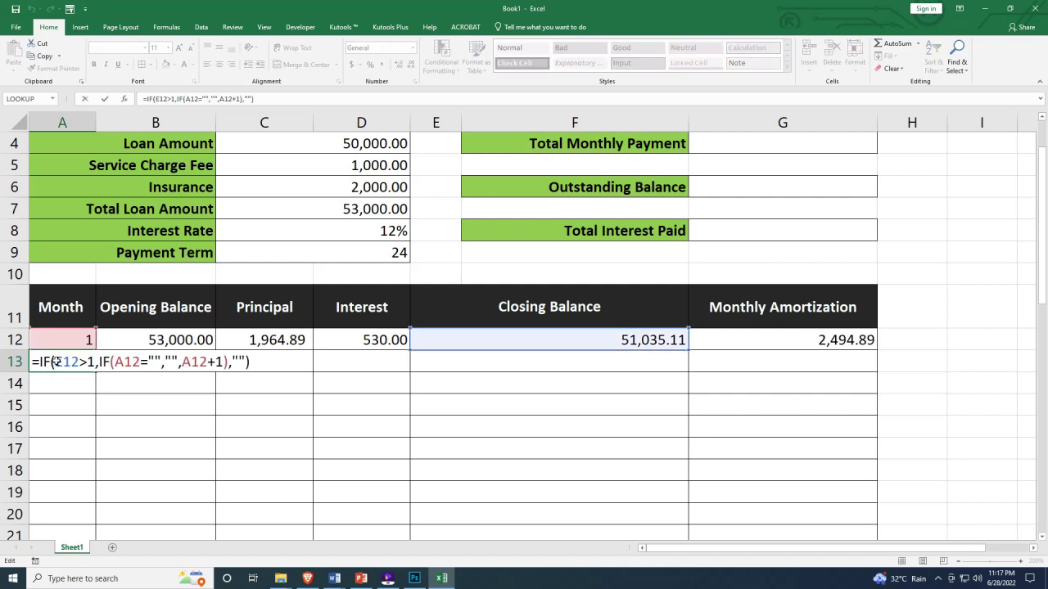
pyautogui.press('Return')
# Test the blank-month handling by clearing the month number in A12, and restore it as 1
pyautogui.click(64, 339)
pyautogui.press('Delete')
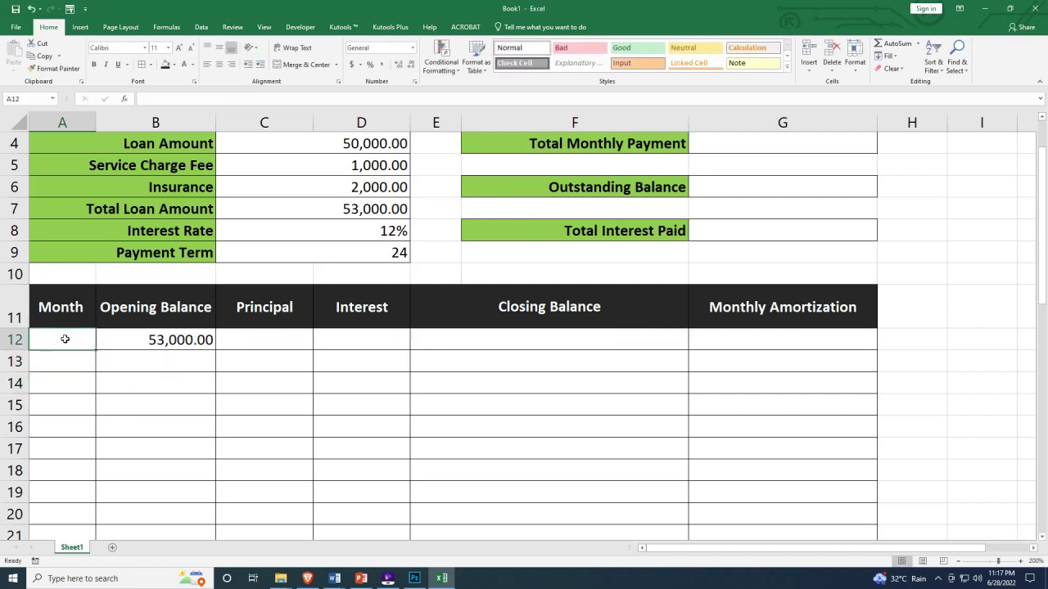
pyautogui.click(73, 360)
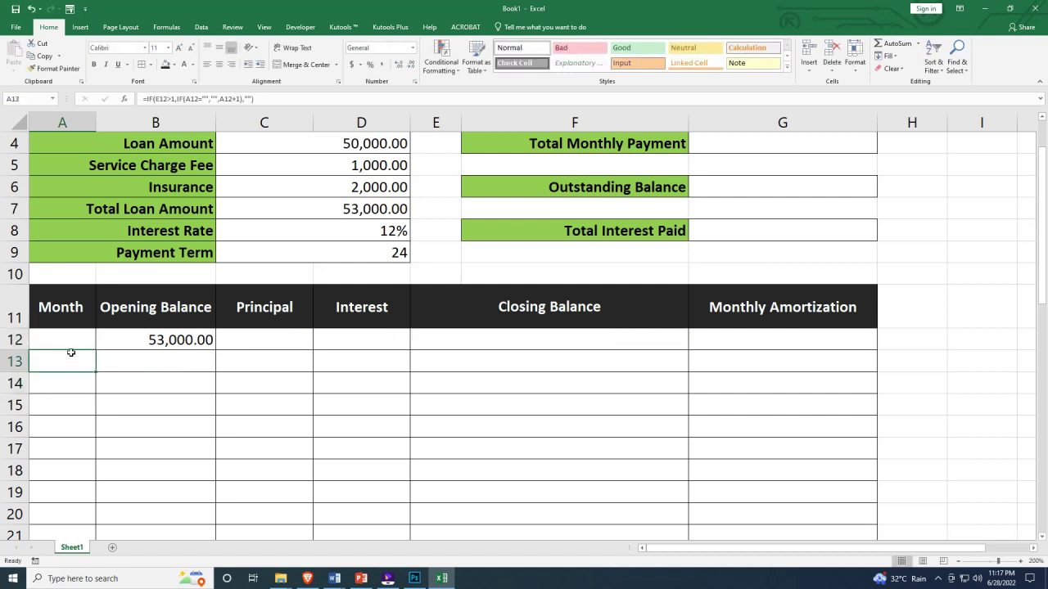
pyautogui.click(72, 340)
pyautogui.write('1')
pyautogui.press('Return')
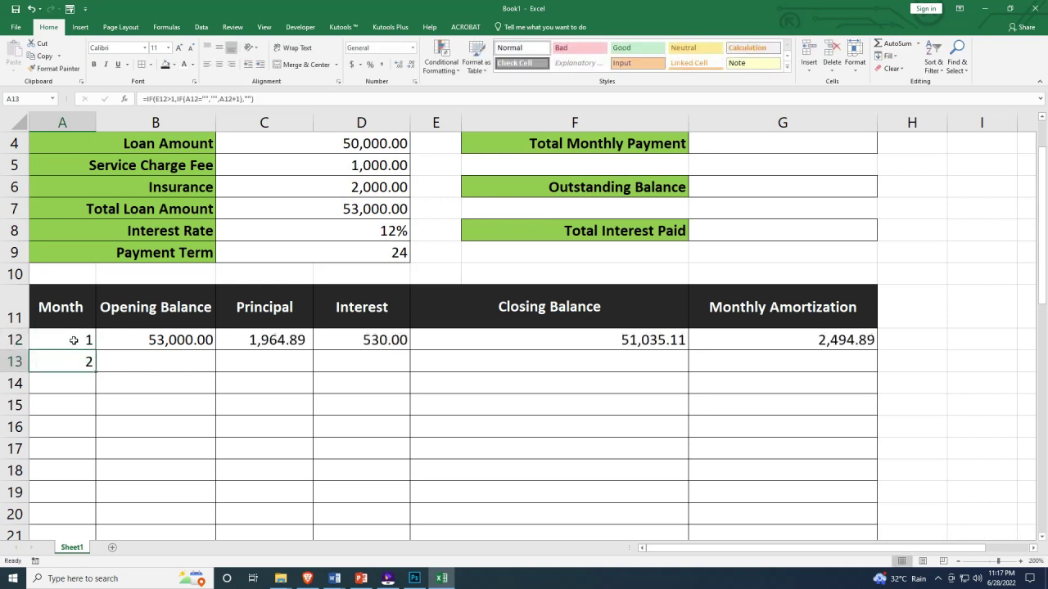
# Clear the first month number in A12 once more to check the dependent formulas
pyautogui.click(77, 375)
pyautogui.click(76, 341)
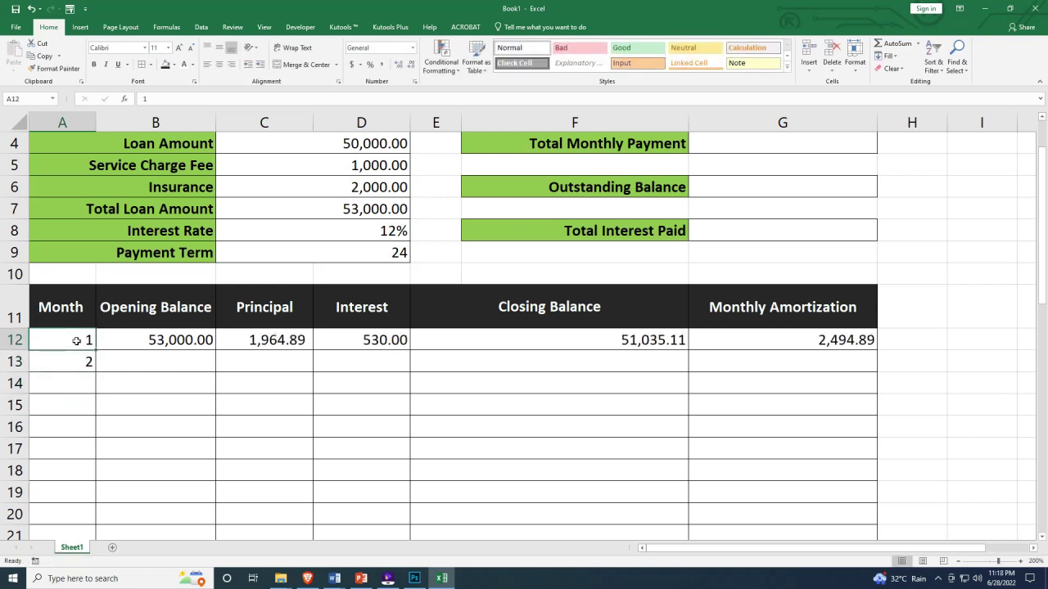
pyautogui.press('Delete')
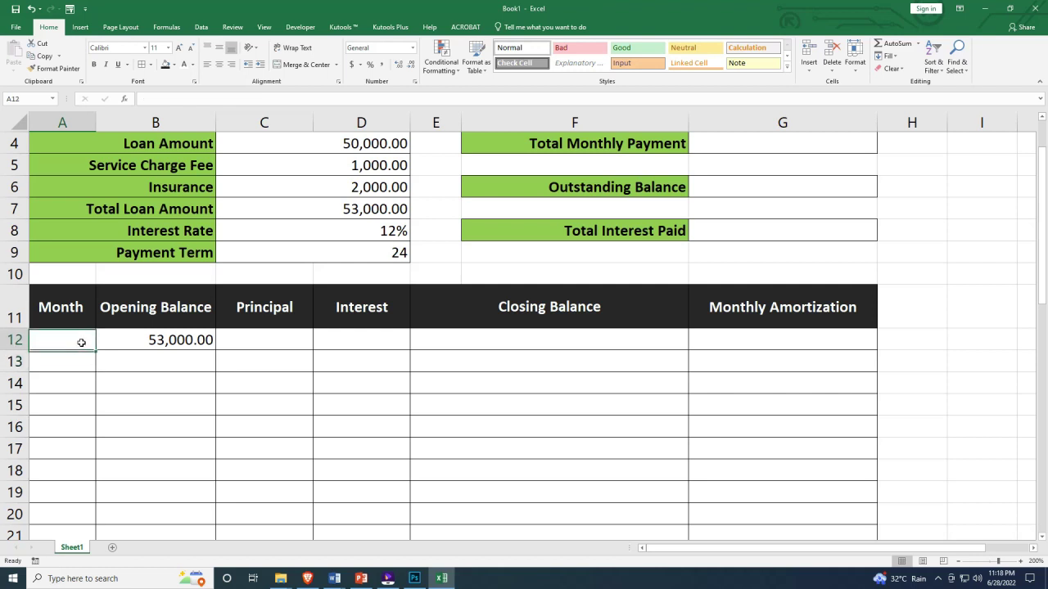
# Restore the first month number in A12 as 1
pyautogui.click(89, 363)
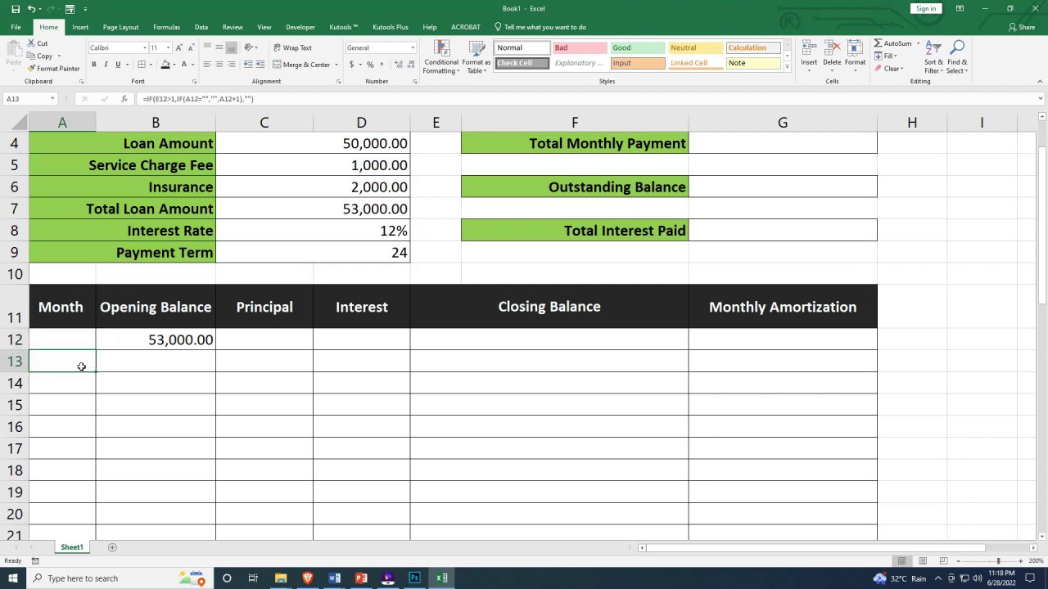
pyautogui.click(82, 343)
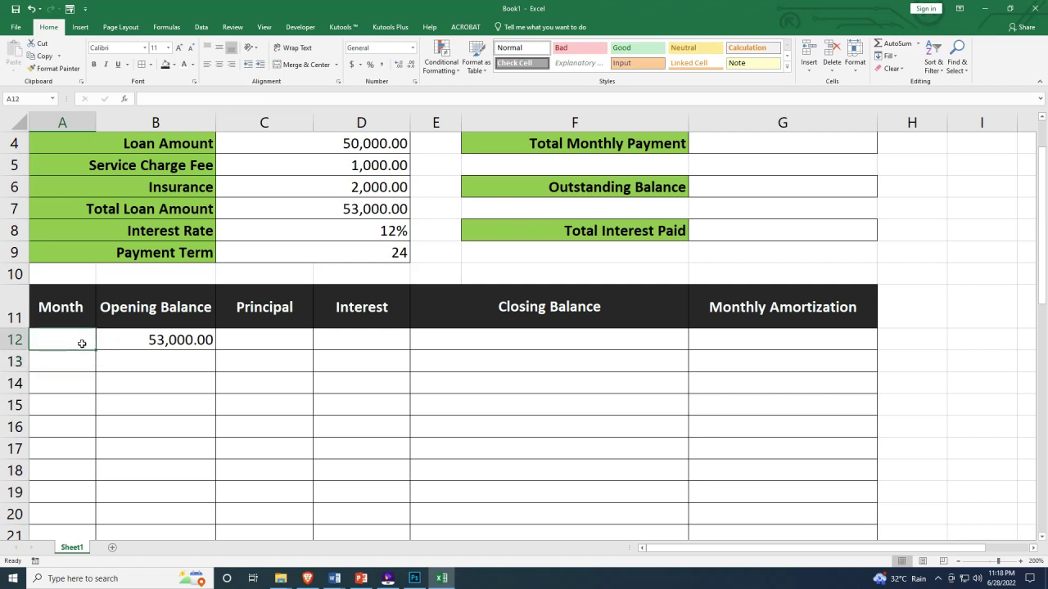
pyautogui.write('1')
pyautogui.press('Return')
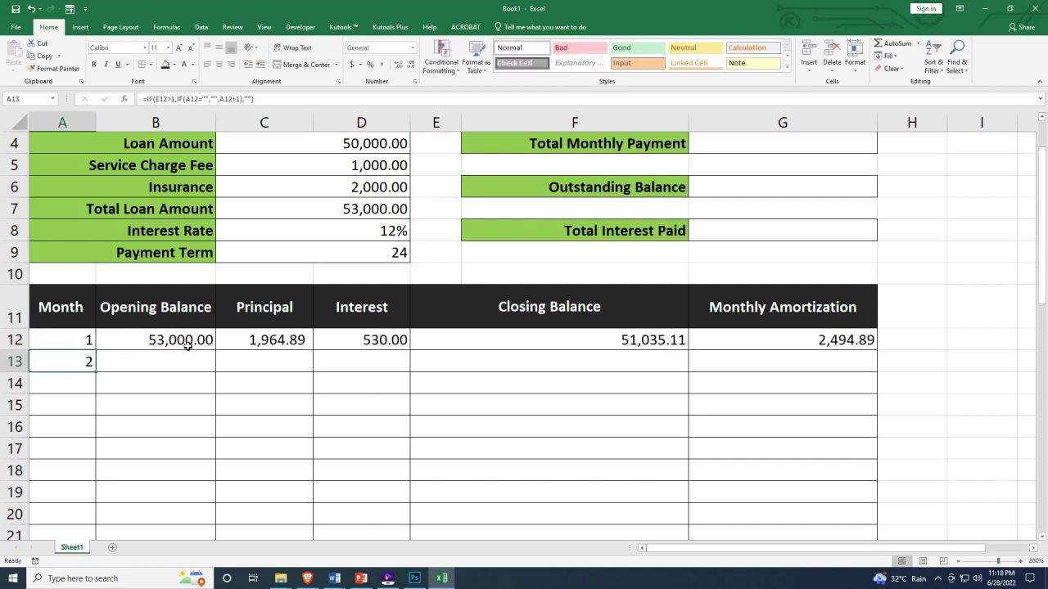
# Wrap the opening balance in B12 in an IF that returns an empty string when A12 is blank: =IF(A12="","",$C$7)
pyautogui.doubleClick(187, 346)
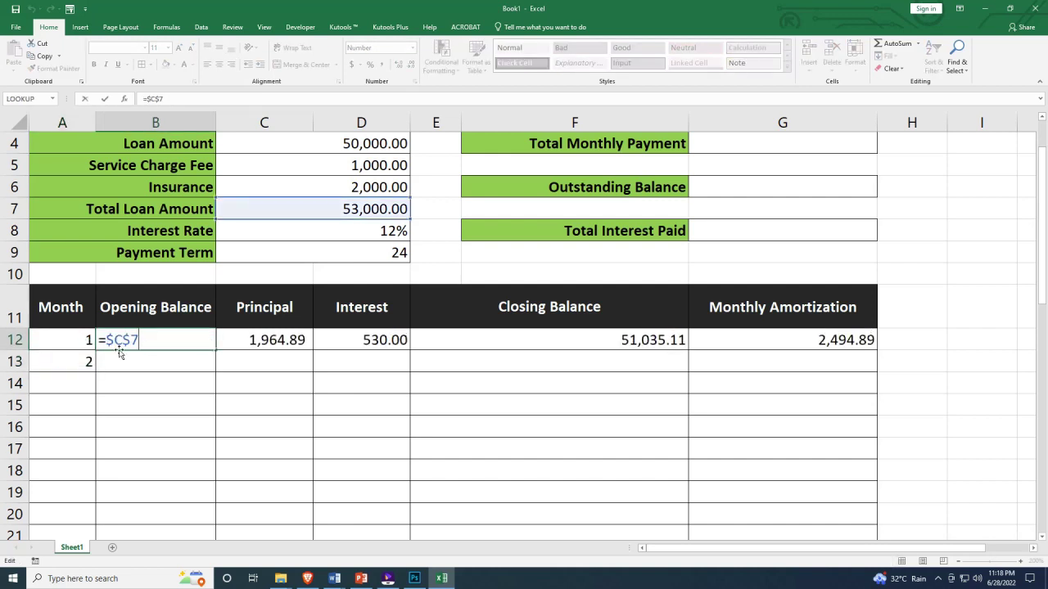
pyautogui.press('Return')
pyautogui.click(188, 333)
pyautogui.doubleClick(141, 340)
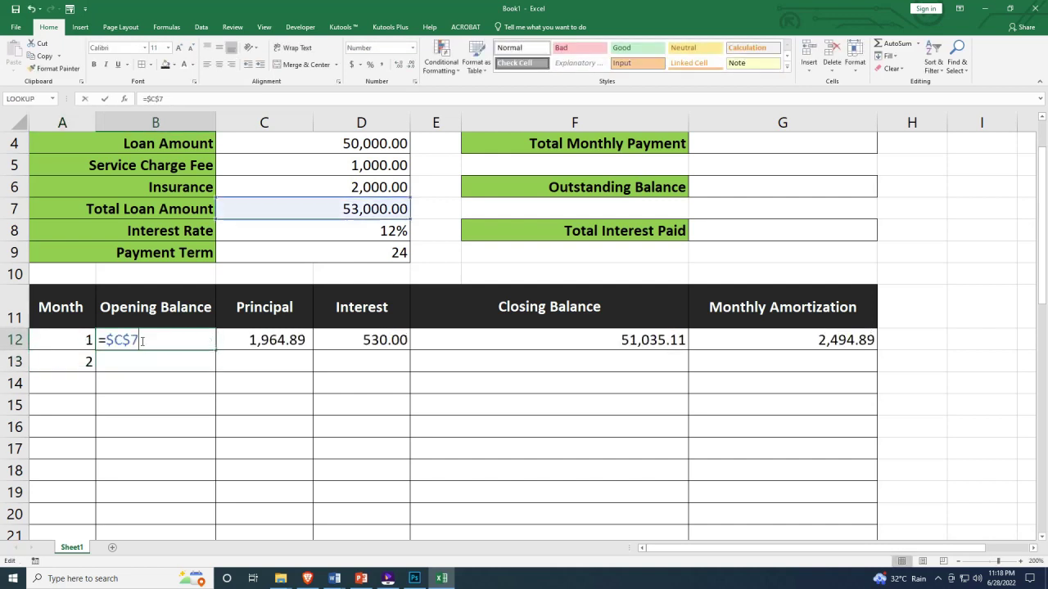
pyautogui.click(107, 340)
pyautogui.write('IF(')
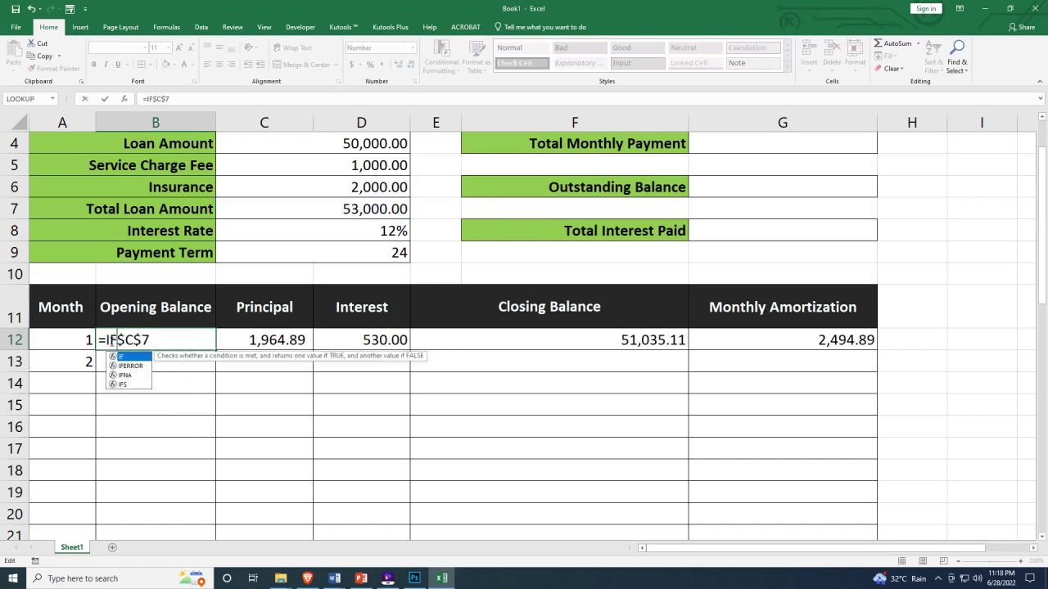
pyautogui.click(53, 340)
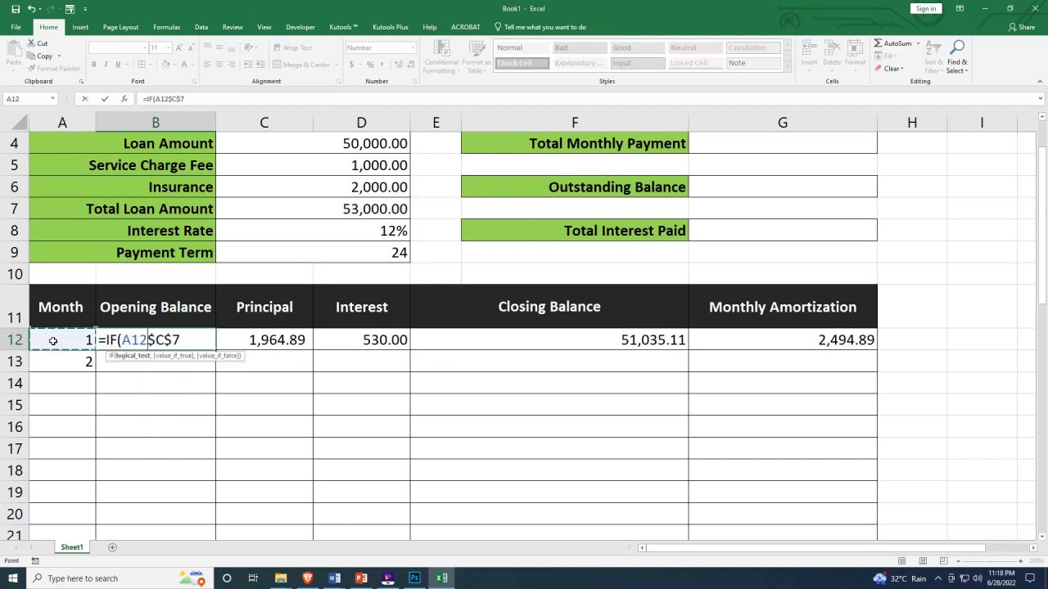
pyautogui.write('="",""')
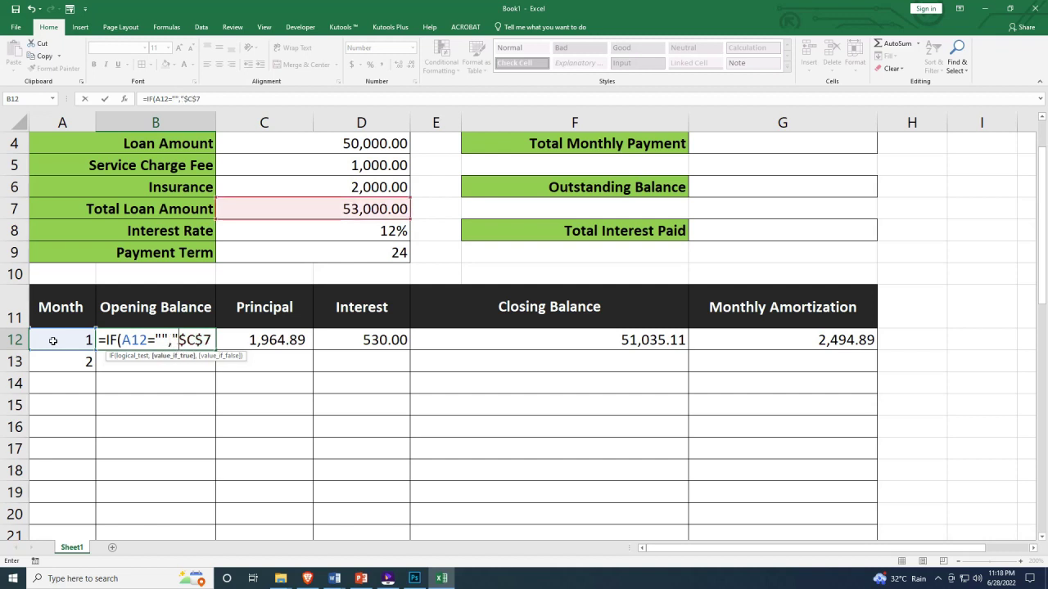
pyautogui.write(',')
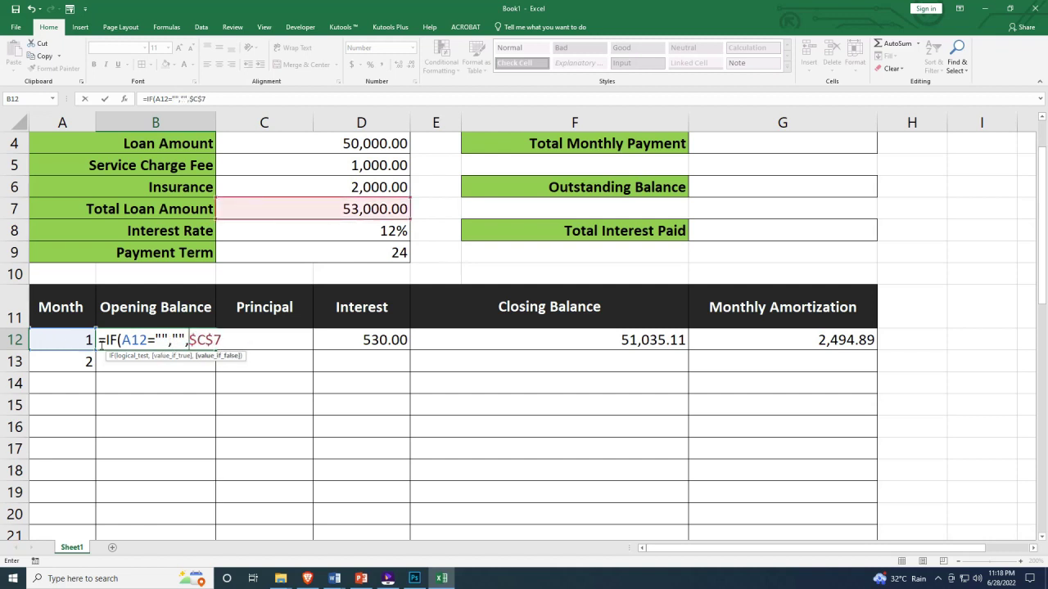
pyautogui.press('Return')
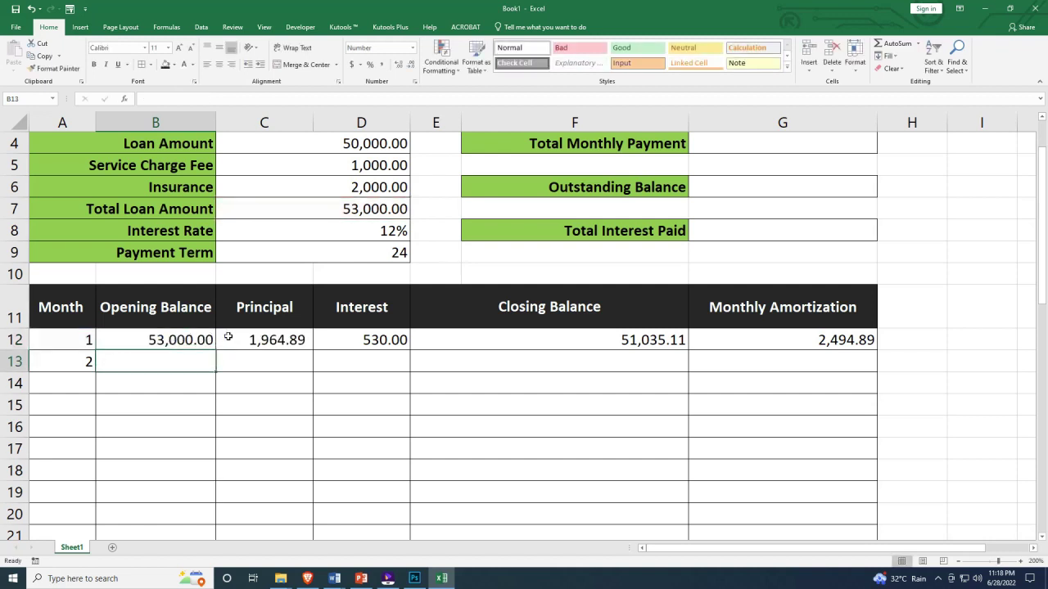
# Test the opening balance's blank handling by clearing the month number in A12, and enter 1 there again
pyautogui.click(79, 348)
pyautogui.press('Delete')
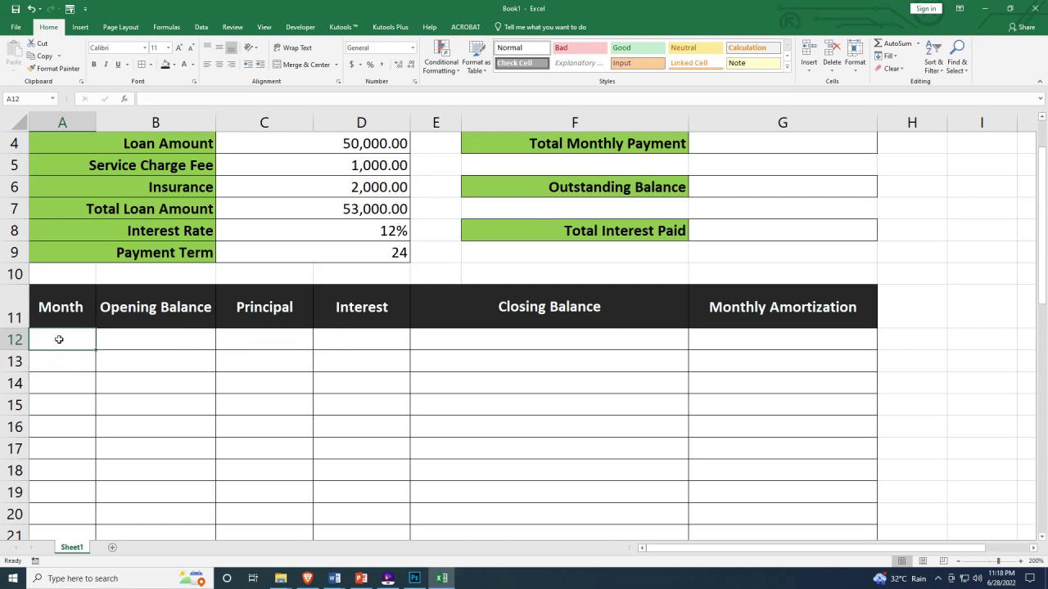
pyautogui.write('1')
pyautogui.press('Return')
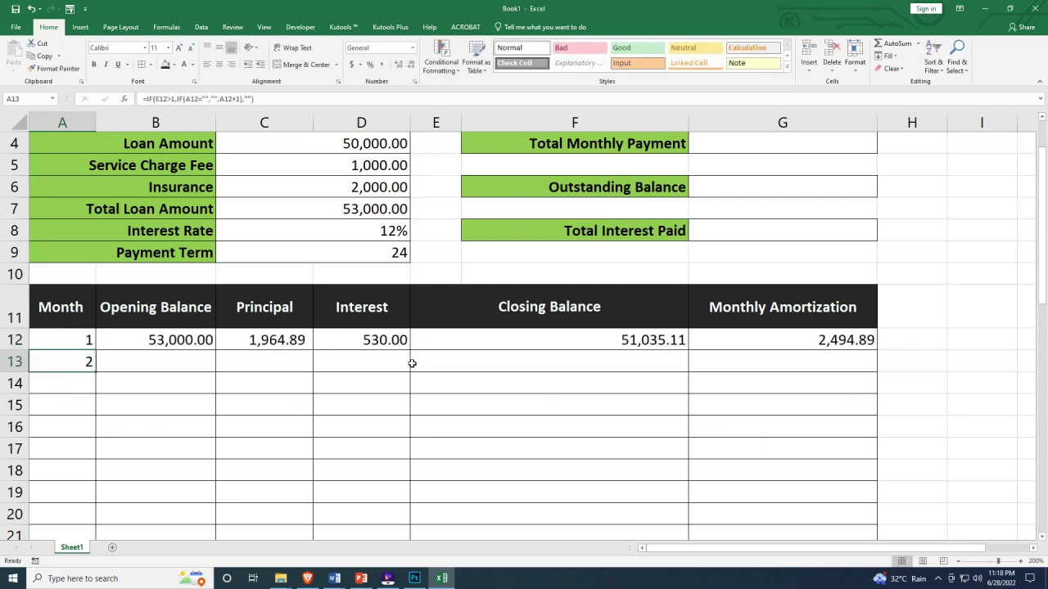
# Examine the month 1 formulas in row 12 and the matching cells of month 2 in row 13
pyautogui.click(267, 338)
pyautogui.click(346, 336)
pyautogui.click(268, 338)
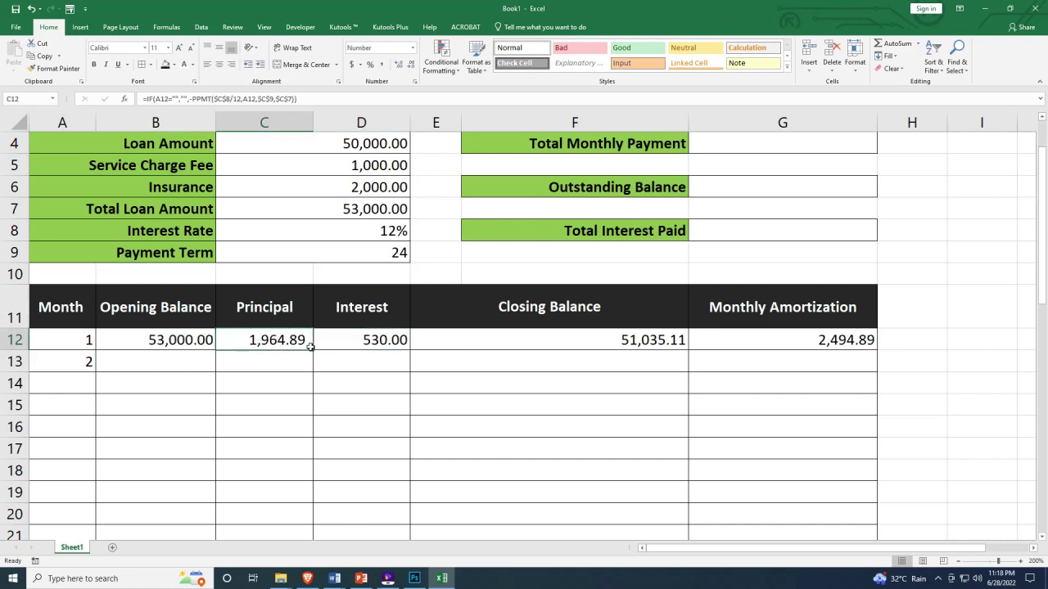
pyautogui.click(789, 333)
pyautogui.click(712, 362)
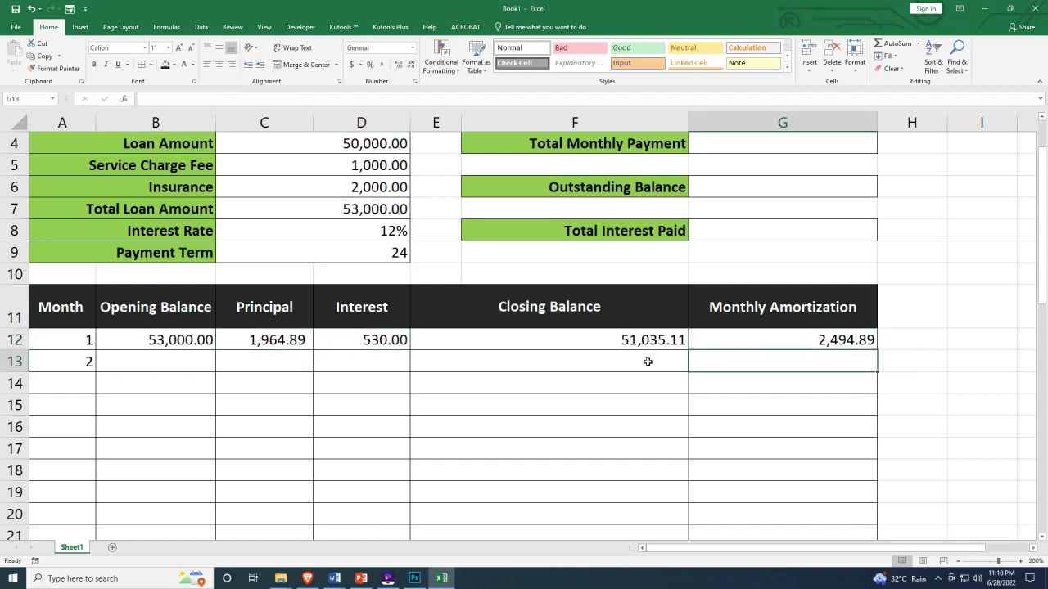
pyautogui.click(491, 362)
pyautogui.click(264, 361)
pyautogui.click(353, 361)
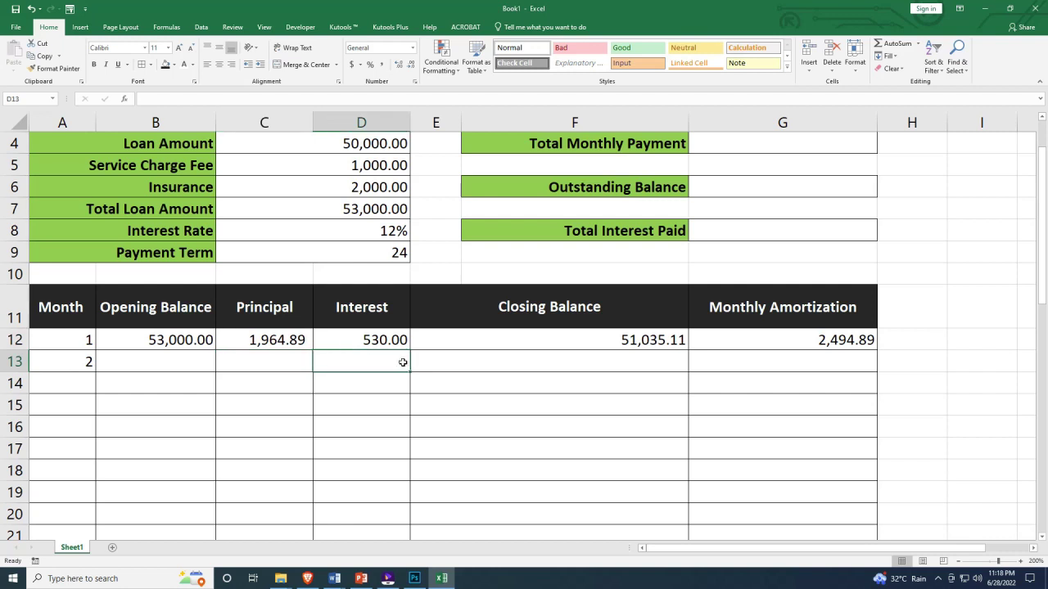
pyautogui.click(186, 365)
pyautogui.click(174, 342)
pyautogui.click(76, 340)
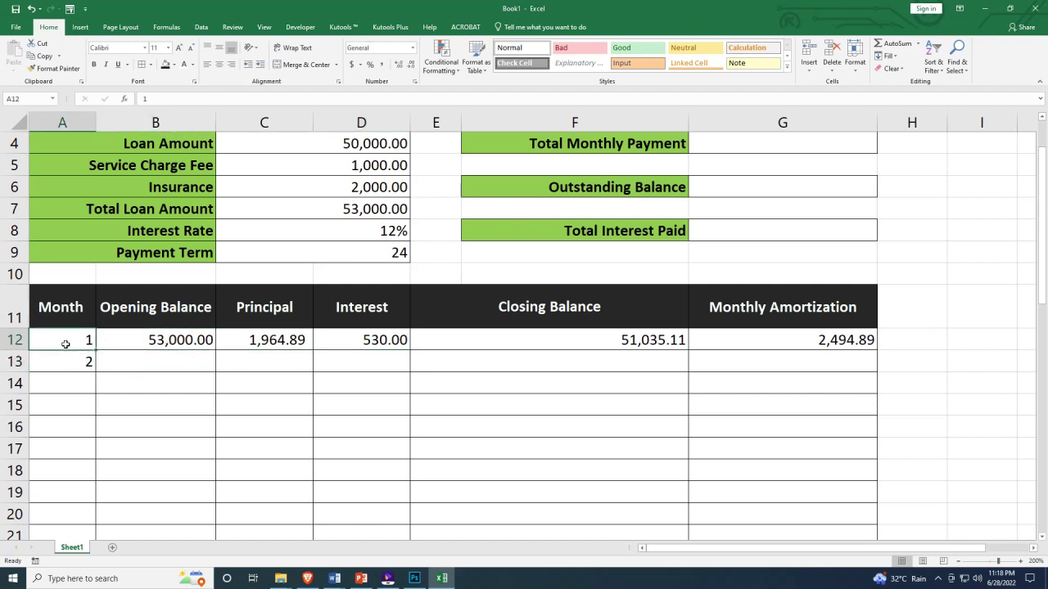
pyautogui.click(18, 339)
pyautogui.click(358, 357)
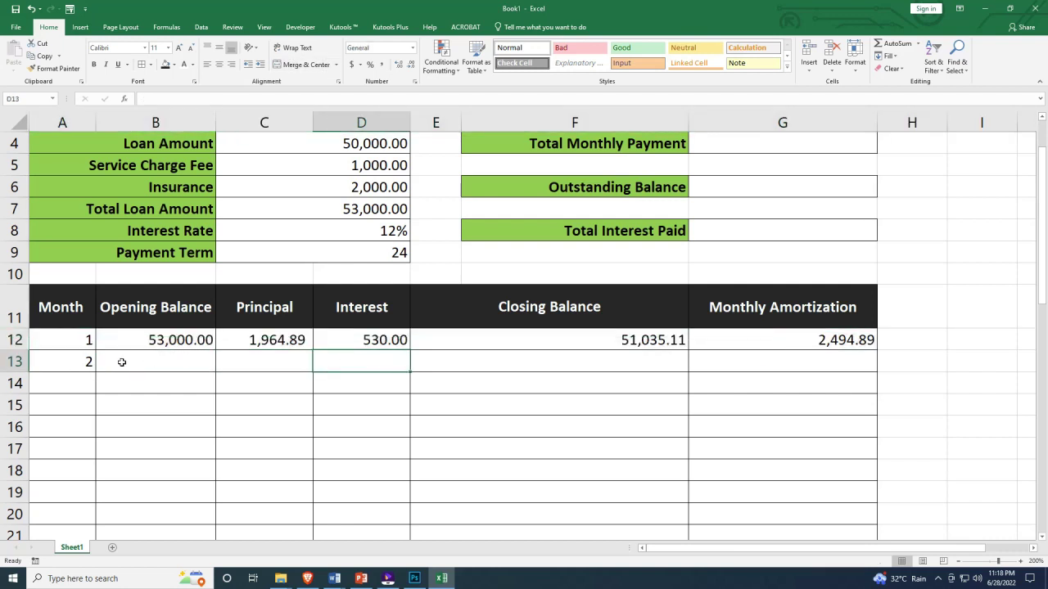
pyautogui.click(61, 361)
pyautogui.click(18, 362)
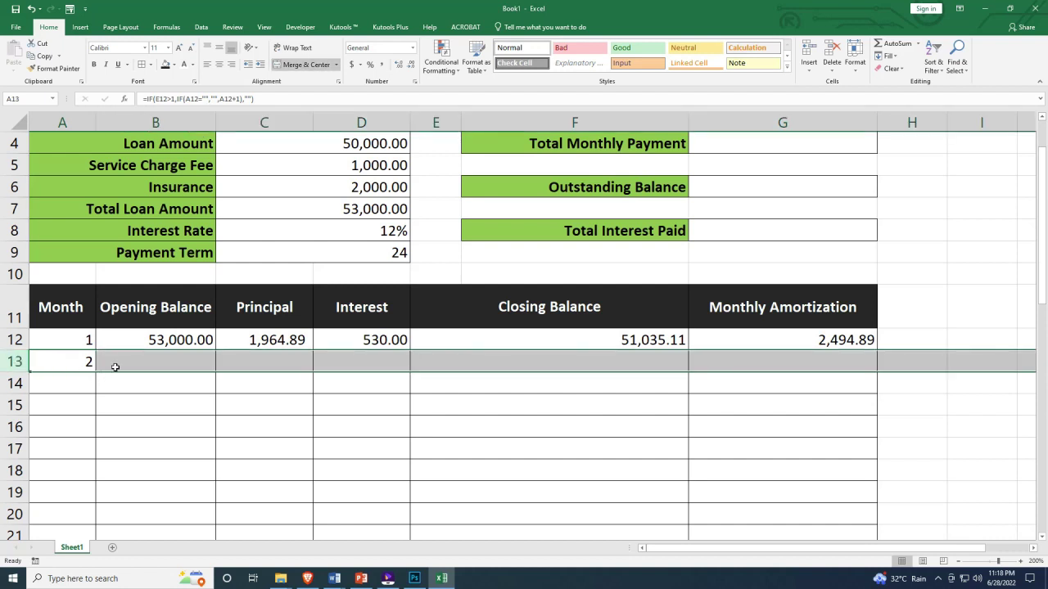
pyautogui.moveTo(112, 368); pyautogui.dragTo(88, 369)
pyautogui.click(68, 381)
pyautogui.click(655, 361)
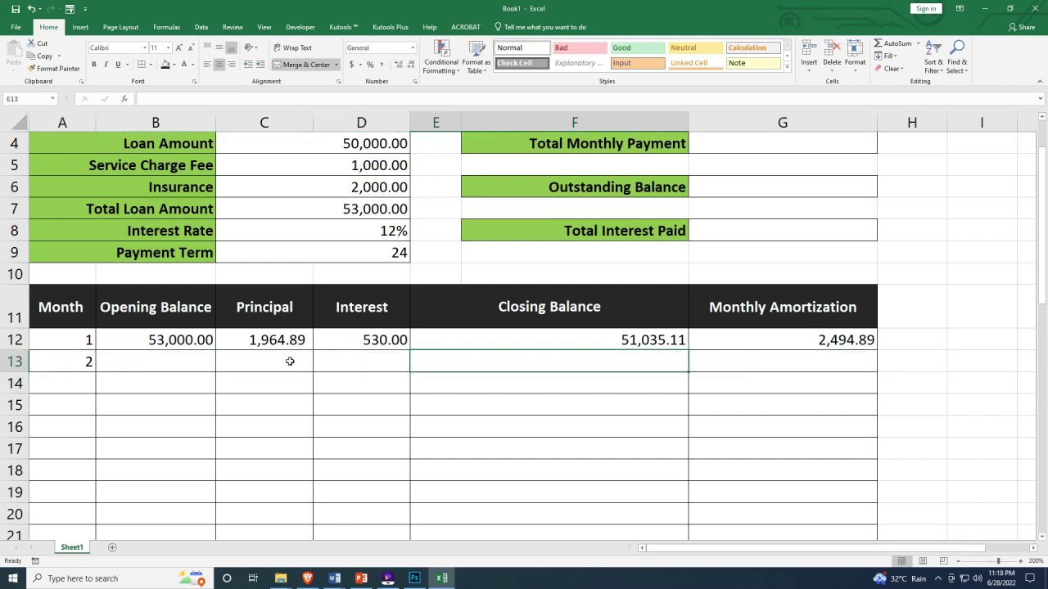
pyautogui.click(256, 347)
pyautogui.click(188, 337)
pyautogui.click(175, 367)
pyautogui.click(87, 361)
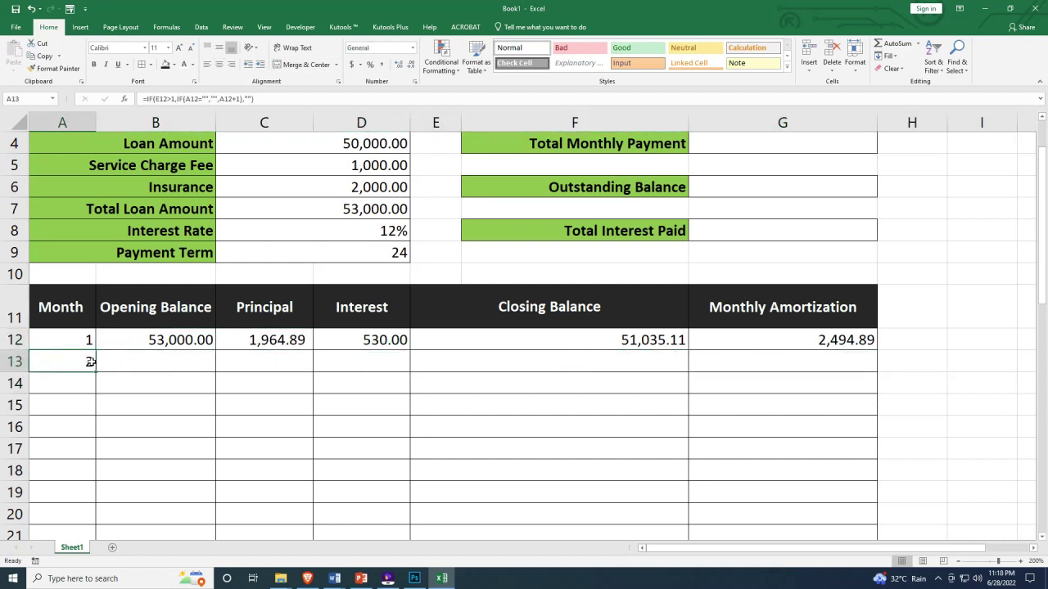
pyautogui.click(18, 362)
pyautogui.click(642, 352)
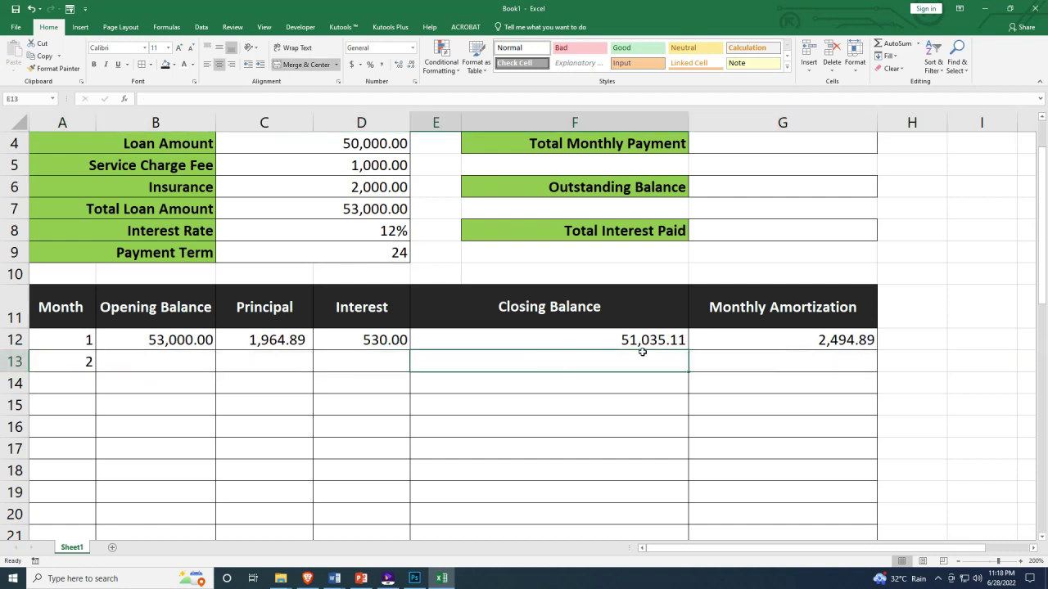
# Fill the monthly amortization, closing balance, interest, principal and opening balance formulas from row 12 down to row 13
pyautogui.click(819, 343)
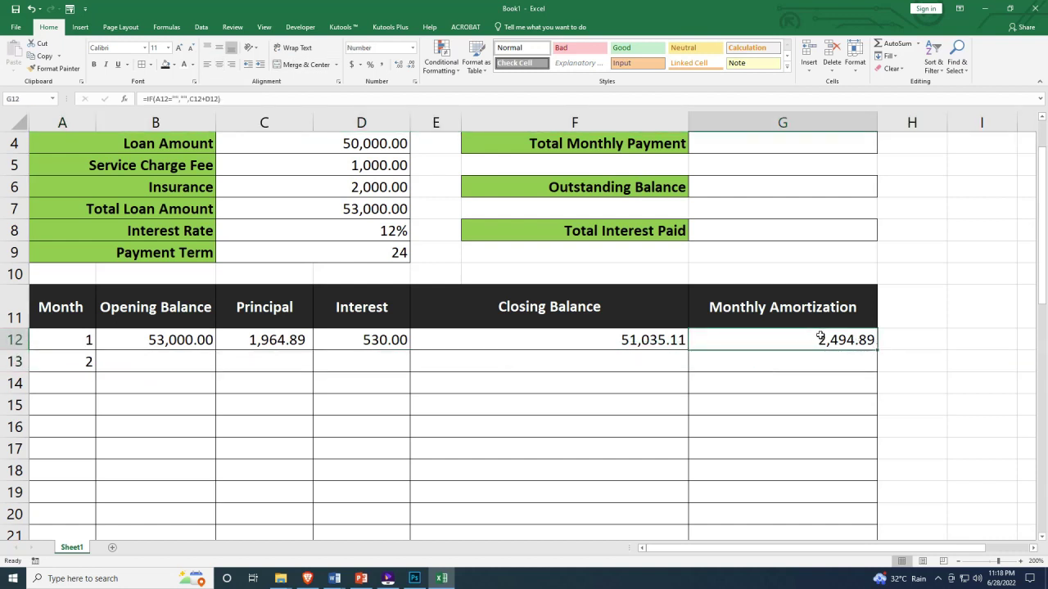
pyautogui.moveTo(880, 350); pyautogui.dragTo(880, 373)
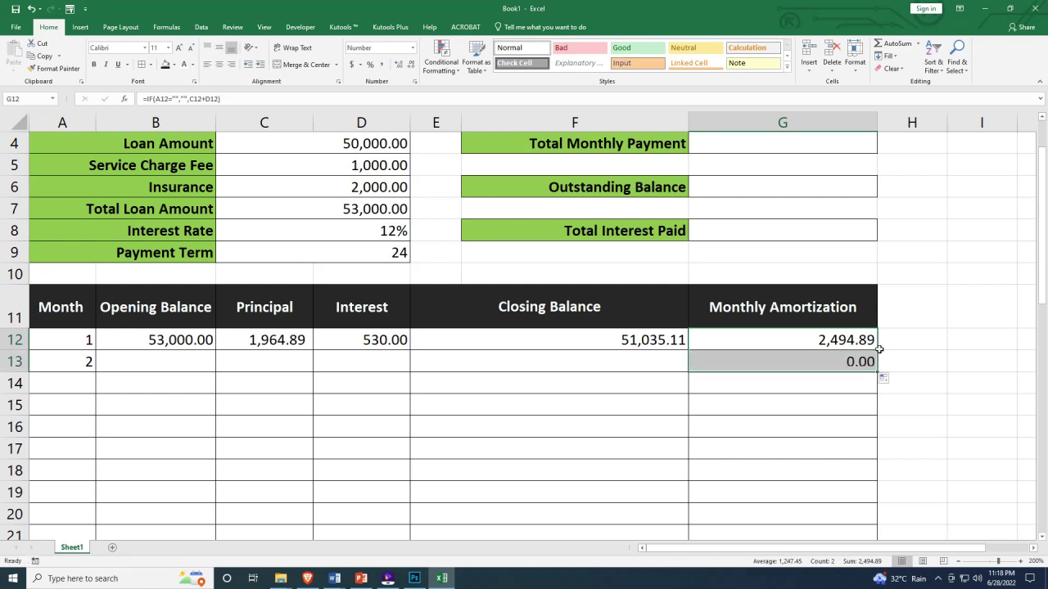
pyautogui.click(679, 342)
pyautogui.moveTo(690, 349); pyautogui.dragTo(690, 372)
pyautogui.click(400, 342)
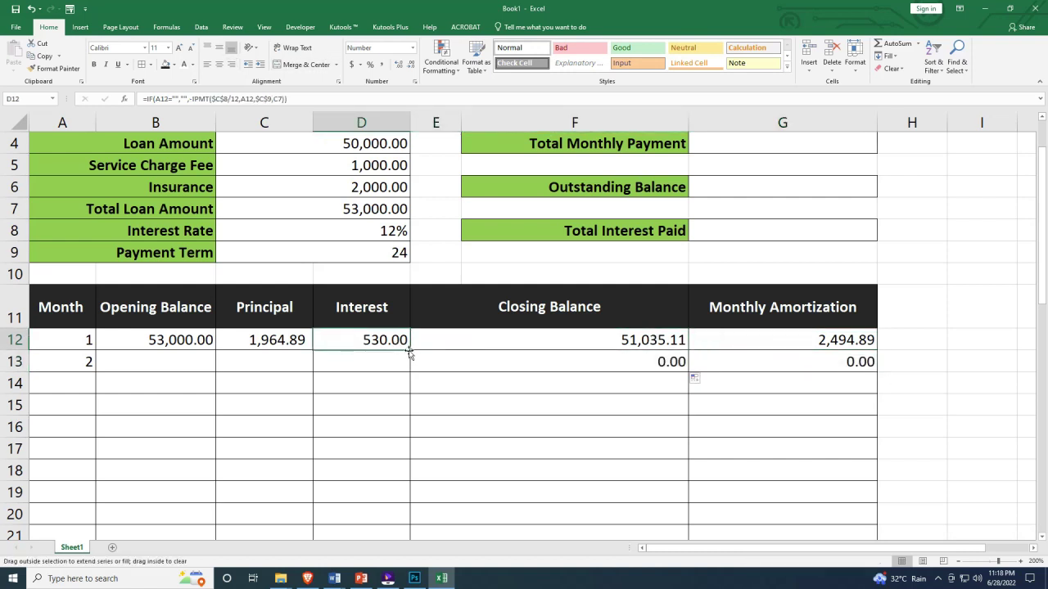
pyautogui.moveTo(408, 352); pyautogui.dragTo(407, 373)
pyautogui.click(307, 350)
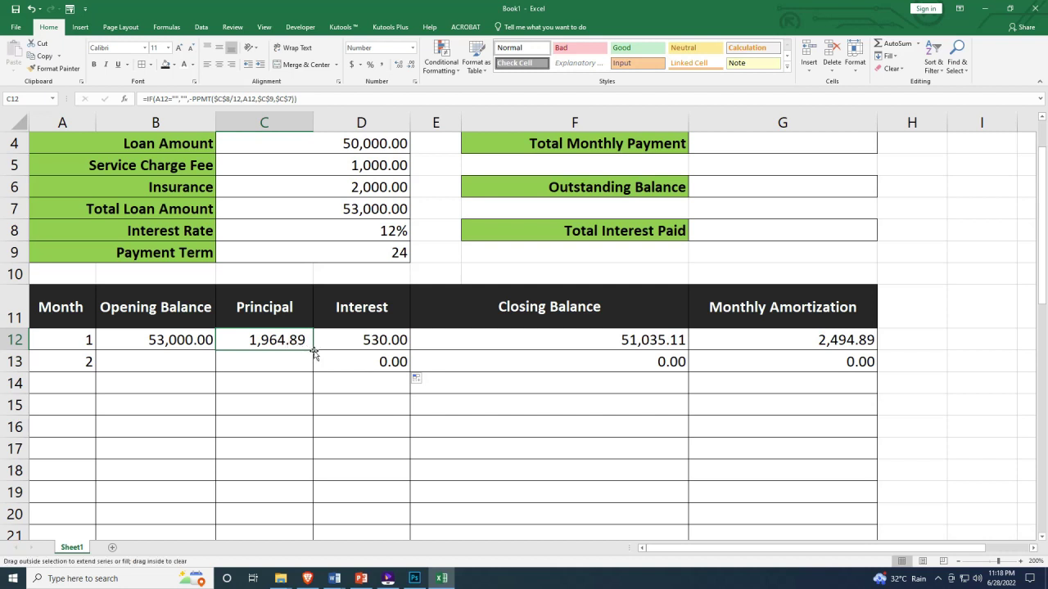
pyautogui.moveTo(315, 351); pyautogui.dragTo(315, 373)
pyautogui.click(209, 342)
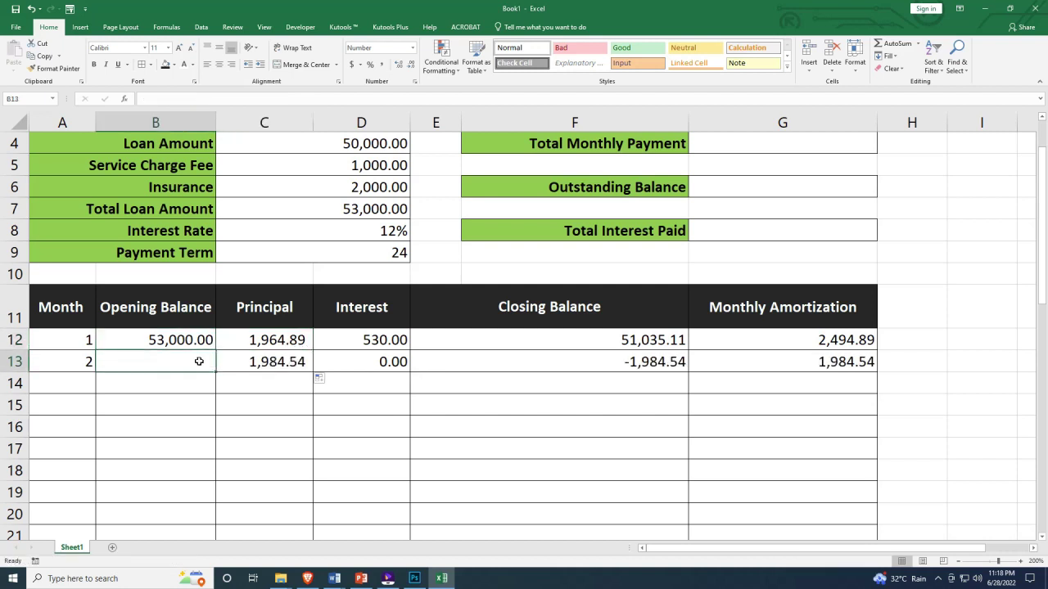
pyautogui.moveTo(216, 350); pyautogui.dragTo(218, 354)
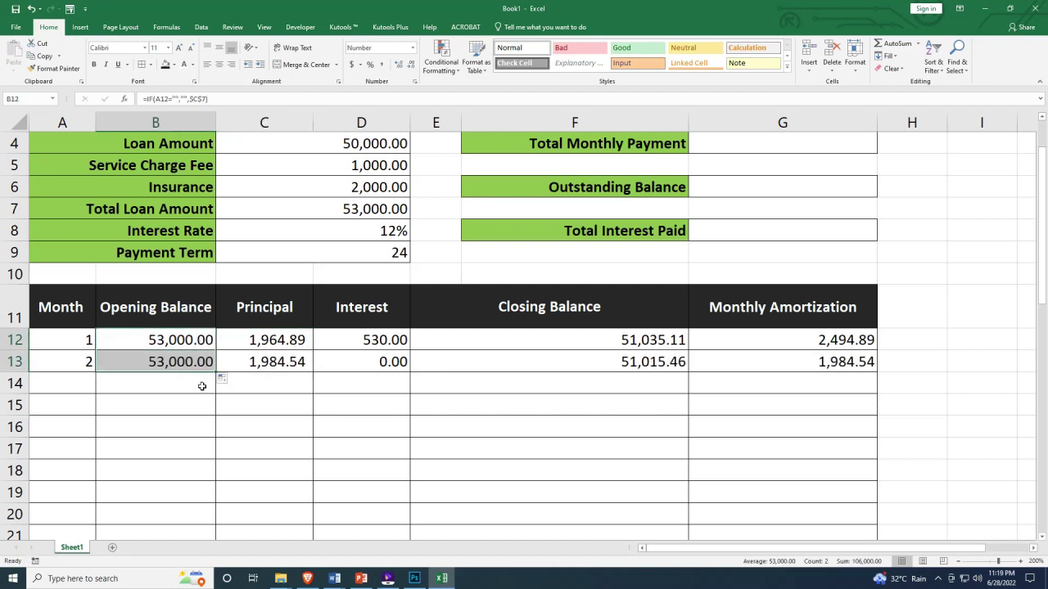
# Compare the month 2 opening balance in B13 with the month 1 opening and closing balances, and check the other row 13 formulas
pyautogui.click(205, 387)
pyautogui.click(177, 363)
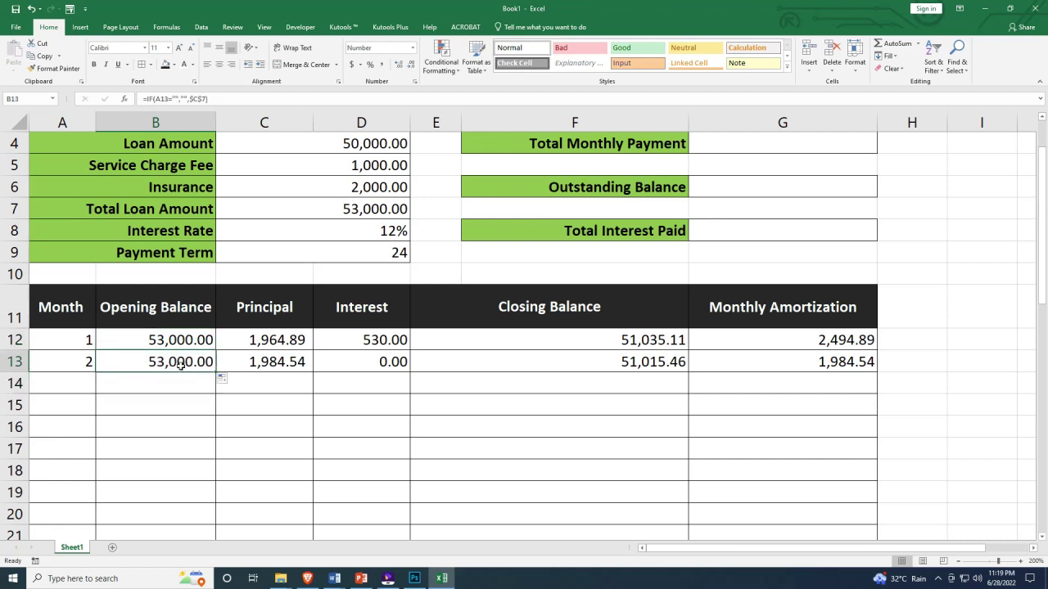
pyautogui.click(650, 344)
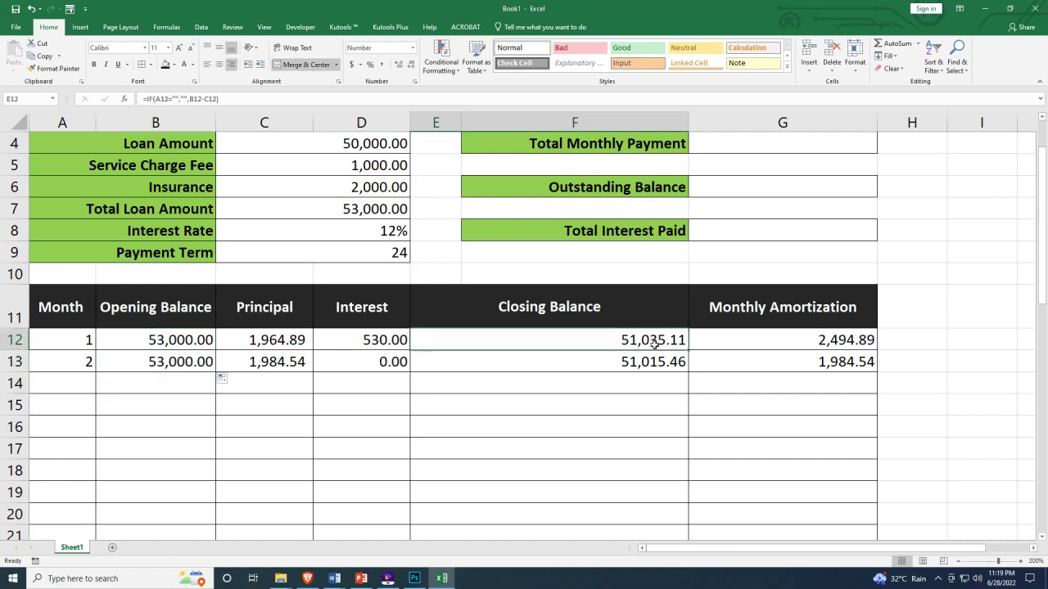
pyautogui.click(182, 363)
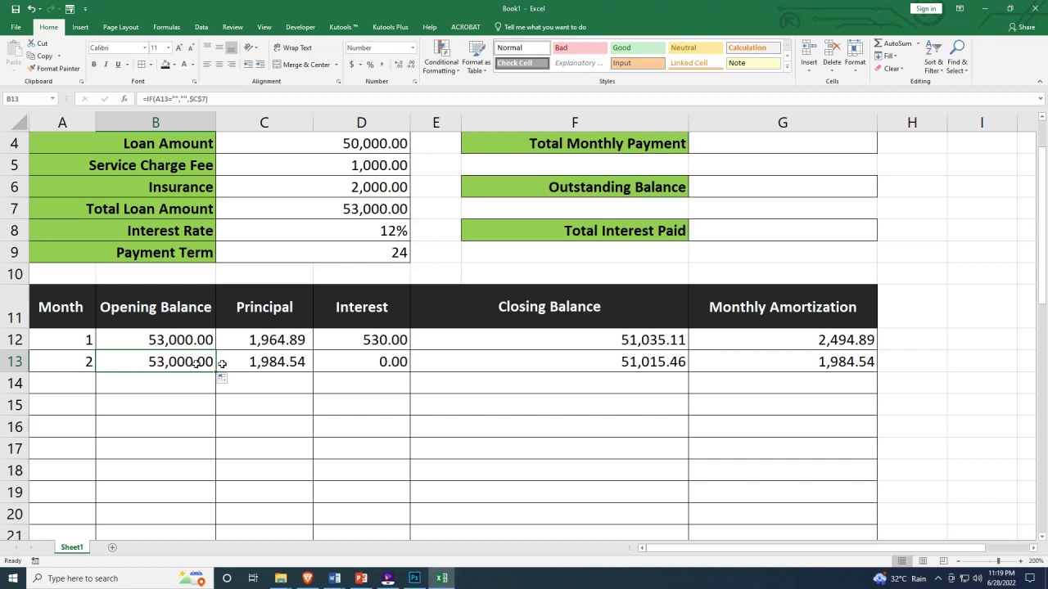
pyautogui.click(531, 345)
pyautogui.click(156, 365)
pyautogui.click(270, 361)
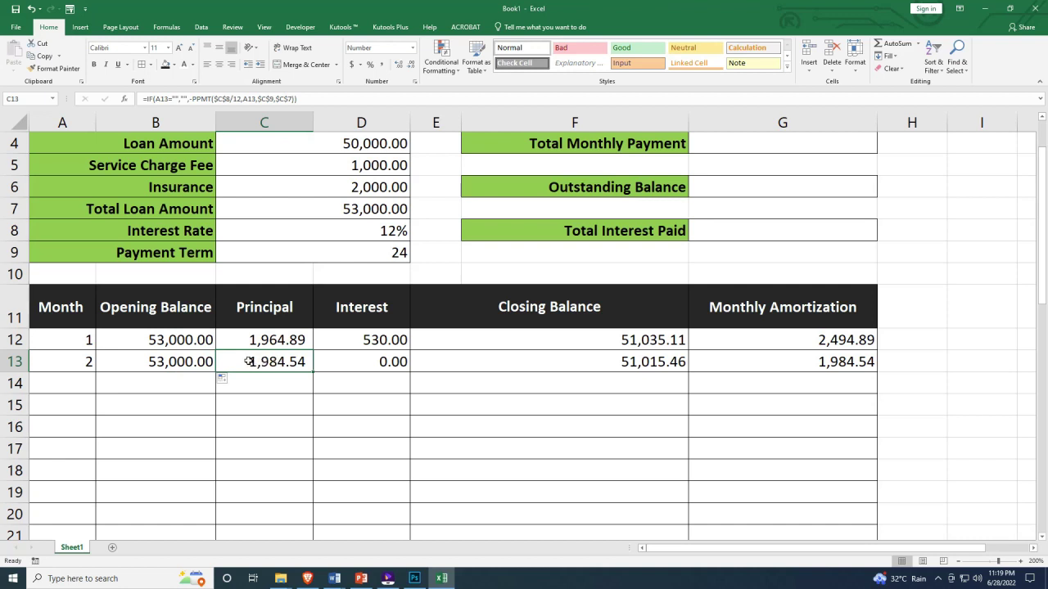
pyautogui.moveTo(248, 361); pyautogui.dragTo(782, 362)
pyautogui.click(164, 361)
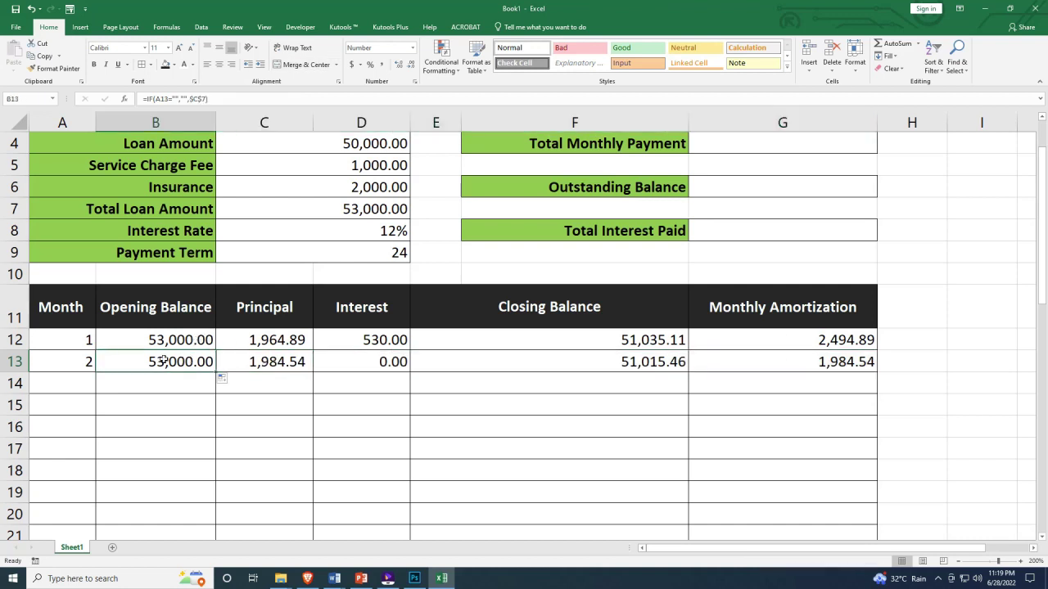
pyautogui.click(179, 338)
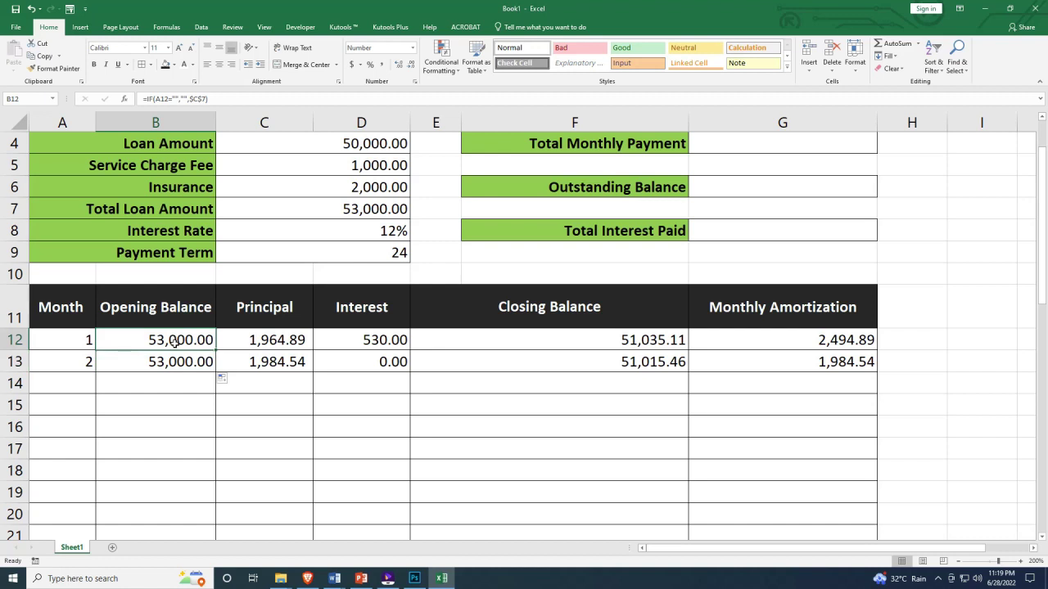
pyautogui.click(168, 360)
pyautogui.click(172, 342)
pyautogui.click(162, 361)
pyautogui.click(168, 342)
pyautogui.click(162, 365)
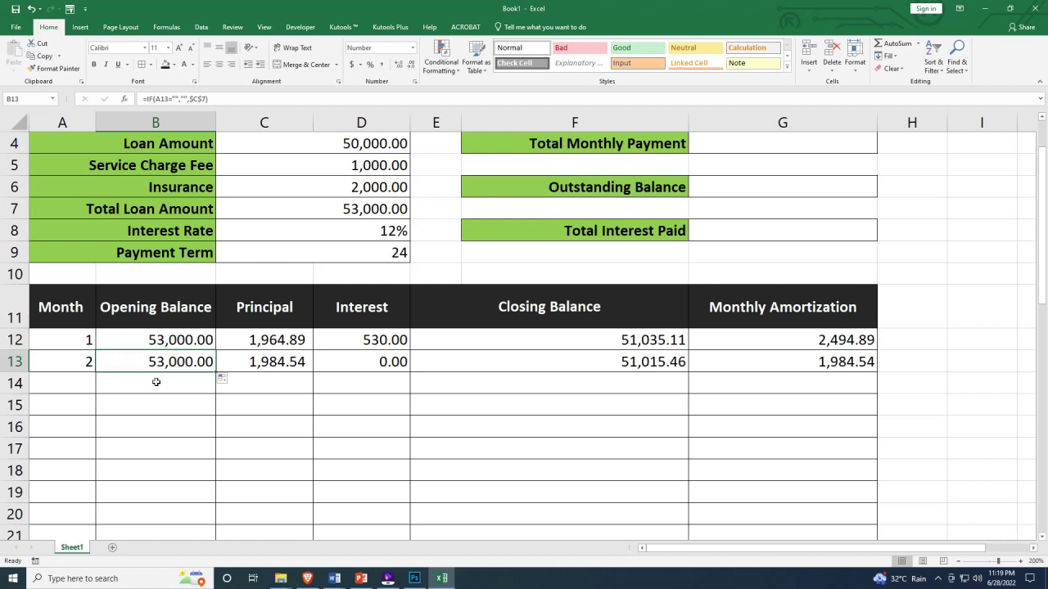
# Replace the month 2 opening balance in B13 with =IF(A13="","",E12), taking the month 1 closing balance
pyautogui.click(155, 382)
pyautogui.click(142, 361)
pyautogui.write('=')
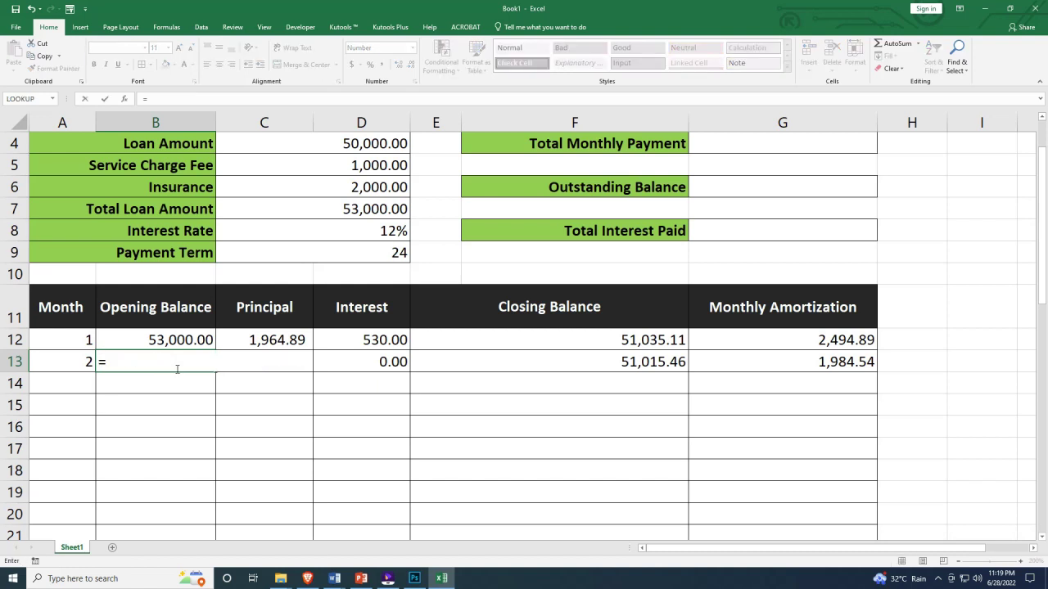
pyautogui.write('IF')
pyautogui.click(54, 368)
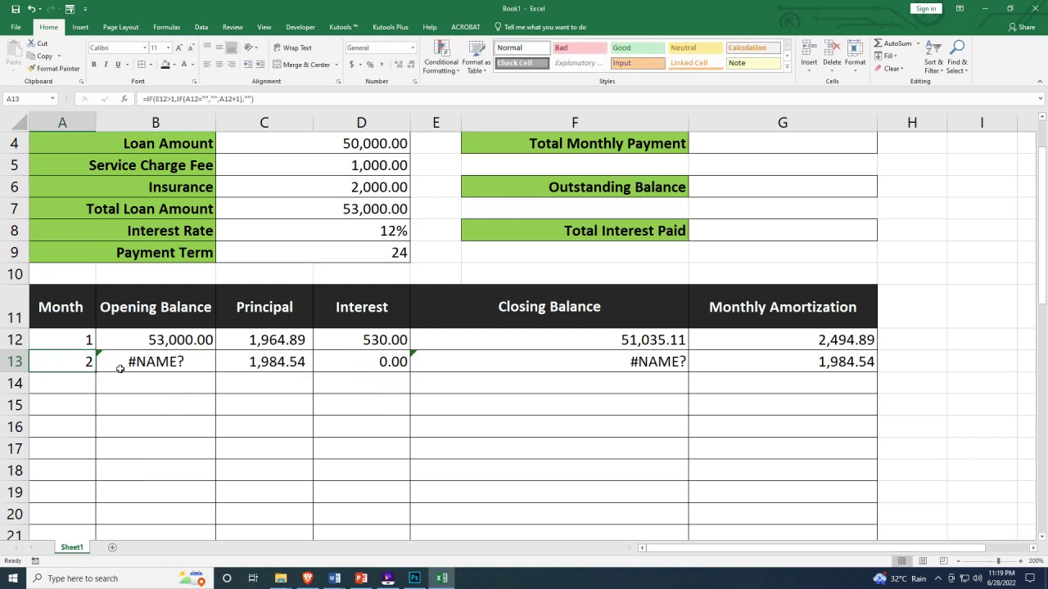
pyautogui.click(115, 363)
pyautogui.doubleClick(150, 361)
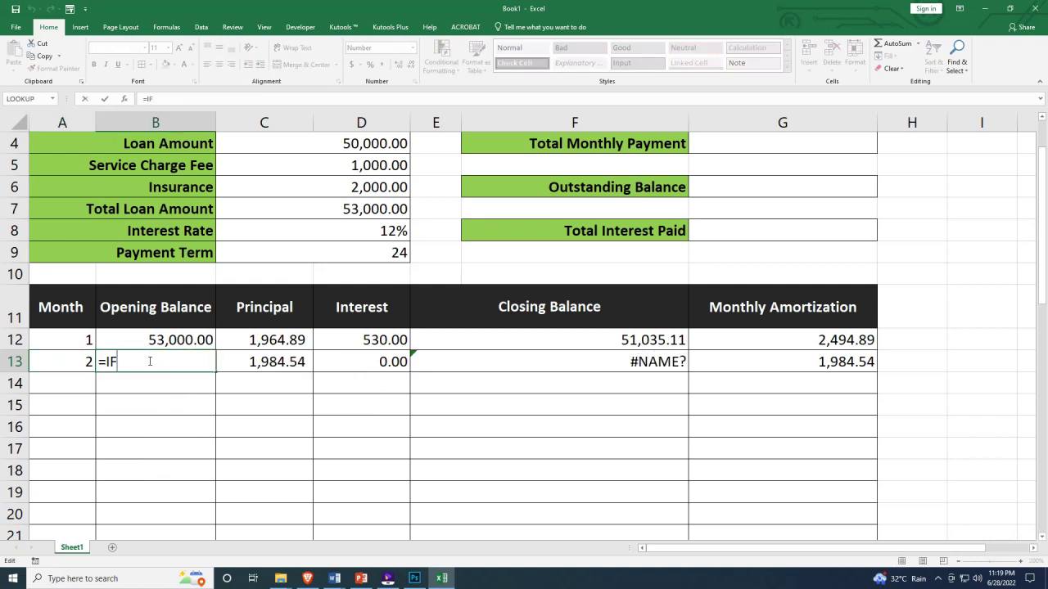
pyautogui.press('BackSpace')
pyautogui.write('F(')
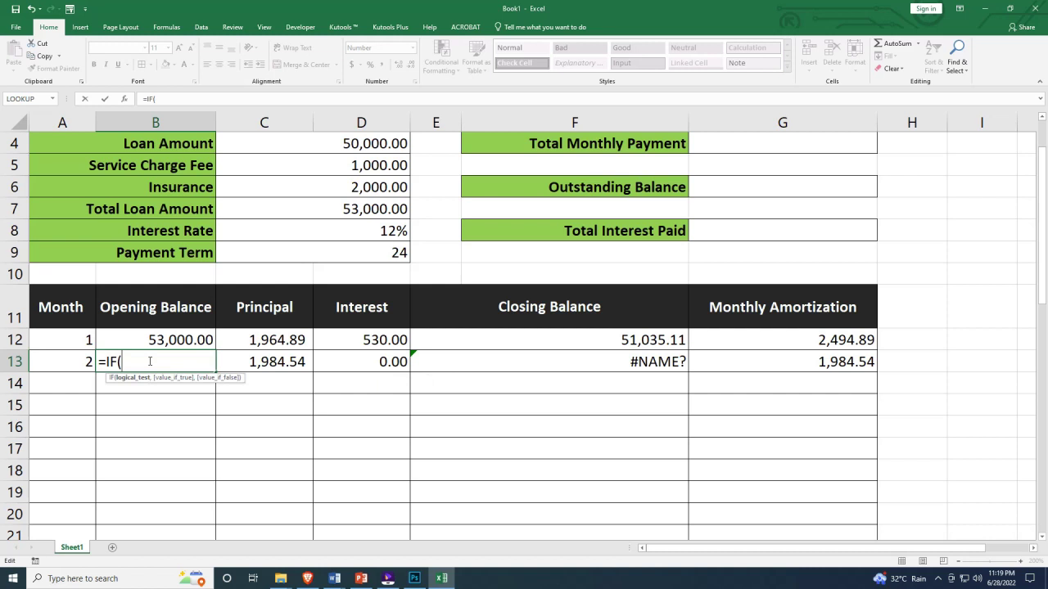
pyautogui.click(72, 362)
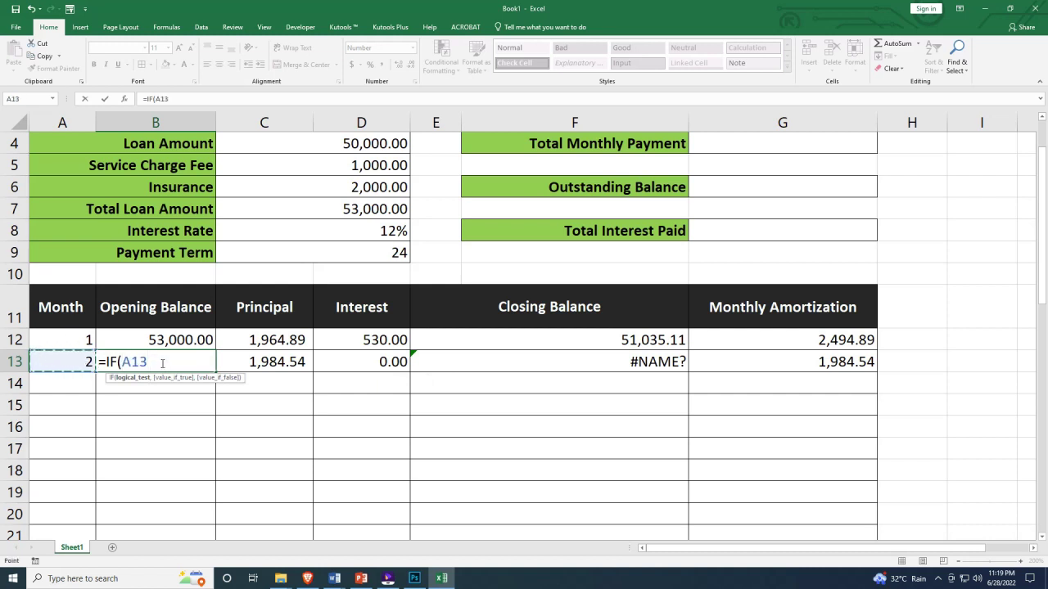
pyautogui.write('="","')
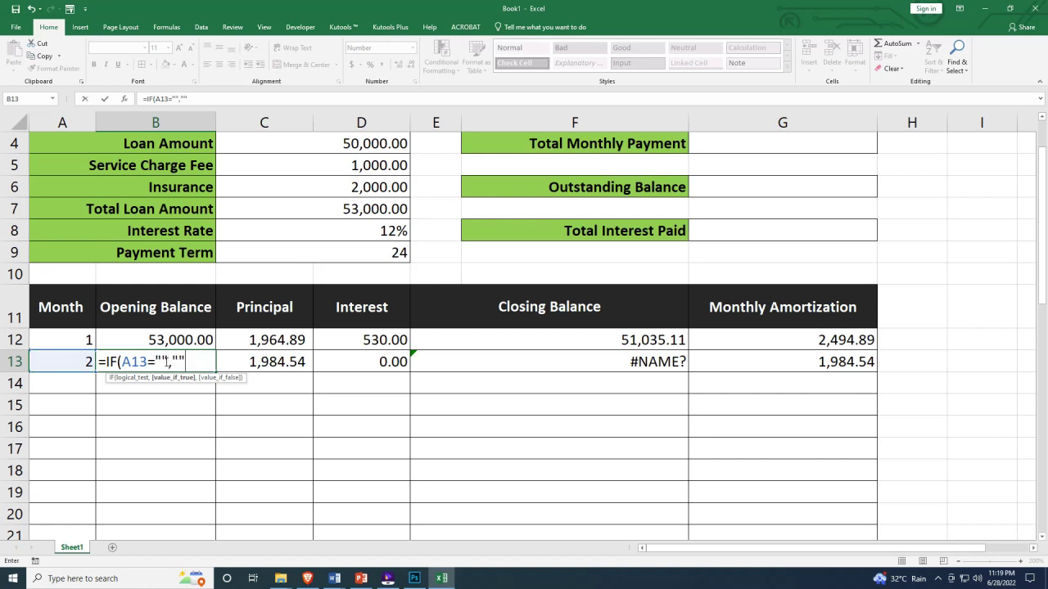
pyautogui.write('",')
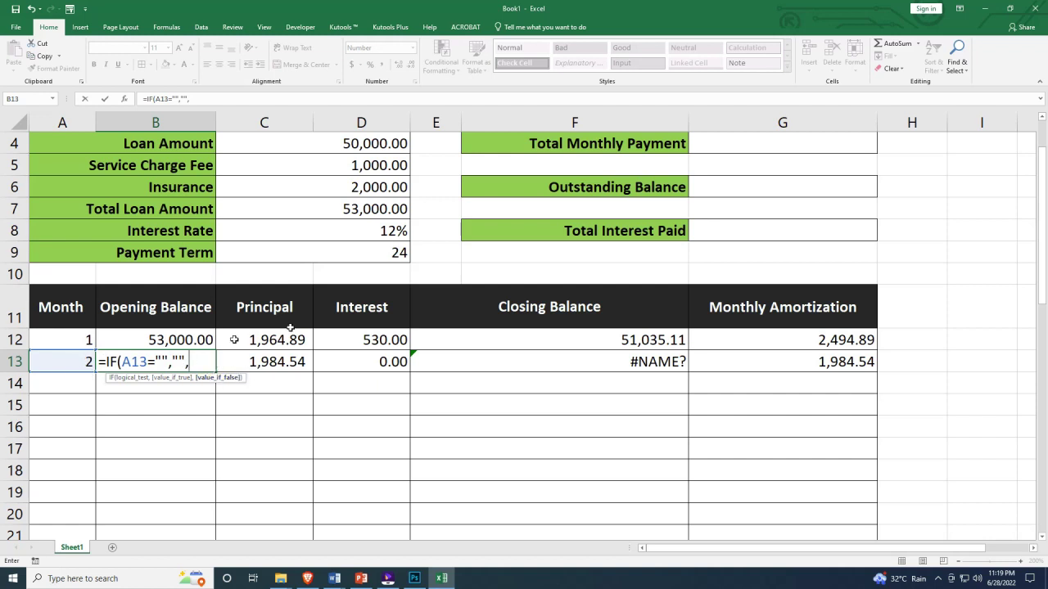
pyautogui.click(568, 338)
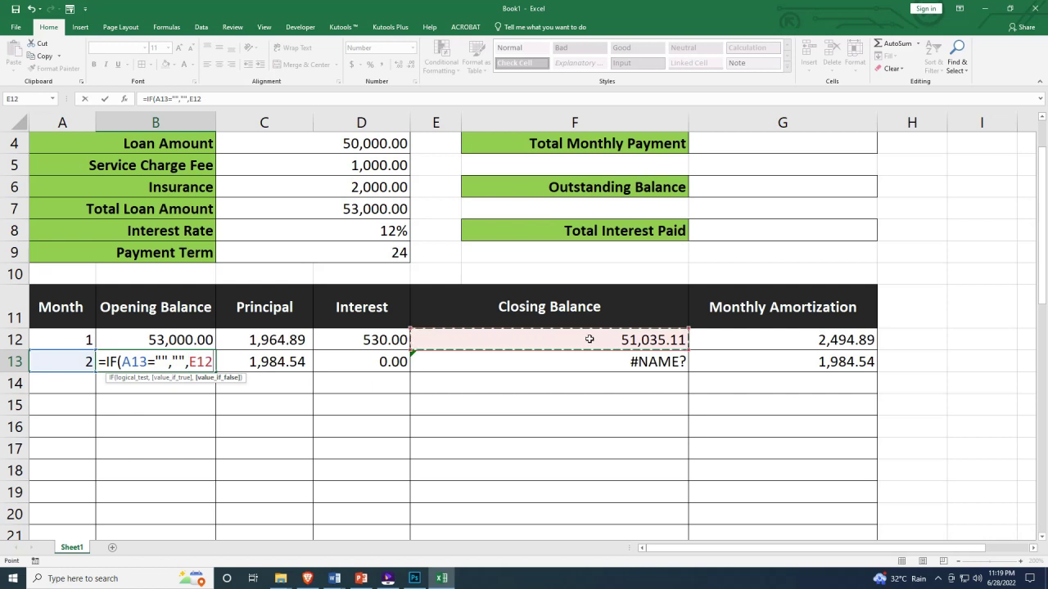
pyautogui.press('Return')
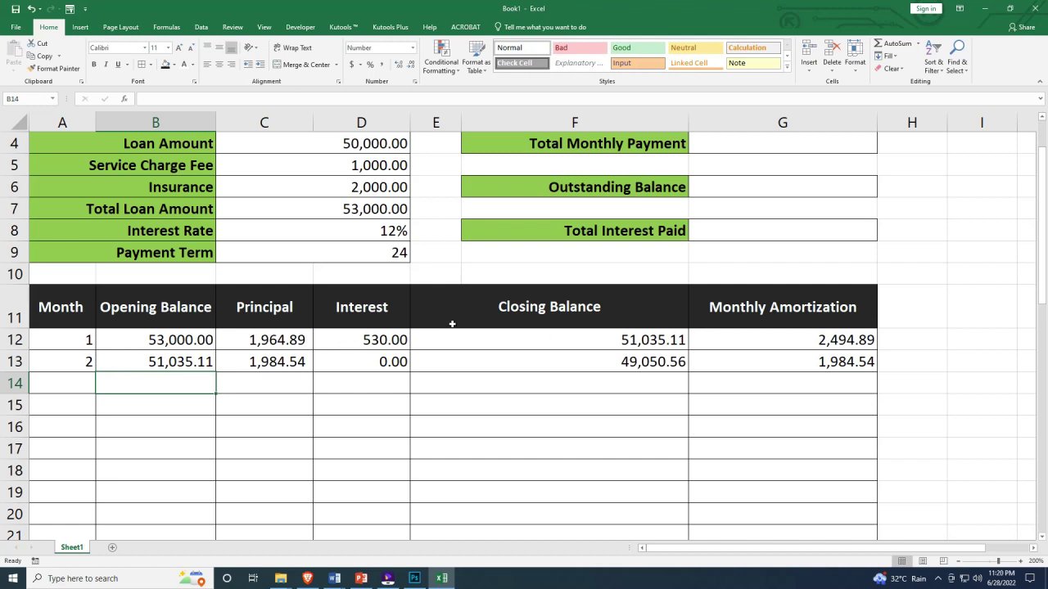
# Check the month 2 principal and interest formulas, and refill interest and monthly amortization from row 12 to row 13
pyautogui.click(189, 361)
pyautogui.click(248, 358)
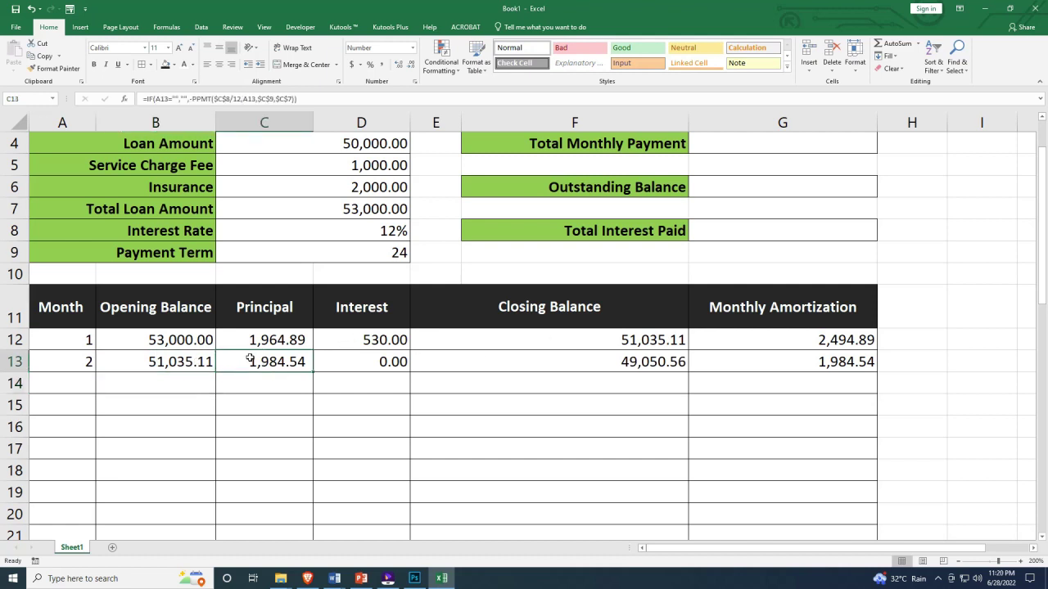
pyautogui.click(381, 367)
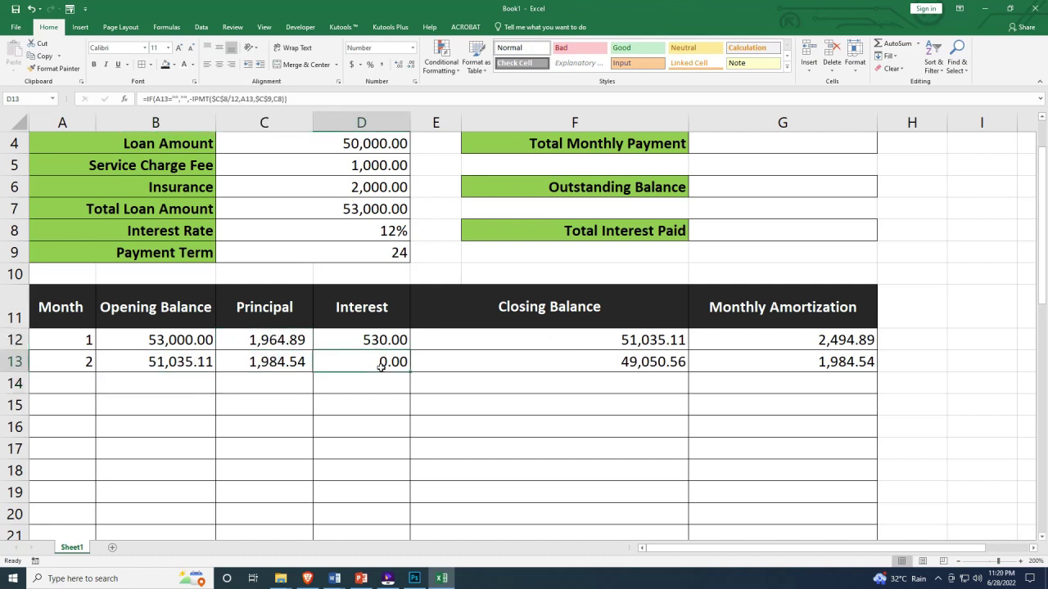
pyautogui.click(378, 342)
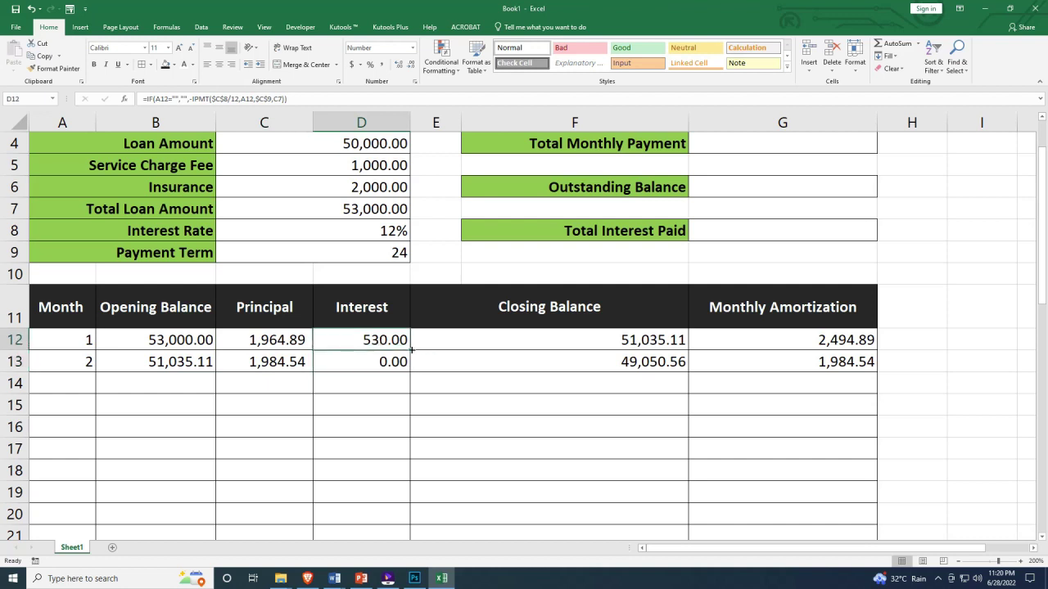
pyautogui.click(589, 352)
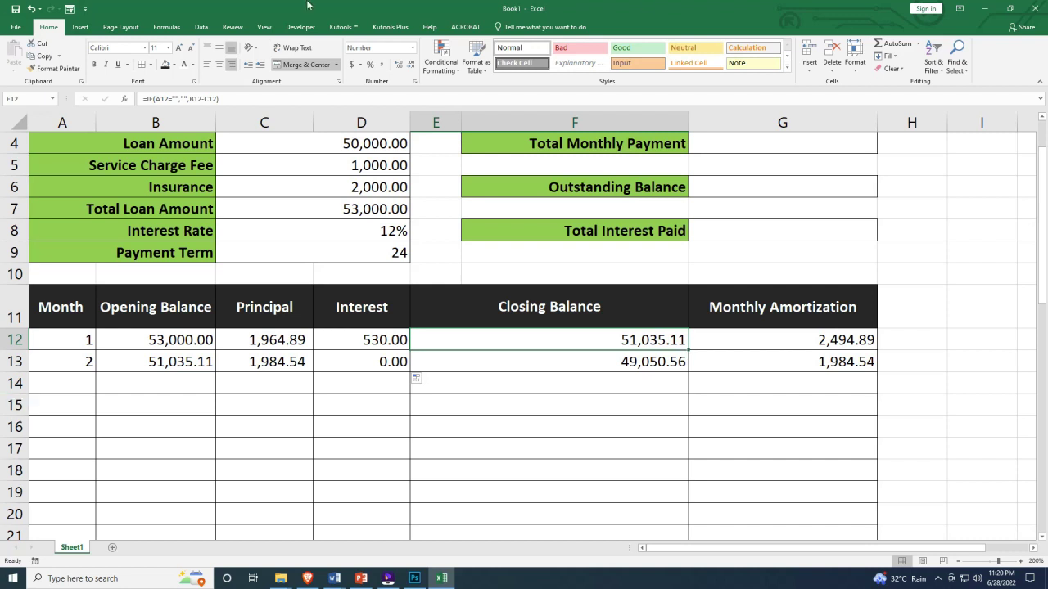
pyautogui.click(829, 344)
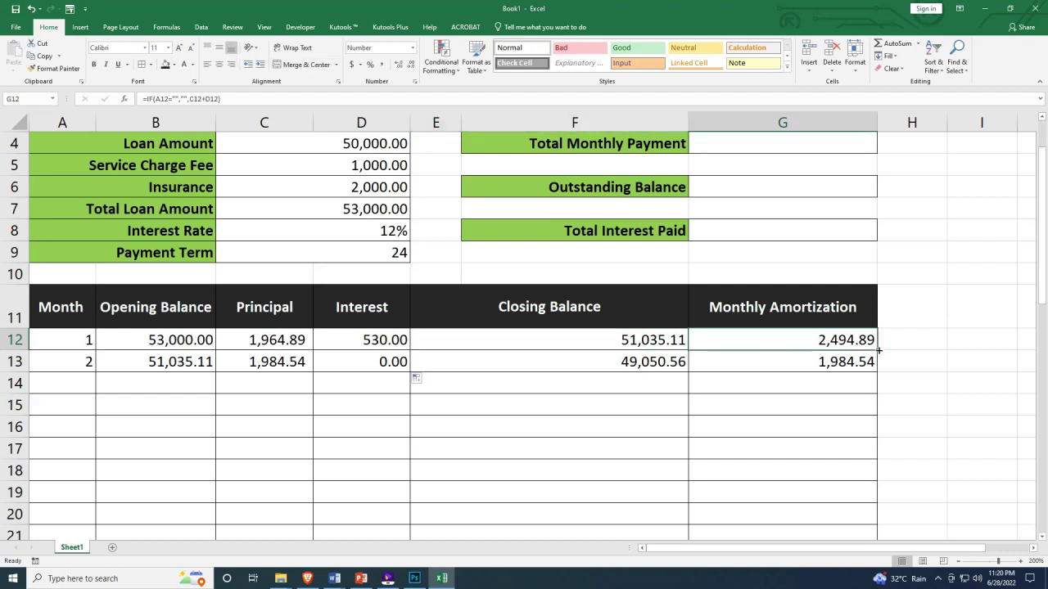
pyautogui.moveTo(877, 350); pyautogui.dragTo(877, 372)
pyautogui.click(900, 343)
# Examine the month 2 opening balance formula in B13 and its reference to the month 1 closing balance
pyautogui.click(188, 360)
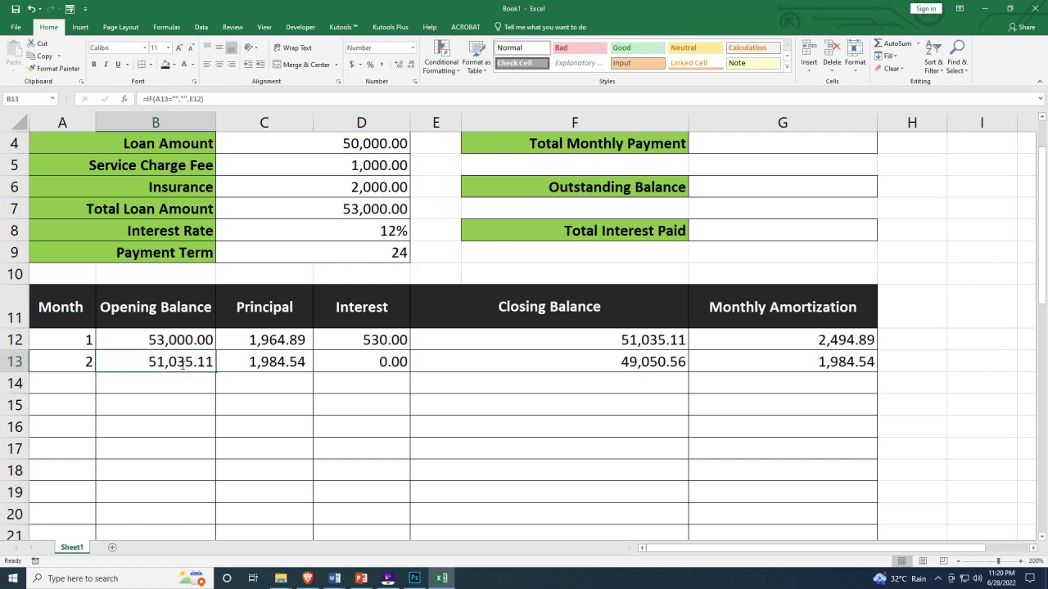
pyautogui.doubleClick(182, 365)
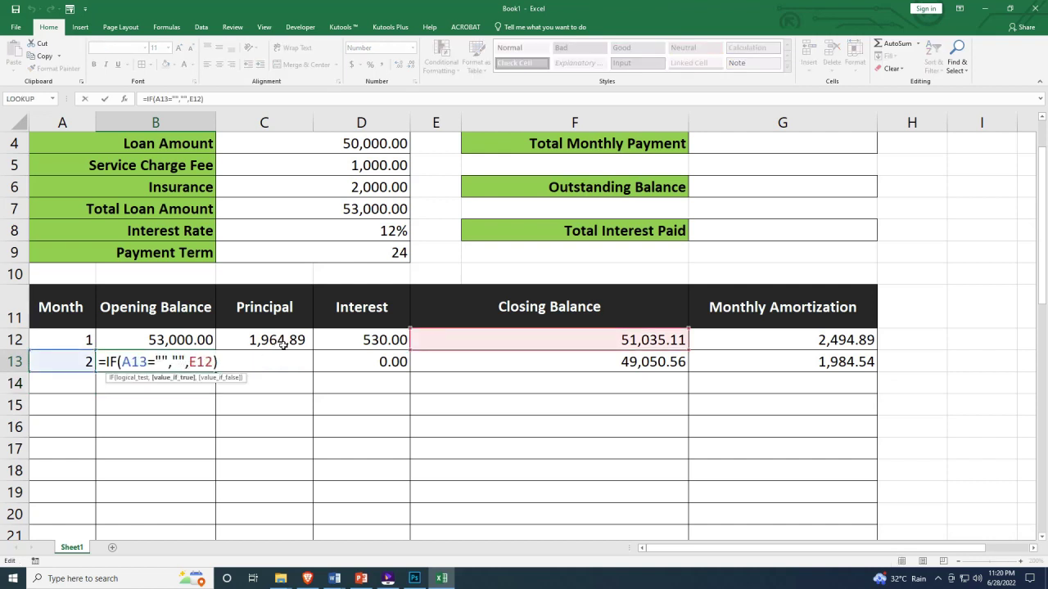
pyautogui.click(224, 359)
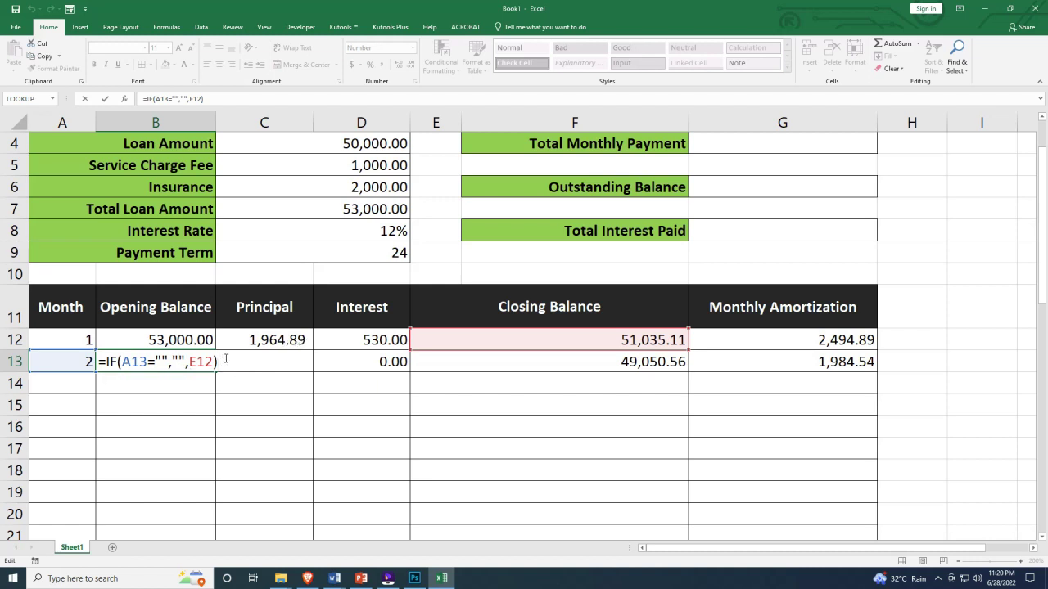
pyautogui.click(184, 342)
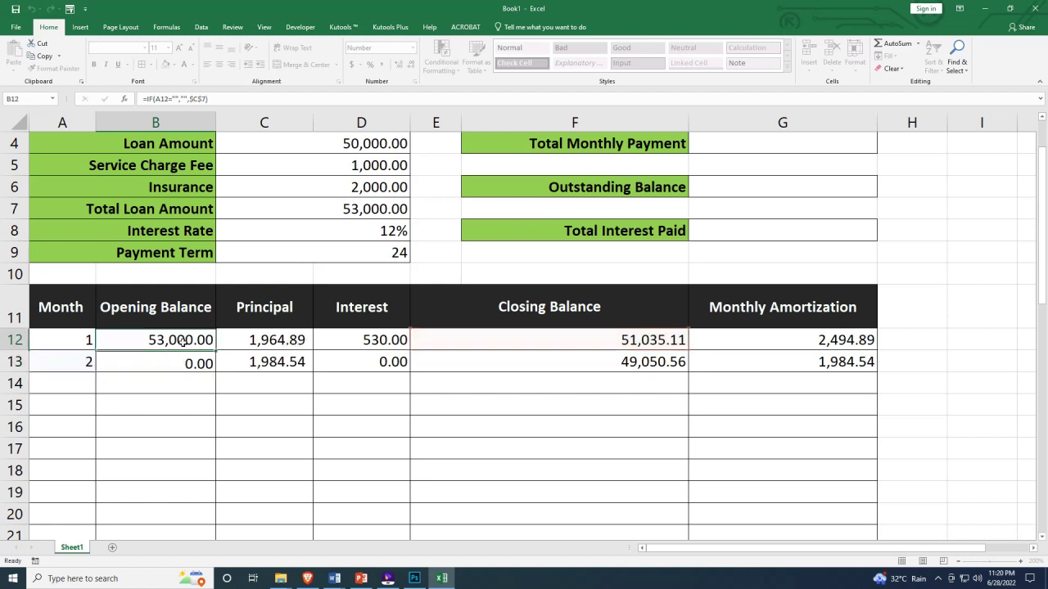
pyautogui.click(185, 361)
pyautogui.doubleClick(189, 361)
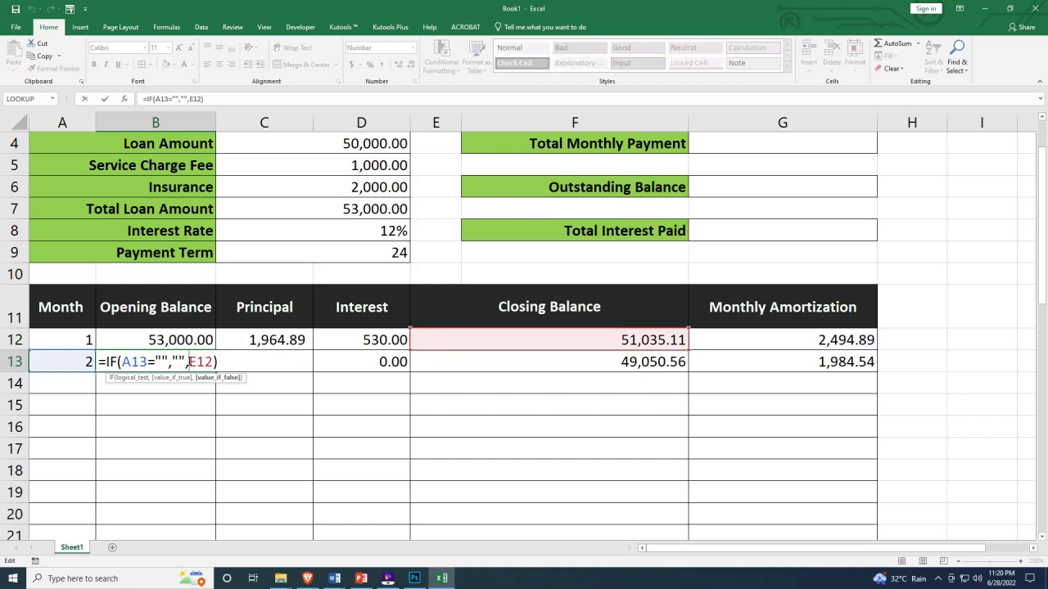
pyautogui.click(189, 342)
pyautogui.press('Return')
pyautogui.press('Escape')
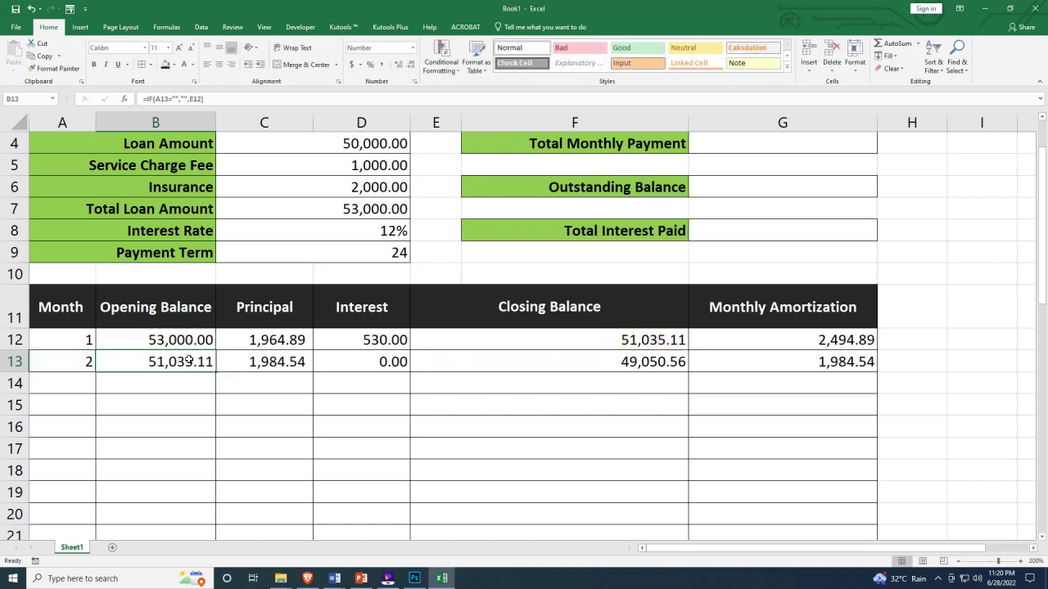
pyautogui.doubleClick(188, 361)
pyautogui.press('Return')
pyautogui.click(386, 341)
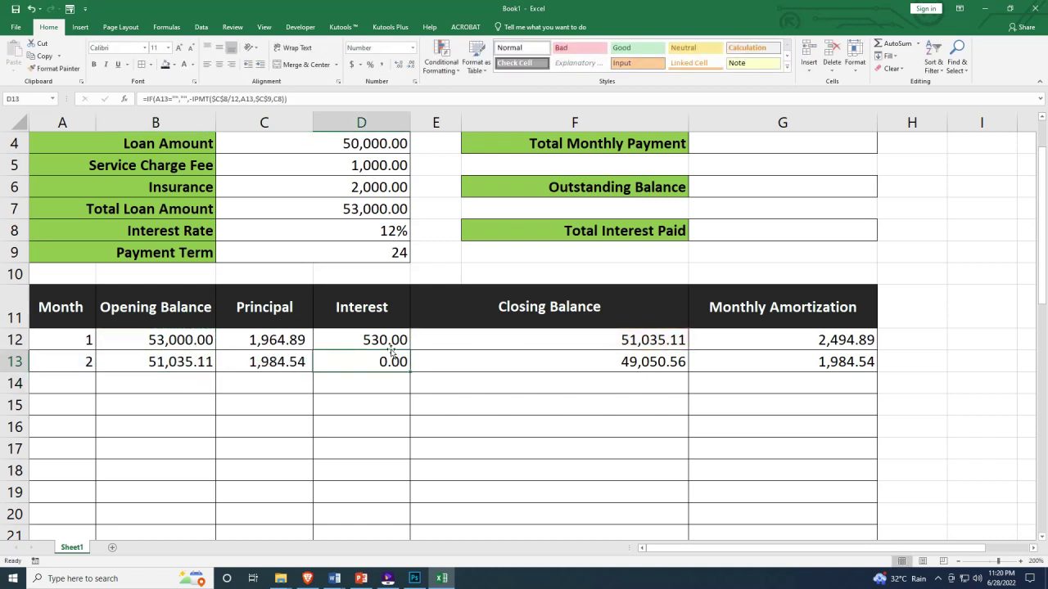
# Clear C13:G13 and refill the monthly amortization, closing balance, interest and principal formulas from row 12
pyautogui.click(288, 361)
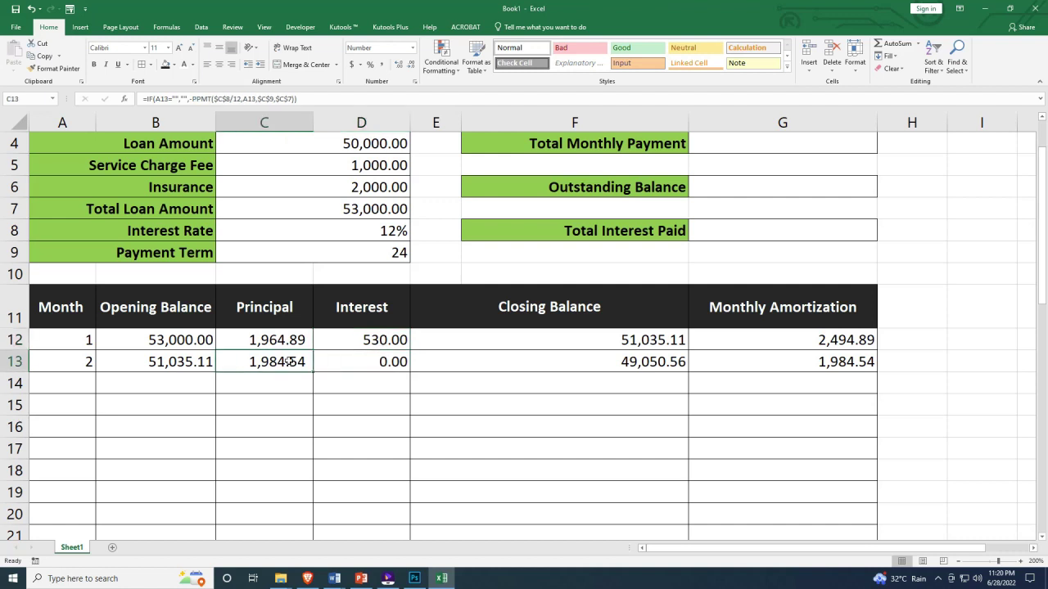
pyautogui.moveTo(264, 364); pyautogui.dragTo(751, 358)
pyautogui.press('Delete')
pyautogui.click(872, 344)
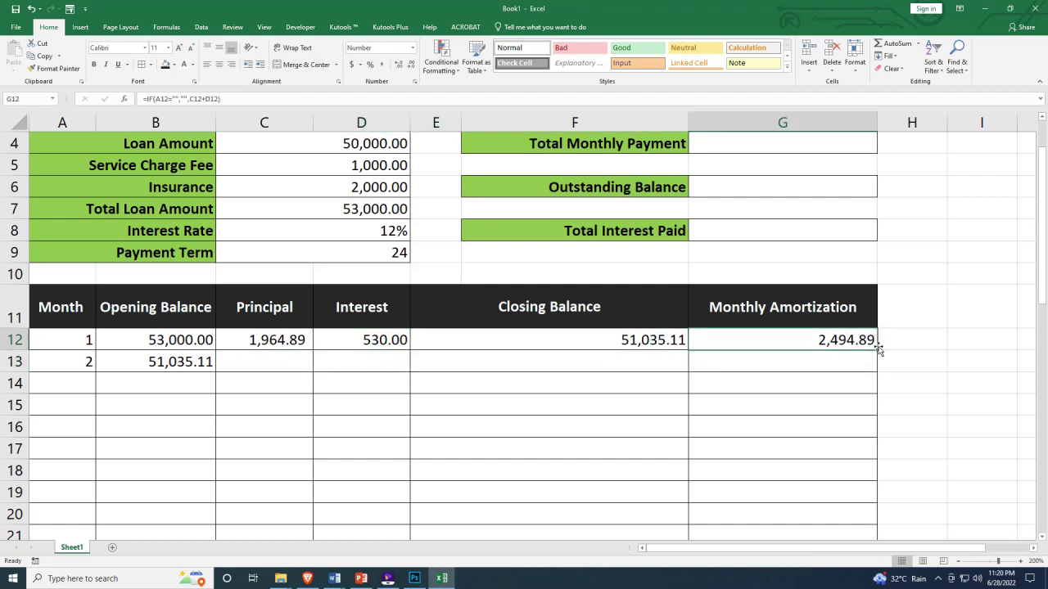
pyautogui.moveTo(878, 351); pyautogui.dragTo(876, 373)
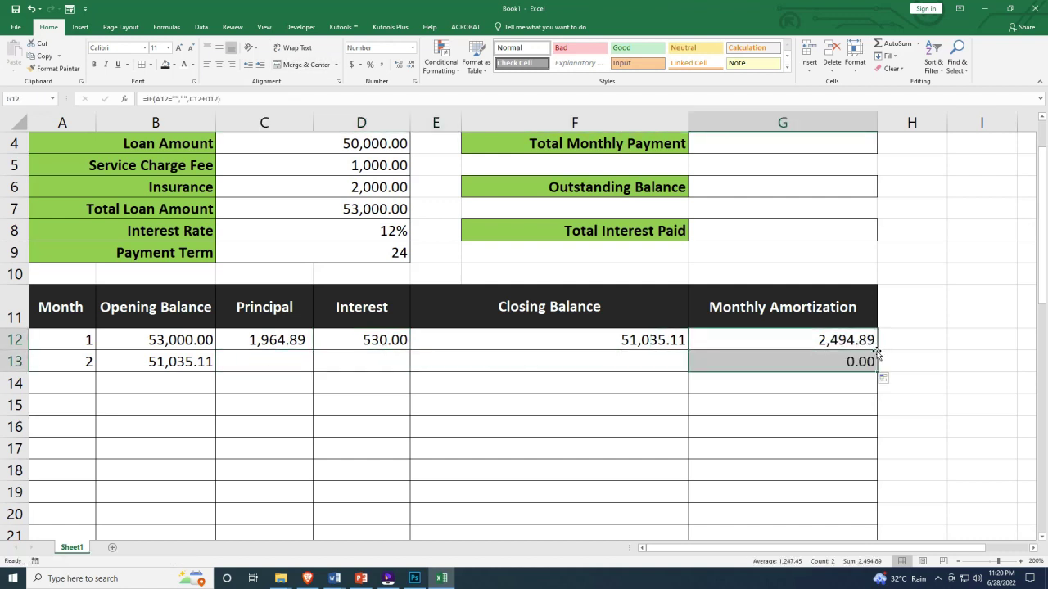
pyautogui.click(681, 344)
pyautogui.moveTo(687, 351); pyautogui.dragTo(690, 364)
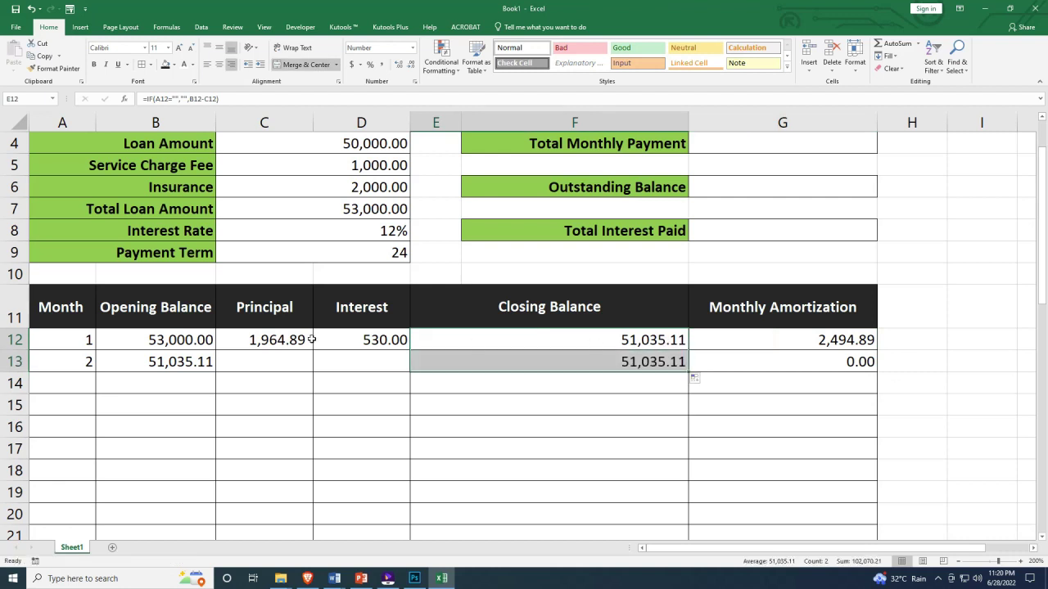
pyautogui.click(406, 344)
pyautogui.moveTo(410, 350); pyautogui.dragTo(409, 372)
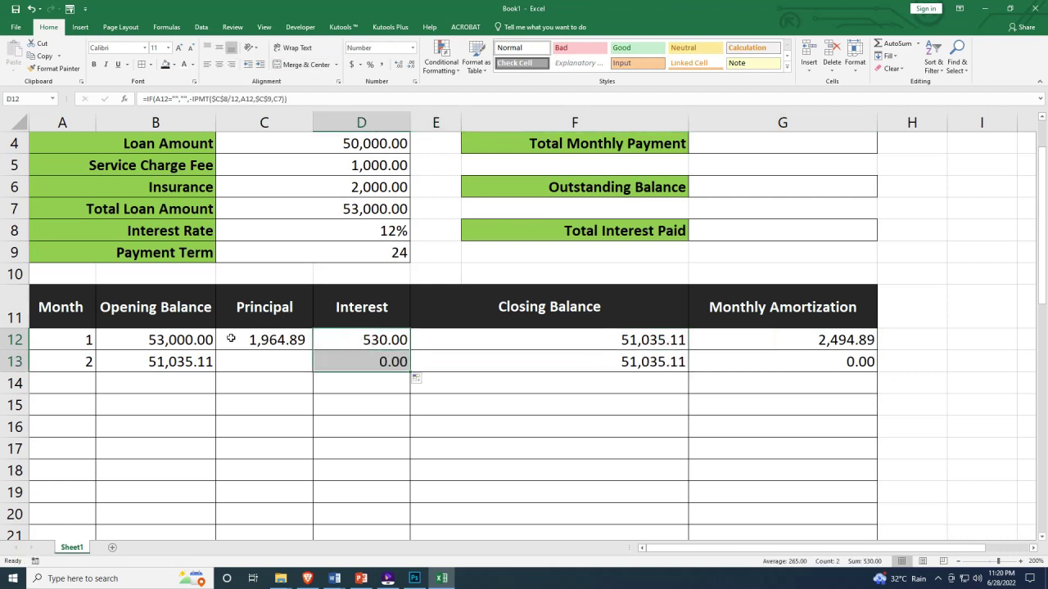
pyautogui.click(280, 339)
pyautogui.moveTo(310, 352); pyautogui.dragTo(310, 366)
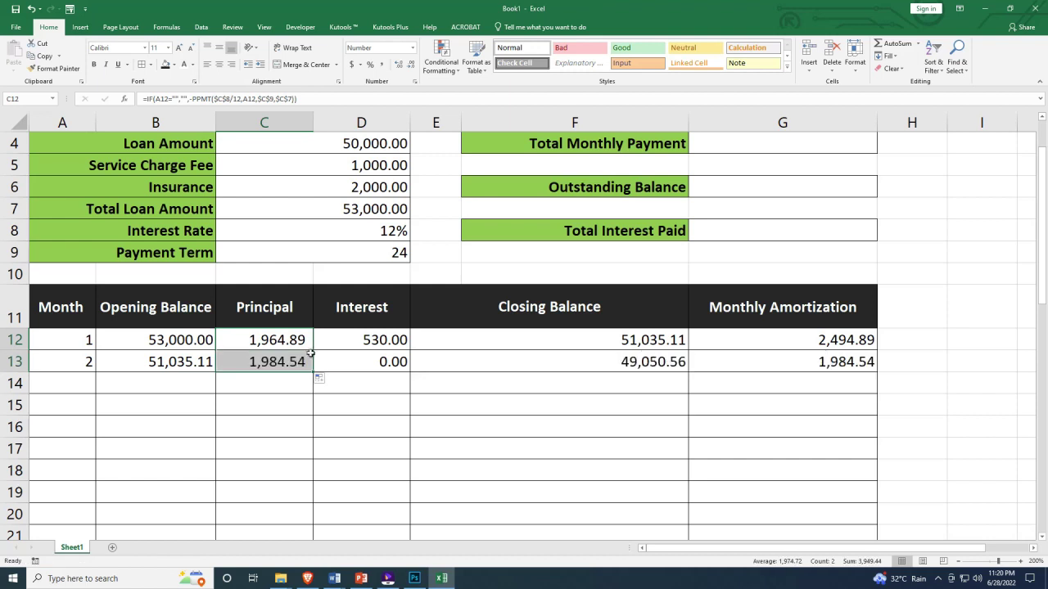
# Compare the monthly amortization formulas and amounts of months 1 and 2 in G12 and G13
pyautogui.click(262, 362)
pyautogui.click(808, 361)
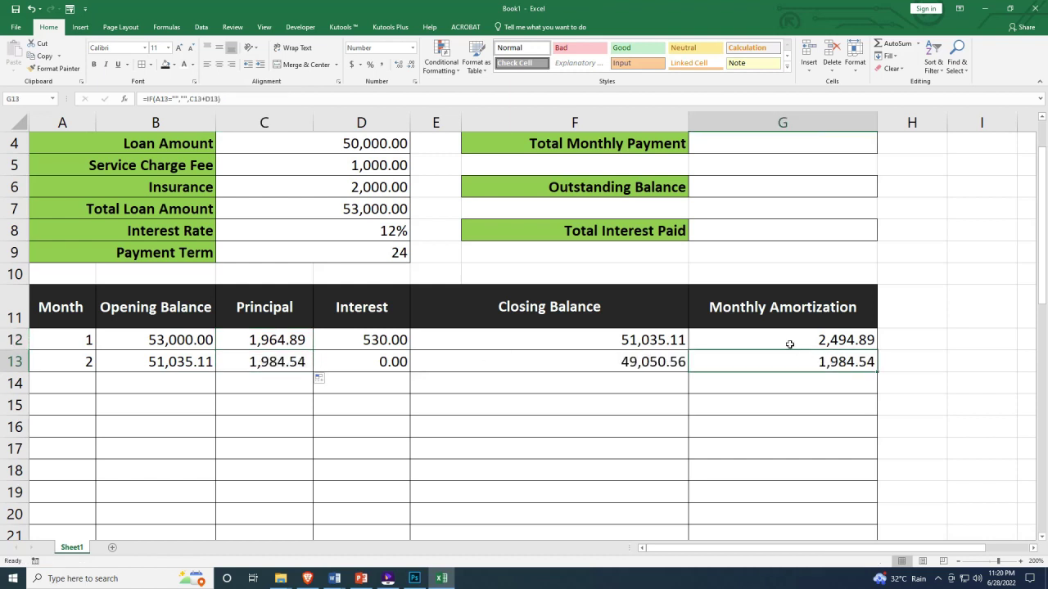
pyautogui.moveTo(786, 341); pyautogui.dragTo(802, 363)
pyautogui.click(819, 339)
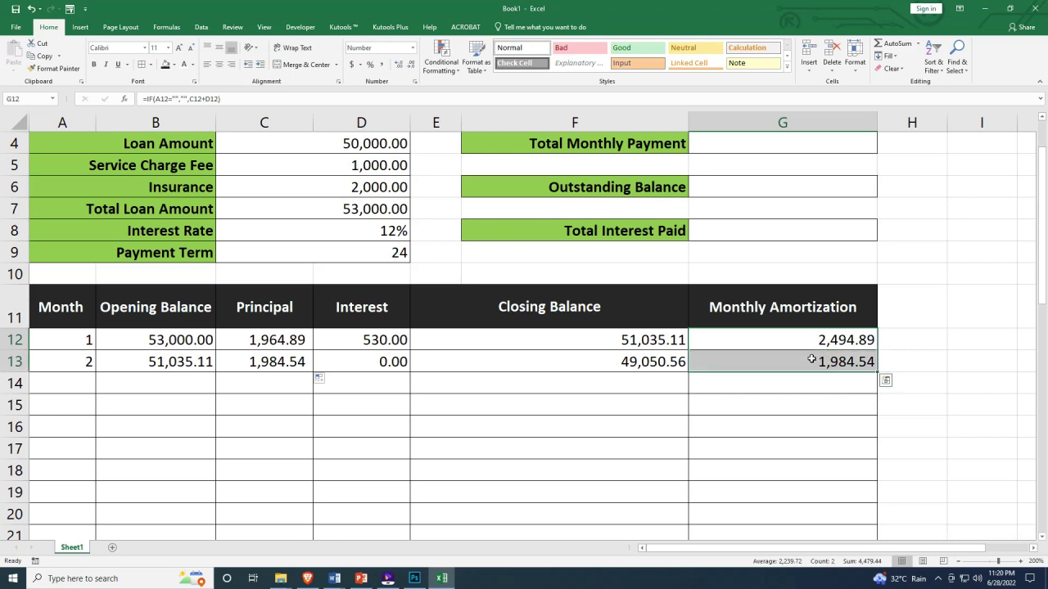
pyautogui.click(806, 363)
pyautogui.scroll(-2, 809, 360)
pyautogui.scroll(3, 808, 356)
pyautogui.scroll(-1, 805, 336)
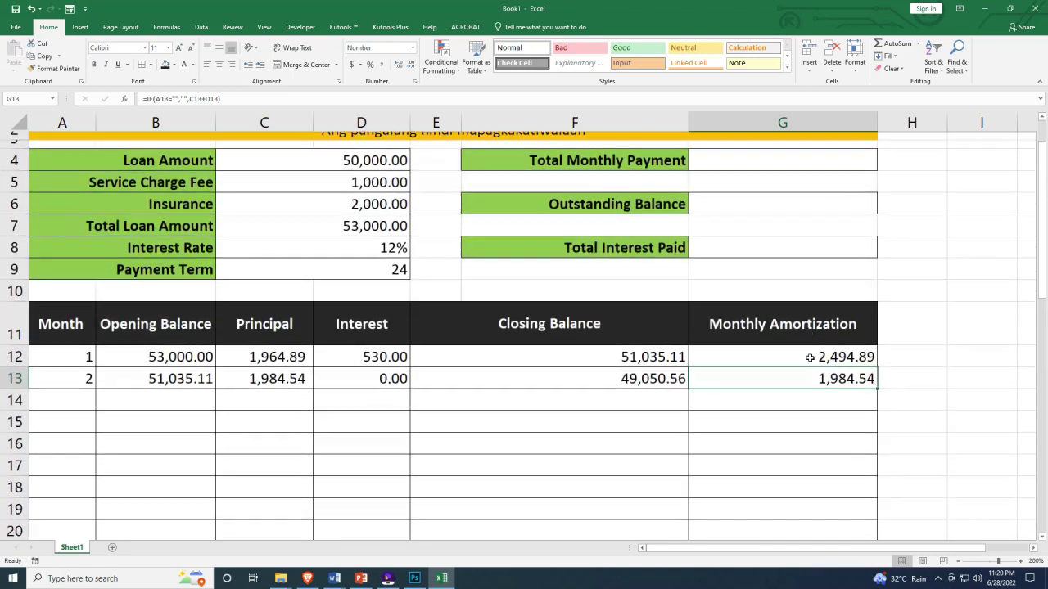
pyautogui.click(803, 340)
pyautogui.click(796, 357)
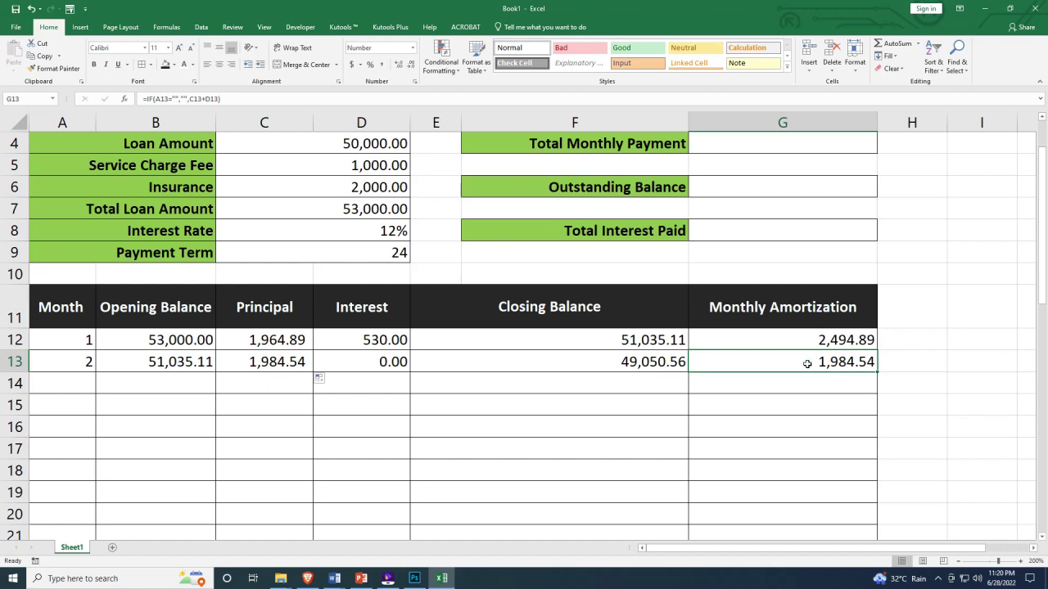
# Inspect the month 2 interest formula in D13 and fill the interest formula from D12 down to it again
pyautogui.click(344, 363)
pyautogui.doubleClick(365, 362)
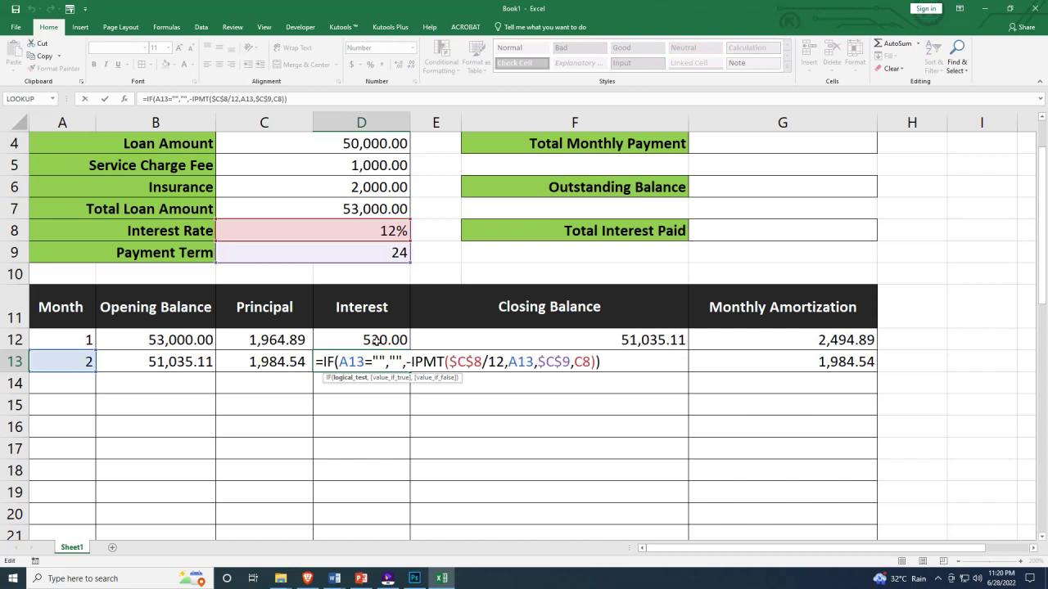
pyautogui.click(389, 343)
pyautogui.moveTo(409, 349); pyautogui.dragTo(409, 370)
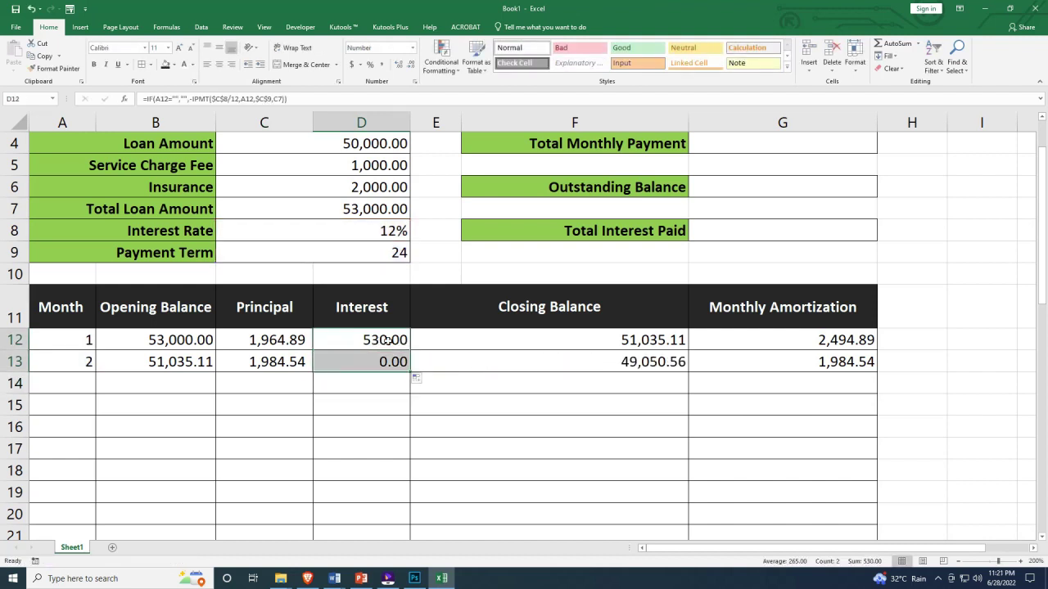
# Compare the references in the interest formulas in D12 and D13 with those in the principal formula in C12
pyautogui.click(376, 363)
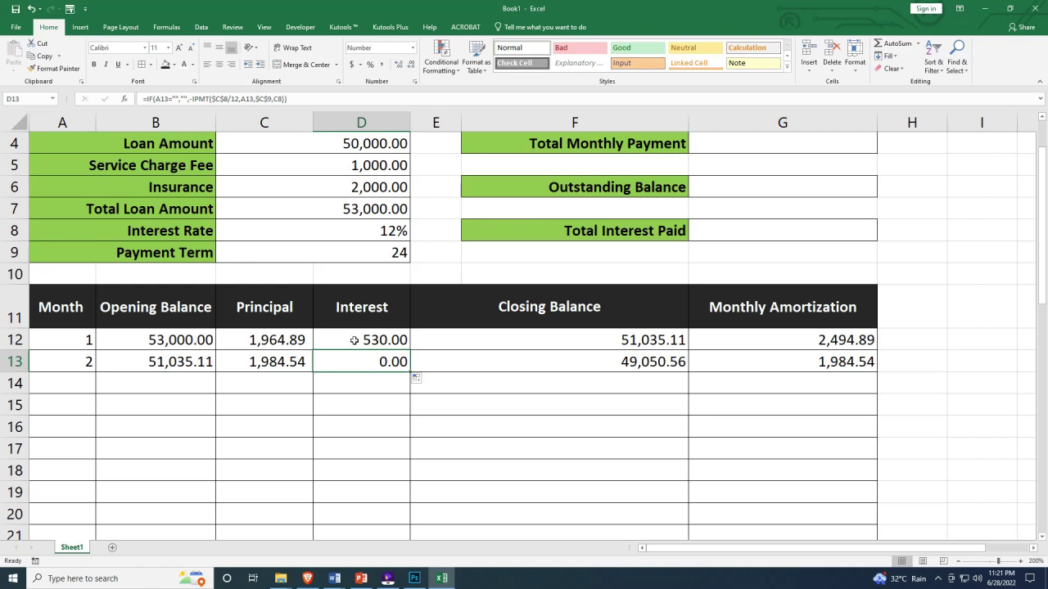
pyautogui.doubleClick(353, 340)
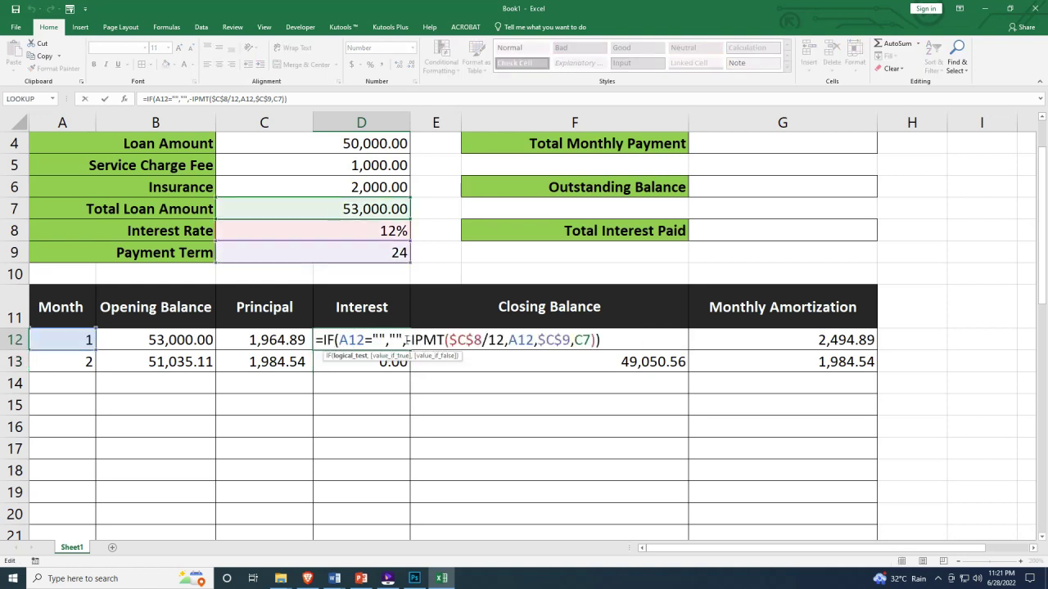
pyautogui.press('Return')
pyautogui.doubleClick(286, 339)
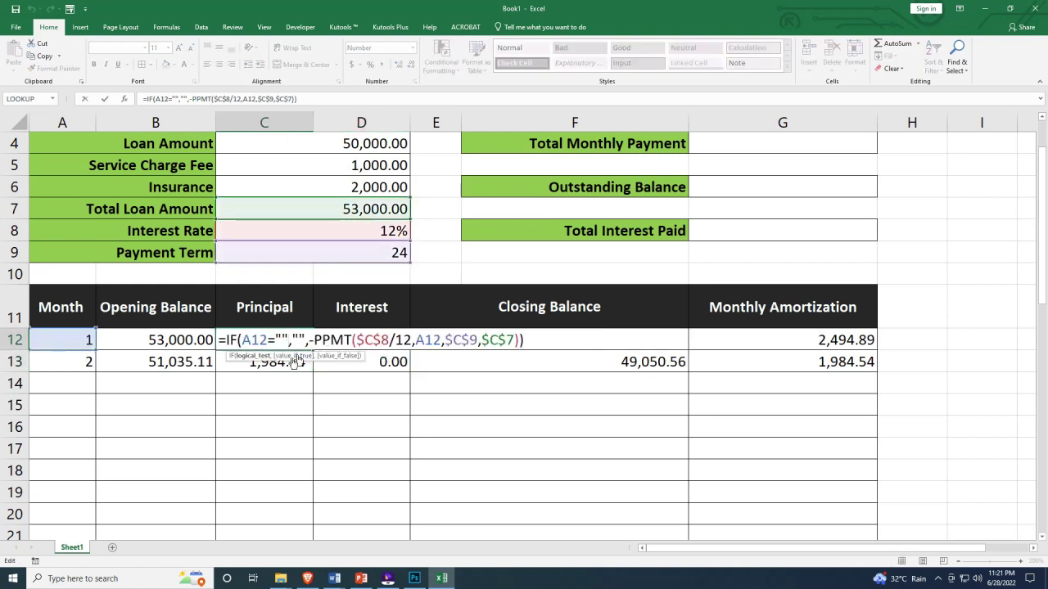
pyautogui.click(274, 363)
pyautogui.doubleClick(274, 362)
pyautogui.press('Return')
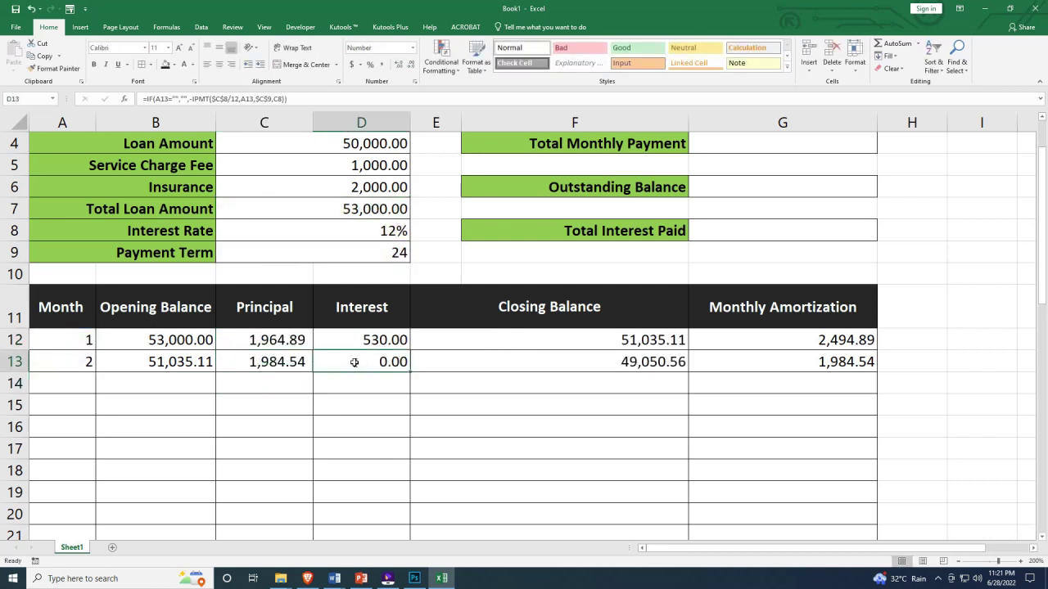
pyautogui.doubleClick(361, 362)
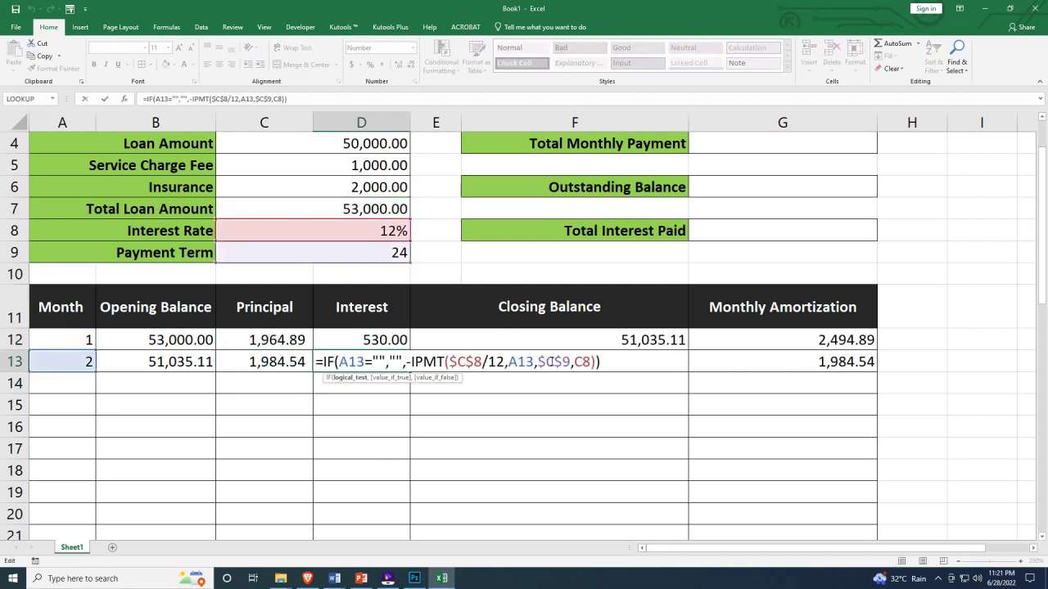
pyautogui.press('Return')
pyautogui.doubleClick(374, 340)
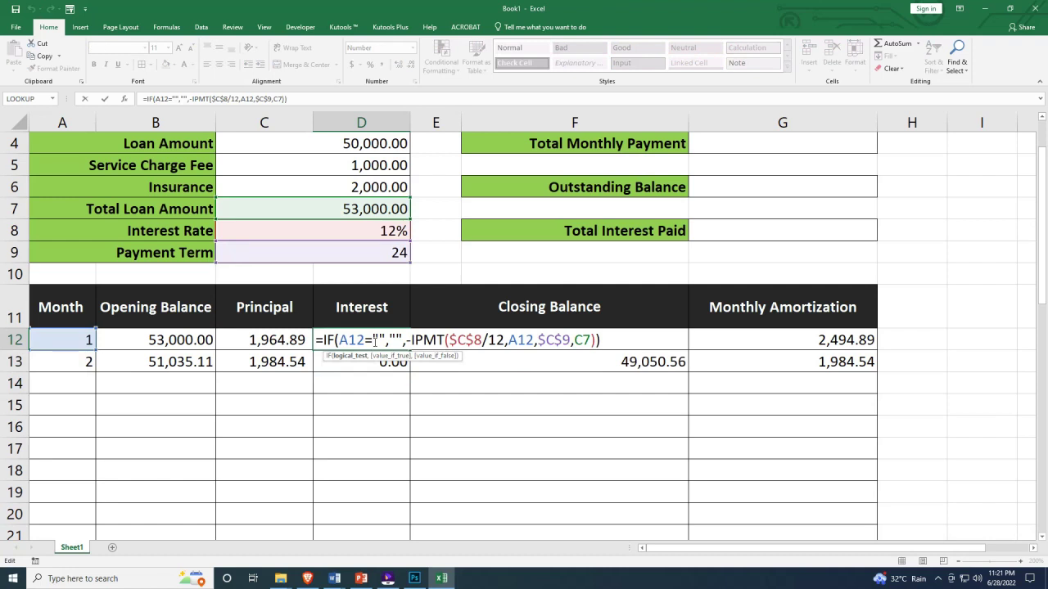
pyautogui.press('Return')
pyautogui.click(272, 339)
pyautogui.doubleClick(274, 339)
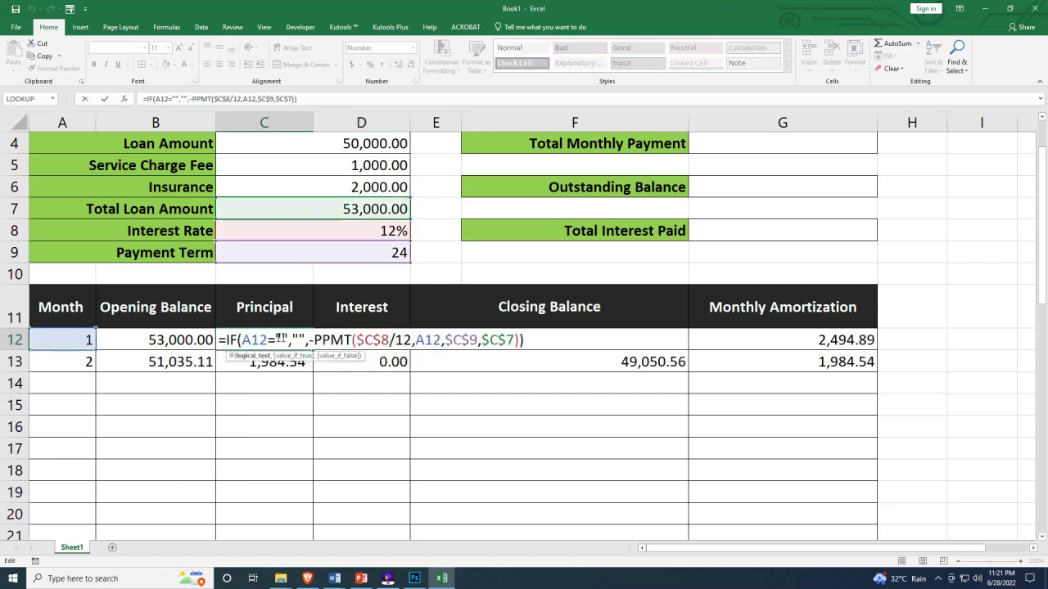
pyautogui.press('Tab')
# Make the total loan amount reference absolute as $C$7 in the D12 interest formula and fill it down to D13
pyautogui.doubleClick(369, 340)
pyautogui.click(584, 339)
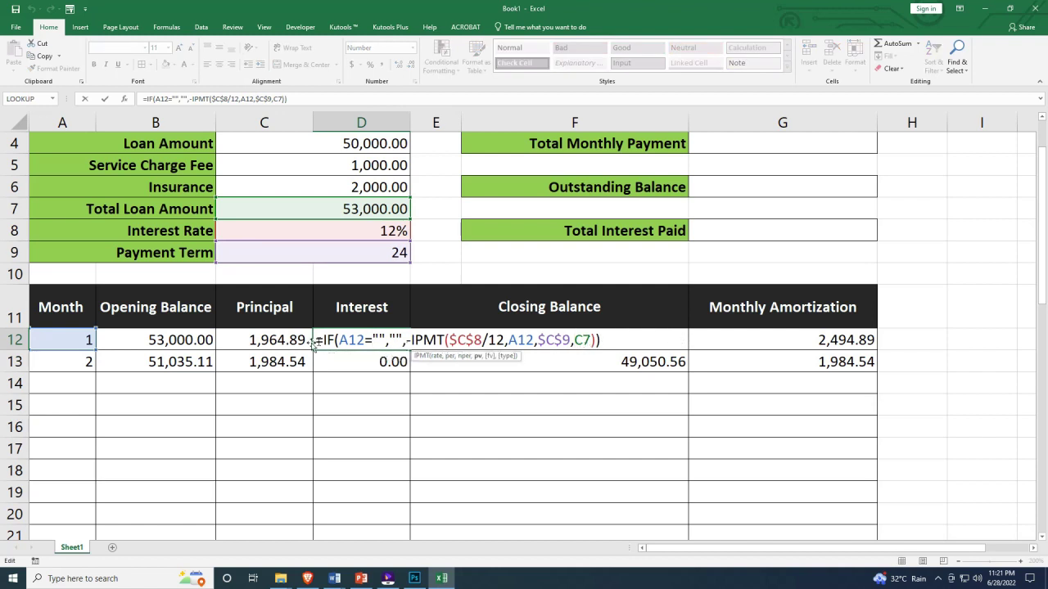
pyautogui.write('$')
pyautogui.click(593, 339)
pyautogui.write('$C$')
pyautogui.click(533, 336)
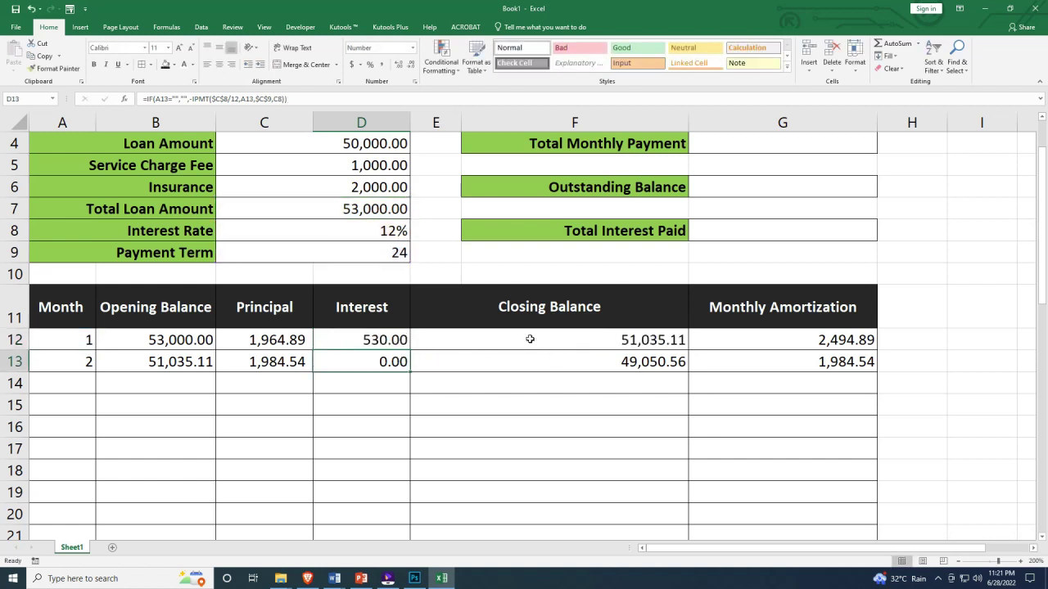
pyautogui.click(370, 340)
pyautogui.doubleClick(410, 351)
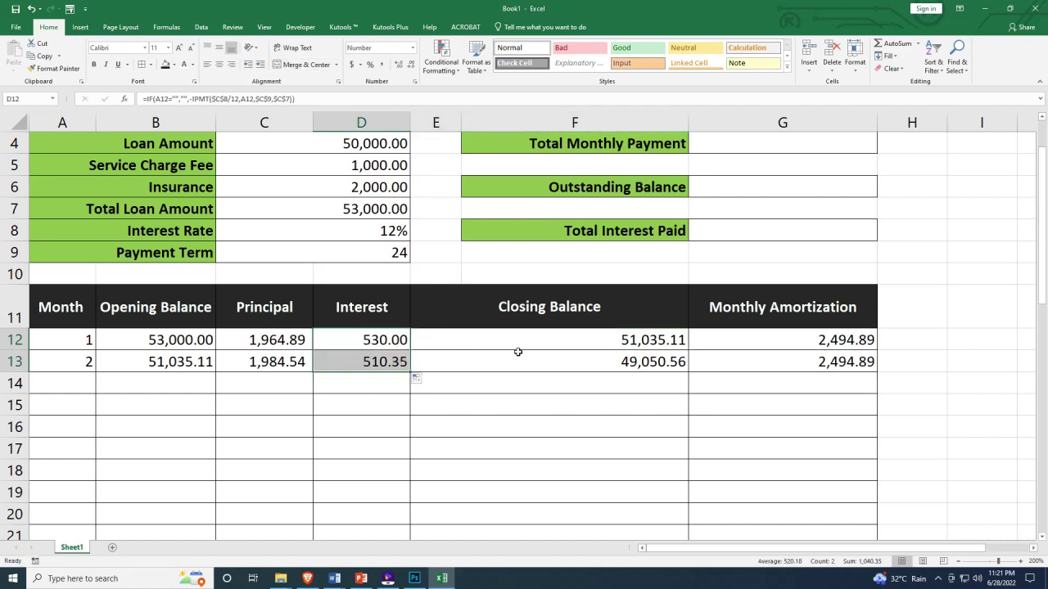
# Examine the closing balance and monthly amortization formulas of months 1 and 2 in rows 12 and 13
pyautogui.click(771, 359)
pyautogui.click(764, 346)
pyautogui.click(603, 346)
pyautogui.click(523, 352)
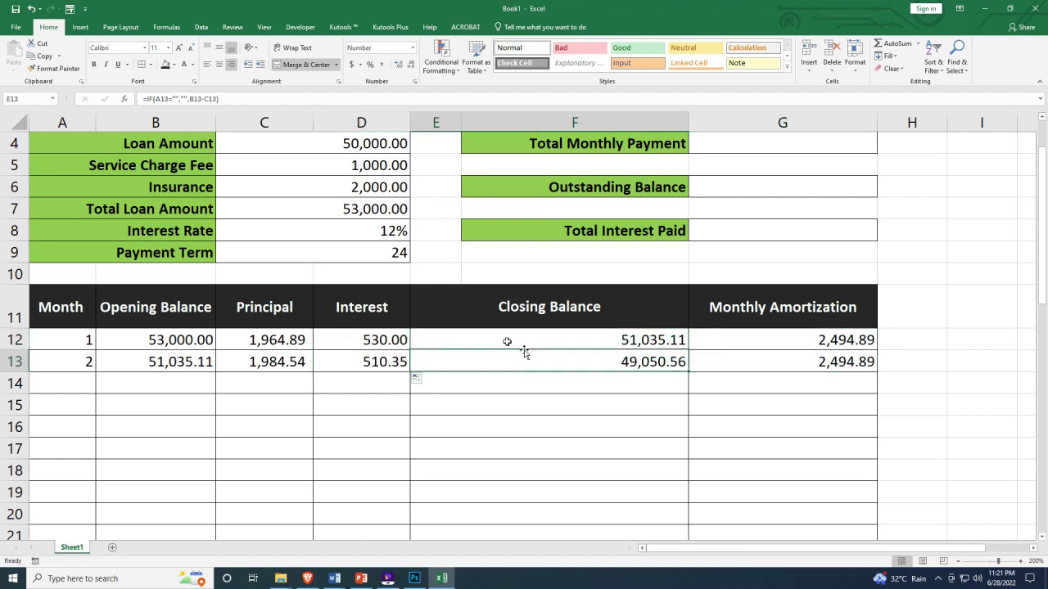
pyautogui.click(507, 341)
pyautogui.click(398, 330)
pyautogui.click(800, 335)
pyautogui.click(800, 358)
pyautogui.click(805, 348)
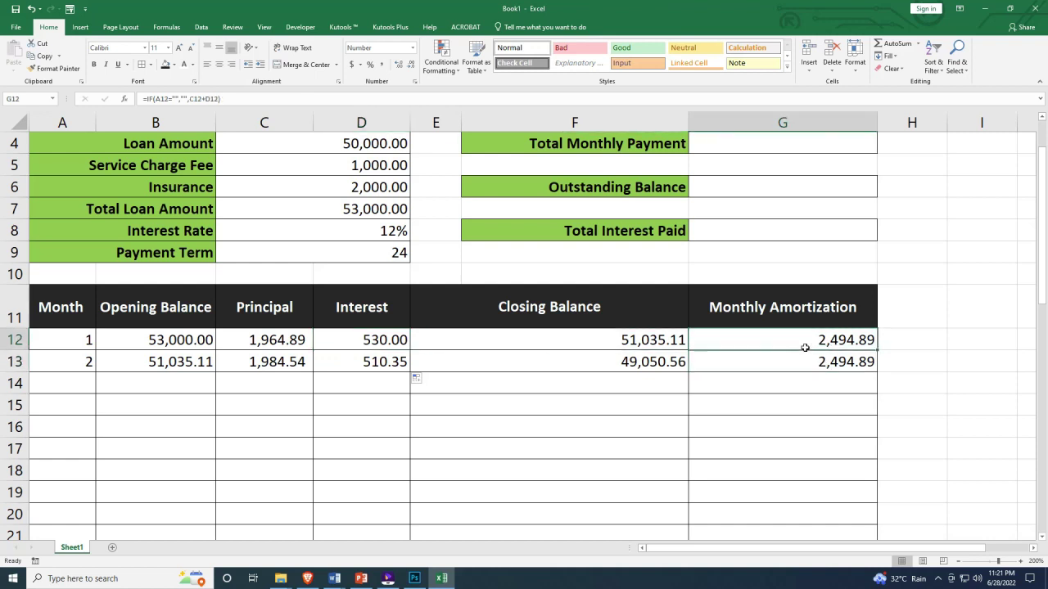
pyautogui.click(784, 354)
pyautogui.click(679, 344)
pyautogui.click(748, 364)
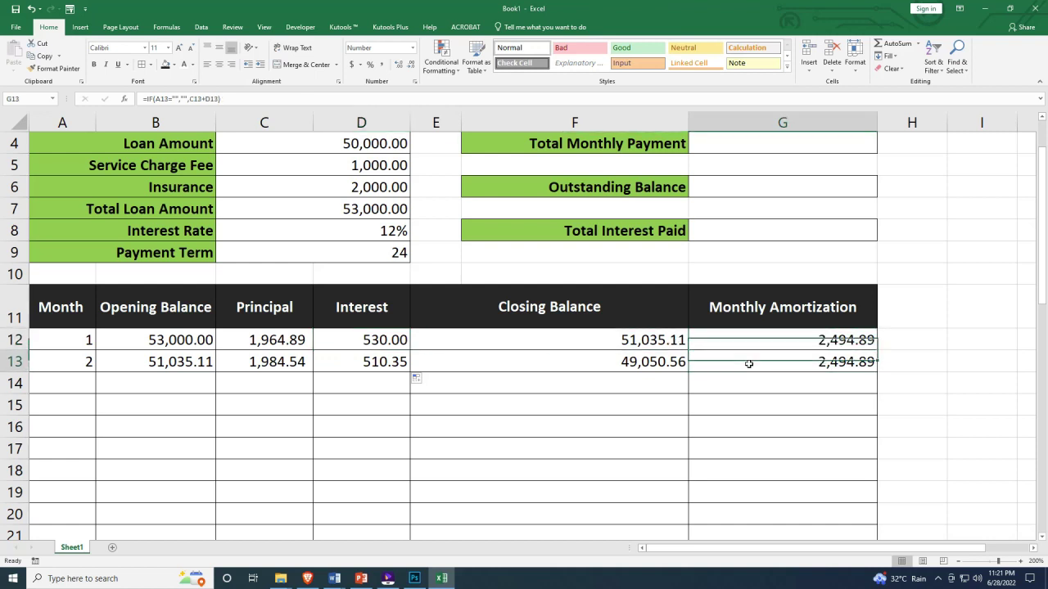
pyautogui.click(674, 343)
pyautogui.click(772, 344)
pyautogui.click(708, 365)
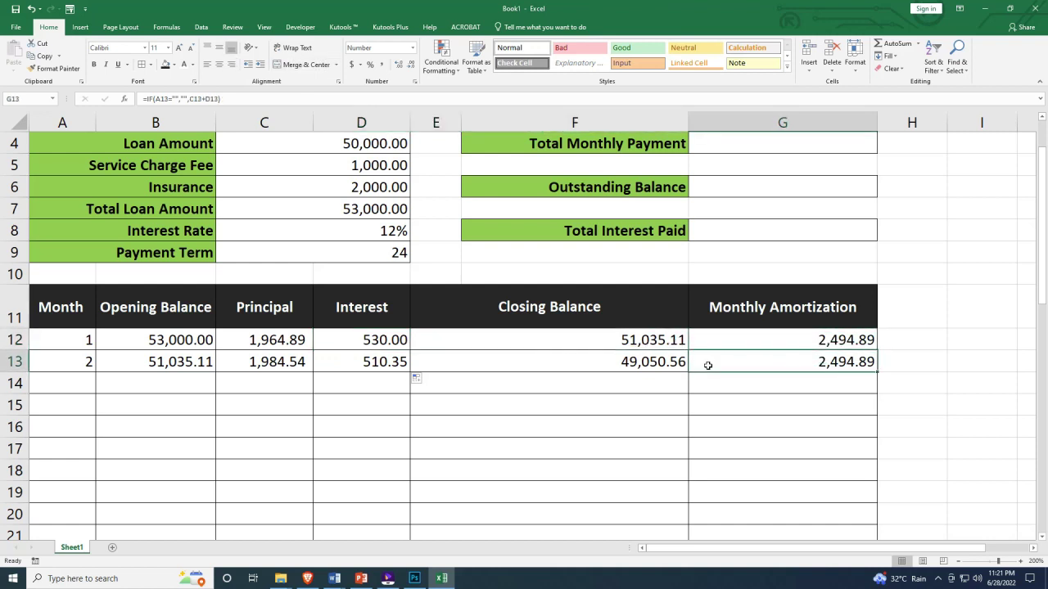
pyautogui.click(647, 366)
pyautogui.click(645, 341)
# Review the month 1 interest and the opening balance, principal, interest and closing balance of month 2
pyautogui.click(359, 334)
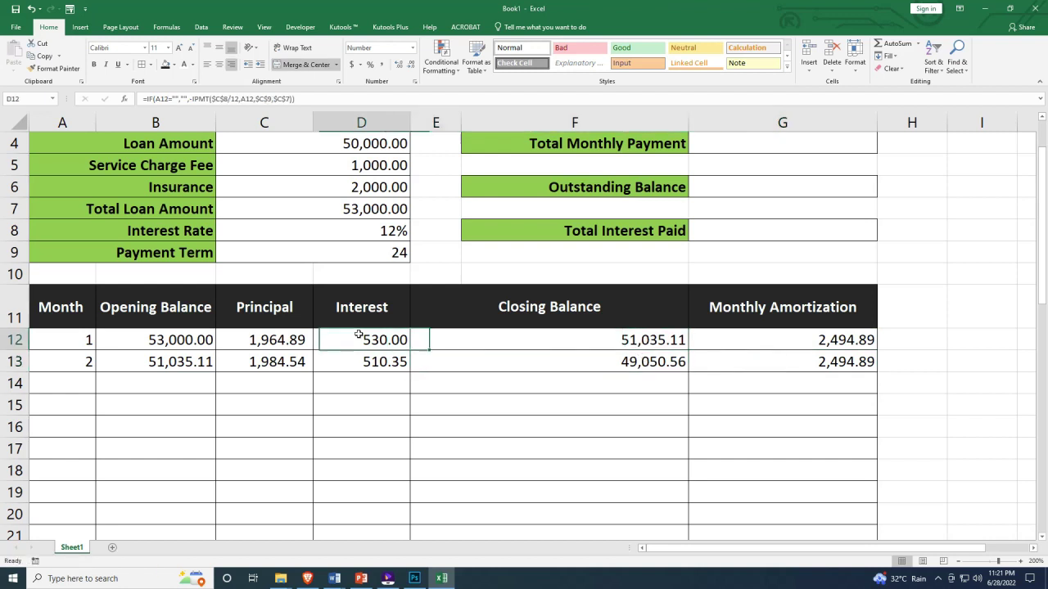
pyautogui.click(182, 359)
pyautogui.click(304, 362)
pyautogui.click(368, 362)
pyautogui.click(748, 362)
pyautogui.click(675, 363)
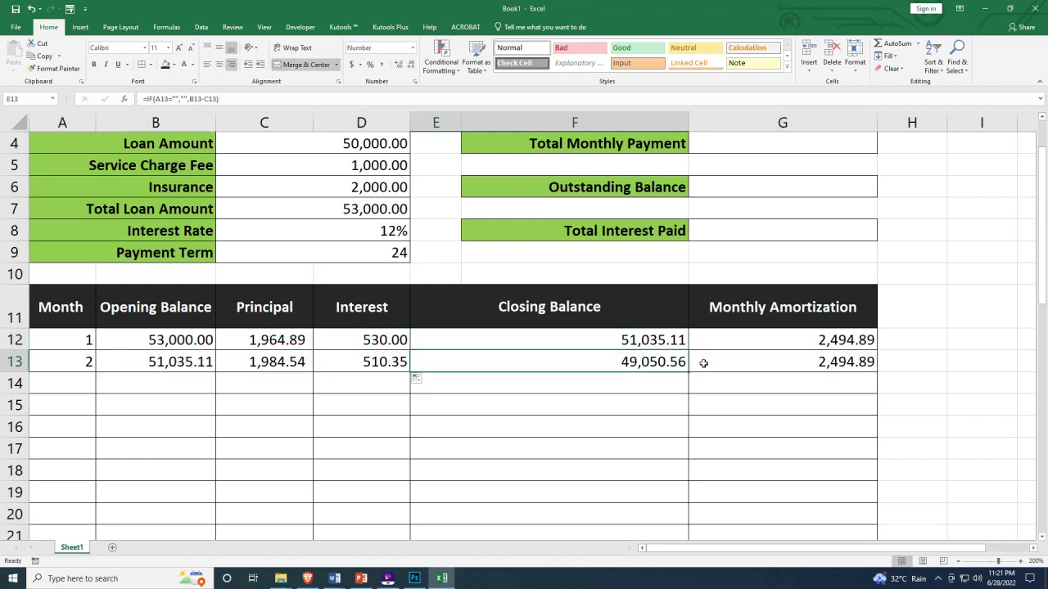
# Compare the monthly amortization amounts in G12 and G13 and check the payment term in C9
pyautogui.click(703, 363)
pyautogui.click(769, 346)
pyautogui.click(774, 359)
pyautogui.click(620, 347)
pyautogui.click(721, 343)
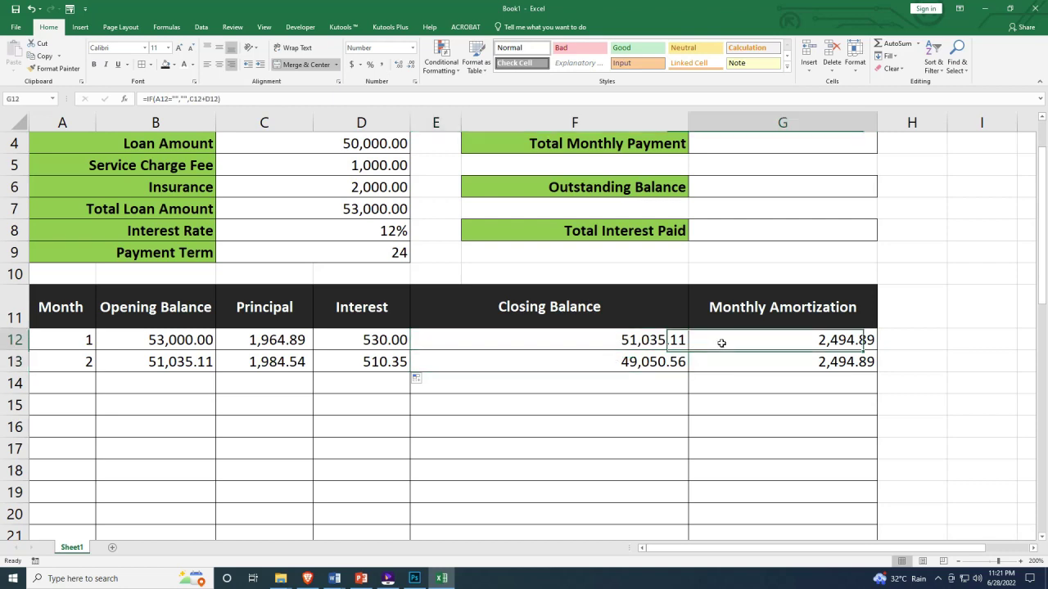
pyautogui.moveTo(721, 343); pyautogui.dragTo(786, 357)
pyautogui.scroll(-2, 792, 369)
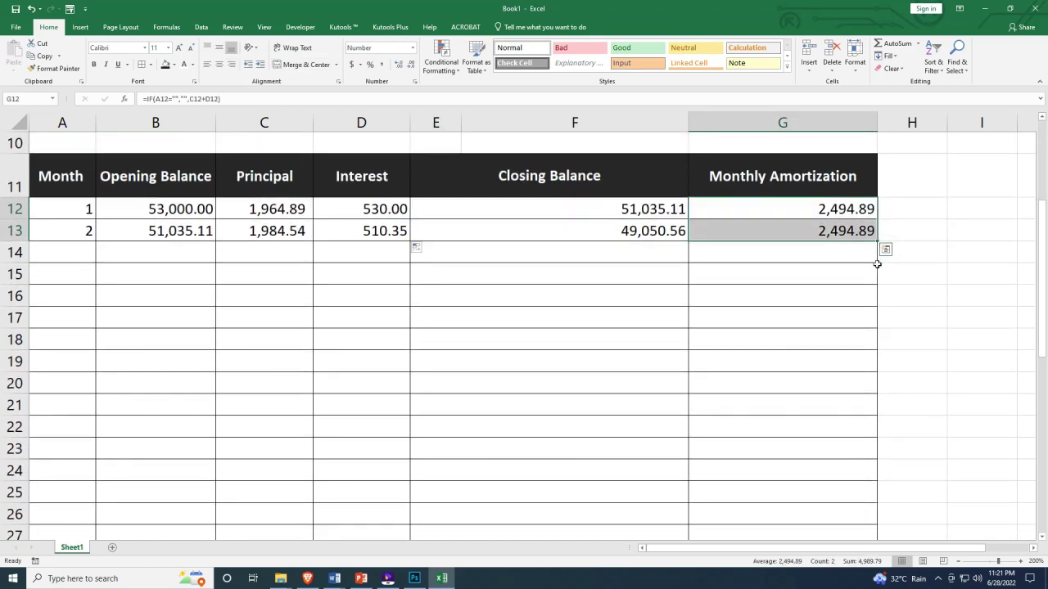
pyautogui.scroll(2, 830, 339)
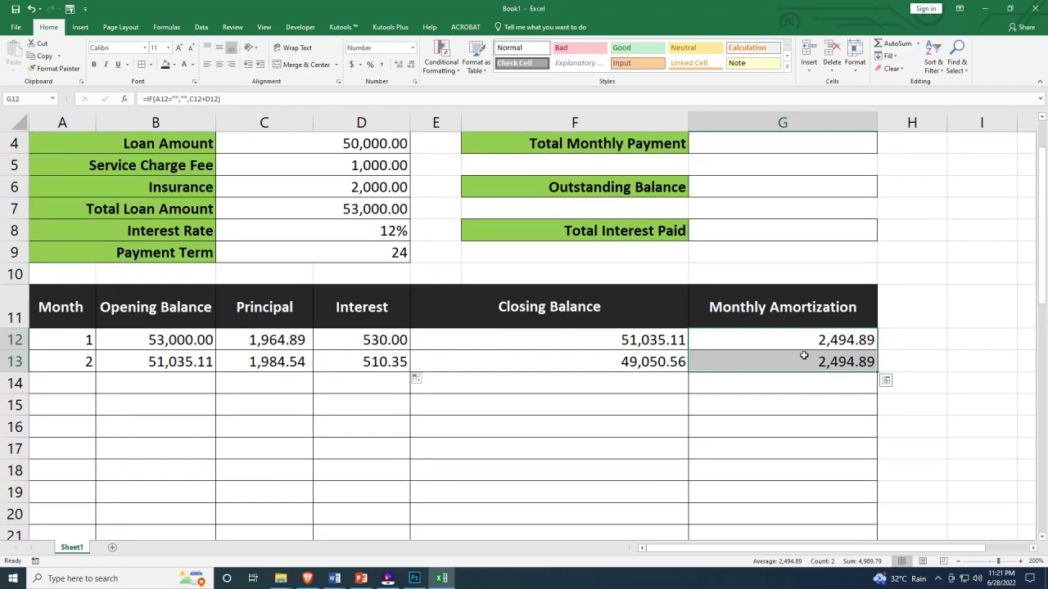
pyautogui.click(800, 360)
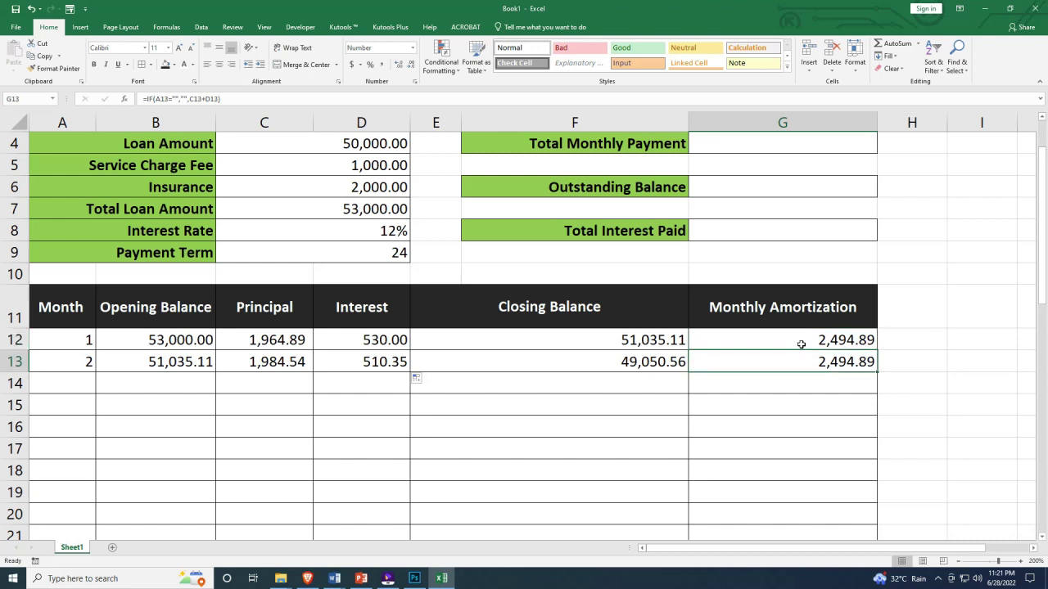
pyautogui.moveTo(800, 343); pyautogui.dragTo(814, 369)
pyautogui.click(813, 370)
pyautogui.click(815, 343)
pyautogui.scroll(-1, 813, 341)
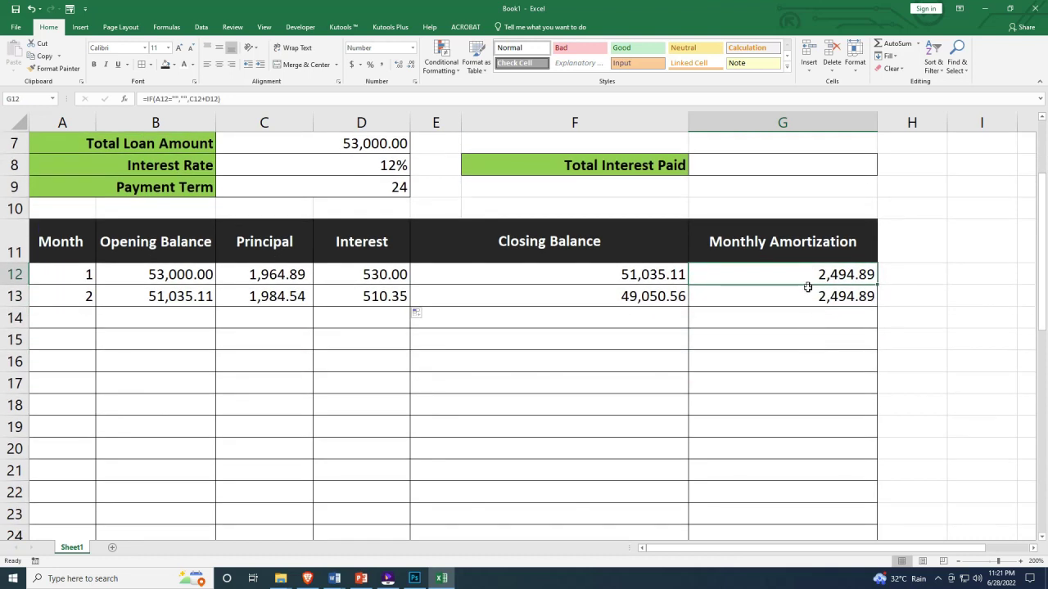
pyautogui.moveTo(807, 287); pyautogui.dragTo(807, 297)
pyautogui.scroll(1, 807, 297)
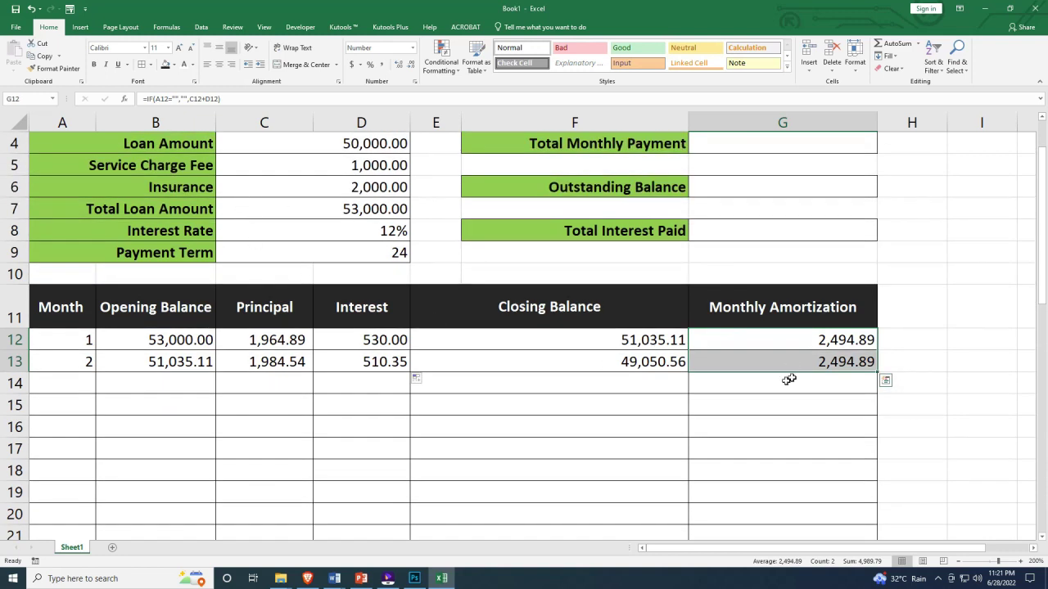
pyautogui.click(786, 341)
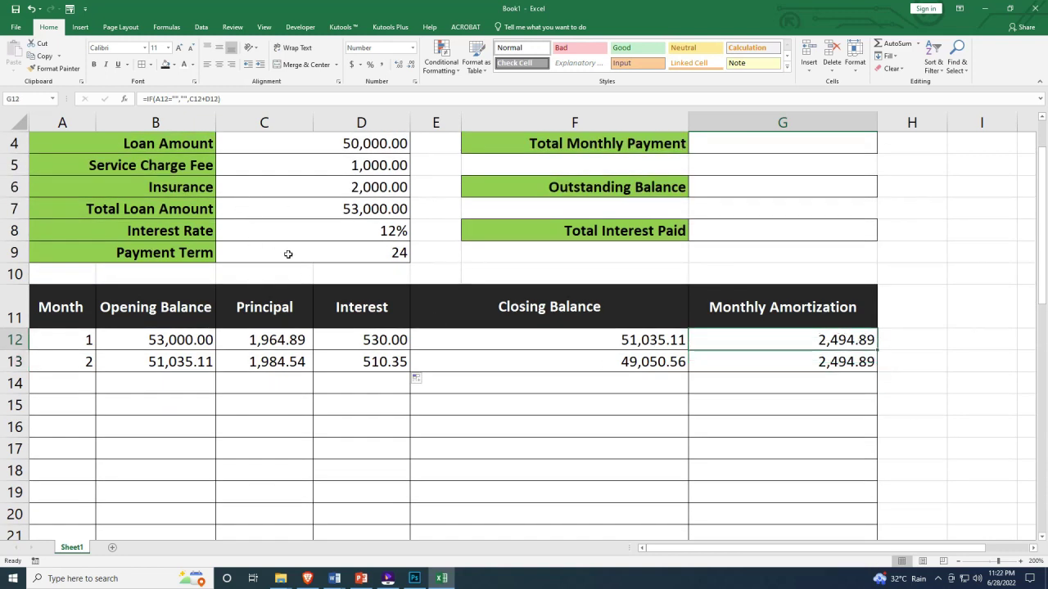
pyautogui.click(288, 253)
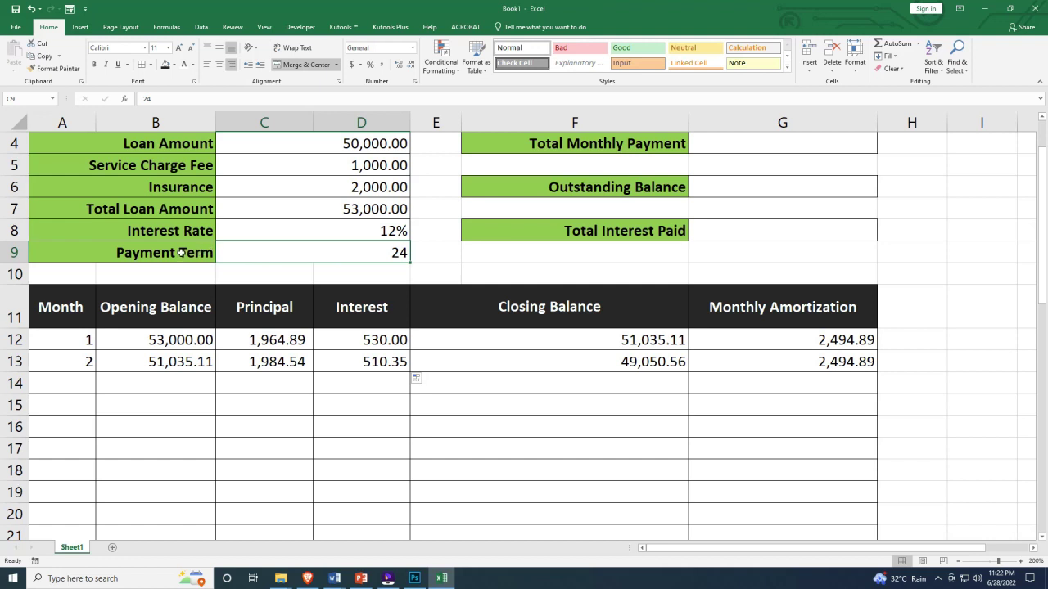
pyautogui.click(756, 344)
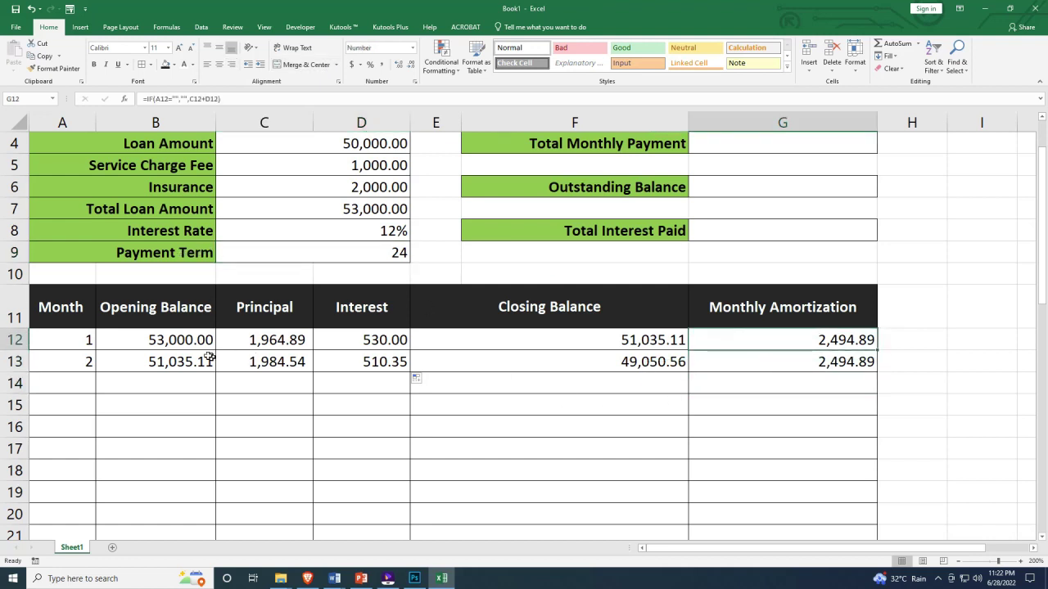
# Try to fill the whole month 2 row A13:G13 down to row 17 at once
pyautogui.click(70, 360)
pyautogui.moveTo(62, 368); pyautogui.dragTo(876, 459)
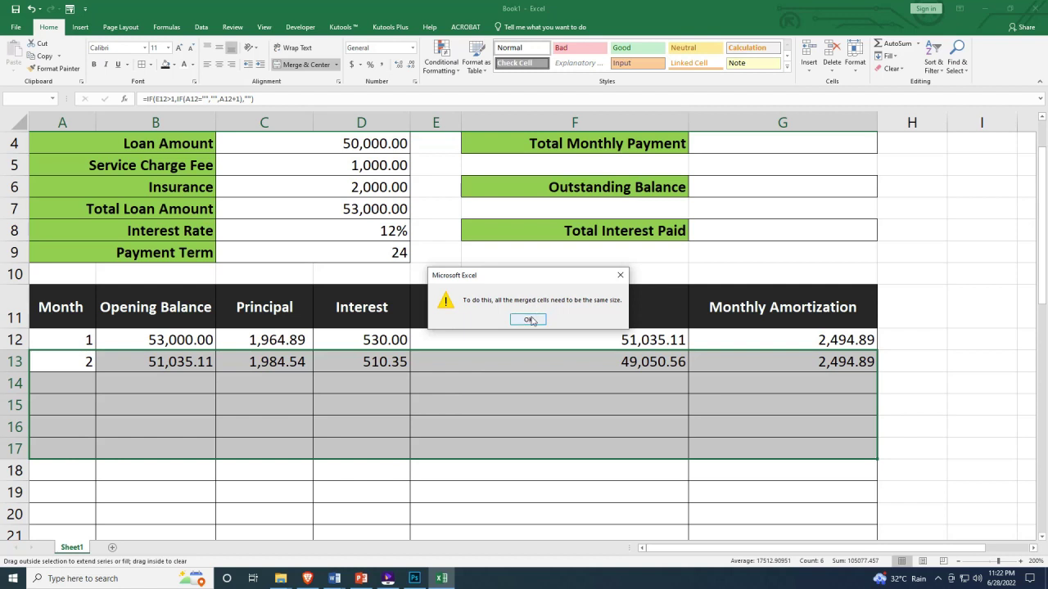
pyautogui.click(529, 320)
pyautogui.click(514, 360)
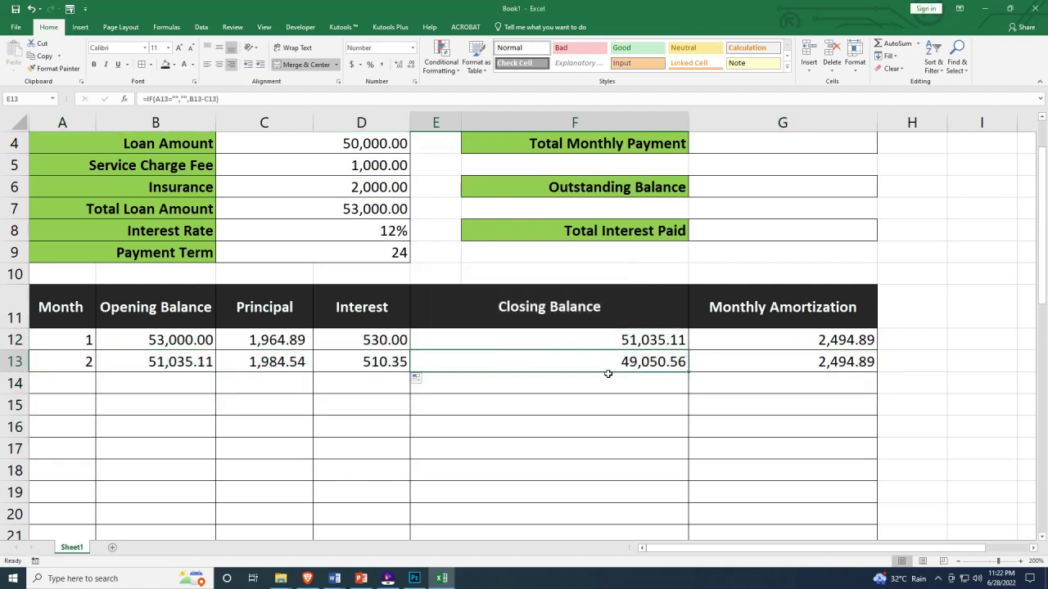
# Fill the month, opening balance, principal and interest formulas in A13:D13 down to row 47
pyautogui.moveTo(127, 361); pyautogui.dragTo(330, 361)
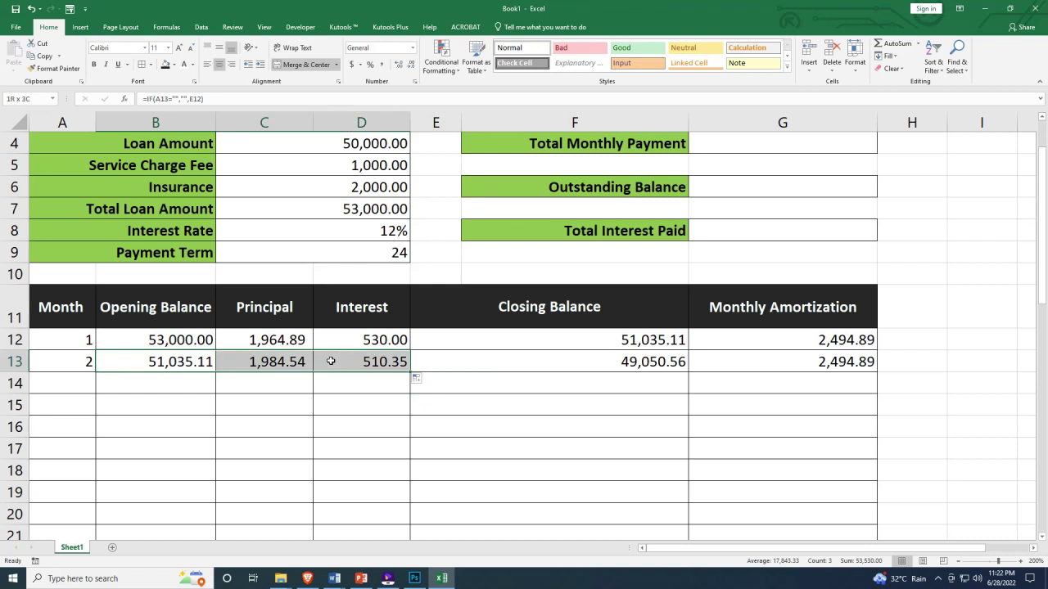
pyautogui.moveTo(68, 362); pyautogui.dragTo(323, 361)
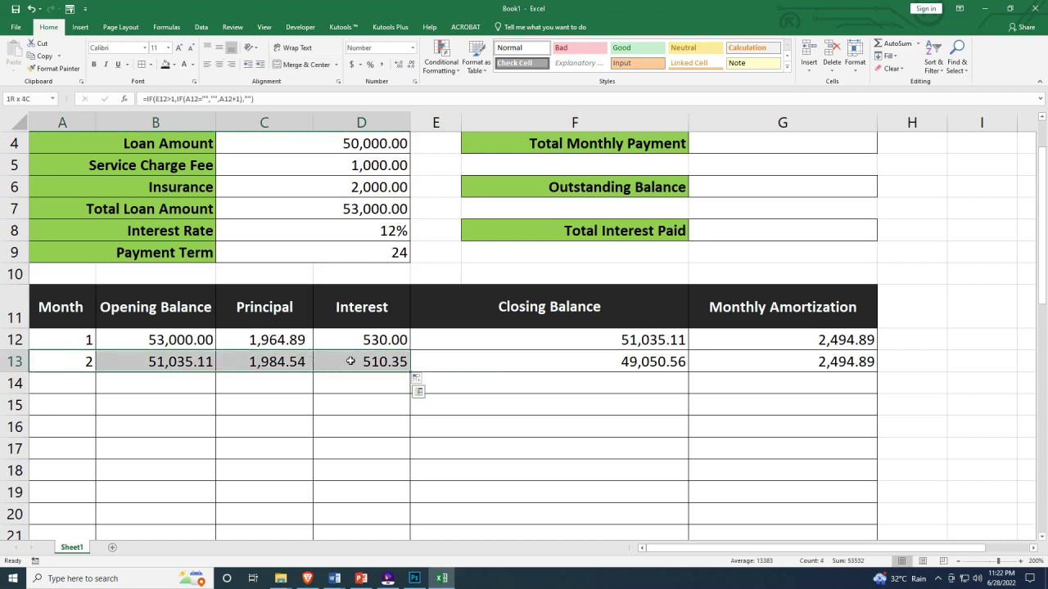
pyautogui.moveTo(409, 374); pyautogui.dragTo(406, 502)
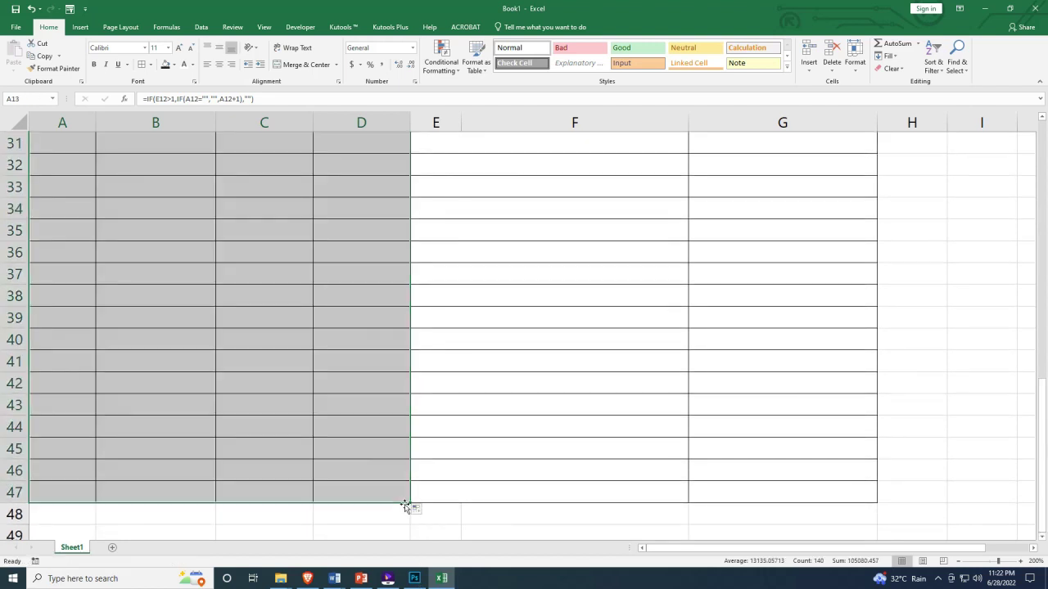
pyautogui.scroll(8, 524, 363)
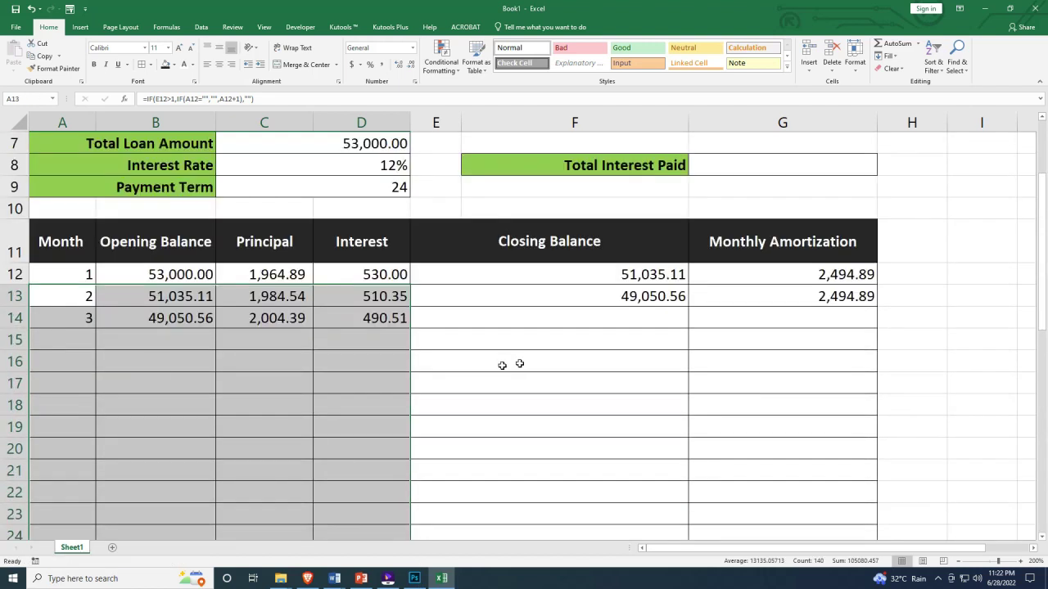
pyautogui.click(140, 363)
# Fill the merged closing balance formula in E13 down to row 47
pyautogui.click(511, 305)
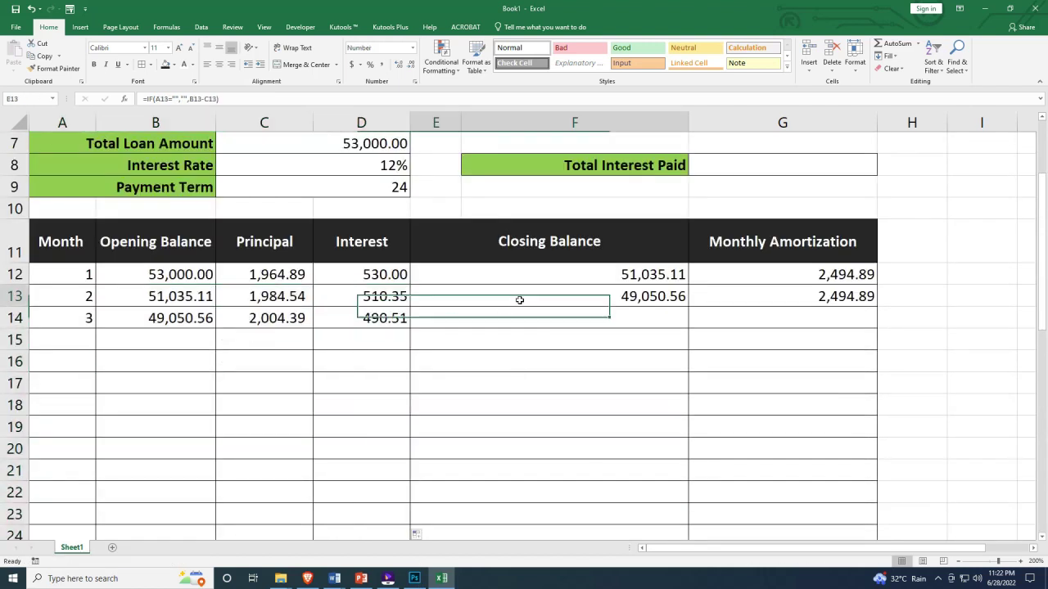
pyautogui.moveTo(687, 306); pyautogui.dragTo(695, 493)
pyautogui.scroll(8, 616, 392)
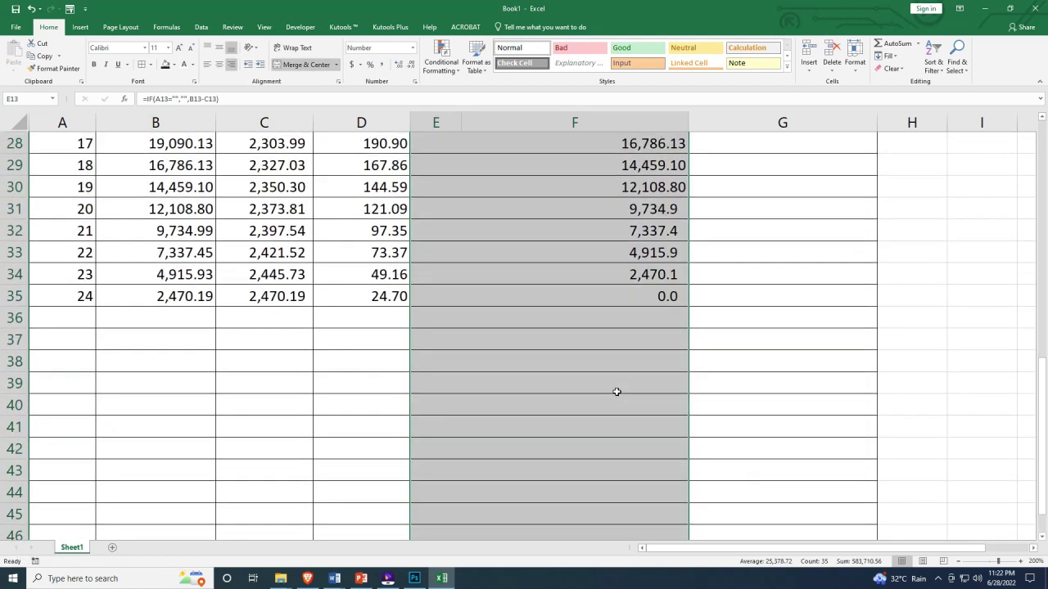
# Fill the monthly amortization formula in G13 down to row 47
pyautogui.click(800, 296)
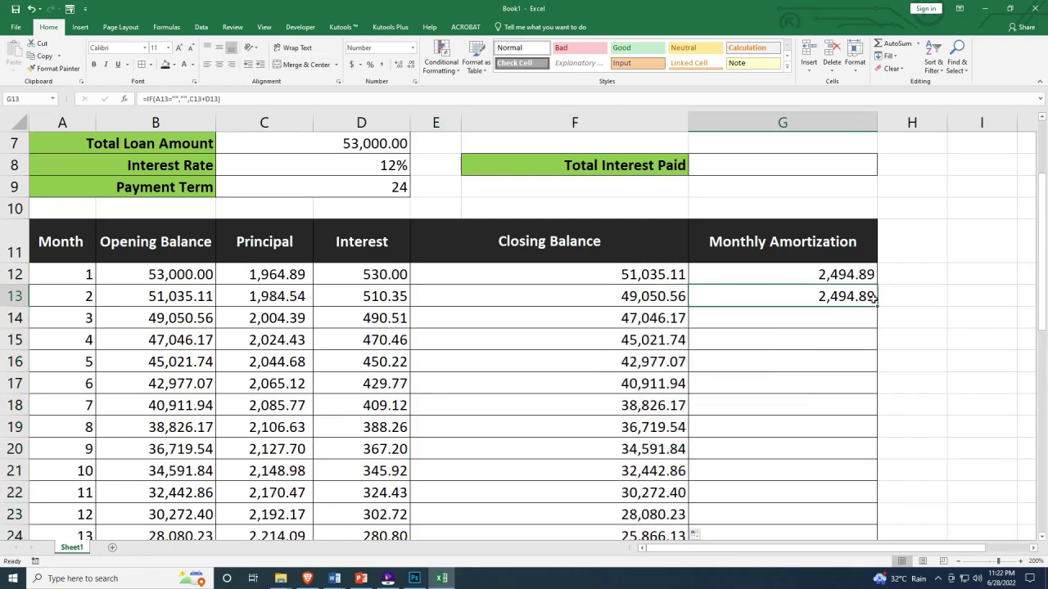
pyautogui.moveTo(877, 304); pyautogui.dragTo(832, 550)
pyautogui.moveTo(826, 507); pyautogui.dragTo(821, 494)
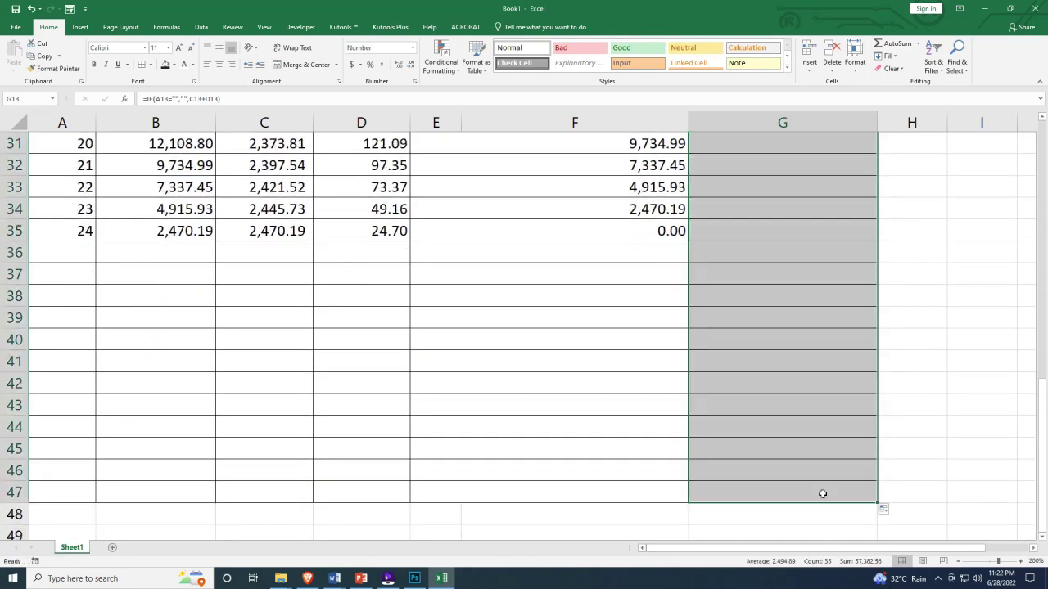
# Check the closing balance and last filled row of the schedule against the Payment Term in C9
pyautogui.click(762, 320)
pyautogui.scroll(3, 762, 315)
pyautogui.click(611, 432)
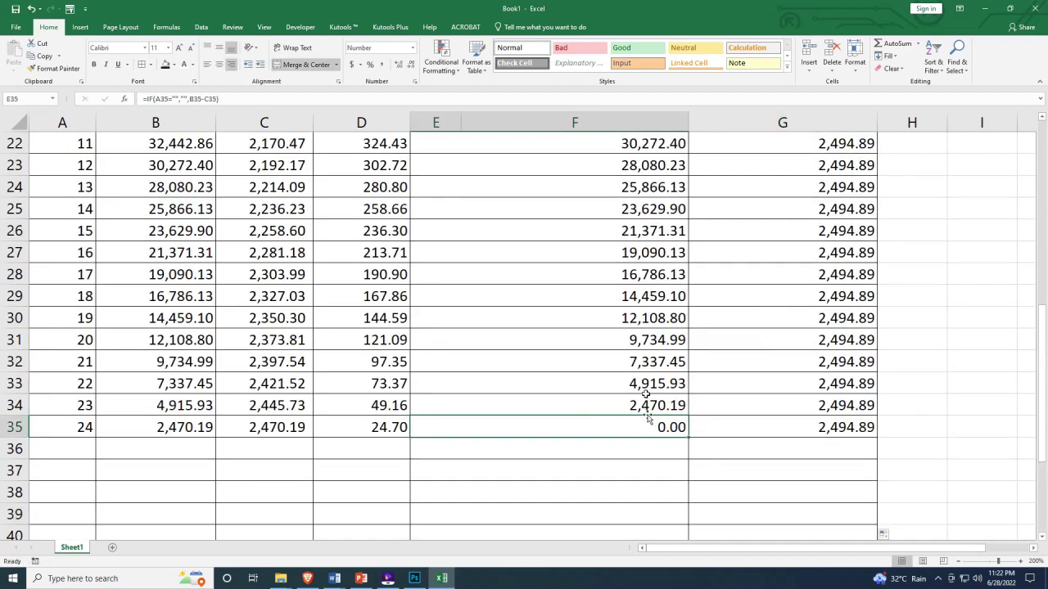
pyautogui.scroll(7, 646, 401)
pyautogui.click(284, 328)
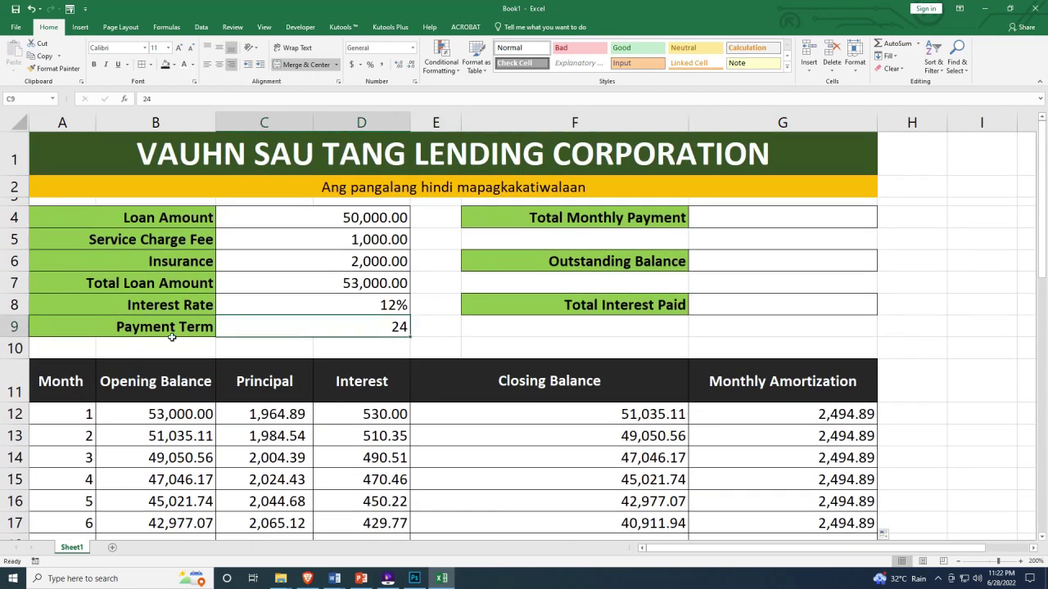
pyautogui.scroll(-10, 355, 331)
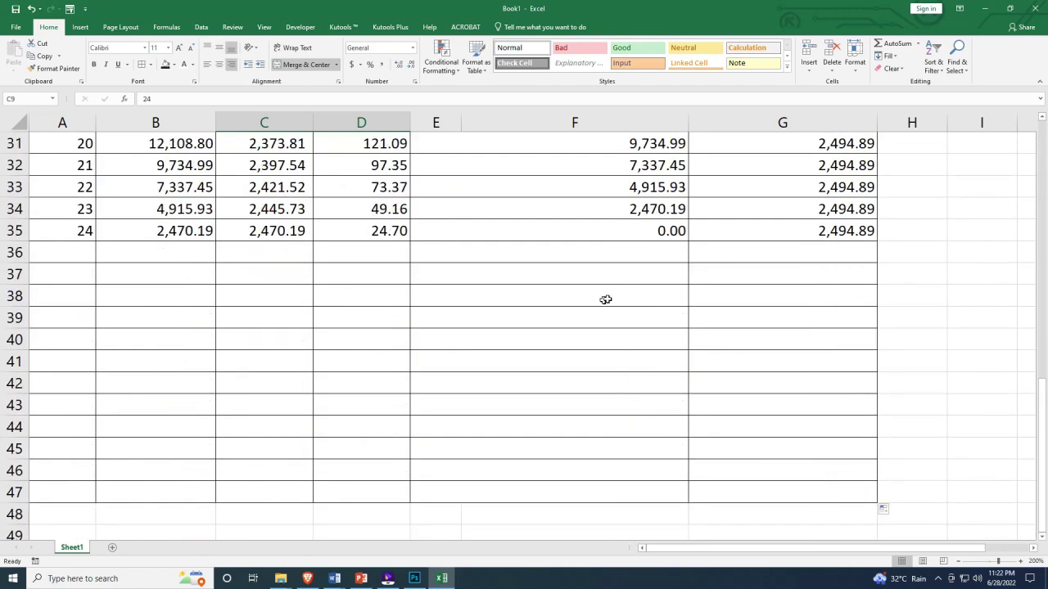
pyautogui.scroll(1, 603, 298)
pyautogui.click(512, 299)
pyautogui.click(814, 300)
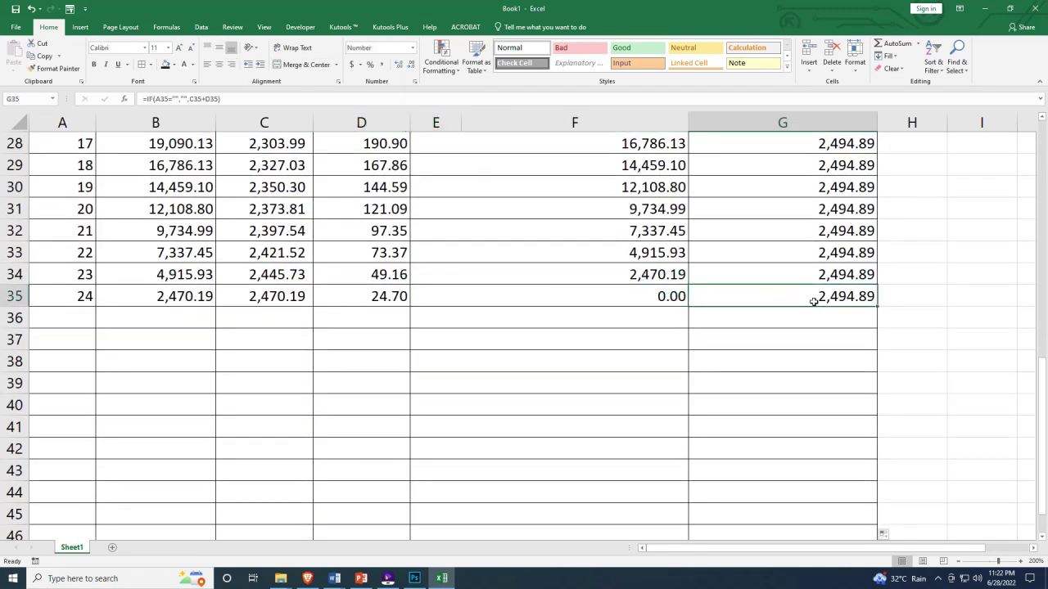
# Review the Monthly Amortization column from month 1 through the last filled month
pyautogui.scroll(2, 801, 307)
pyautogui.scroll(4, 800, 303)
pyautogui.click(762, 208)
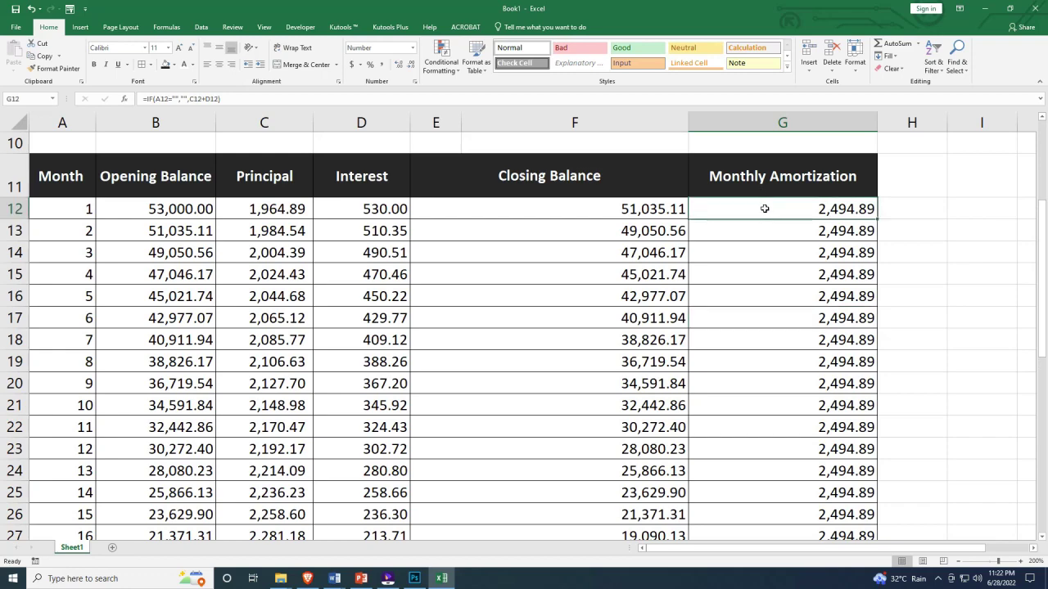
pyautogui.scroll(-4, 788, 250)
pyautogui.moveTo(799, 419); pyautogui.dragTo(807, 274)
pyautogui.scroll(6, 807, 274)
pyautogui.click(774, 297)
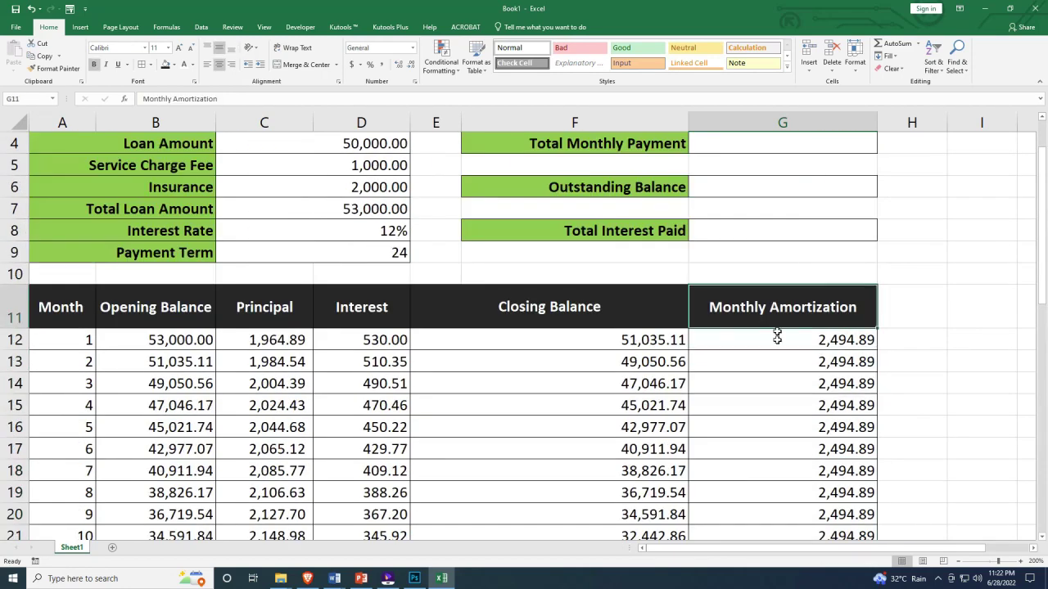
pyautogui.click(774, 336)
# Compare the first and last months' values in the Interest and Principal columns
pyautogui.click(385, 309)
pyautogui.scroll(-6, 399, 321)
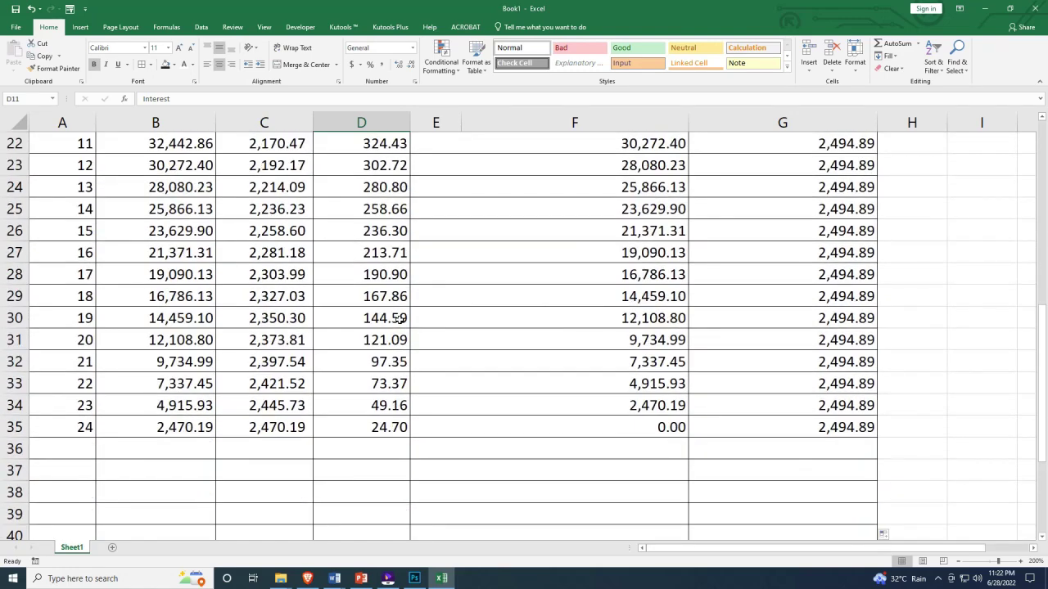
pyautogui.scroll(6, 393, 435)
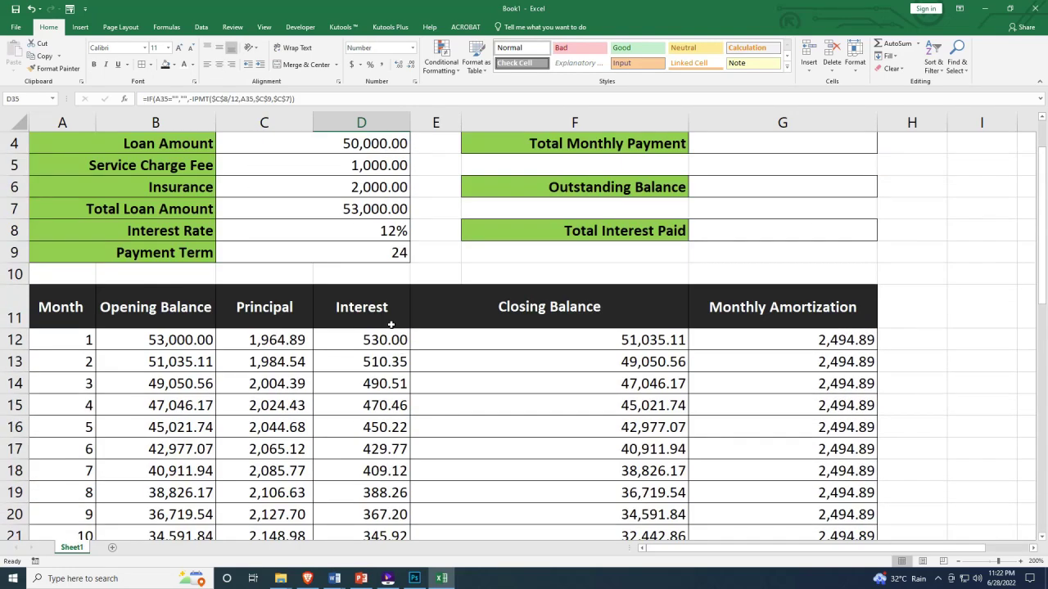
pyautogui.click(384, 339)
pyautogui.scroll(-9, 385, 340)
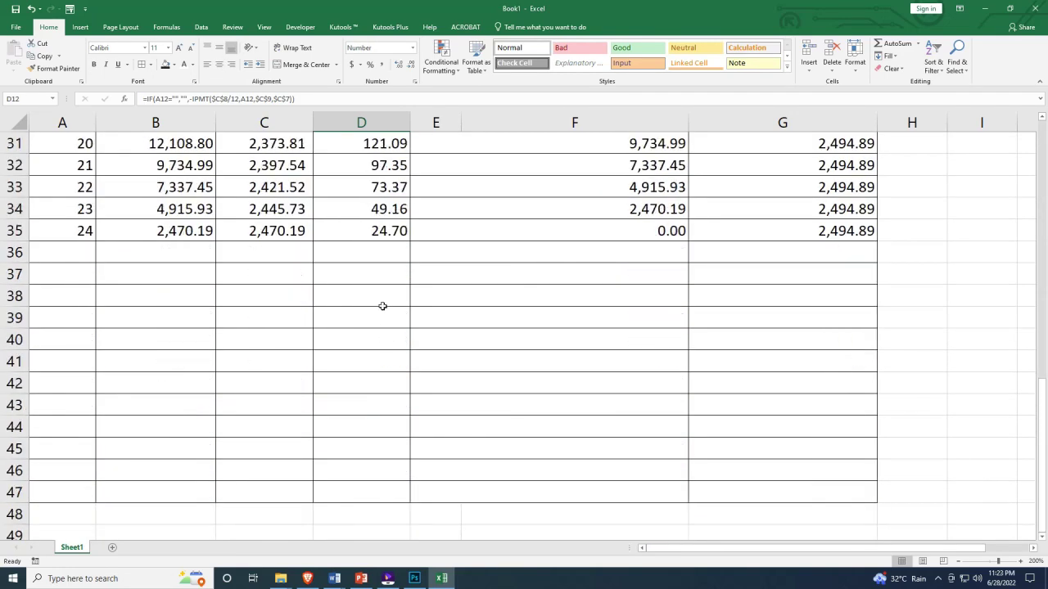
pyautogui.scroll(2, 381, 357)
pyautogui.click(382, 358)
pyautogui.click(305, 360)
pyautogui.scroll(4, 305, 360)
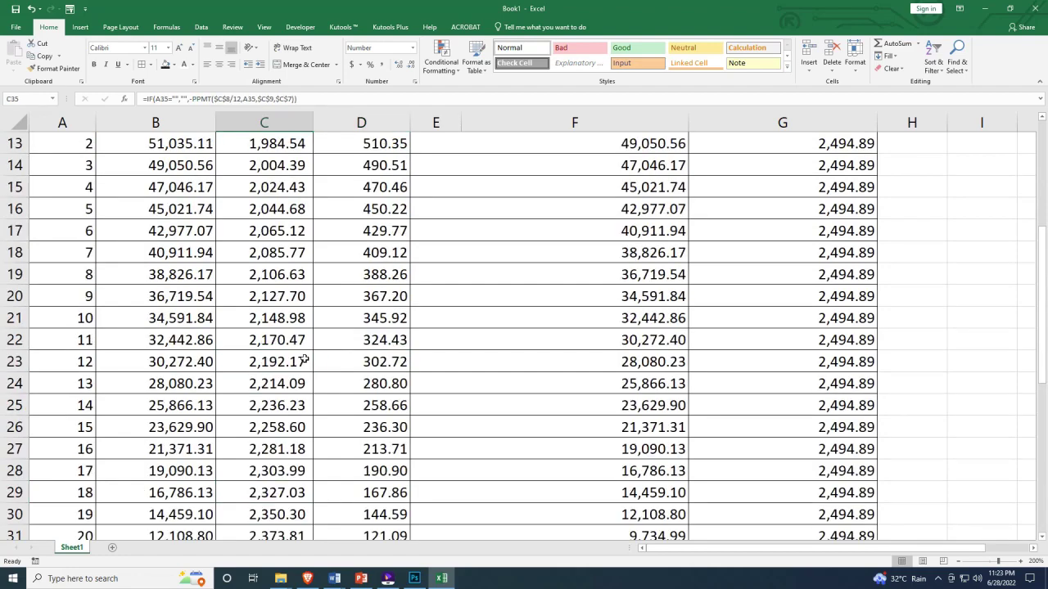
pyautogui.scroll(-2, 305, 360)
pyautogui.scroll(6, 304, 360)
pyautogui.click(302, 384)
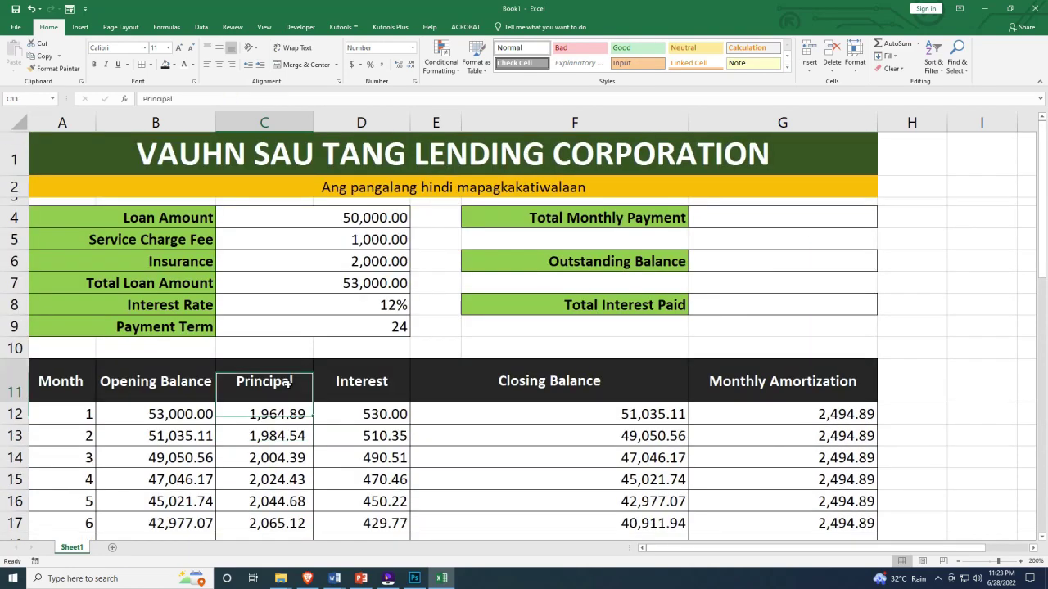
pyautogui.click(691, 328)
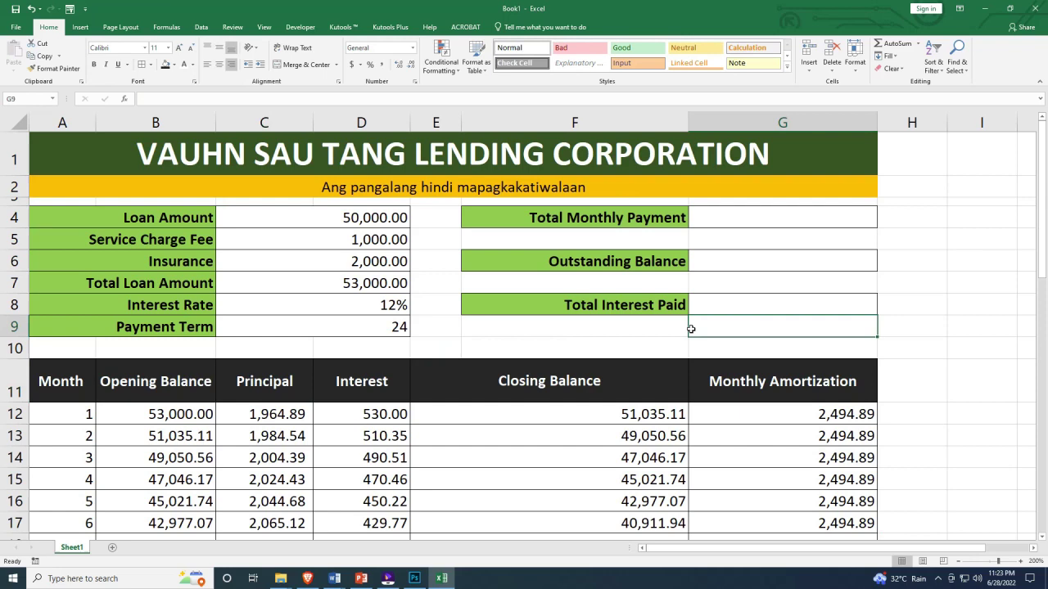
# Switch to the Formulas presentation in PowerPoint and review the PMT, PPMT and IPMT definitions on slide 2
pyautogui.click(732, 218)
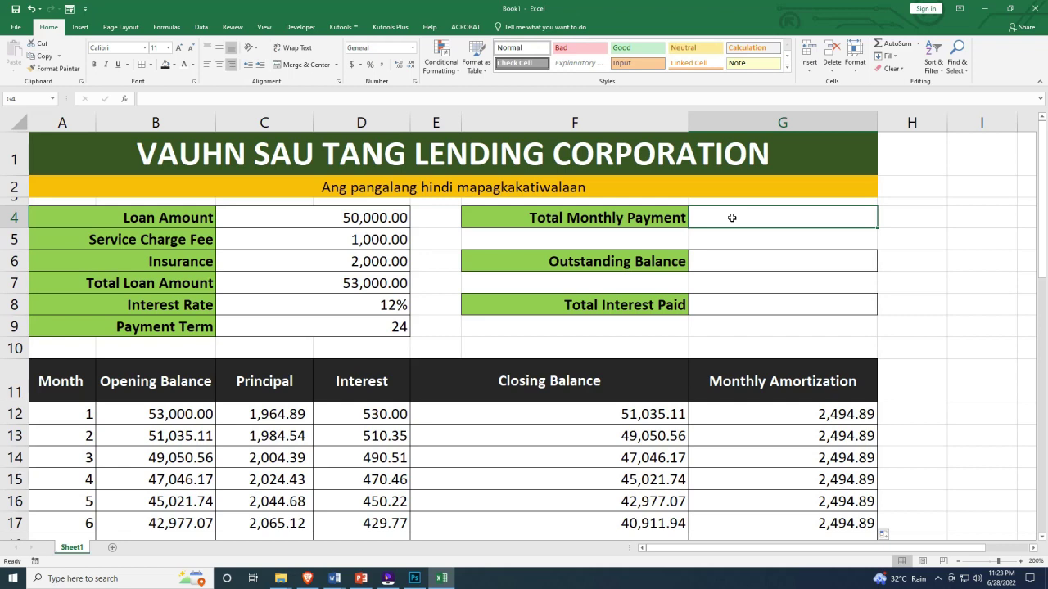
pyautogui.click(361, 579)
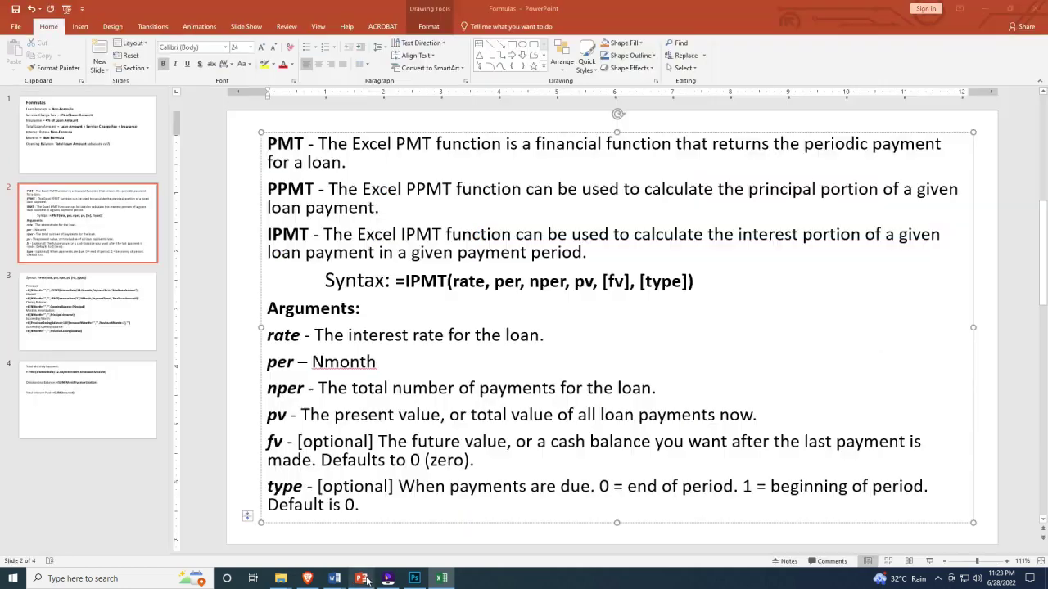
pyautogui.doubleClick(298, 143)
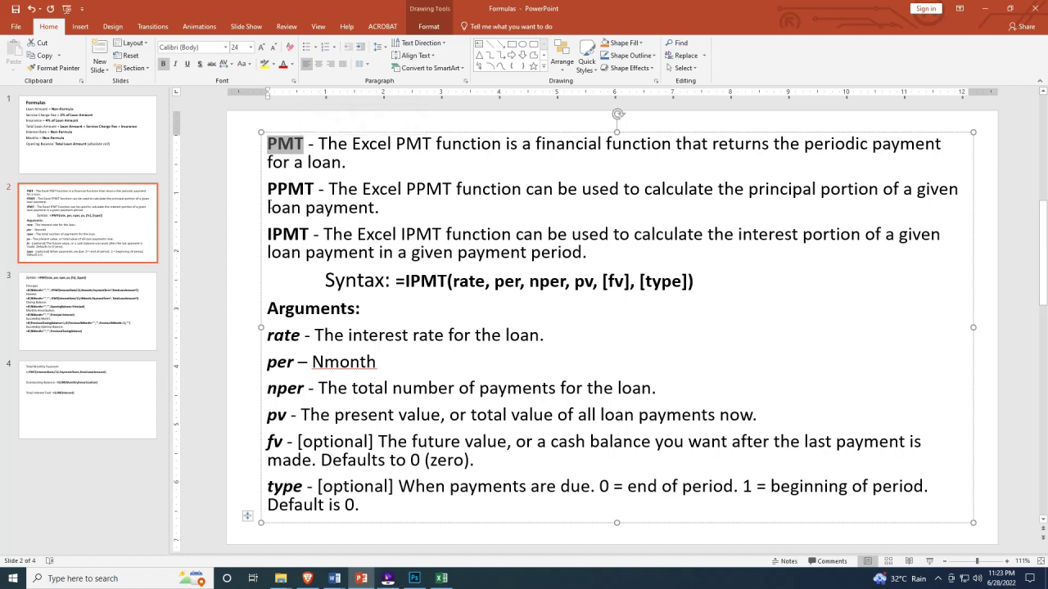
pyautogui.moveTo(267, 189); pyautogui.dragTo(316, 188)
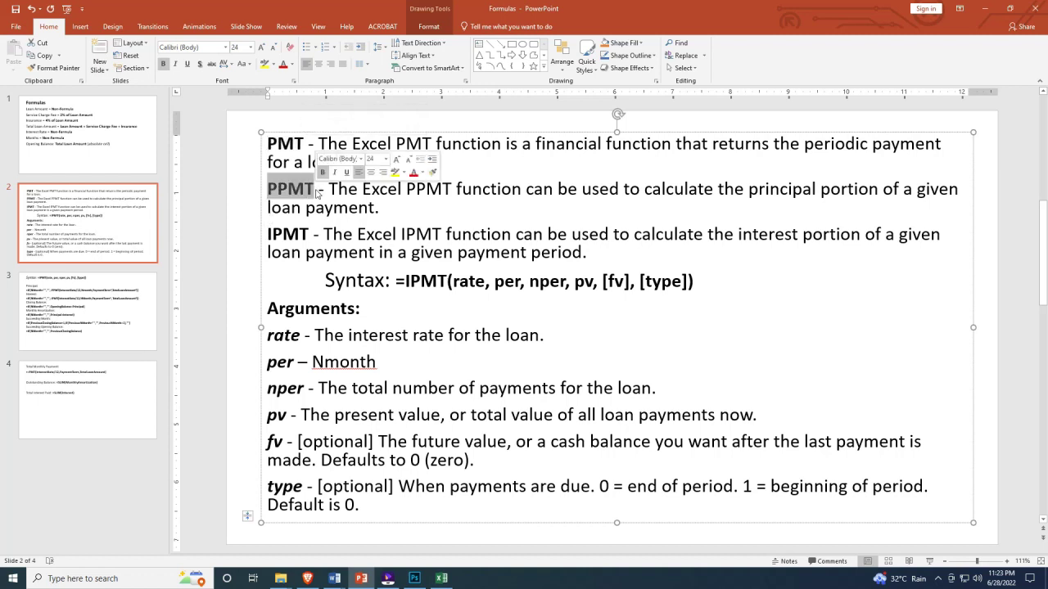
pyautogui.moveTo(267, 234); pyautogui.dragTo(309, 234)
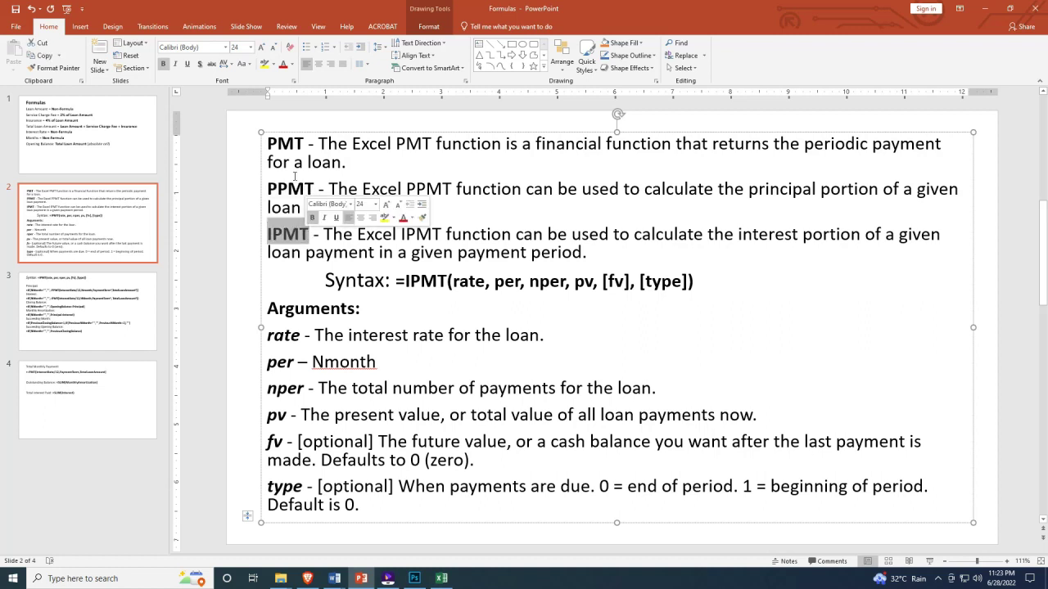
pyautogui.doubleClick(284, 144)
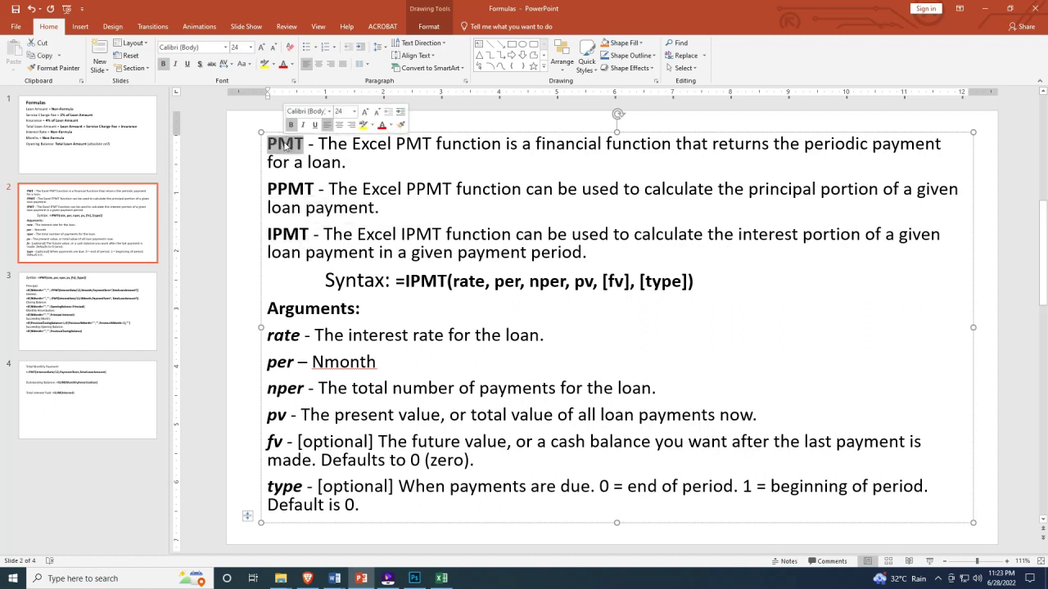
pyautogui.click(981, 11)
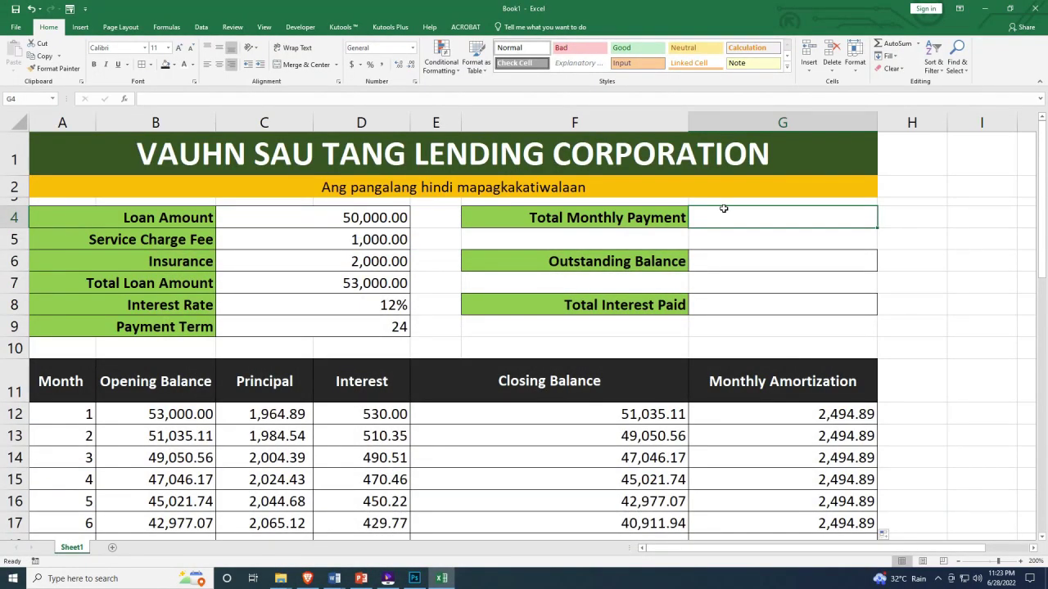
pyautogui.write('=')
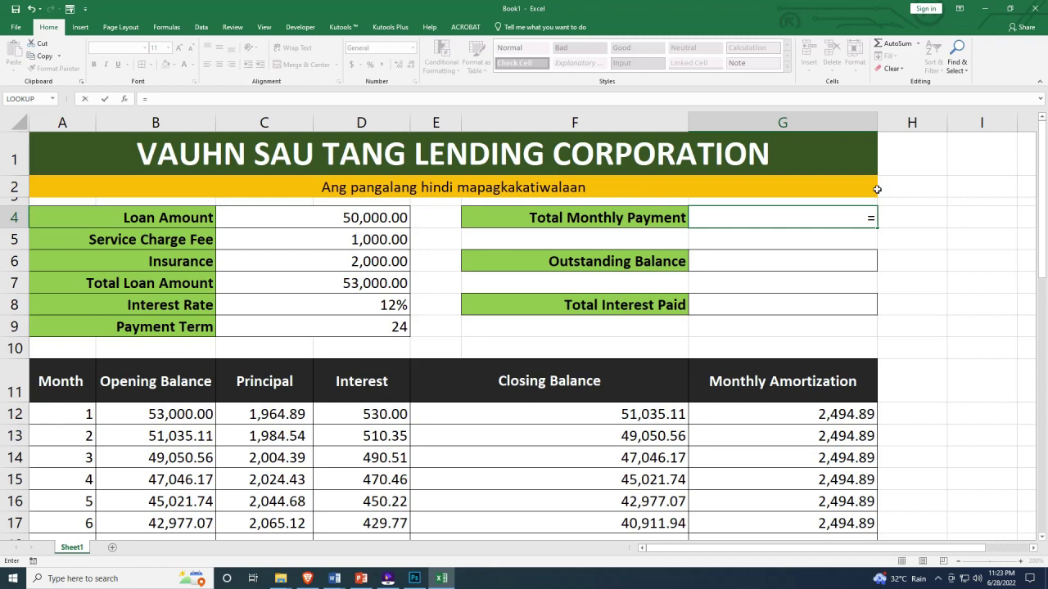
pyautogui.write('IF')
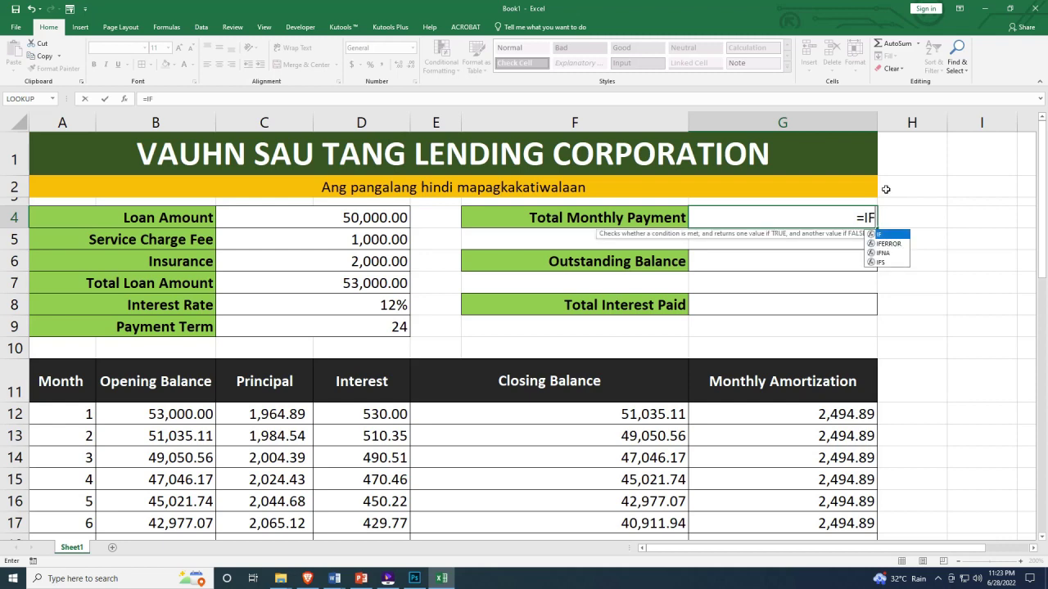
pyautogui.press('BackSpace')
pyautogui.press('BackSpace')
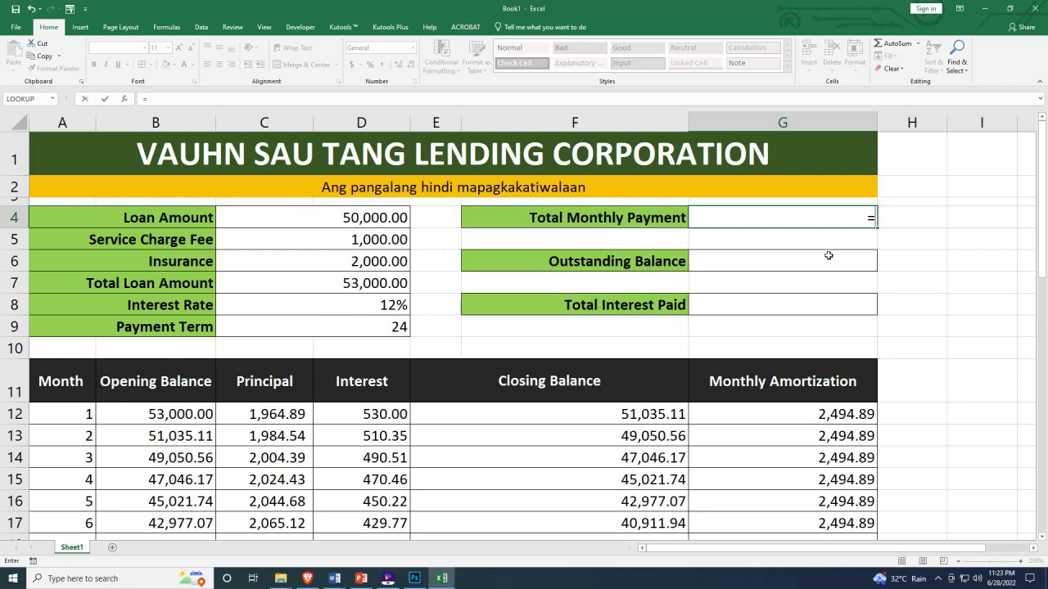
pyautogui.press('Escape')
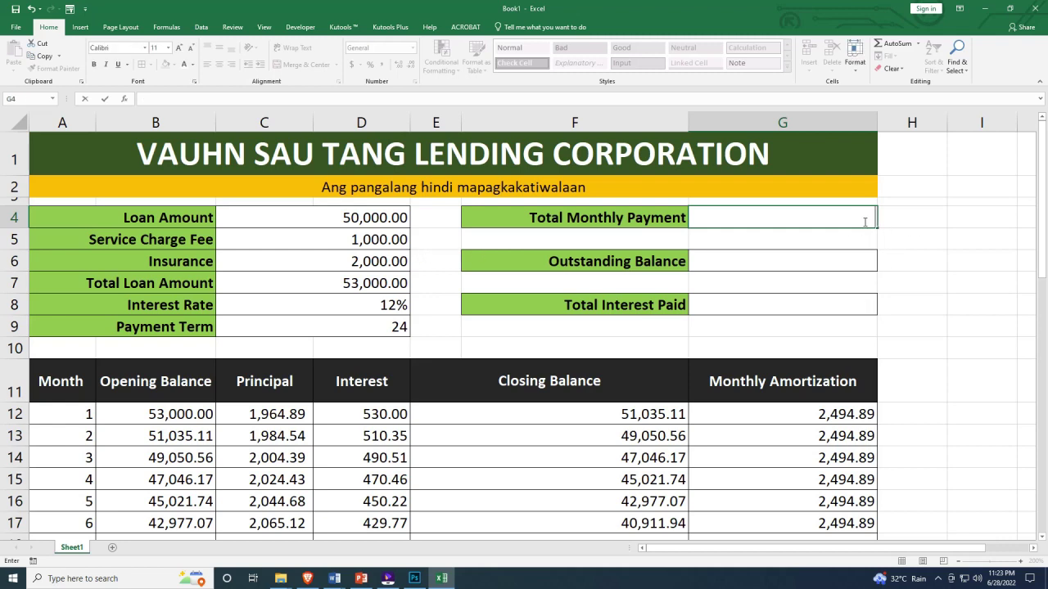
# Write the formula =-PMT(C8/12,C9,C7) in the Total Monthly Payment cell G4
pyautogui.write('=')
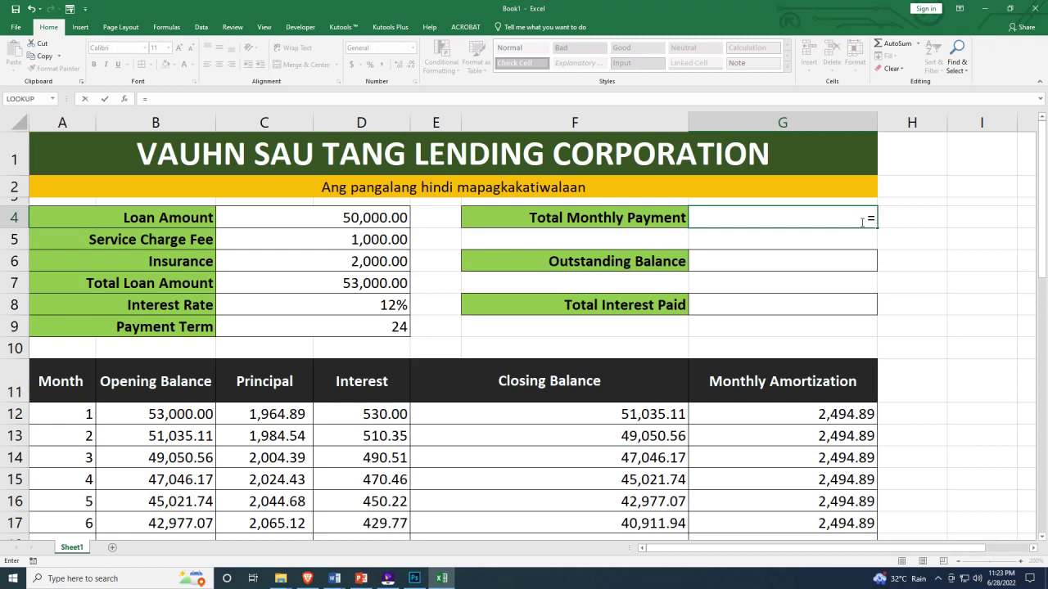
pyautogui.write('-pmt')
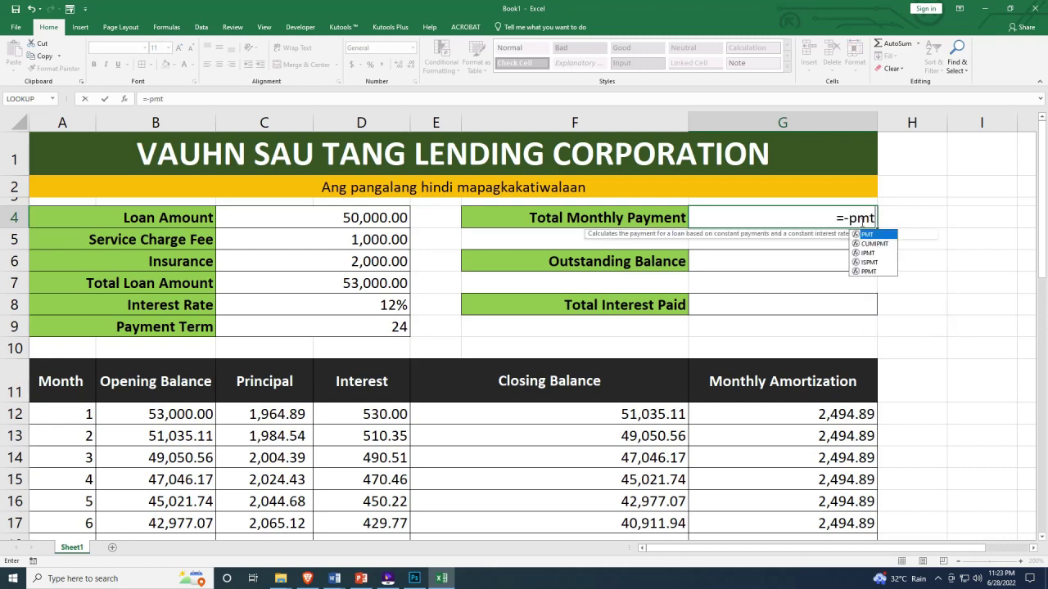
pyautogui.press('Tab')
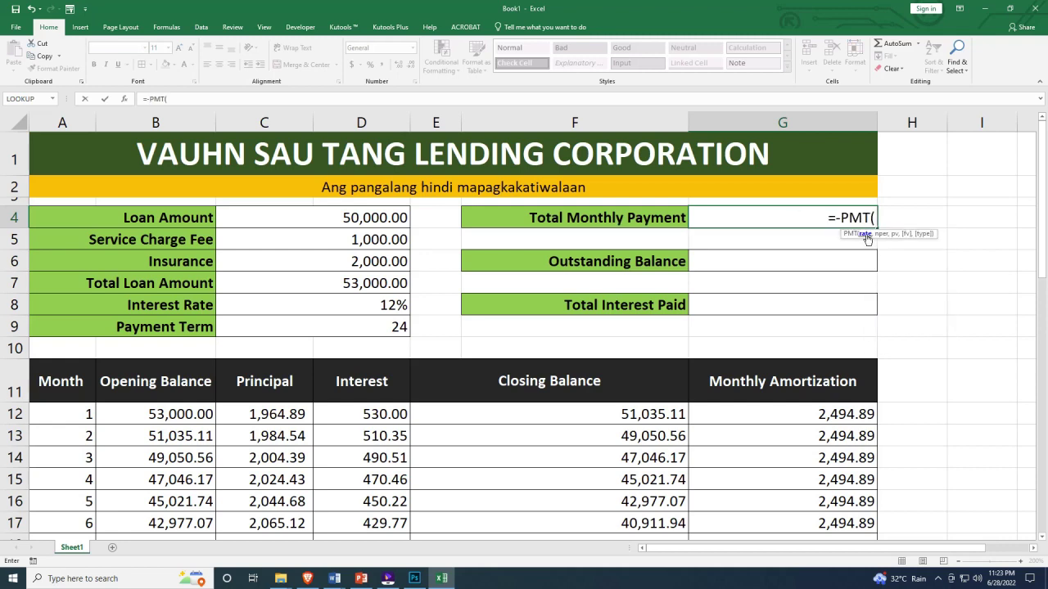
pyautogui.click(325, 312)
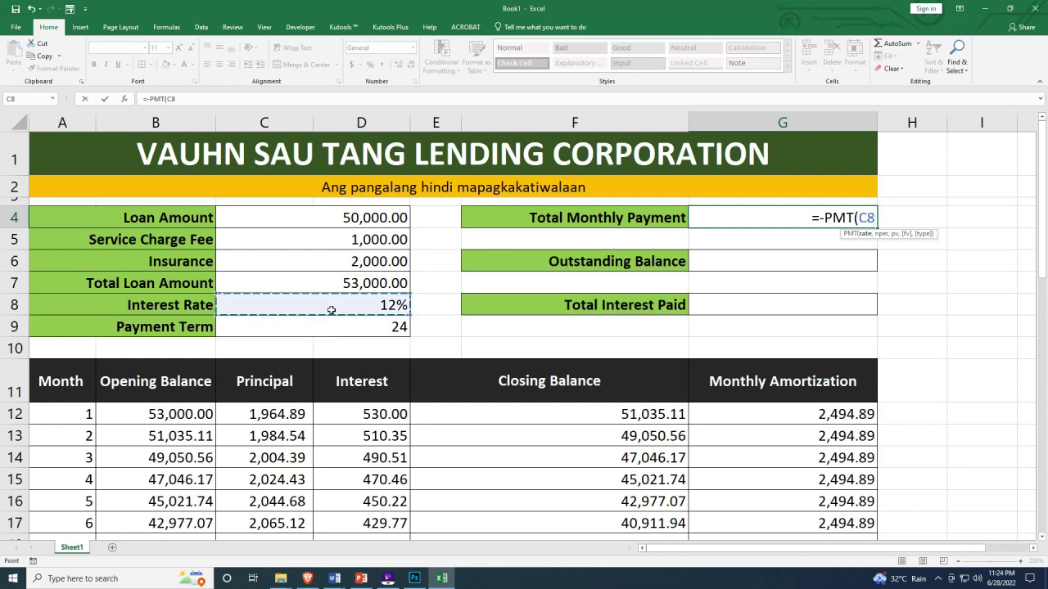
pyautogui.write('/12')
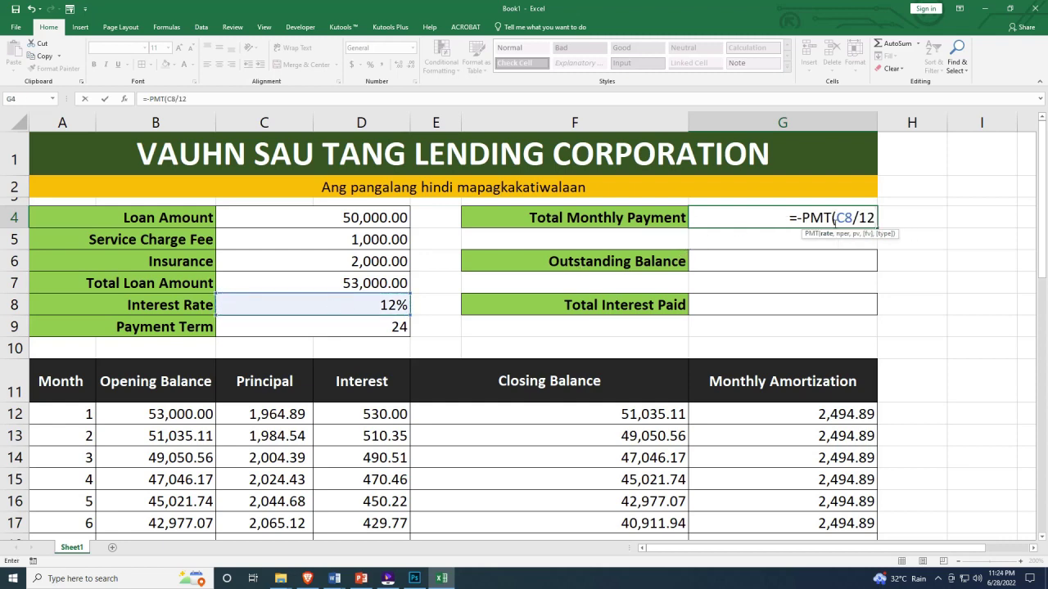
pyautogui.moveTo(847, 218); pyautogui.dragTo(836, 217)
pyautogui.click(844, 218)
pyautogui.write(',')
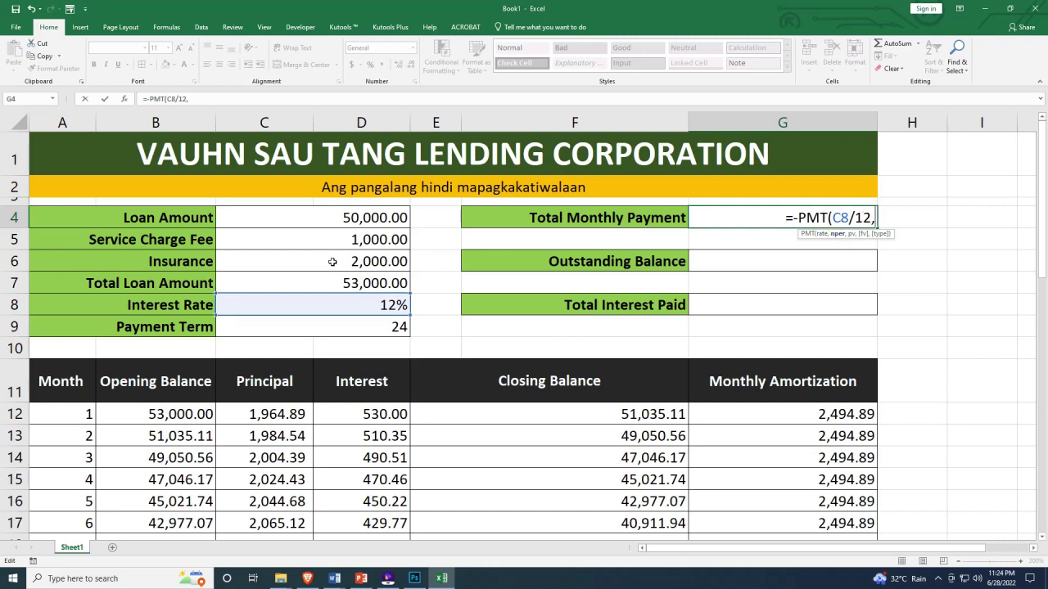
pyautogui.click(286, 324)
pyautogui.write(',')
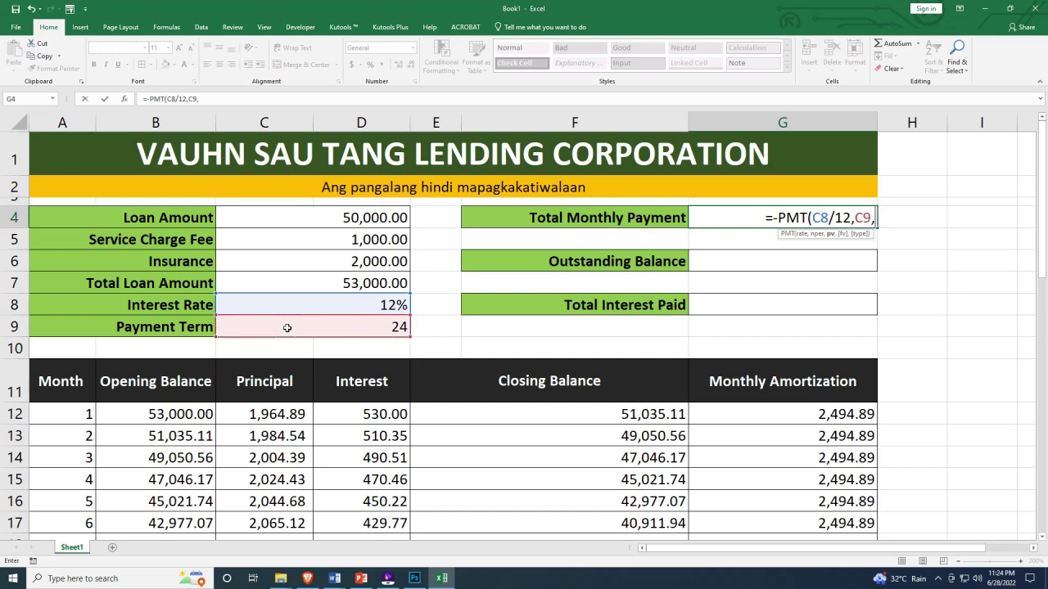
pyautogui.click(347, 282)
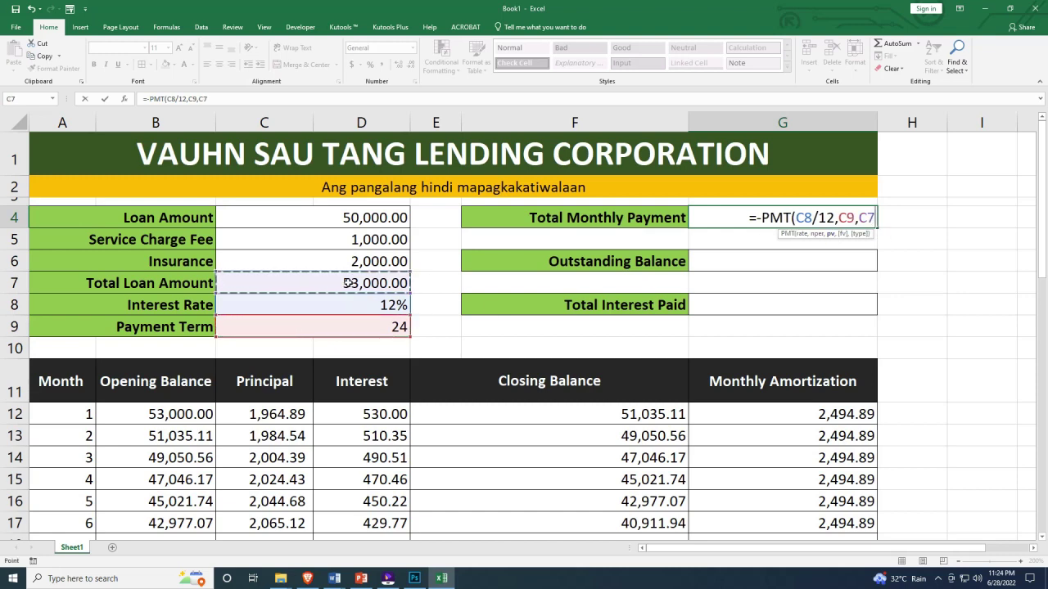
pyautogui.write(')')
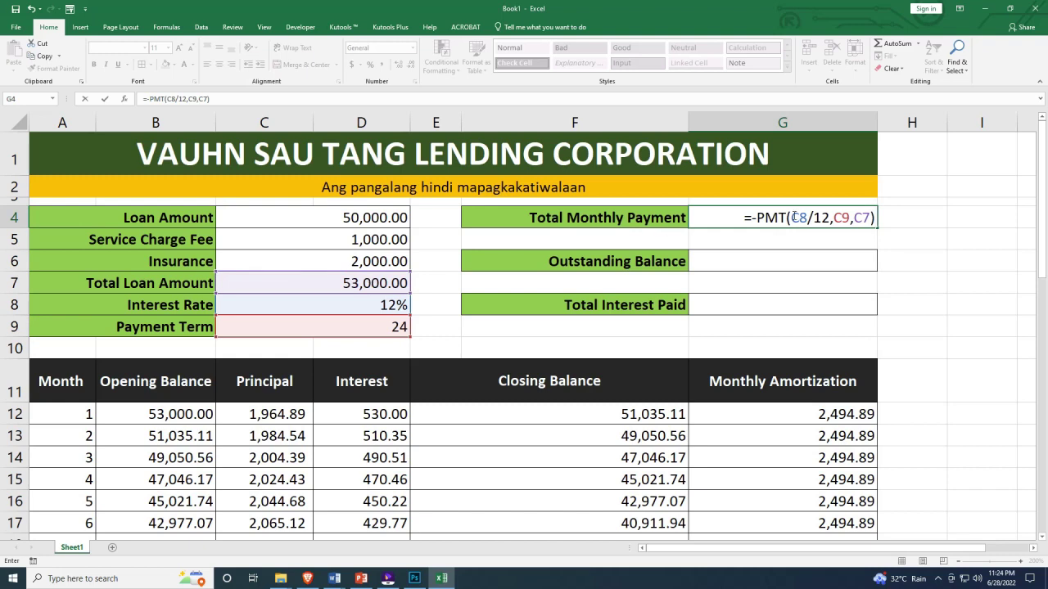
pyautogui.click(792, 217)
pyautogui.click(746, 218)
pyautogui.write('if')
pyautogui.press('BackSpace')
pyautogui.press('BackSpace')
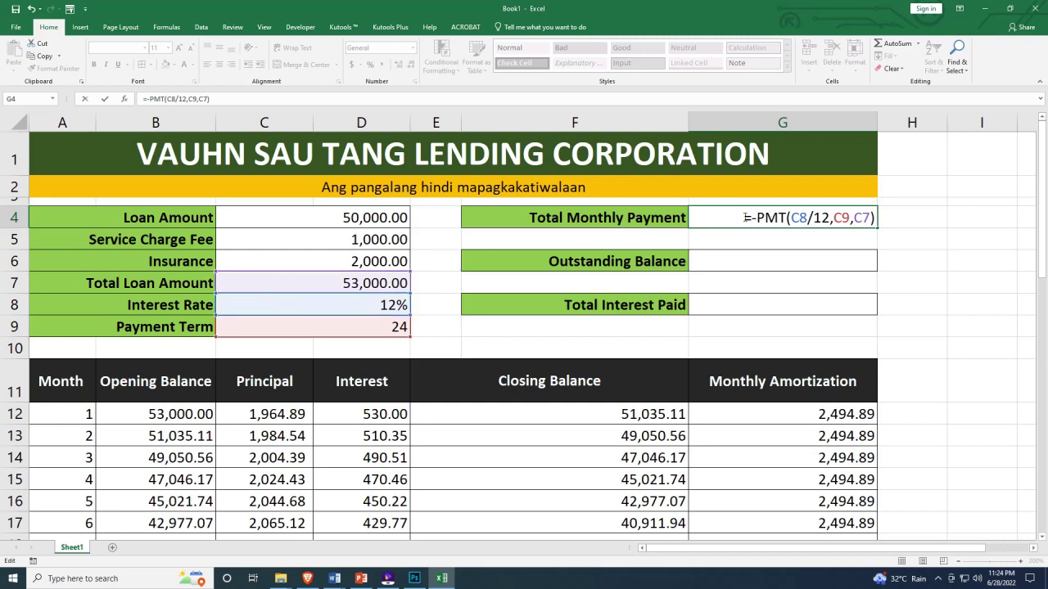
# Check the rate, nper and pv references in the Total Monthly Payment formula in G4, and commit the formula
pyautogui.click(834, 217)
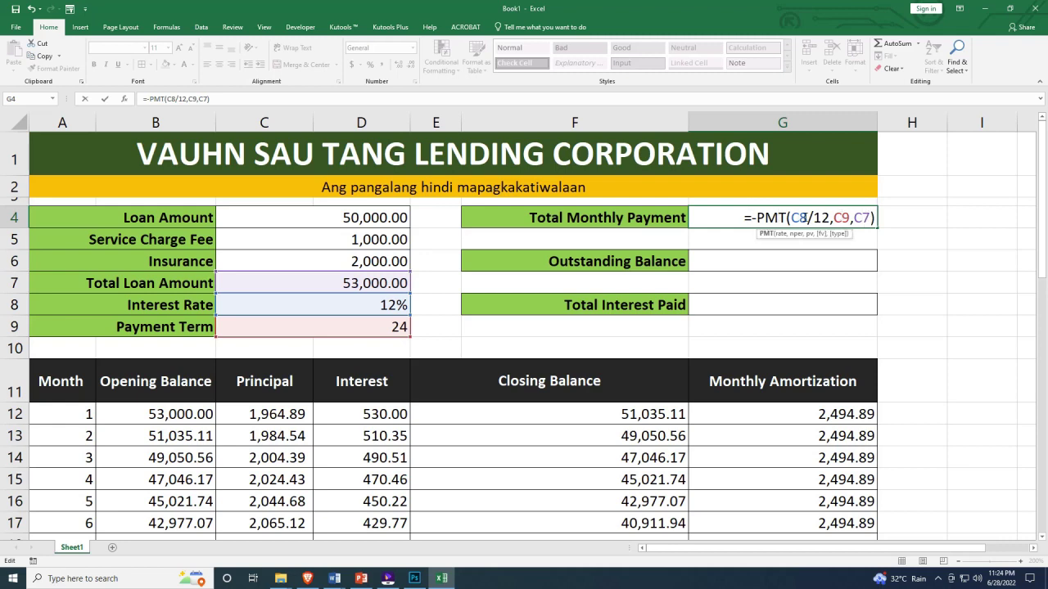
pyautogui.click(864, 218)
pyautogui.doubleClick(802, 218)
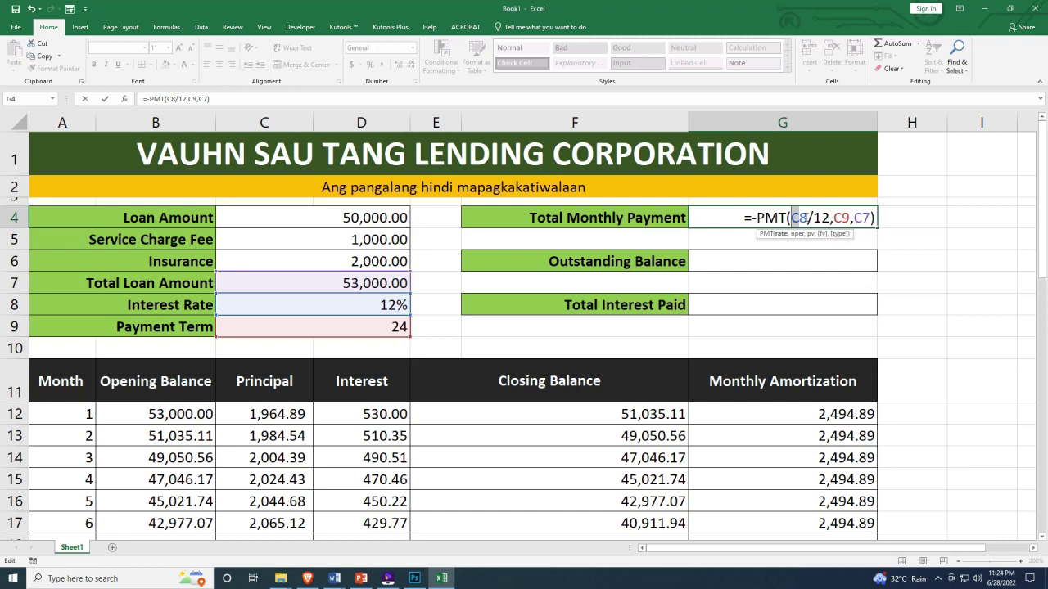
pyautogui.doubleClick(839, 218)
pyautogui.doubleClick(861, 217)
pyautogui.click(802, 217)
pyautogui.doubleClick(803, 217)
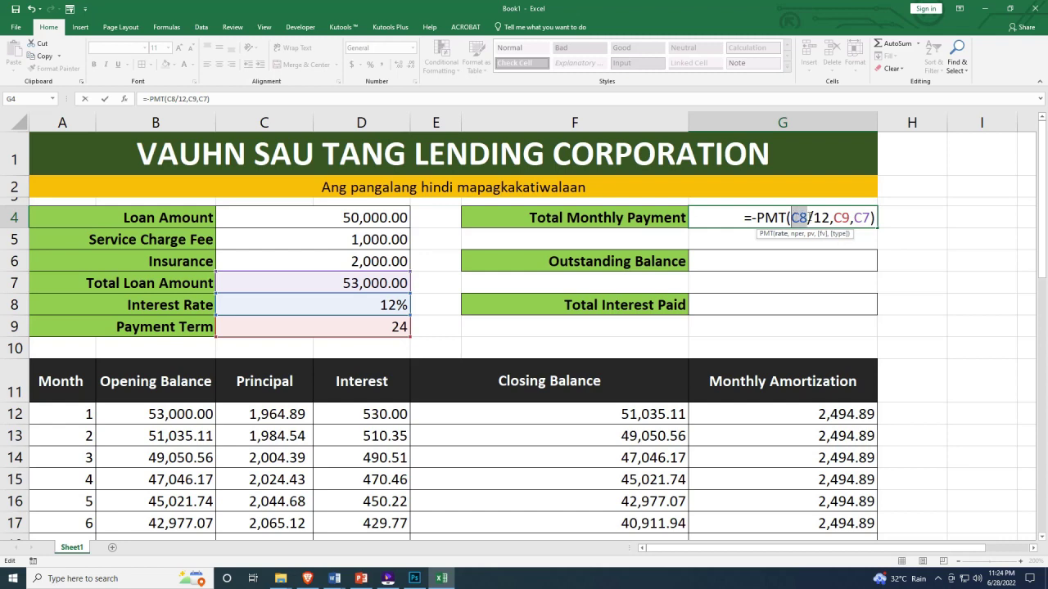
pyautogui.click(873, 219)
pyautogui.press('Return')
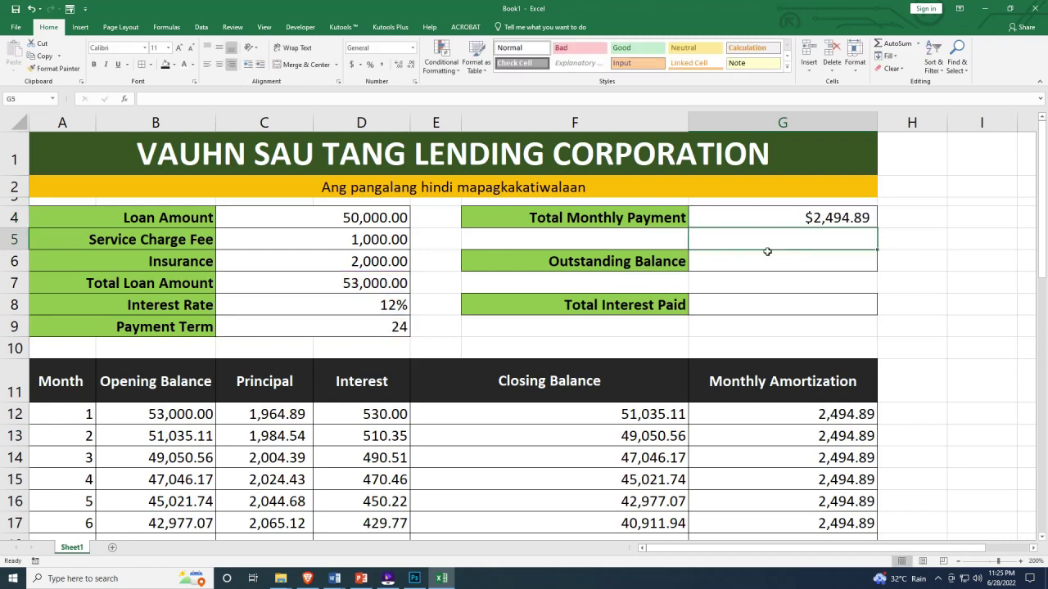
# Change the currency symbol of the Total Monthly Payment cell G4 to ₱ English (Philippines)
pyautogui.click(827, 217)
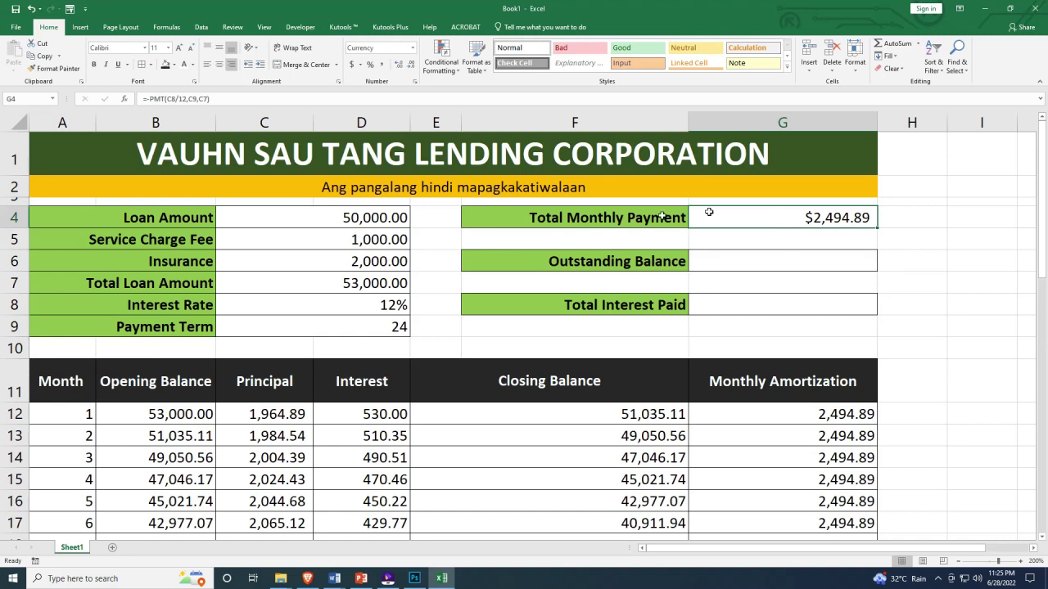
pyautogui.rightClick(809, 215)
pyautogui.click(846, 400)
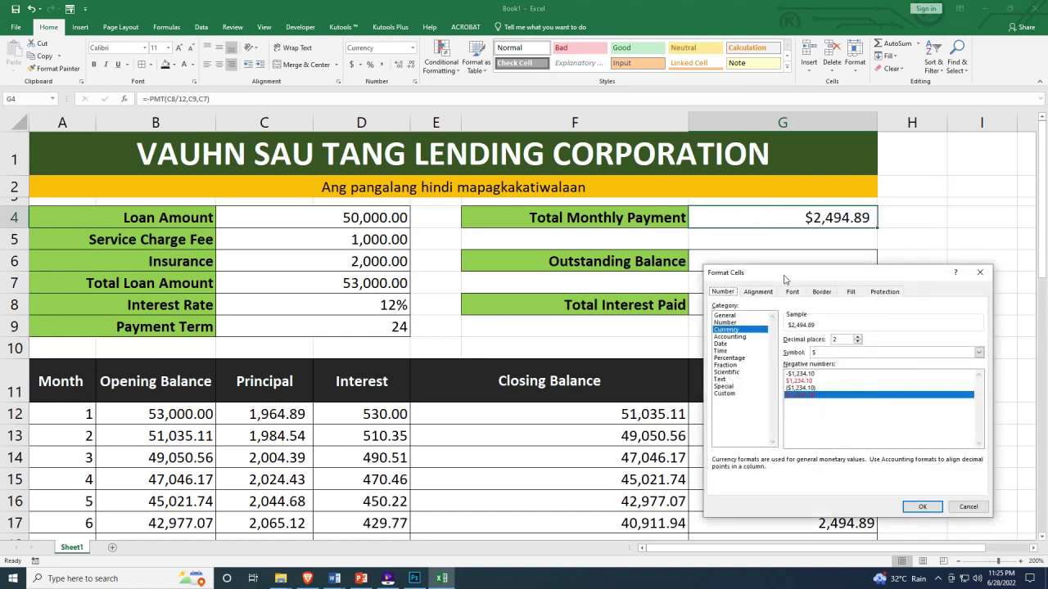
pyautogui.moveTo(780, 274); pyautogui.dragTo(397, 165)
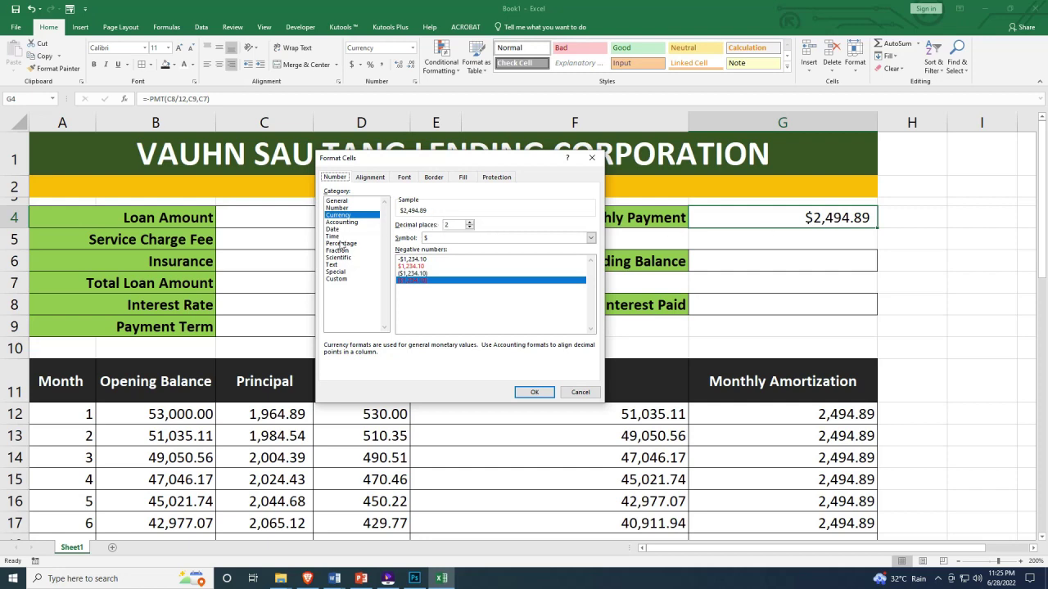
pyautogui.click(437, 239)
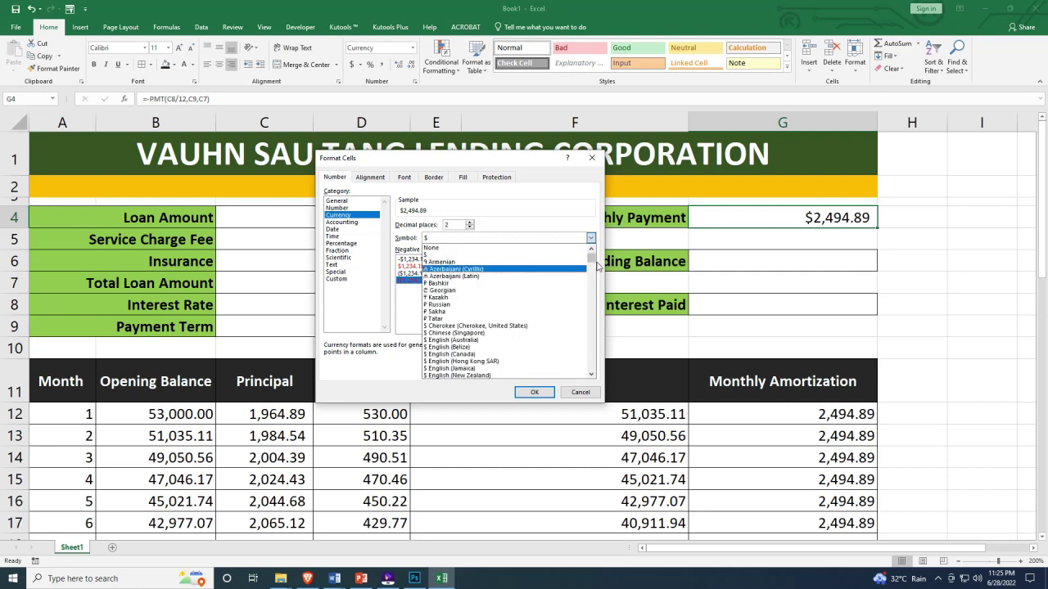
pyautogui.scroll(-3, 594, 265)
pyautogui.scroll(2, 594, 264)
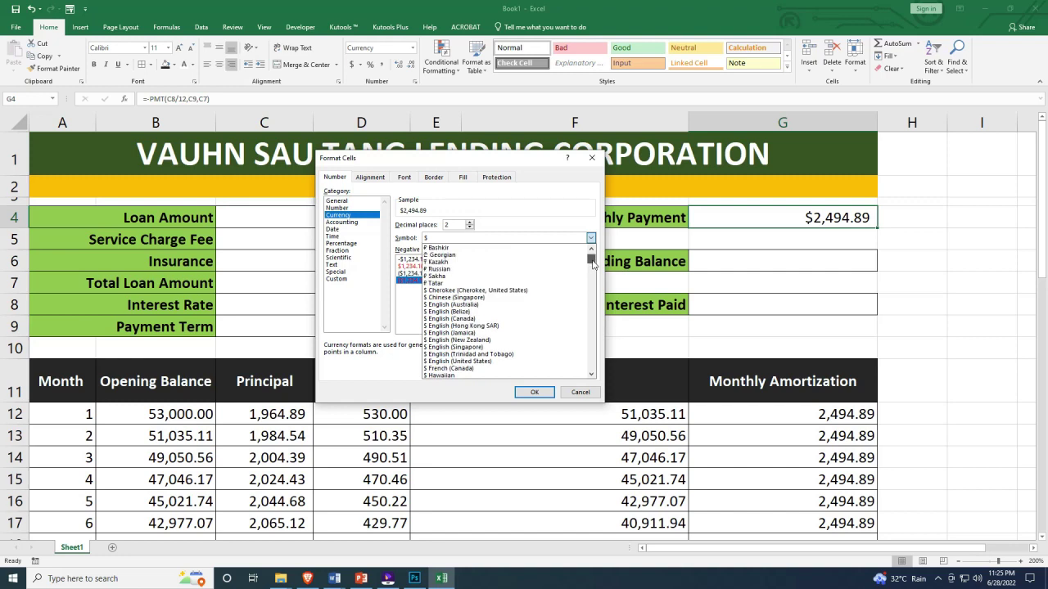
pyautogui.scroll(-2, 508, 293)
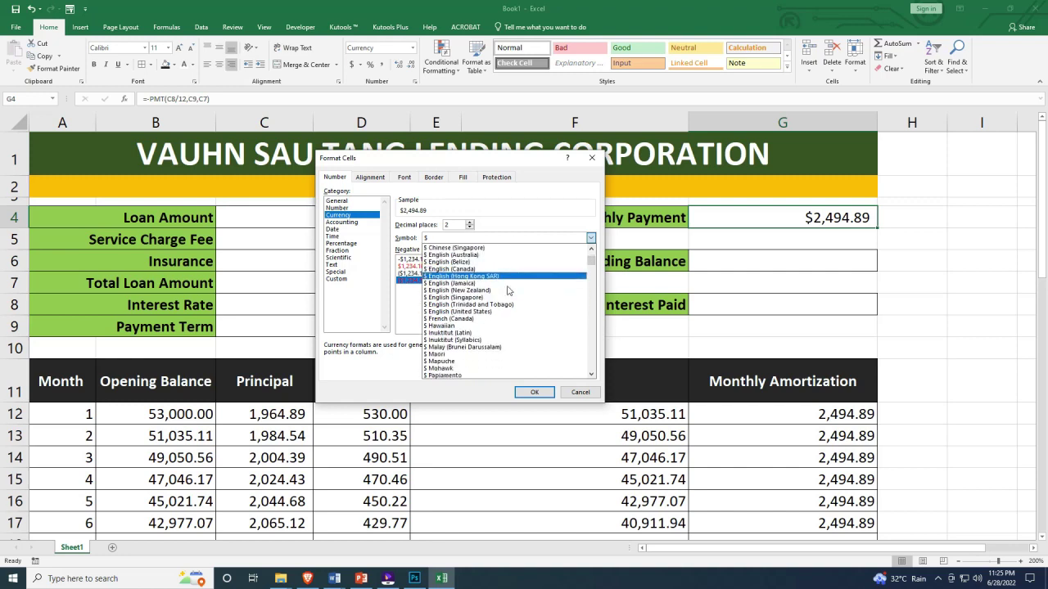
pyautogui.scroll(-1, 508, 291)
pyautogui.scroll(3, 508, 288)
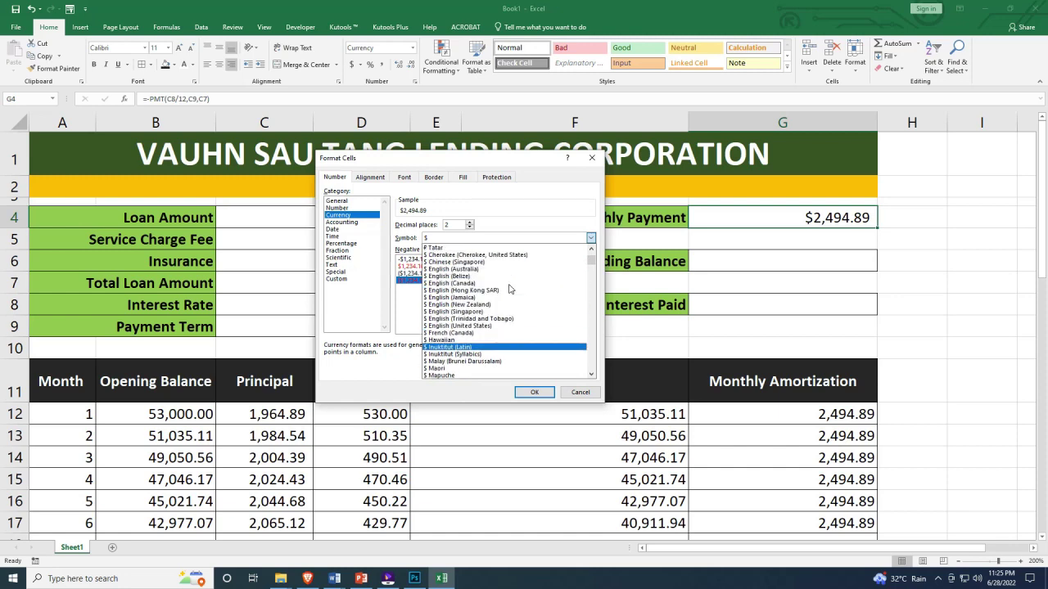
pyautogui.scroll(2, 489, 298)
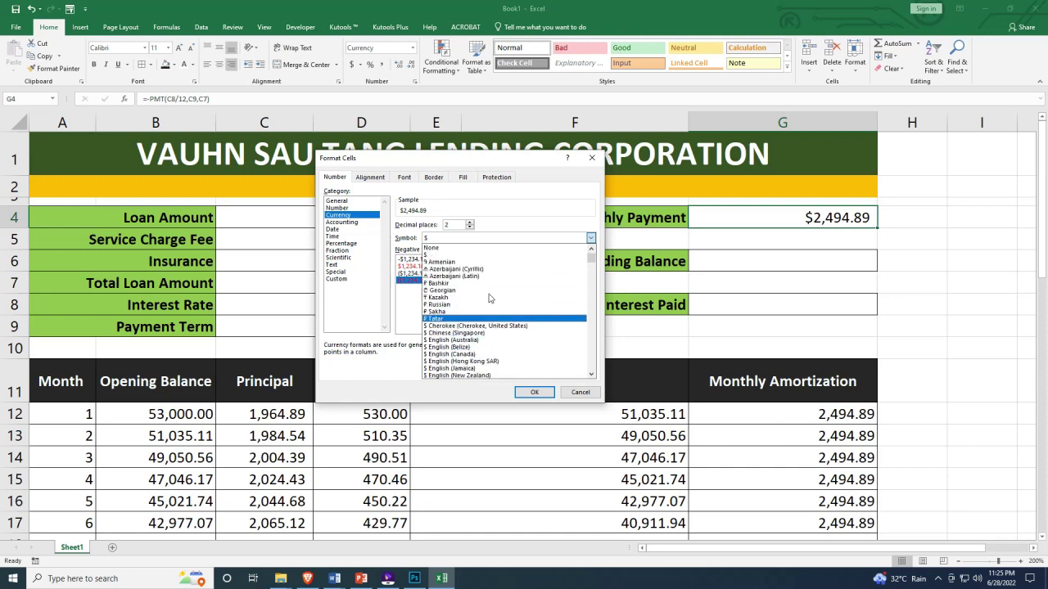
pyautogui.scroll(-3, 491, 298)
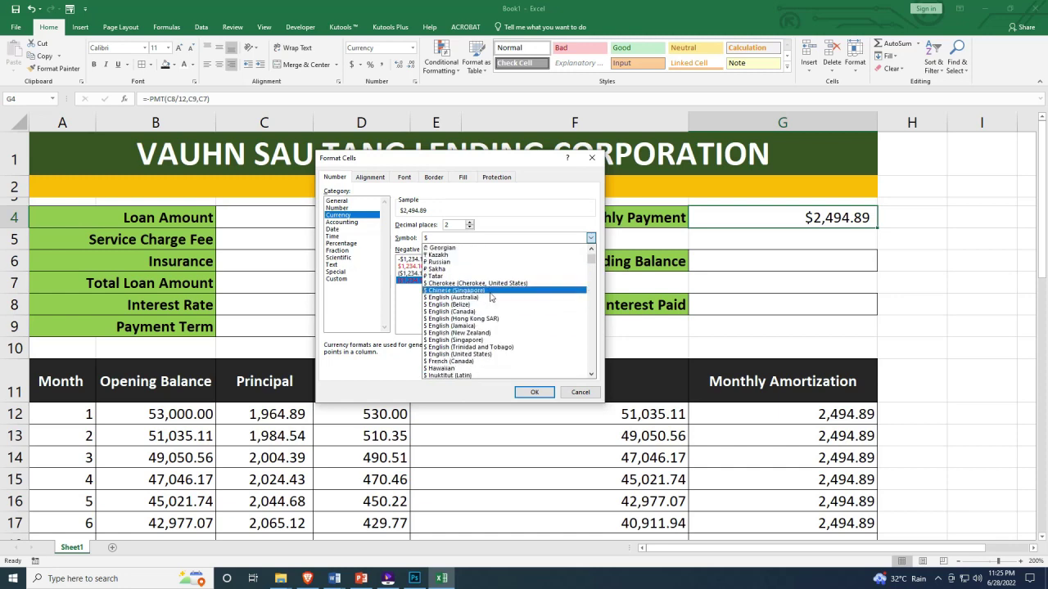
pyautogui.scroll(-7, 491, 297)
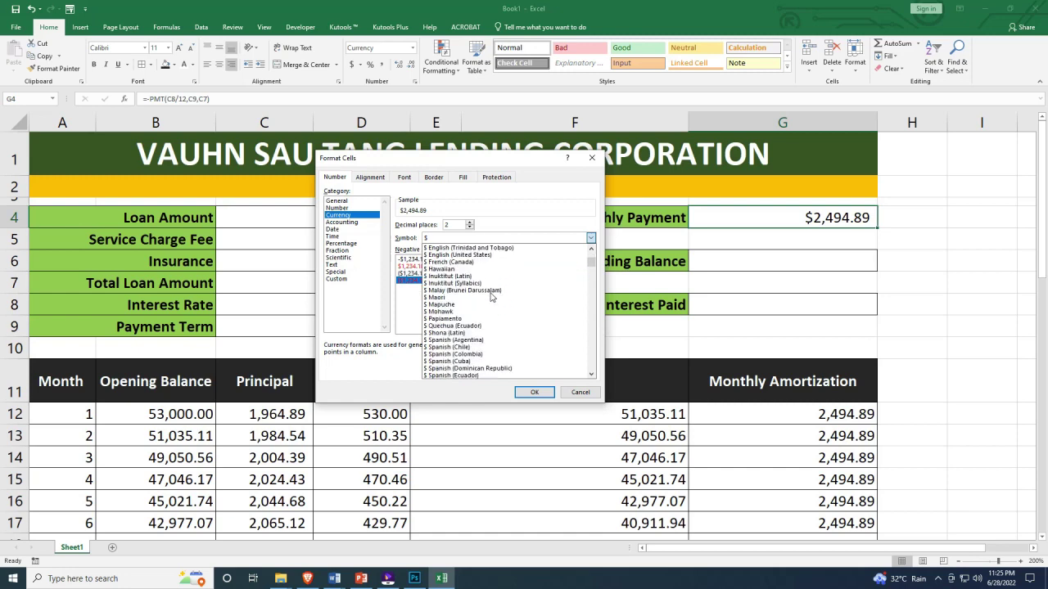
pyautogui.scroll(-2, 491, 297)
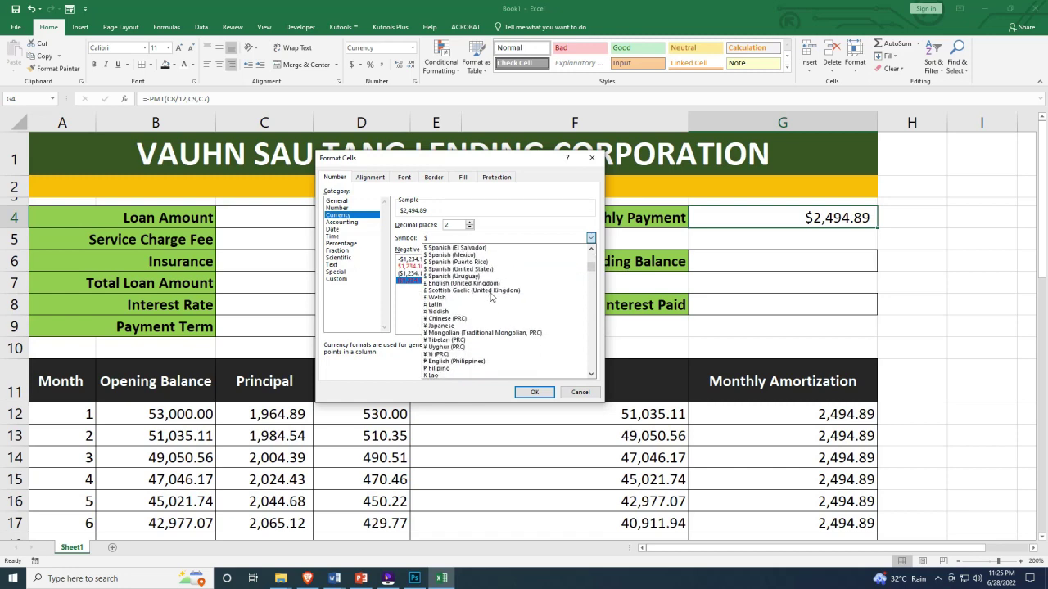
pyautogui.click(472, 340)
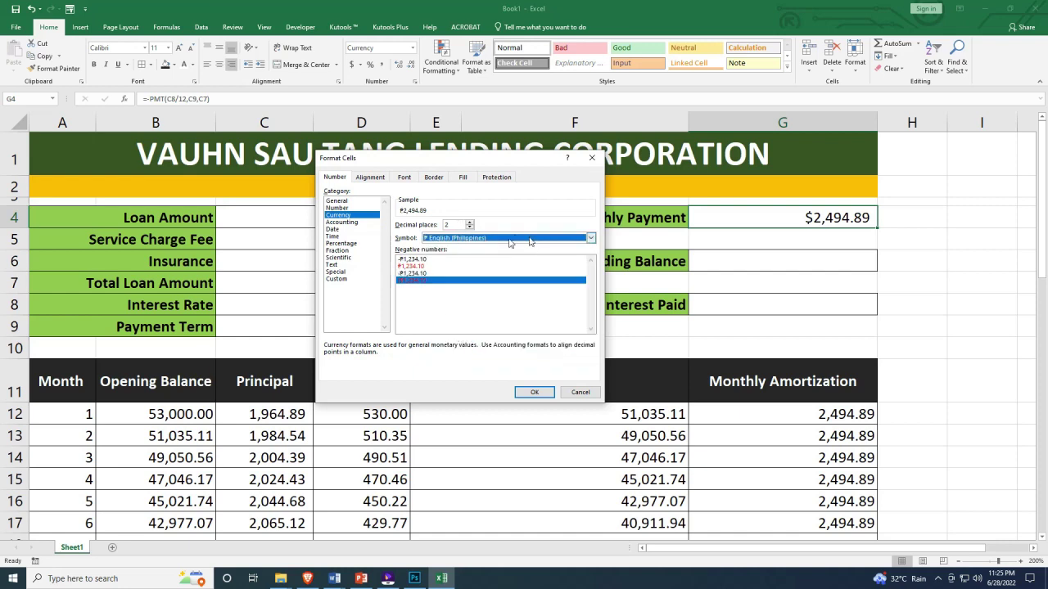
pyautogui.click(465, 238)
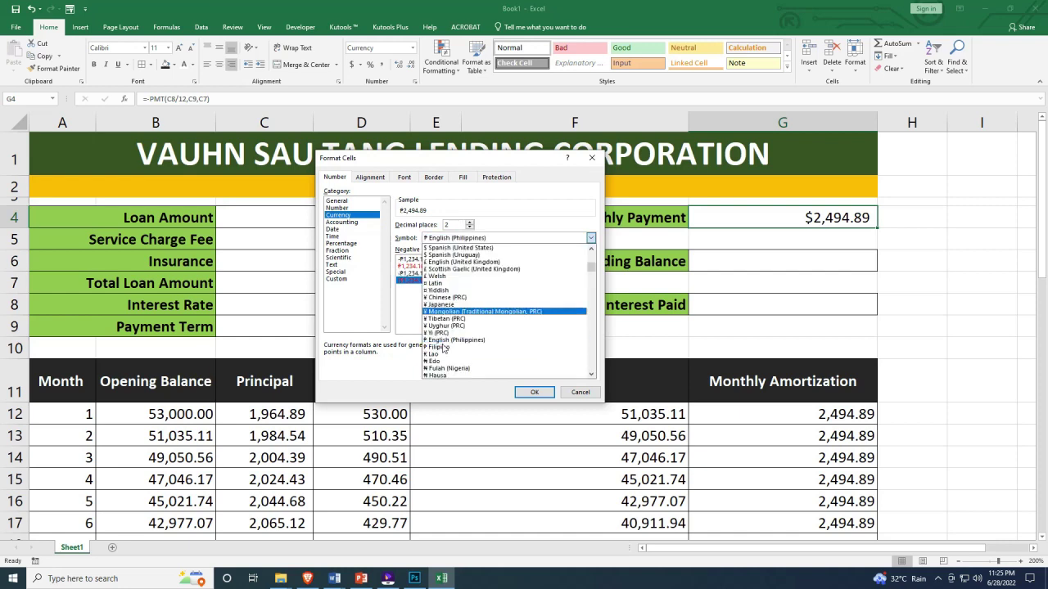
pyautogui.click(455, 345)
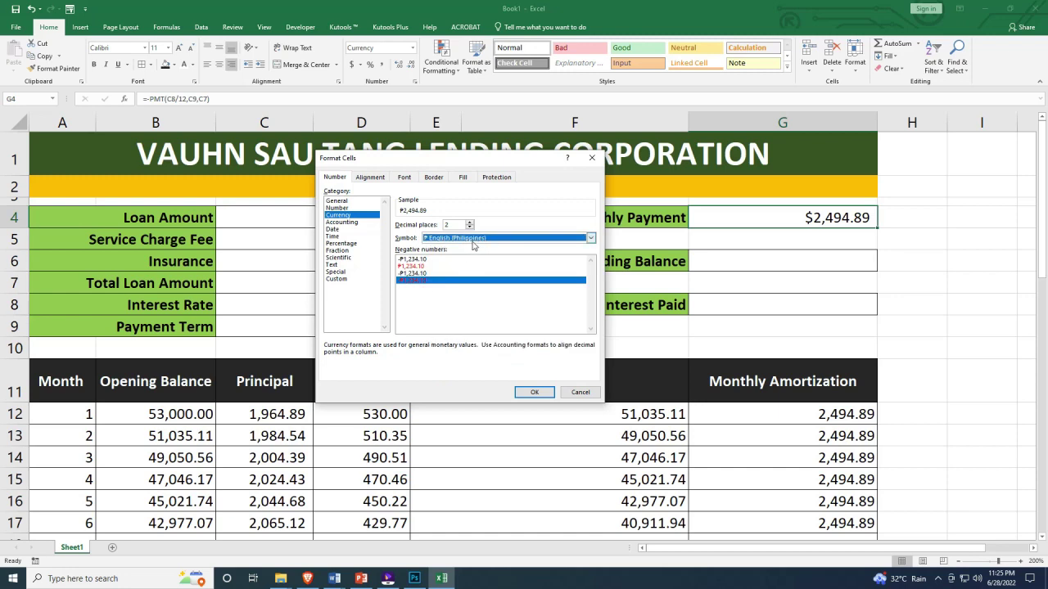
pyautogui.moveTo(479, 160); pyautogui.dragTo(457, 163)
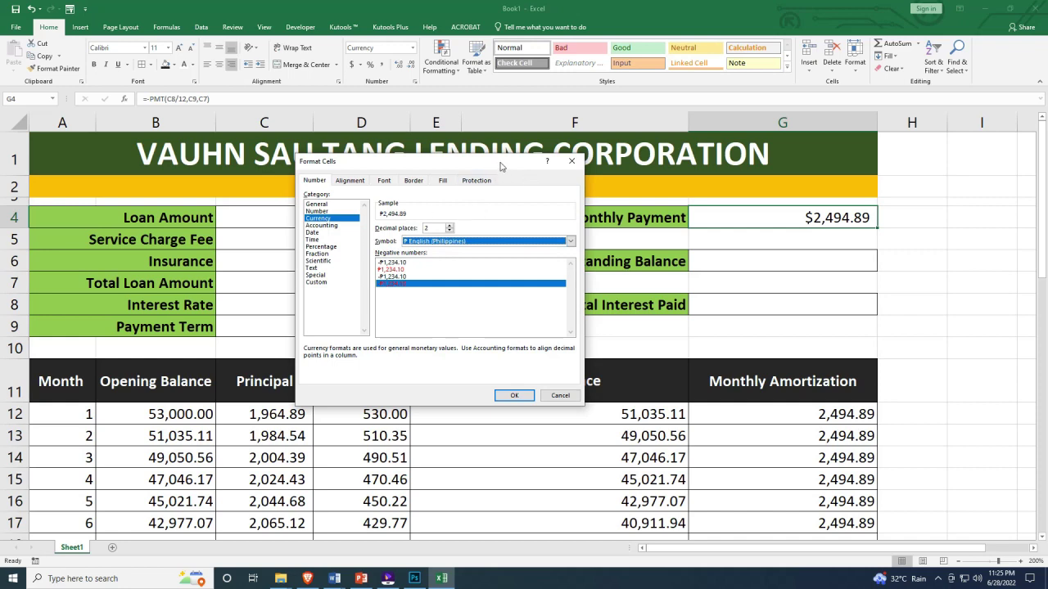
pyautogui.click(509, 397)
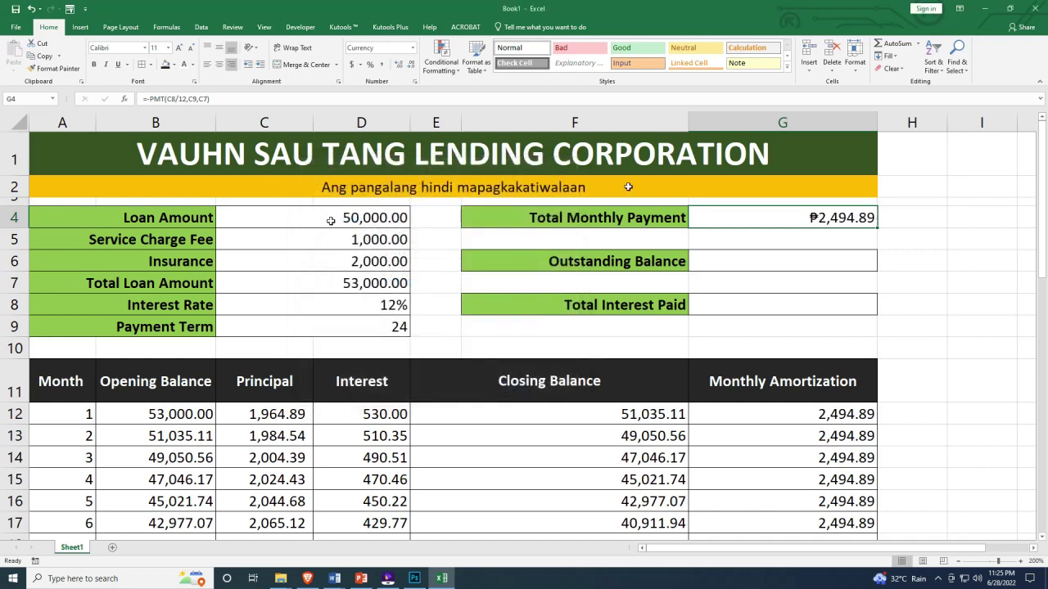
# Compare the Total Monthly Payment in G4 with the Monthly Amortization values for months 1 to 3
pyautogui.click(798, 256)
pyautogui.press('Up')
pyautogui.press('Up')
pyautogui.click(830, 417)
pyautogui.click(836, 443)
pyautogui.click(838, 463)
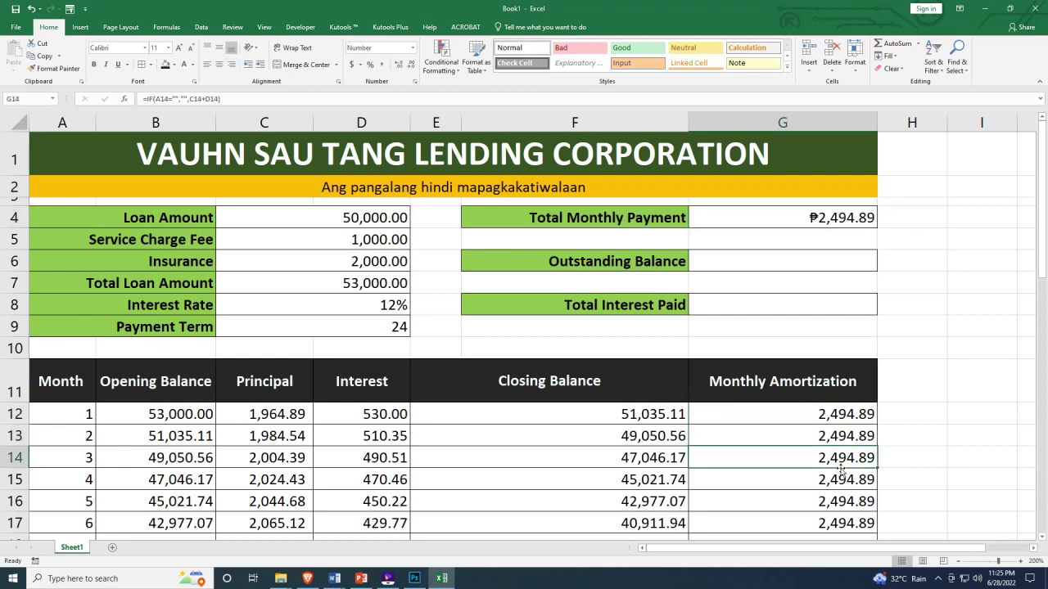
pyautogui.click(839, 411)
pyautogui.click(818, 304)
# Start a SUM formula in the Outstanding Balance cell G6 and look over the Monthly Amortization column down to its last month
pyautogui.click(819, 260)
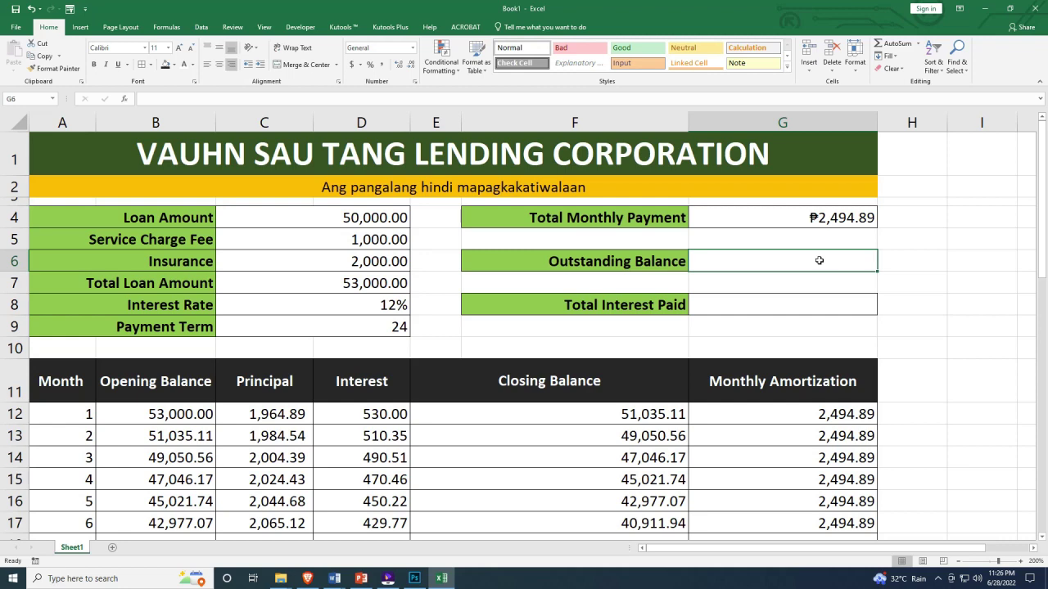
pyautogui.write('=')
pyautogui.scroll(-1, 814, 357)
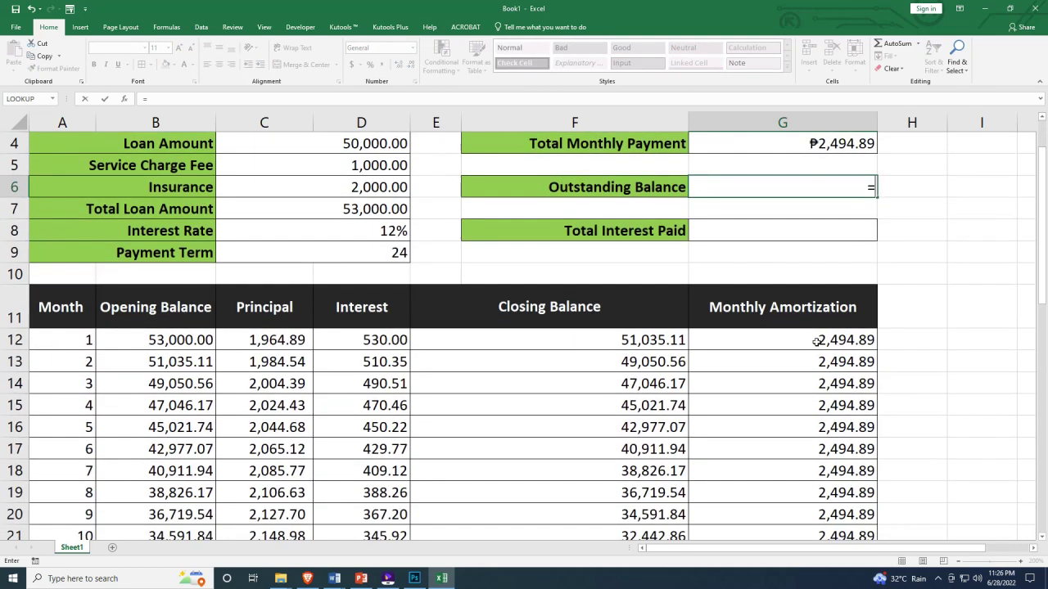
pyautogui.scroll(-9, 816, 341)
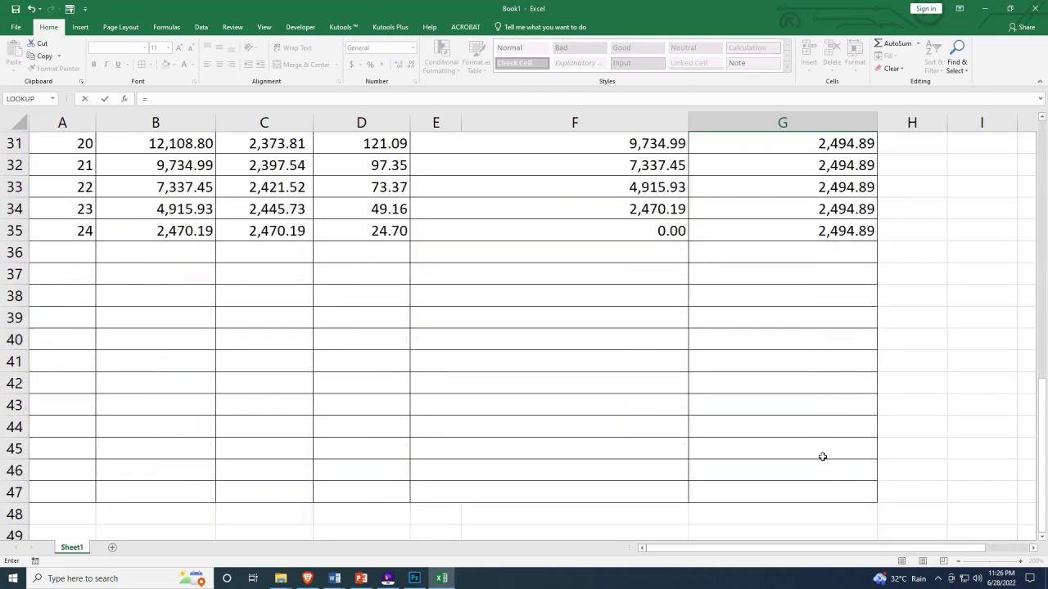
pyautogui.scroll(10, 825, 484)
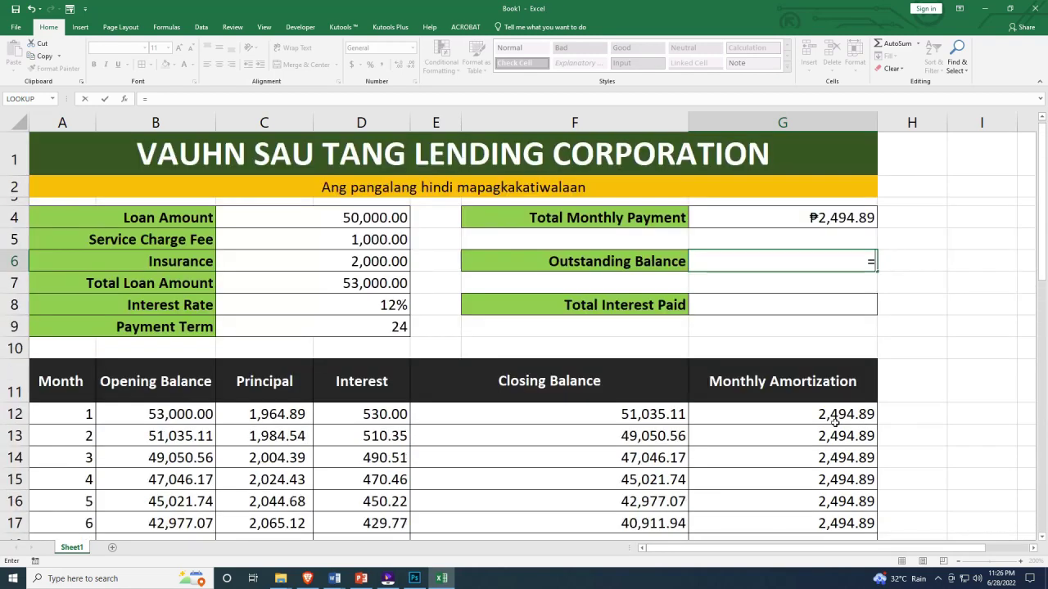
pyautogui.write('sum')
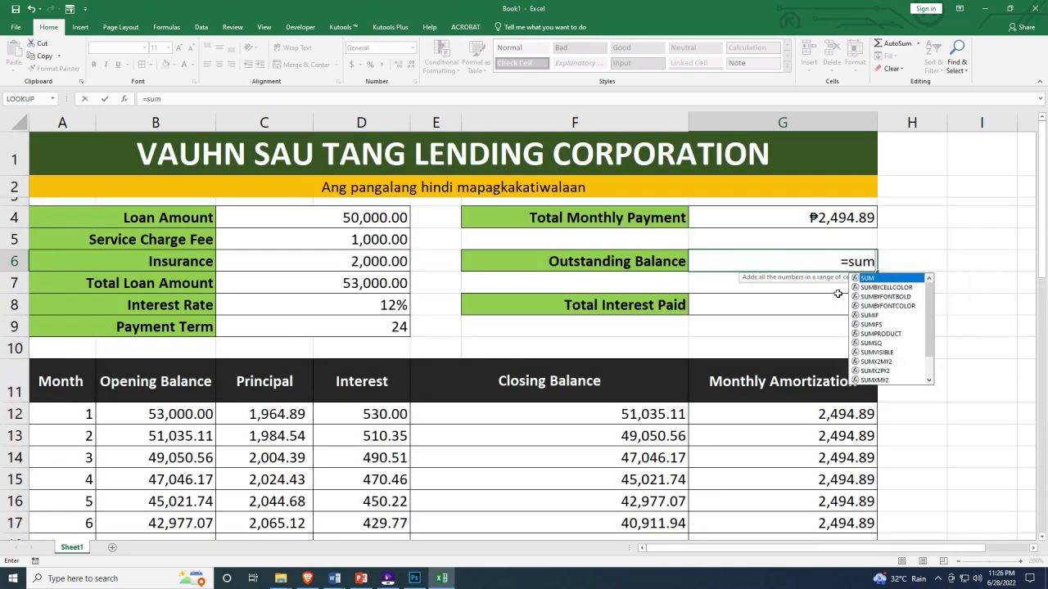
pyautogui.press('Tab')
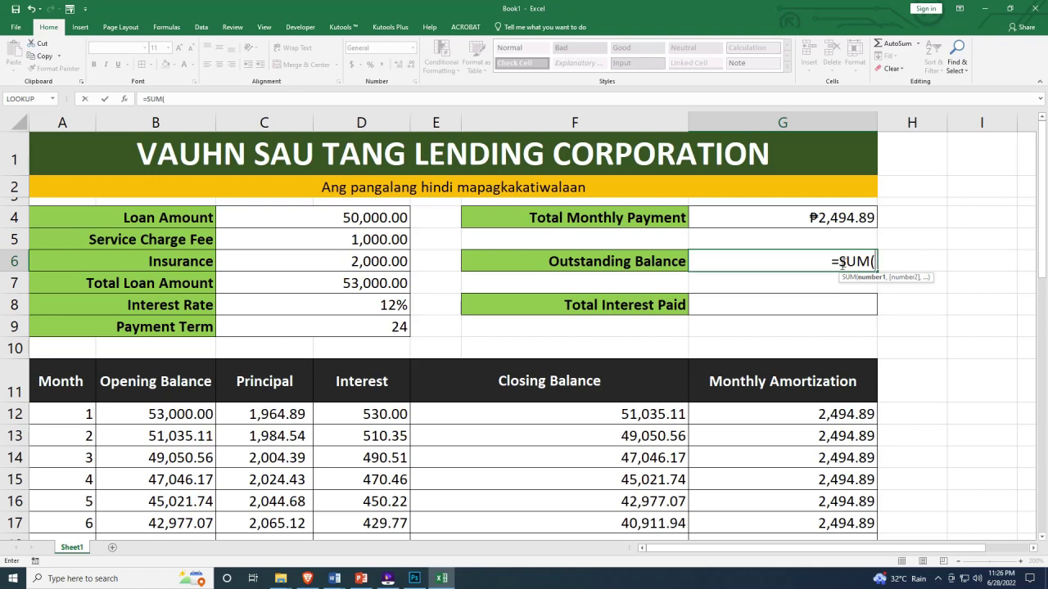
pyautogui.scroll(-1, 837, 360)
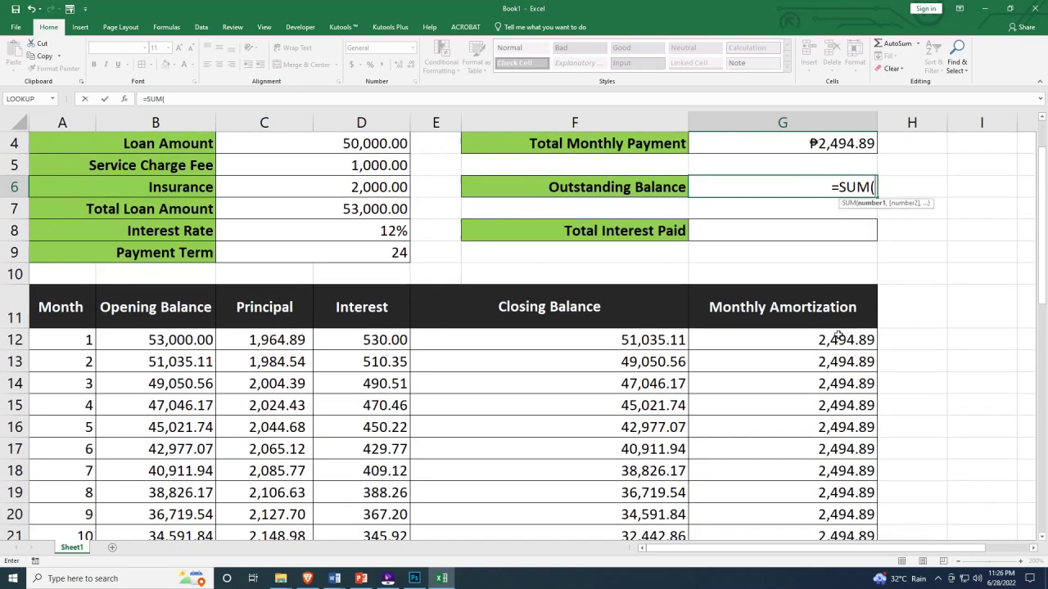
pyautogui.scroll(-3, 843, 504)
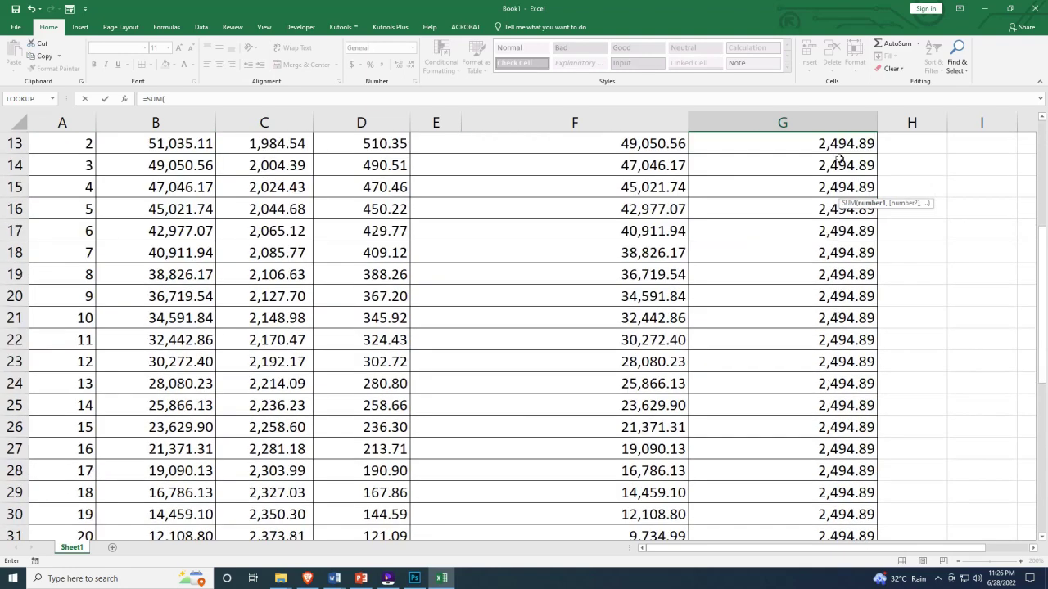
pyautogui.scroll(-3, 839, 484)
pyautogui.scroll(6, 838, 430)
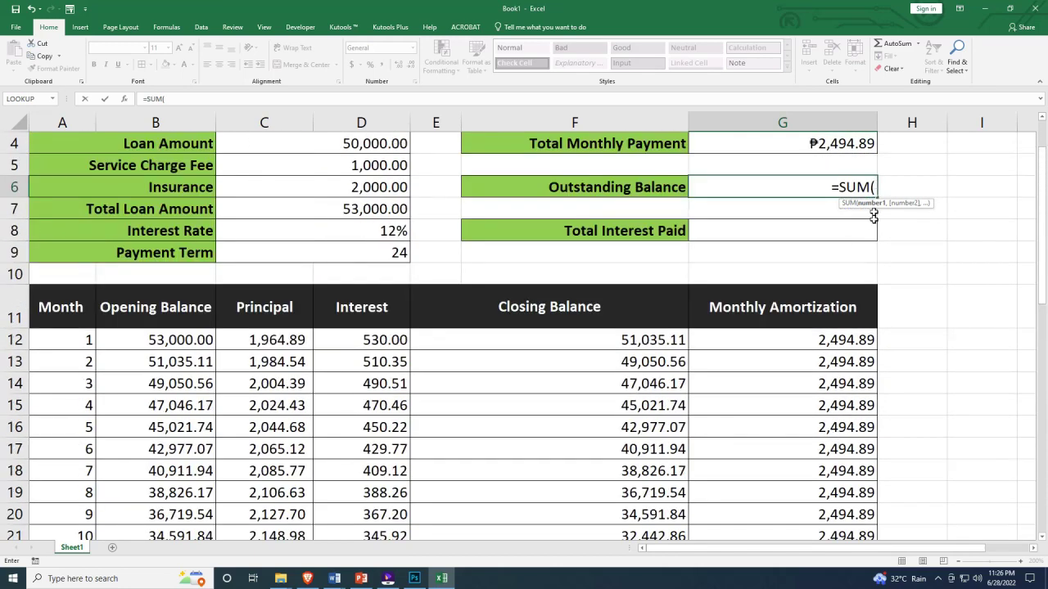
# Add the first month's Monthly Amortization cell G12 to the SUM formula in the Outstanding Balance cell G6
pyautogui.click(811, 348)
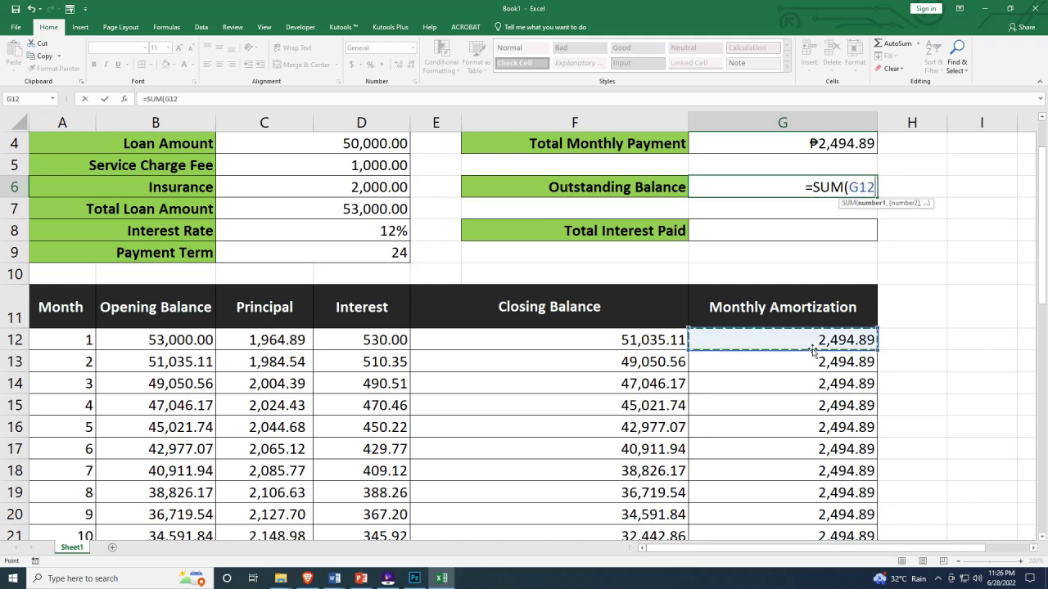
pyautogui.write('+')
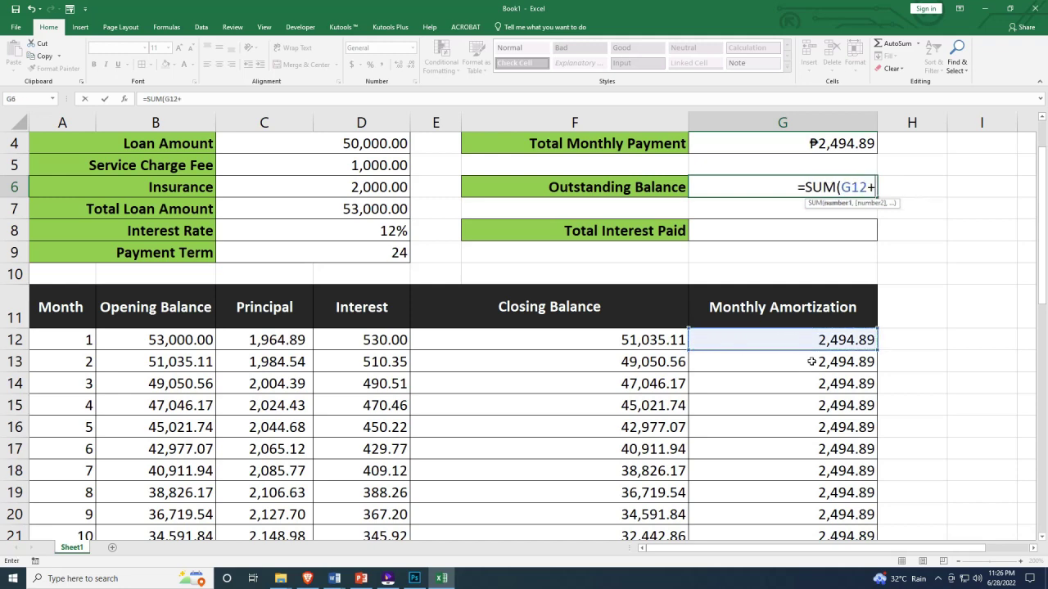
pyautogui.click(808, 362)
pyautogui.write('+')
pyautogui.click(803, 384)
pyautogui.write('+')
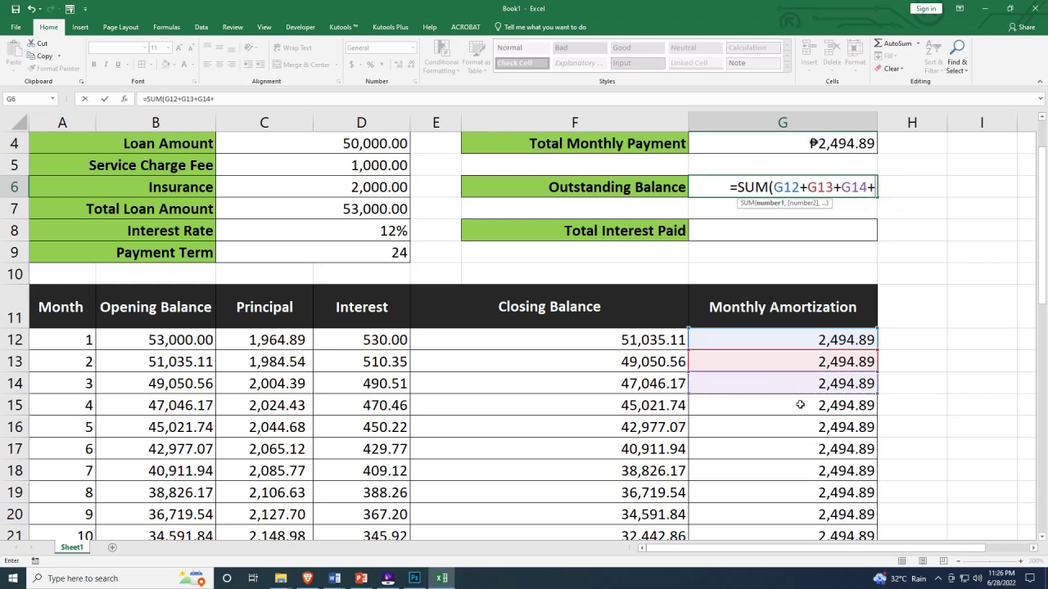
pyautogui.click(800, 404)
pyautogui.write('+')
pyautogui.click(796, 430)
pyautogui.write('+')
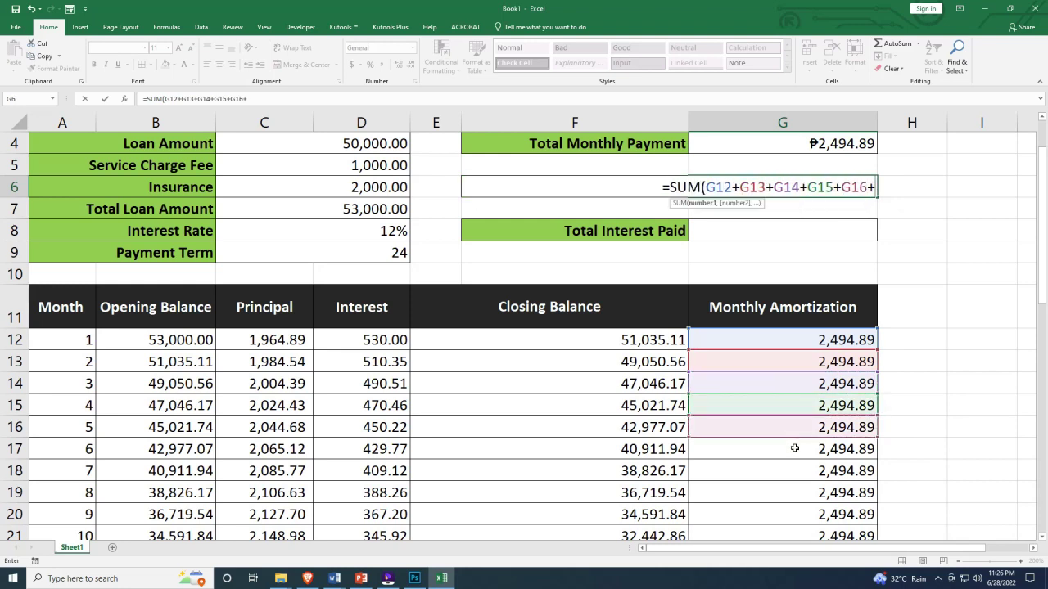
pyautogui.click(796, 446)
pyautogui.write('+')
pyautogui.click(796, 470)
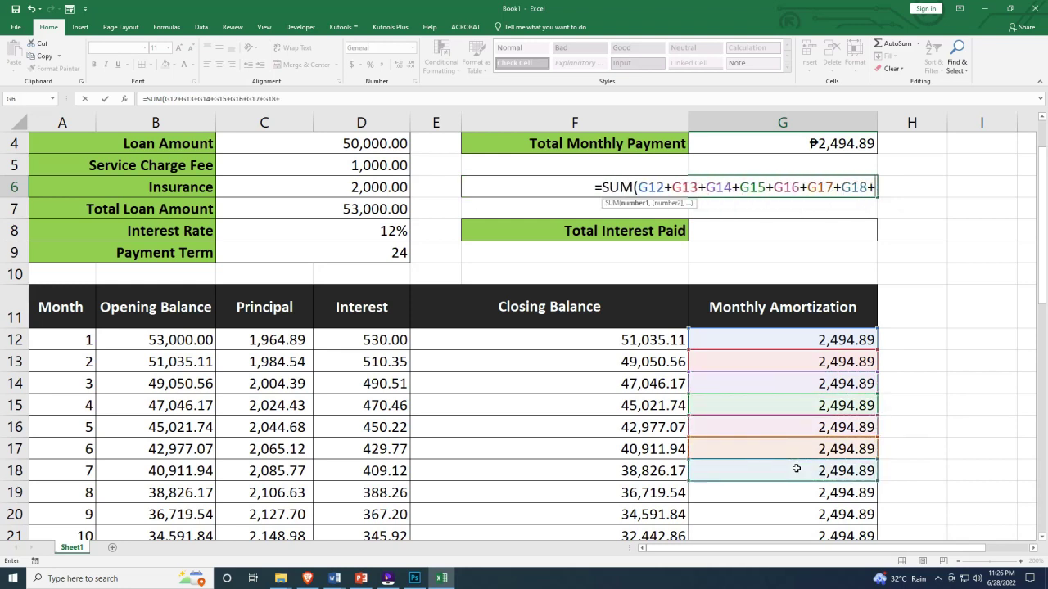
pyautogui.press('BackSpace')
pyautogui.press('BackSpace')
pyautogui.press('BackSpace')
pyautogui.press('BackSpace')
pyautogui.press('BackSpace')
pyautogui.press('BackSpace')
pyautogui.press('BackSpace')
pyautogui.press('BackSpace')
pyautogui.press('BackSpace')
pyautogui.press('BackSpace')
pyautogui.press('BackSpace')
pyautogui.press('BackSpace')
pyautogui.press('BackSpace')
pyautogui.press('BackSpace')
pyautogui.press('BackSpace')
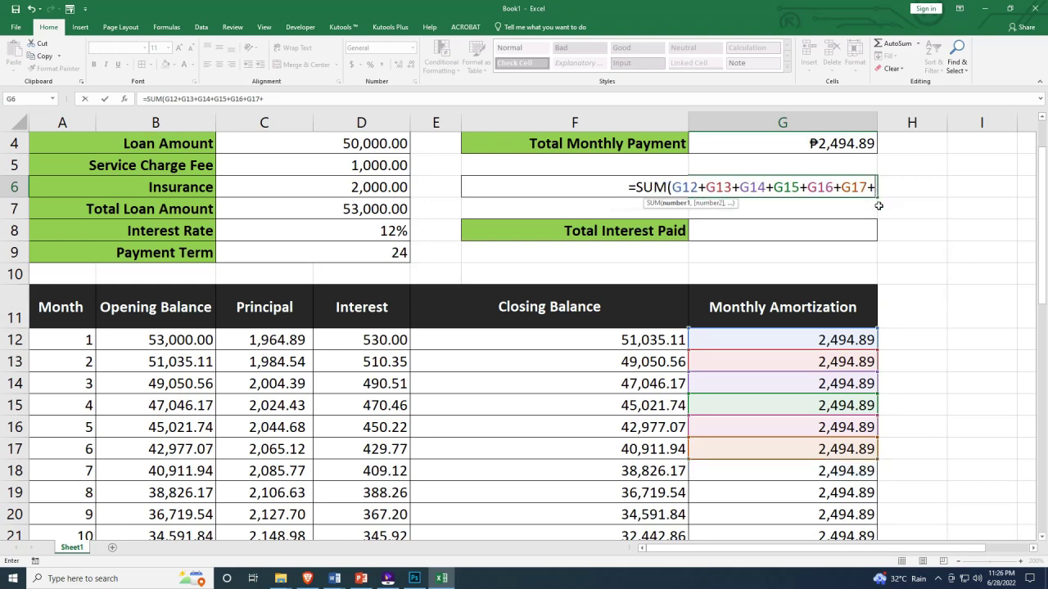
pyautogui.press('BackSpace')
pyautogui.press('BackSpace')
pyautogui.press('BackSpace')
pyautogui.press('BackSpace')
pyautogui.press('BackSpace')
pyautogui.press('BackSpace')
pyautogui.press('BackSpace')
pyautogui.press('BackSpace')
pyautogui.press('BackSpace')
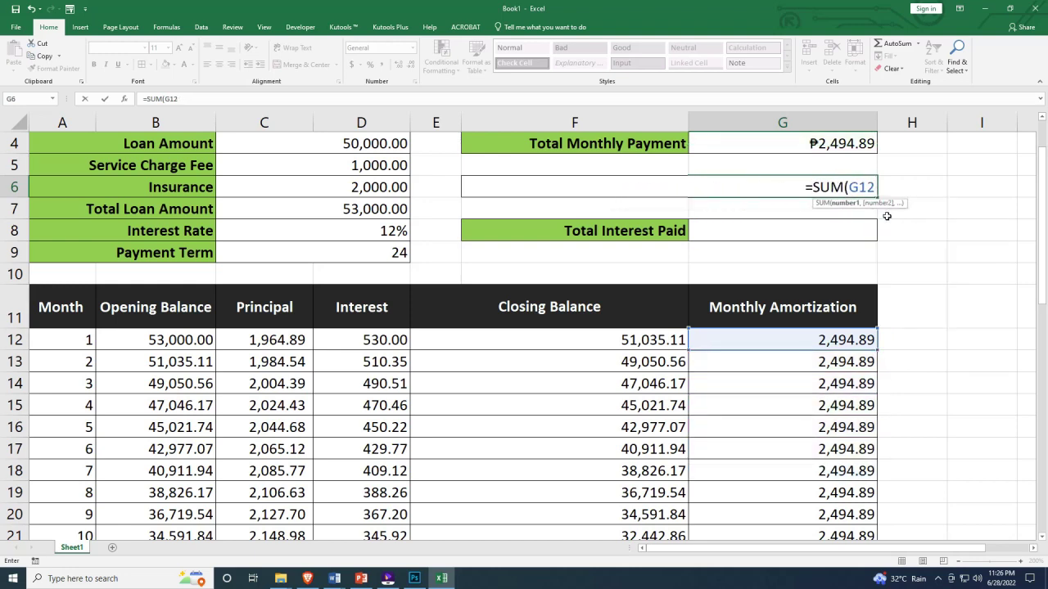
# Complete the Outstanding Balance formula in G6 as =SUM(G12:G47) to total the Monthly Amortization column
pyautogui.write(':')
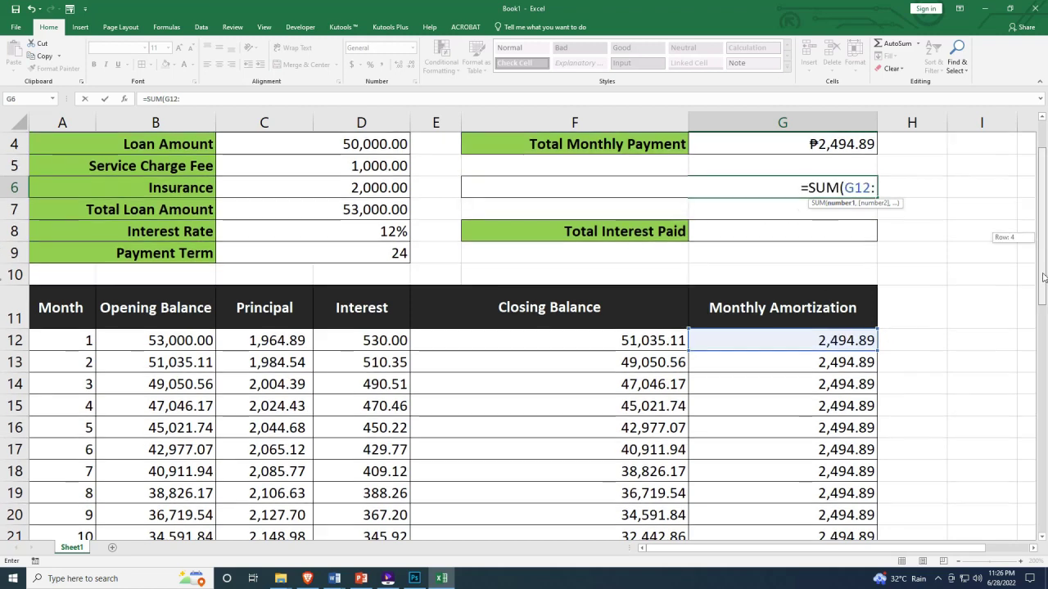
pyautogui.moveTo(1044, 246); pyautogui.dragTo(1044, 204)
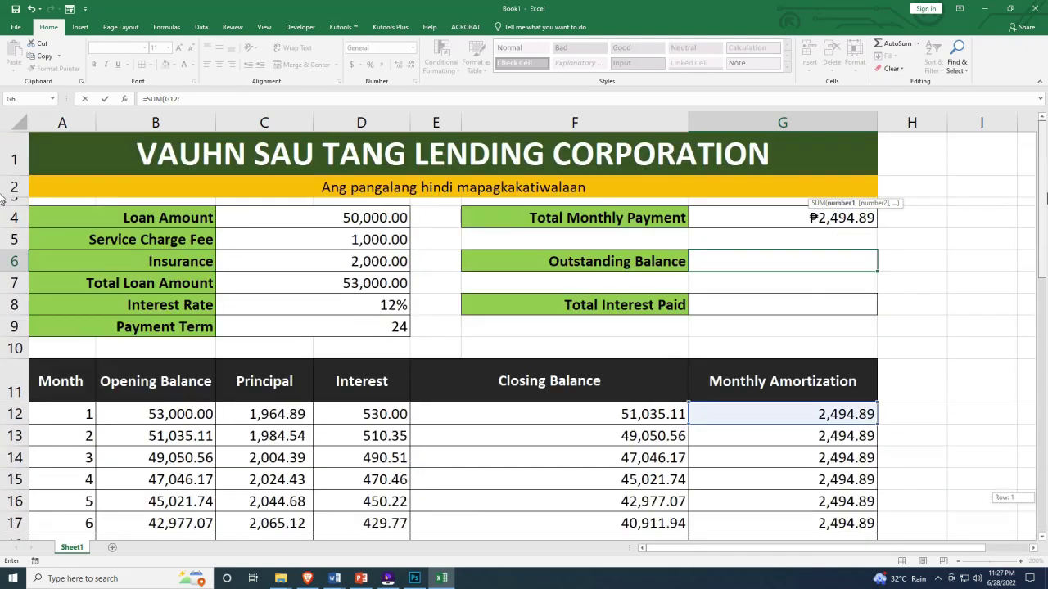
pyautogui.click(873, 260)
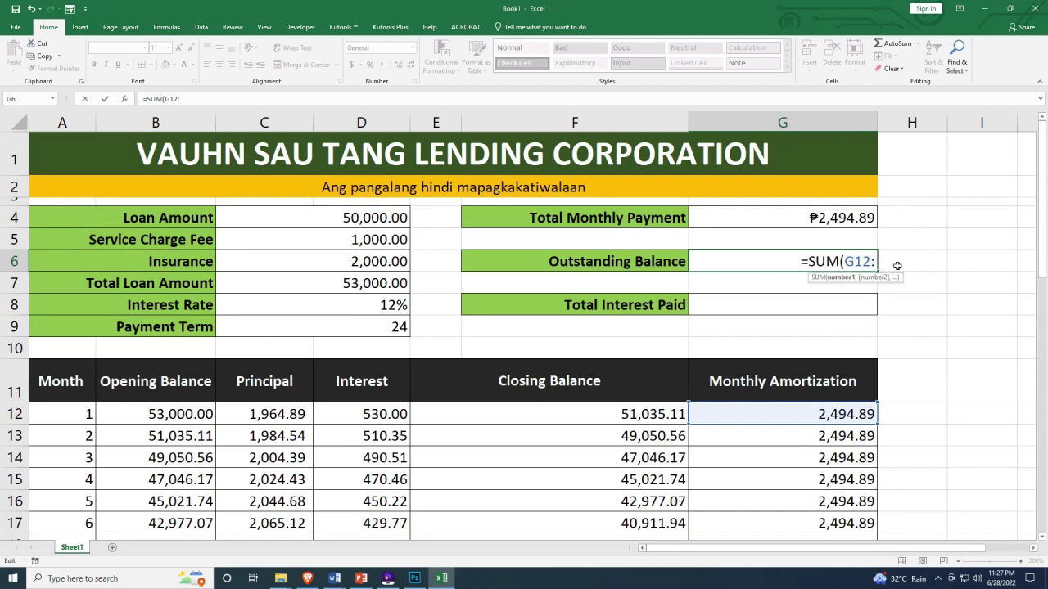
pyautogui.write('G47')
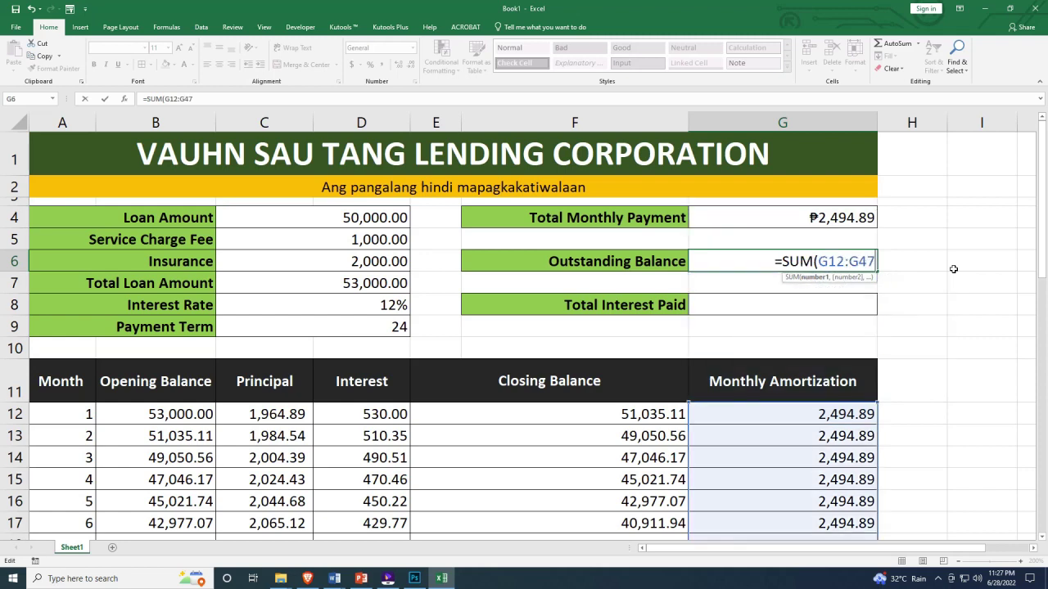
pyautogui.write(')')
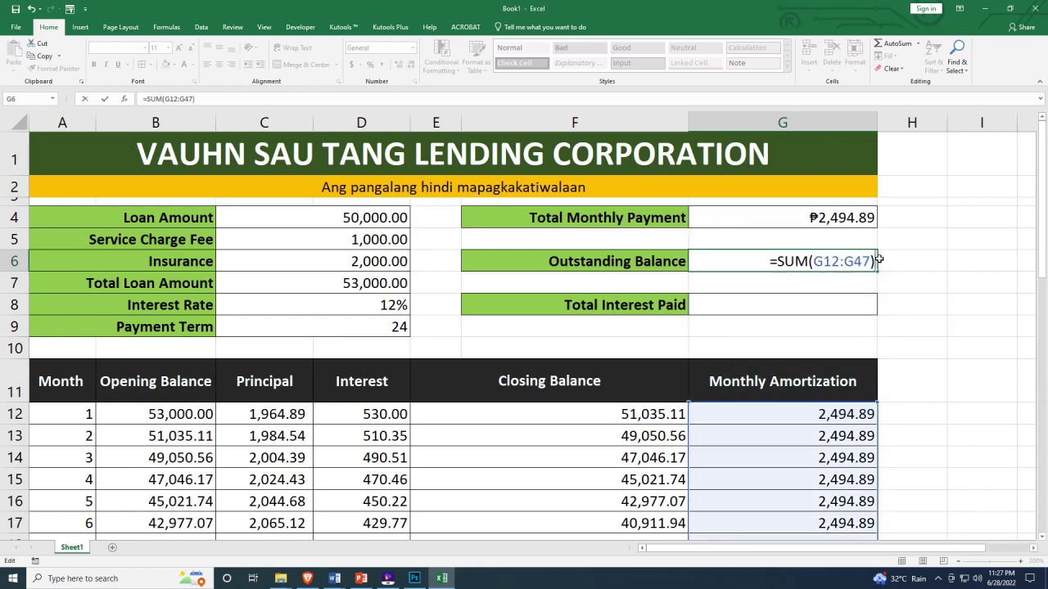
pyautogui.hotkey('ctrl', 'Return')
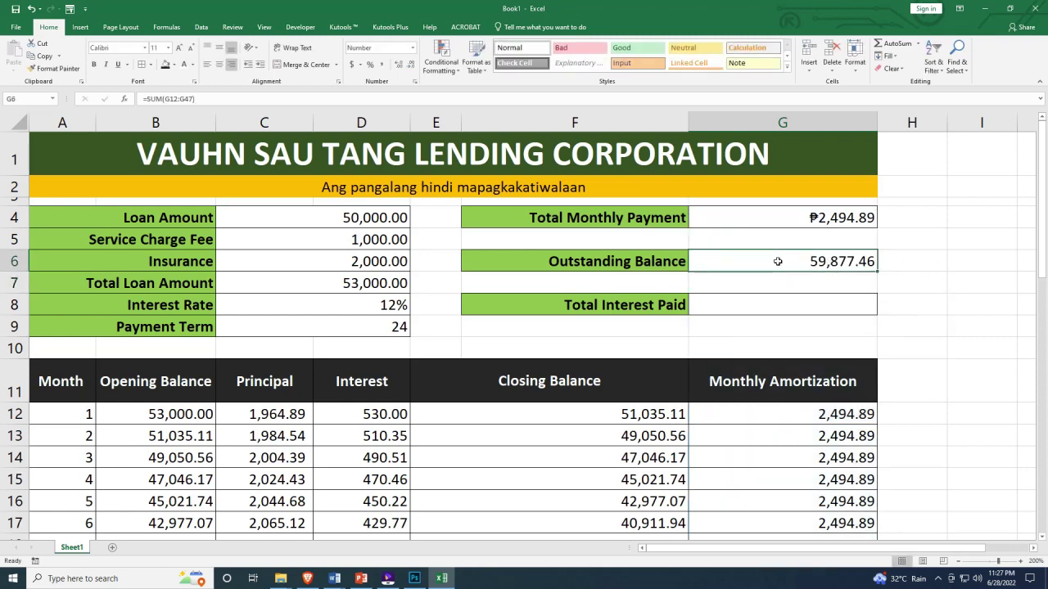
# Try the Outstanding Balance formula in G6 without the SUM function, as =(G12:G47), and check the error hint
pyautogui.scroll(-9, 815, 409)
pyautogui.scroll(9, 821, 413)
pyautogui.scroll(-1, 815, 293)
pyautogui.scroll(1, 811, 264)
pyautogui.doubleClick(830, 261)
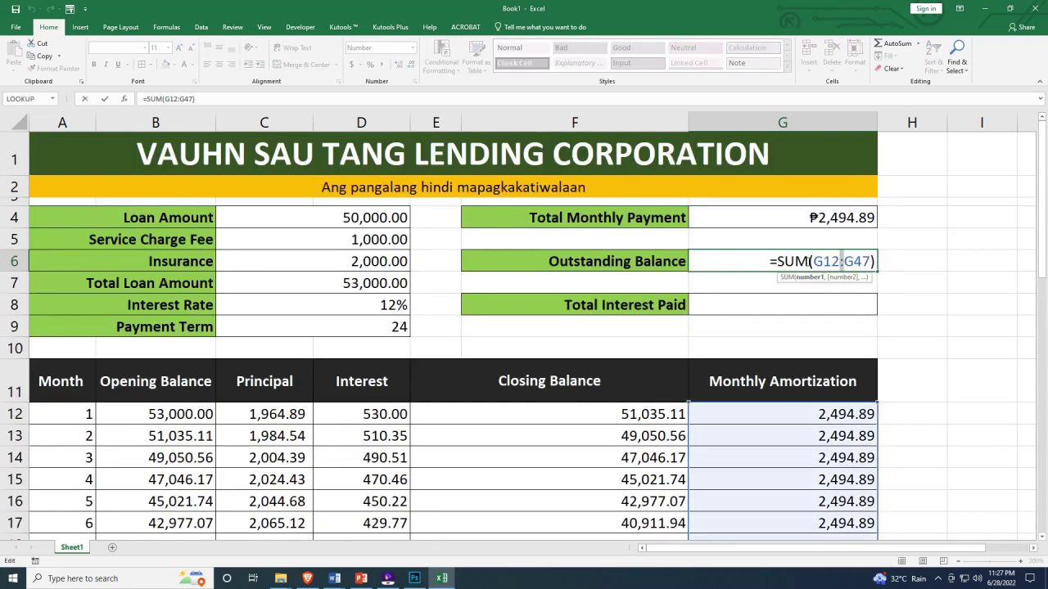
pyautogui.moveTo(809, 262); pyautogui.dragTo(778, 261)
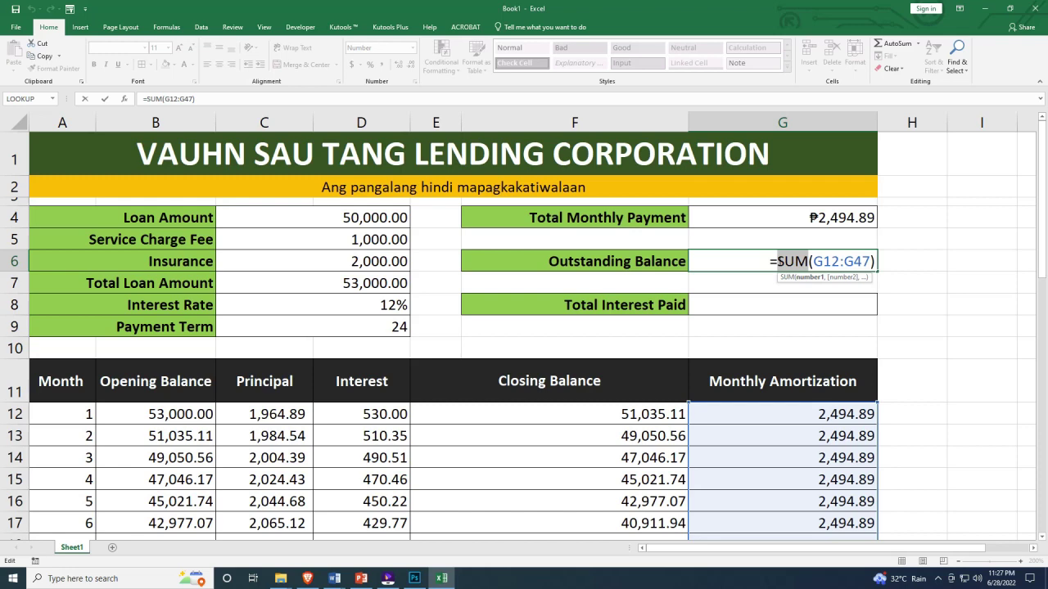
pyautogui.press('Delete')
pyautogui.press('Return')
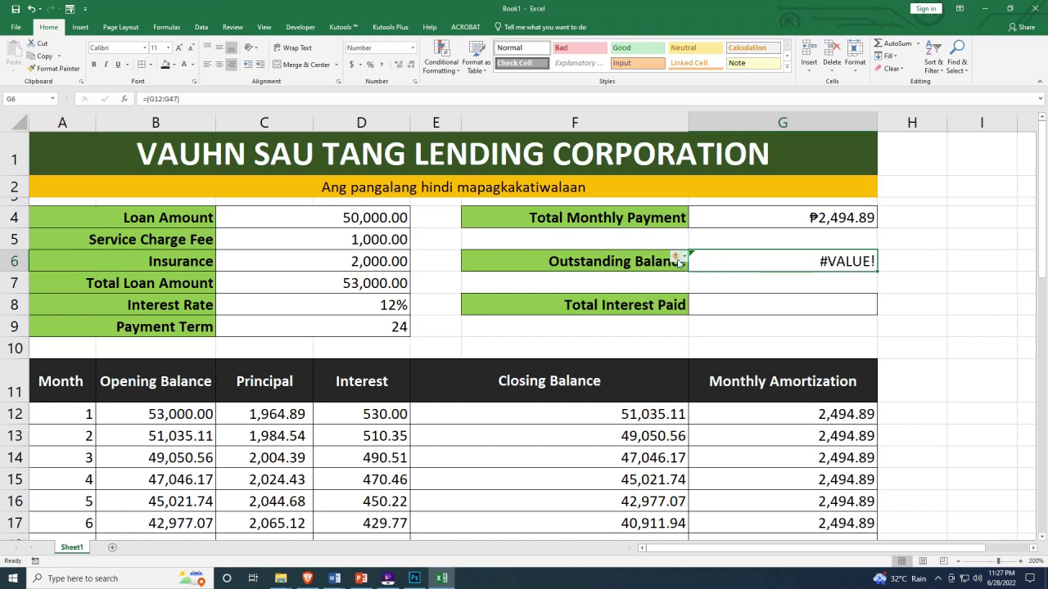
pyautogui.moveTo(679, 262)
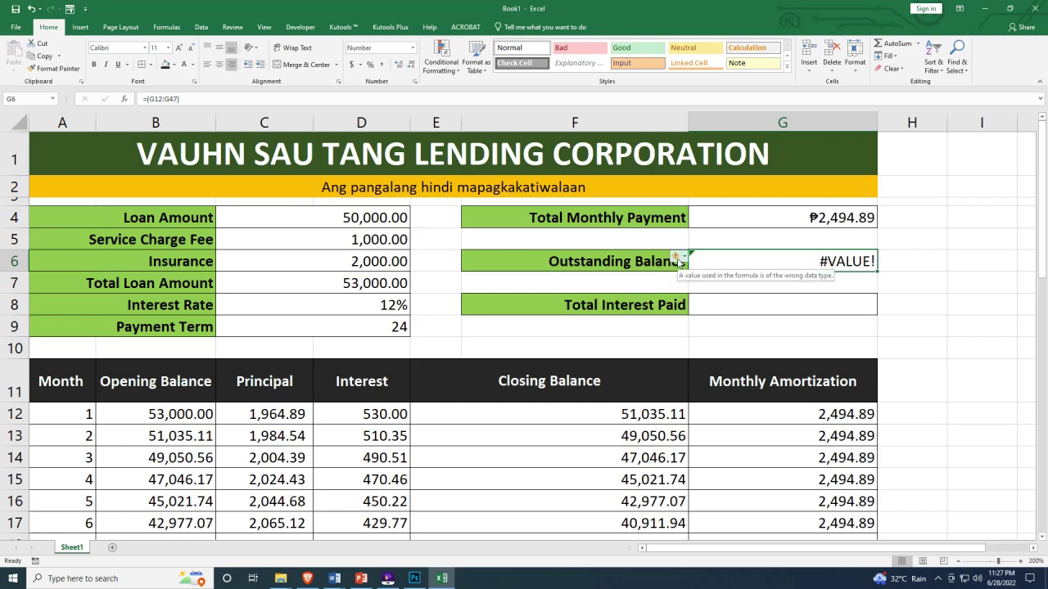
# Put the SUM function back into the Outstanding Balance formula so G6 contains =SUM(G12:G47)
pyautogui.doubleClick(774, 260)
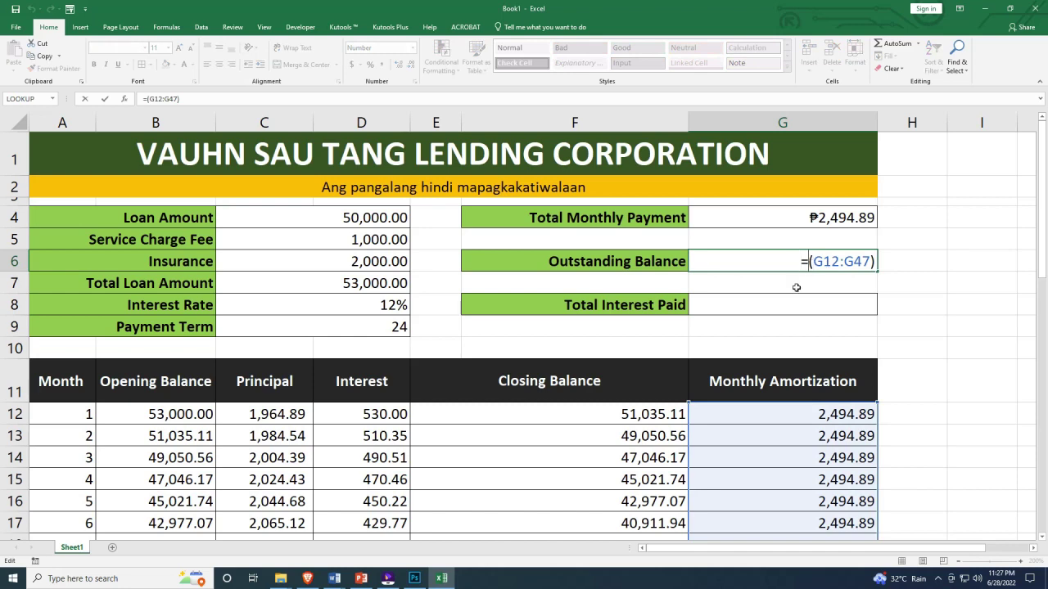
pyautogui.write('sum')
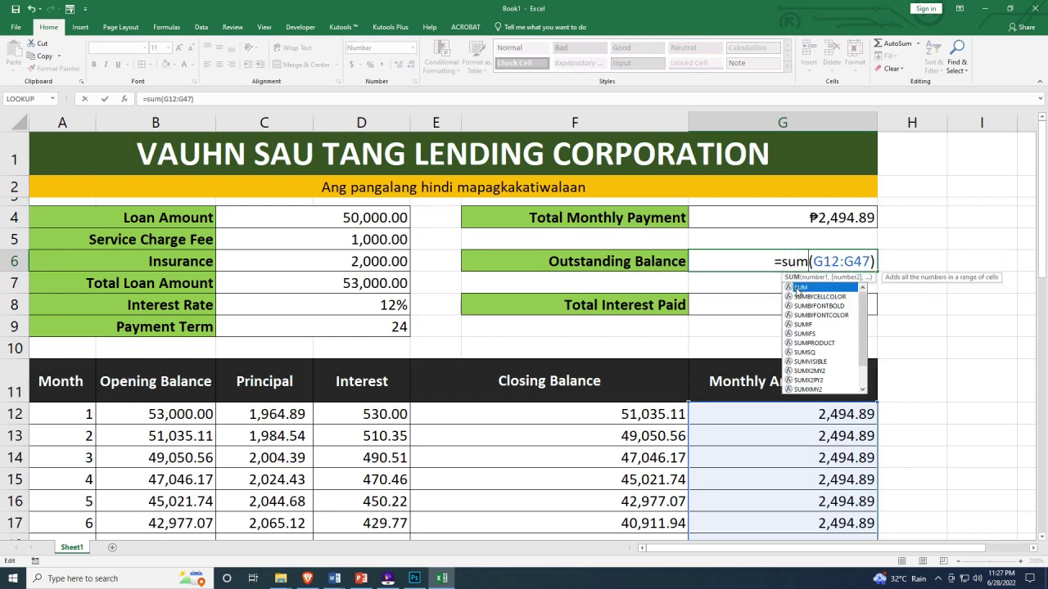
pyautogui.hotkey('ctrl', 'Return')
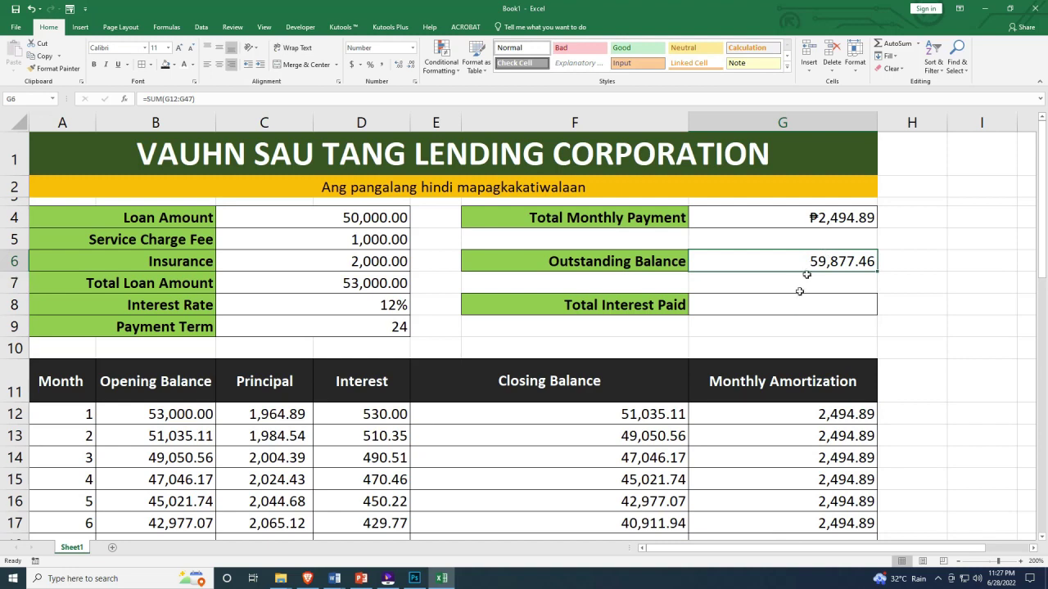
# Enter =SUM(D12:D47) in the Total Interest Paid cell G8 to total the Interest column
pyautogui.click(795, 308)
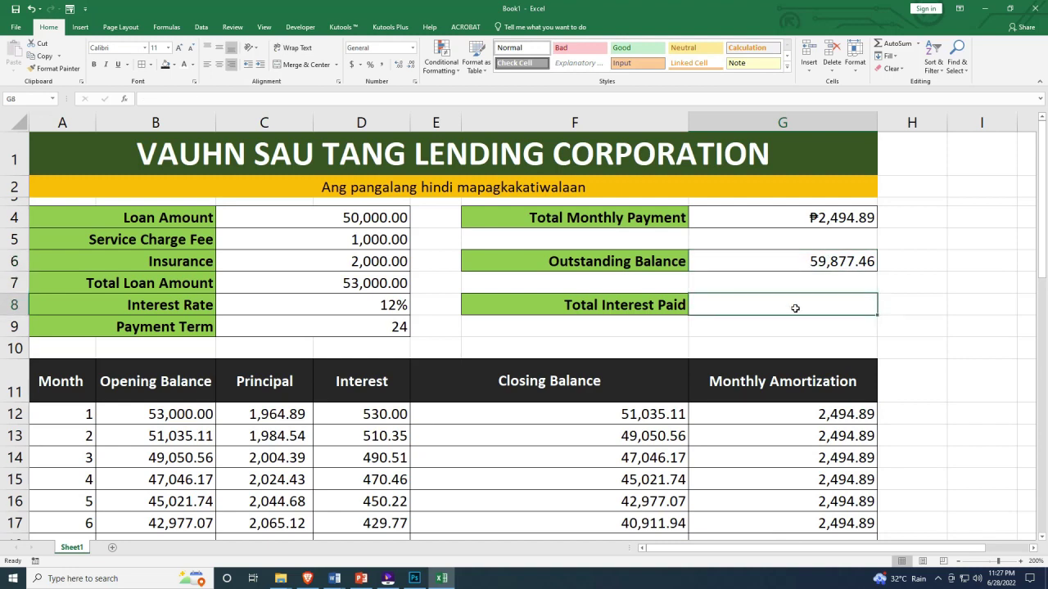
pyautogui.write('=sum')
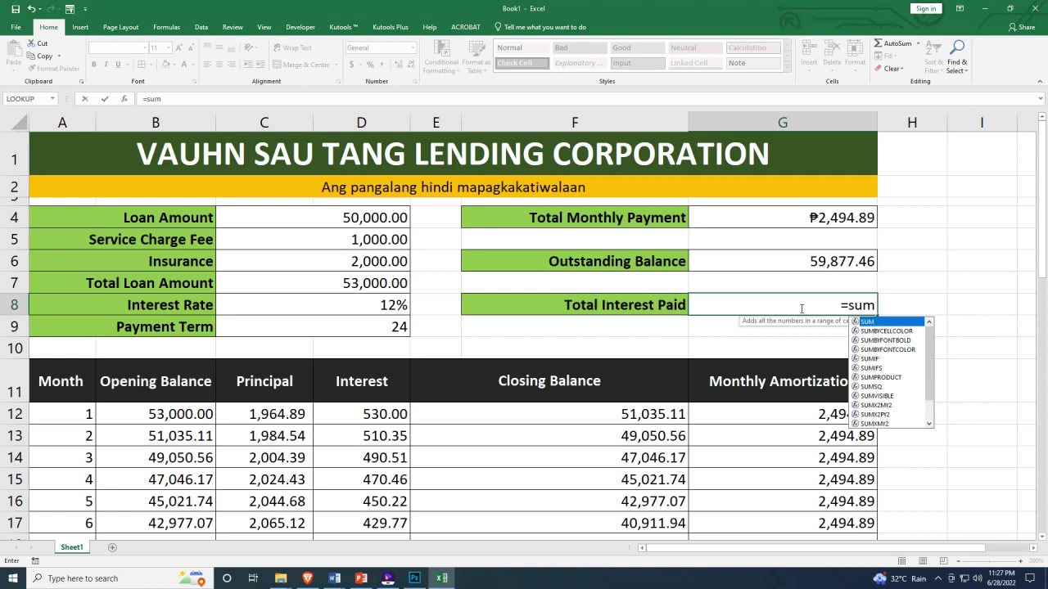
pyautogui.press('Tab')
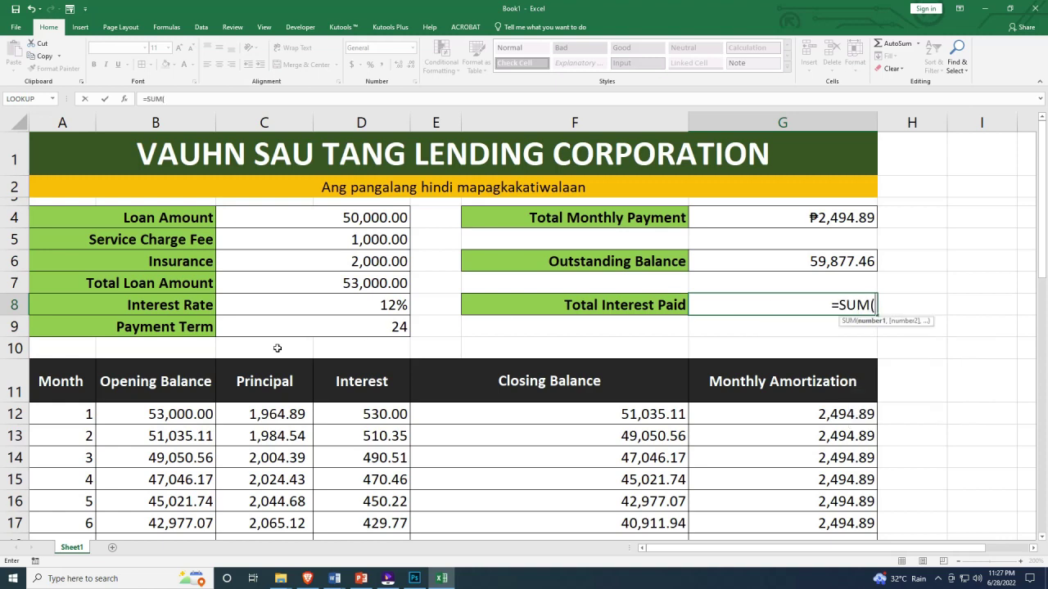
pyautogui.click(377, 415)
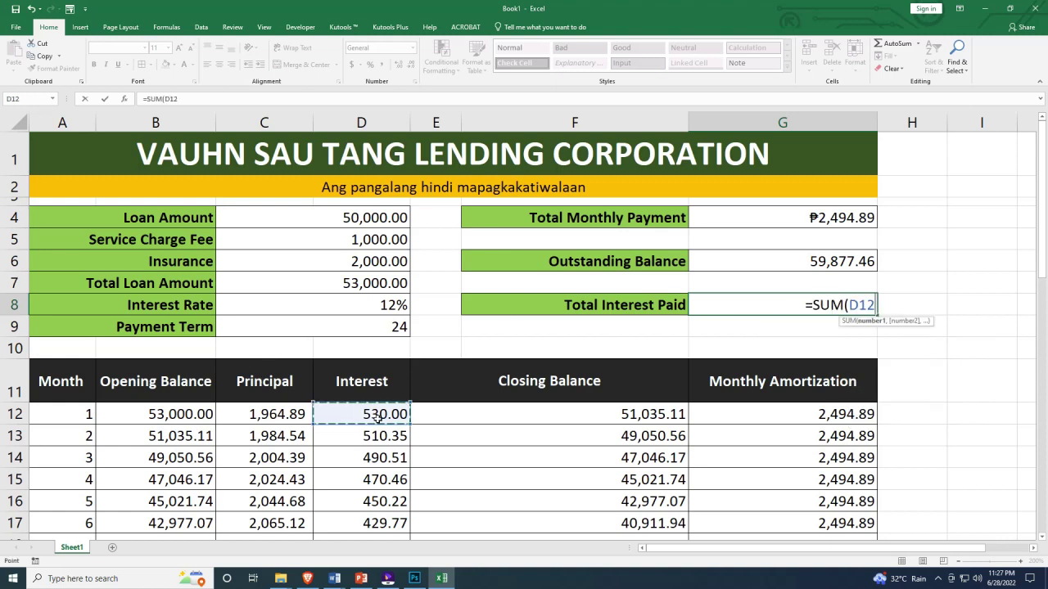
pyautogui.press('F8')
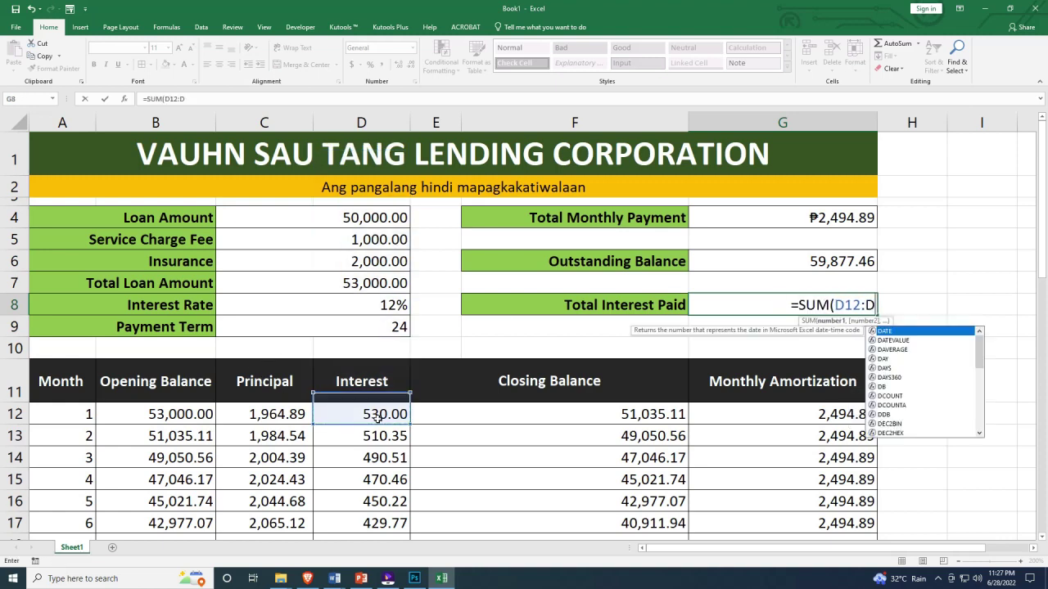
pyautogui.hotkey('ctrl', 'shift', 'Down')
pyautogui.write(')')
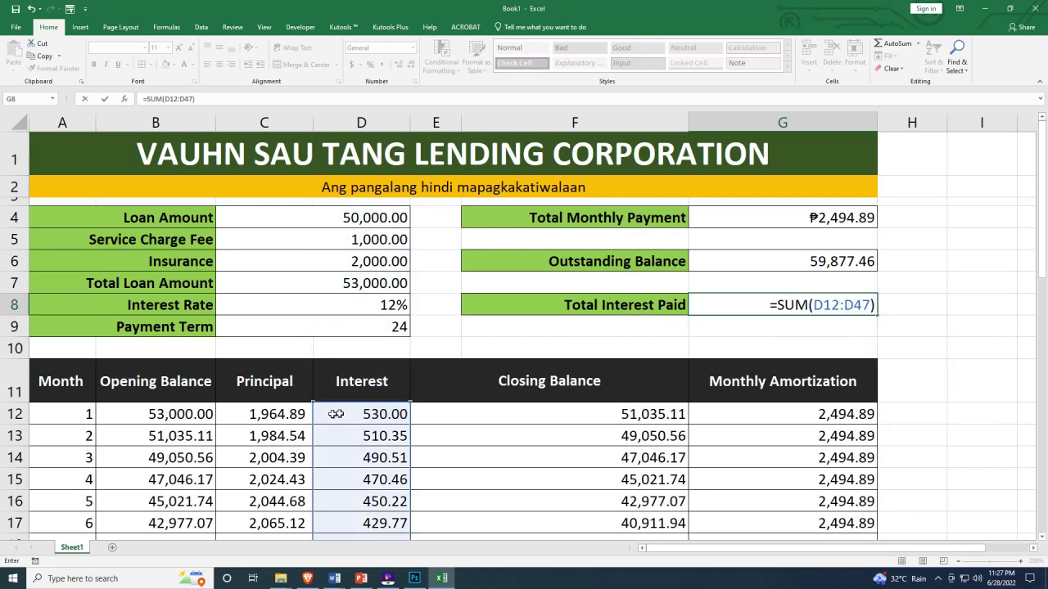
pyautogui.scroll(-10, 370, 421)
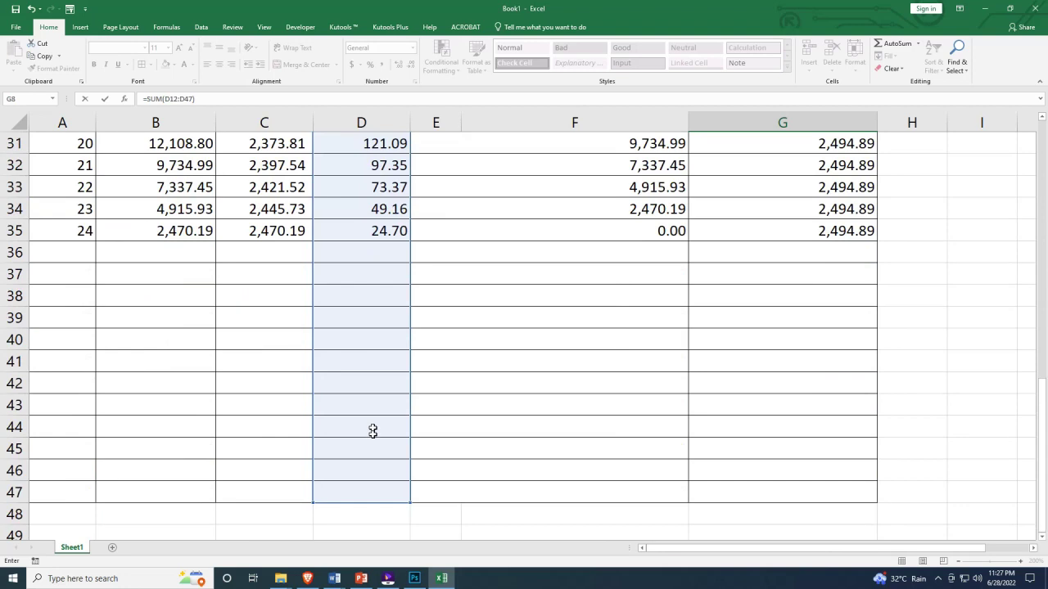
pyautogui.scroll(9, 371, 495)
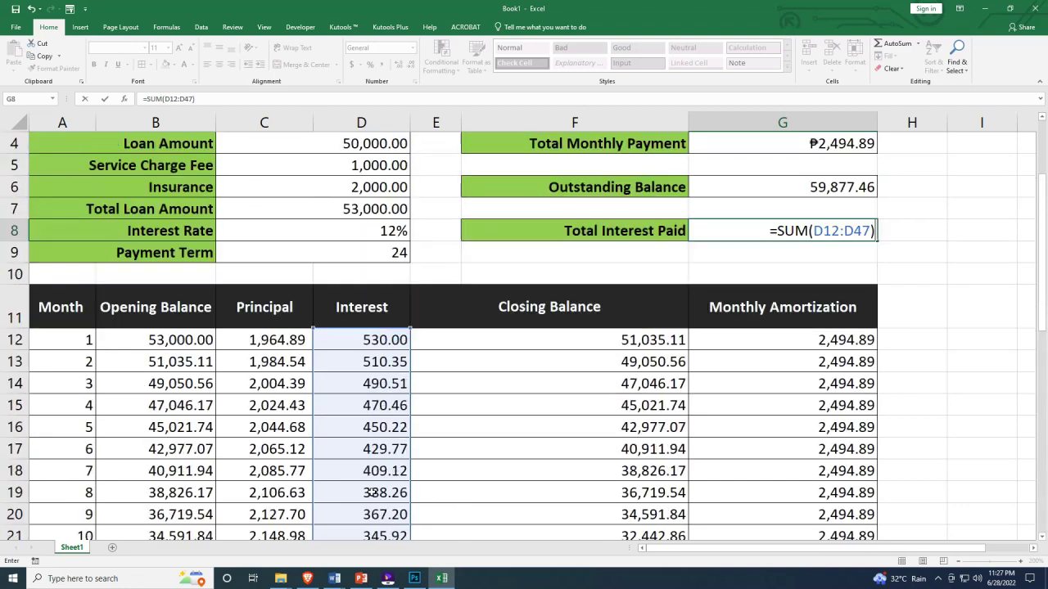
pyautogui.press('Return')
pyautogui.click(788, 231)
pyautogui.scroll(1, 786, 233)
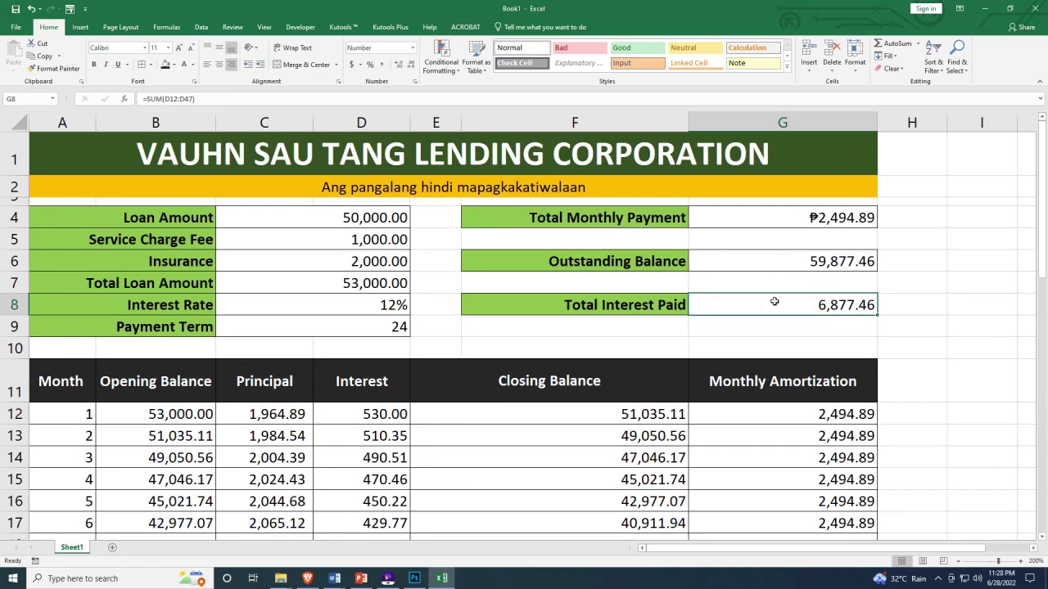
# Examine the final month's row 35 in the schedule, comparing its month number, balances, principal, interest and amortization
pyautogui.click(826, 362)
pyautogui.scroll(-9, 434, 351)
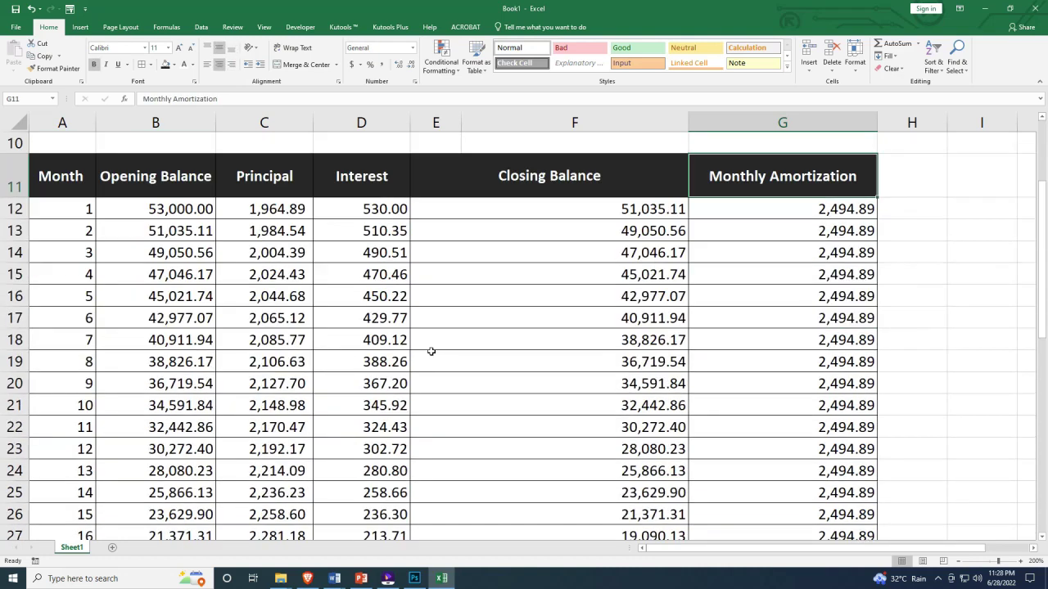
pyautogui.click(633, 298)
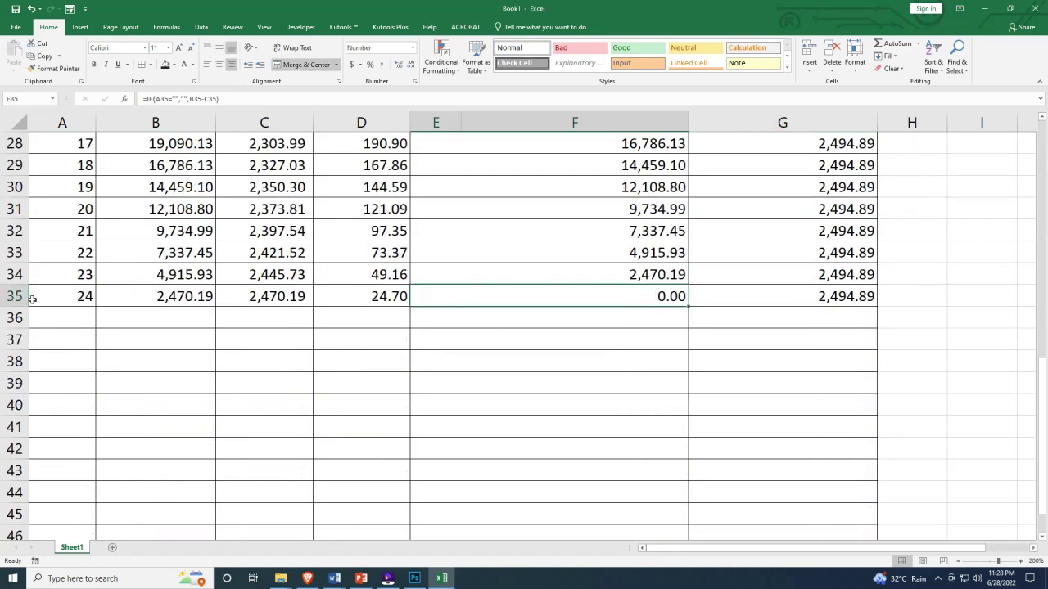
pyautogui.click(85, 298)
pyautogui.click(591, 301)
pyautogui.click(737, 296)
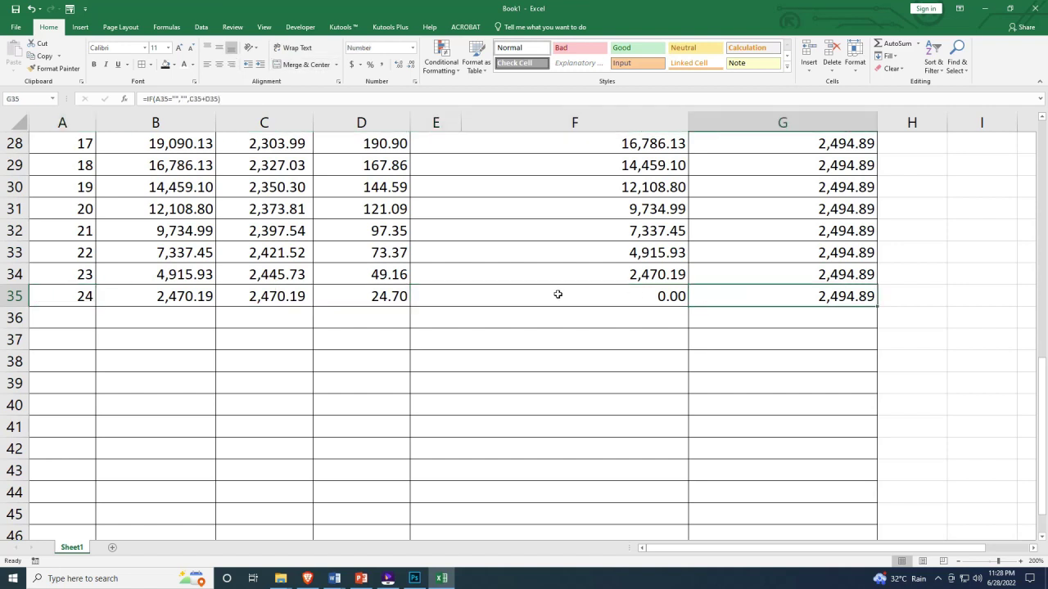
pyautogui.click(557, 296)
pyautogui.click(250, 300)
pyautogui.click(364, 298)
pyautogui.click(524, 298)
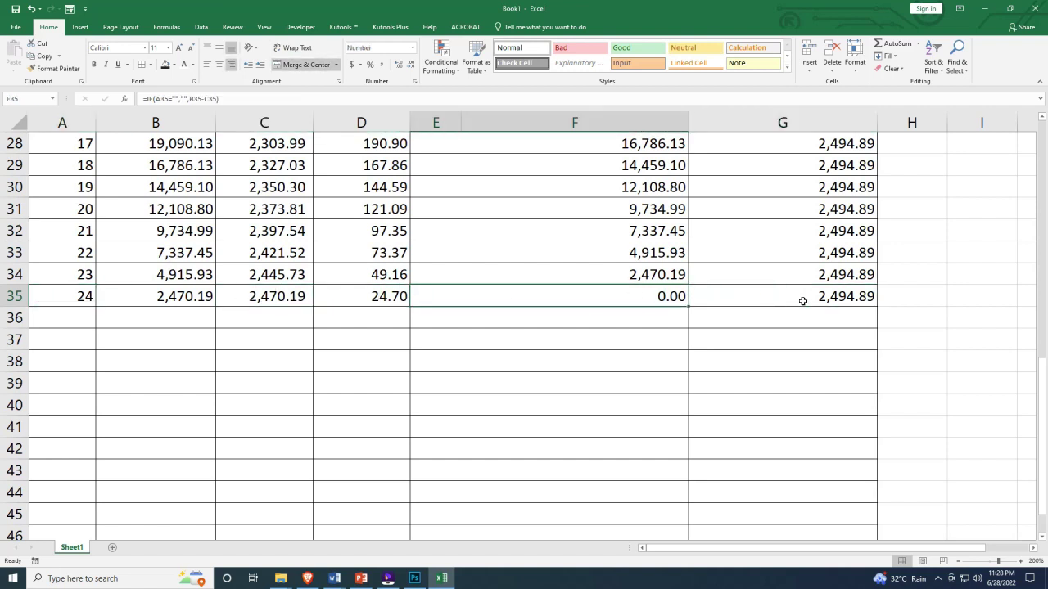
pyautogui.click(802, 299)
pyautogui.click(172, 302)
pyautogui.click(88, 299)
# Set the Payment Term in C9 to 36 to test the schedule with a longer term
pyautogui.scroll(9, 553, 298)
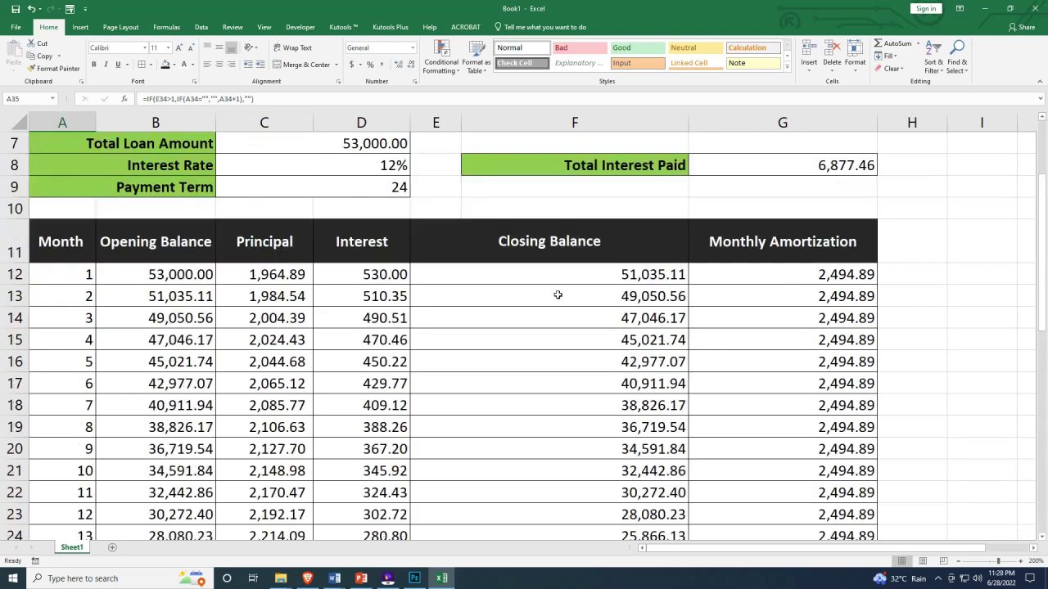
pyautogui.click(359, 326)
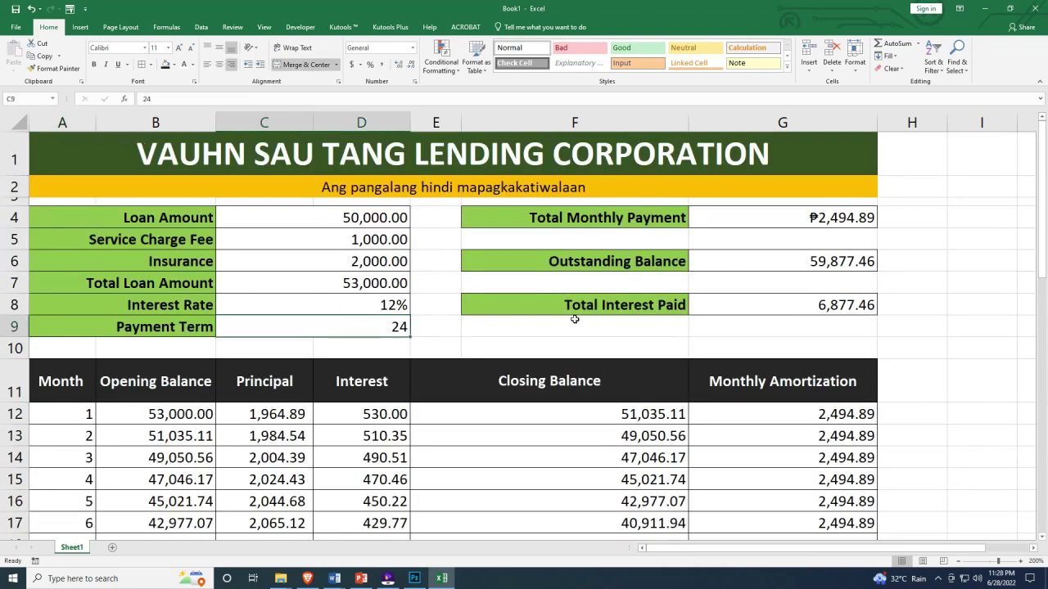
pyautogui.write('36')
pyautogui.press('Return')
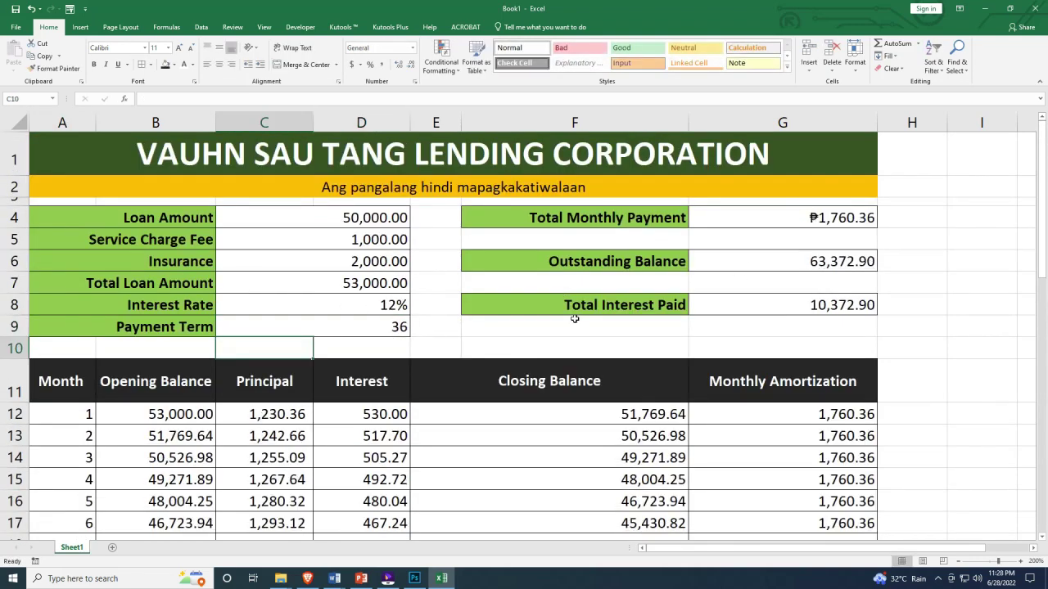
# Examine the amortization schedule from month 1 to its last row 47 and compare the final month number with the Payment Term
pyautogui.click(358, 330)
pyautogui.scroll(-12, 441, 352)
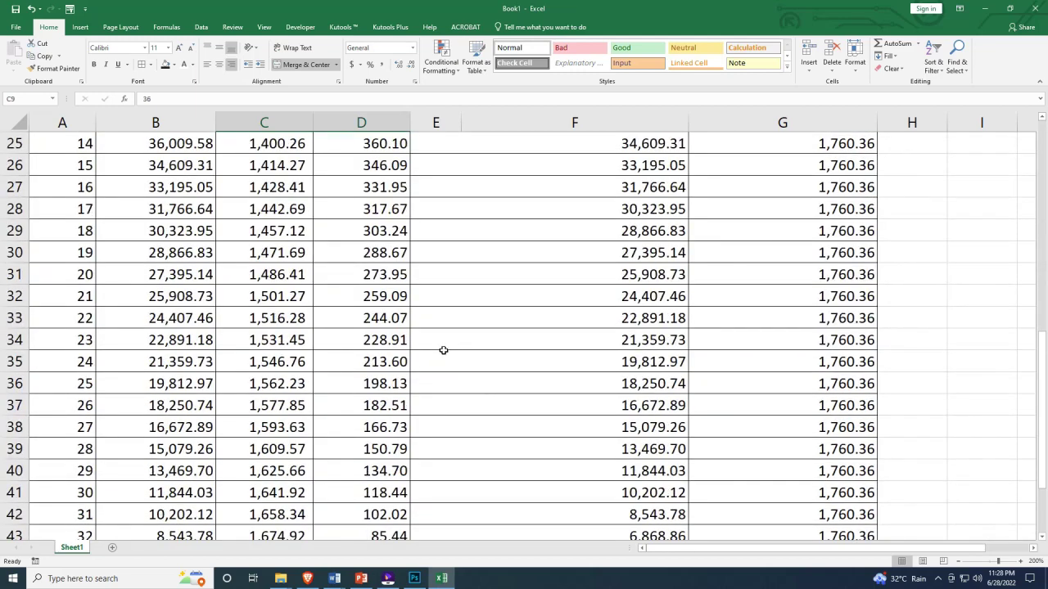
pyautogui.click(68, 361)
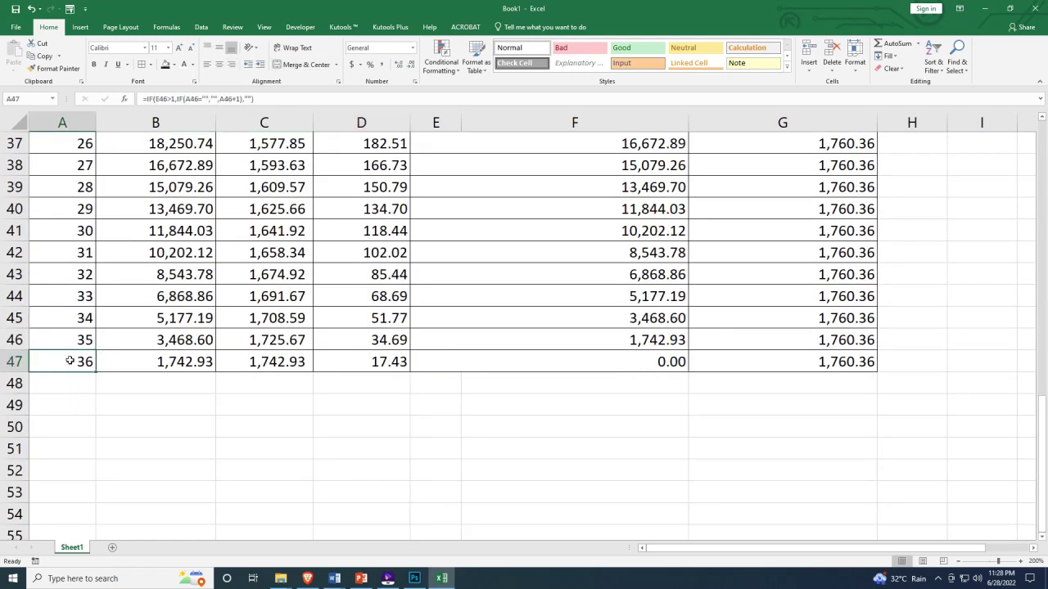
pyautogui.scroll(2, 56, 337)
pyautogui.scroll(3, 59, 276)
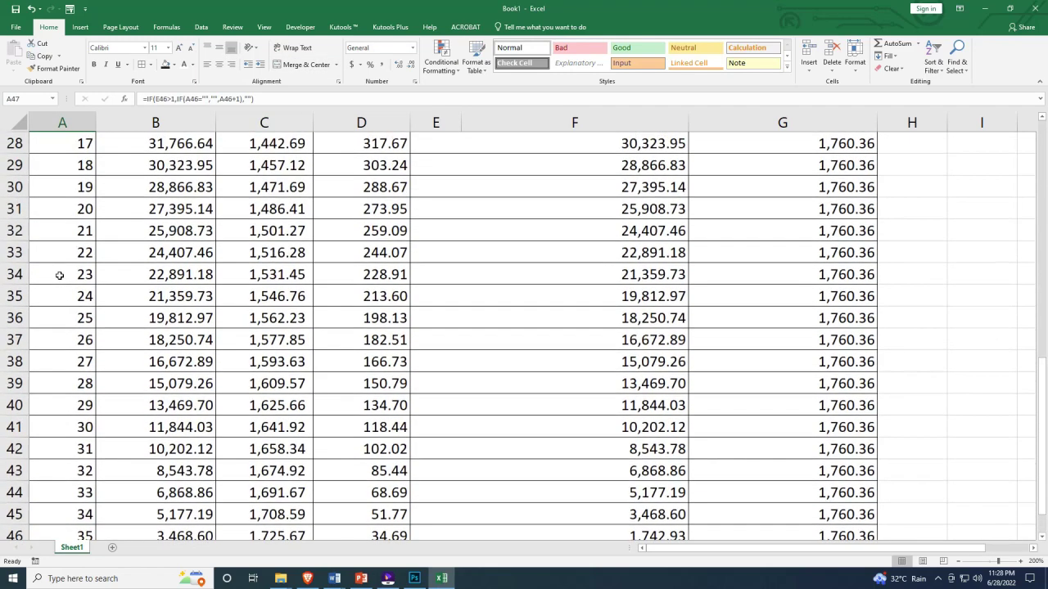
pyautogui.scroll(-4, 58, 271)
pyautogui.scroll(11, 62, 278)
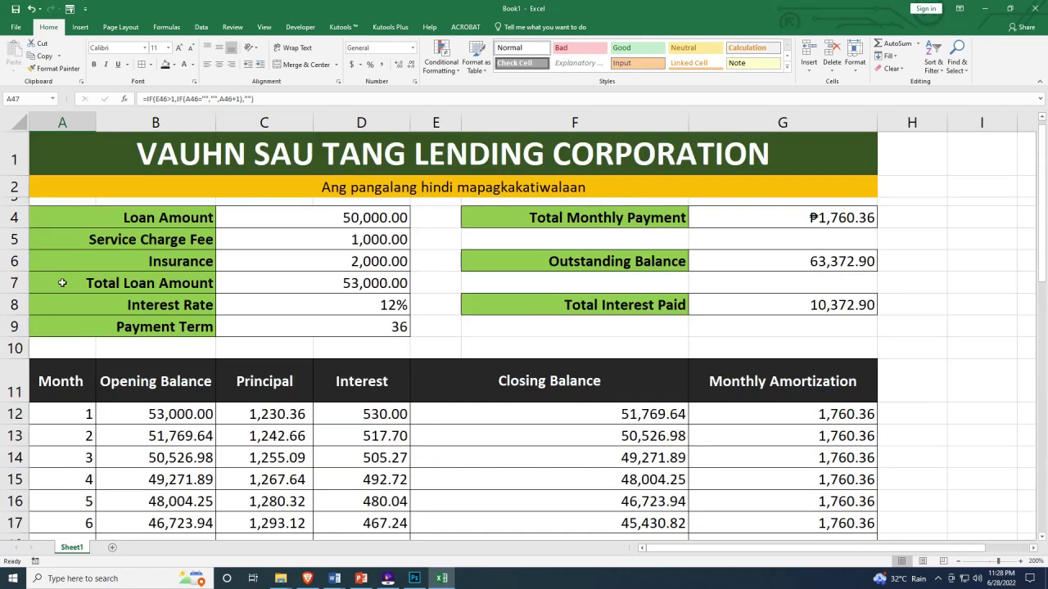
pyautogui.click(281, 326)
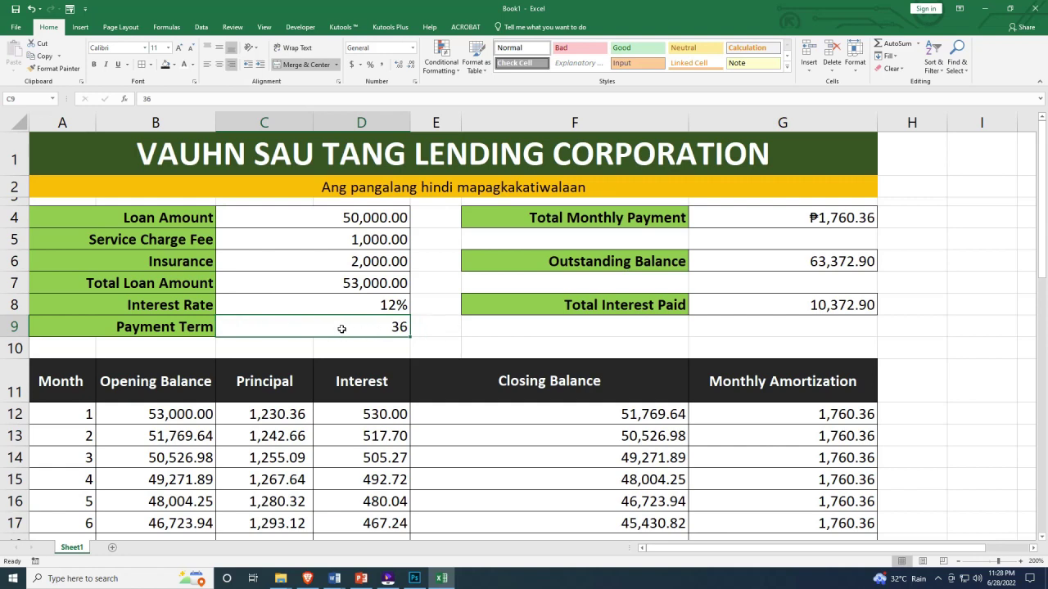
pyautogui.scroll(-13, 335, 327)
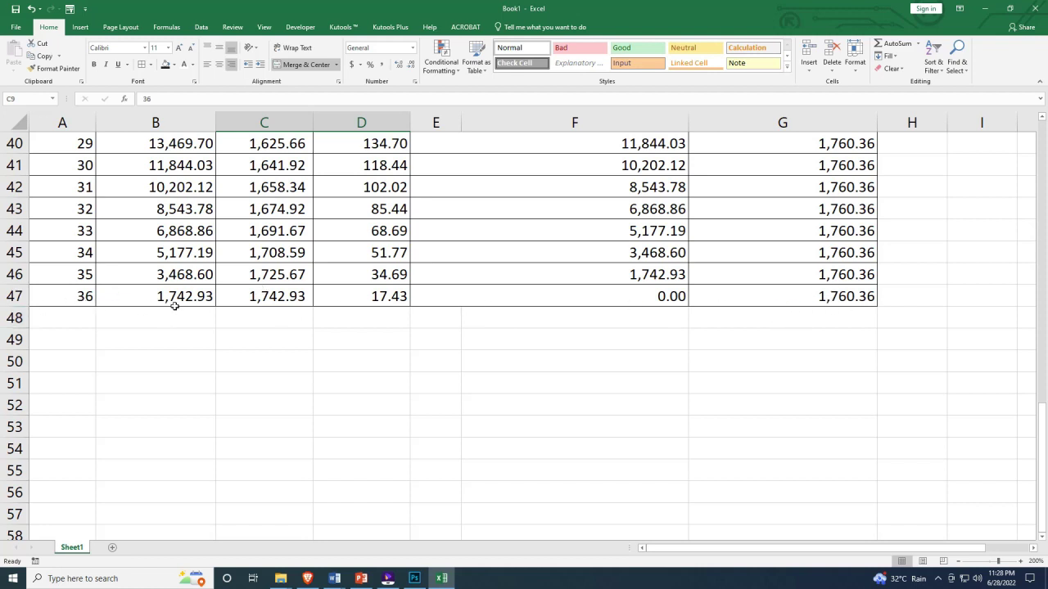
pyautogui.scroll(-2, 77, 393)
pyautogui.scroll(3, 105, 387)
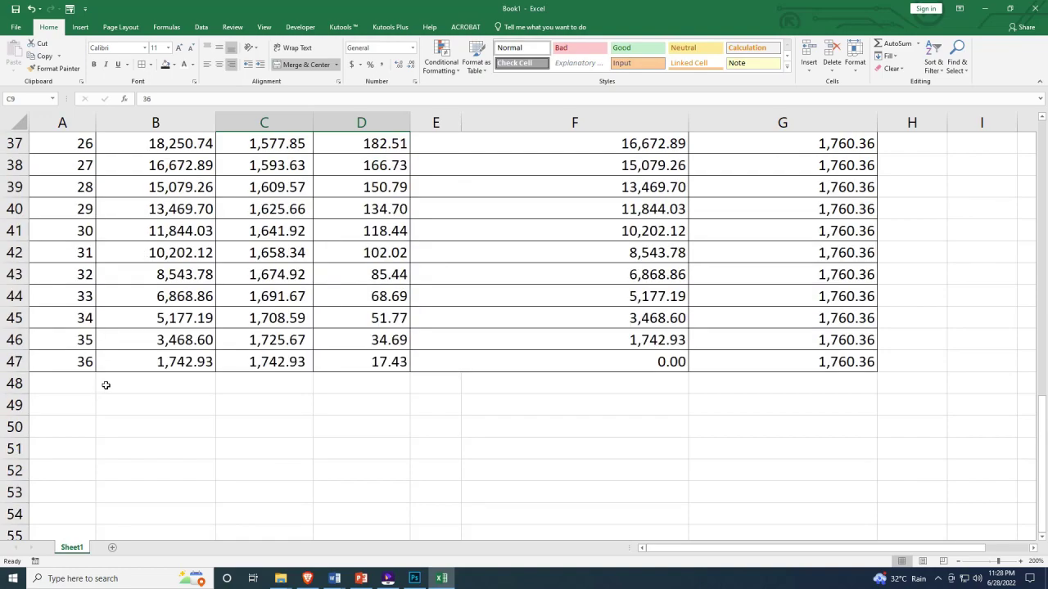
pyautogui.scroll(-1, 105, 385)
pyautogui.scroll(8, 105, 386)
pyautogui.scroll(3, 107, 378)
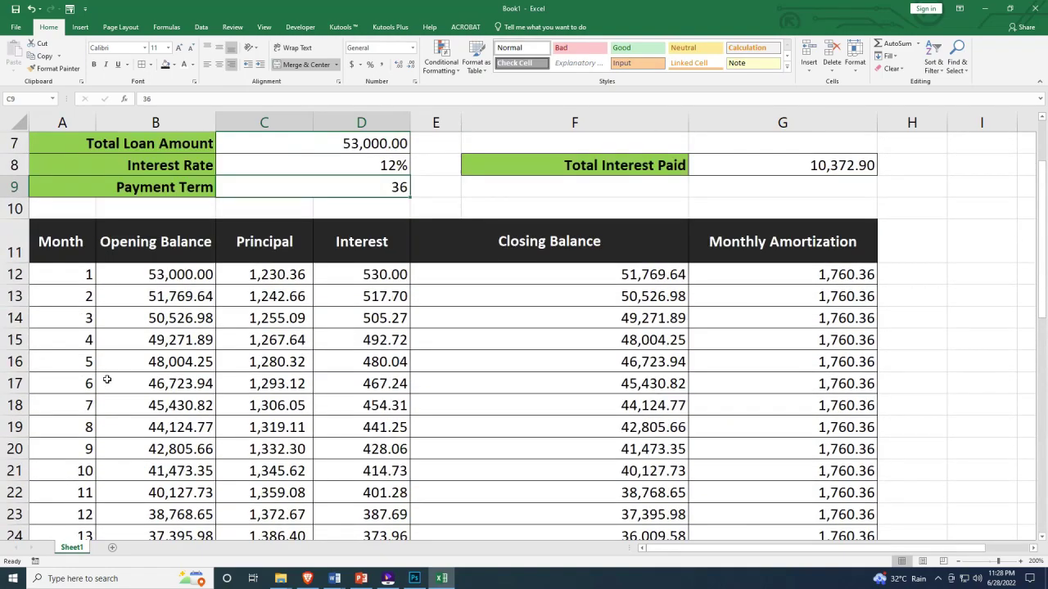
pyautogui.scroll(-11, 106, 376)
pyautogui.scroll(13, 138, 450)
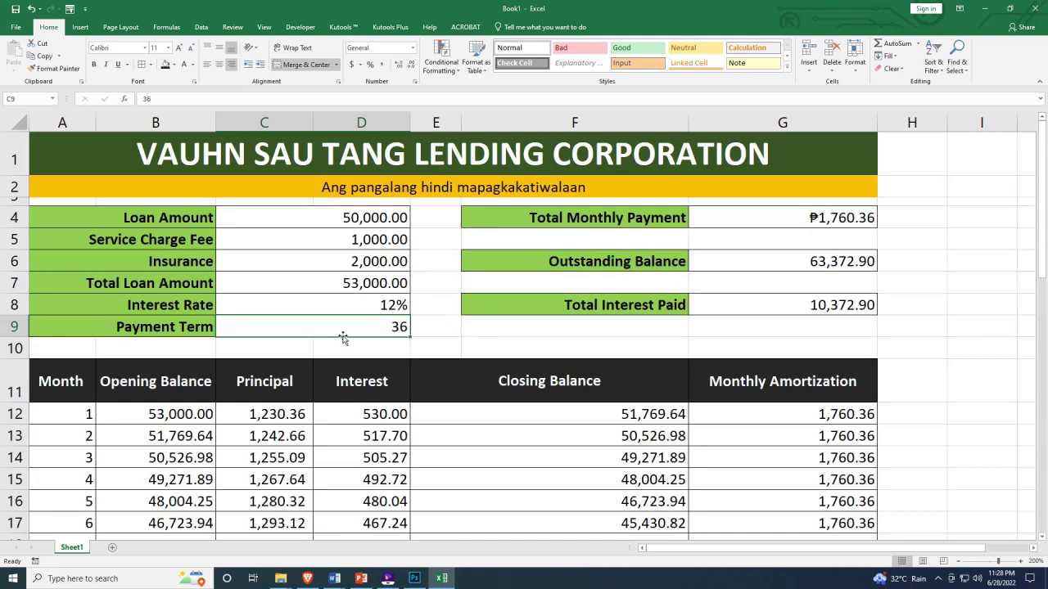
# Set the Payment Term in C9 to 12 to test a shorter schedule
pyautogui.write('1')
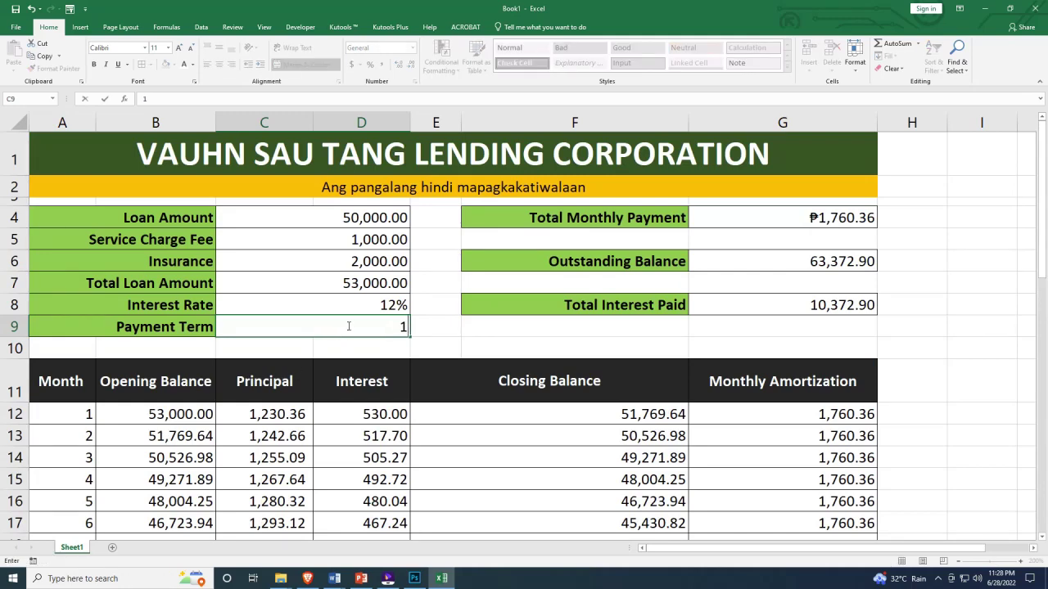
pyautogui.write('2')
pyautogui.press('Return')
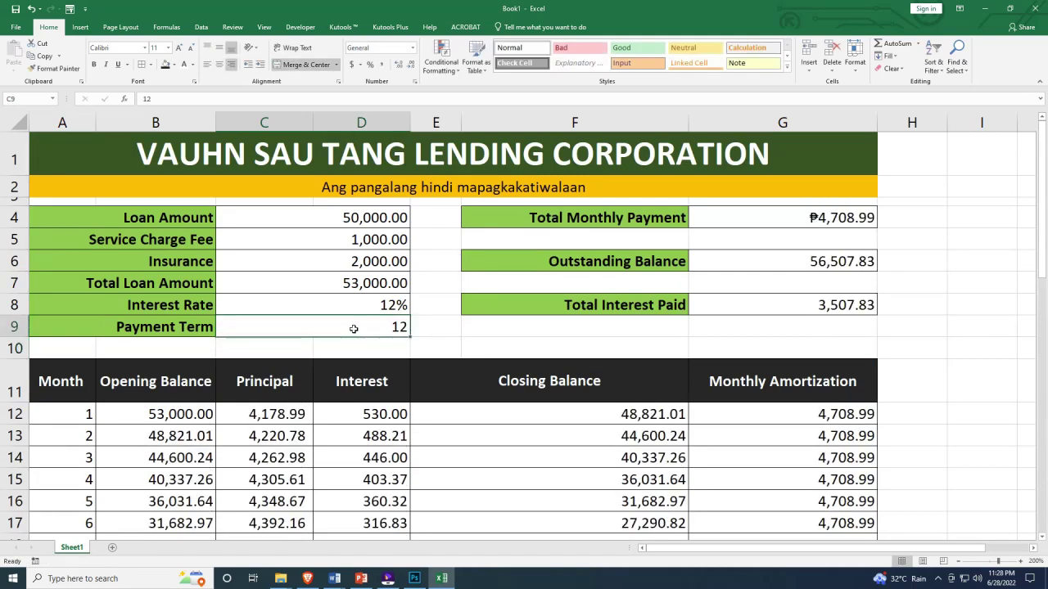
# Examine the shortened schedule's final month and the Total Monthly Payment, Outstanding Balance and Total Interest Paid cells
pyautogui.scroll(-2, 286, 329)
pyautogui.scroll(-1, 285, 329)
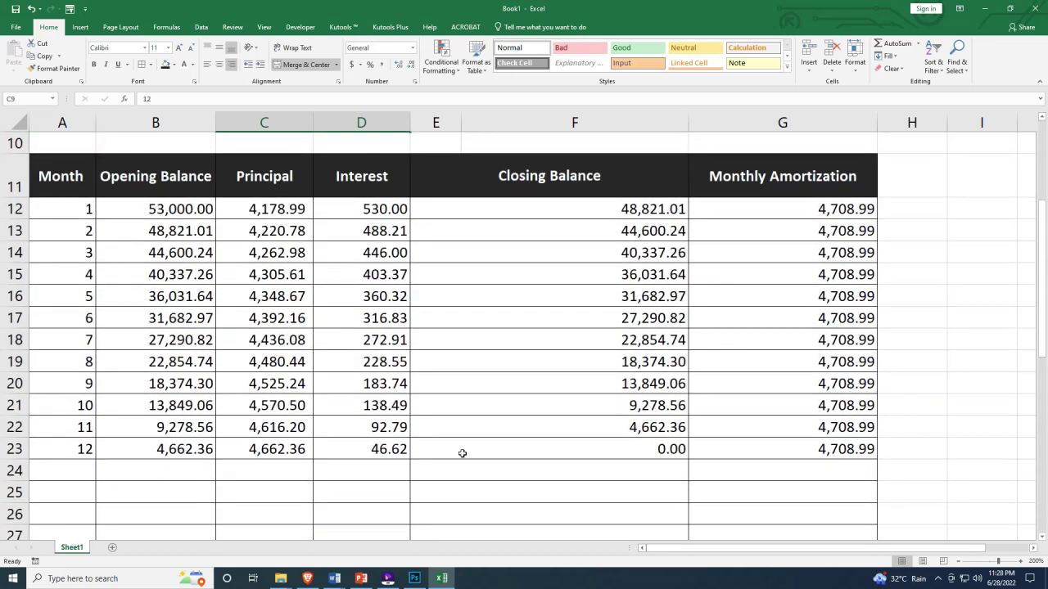
pyautogui.scroll(-3, 276, 451)
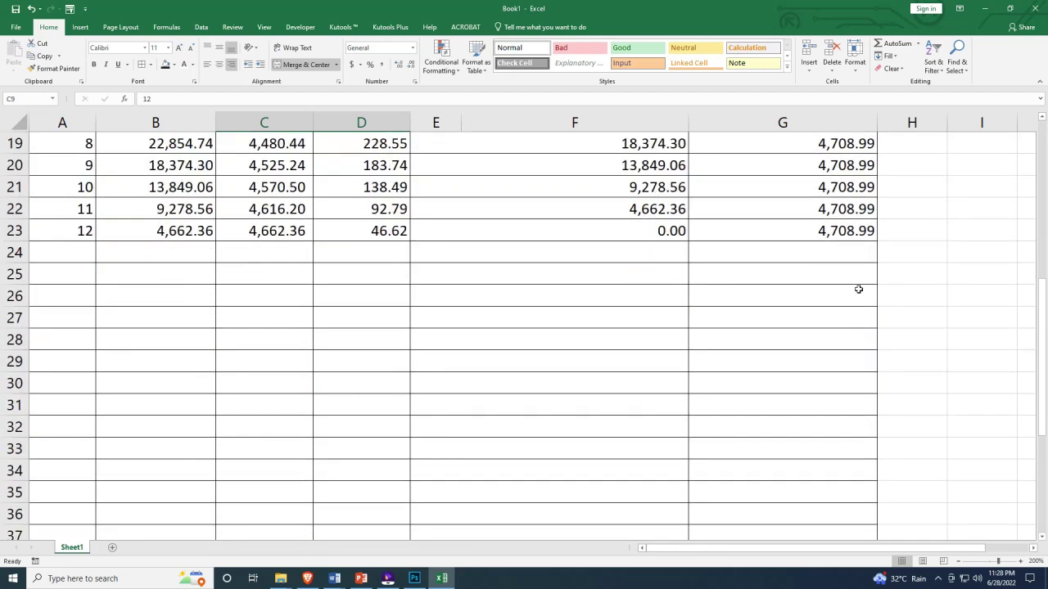
pyautogui.scroll(6, 541, 334)
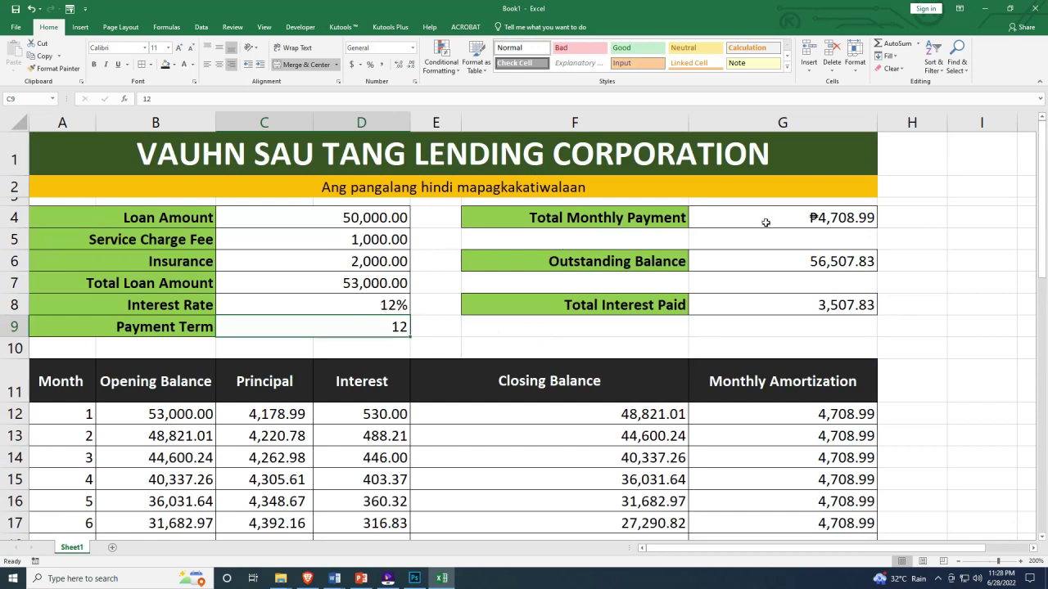
pyautogui.click(765, 223)
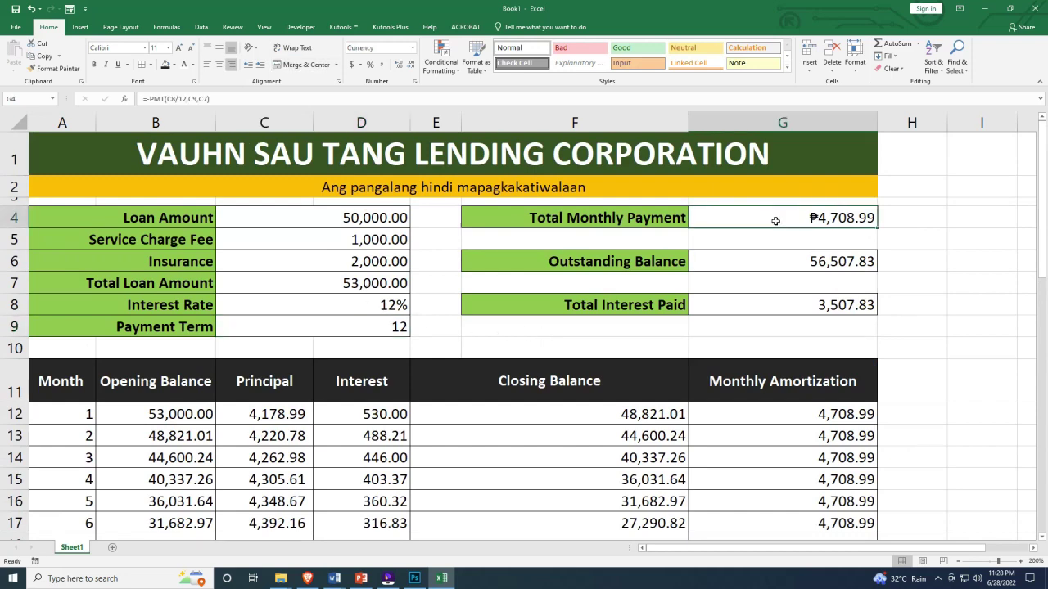
pyautogui.click(792, 261)
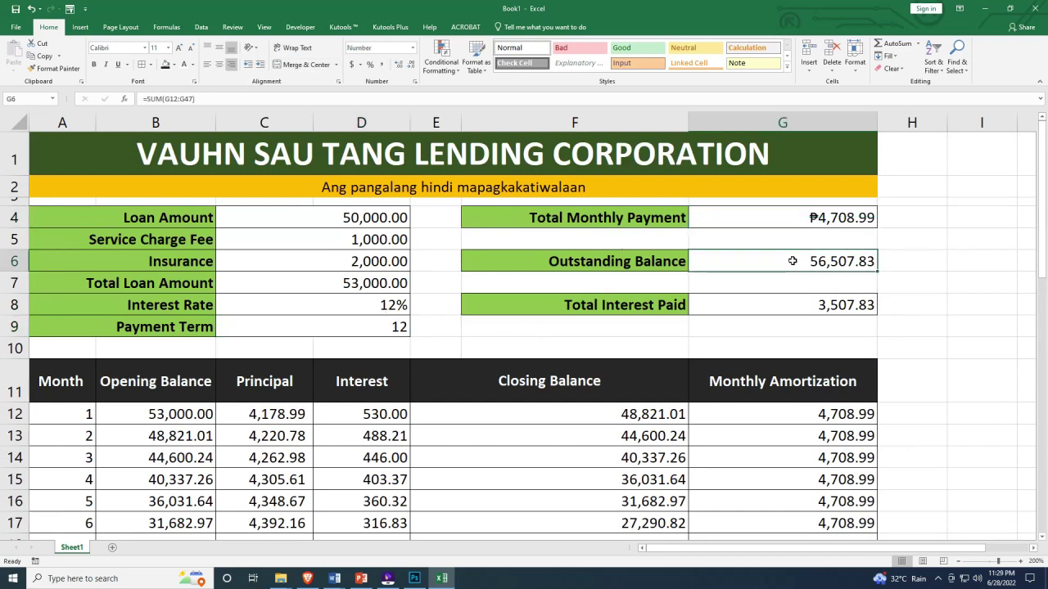
pyautogui.click(799, 308)
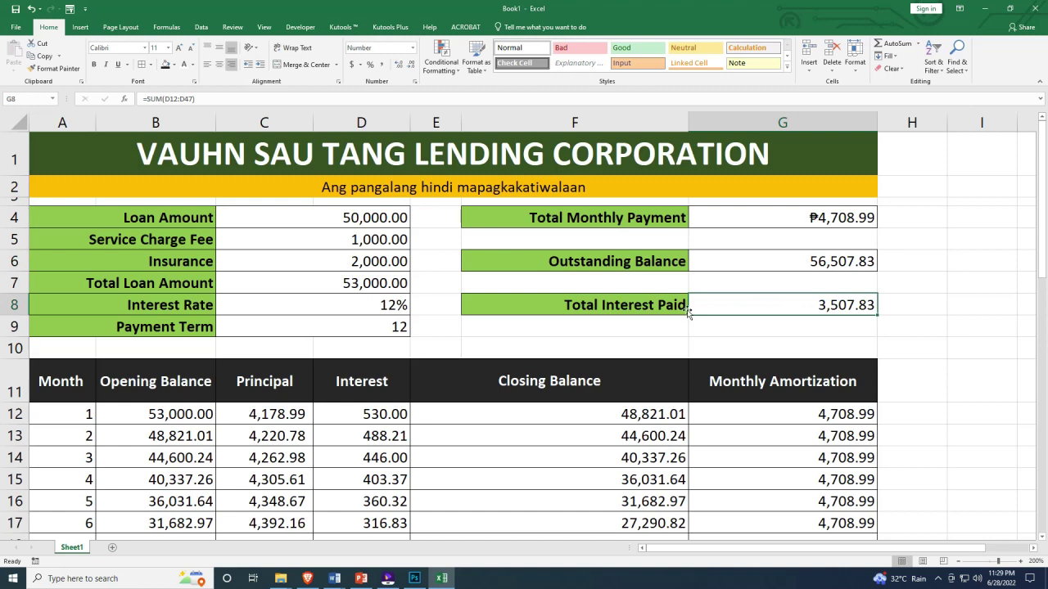
# Set the Loan Amount in C4 to 20,000 and check the Monthly Amortization column against the Total Monthly Payment
pyautogui.click(326, 220)
pyautogui.write('2')
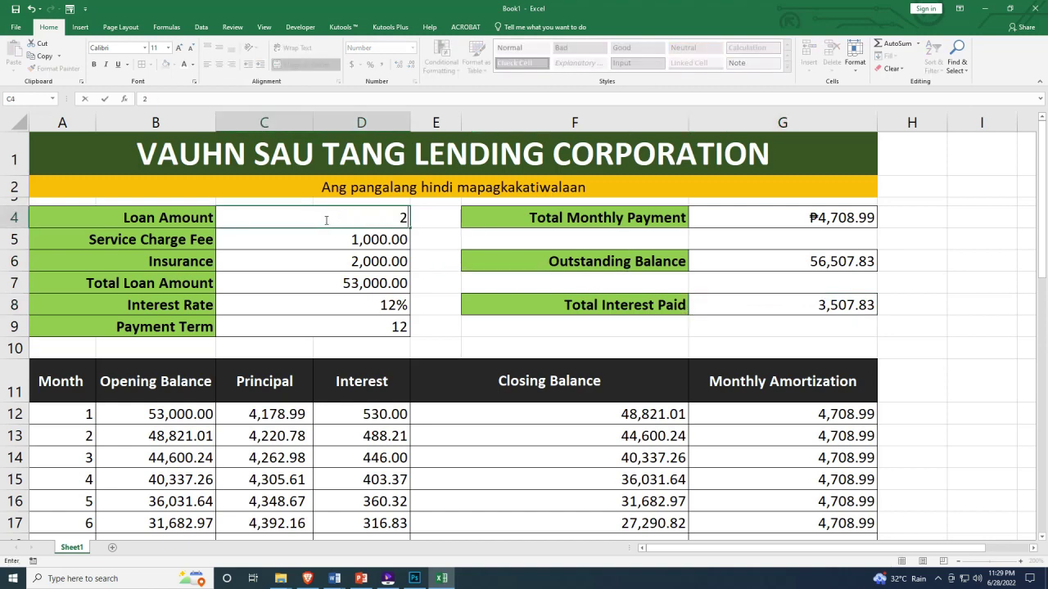
pyautogui.write('0000')
pyautogui.press('Return')
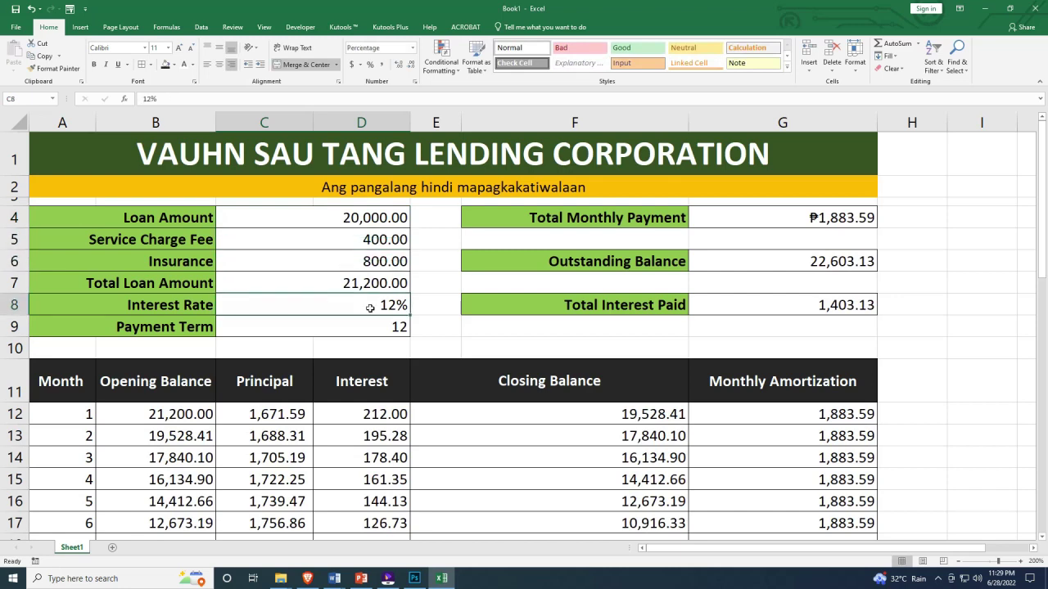
pyautogui.click(878, 221)
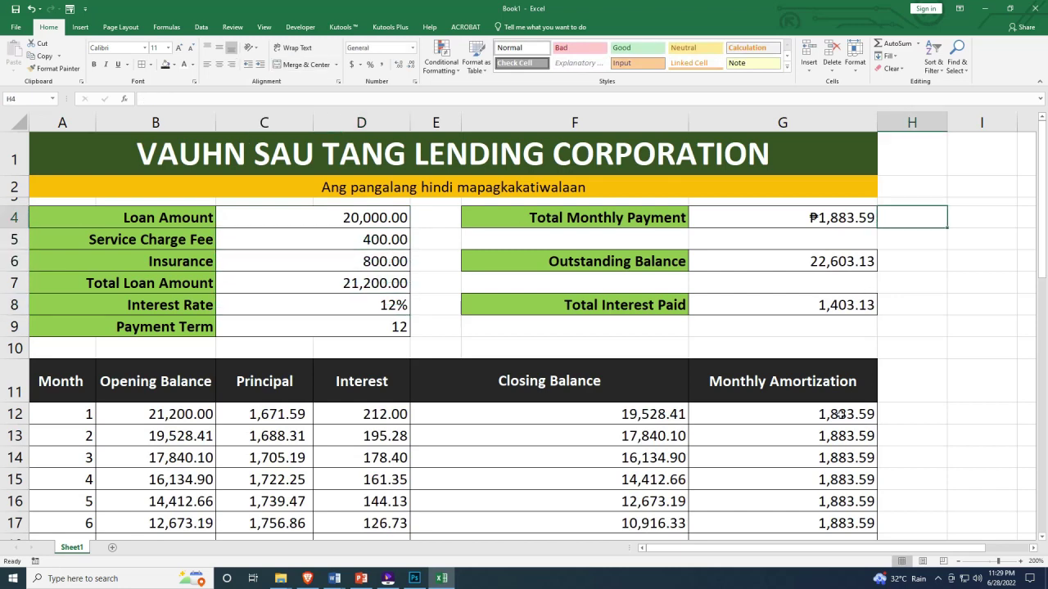
pyautogui.click(871, 412)
pyautogui.scroll(-4, 873, 373)
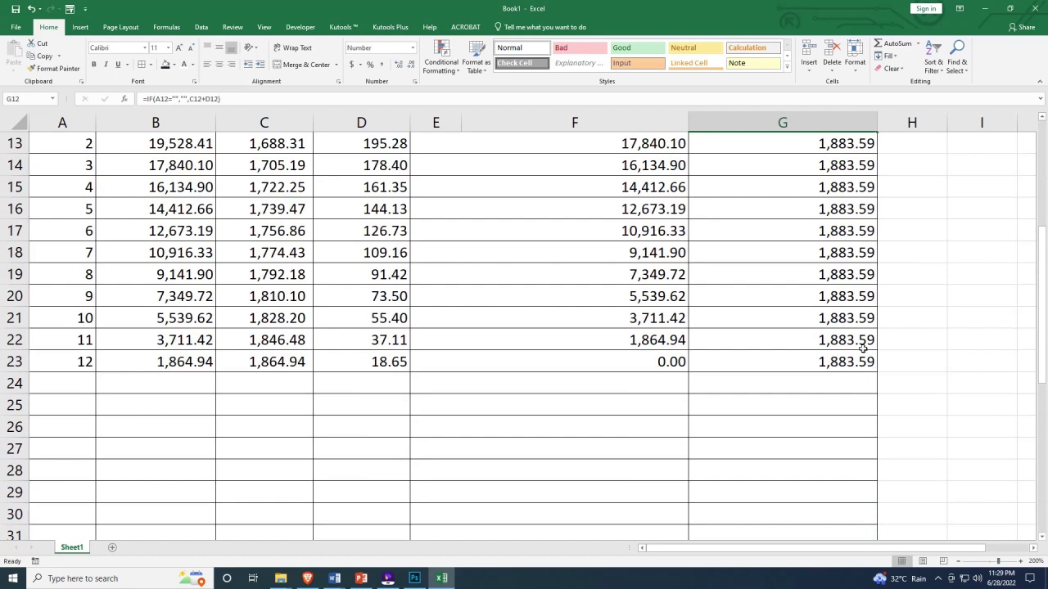
pyautogui.scroll(4, 844, 335)
# Set the Payment Term in C9 to 24 and check the Monthly Amortization column through the last month
pyautogui.click(383, 327)
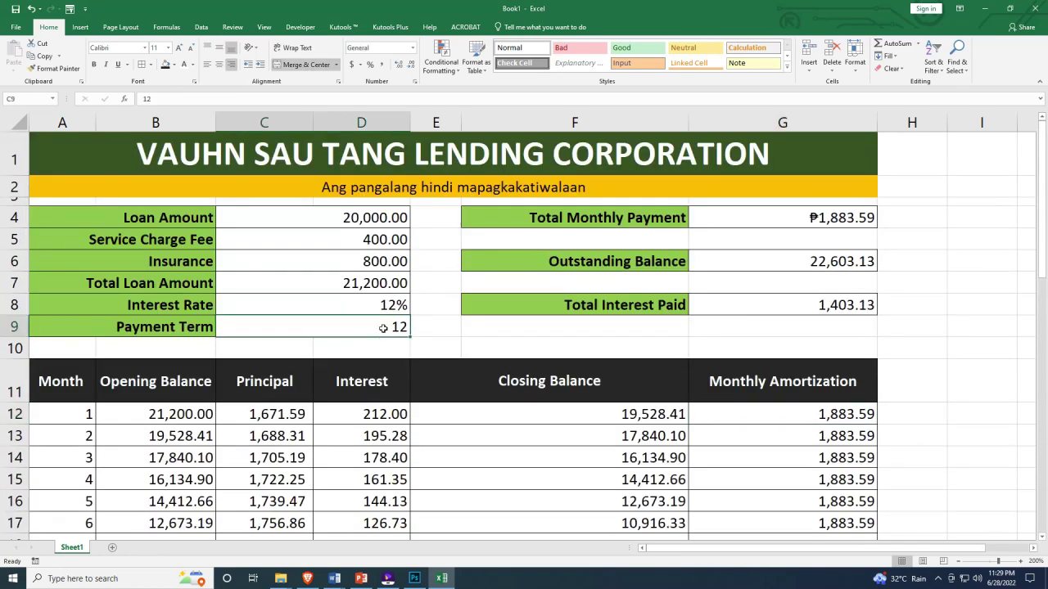
pyautogui.write('24')
pyautogui.press('Return')
pyautogui.scroll(-2, 398, 324)
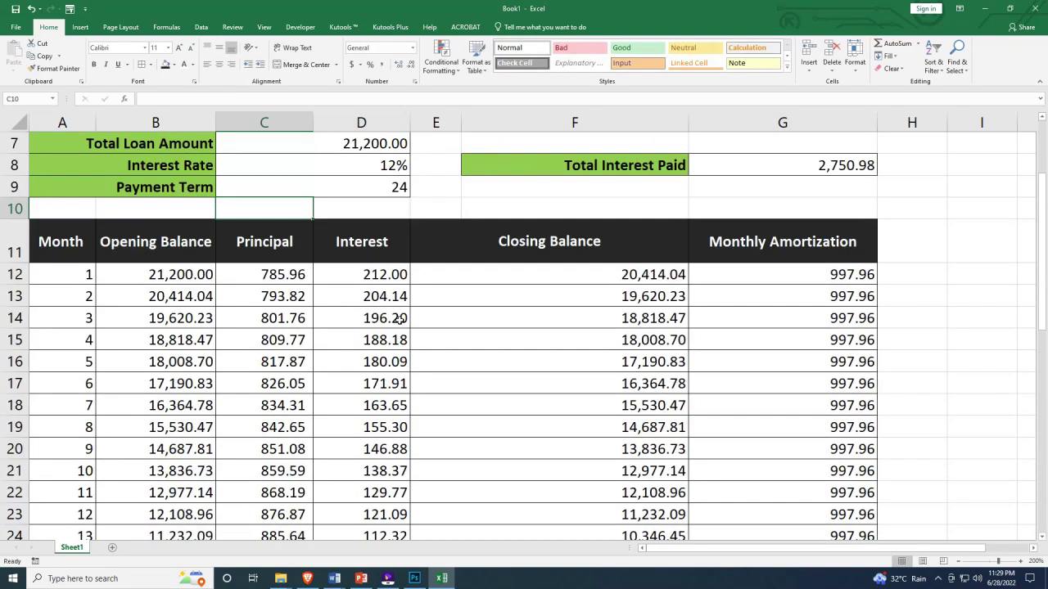
pyautogui.click(718, 276)
pyautogui.scroll(-4, 786, 279)
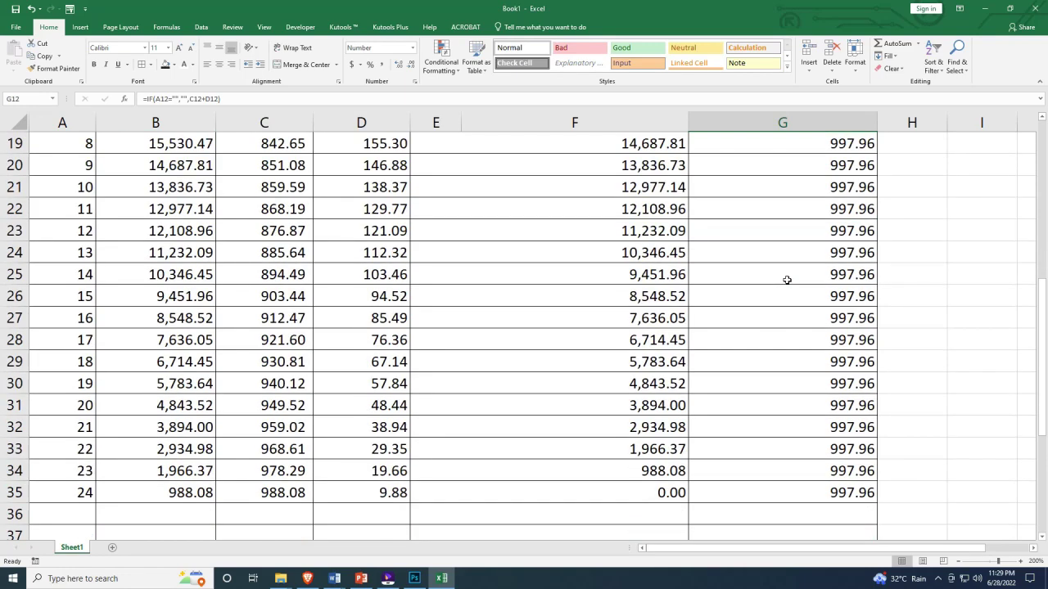
pyautogui.scroll(3, 789, 280)
pyautogui.scroll(3, 789, 280)
pyautogui.click(497, 351)
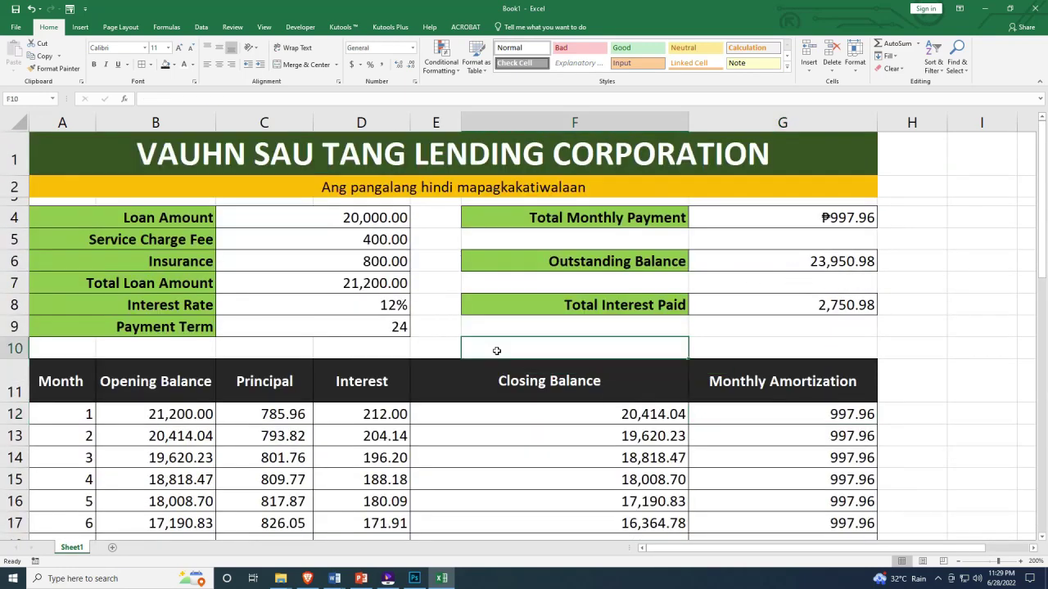
pyautogui.scroll(-5, 471, 320)
pyautogui.scroll(5, 475, 316)
# Review the loan input cells from Loan Amount to Payment Term, plus the Total Monthly Payment and Outstanding Balance cells
pyautogui.click(322, 225)
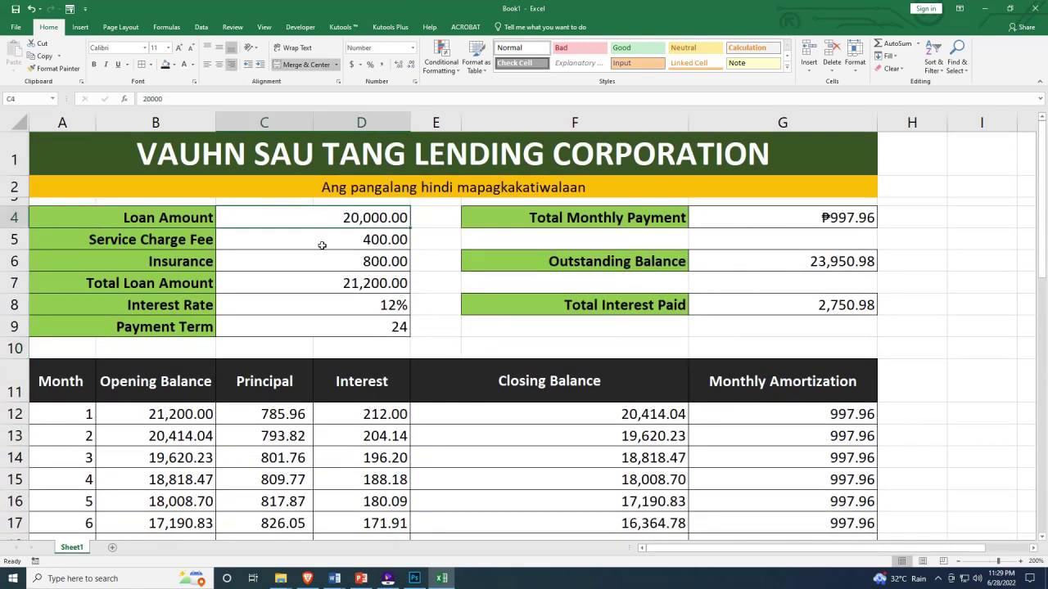
pyautogui.click(321, 244)
pyautogui.click(319, 259)
pyautogui.click(318, 281)
pyautogui.click(328, 306)
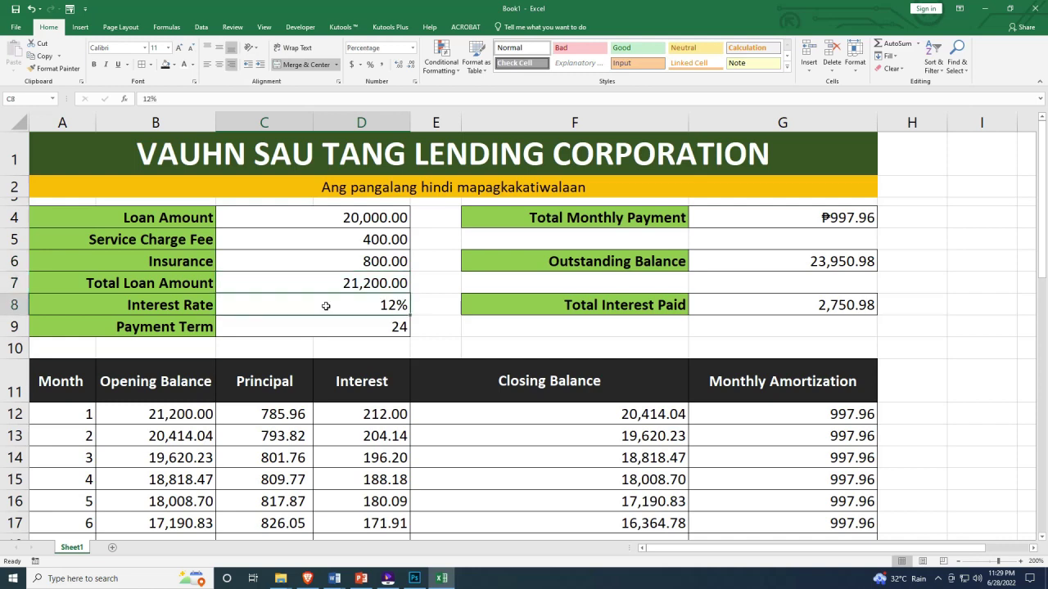
pyautogui.click(335, 327)
pyautogui.click(784, 218)
pyautogui.click(777, 262)
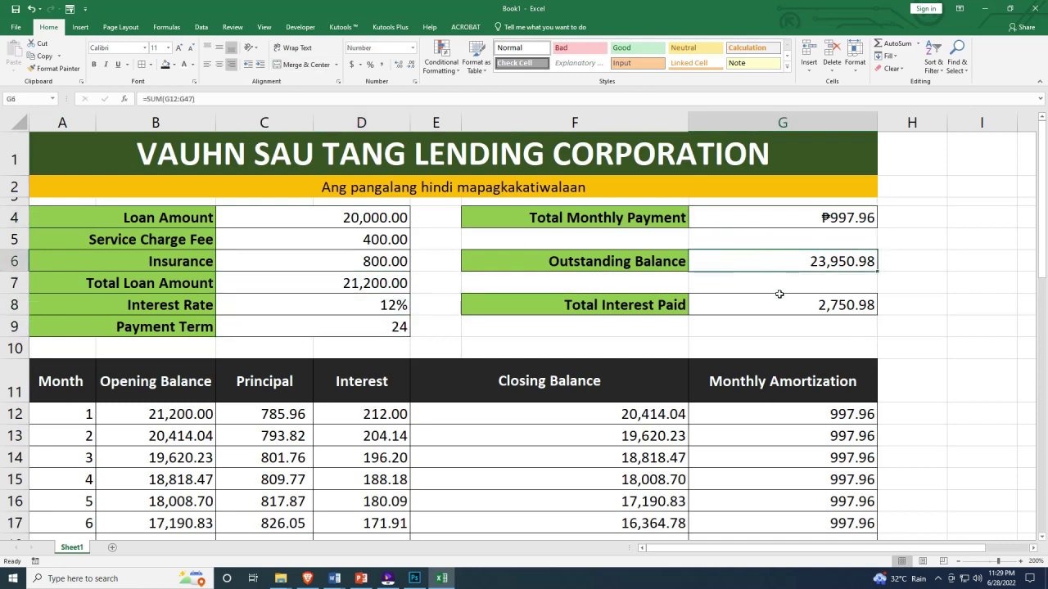